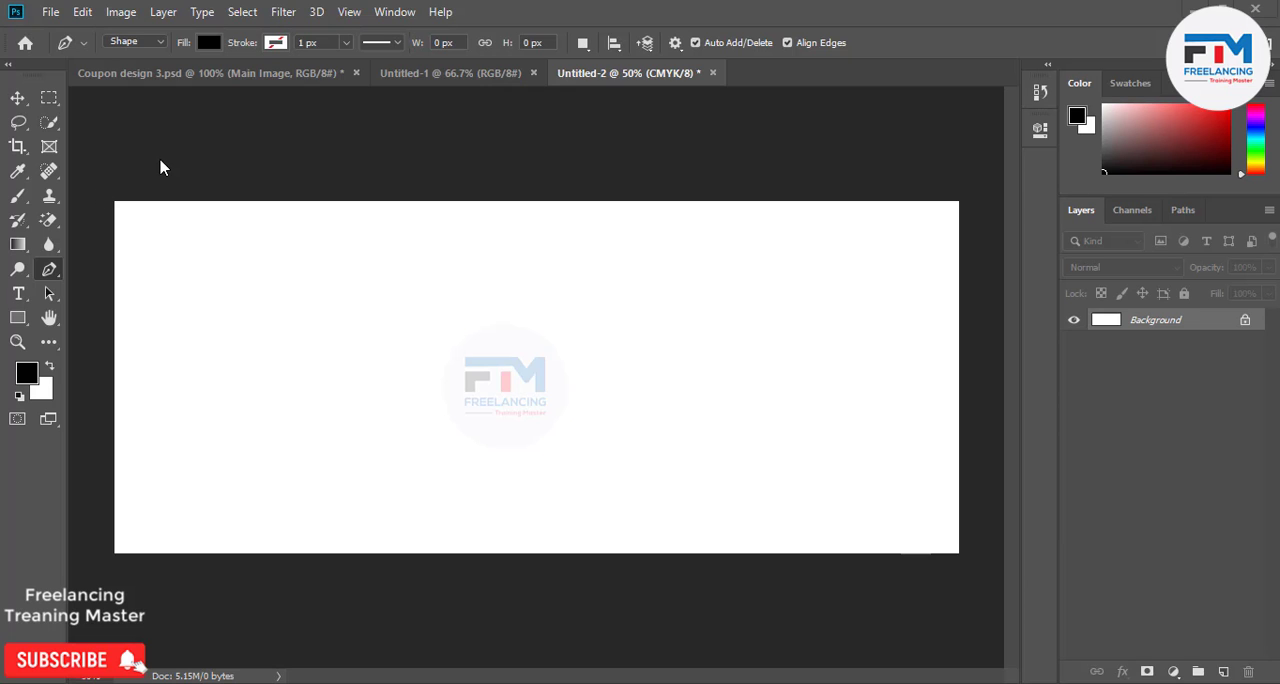
# Review the new-document settings of the recent 6 x 2.5 in, 300 ppi CMYK preset and close the dialog without creating a document.
pyautogui.click(82, 12)
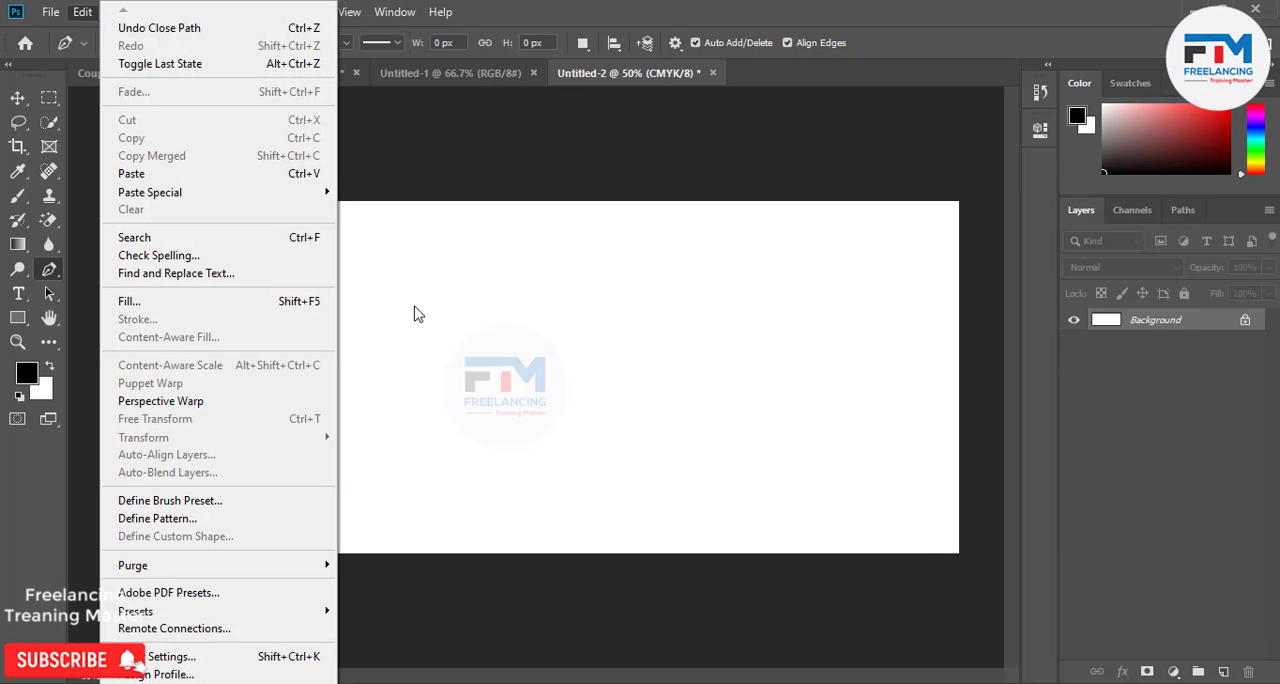
pyautogui.moveTo(50, 13)
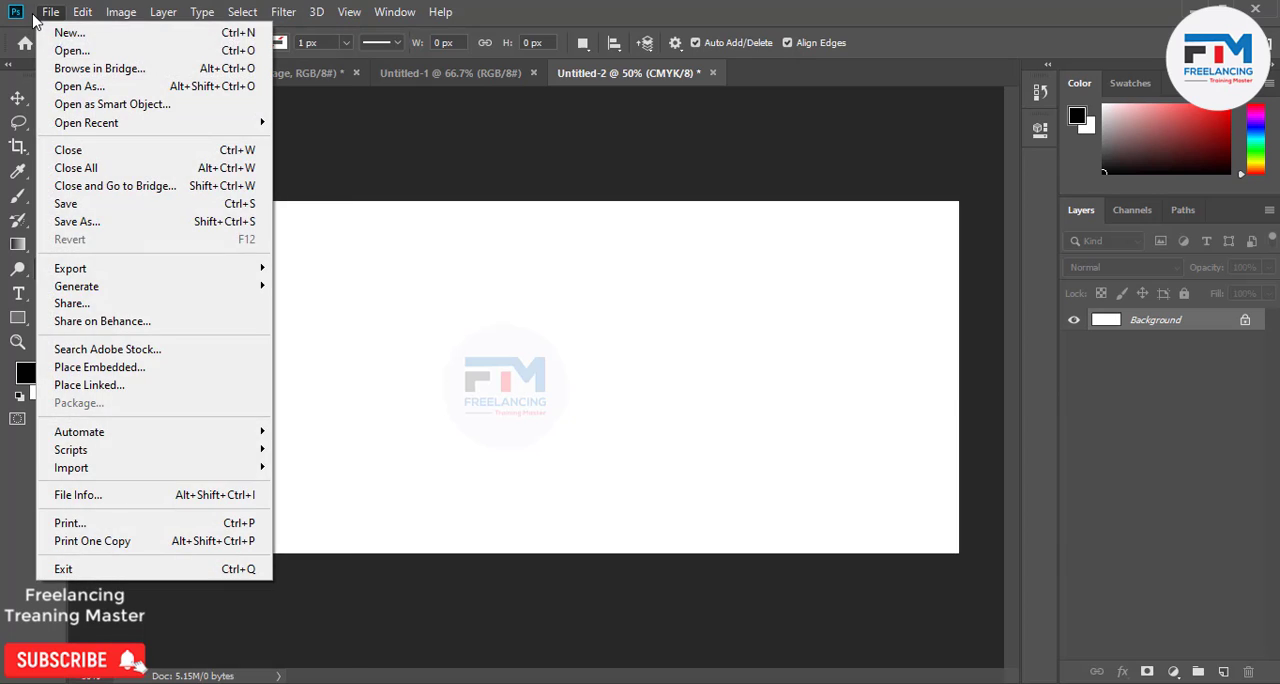
pyautogui.click(84, 38)
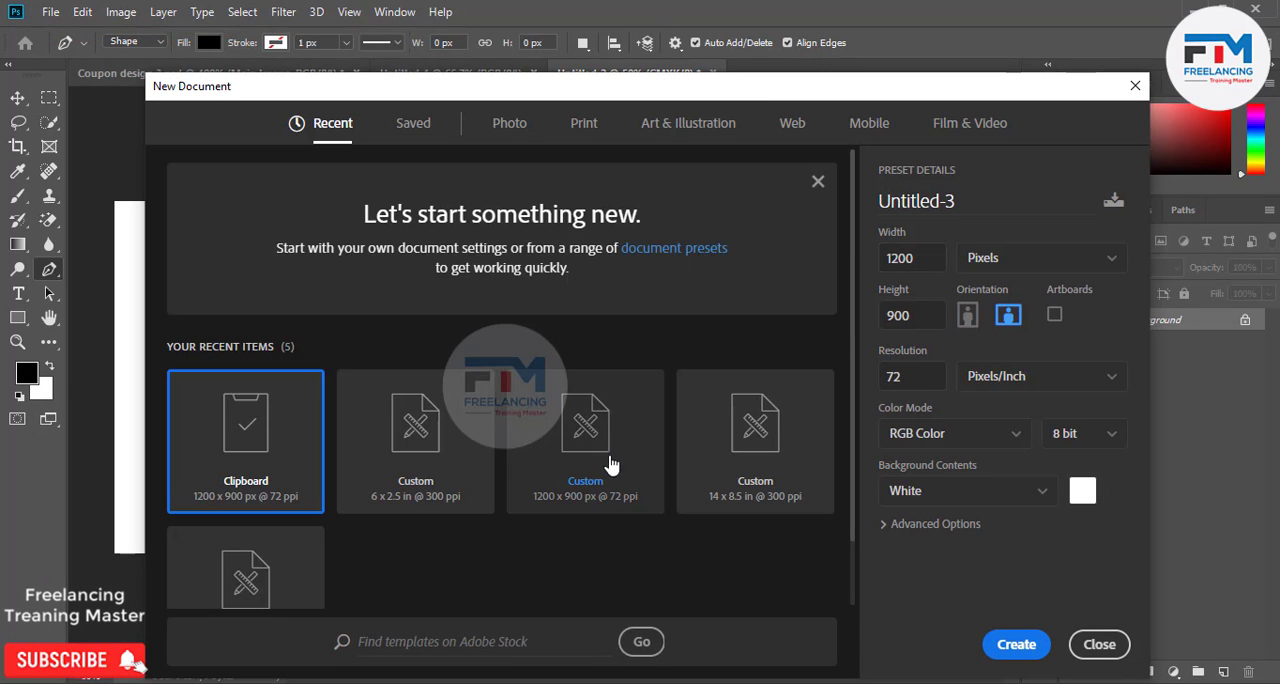
pyautogui.click(750, 475)
pyautogui.click(440, 497)
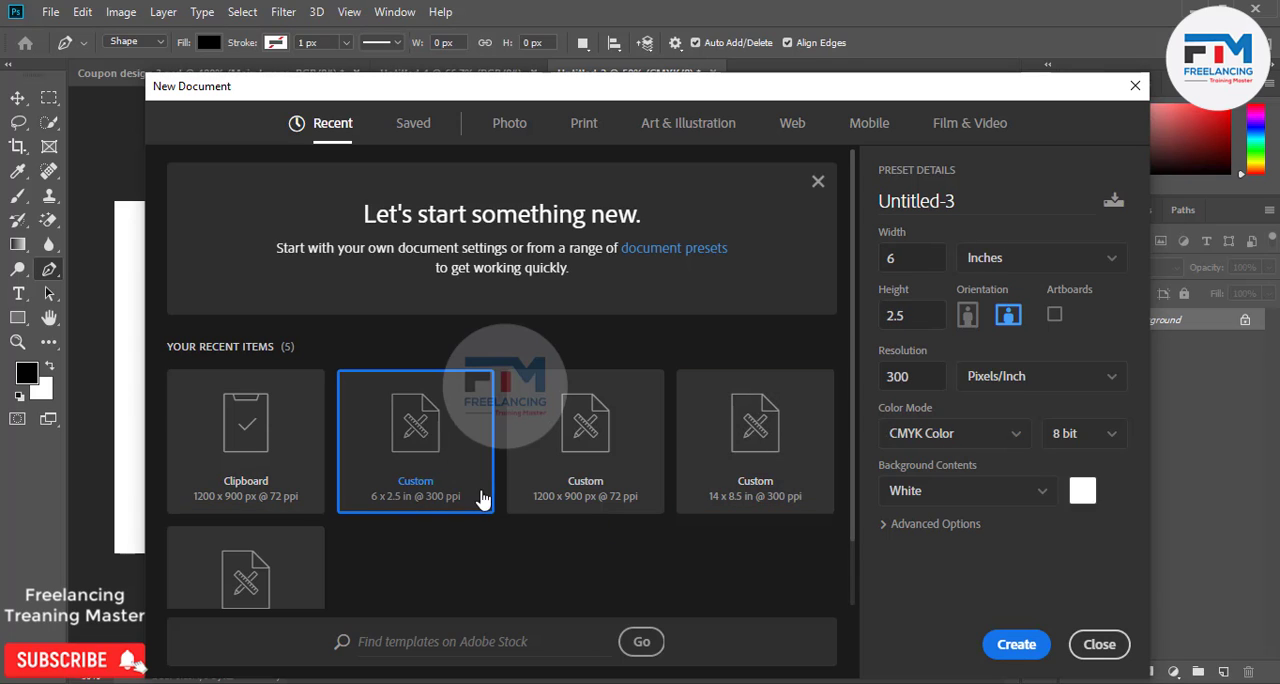
pyautogui.click(903, 260)
pyautogui.doubleClick(880, 316)
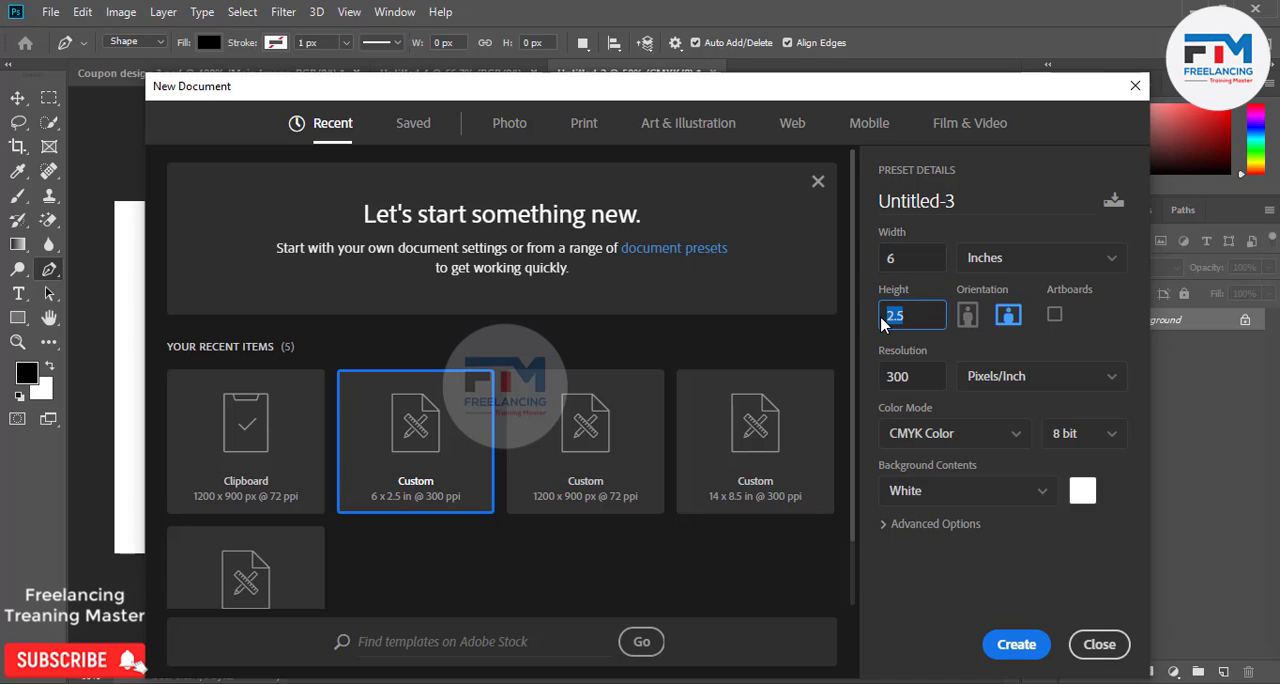
pyautogui.doubleClick(912, 376)
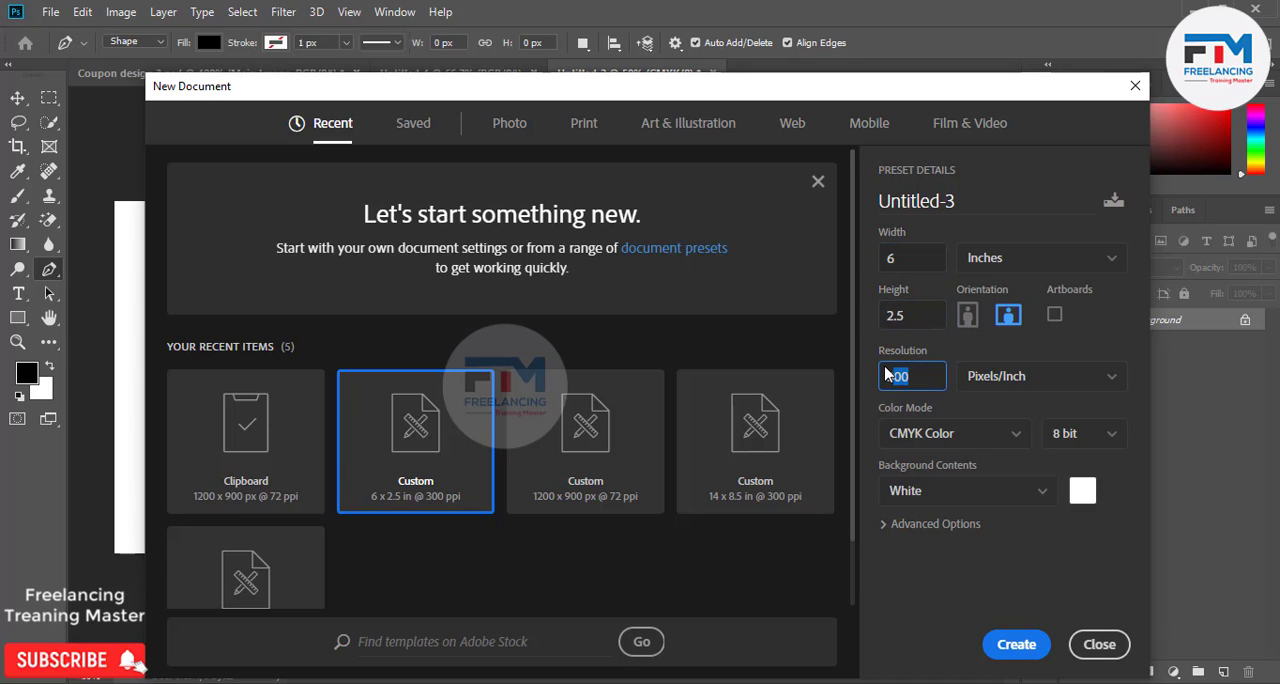
pyautogui.click(1096, 646)
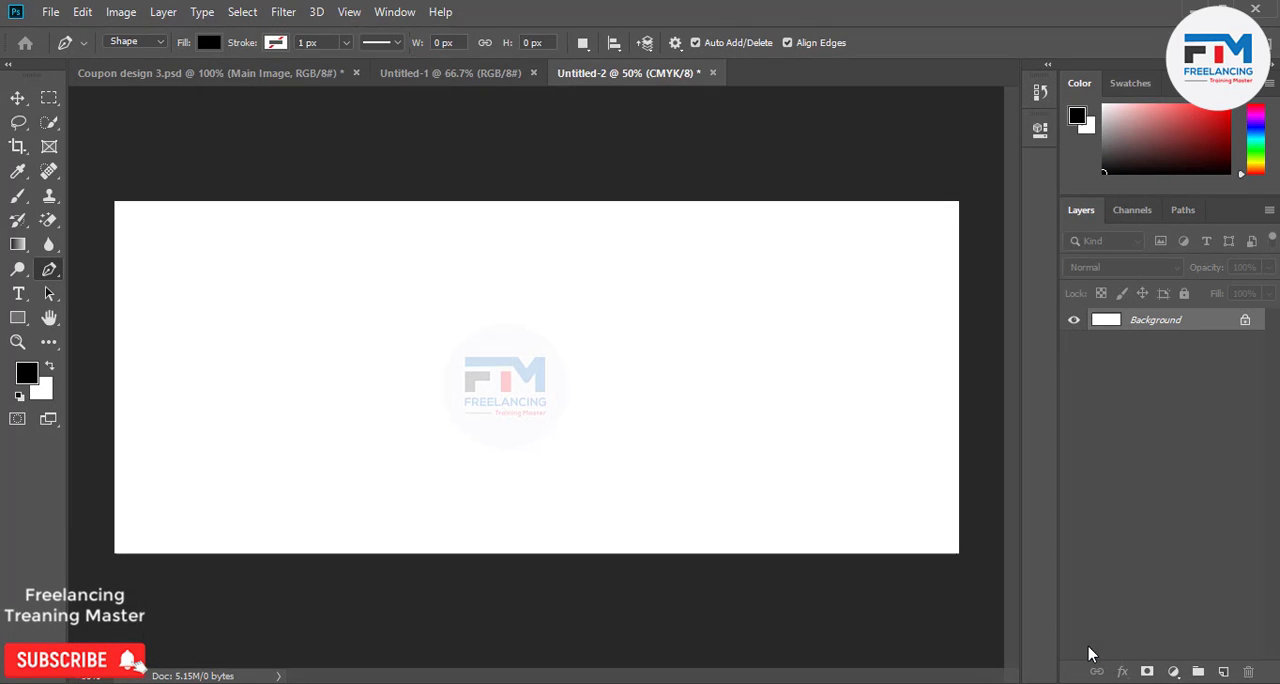
pyautogui.click(18, 99)
pyautogui.click(45, 99)
pyautogui.click(20, 100)
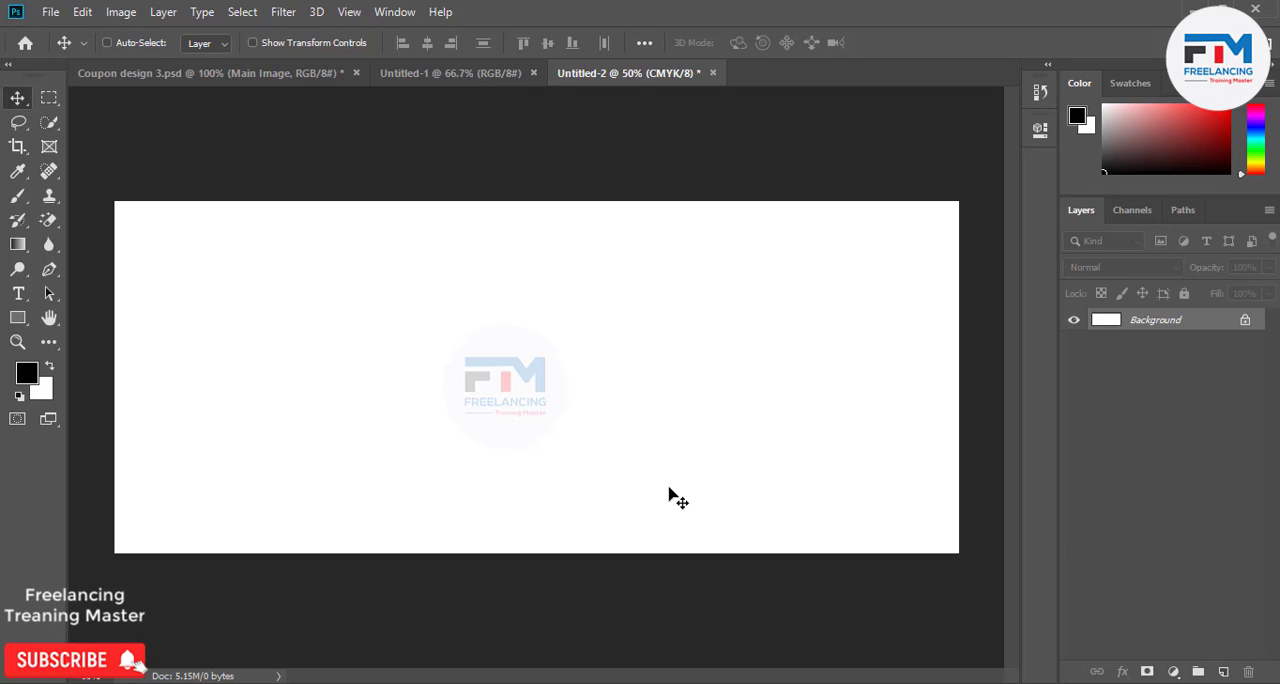
# Draw a closed black shape with the Pen tool, about 1040 x 850 px, covering the canvas's left half with an S-curved right edge.
pyautogui.click(48, 270)
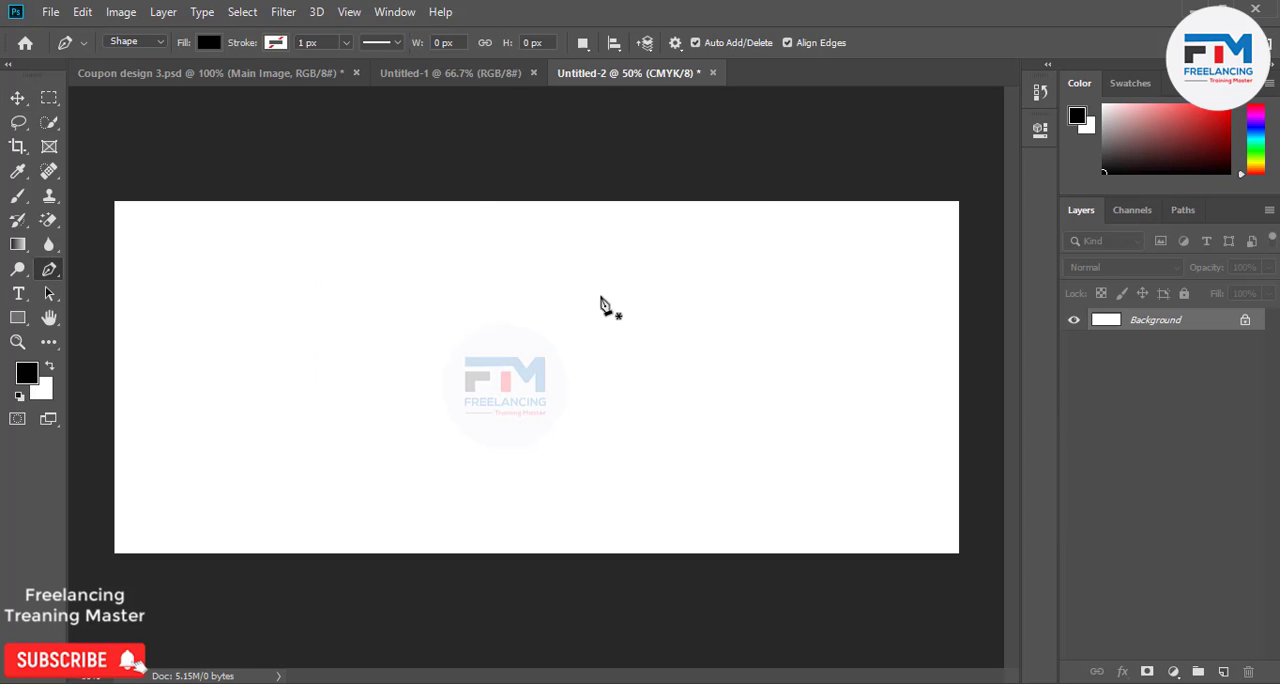
pyautogui.click(545, 183)
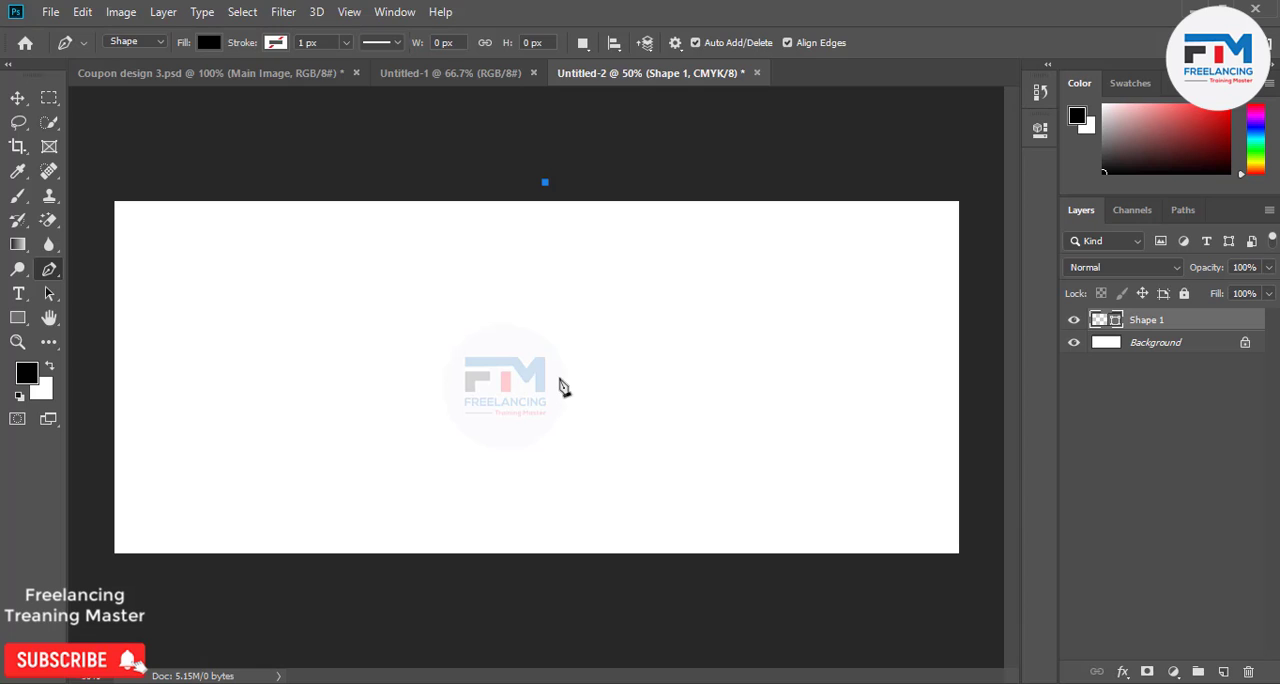
pyautogui.moveTo(551, 408); pyautogui.dragTo(470, 556)
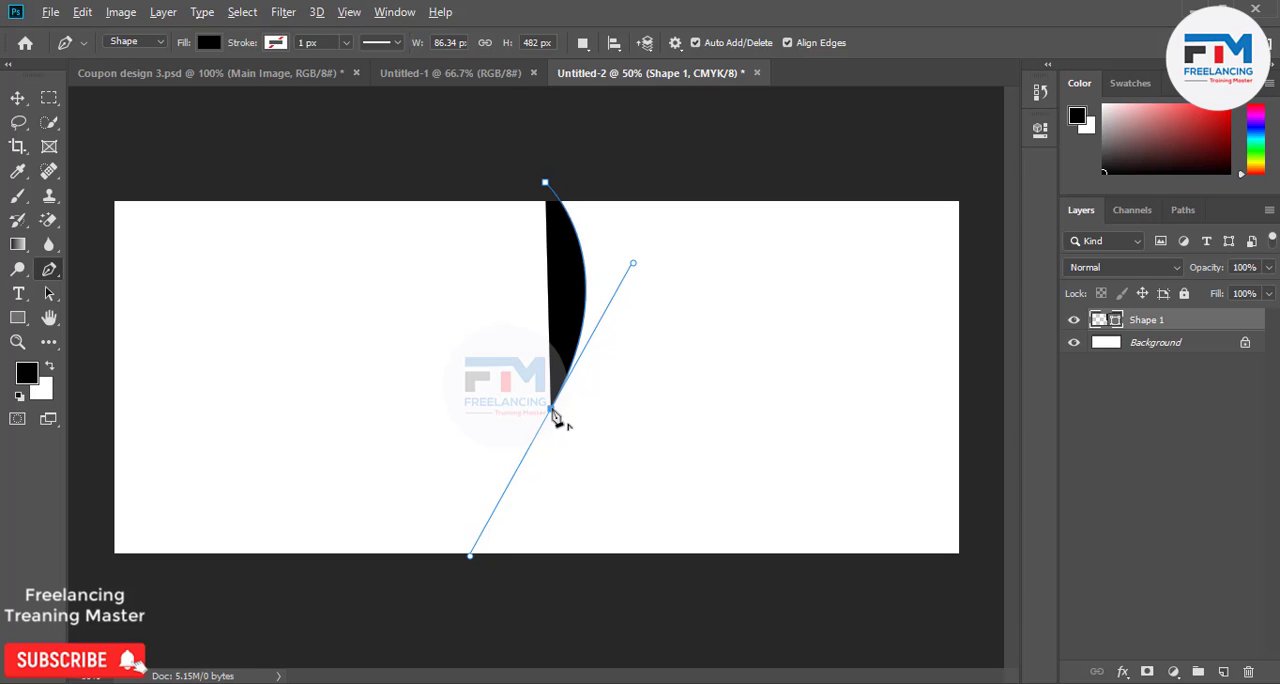
pyautogui.click(551, 408)
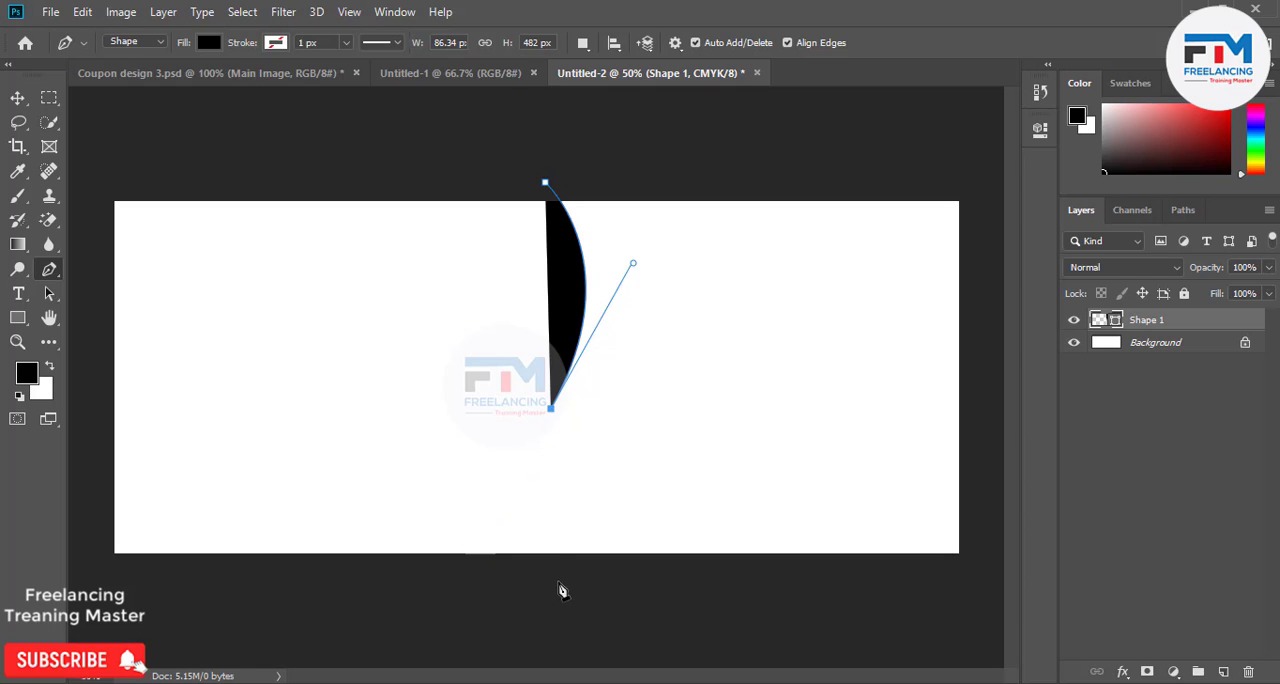
pyautogui.moveTo(558, 581); pyautogui.dragTo(613, 660)
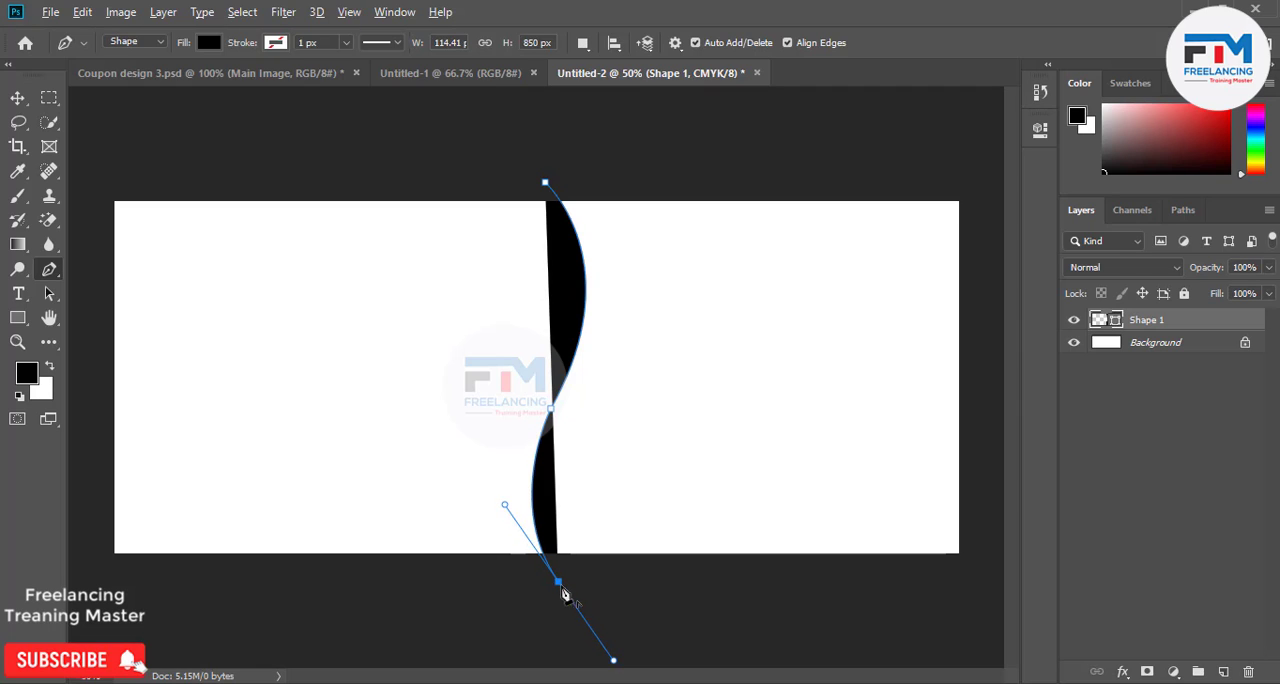
pyautogui.click(559, 583)
pyautogui.click(103, 575)
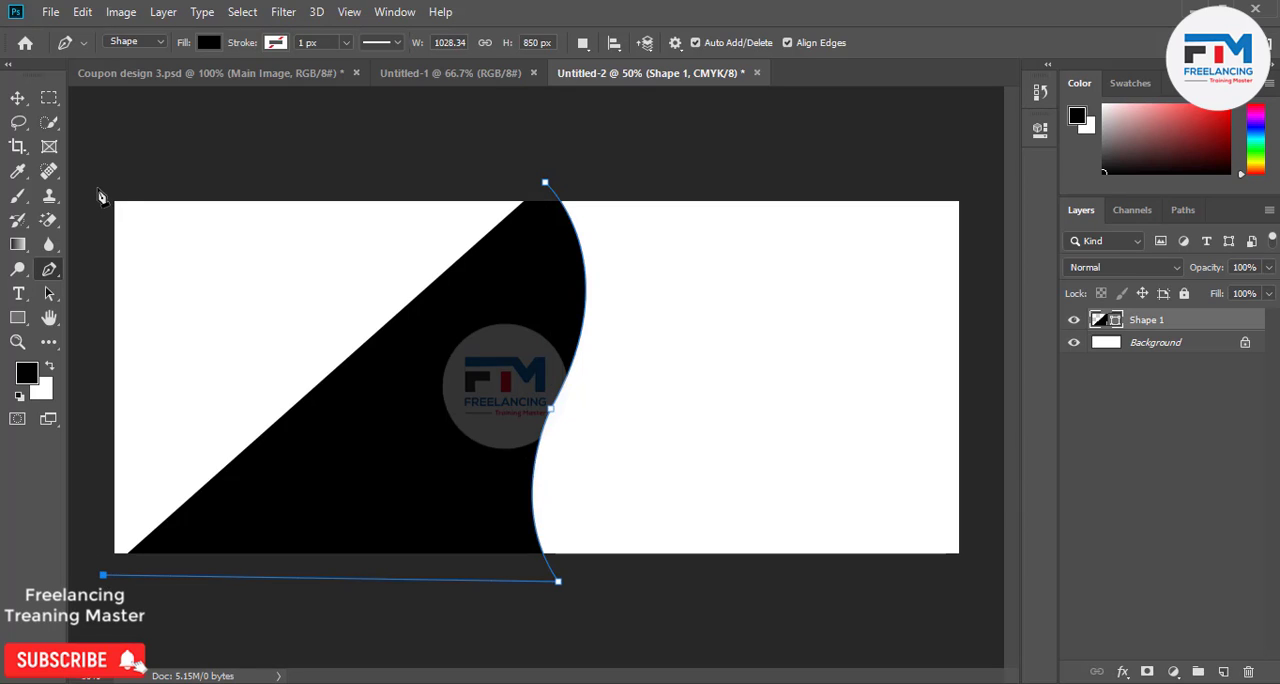
pyautogui.click(97, 188)
pyautogui.click(544, 183)
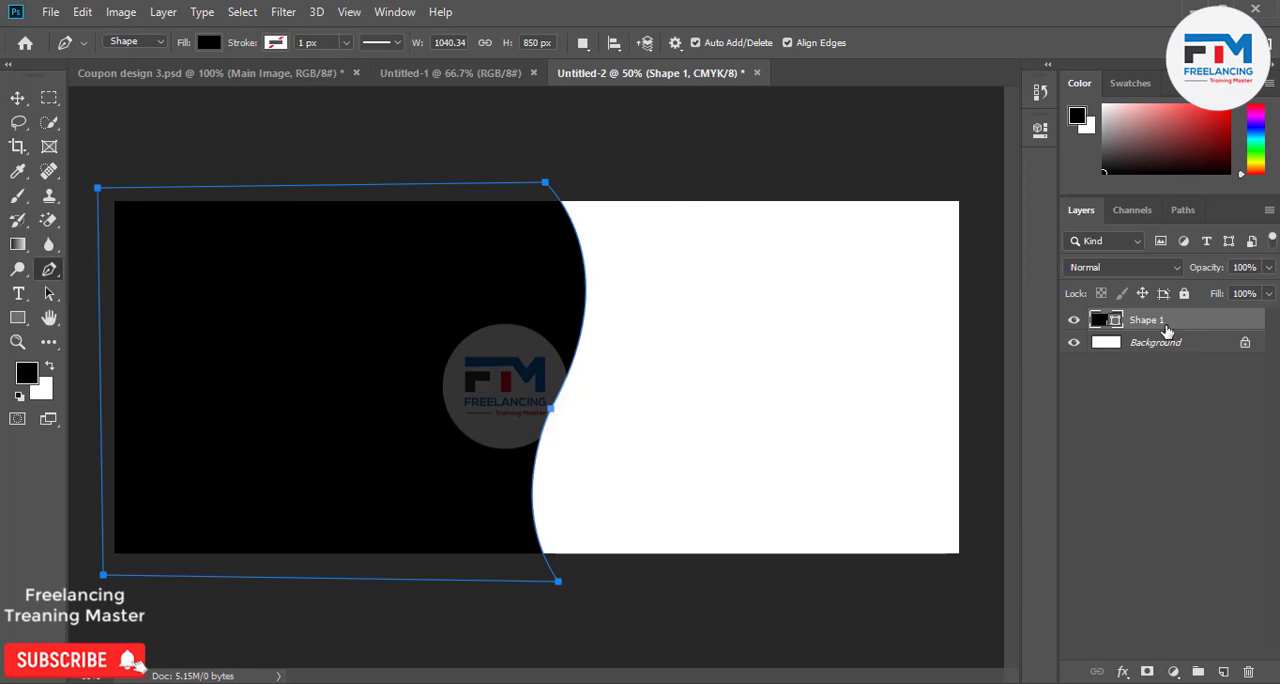
pyautogui.press('v')
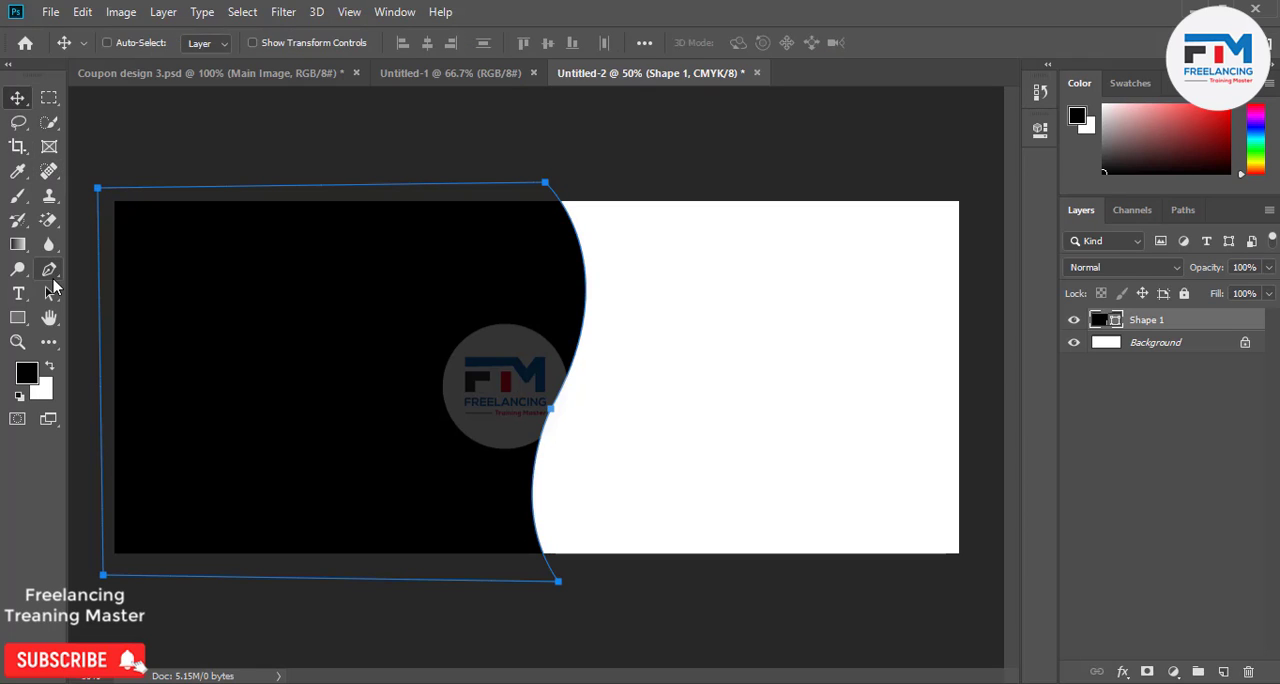
# Switch the Pen tool from Shape to Path mode and back to Shape mode.
pyautogui.click(53, 279)
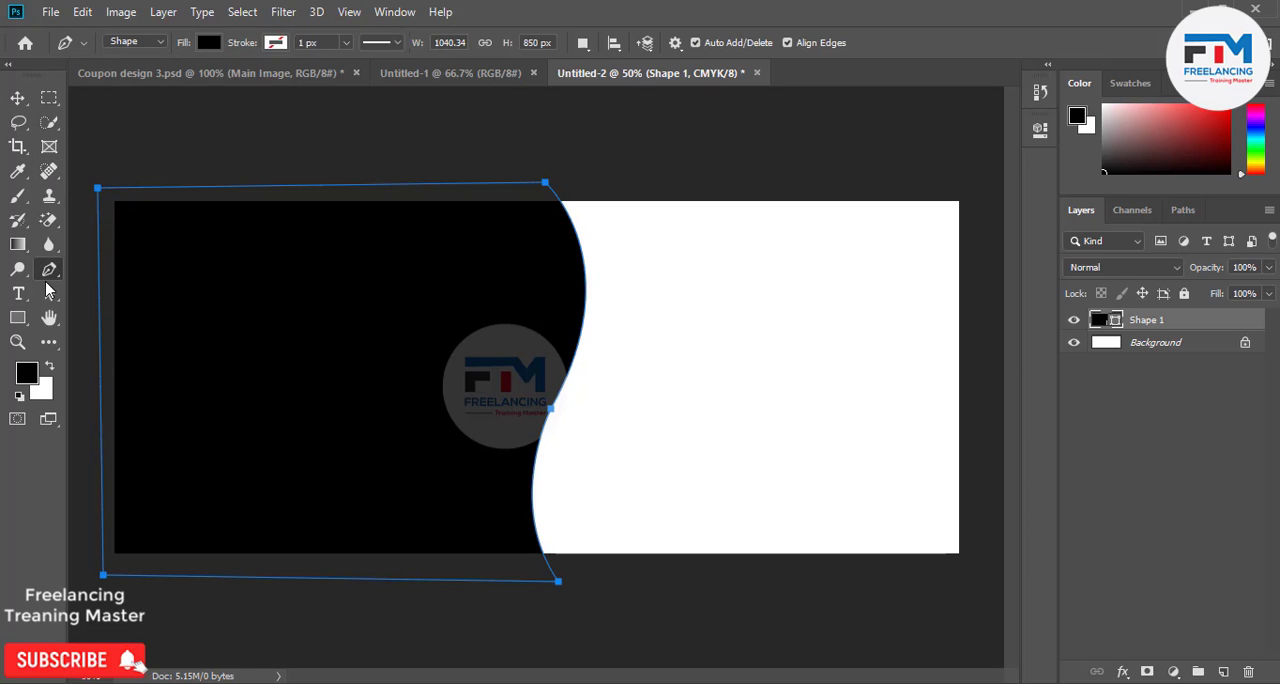
pyautogui.click(133, 42)
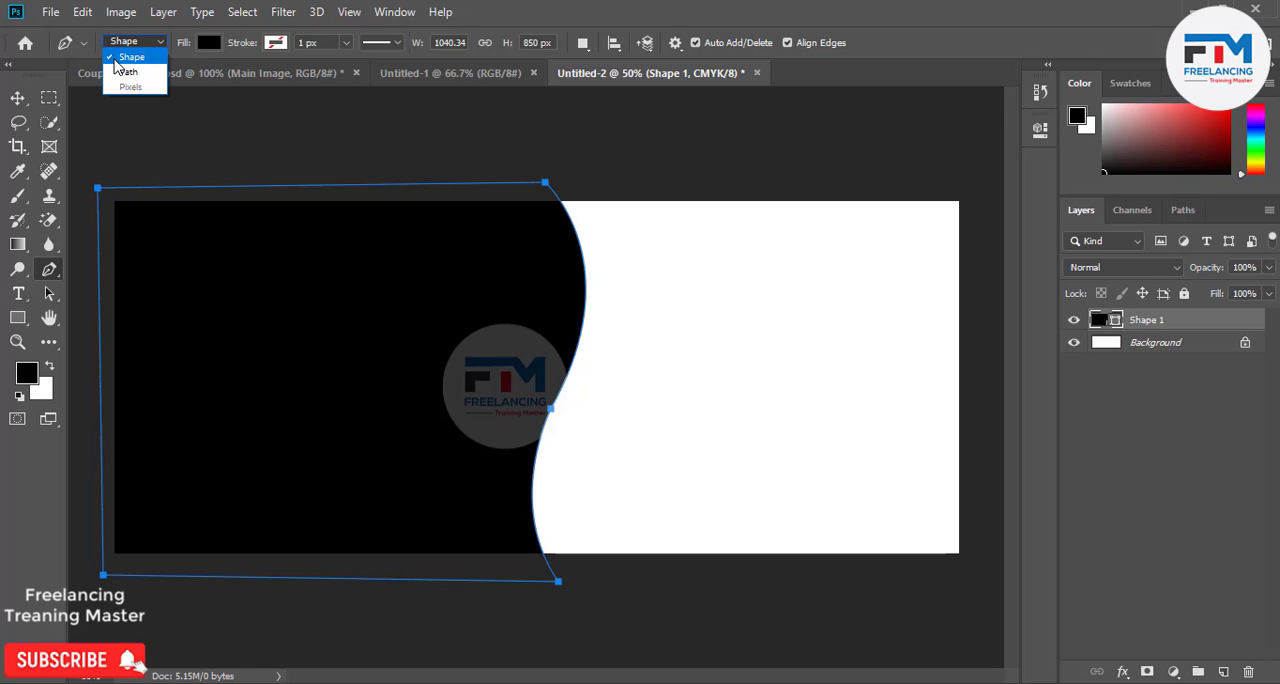
pyautogui.click(125, 72)
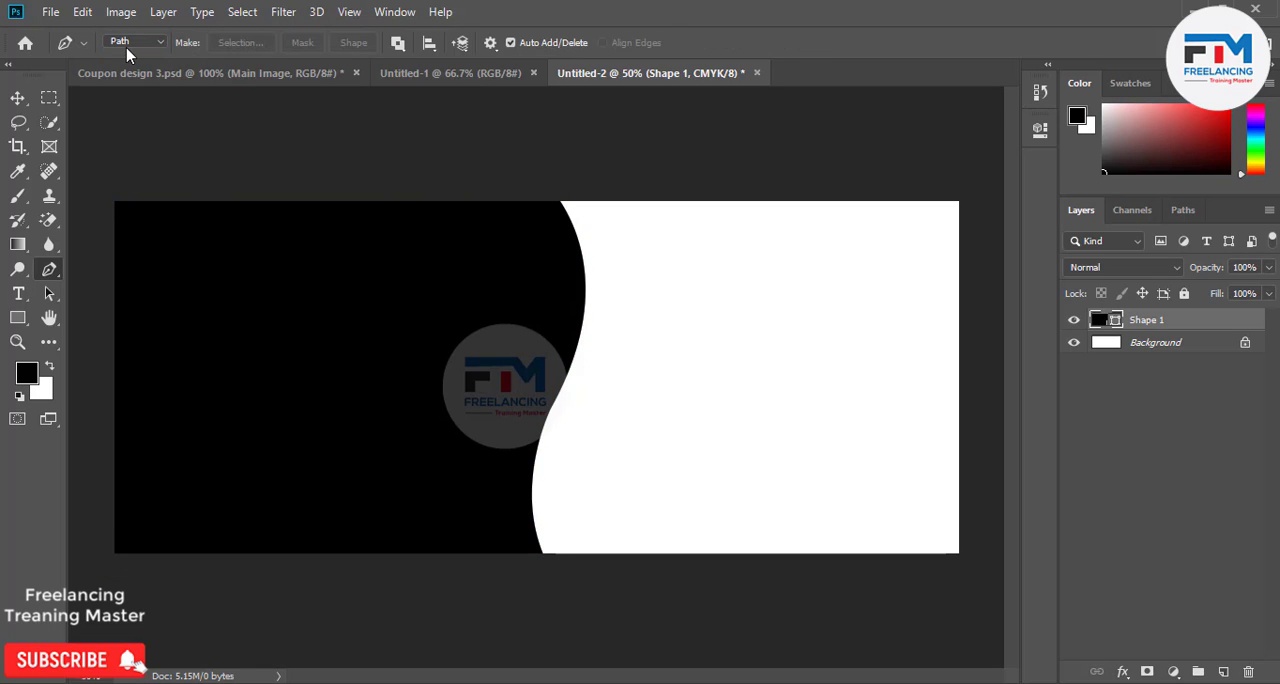
pyautogui.click(129, 43)
pyautogui.click(131, 57)
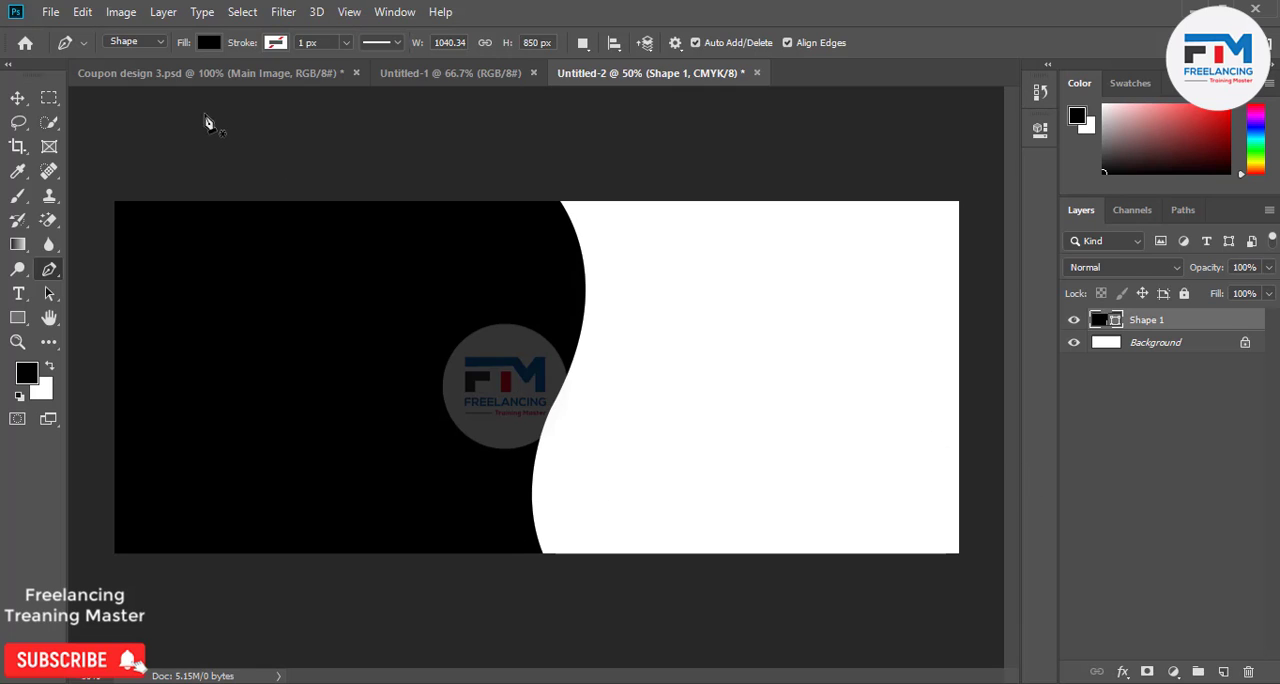
# Draw a closed trial outline with the Pen tool in Path mode over the upper part of the white area.
pyautogui.click(123, 42)
pyautogui.click(146, 76)
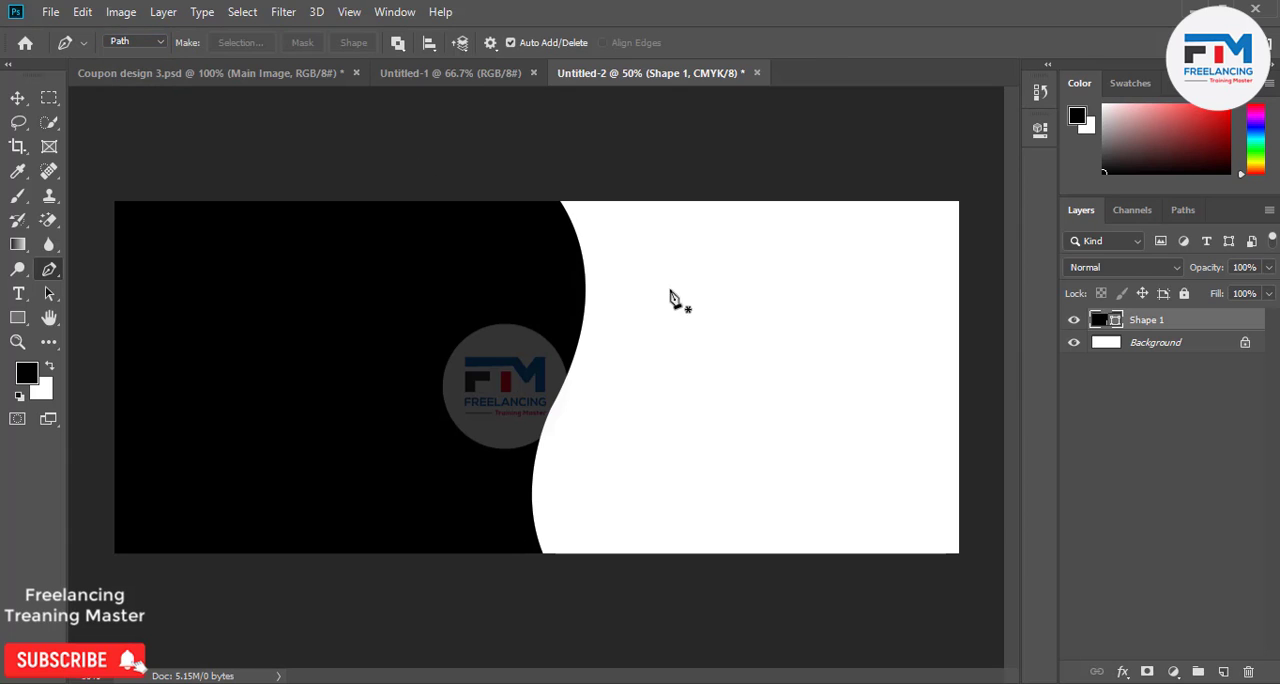
pyautogui.click(690, 188)
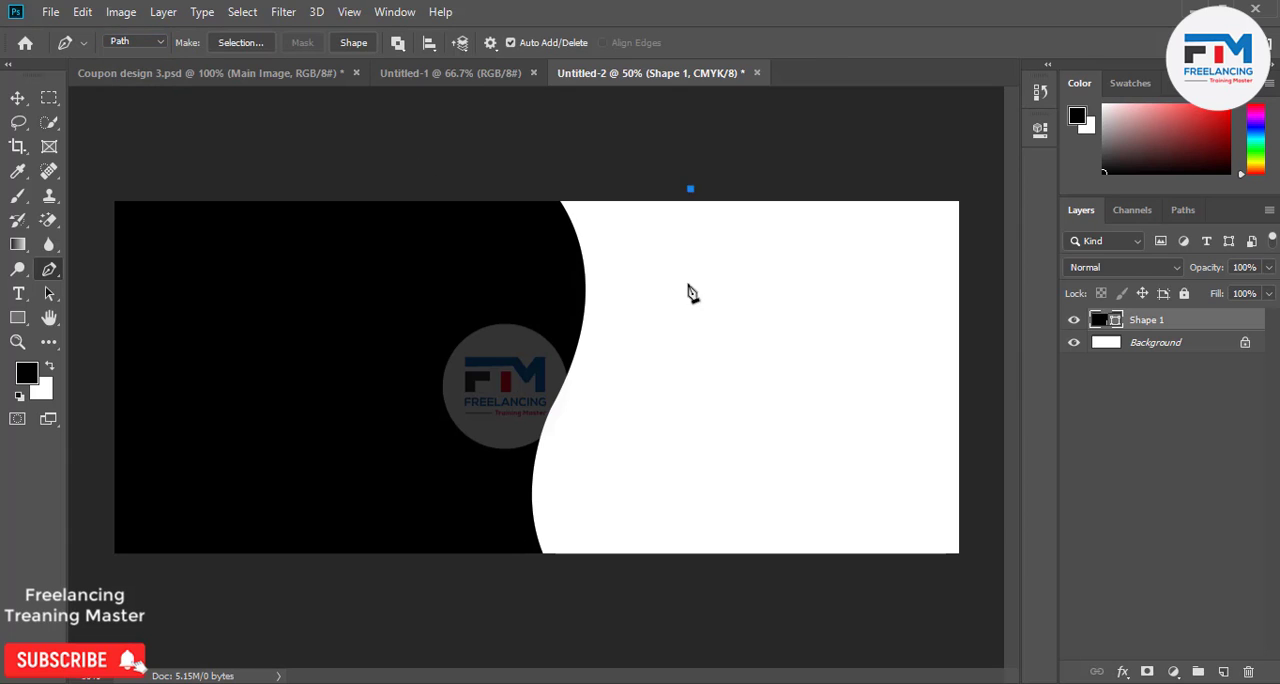
pyautogui.click(687, 284)
pyautogui.click(702, 359)
pyautogui.click(827, 360)
pyautogui.click(850, 289)
pyautogui.click(845, 231)
pyautogui.click(832, 189)
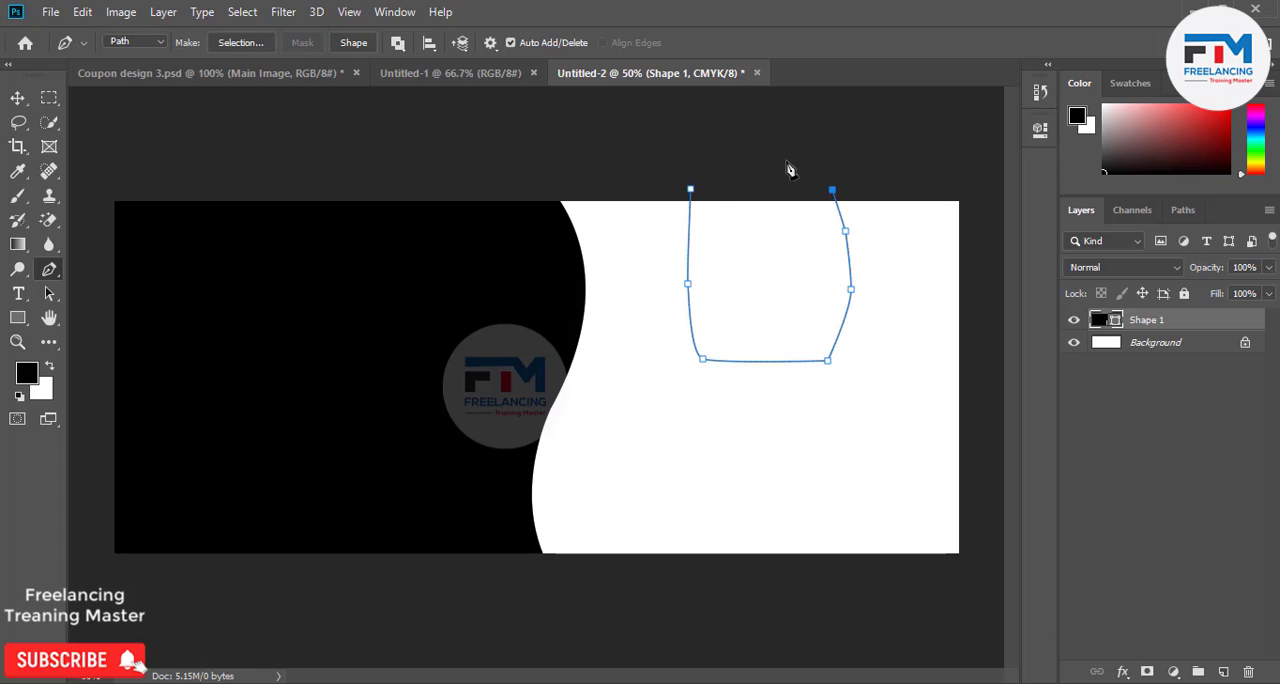
pyautogui.click(786, 160)
pyautogui.click(690, 188)
# Undo the trial path and return the Pen tool to Shape mode.
pyautogui.hotkey('ctrl', 'z')
pyautogui.hotkey('ctrl', 'z')
pyautogui.hotkey('ctrl', 'z')
pyautogui.hotkey('ctrl', 'z')
pyautogui.hotkey('ctrl', 'z')
pyautogui.hotkey('ctrl', 'z')
pyautogui.hotkey('ctrl', 'z')
pyautogui.hotkey('ctrl', 'z')
pyautogui.hotkey('ctrl', 'z')
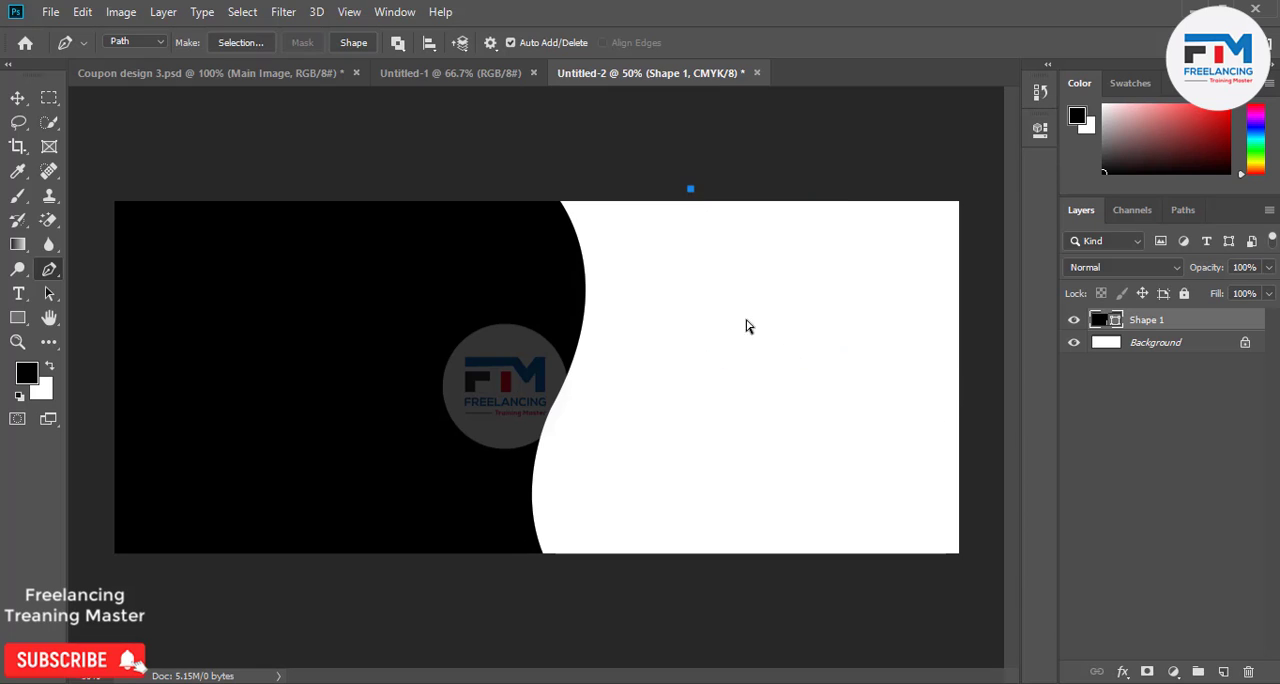
pyautogui.click(128, 48)
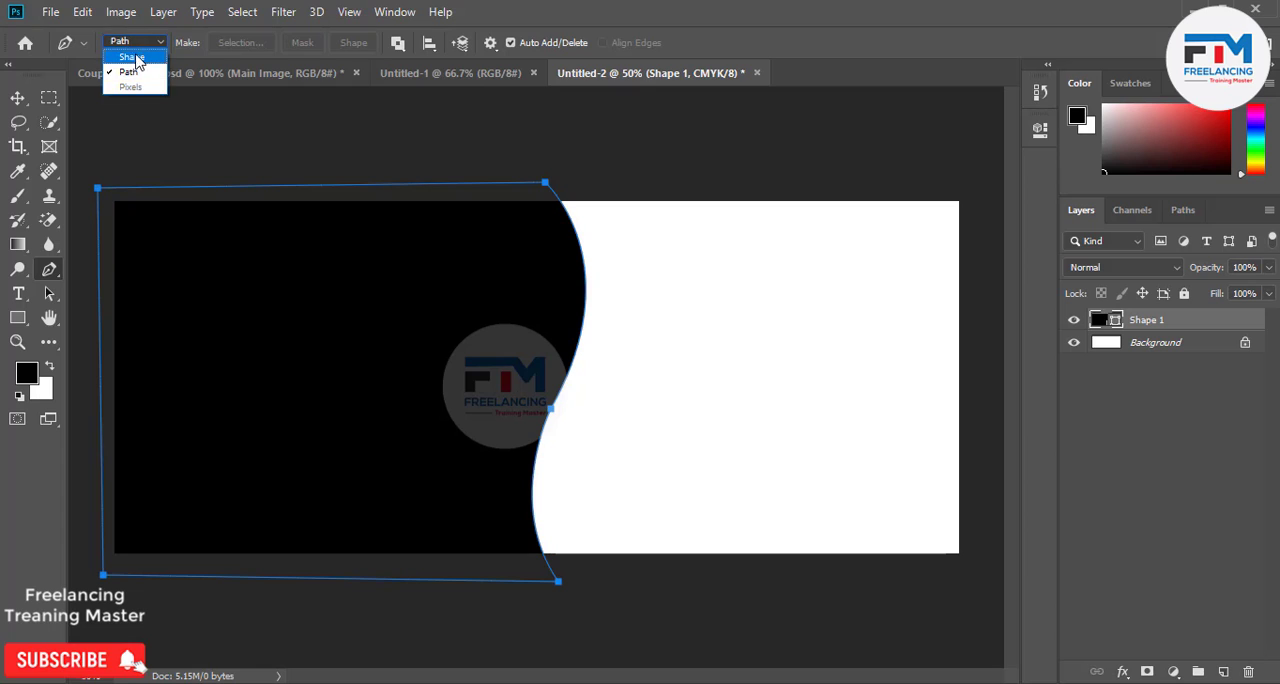
pyautogui.click(135, 48)
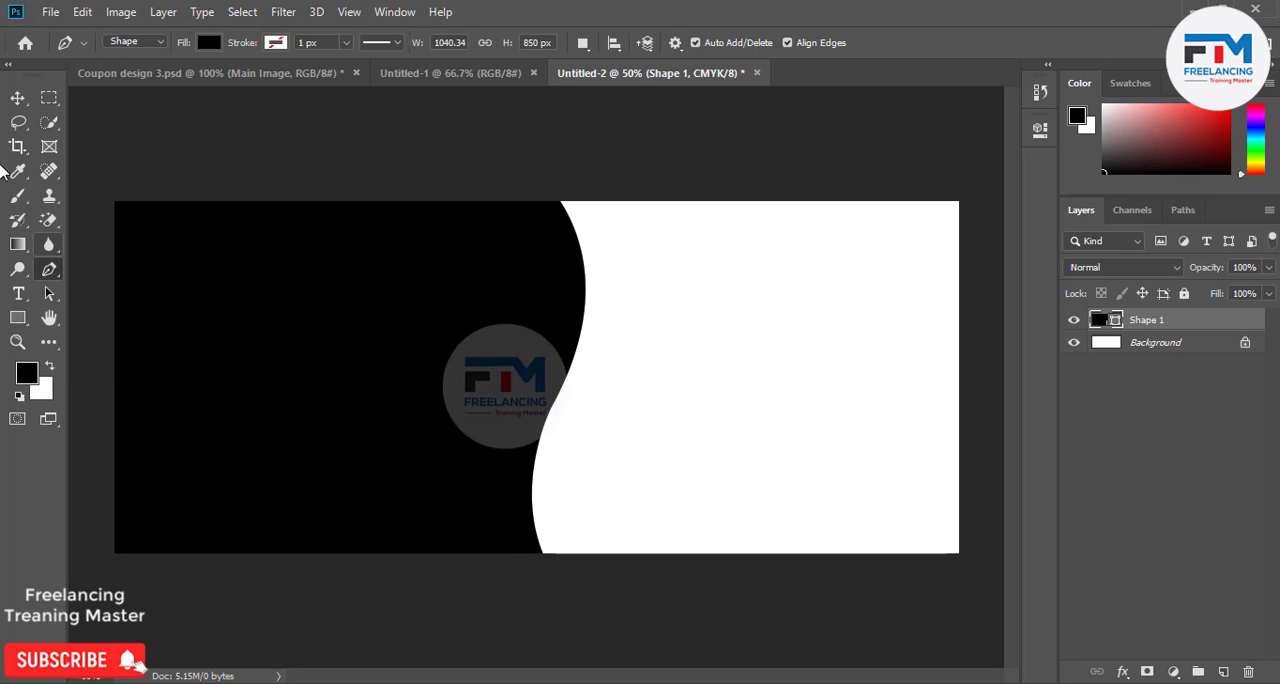
# Change the curved shape's fill color to gray a5a5a5.
pyautogui.click(17, 98)
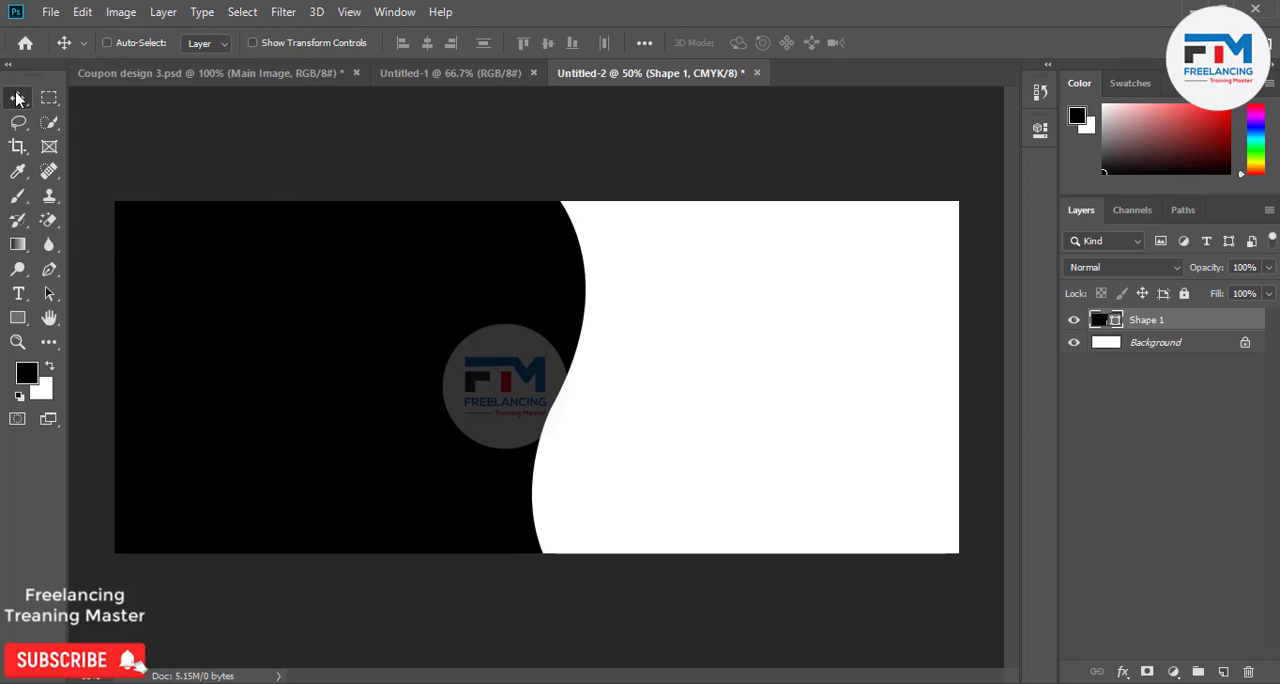
pyautogui.doubleClick(1100, 325)
pyautogui.moveTo(908, 345); pyautogui.dragTo(766, 271)
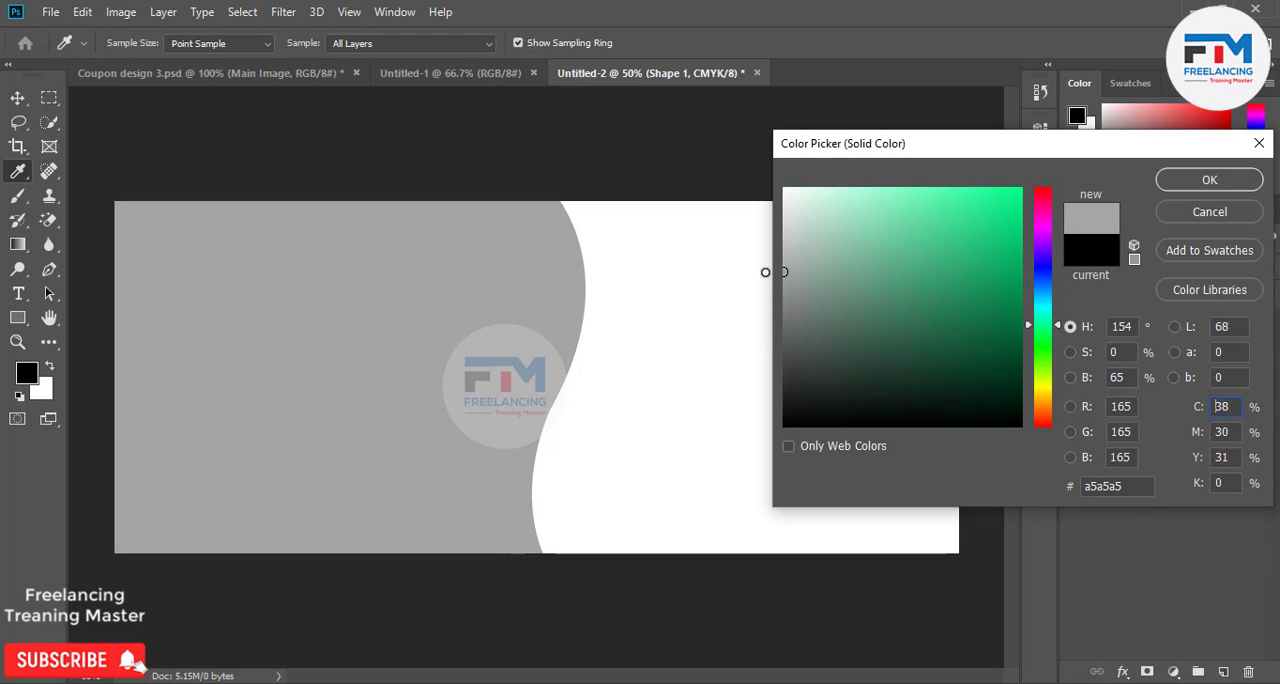
pyautogui.click(1208, 181)
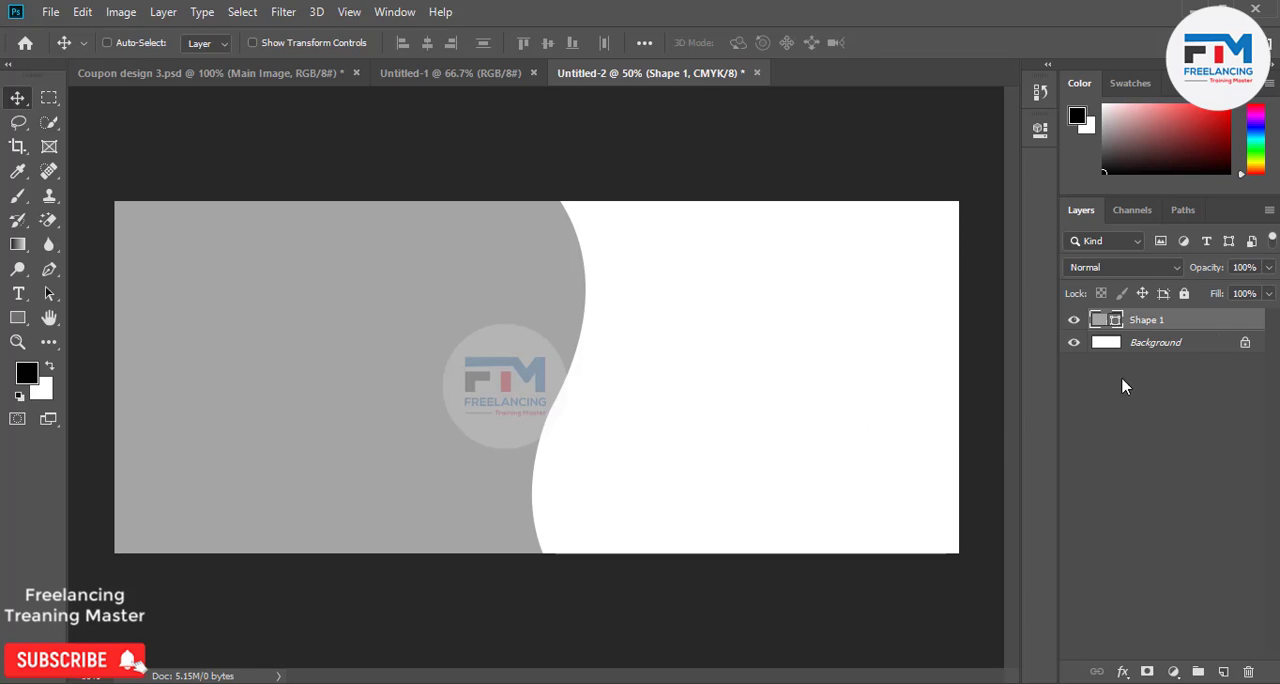
# Duplicate the gray shape, transform the copy slightly beyond the original's curved edge, and stack it beneath the original.
pyautogui.moveTo(1195, 321); pyautogui.dragTo(1223, 671)
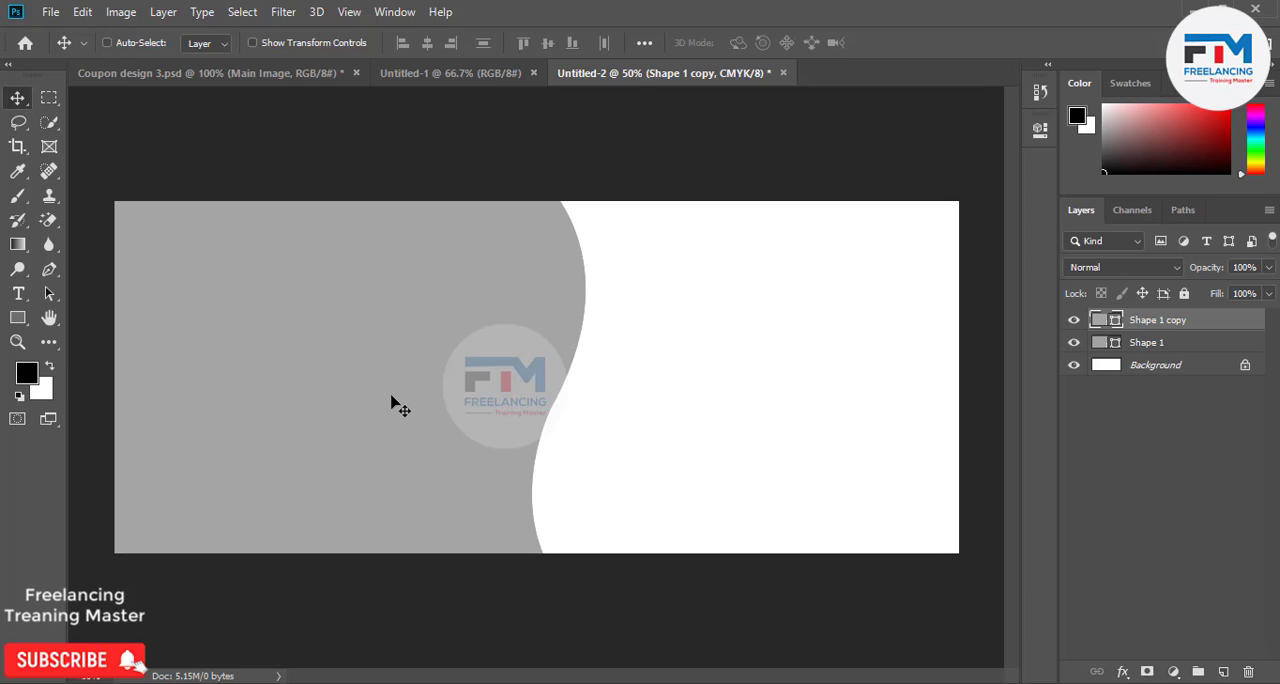
pyautogui.hotkey('ctrl', 't')
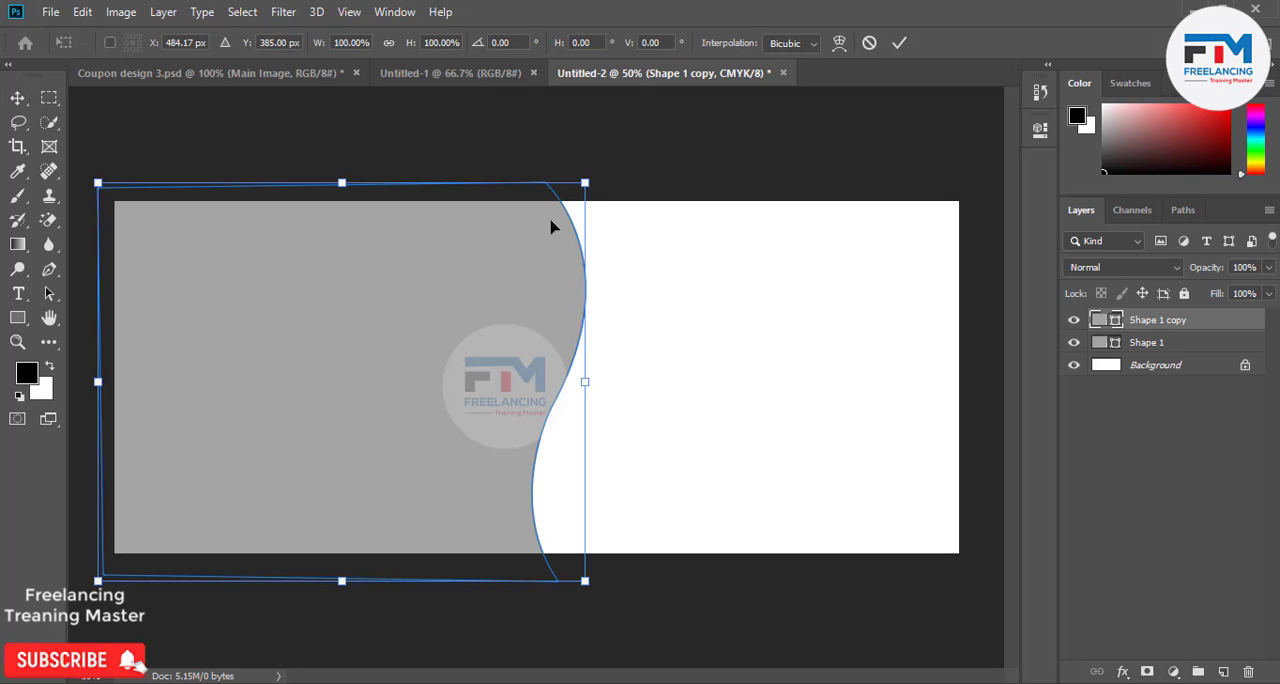
pyautogui.moveTo(605, 177); pyautogui.dragTo(630, 190)
pyautogui.moveTo(1143, 325); pyautogui.dragTo(1118, 357)
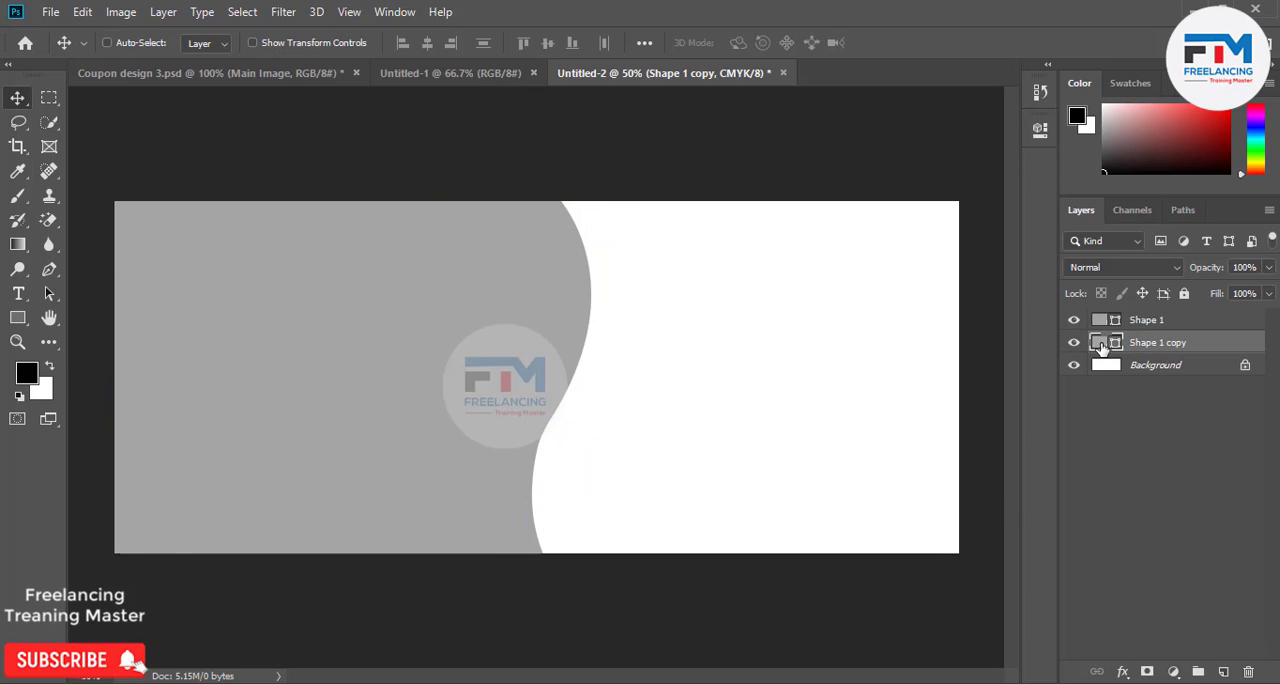
# Change the duplicated shape's fill color to pink ff0073.
pyautogui.doubleClick(1100, 345)
pyautogui.moveTo(870, 312); pyautogui.dragTo(1088, 192)
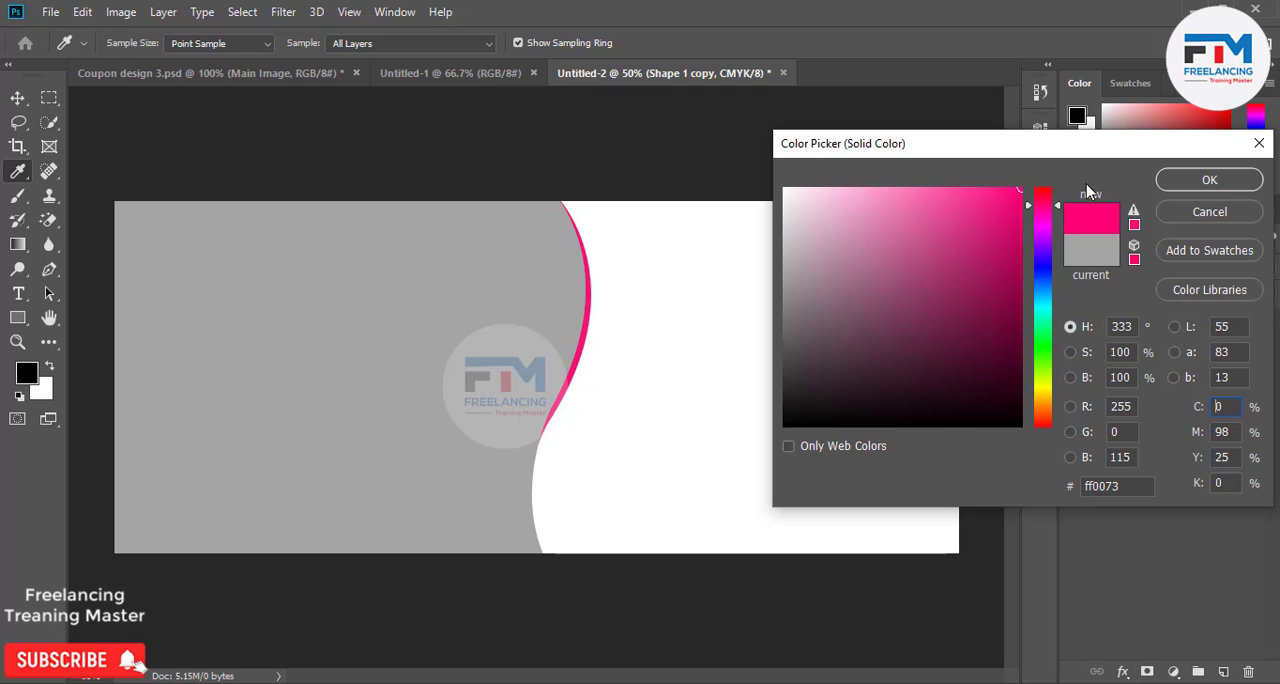
pyautogui.click(1170, 179)
# Shift the pink shape outward, then rotate and slightly enlarge it to widen the pink band beside the gray shape's upper curve.
pyautogui.moveTo(508, 277); pyautogui.dragTo(517, 266)
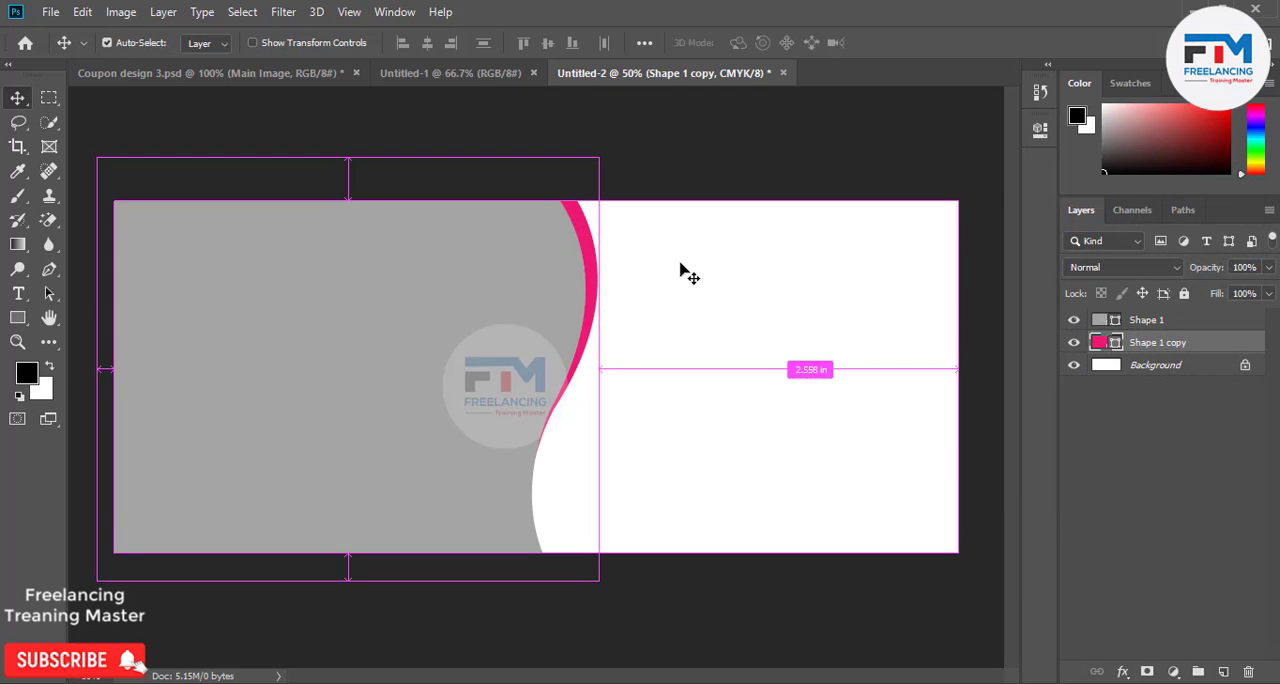
pyautogui.hotkey('ctrl', 't')
pyautogui.moveTo(680, 271); pyautogui.dragTo(720, 277)
pyautogui.moveTo(613, 177); pyautogui.dragTo(624, 160)
pyautogui.moveTo(660, 338); pyautogui.dragTo(651, 331)
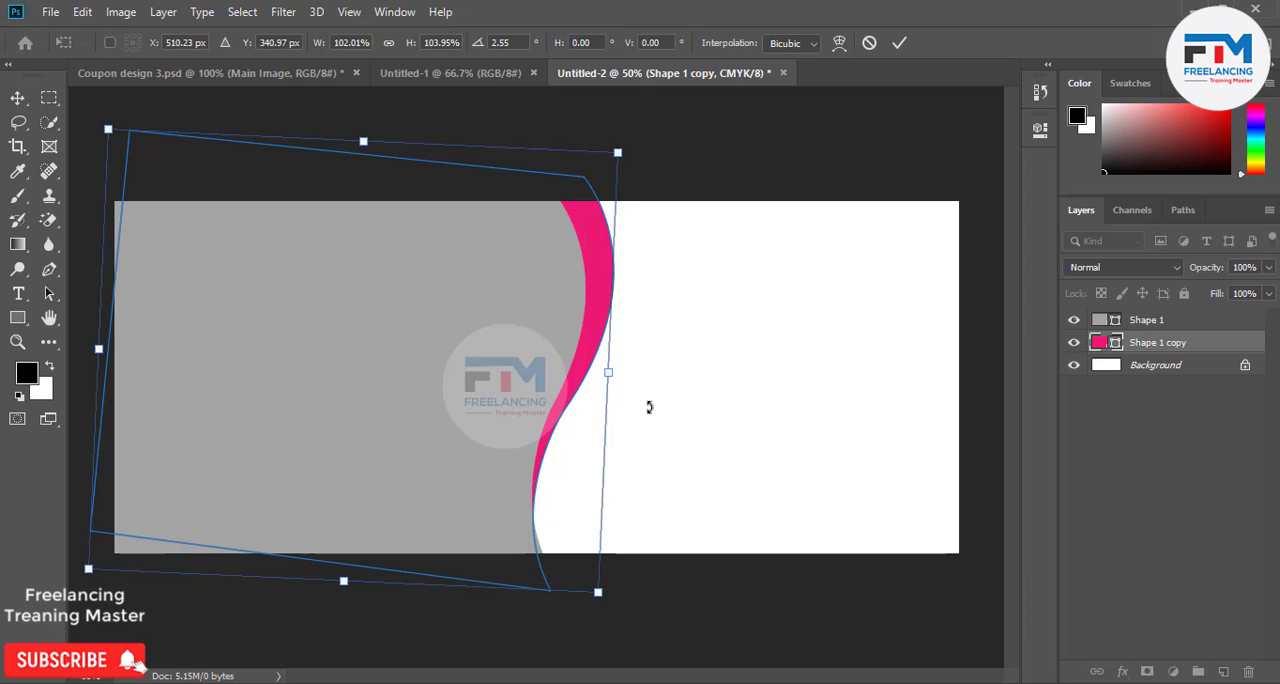
pyautogui.moveTo(574, 462); pyautogui.dragTo(562, 462)
pyautogui.moveTo(646, 403); pyautogui.dragTo(656, 426)
pyautogui.moveTo(500, 414); pyautogui.dragTo(508, 401)
pyautogui.click(899, 44)
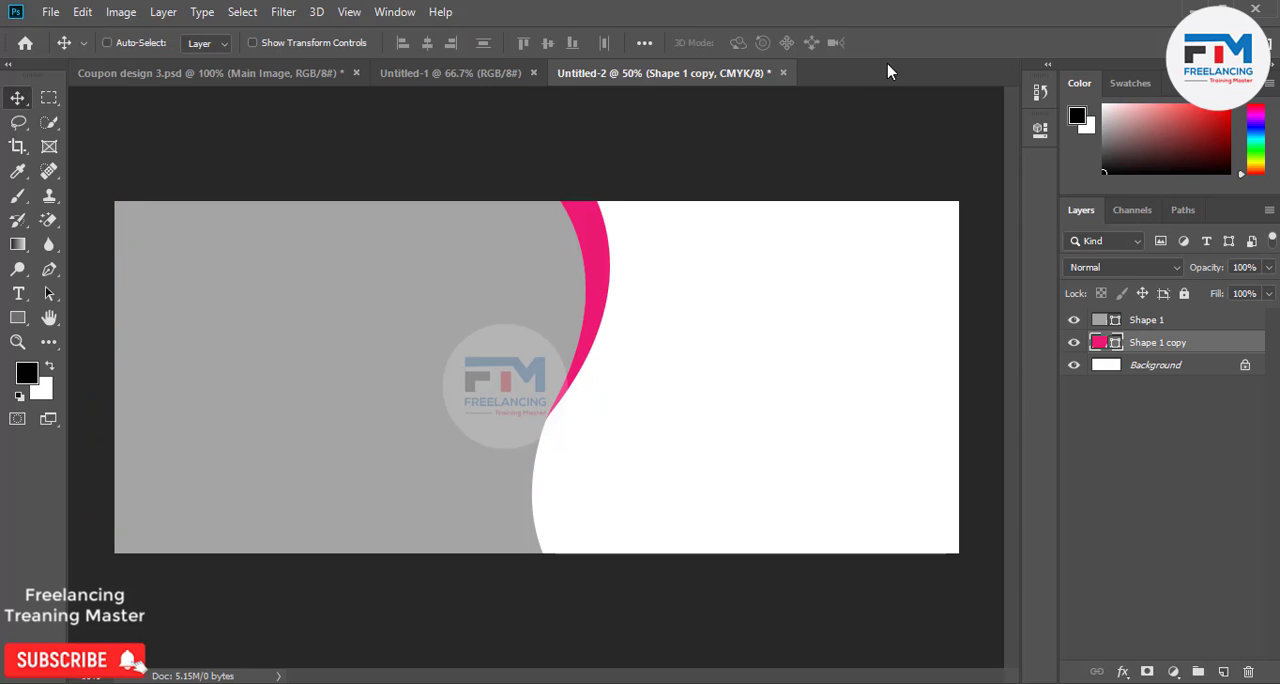
# Duplicate the pink shape, offset the copy slightly outward to the right, and stack it beneath the original pink shape.
pyautogui.moveTo(1172, 345); pyautogui.dragTo(1222, 671)
pyautogui.moveTo(589, 336); pyautogui.dragTo(604, 341)
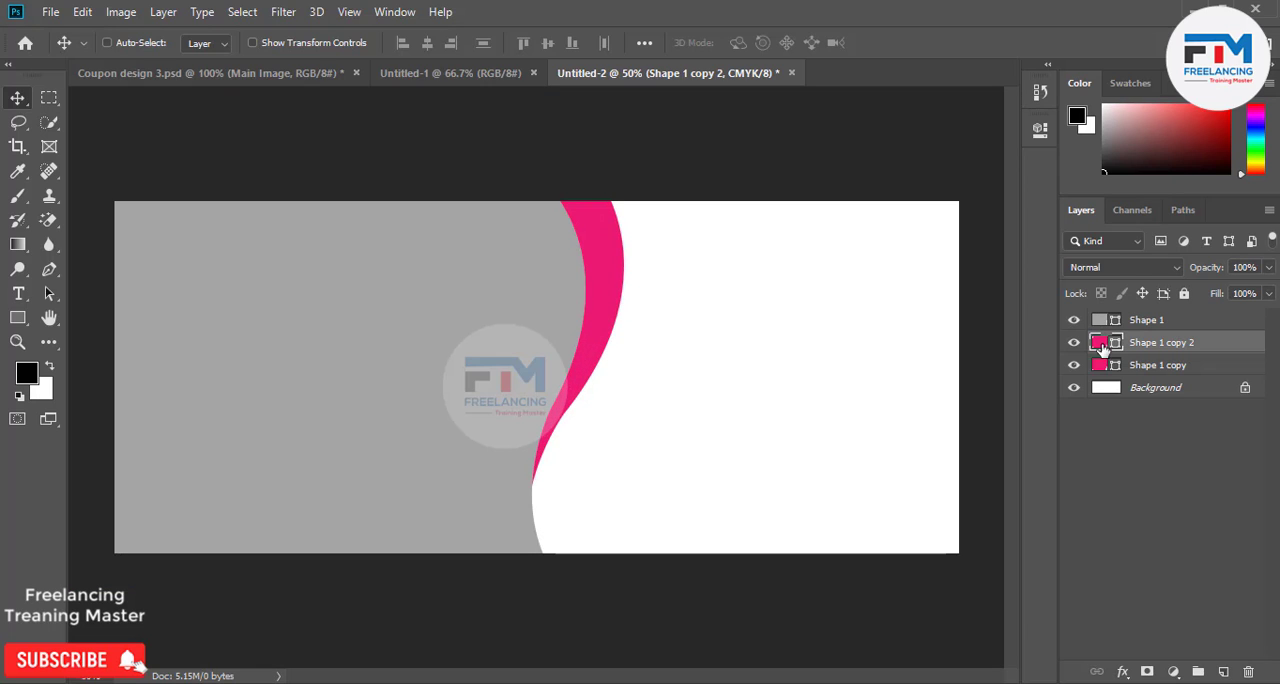
pyautogui.moveTo(1101, 345); pyautogui.dragTo(1108, 382)
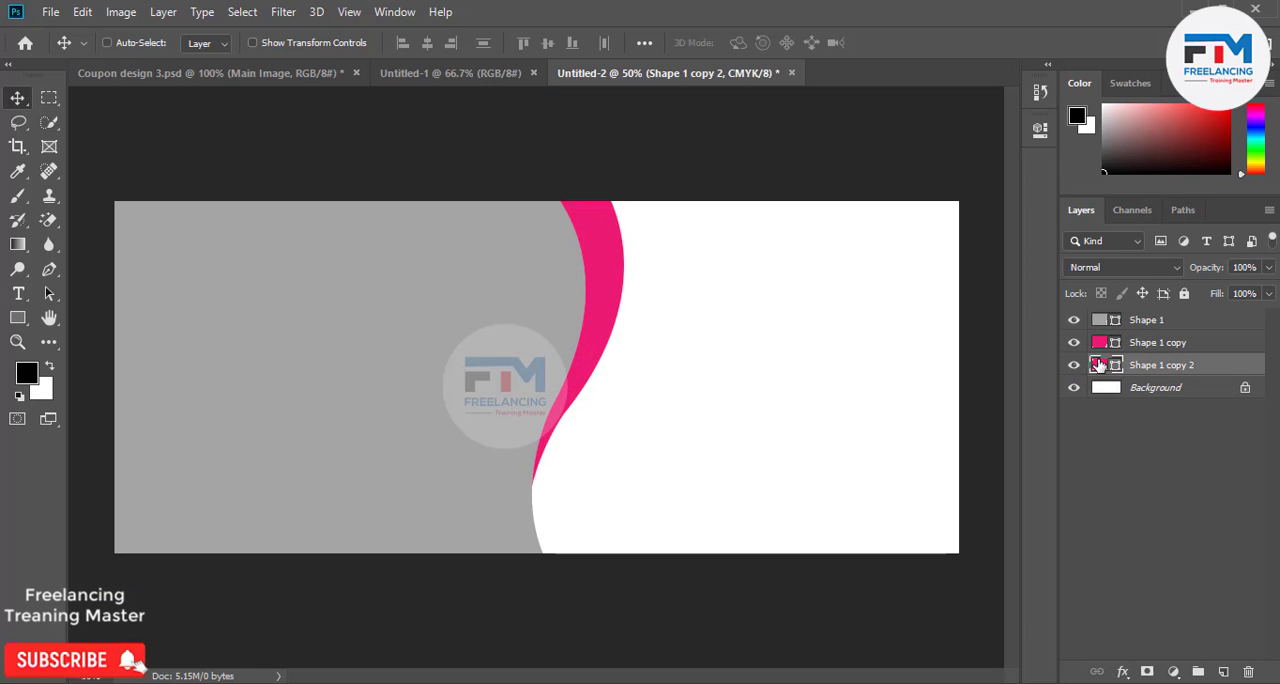
# Change the lower pink copy's fill color to dark maroon 6a002d.
pyautogui.doubleClick(1099, 366)
pyautogui.moveTo(816, 272)
pyautogui.mouseDown()
pyautogui.moveTo(785, 286)
pyautogui.moveTo(859, 229)
pyautogui.moveTo(1014, 191)
pyautogui.moveTo(1023, 357)
pyautogui.moveTo(1025, 327)
pyautogui.mouseUp()
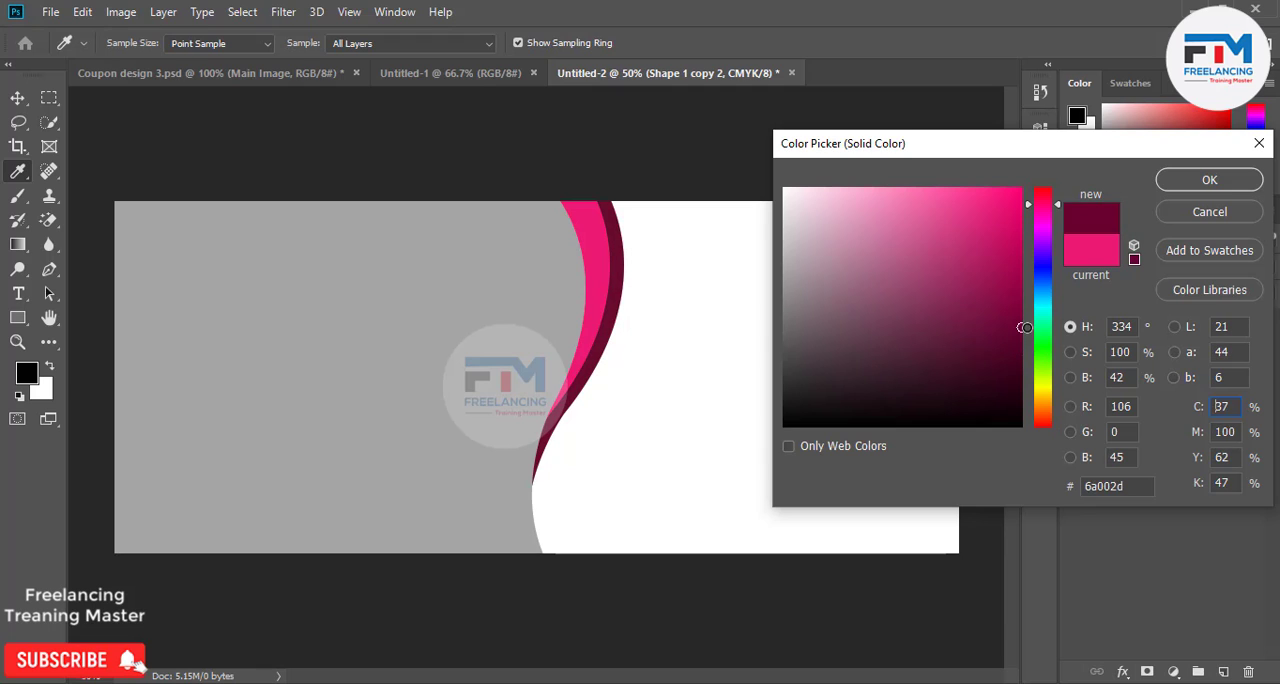
pyautogui.click(1209, 180)
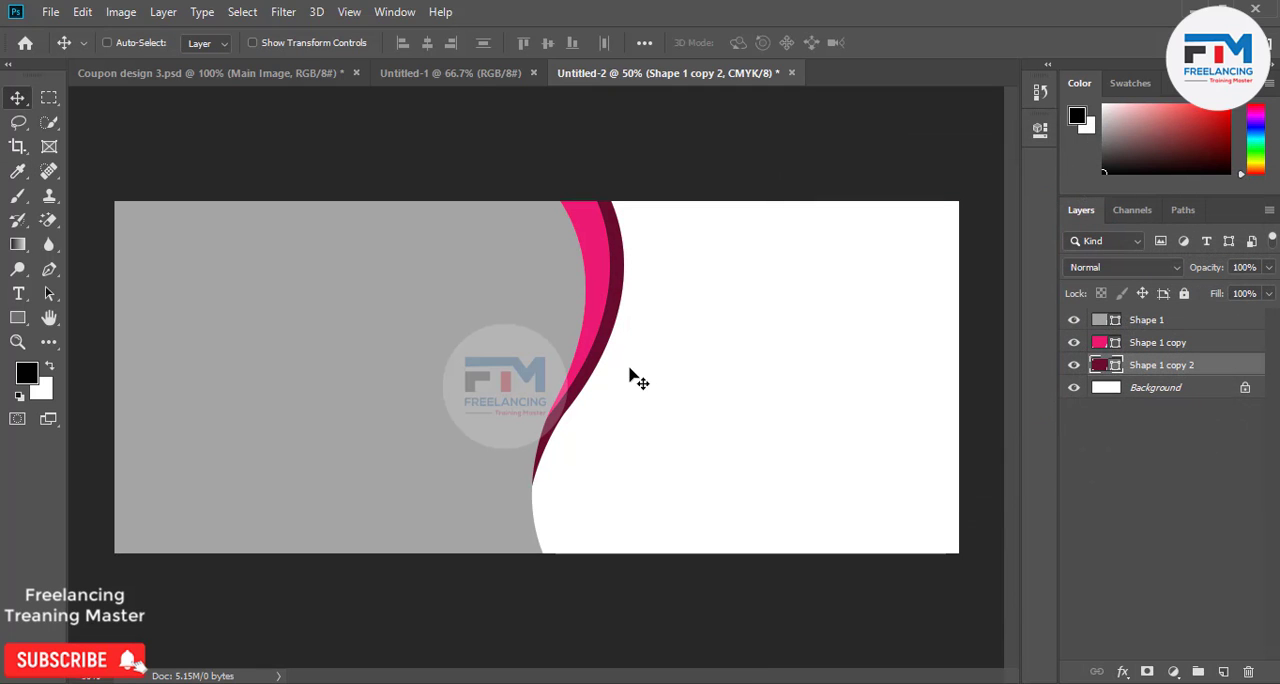
# Widen the maroon band's upper part with the Direct Selection tool by lengthening the middle anchor's upper handle and moving the top anchor outward.
pyautogui.scroll(5, 545, 455)
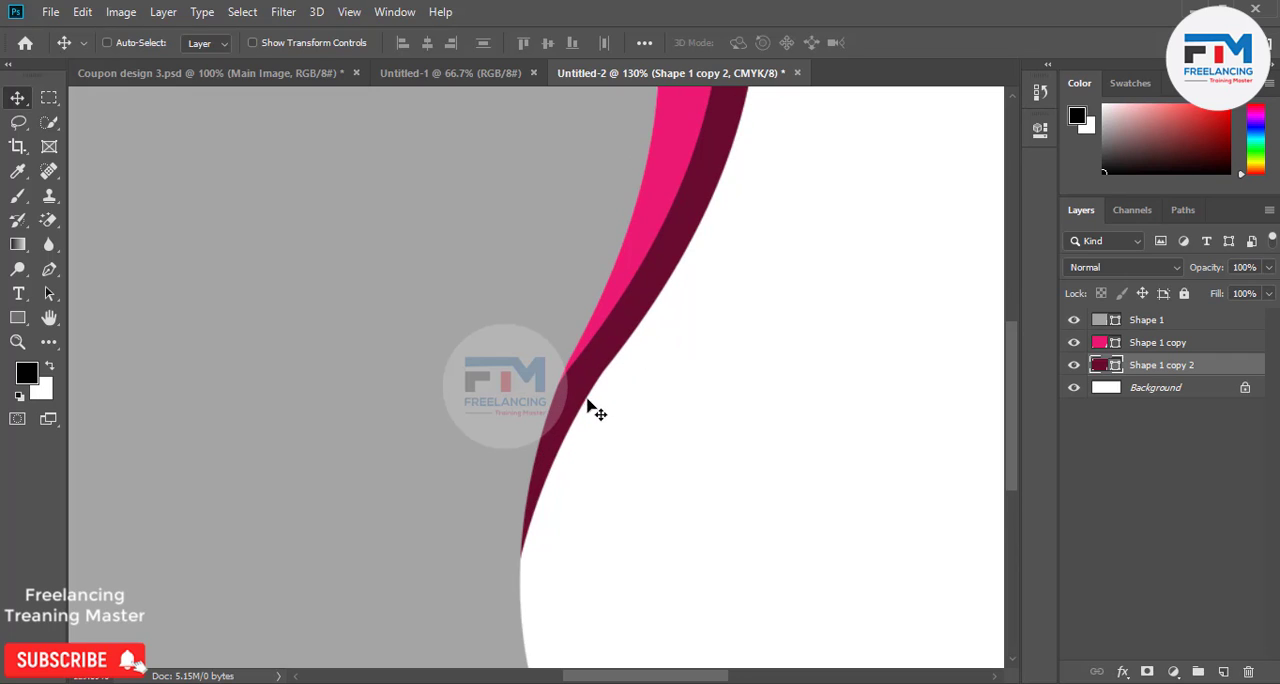
pyautogui.scroll(-2, 587, 416)
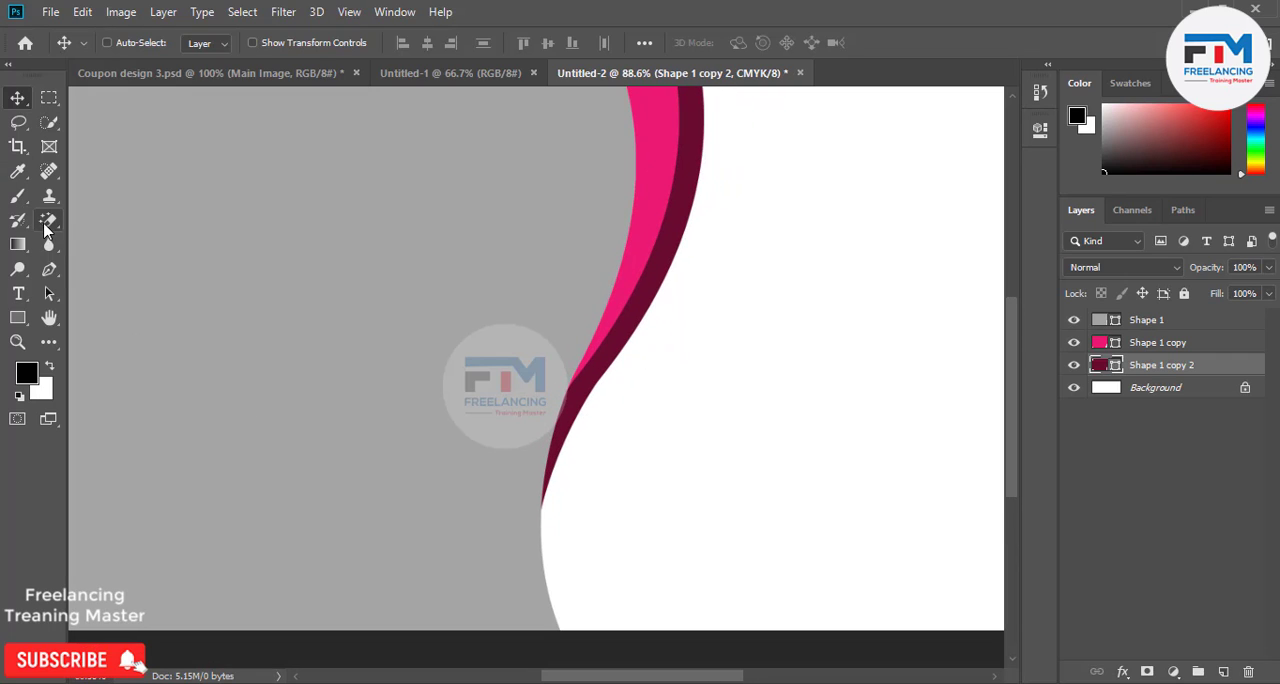
pyautogui.click(48, 297)
pyautogui.rightClick(52, 298)
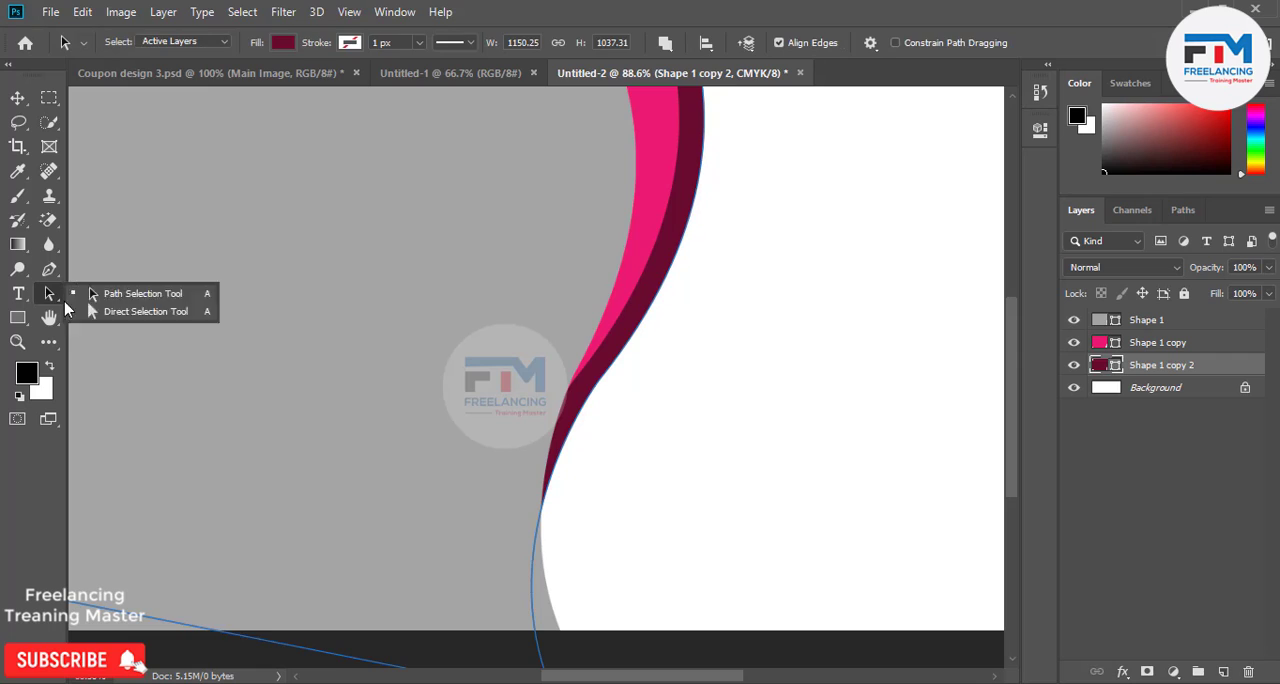
pyautogui.click(99, 310)
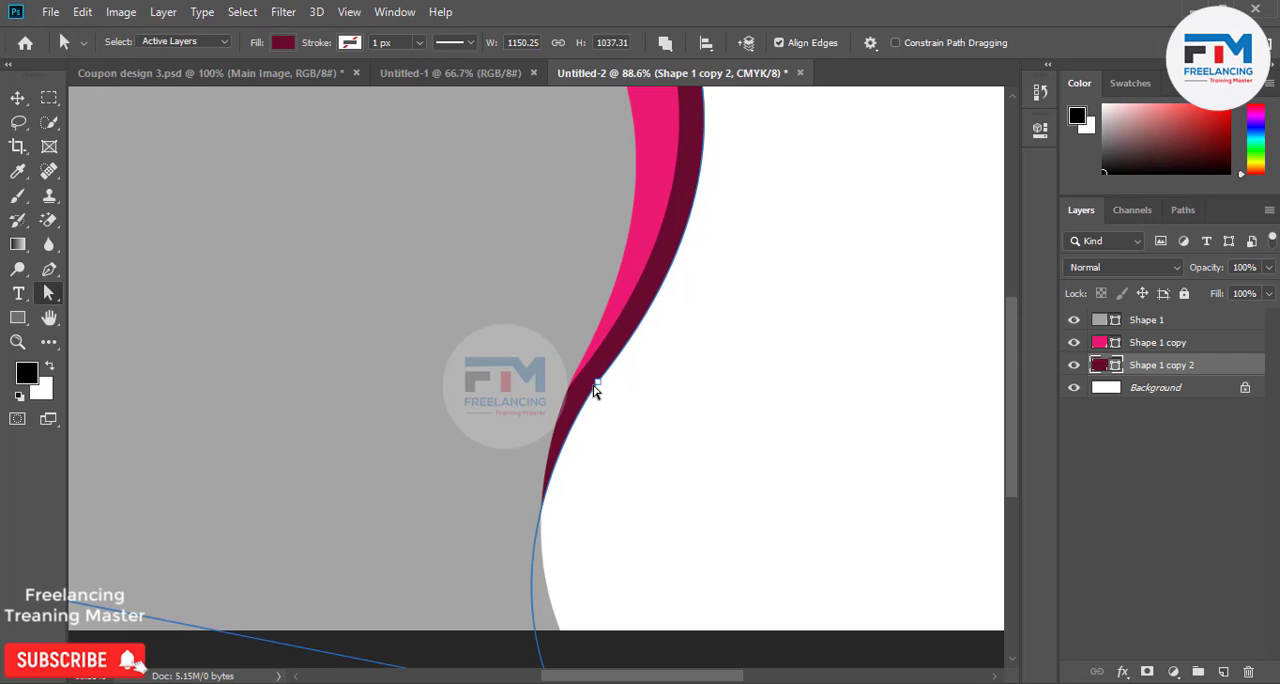
pyautogui.click(597, 384)
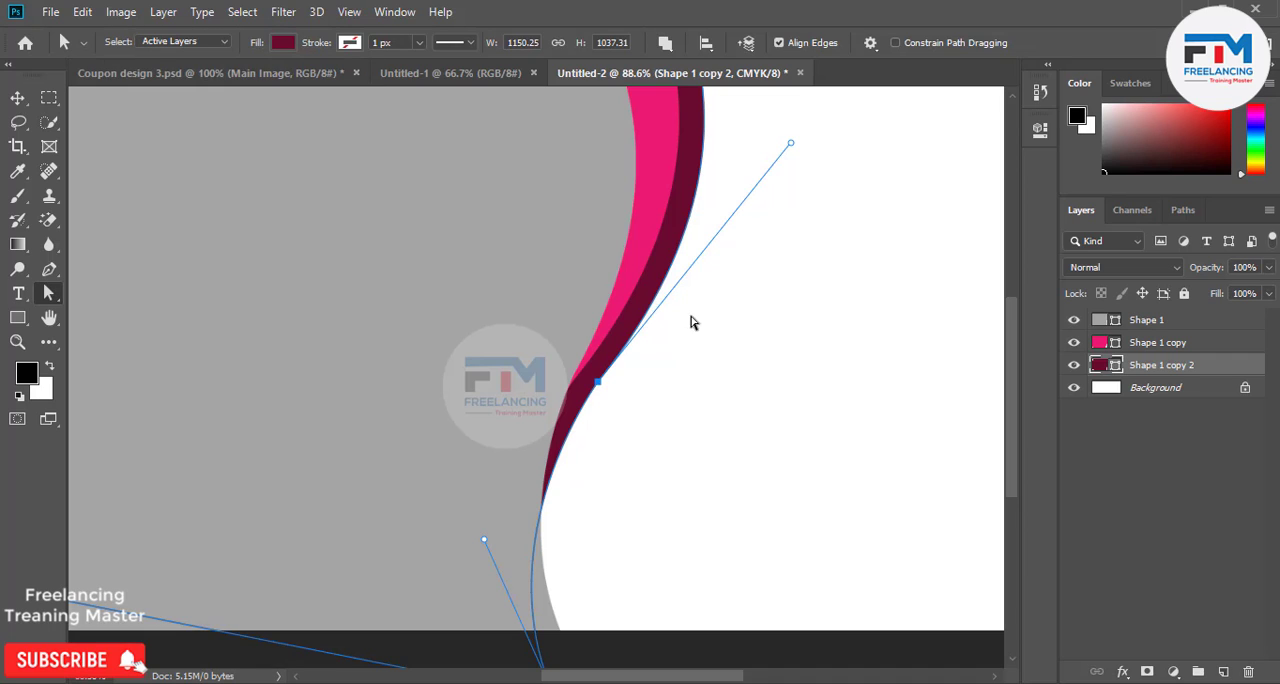
pyautogui.scroll(3, 716, 440)
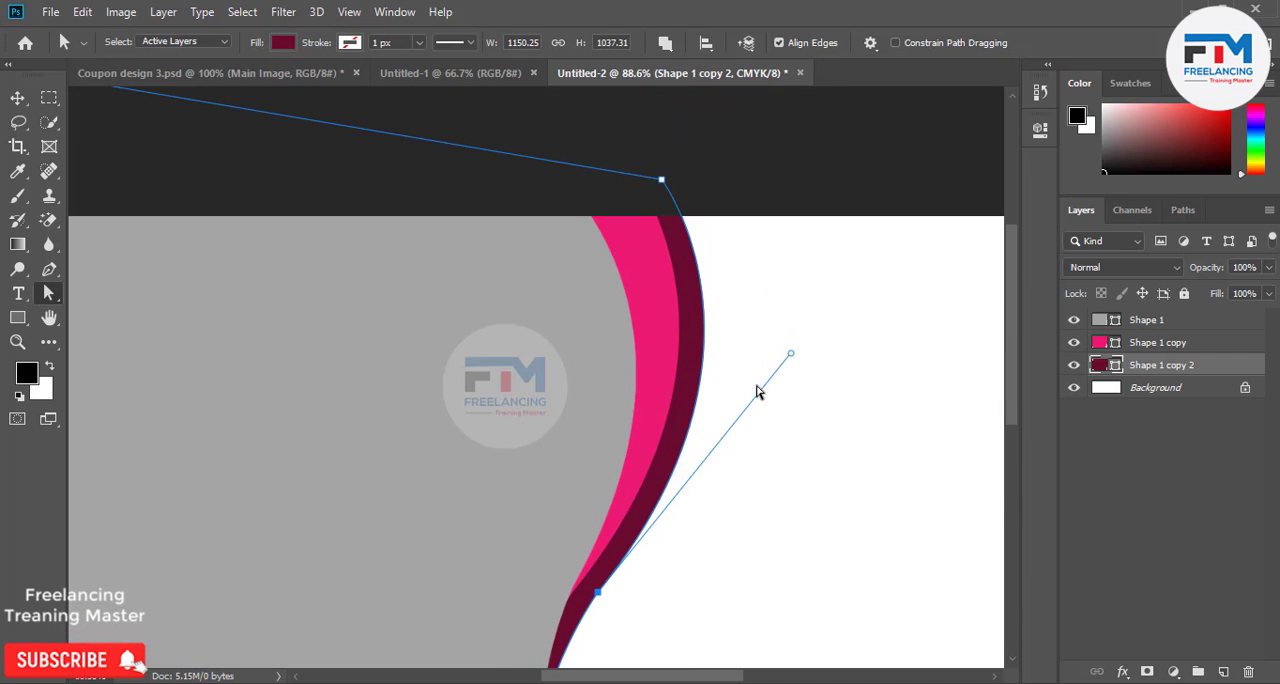
pyautogui.moveTo(791, 358); pyautogui.dragTo(811, 335)
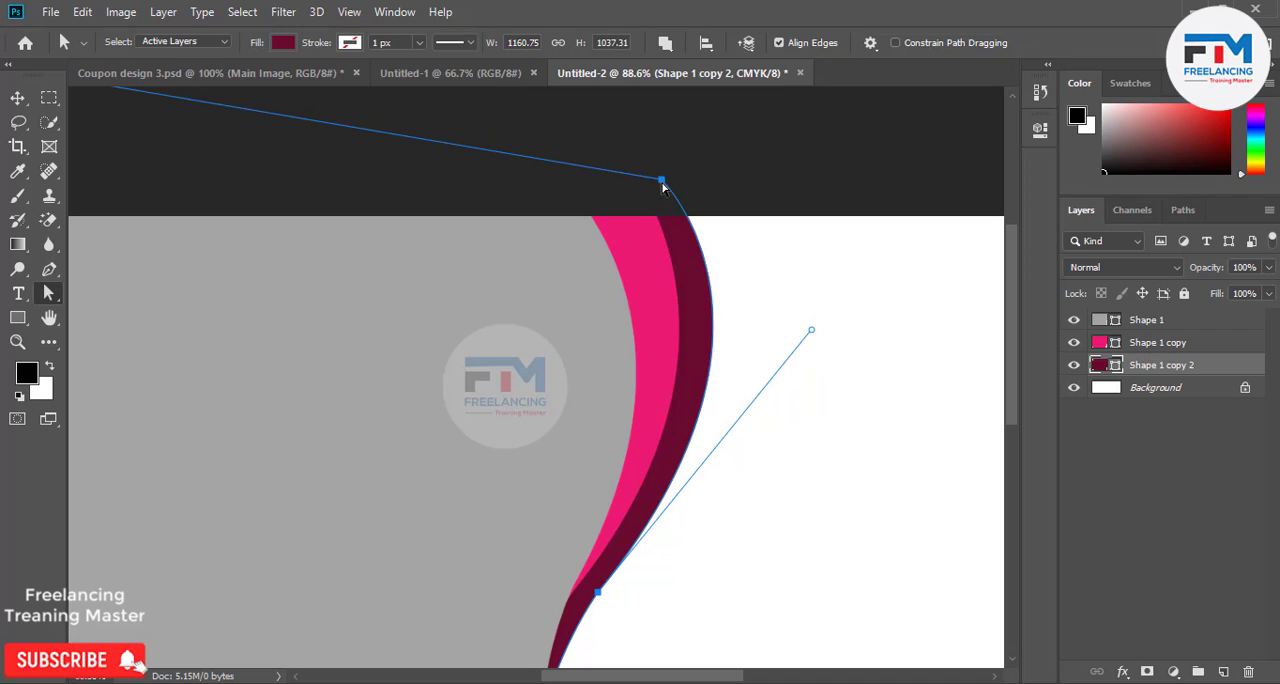
pyautogui.moveTo(662, 182); pyautogui.dragTo(677, 182)
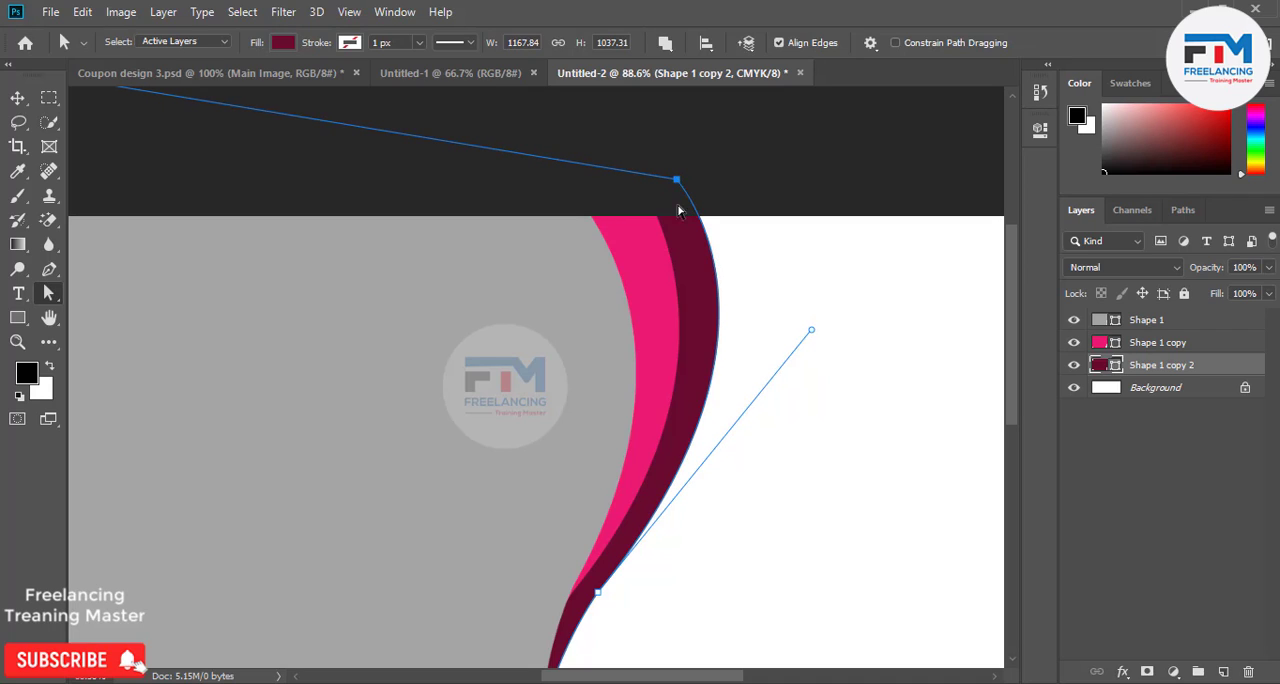
# Lengthen the curve handle of the maroon shape's bottom anchor to refine the lower bend.
pyautogui.scroll(-5, 678, 210)
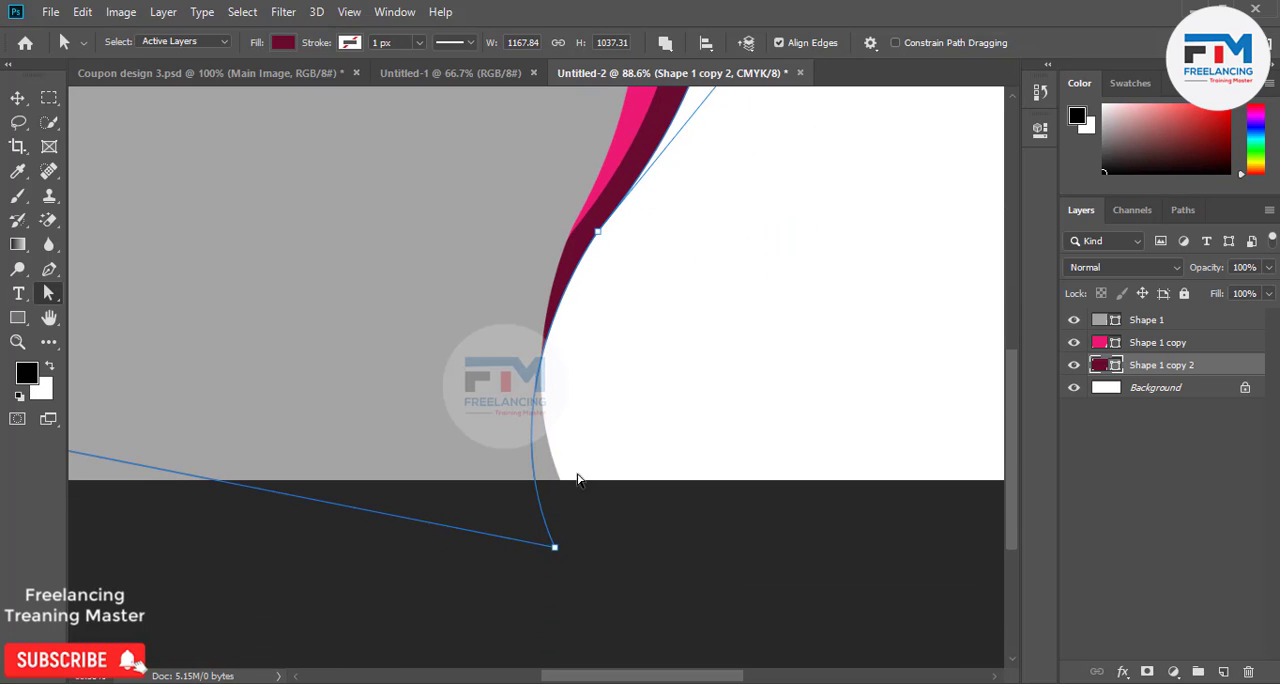
pyautogui.moveTo(554, 547); pyautogui.dragTo(485, 356)
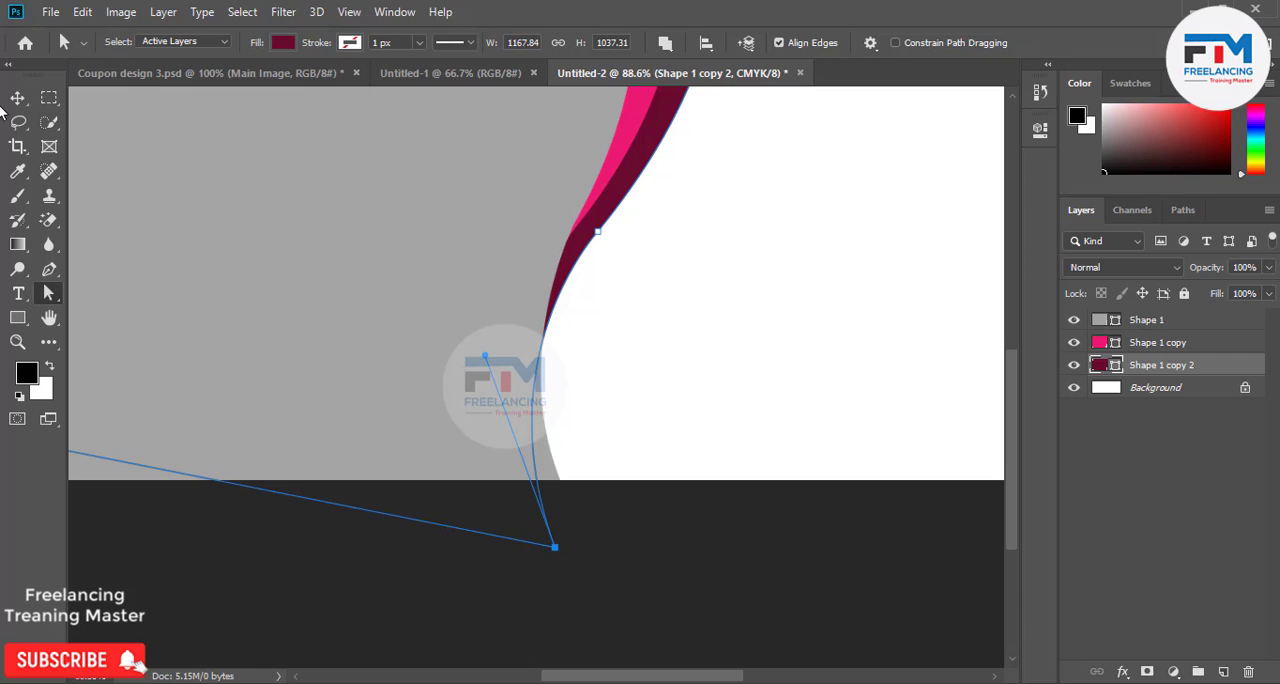
pyautogui.click(17, 97)
pyautogui.scroll(-5, 575, 458)
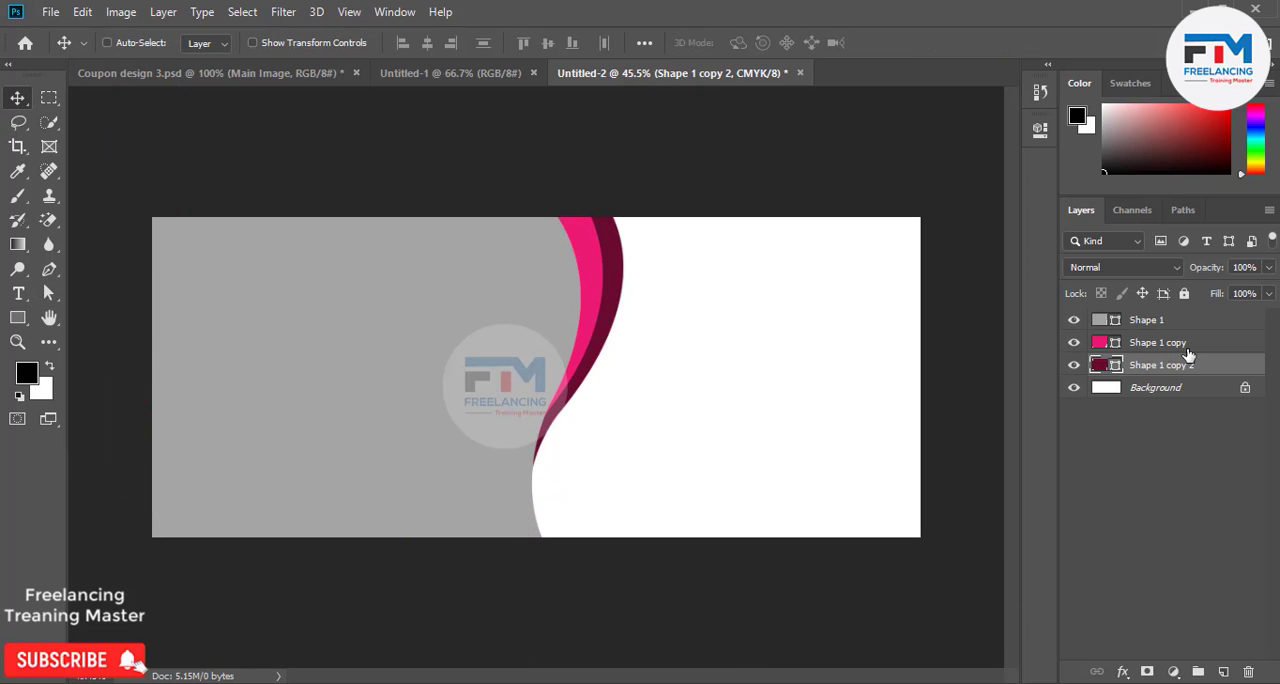
# Move the pink shape's middle anchor point slightly down and left so its tip tucks under the gray shape.
pyautogui.click(1190, 346)
pyautogui.click(48, 292)
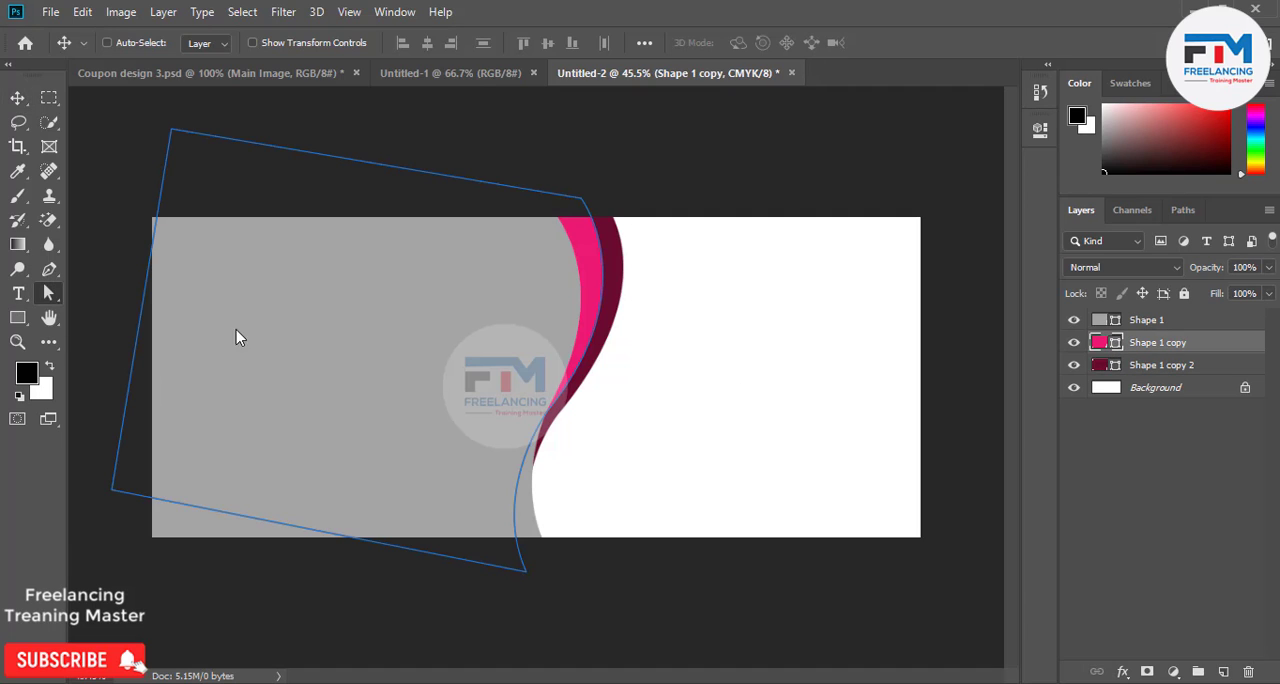
pyautogui.scroll(2, 573, 441)
pyautogui.scroll(3, 573, 441)
pyautogui.click(551, 412)
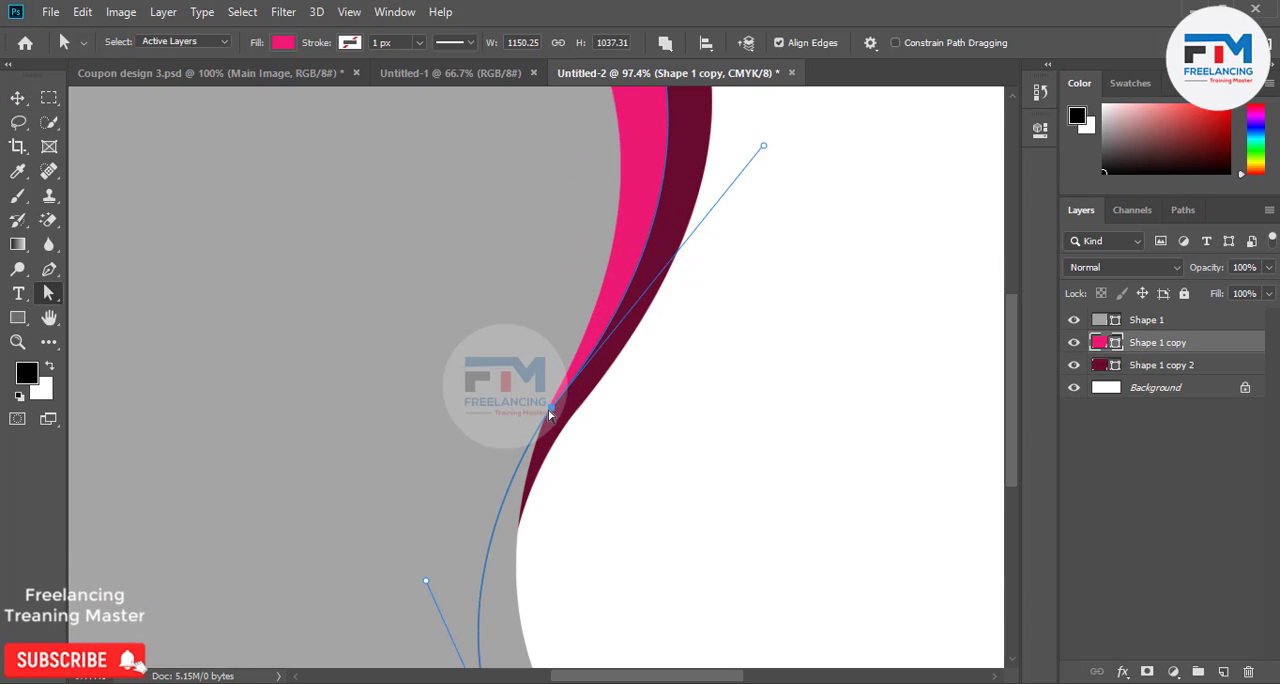
pyautogui.moveTo(551, 412); pyautogui.dragTo(531, 441)
# Pull the upper handle of the pink shape's middle anchor outward to make the pink band fuller.
pyautogui.scroll(4, 531, 441)
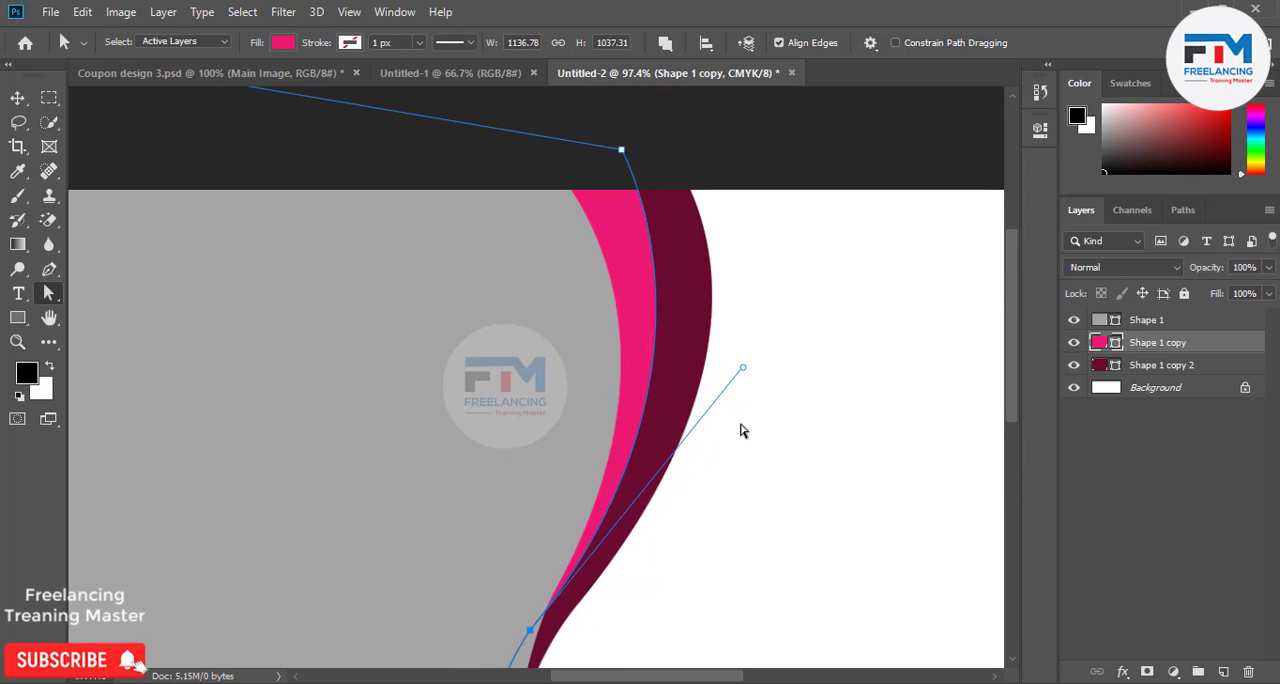
pyautogui.moveTo(745, 371); pyautogui.dragTo(769, 362)
pyautogui.scroll(-1, 668, 443)
pyautogui.scroll(-1, 668, 443)
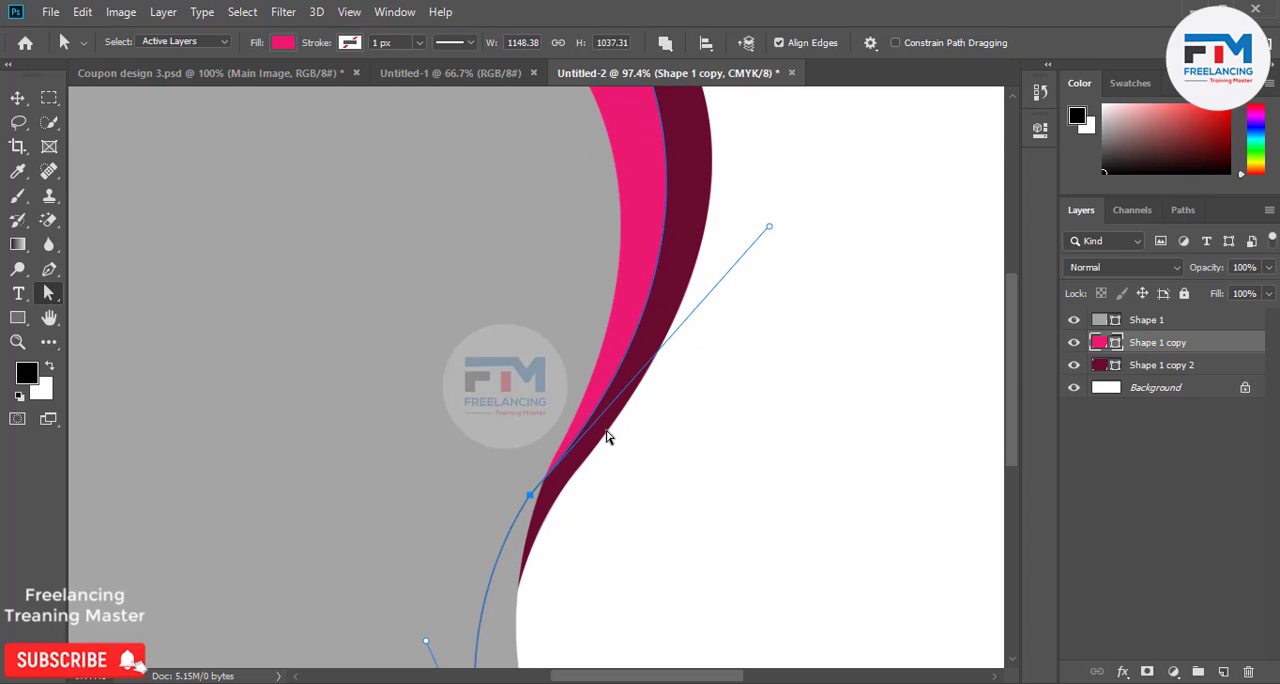
pyautogui.click(639, 459)
pyautogui.scroll(-6, 640, 463)
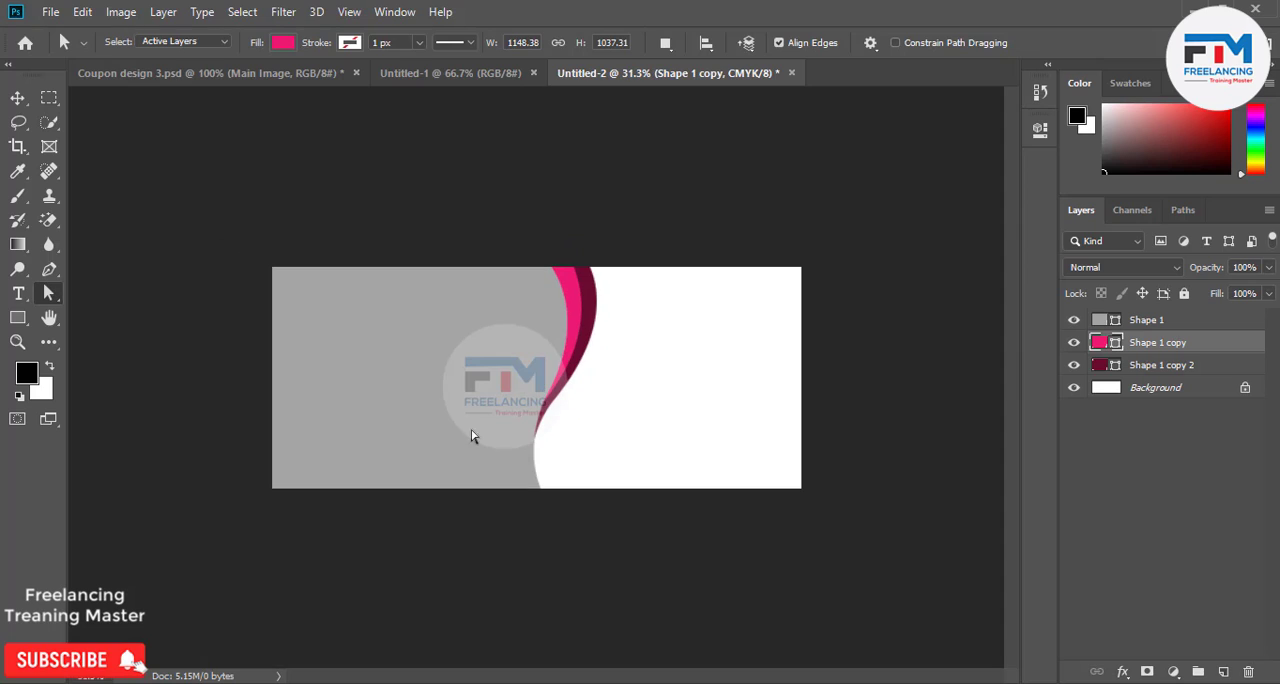
pyautogui.click(17, 97)
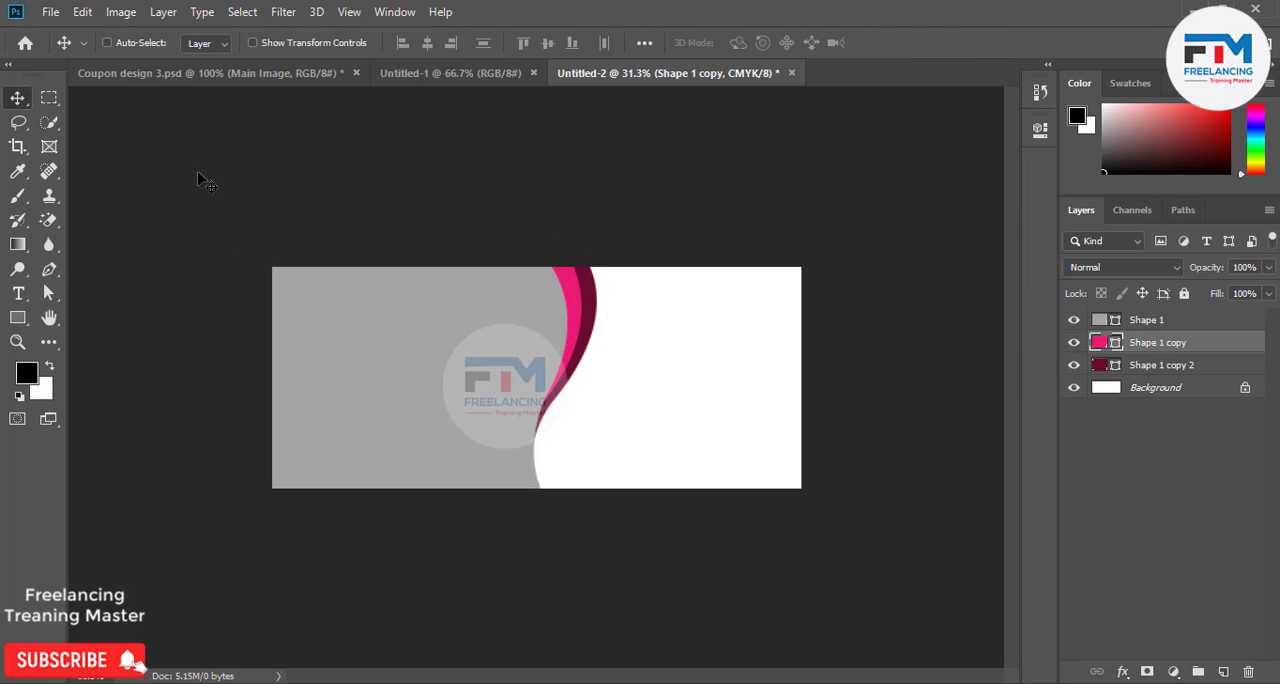
# Change the gray shape's fill color to near-black 202020.
pyautogui.doubleClick(1098, 320)
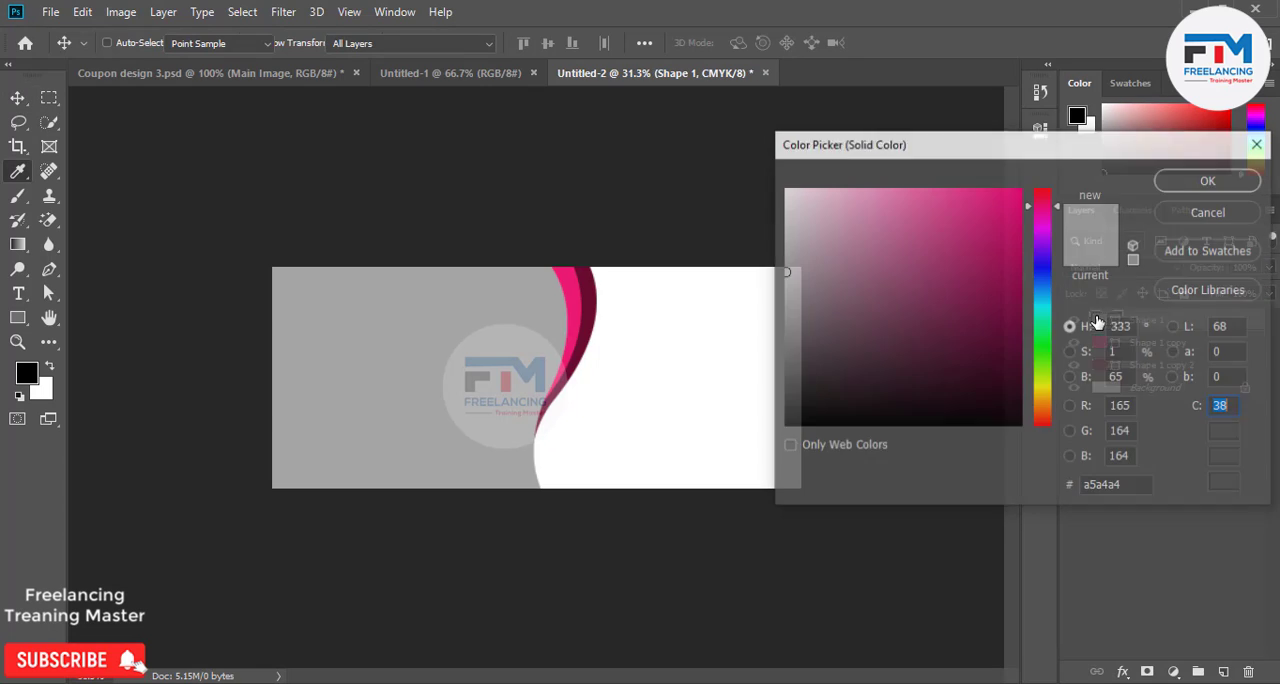
pyautogui.moveTo(943, 345)
pyautogui.mouseDown()
pyautogui.moveTo(760, 353)
pyautogui.moveTo(734, 389)
pyautogui.moveTo(751, 323)
pyautogui.moveTo(756, 424)
pyautogui.moveTo(759, 397)
pyautogui.mouseUp()
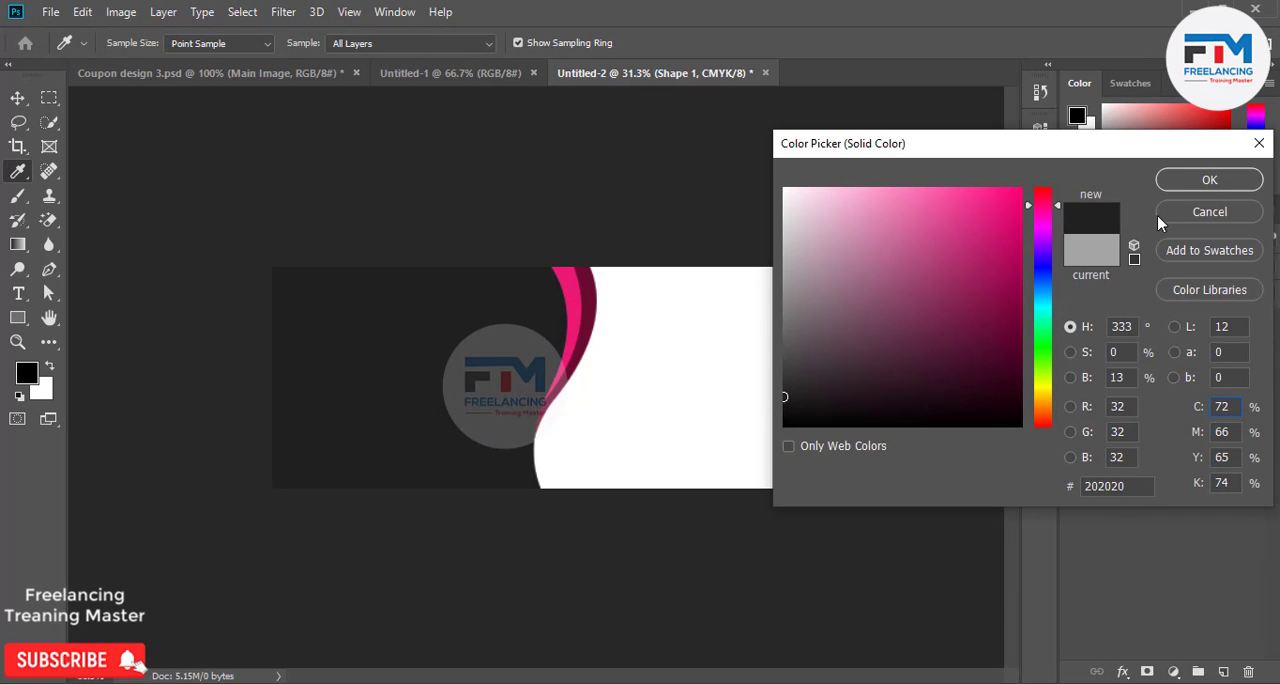
pyautogui.click(1175, 181)
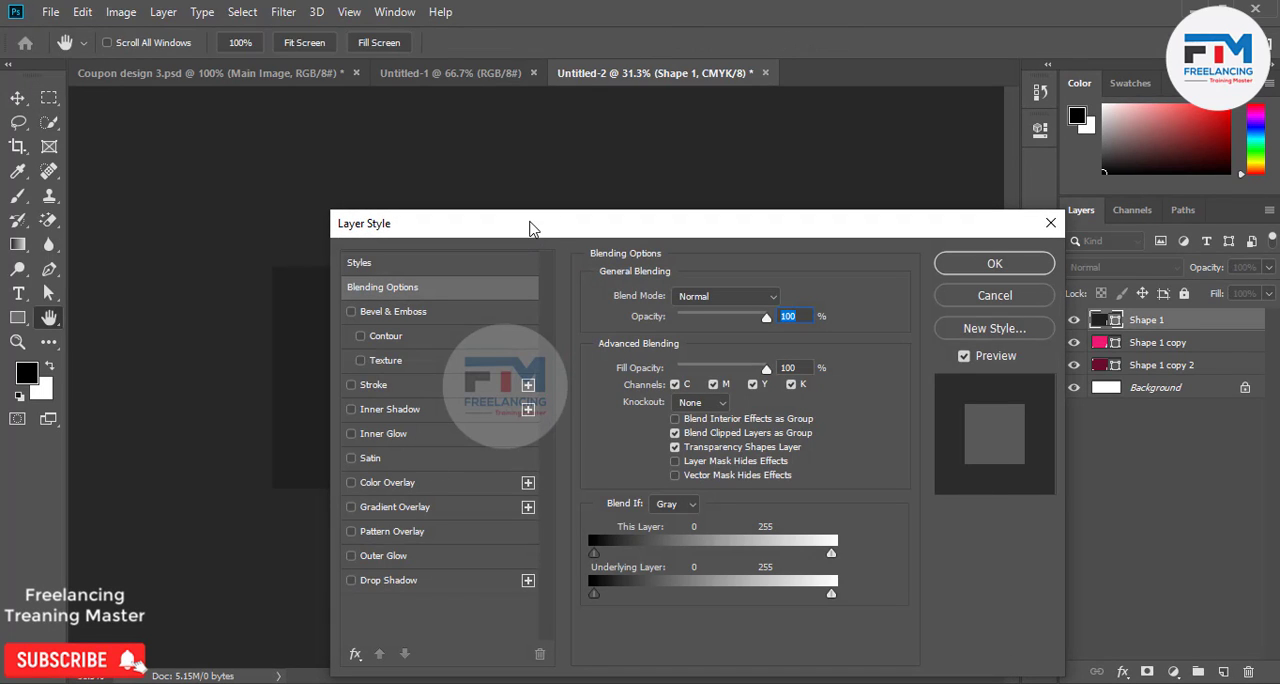
# Add a Pattern Overlay with a diagonal line pattern at 400% scale to the near-black shape.
pyautogui.moveTo(530, 229); pyautogui.dragTo(857, 150)
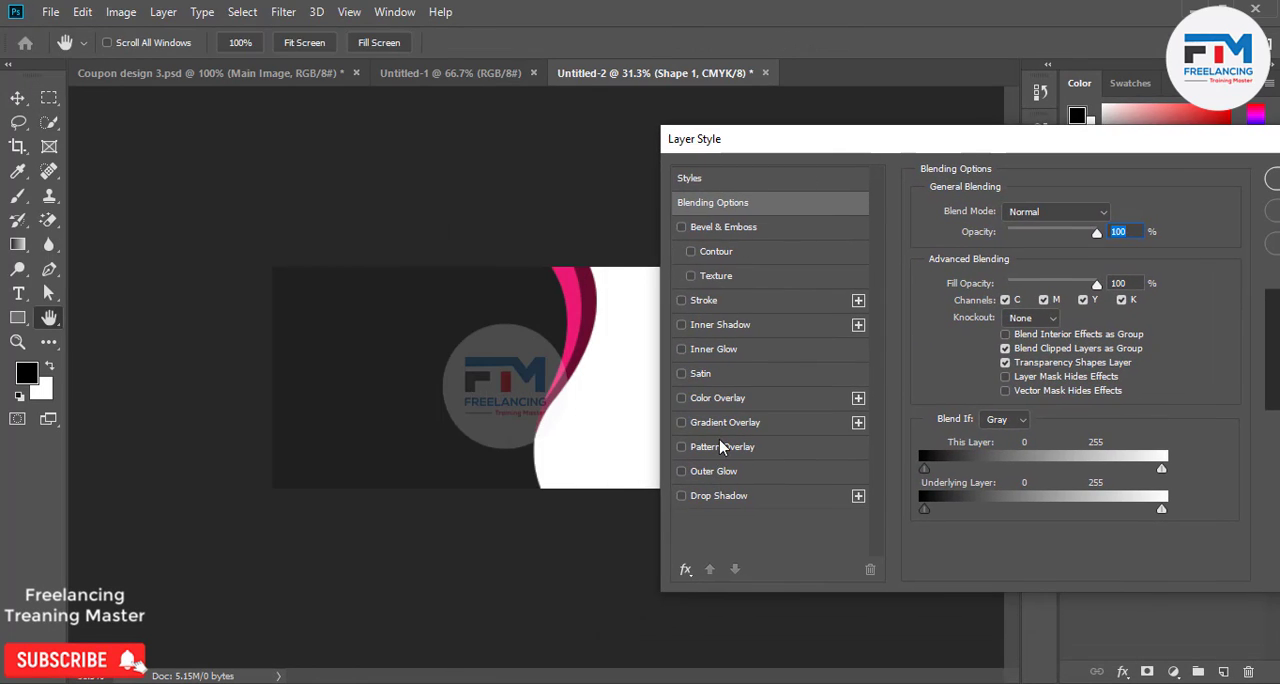
pyautogui.click(722, 446)
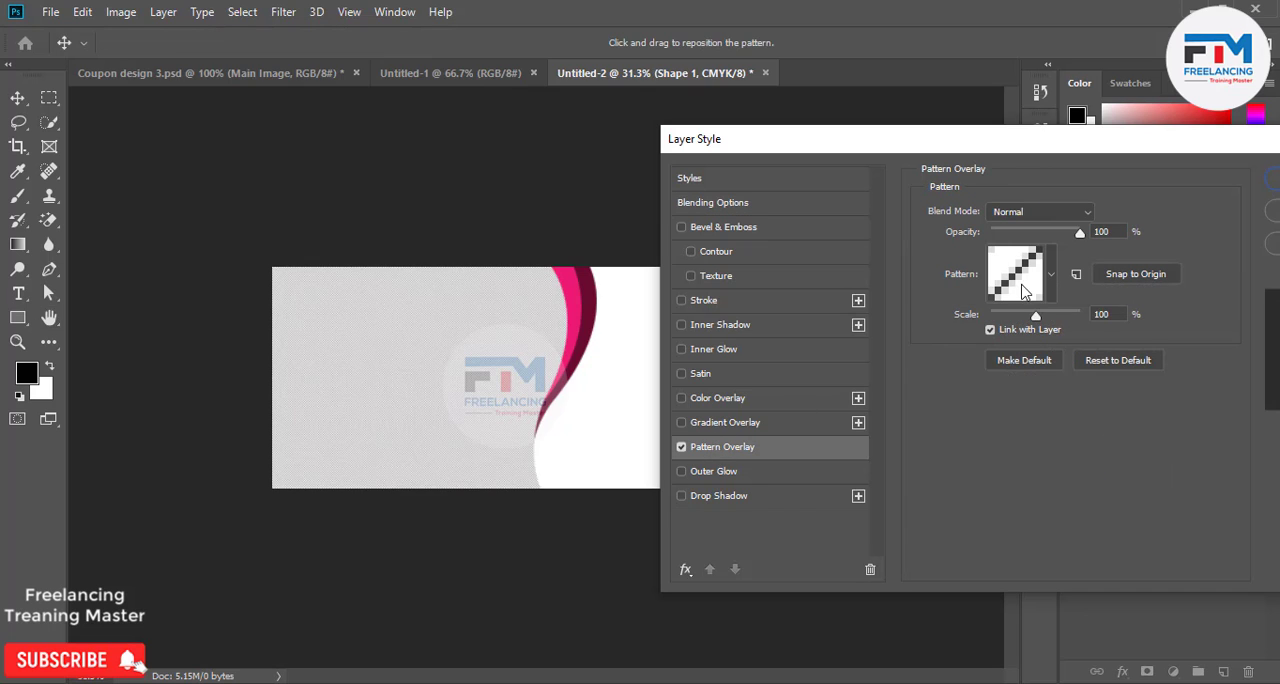
pyautogui.moveTo(1037, 317); pyautogui.dragTo(1045, 317)
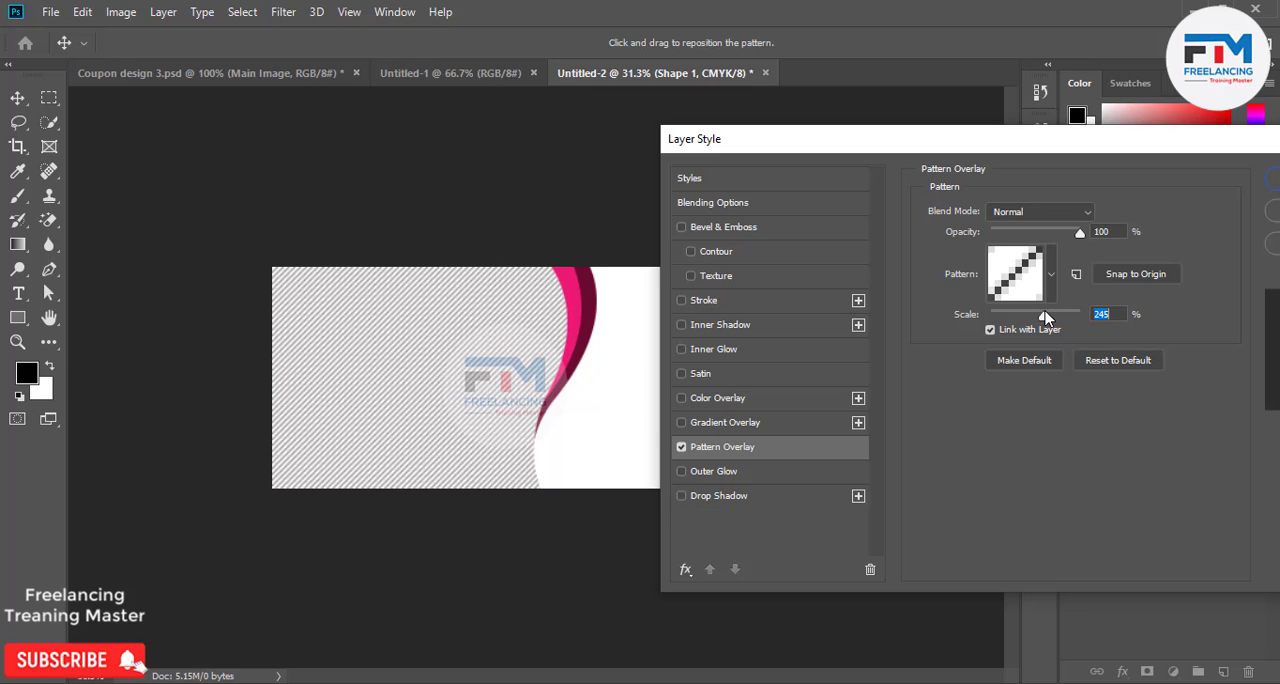
pyautogui.click(1052, 276)
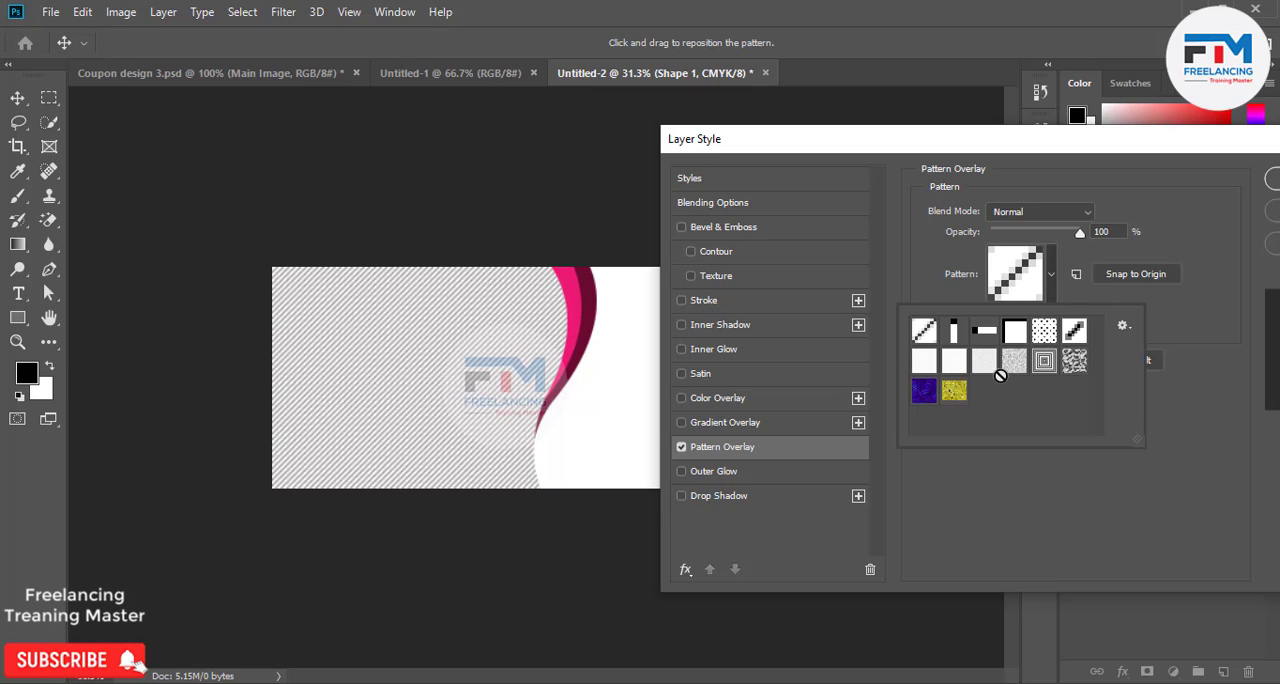
pyautogui.doubleClick(1073, 334)
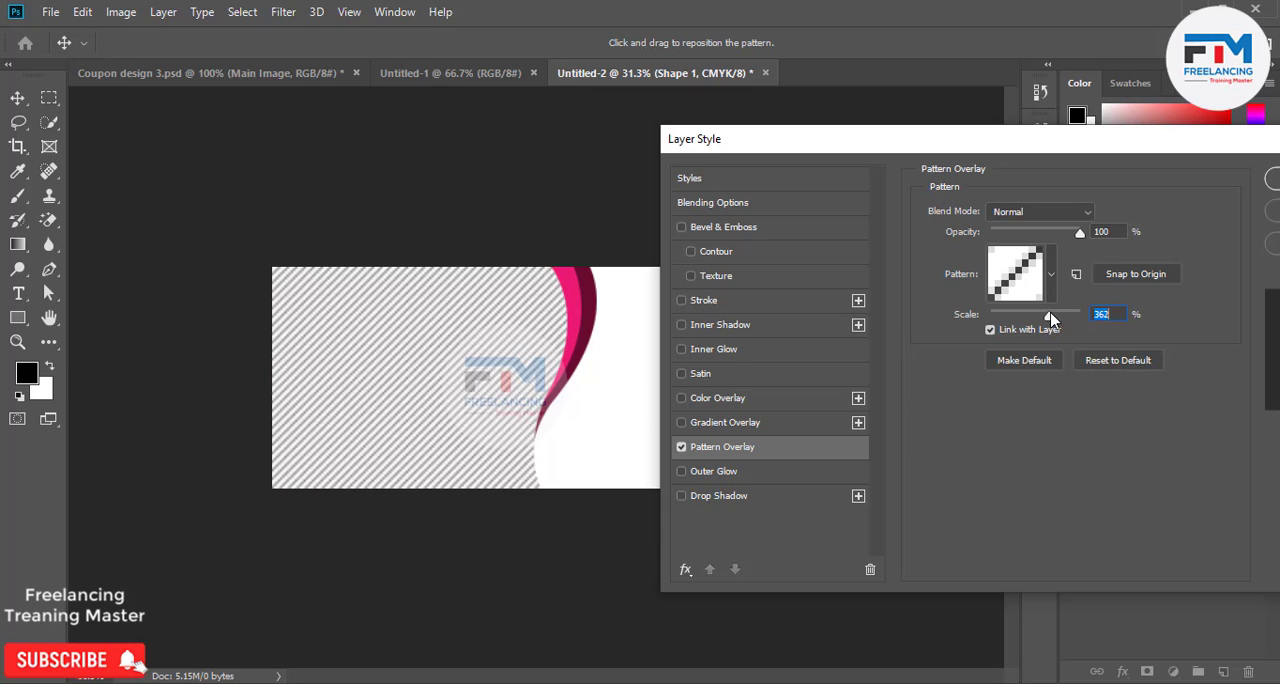
pyautogui.moveTo(1046, 317); pyautogui.dragTo(1053, 319)
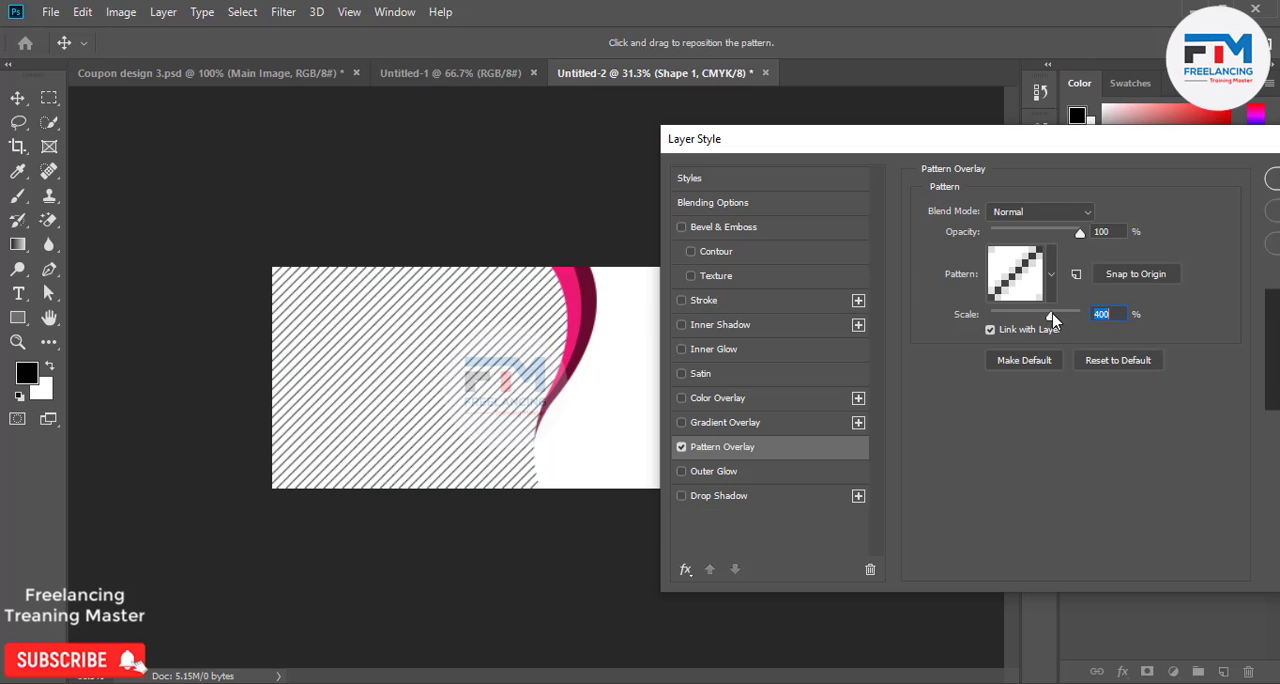
# Lower the Pattern Overlay's opacity to 18% and apply the layer style.
pyautogui.moveTo(1048, 235); pyautogui.dragTo(1014, 245)
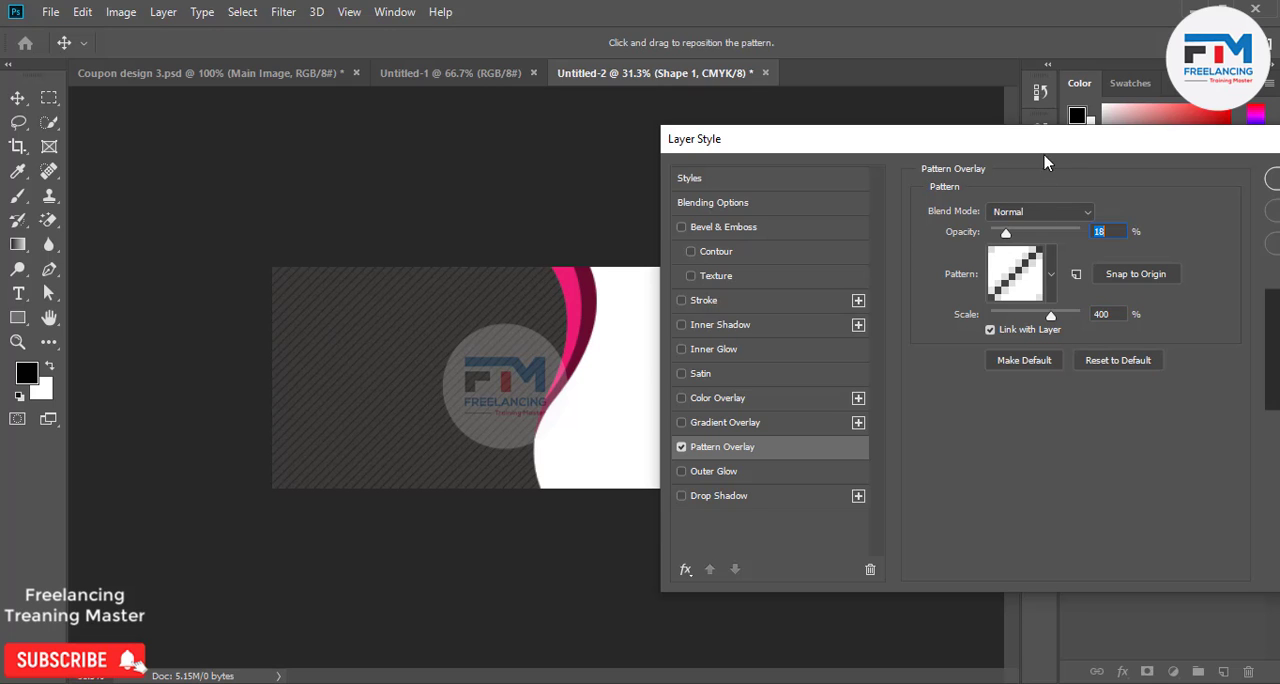
pyautogui.moveTo(1045, 152); pyautogui.dragTo(893, 197)
pyautogui.click(1170, 226)
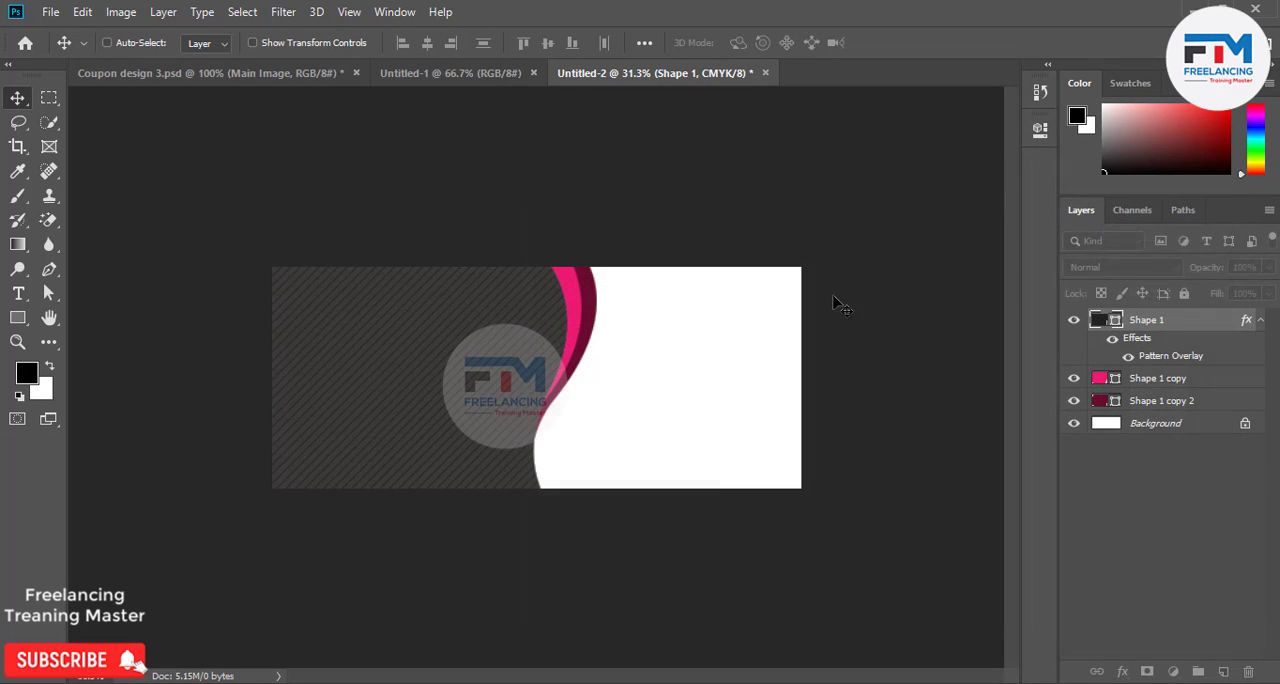
# Change the patterned near-black shape's fill color to white ffffff.
pyautogui.doubleClick(1098, 322)
pyautogui.click(758, 335)
pyautogui.moveTo(846, 314); pyautogui.dragTo(784, 189)
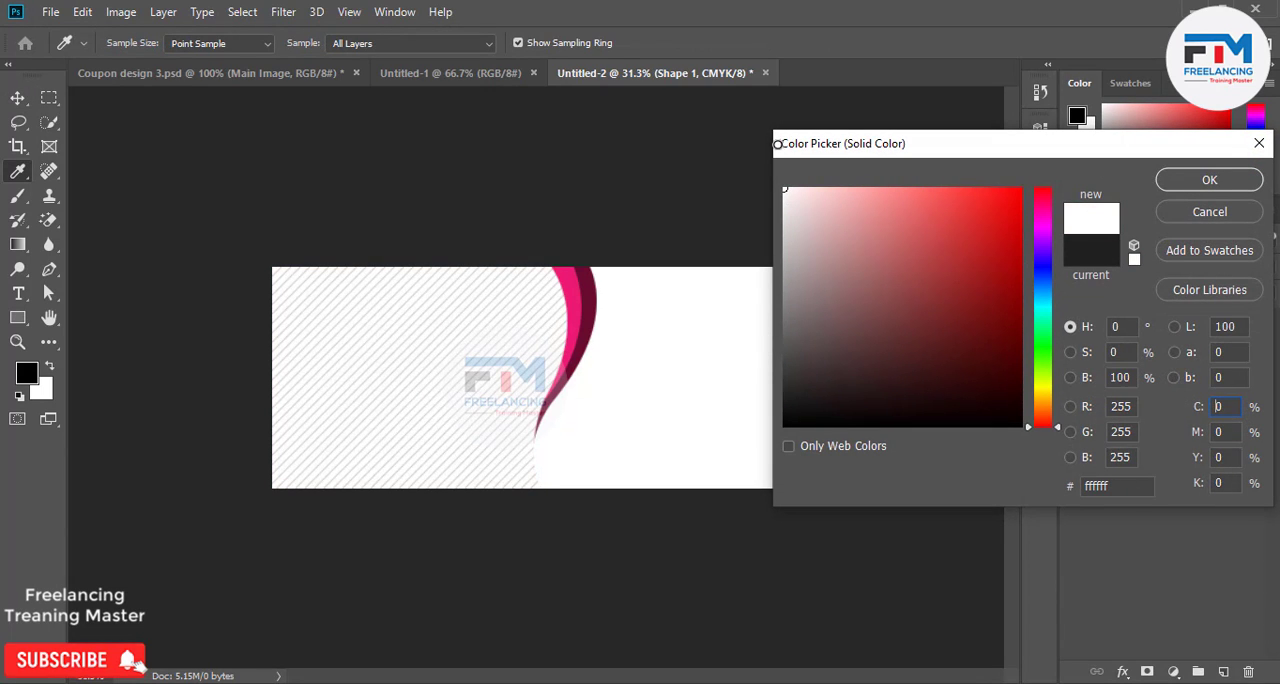
pyautogui.click(1164, 184)
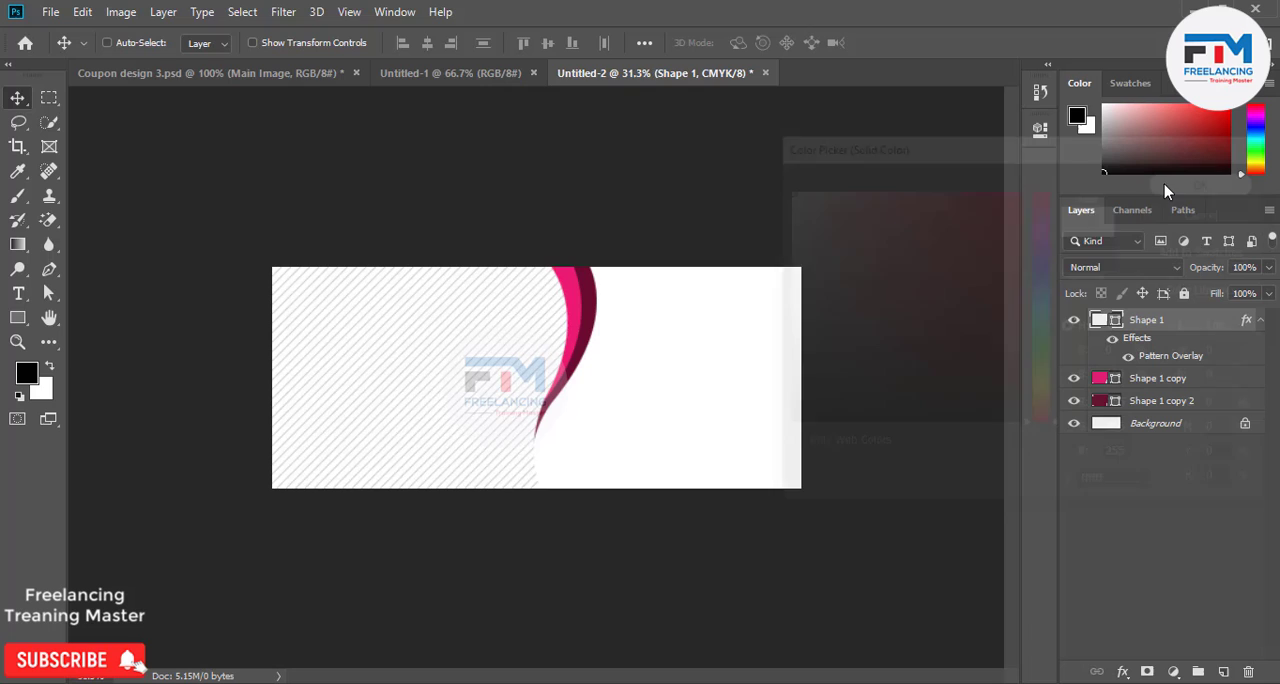
# Set the patterned shape's fill color to light gray dfdfdf.
pyautogui.doubleClick(1098, 322)
pyautogui.moveTo(821, 294); pyautogui.dragTo(768, 218)
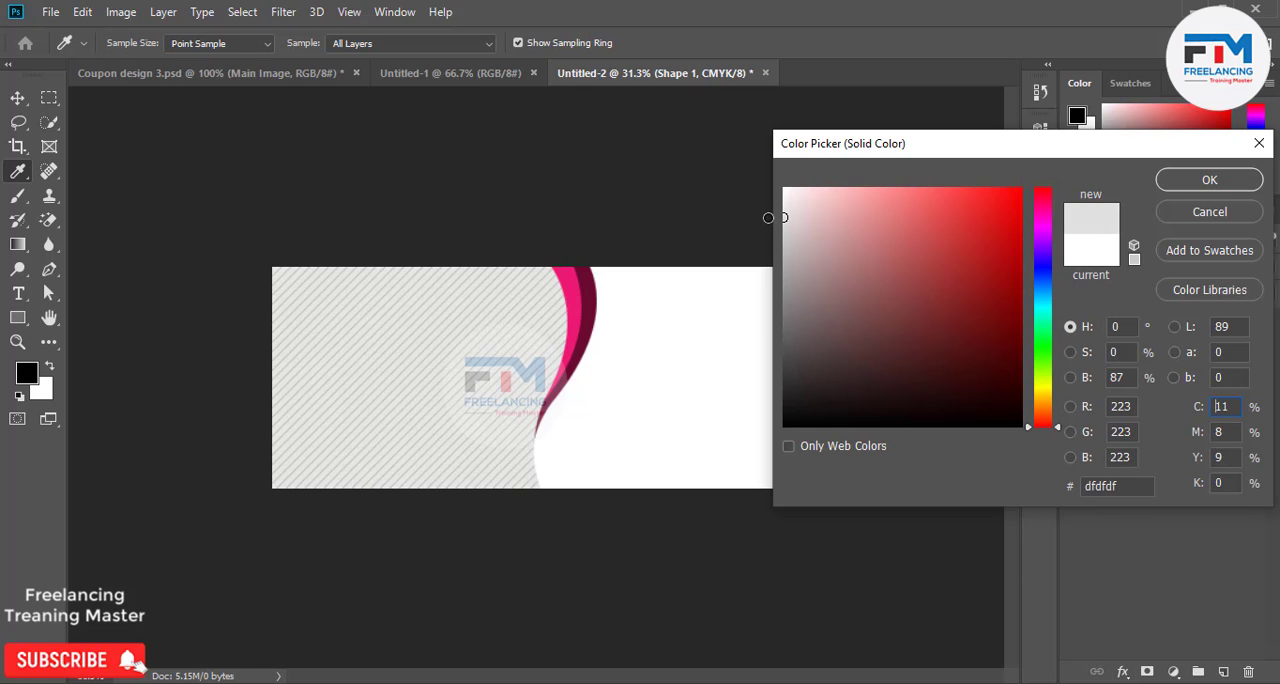
pyautogui.click(1163, 182)
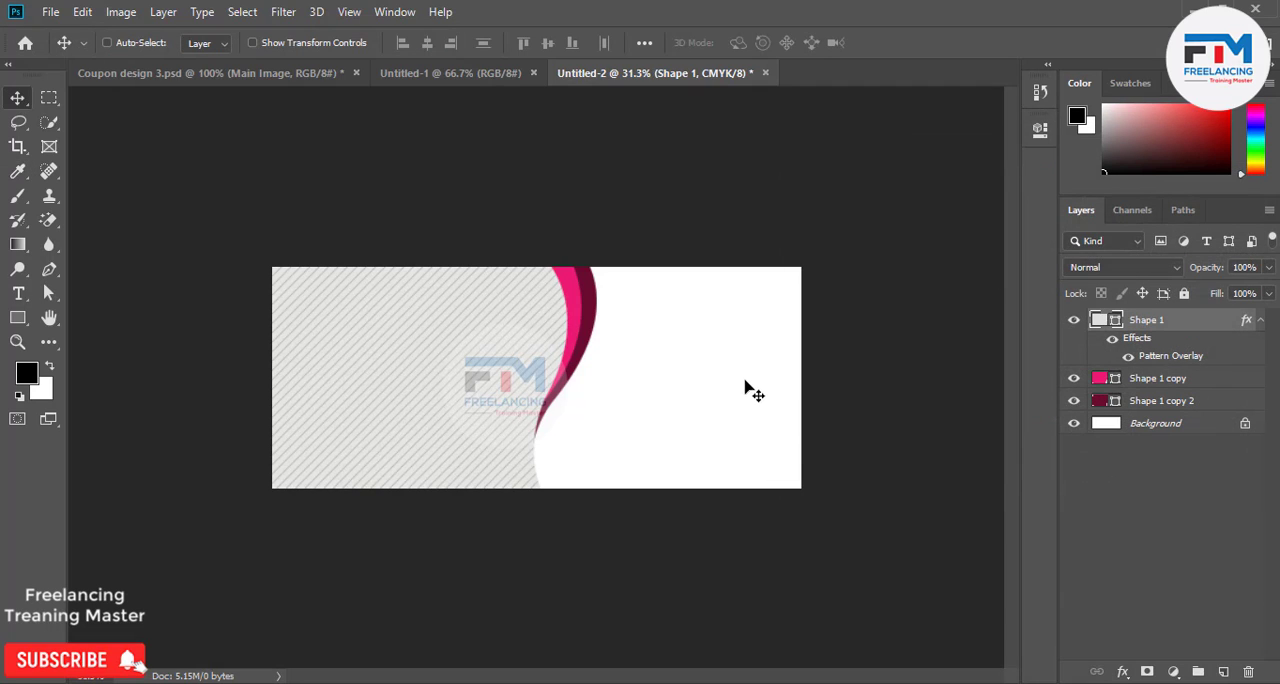
# Change the pink band's fill color to blue 04a1d4.
pyautogui.doubleClick(1100, 380)
pyautogui.moveTo(863, 360); pyautogui.dragTo(1063, 173)
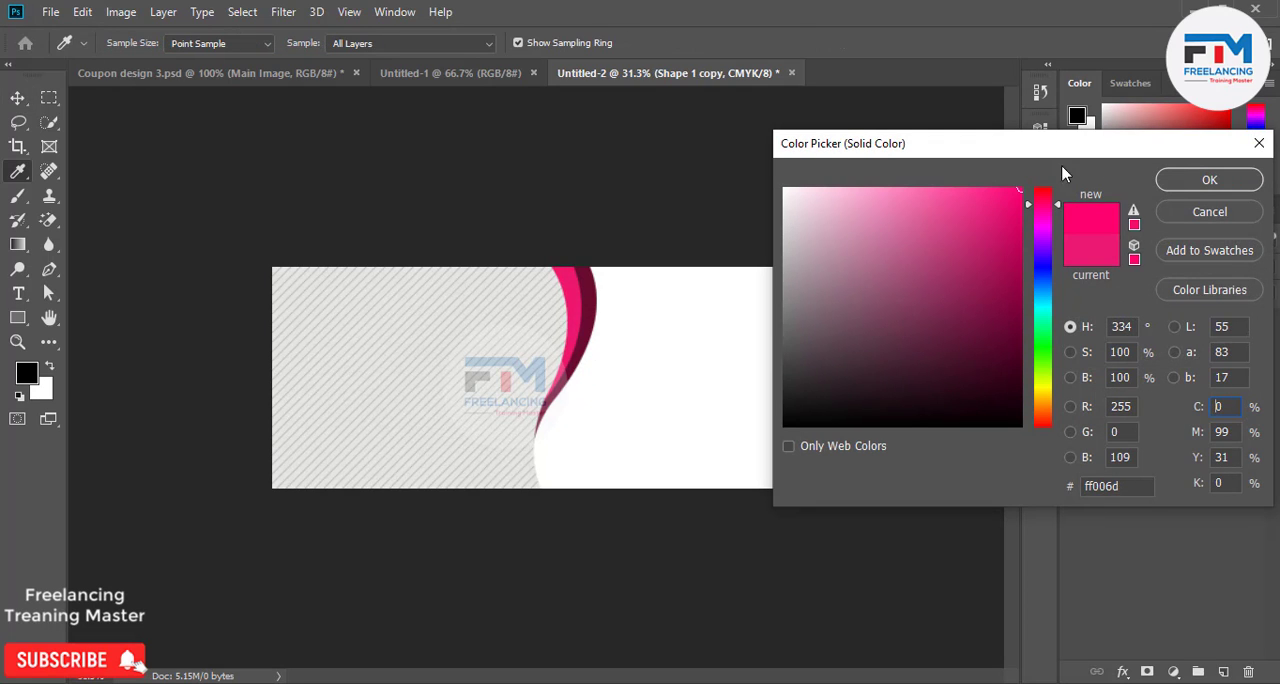
pyautogui.moveTo(1040, 290); pyautogui.dragTo(1041, 297)
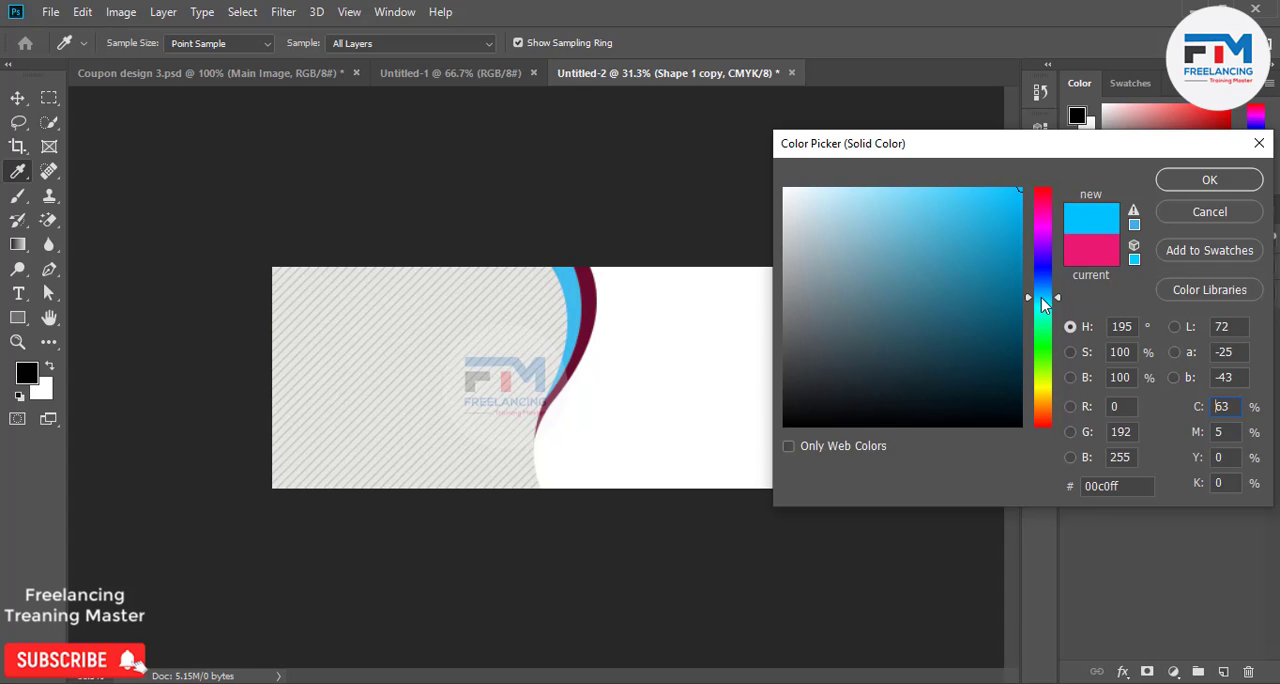
pyautogui.moveTo(1012, 252); pyautogui.dragTo(1026, 228)
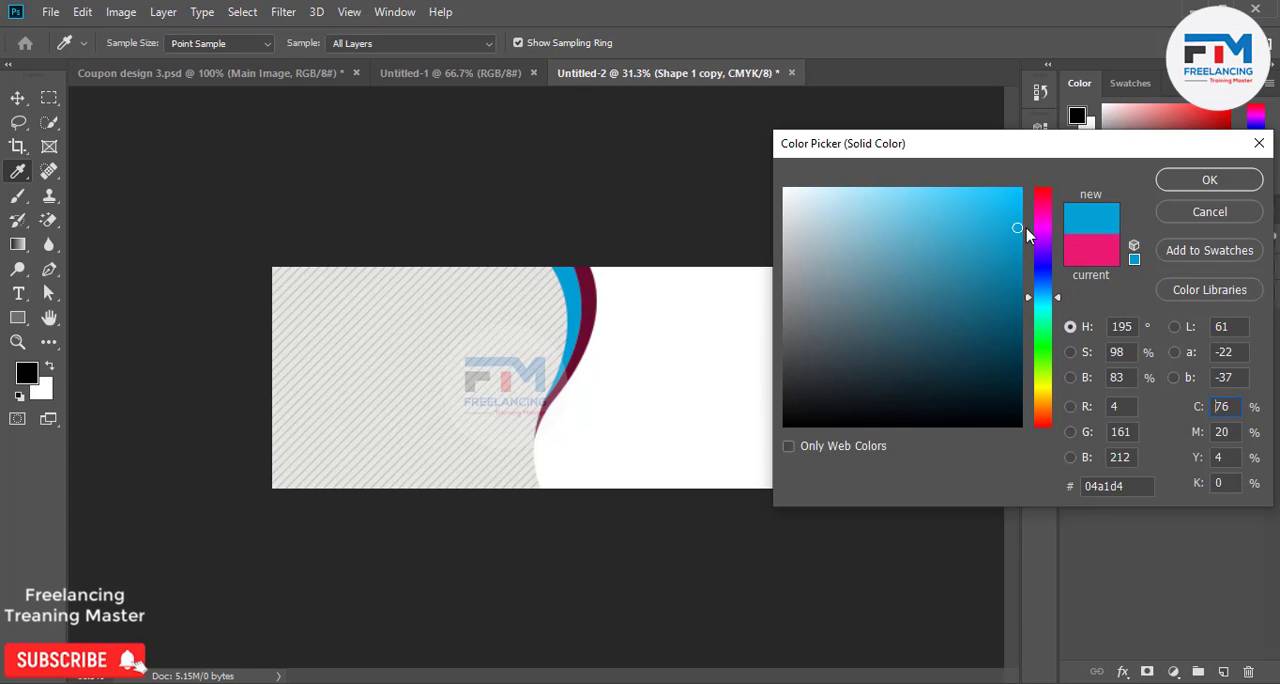
pyautogui.click(1196, 184)
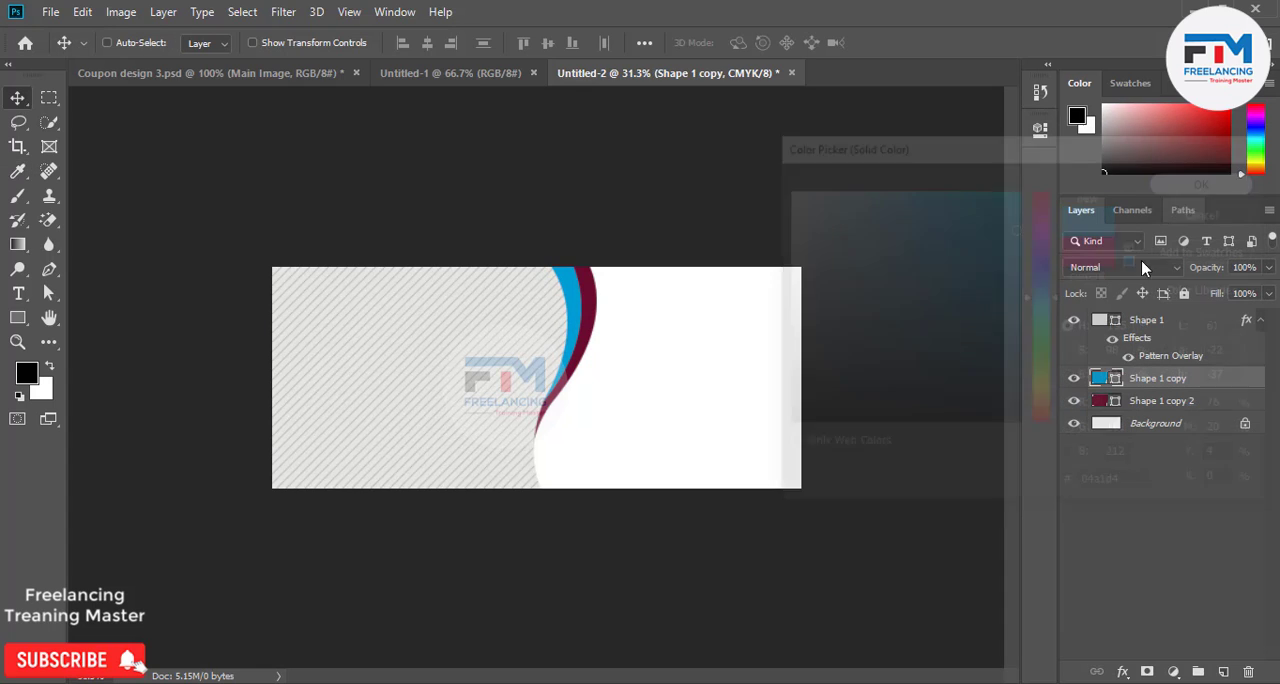
# Change the maroon band's fill color to cyan 0ddeeb.
pyautogui.doubleClick(1101, 401)
pyautogui.moveTo(990, 250); pyautogui.dragTo(1009, 206)
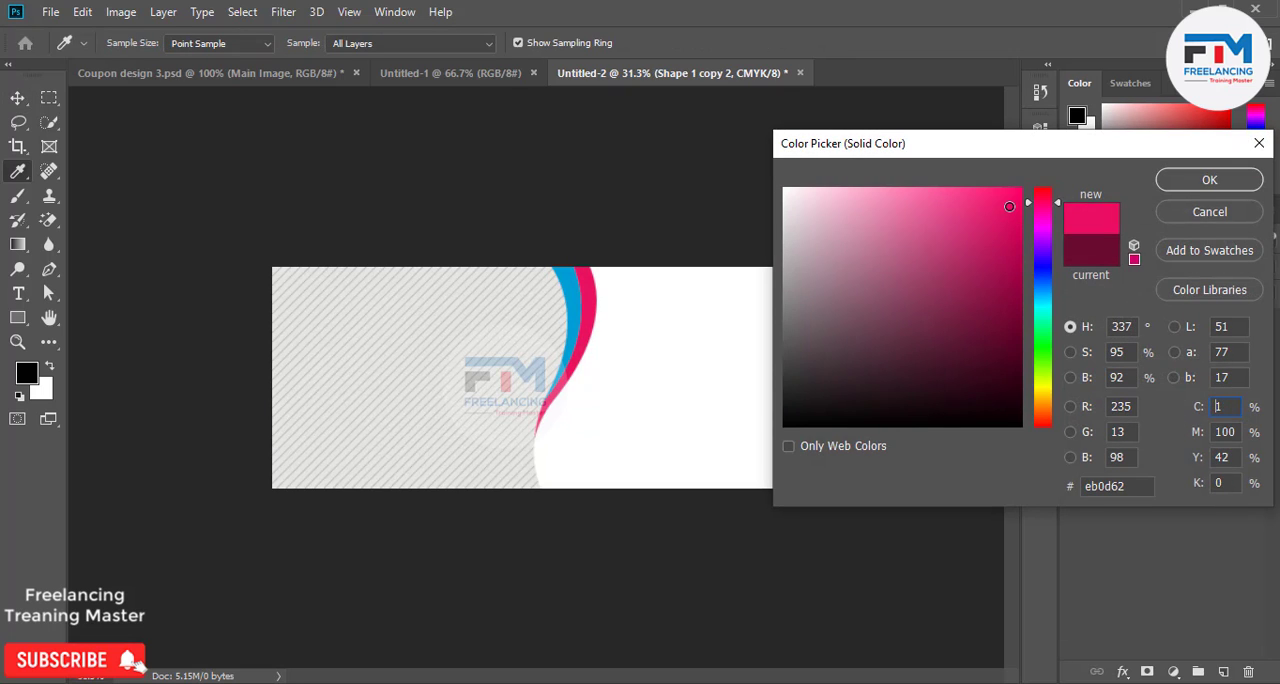
pyautogui.moveTo(1041, 255); pyautogui.dragTo(1038, 312)
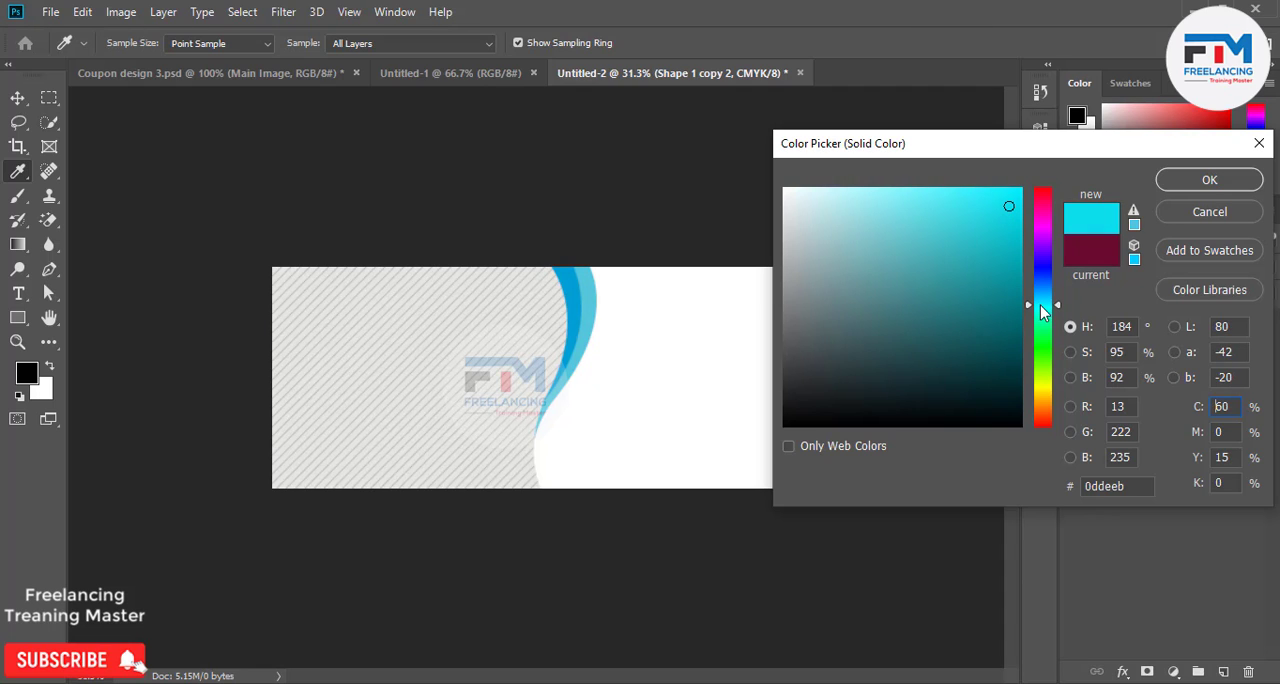
pyautogui.click(1209, 179)
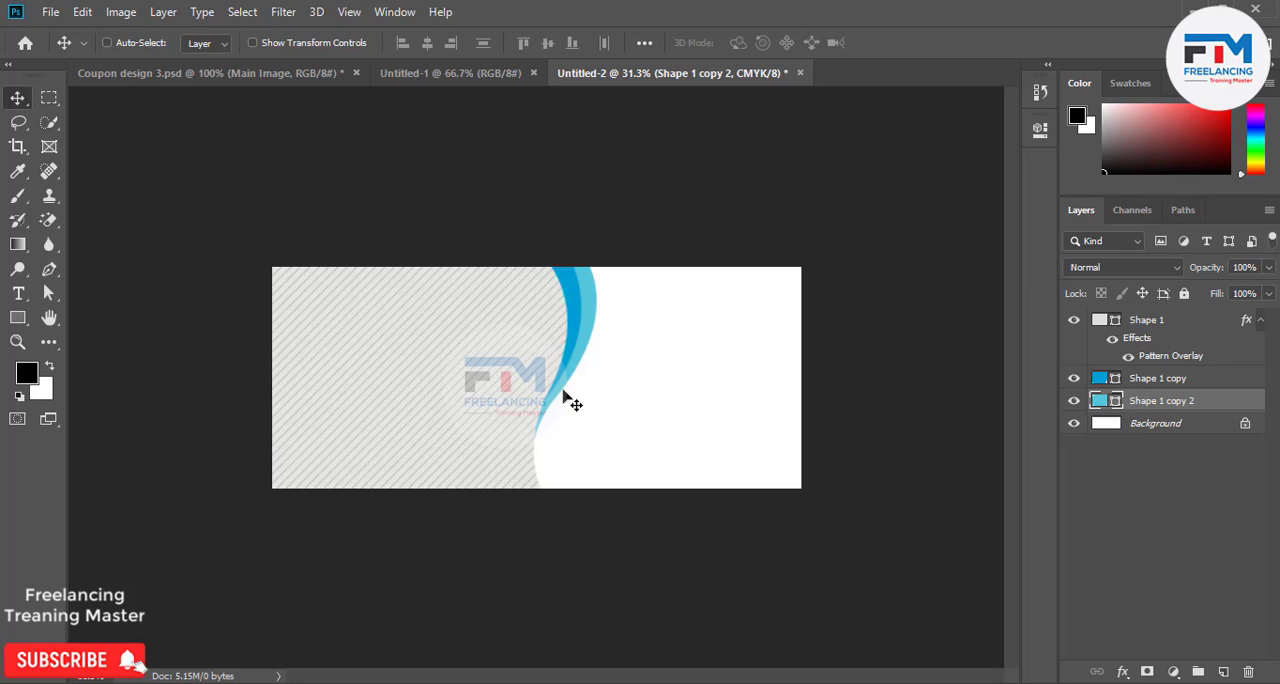
# Draw a circle about 218 px in diameter on the white area beside the curve and move its layer above all others.
pyautogui.click(18, 318)
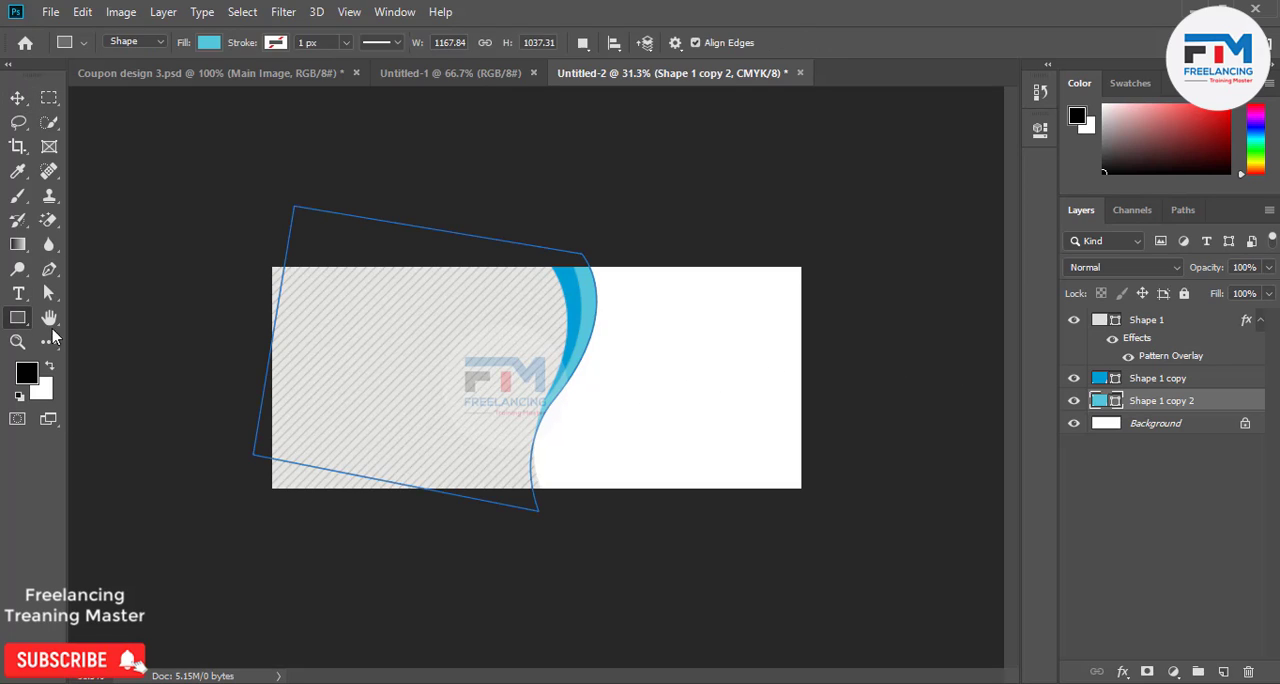
pyautogui.rightClick(18, 320)
pyautogui.click(110, 356)
pyautogui.moveTo(661, 334); pyautogui.dragTo(692, 377)
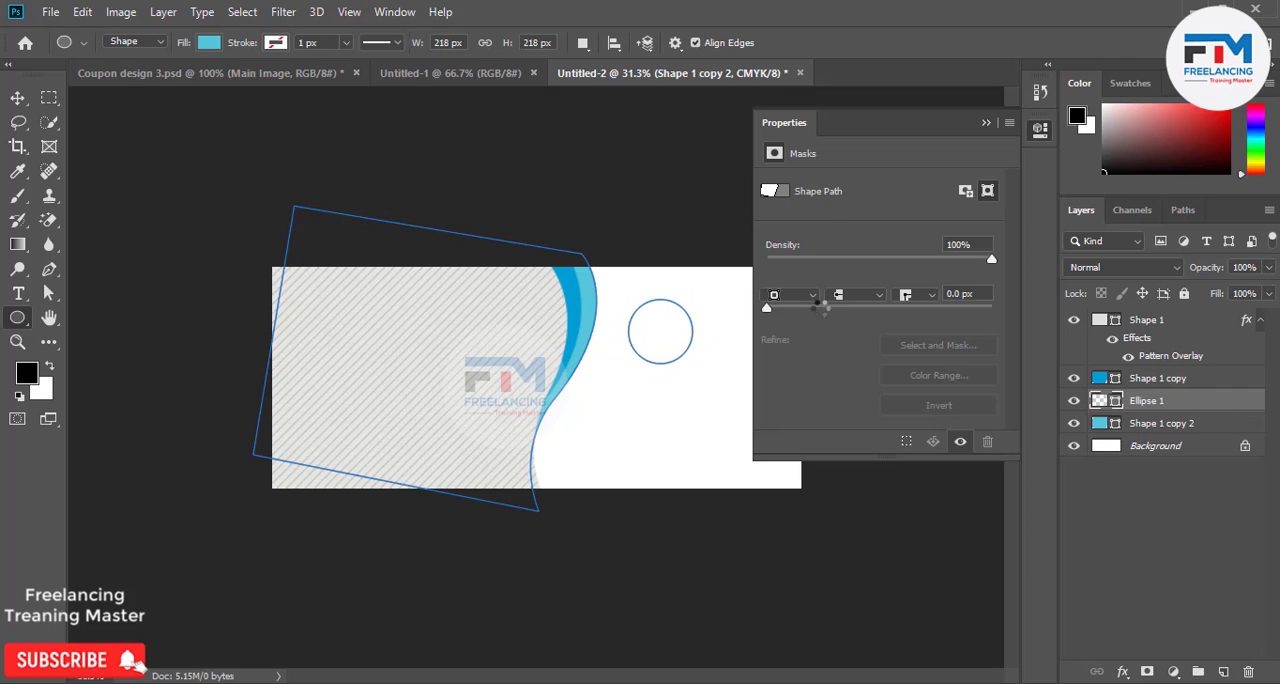
pyautogui.click(988, 120)
pyautogui.scroll(5, 675, 370)
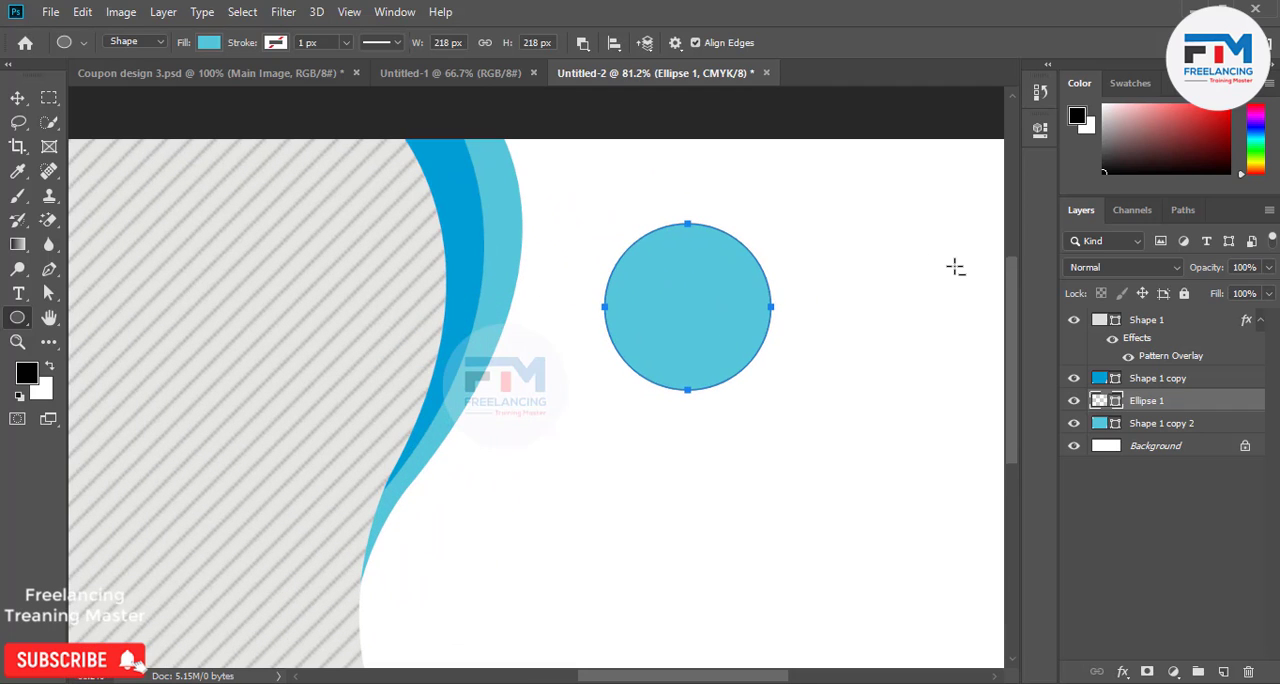
pyautogui.moveTo(1207, 403); pyautogui.dragTo(1185, 316)
# Group the patterned shape and its two colored band layers and name the group design.
pyautogui.click(1178, 344)
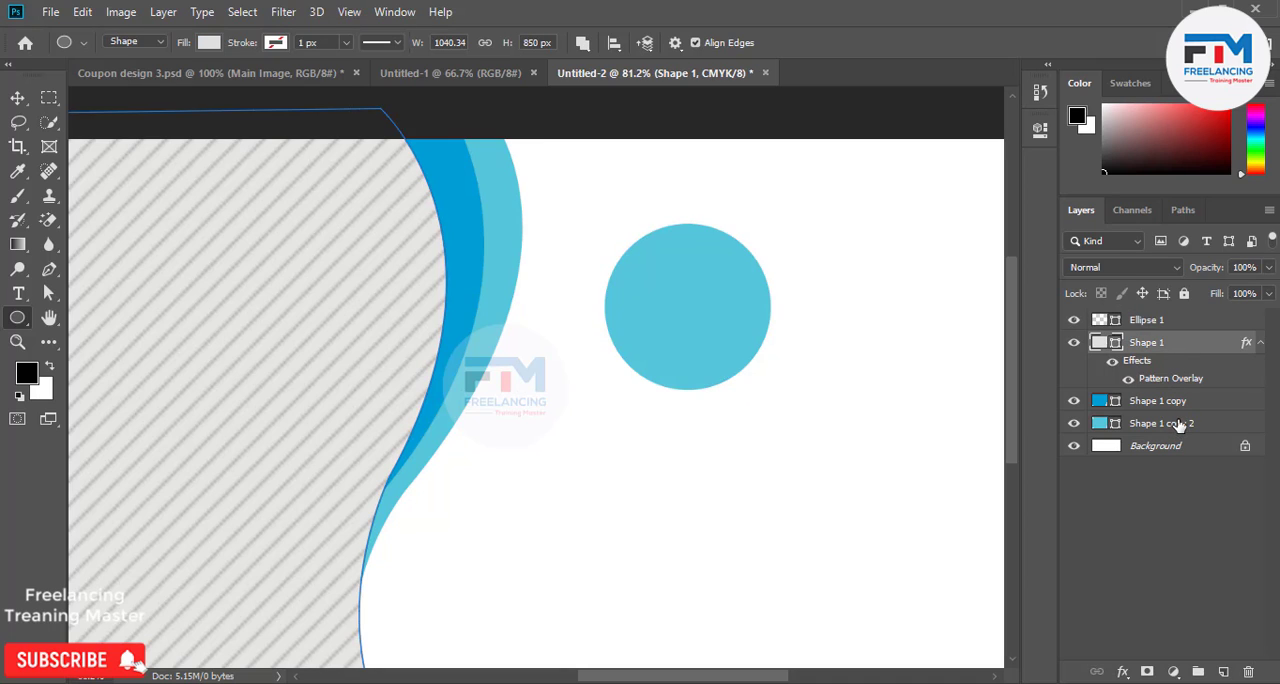
pyautogui.keyDown('shift'); pyautogui.click(1178, 424); pyautogui.keyUp('shift')
pyautogui.moveTo(1176, 405); pyautogui.dragTo(1198, 671)
pyautogui.doubleClick(1146, 343)
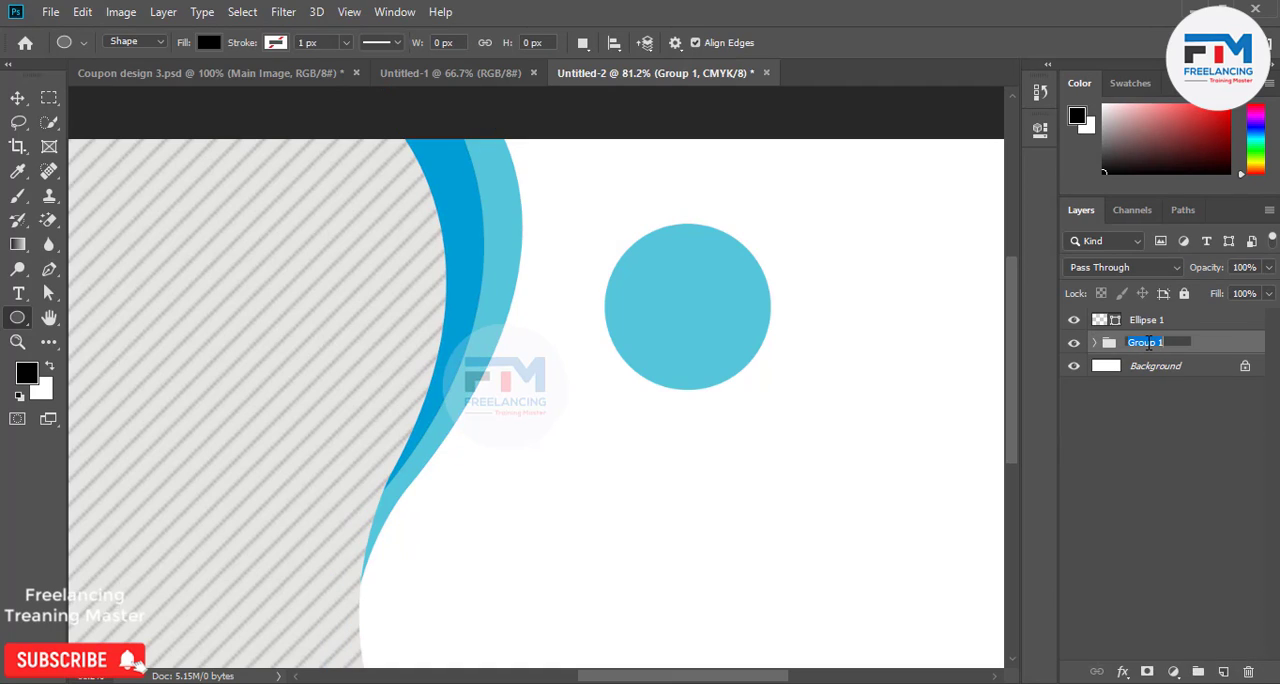
pyautogui.write('design')
pyautogui.press('Return')
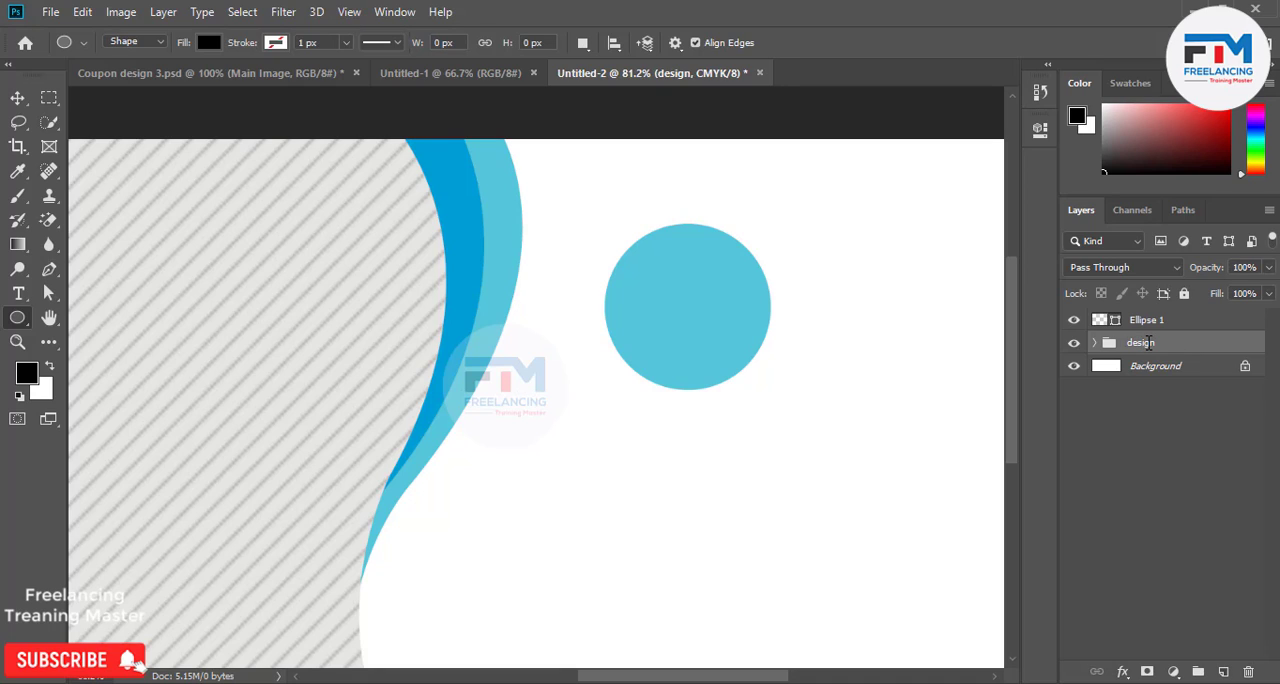
# Duplicate the circle layer and shift the copy slightly downward.
pyautogui.press('v')
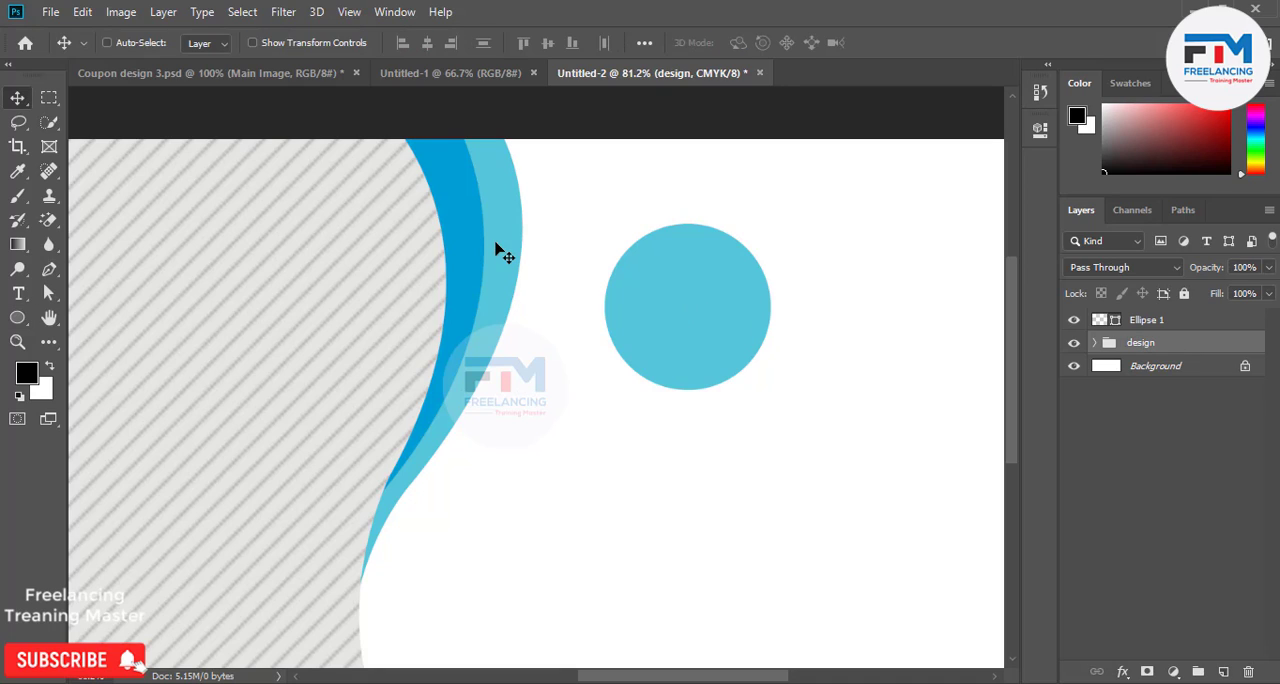
pyautogui.click(1145, 322)
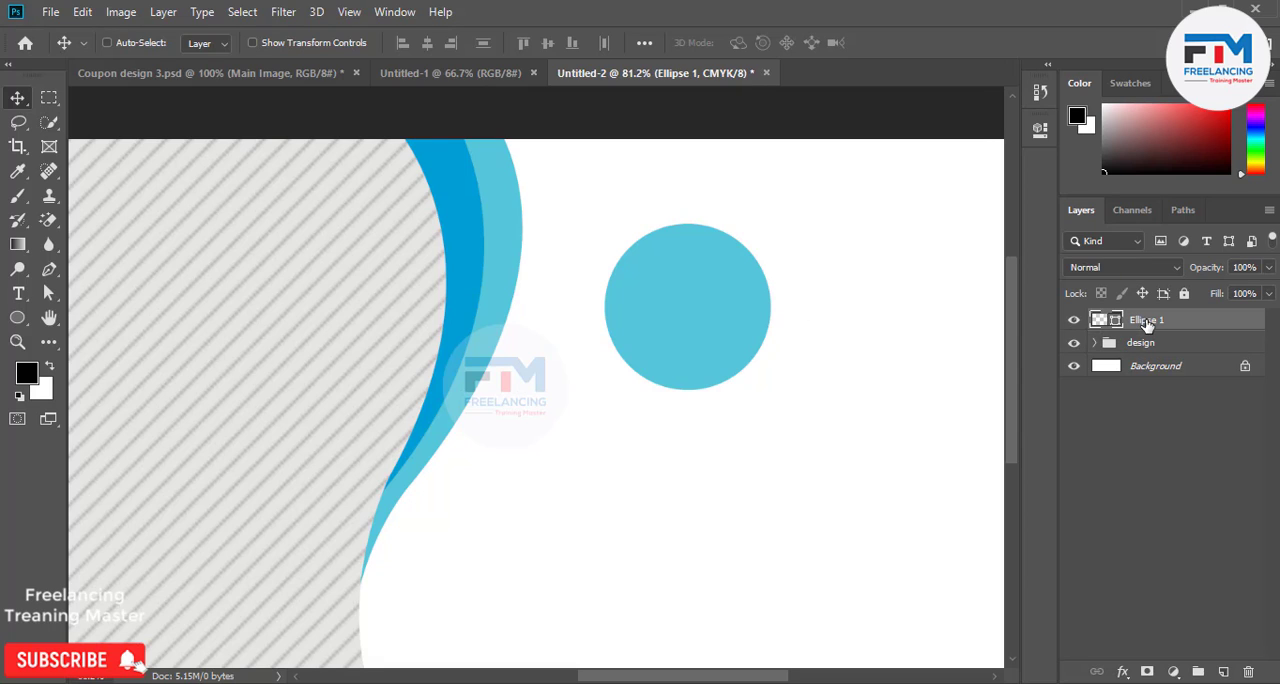
pyautogui.moveTo(1147, 322); pyautogui.dragTo(1222, 671)
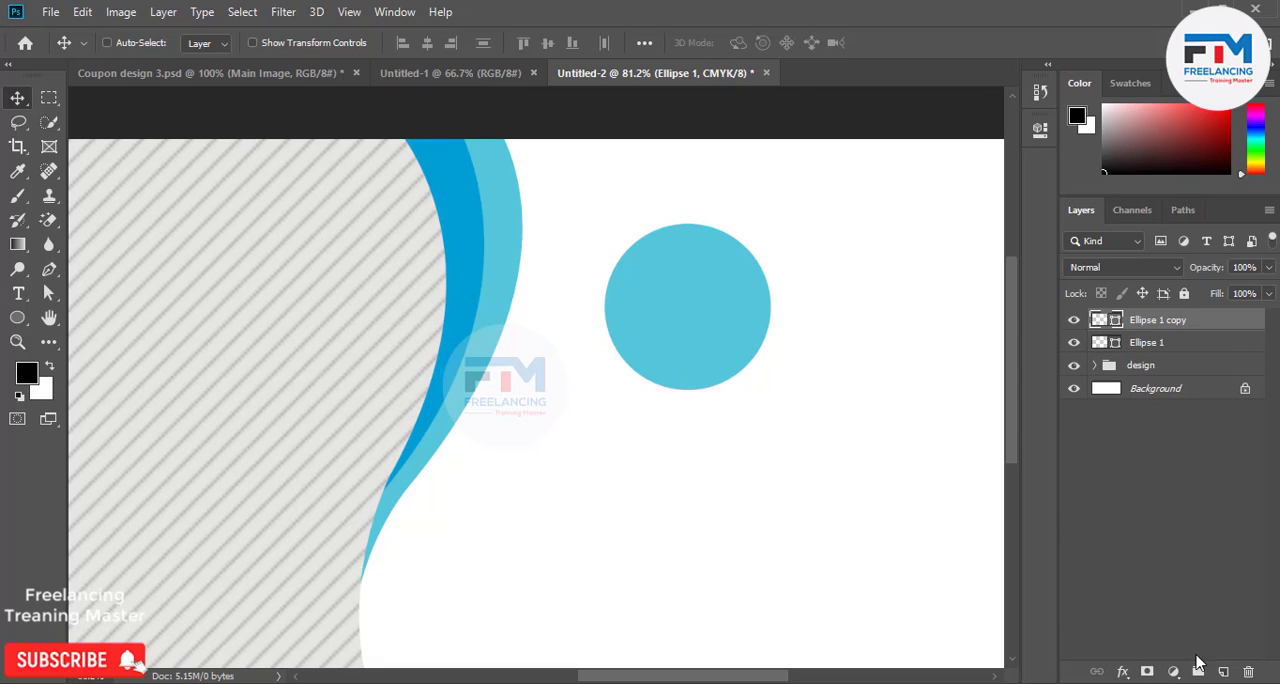
pyautogui.moveTo(681, 290); pyautogui.dragTo(680, 302)
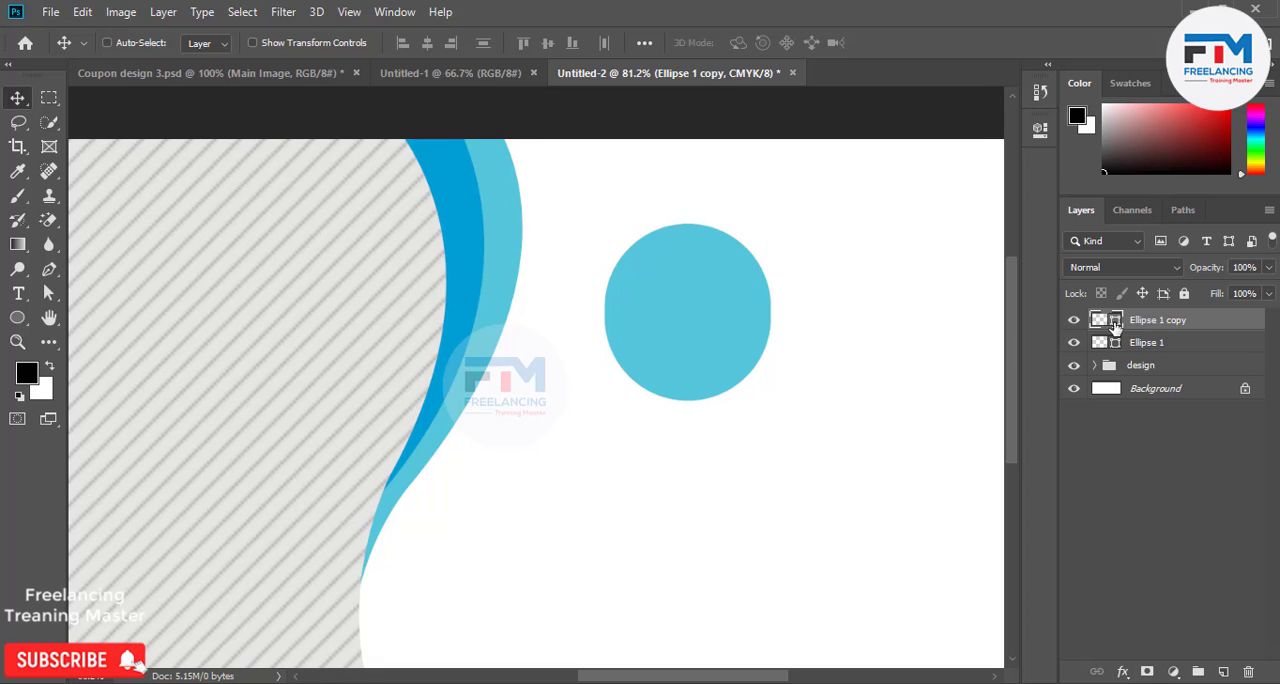
# Fill the circle copy with dark gray 5c5c5c and place its layer behind the original circle.
pyautogui.doubleClick(1097, 320)
pyautogui.moveTo(850, 250); pyautogui.dragTo(782, 340)
pyautogui.click(1206, 181)
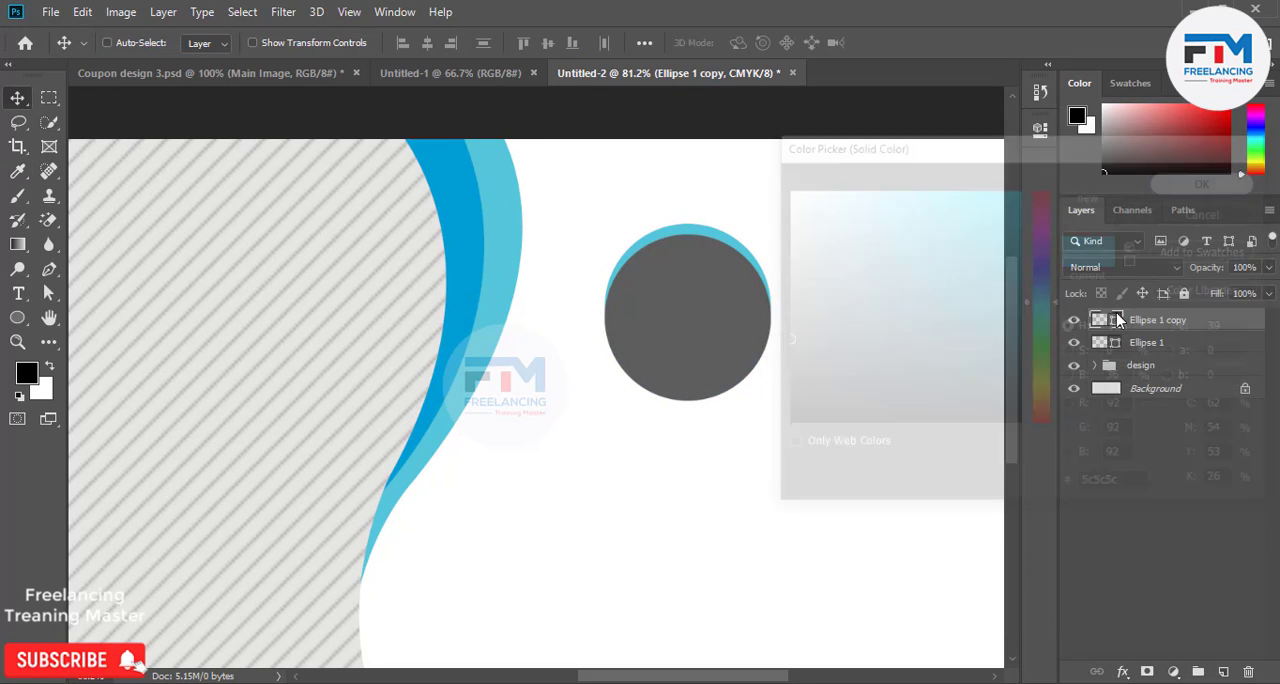
pyautogui.moveTo(1135, 320); pyautogui.dragTo(1136, 354)
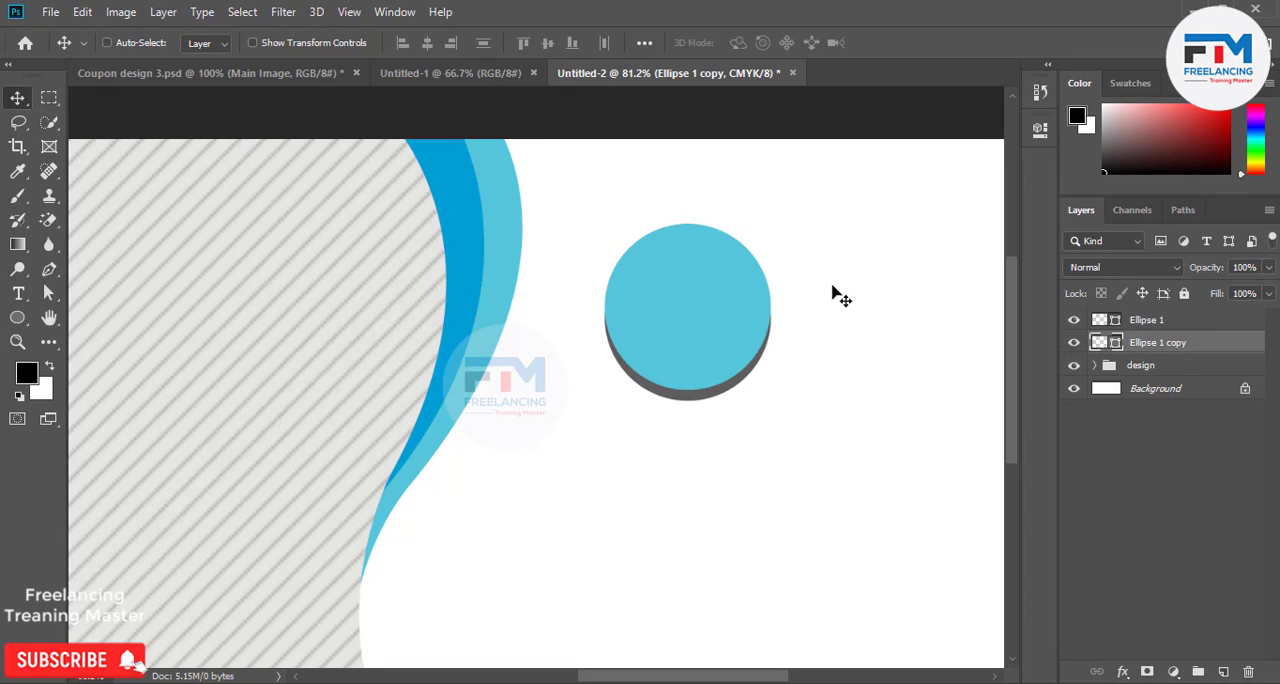
# Duplicate the dark gray circle and offset the copy so it peeks out at the blue circle's upper left edge.
pyautogui.moveTo(711, 394)
pyautogui.mouseDown()
pyautogui.moveTo(705, 340)
pyautogui.moveTo(708, 379)
pyautogui.mouseUp()
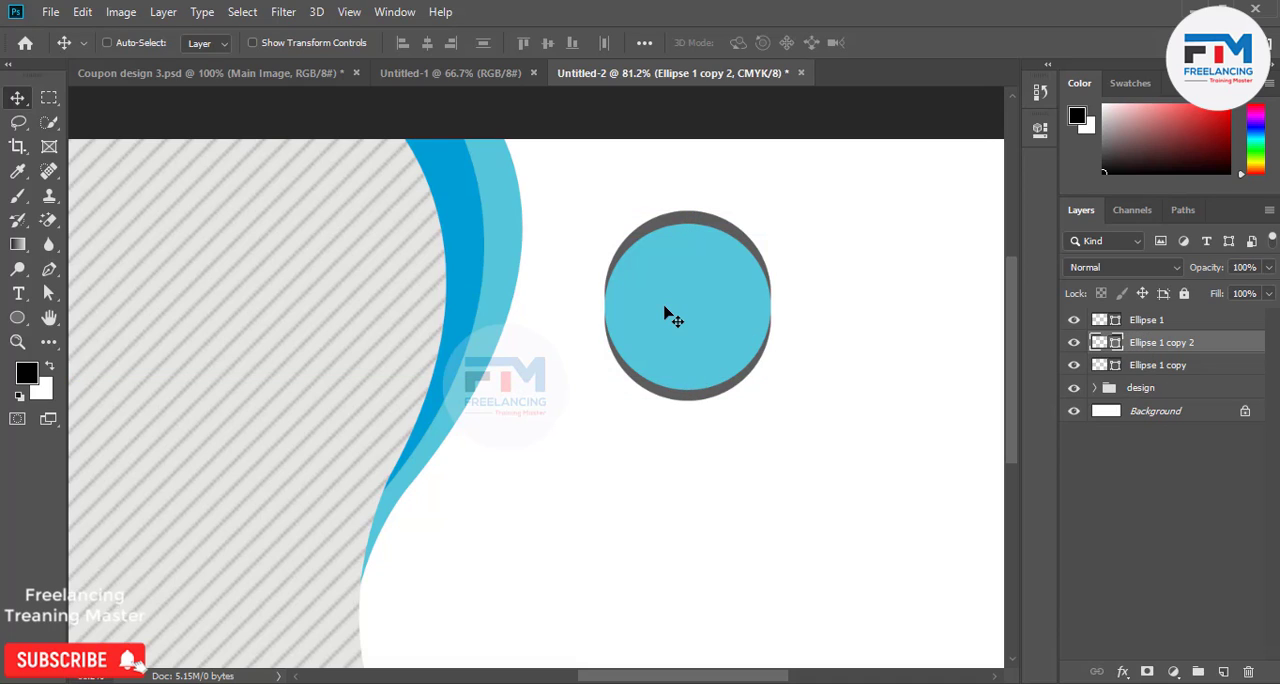
pyautogui.moveTo(670, 315); pyautogui.dragTo(651, 323)
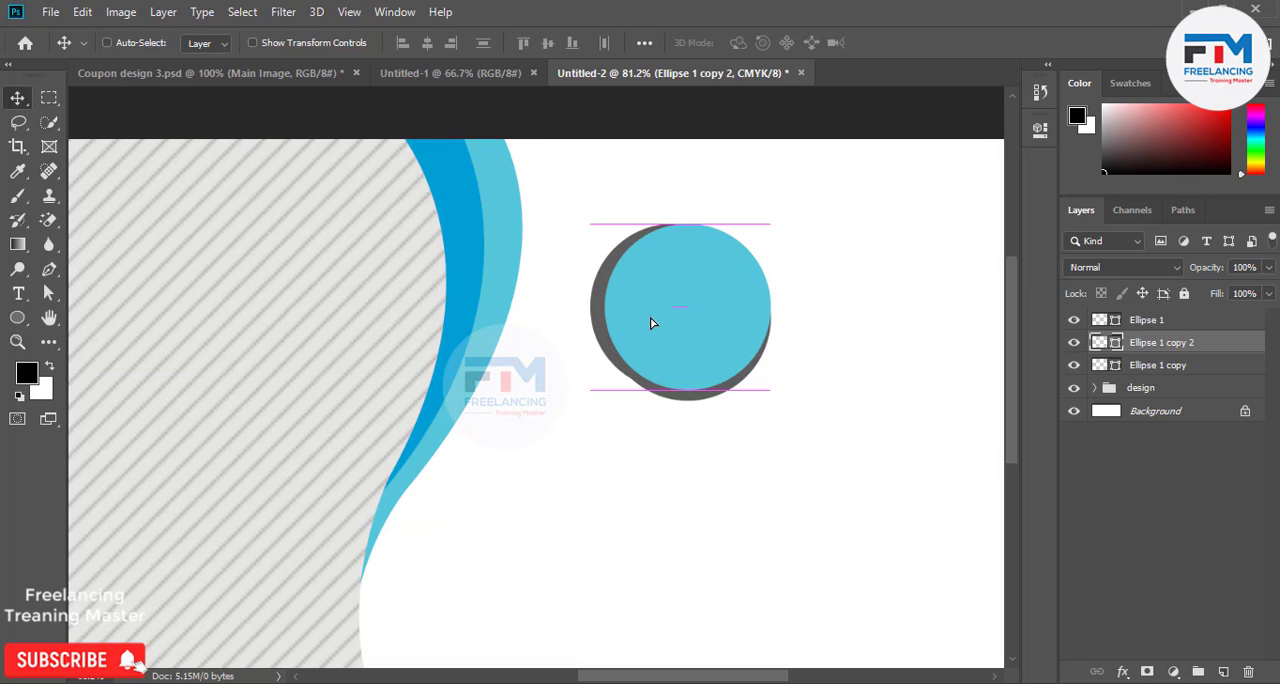
pyautogui.press('Up')
pyautogui.press('Up')
pyautogui.press('Up')
pyautogui.press('Up')
pyautogui.press('Up')
pyautogui.press('Up')
pyautogui.press('Up')
pyautogui.press('Up')
pyautogui.press('Up')
pyautogui.press('Up')
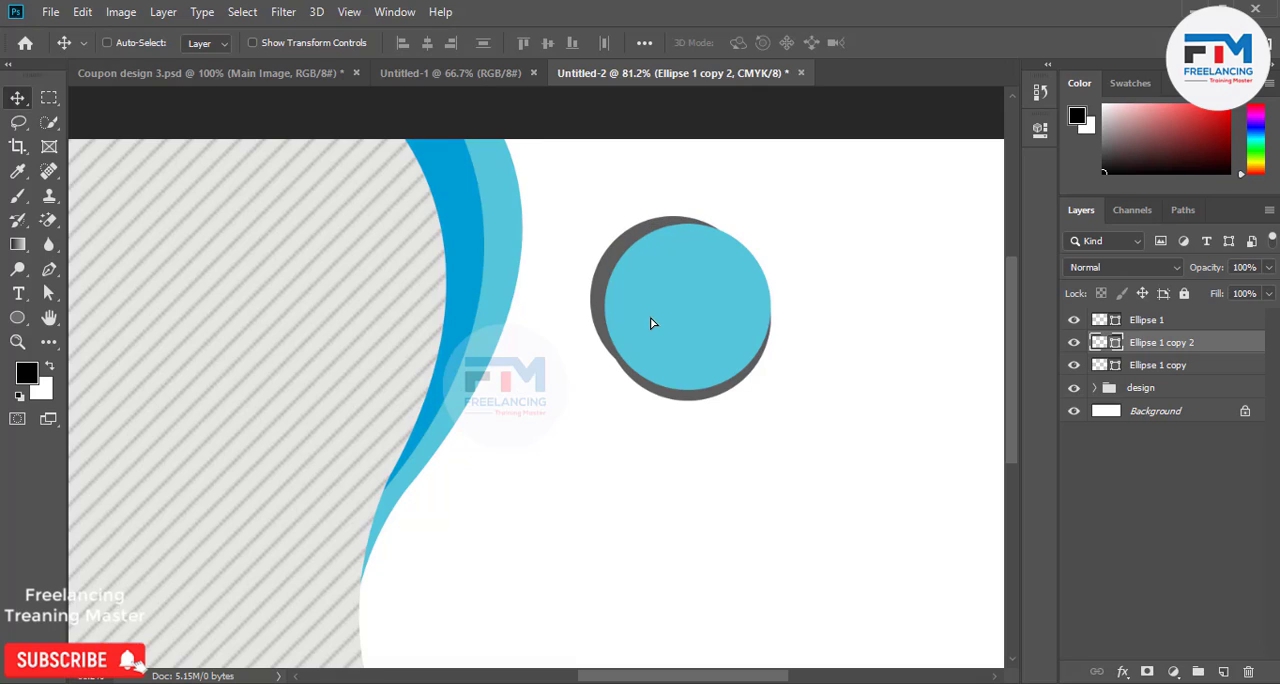
pyautogui.press('Right')
pyautogui.press('Right')
pyautogui.press('Down')
pyautogui.press('Down')
# Add another dark gray circle copy offset so it peeks out at the blue circle's upper right edge.
pyautogui.moveTo(651, 323); pyautogui.dragTo(675, 326)
pyautogui.hotkey('ctrl', 'j')
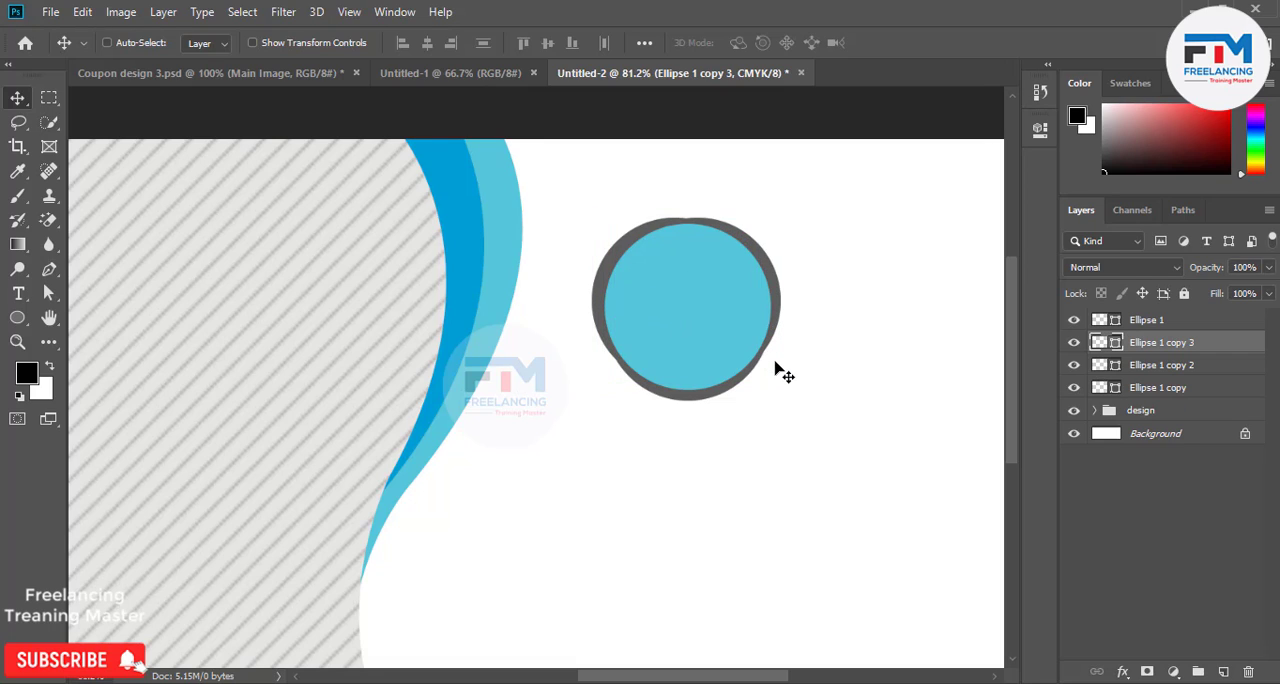
pyautogui.press('Right')
pyautogui.press('Right')
pyautogui.press('Right')
pyautogui.press('Right')
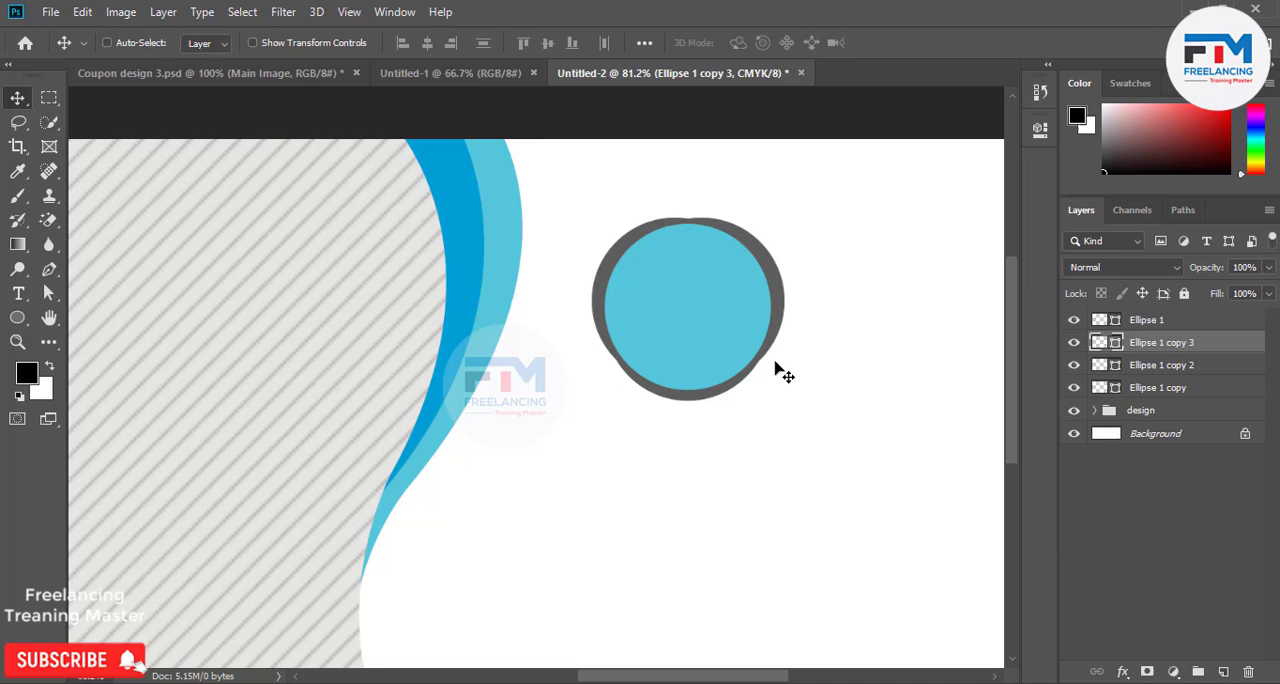
# Nudge the bottom dark gray circle slightly down and the left one slightly further left.
pyautogui.keyDown('ctrl'); pyautogui.click(707, 401); pyautogui.keyUp('ctrl')
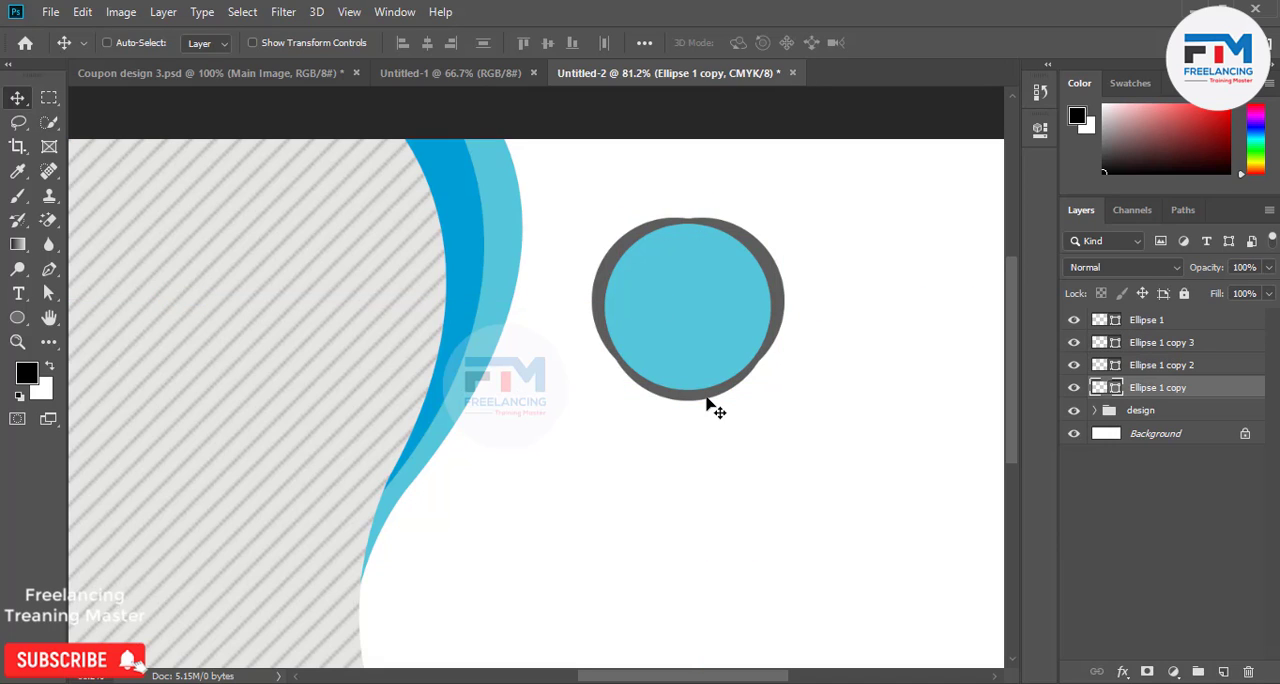
pyautogui.press('Down')
pyautogui.press('Down')
pyautogui.press('Down')
pyautogui.press('Down')
pyautogui.press('Down')
pyautogui.keyDown('ctrl'); pyautogui.click(595, 334); pyautogui.keyUp('ctrl')
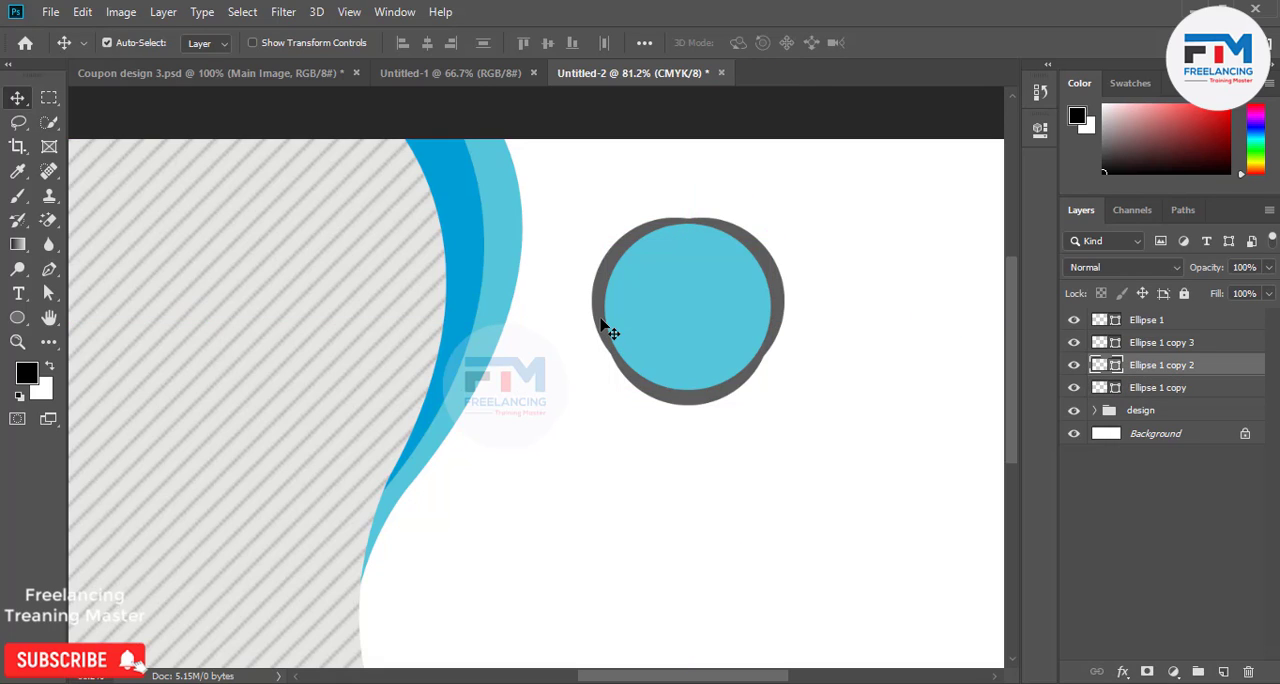
pyautogui.press('Left')
pyautogui.press('Left')
pyautogui.press('Left')
pyautogui.press('Left')
pyautogui.press('Left')
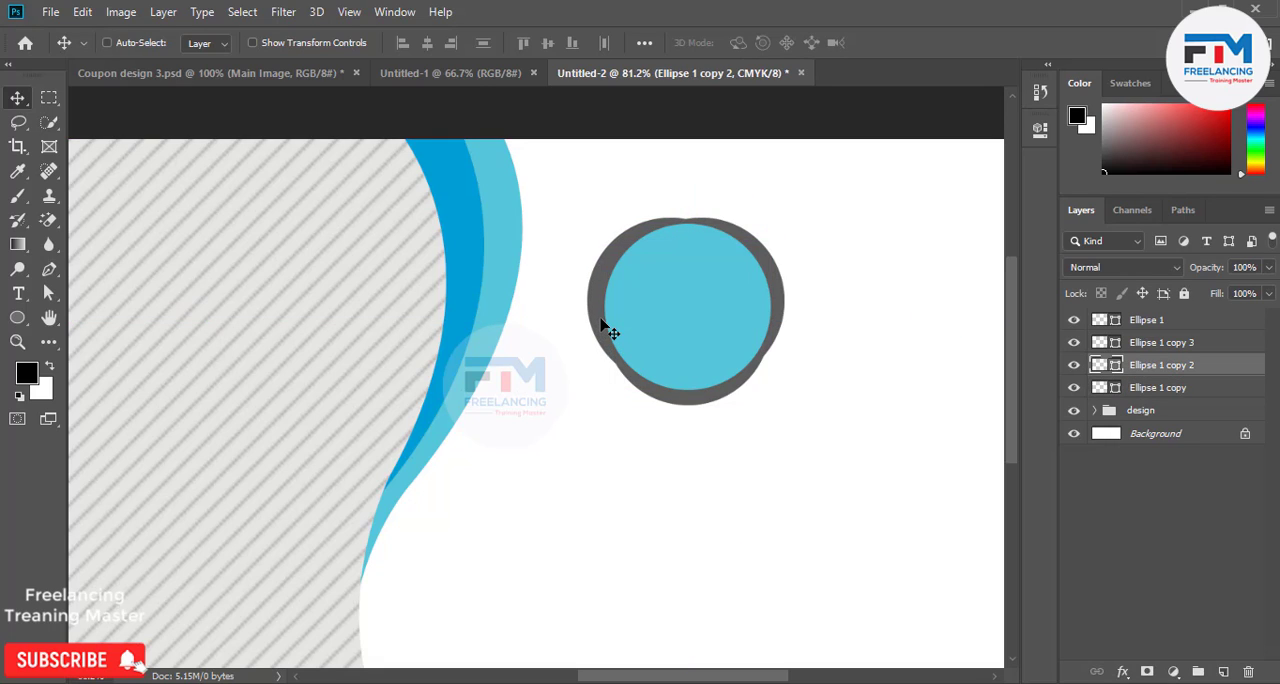
# Examine the circle badge up close and check its layers by hiding and showing the blue circle.
pyautogui.scroll(-3, 717, 443)
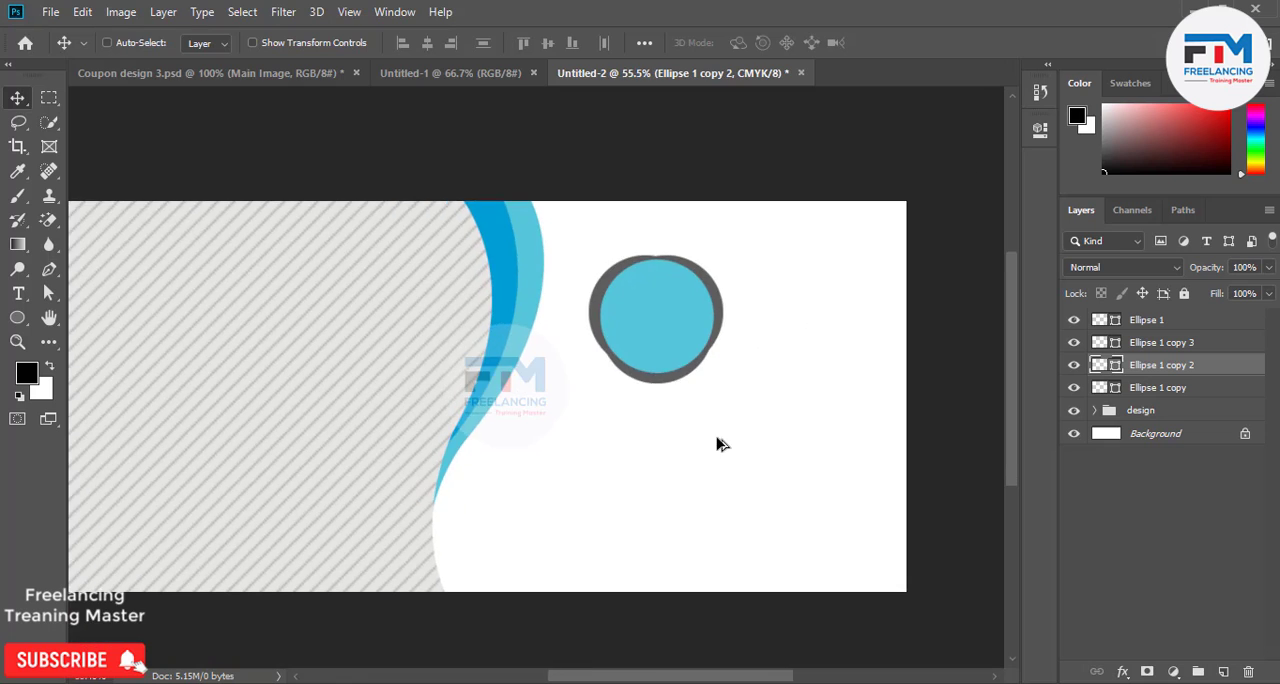
pyautogui.scroll(3, 680, 334)
pyautogui.scroll(-3, 724, 291)
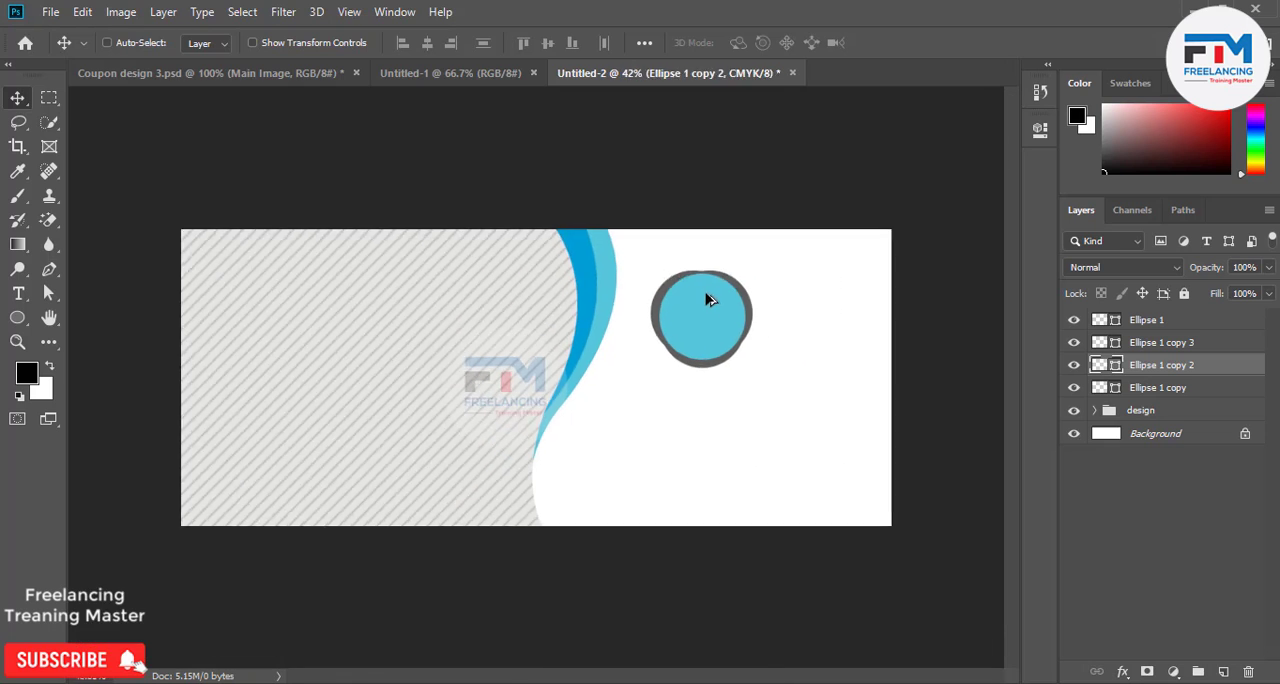
pyautogui.scroll(3, 708, 300)
pyautogui.click(1150, 390)
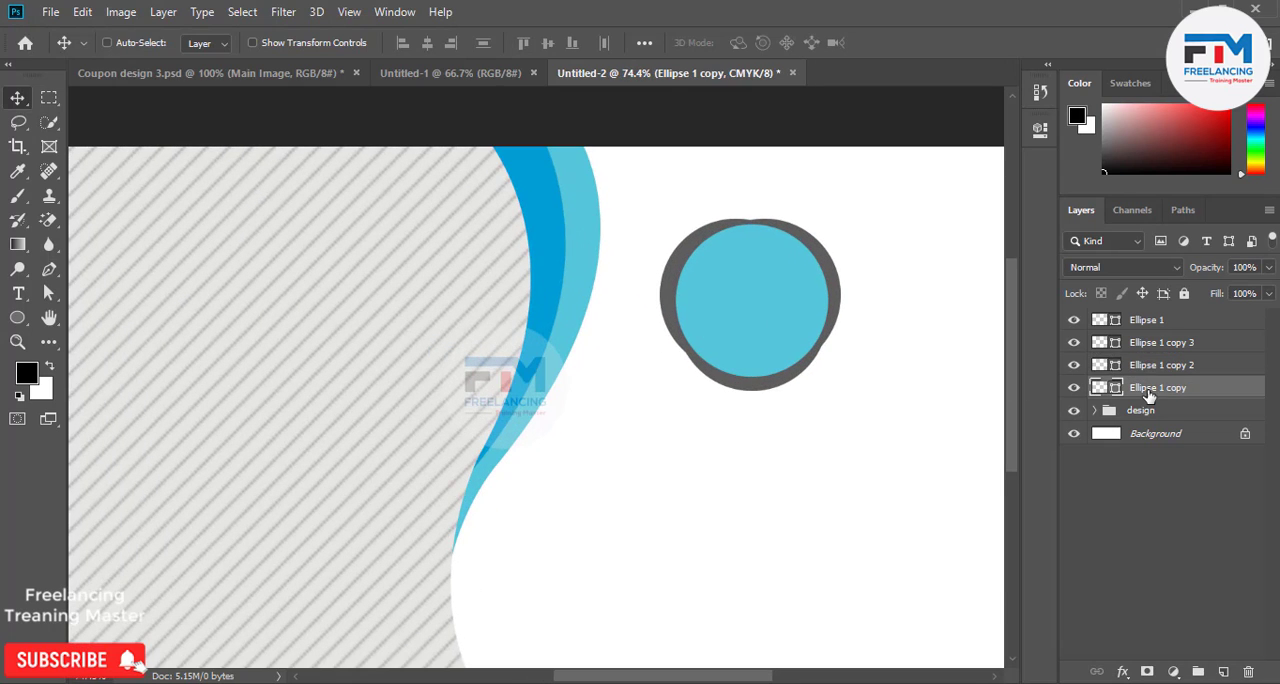
pyautogui.keyDown('shift'); pyautogui.click(1152, 323); pyautogui.keyUp('shift')
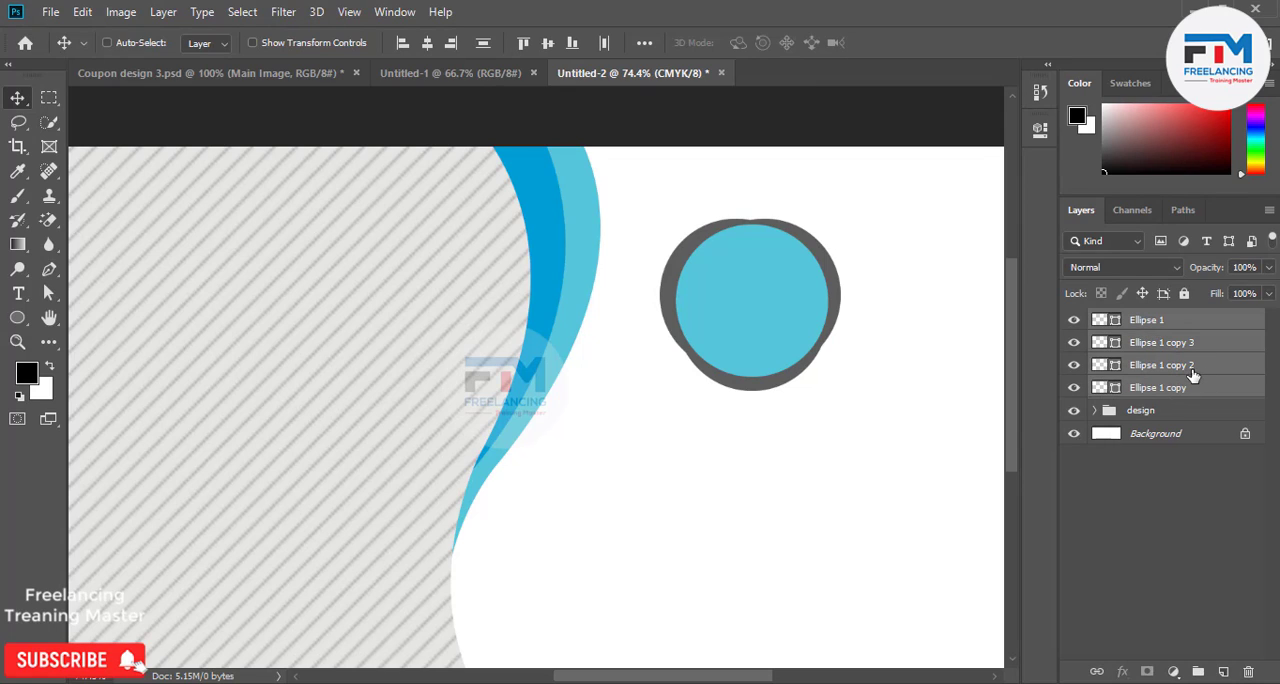
pyautogui.click(1145, 366)
pyautogui.click(1075, 320)
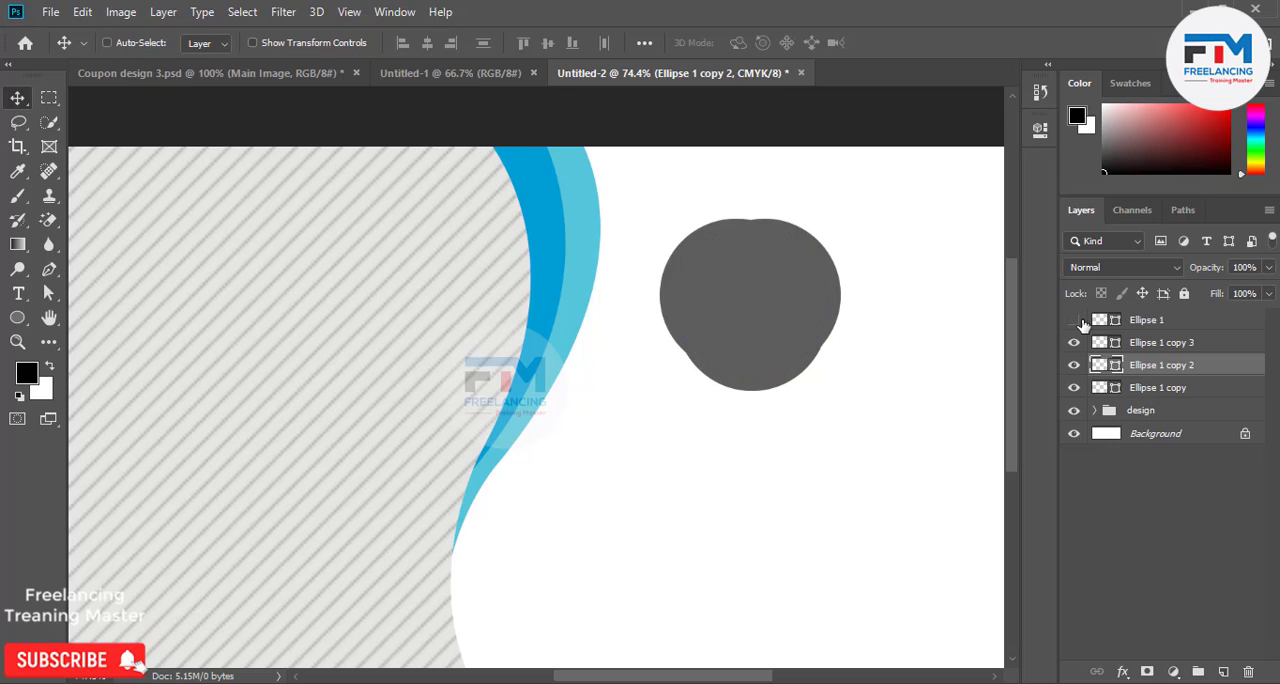
pyautogui.click(1075, 320)
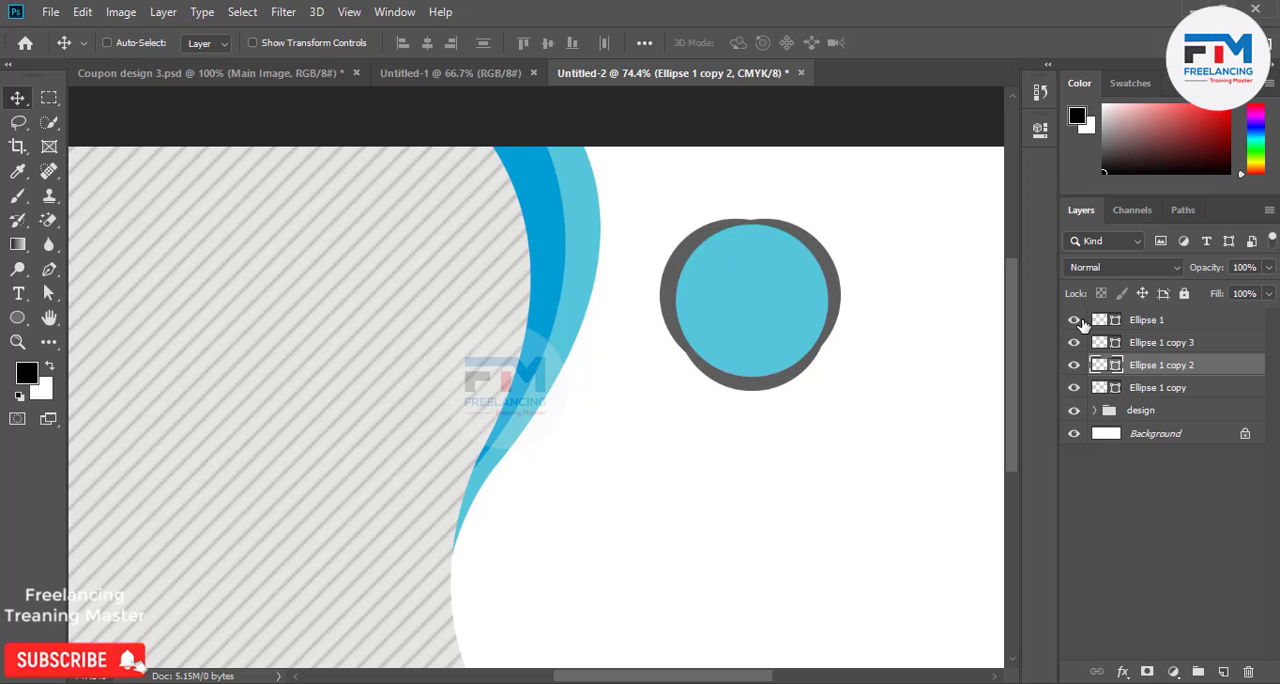
pyautogui.click(1145, 322)
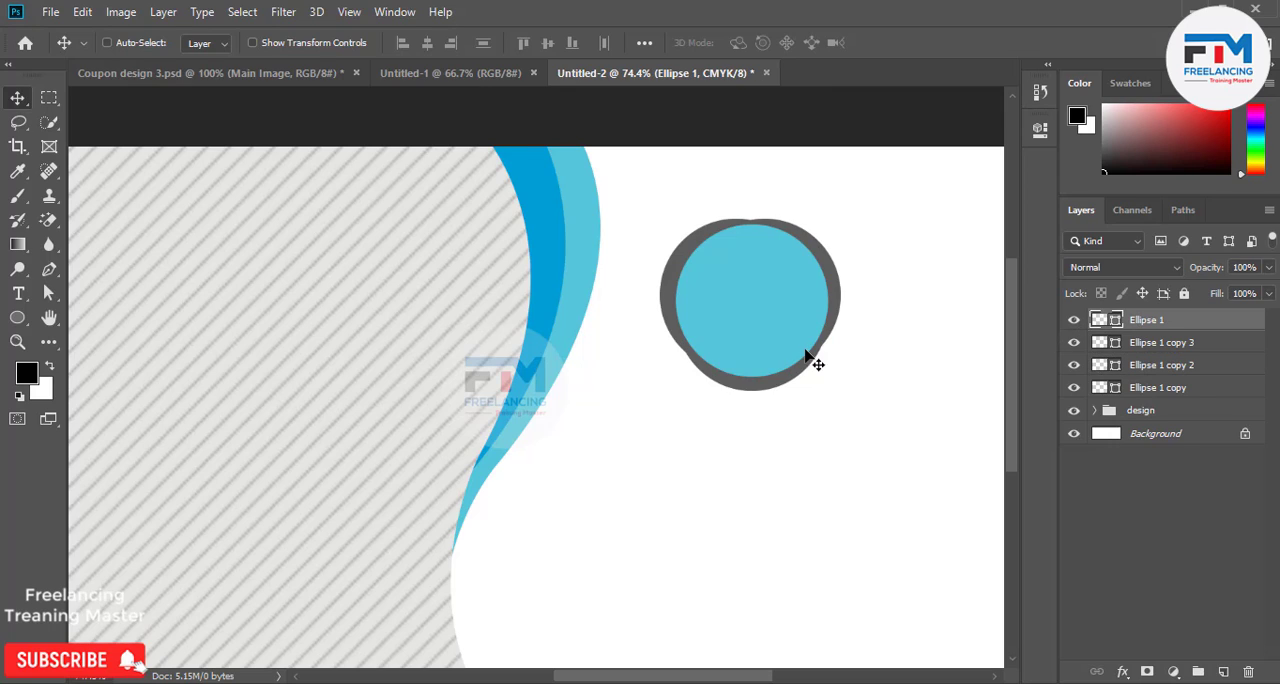
pyautogui.keyDown('shift'); pyautogui.click(1140, 394); pyautogui.keyUp('shift')
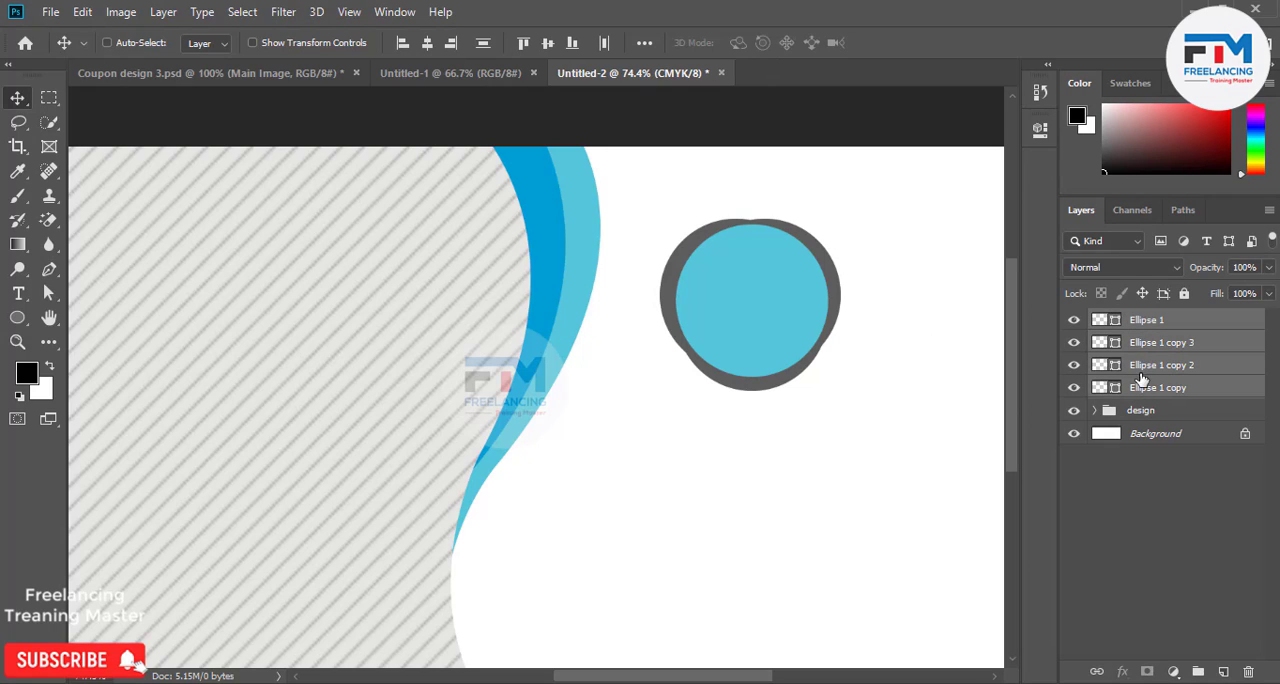
# Rename the blue circle's layer as img.
pyautogui.doubleClick(1146, 320)
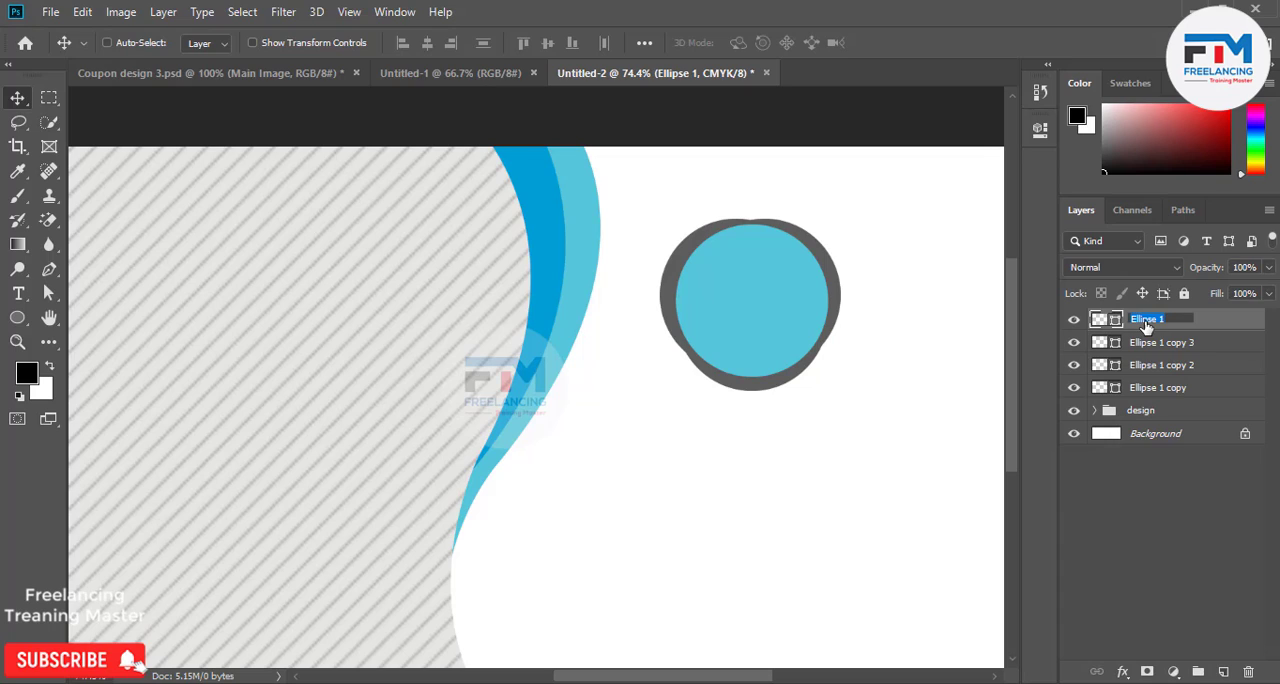
pyautogui.press('BackSpace')
pyautogui.press('Return')
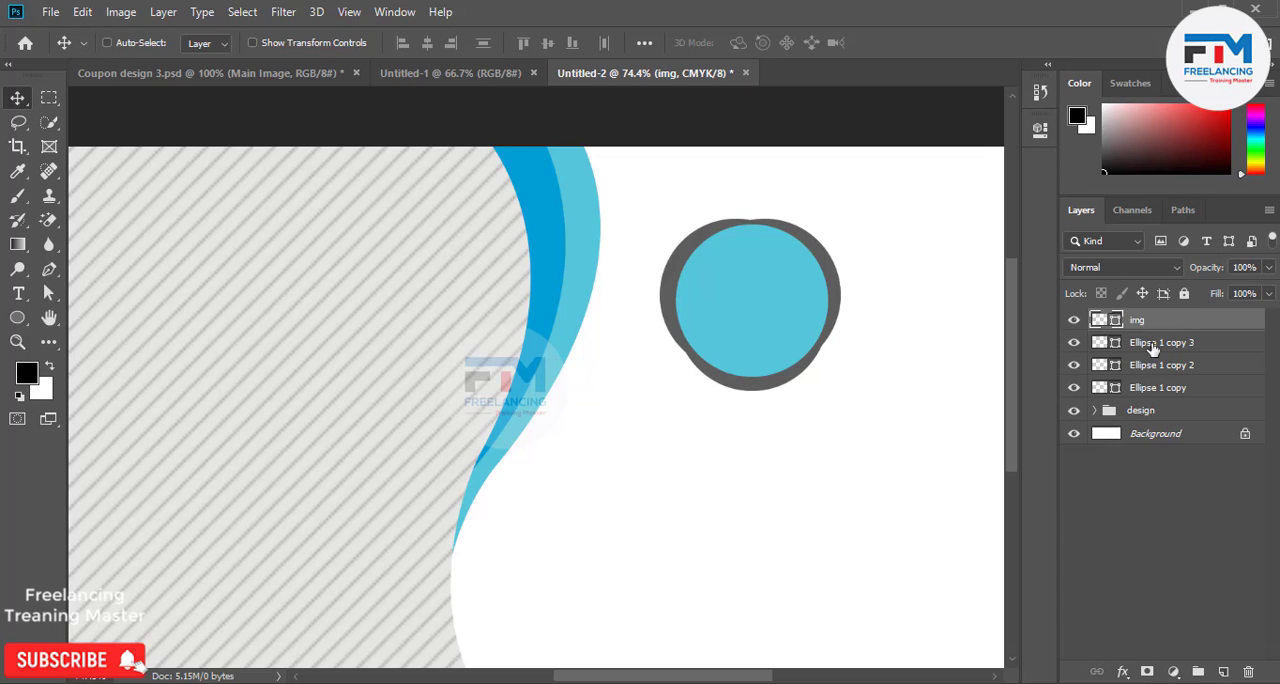
# Group the img circle with its three dark gray copies and name the group food 1.
pyautogui.keyDown('shift'); pyautogui.click(1152, 392); pyautogui.keyUp('shift')
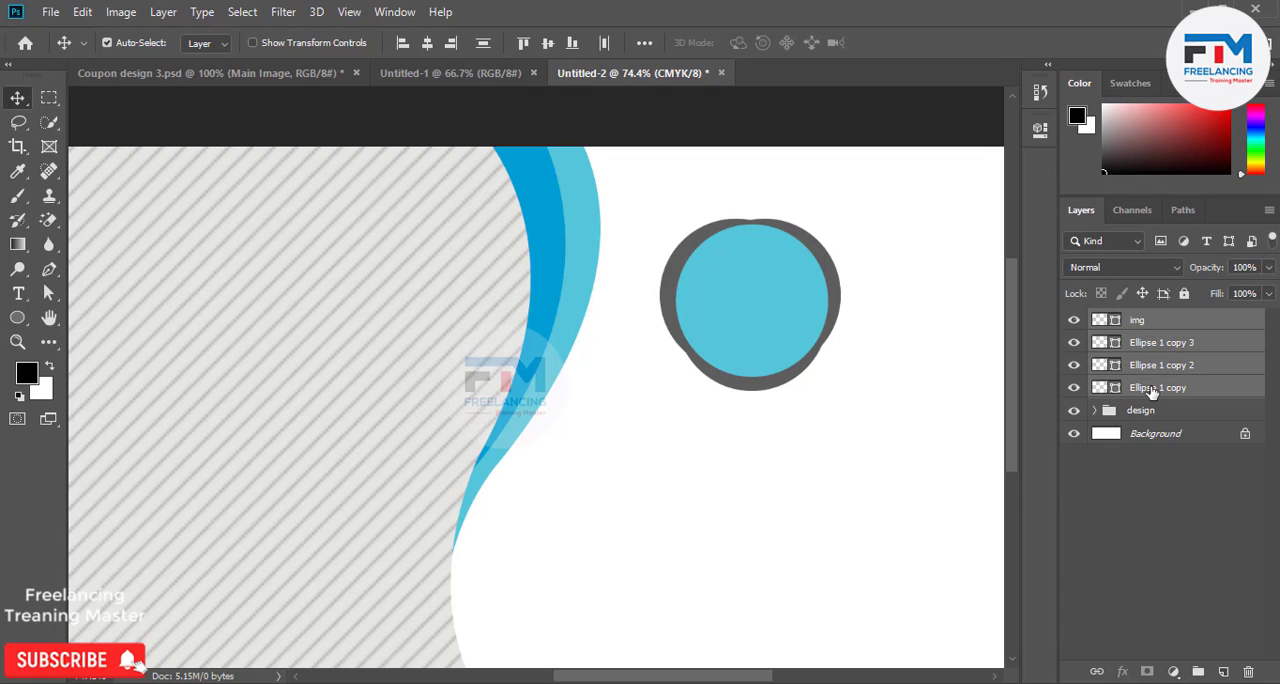
pyautogui.hotkey('ctrl', 'g')
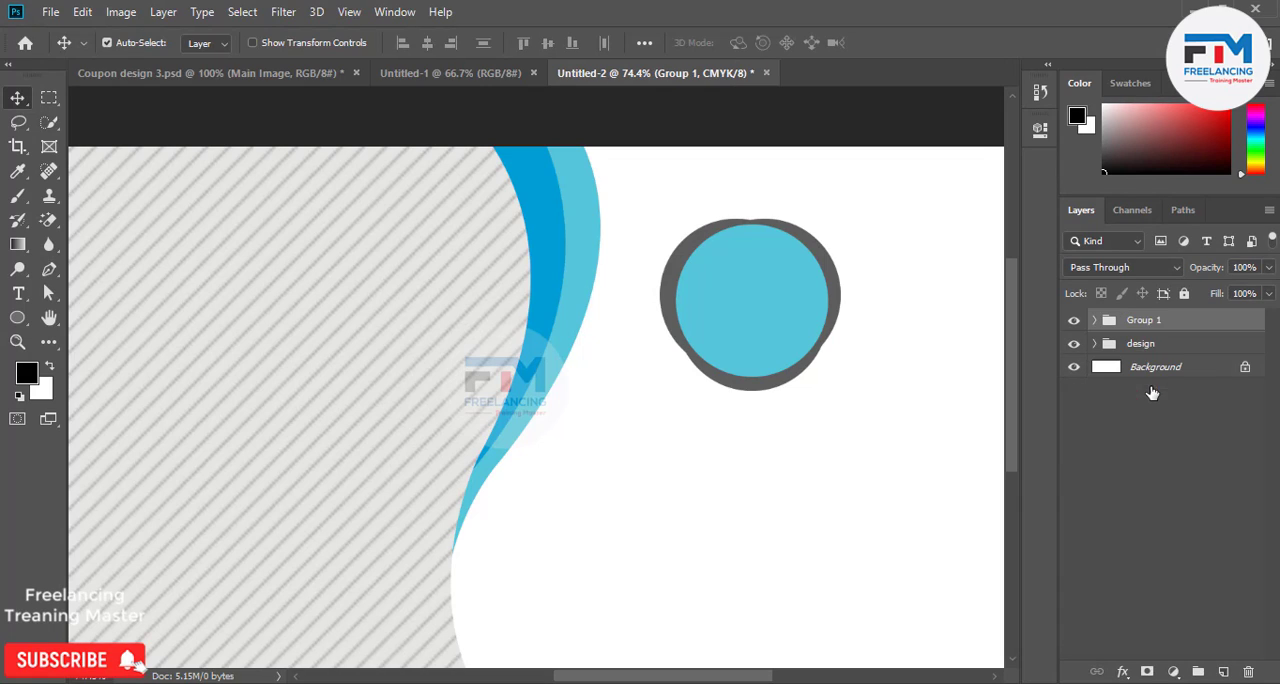
pyautogui.doubleClick(1145, 320)
pyautogui.write('food')
pyautogui.press('Return')
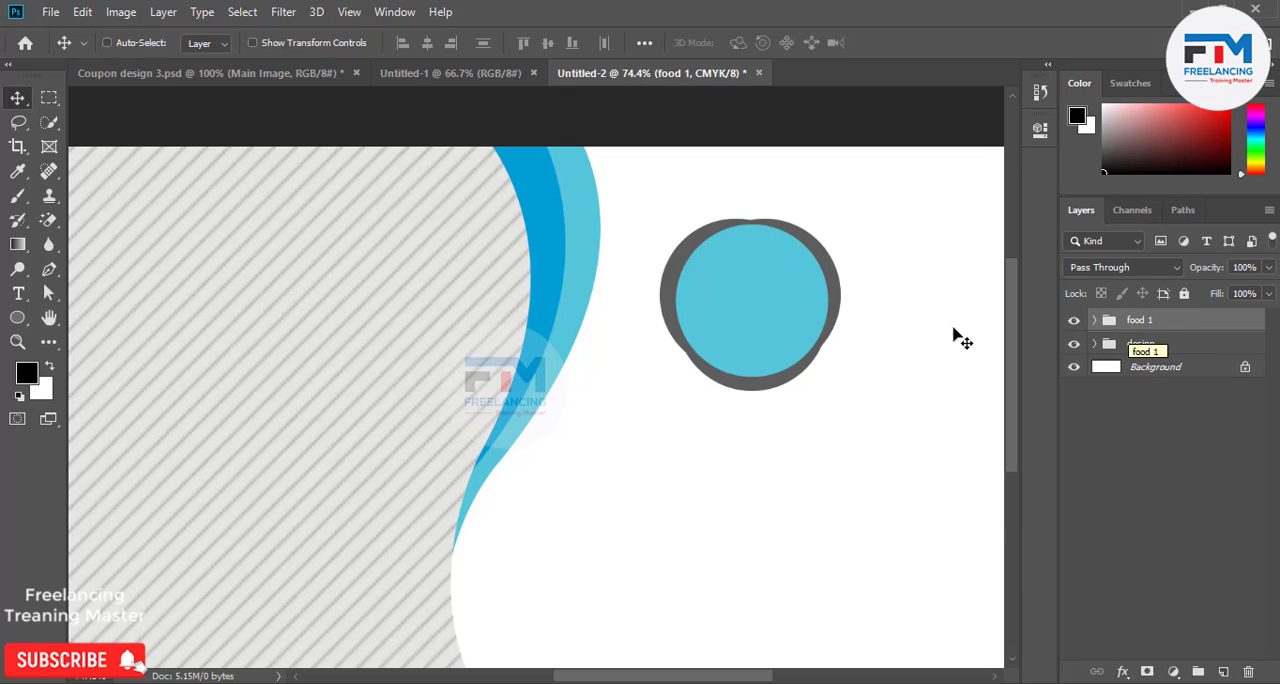
# Place the badge and a duplicate below it along the curved blue edge, and scale both to 78.04%.
pyautogui.scroll(-3, 655, 486)
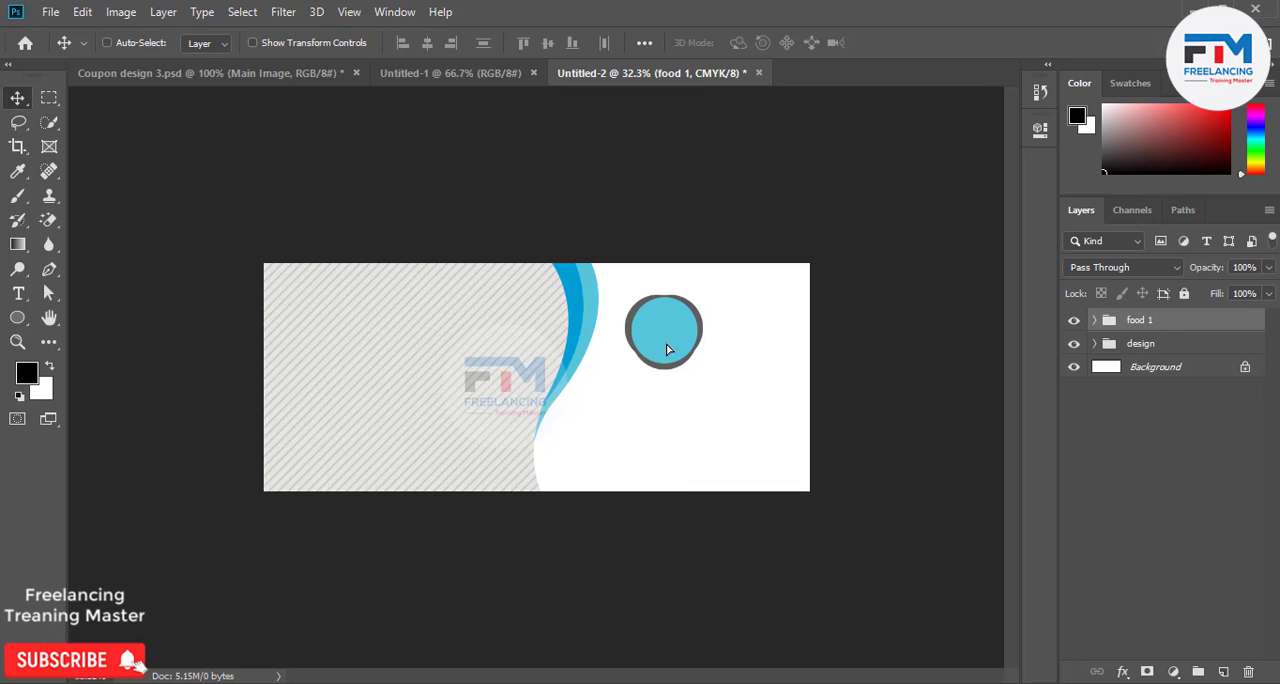
pyautogui.moveTo(668, 349); pyautogui.dragTo(542, 437)
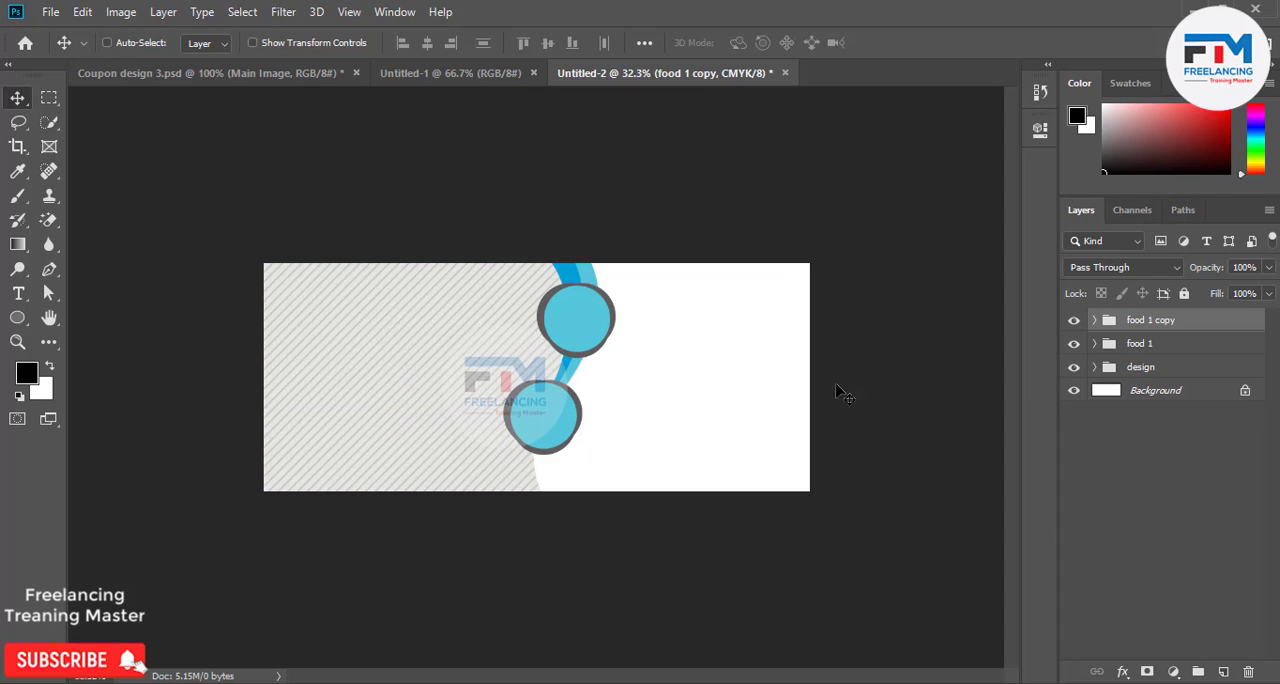
pyautogui.keyDown('ctrl'); pyautogui.click(1158, 348); pyautogui.keyUp('ctrl')
pyautogui.hotkey('ctrl', 't')
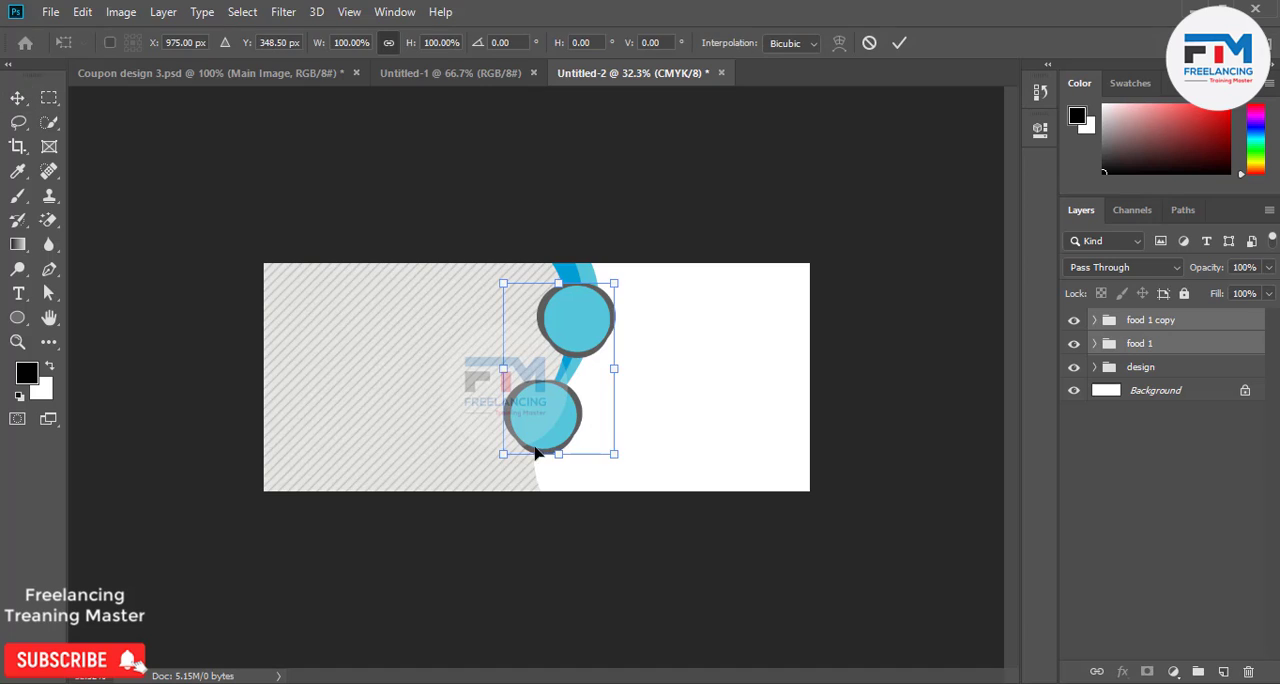
pyautogui.moveTo(616, 454); pyautogui.dragTo(592, 444)
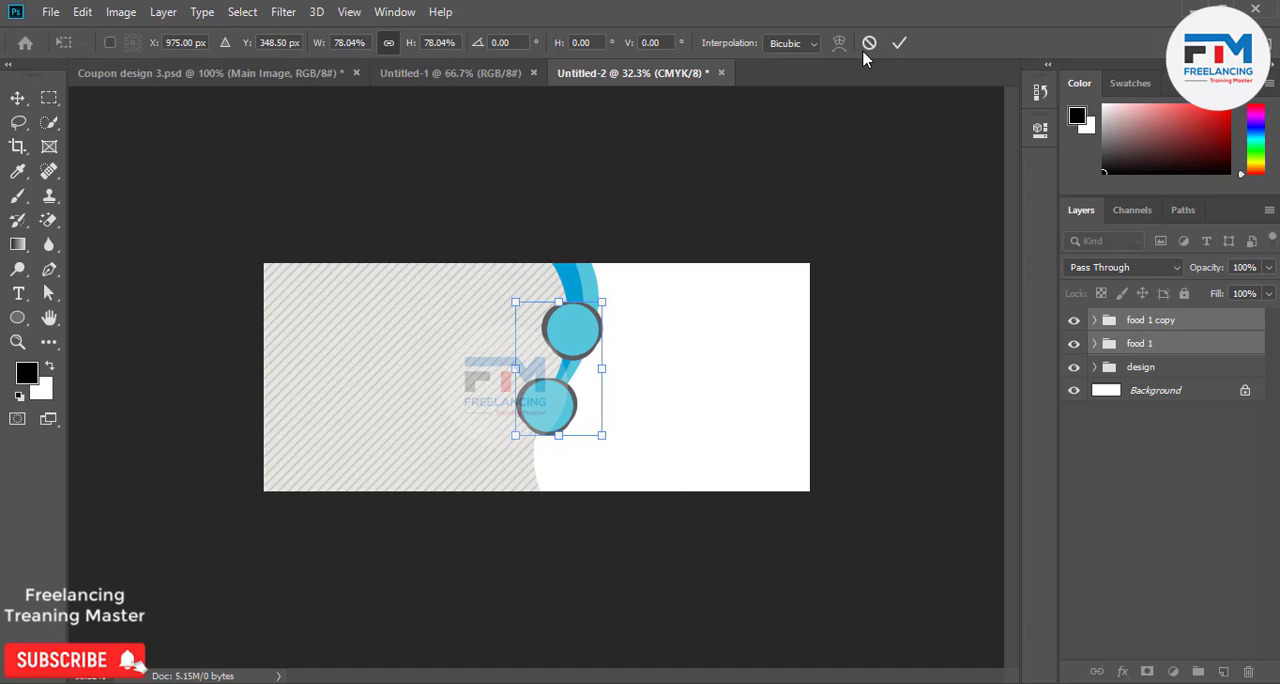
pyautogui.click(899, 43)
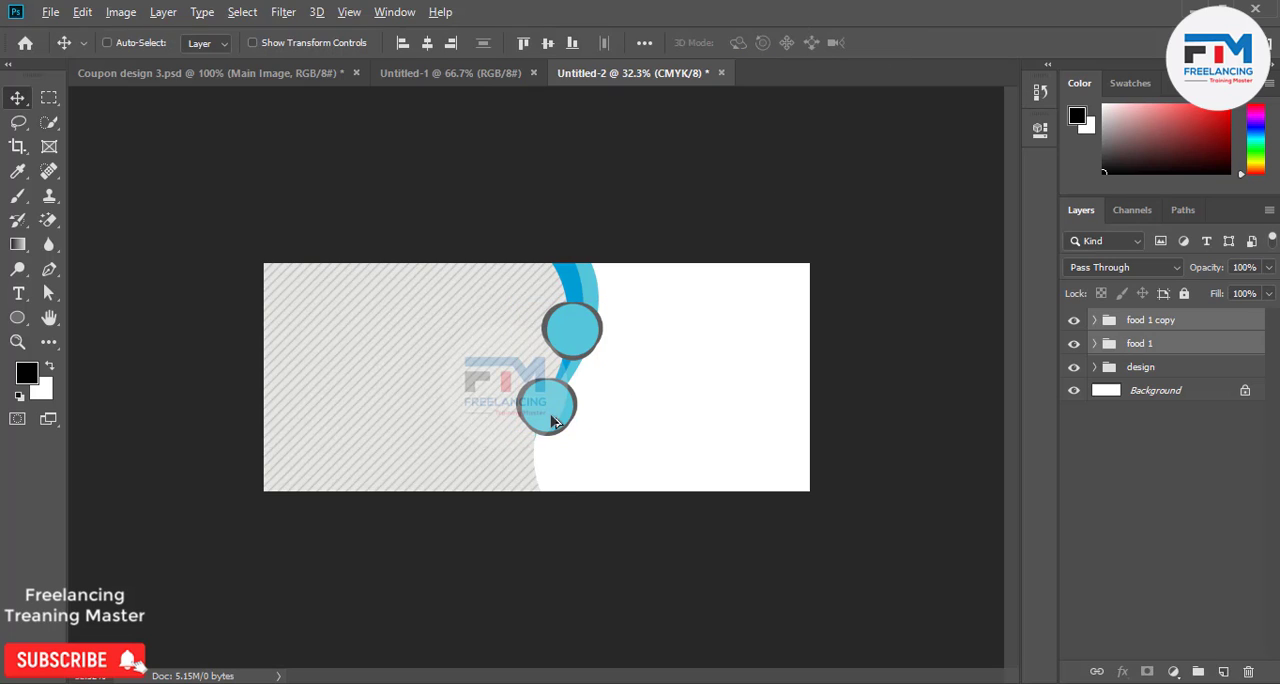
# Duplicate the lower badge to the coupon's bottom edge and shift all three badges up so they fit inside the coupon.
pyautogui.moveTo(553, 420); pyautogui.dragTo(565, 448)
pyautogui.hotkey('ctrl', 'z')
pyautogui.click(1145, 322)
pyautogui.press('ctrl')
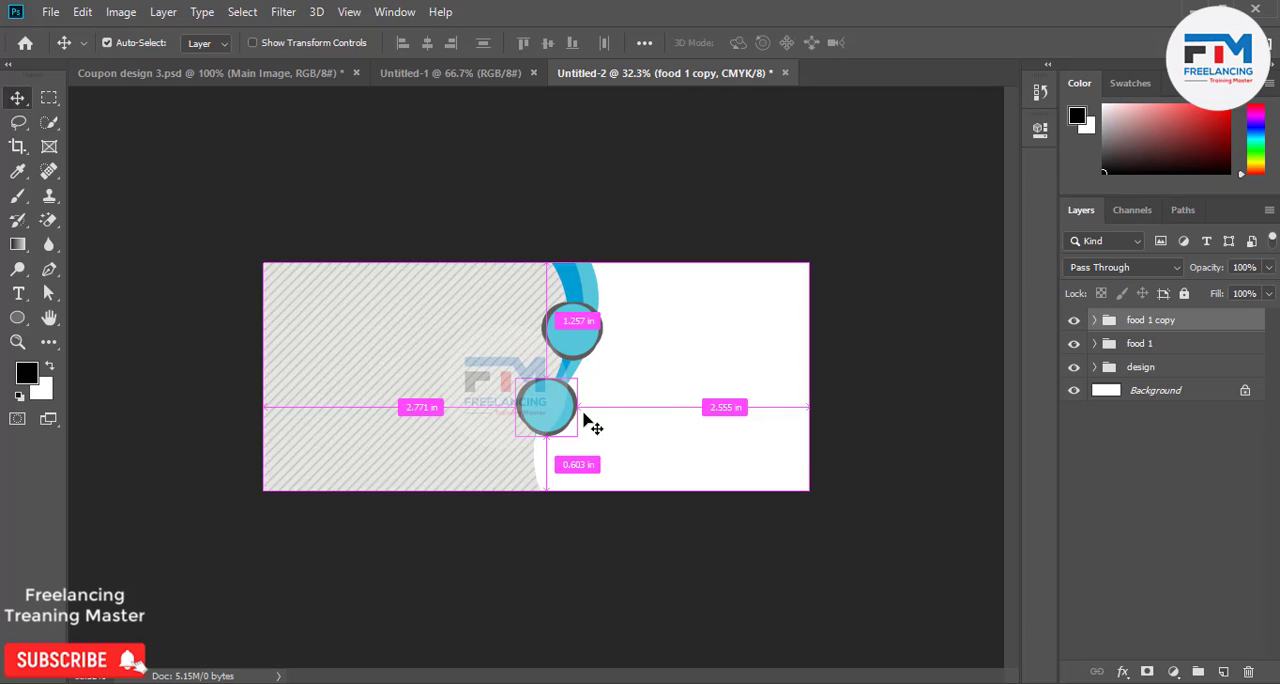
pyautogui.moveTo(560, 413); pyautogui.dragTo(553, 483)
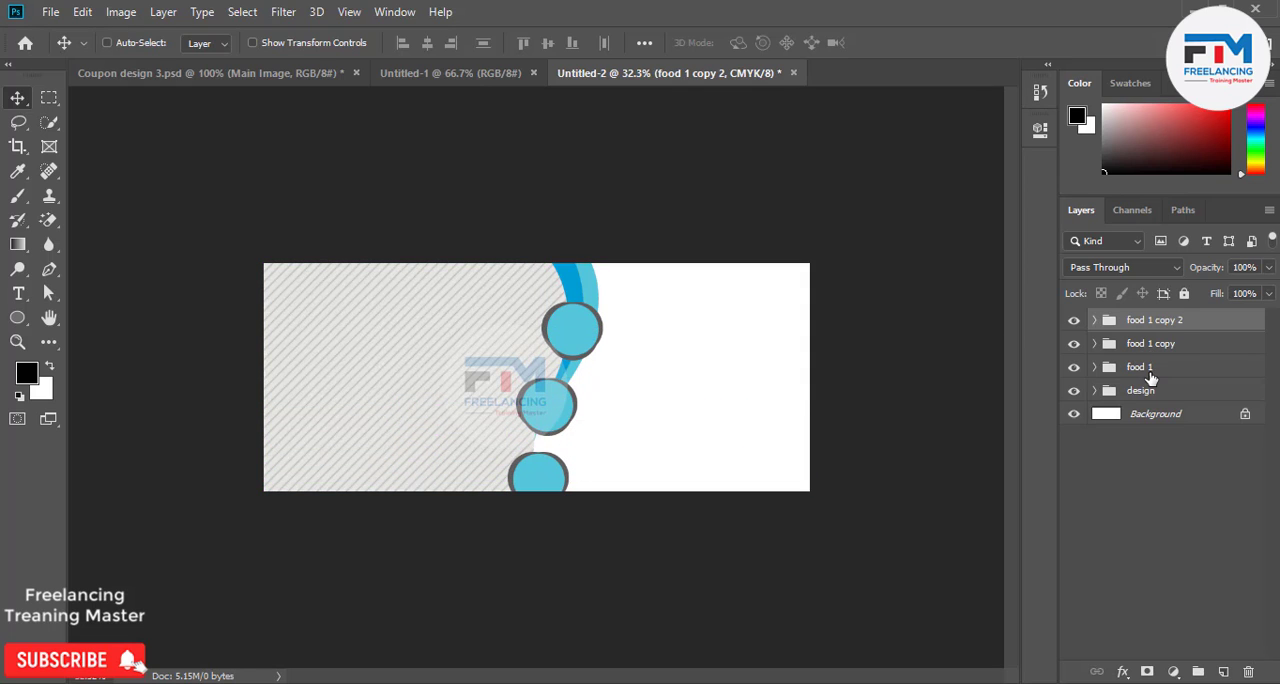
pyautogui.keyDown('shift'); pyautogui.click(1145, 367); pyautogui.keyUp('shift')
pyautogui.moveTo(700, 397); pyautogui.dragTo(692, 370)
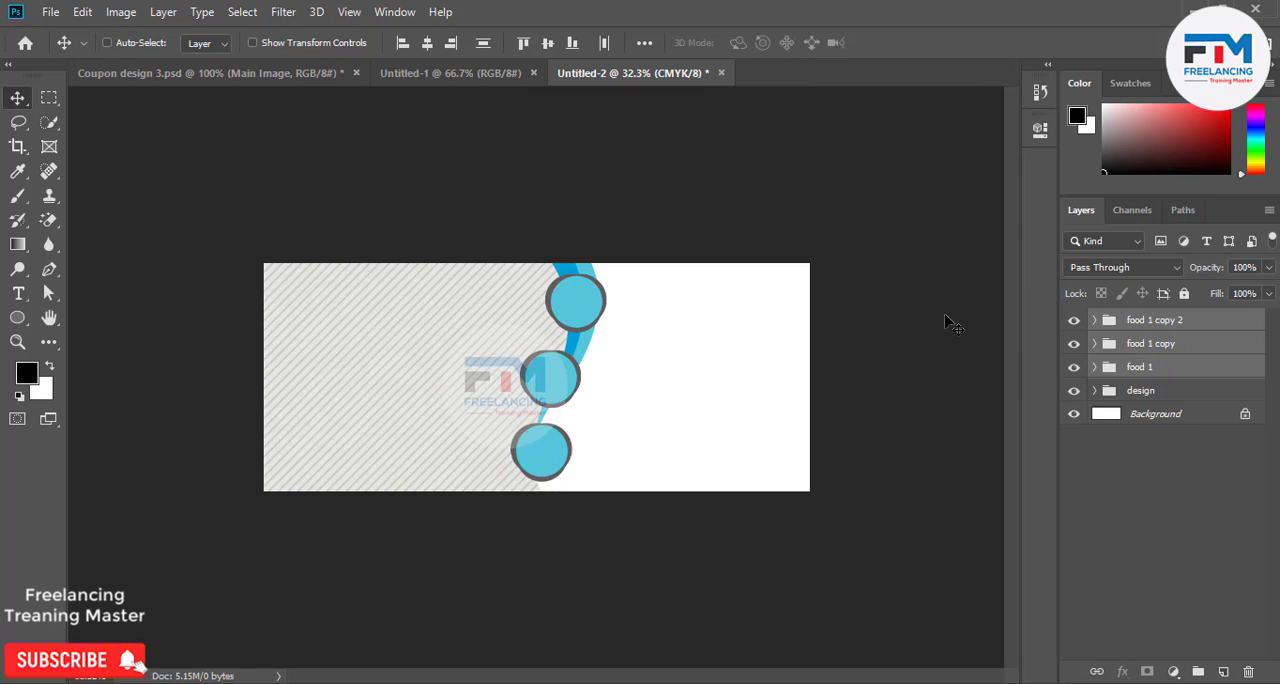
# Adjust the bottom, middle and top badges individually so they are evenly spaced along the curve.
pyautogui.click(1158, 321)
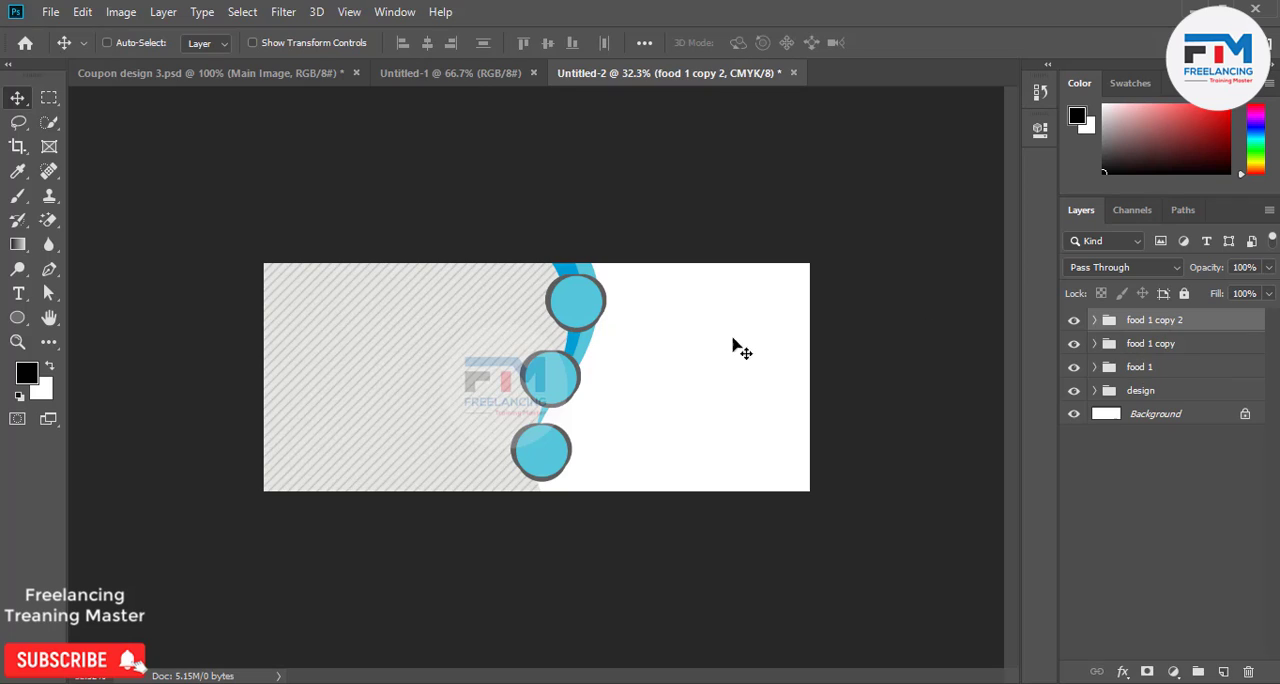
pyautogui.moveTo(609, 340); pyautogui.dragTo(600, 344)
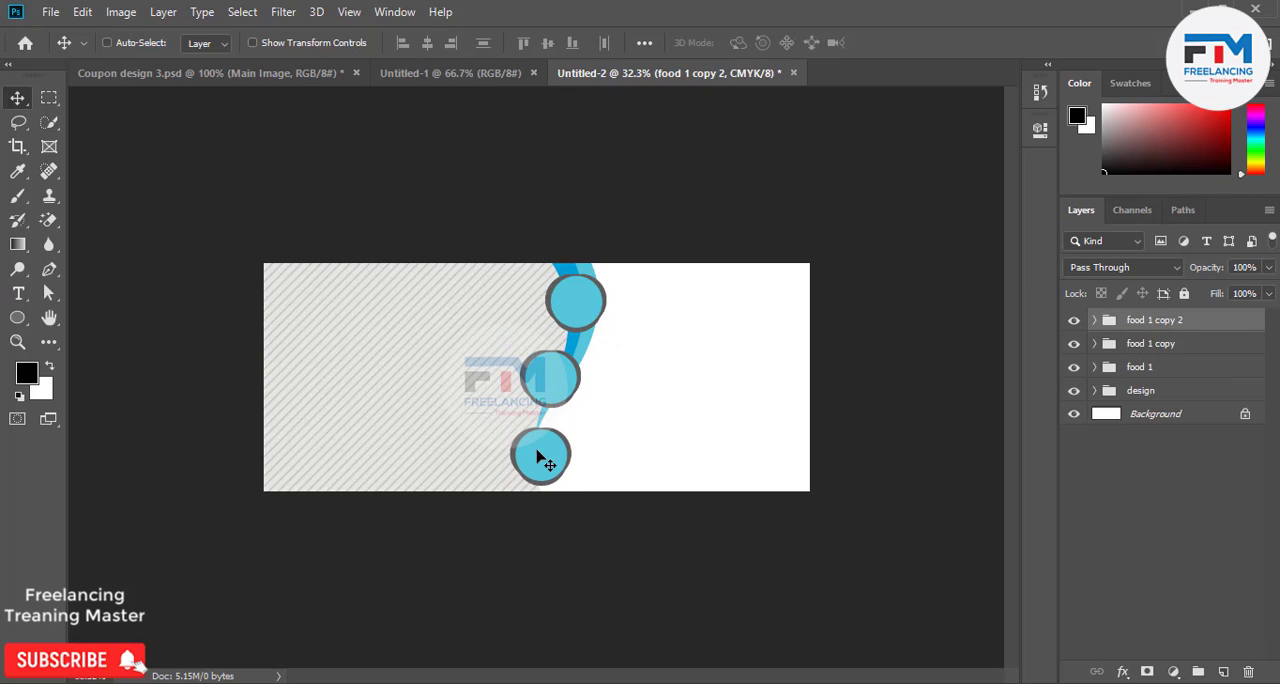
pyautogui.moveTo(540, 449); pyautogui.dragTo(576, 374)
pyautogui.click(1157, 345)
pyautogui.click(1135, 370)
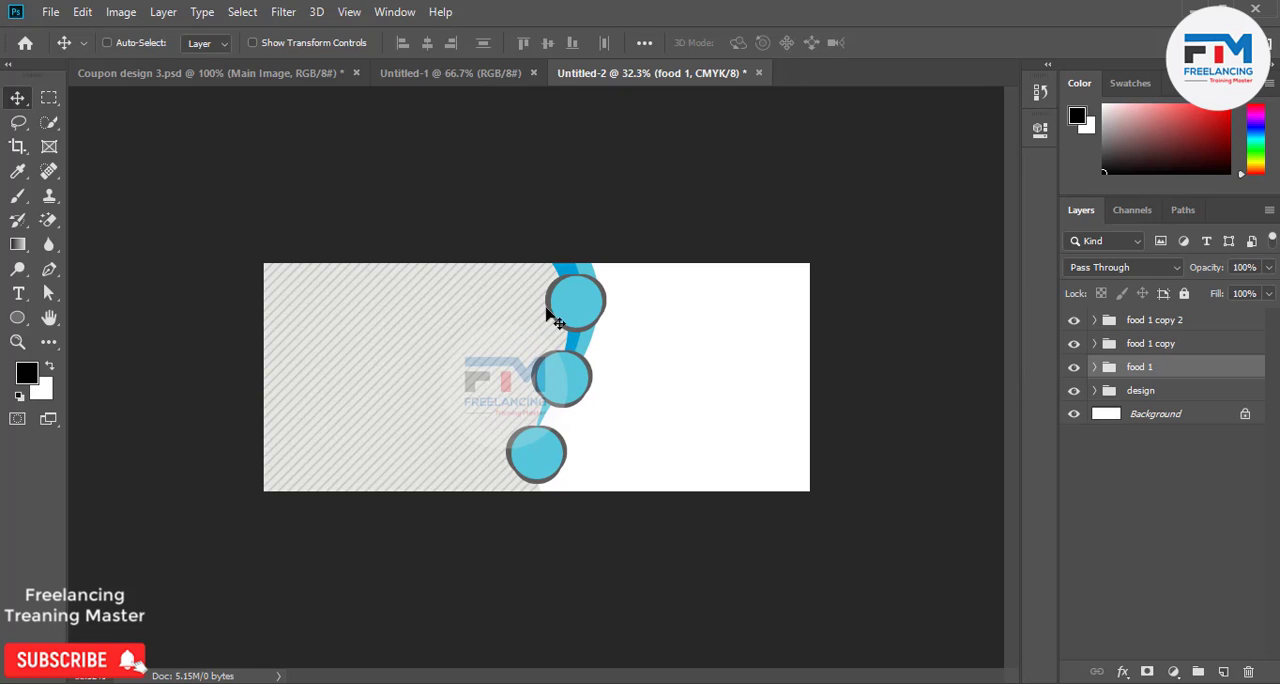
pyautogui.moveTo(571, 309); pyautogui.dragTo(574, 304)
pyautogui.scroll(-2, 640, 445)
pyautogui.scroll(3, 620, 437)
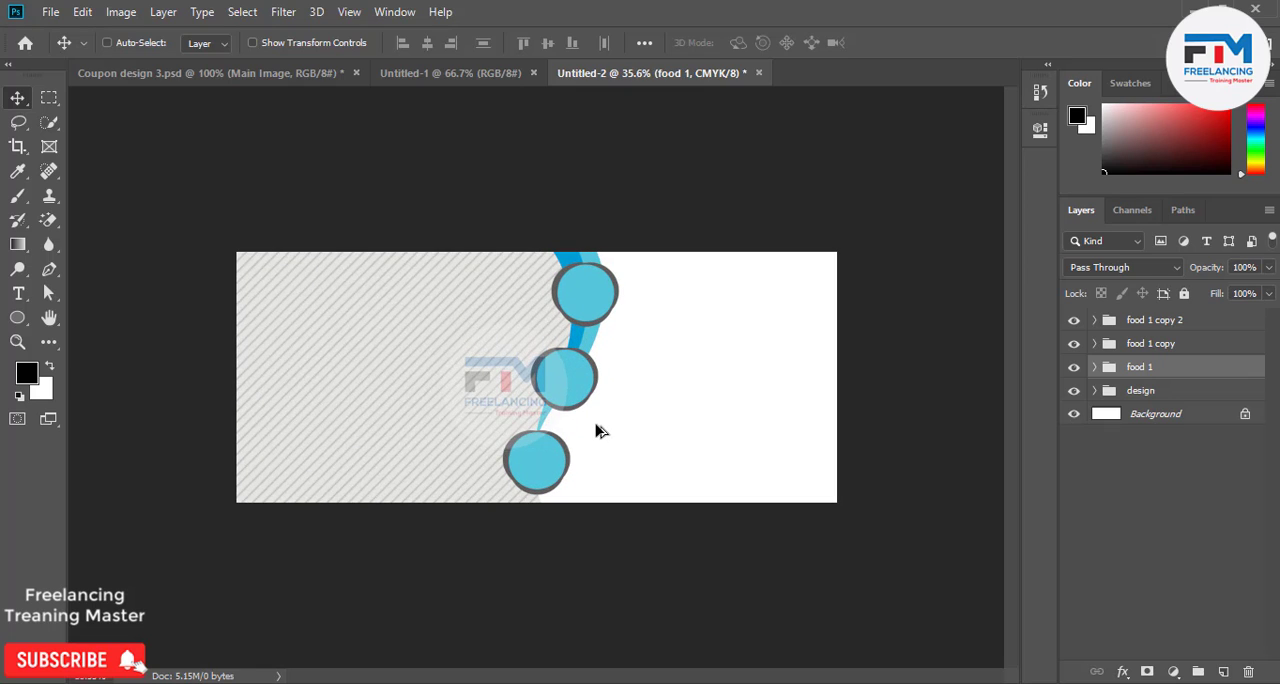
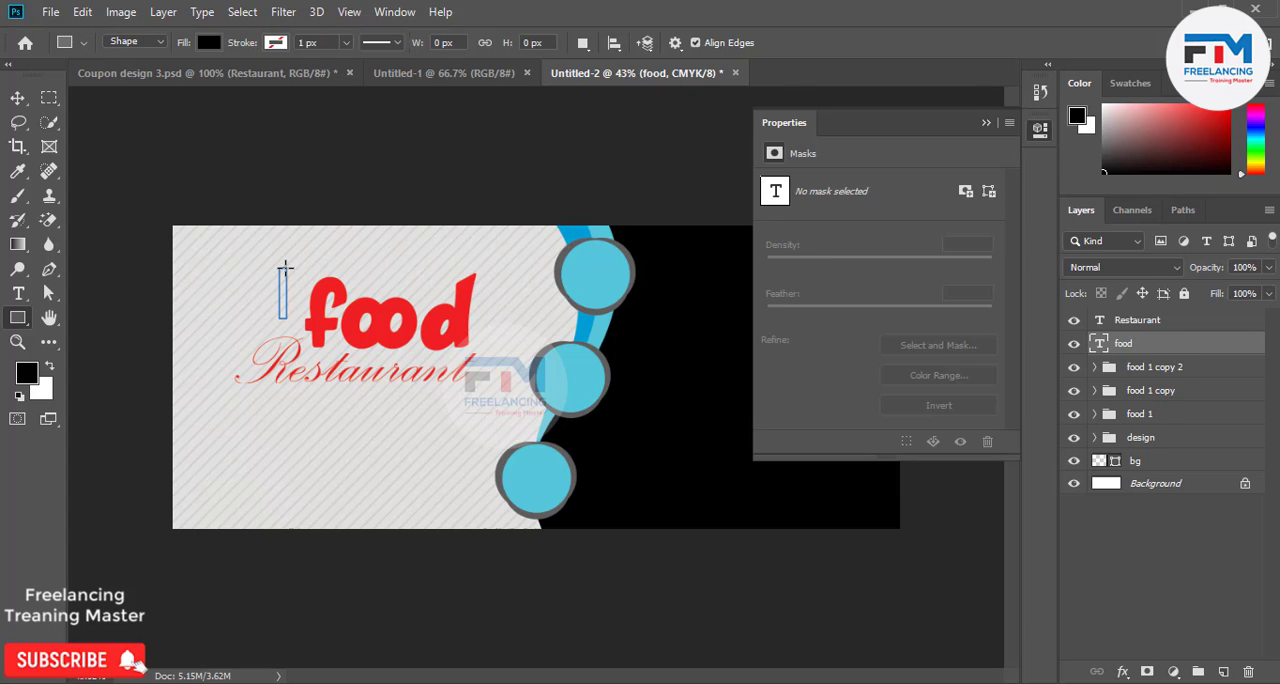
# Place a thin vertical black bar beside the upper part of the food text's letter f and narrow it to 44.44% width.
pyautogui.press('v')
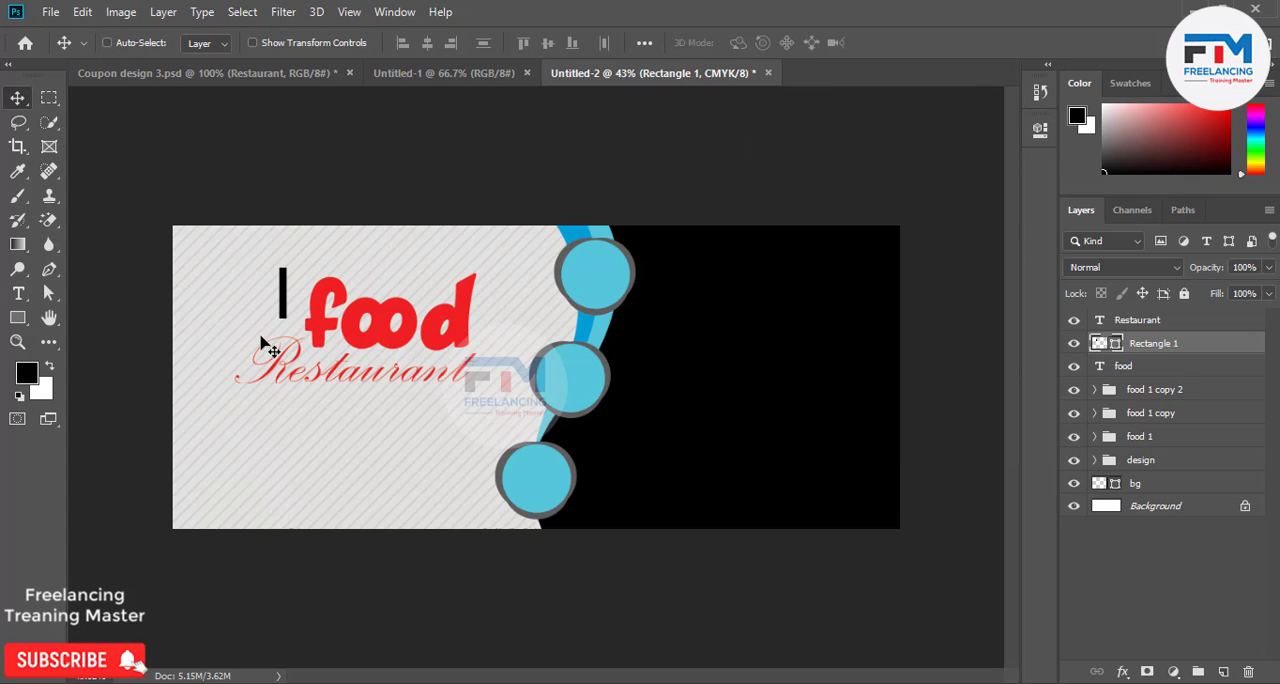
pyautogui.keyDown('alt'); pyautogui.scroll(5, 280, 320); pyautogui.keyUp('alt')
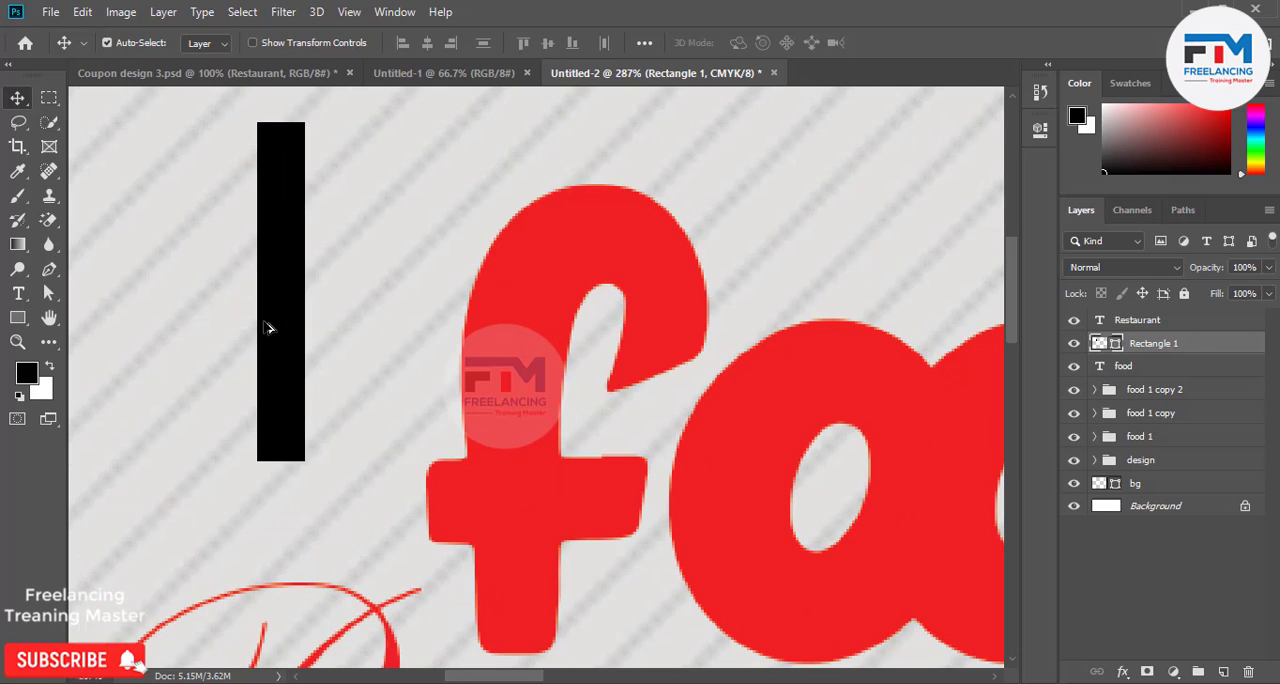
pyautogui.hotkey('ctrl', 't')
pyautogui.moveTo(305, 291); pyautogui.dragTo(278, 291)
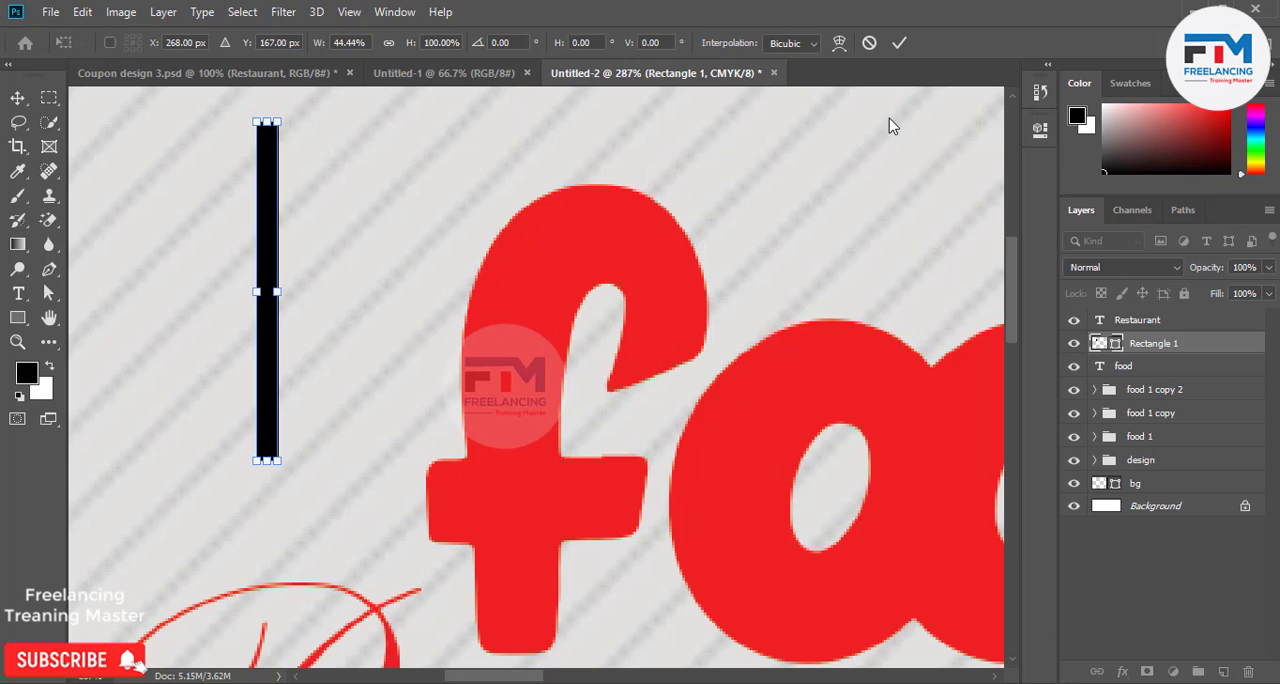
pyautogui.click(902, 46)
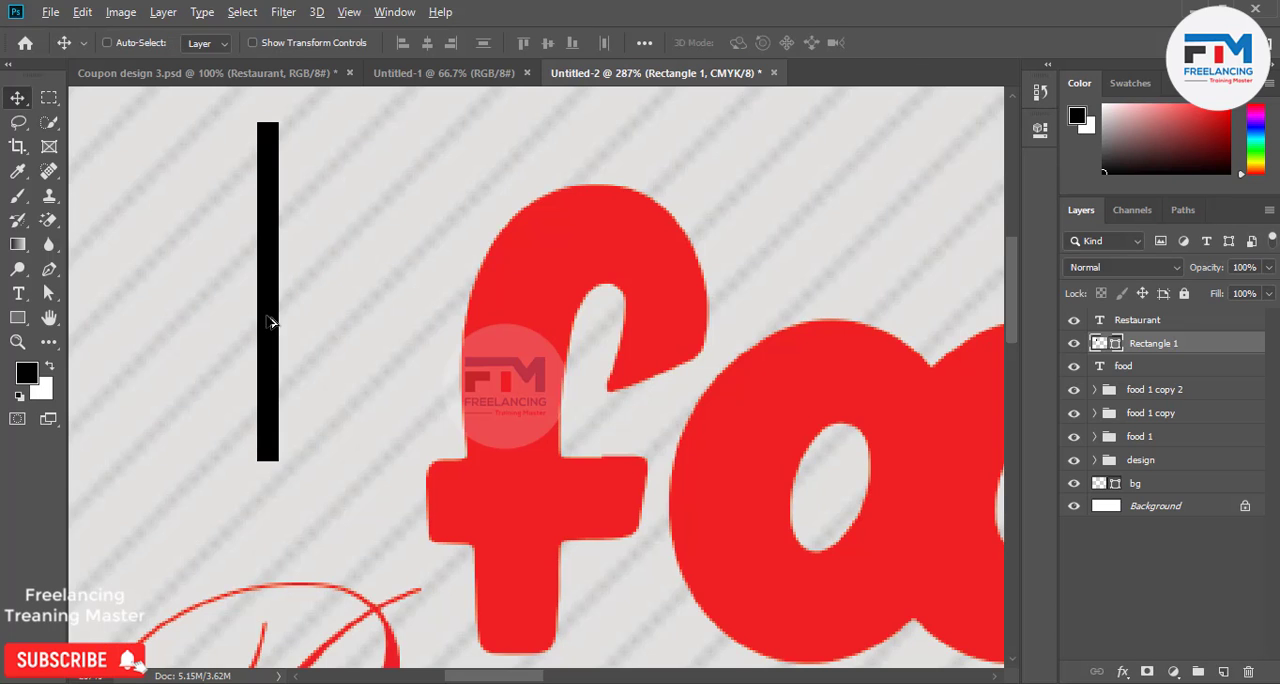
# Duplicate the black bar, rotate the copy 90° and join it to the original's upper end to form a corner bracket.
pyautogui.moveTo(273, 322); pyautogui.dragTo(342, 314)
pyautogui.scroll(3, 420, 394)
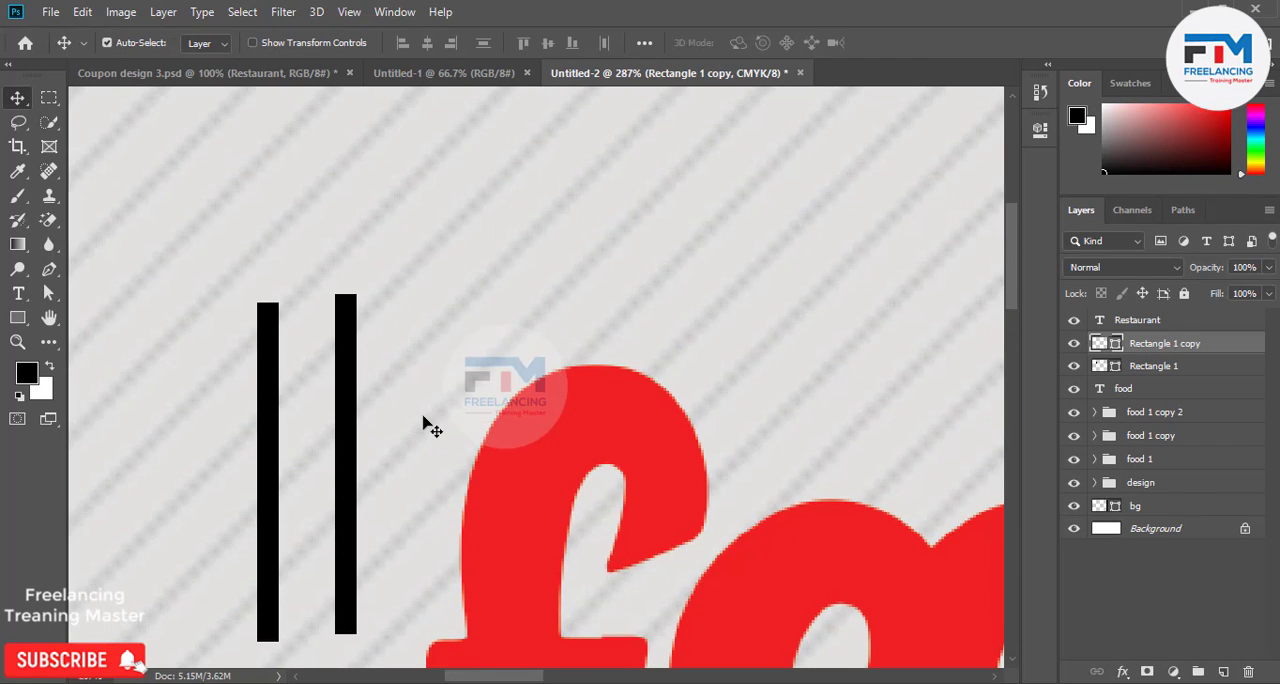
pyautogui.hotkey('ctrl', 'r')
pyautogui.hotkey('ctrl', 'r')
pyautogui.hotkey('ctrl', 't')
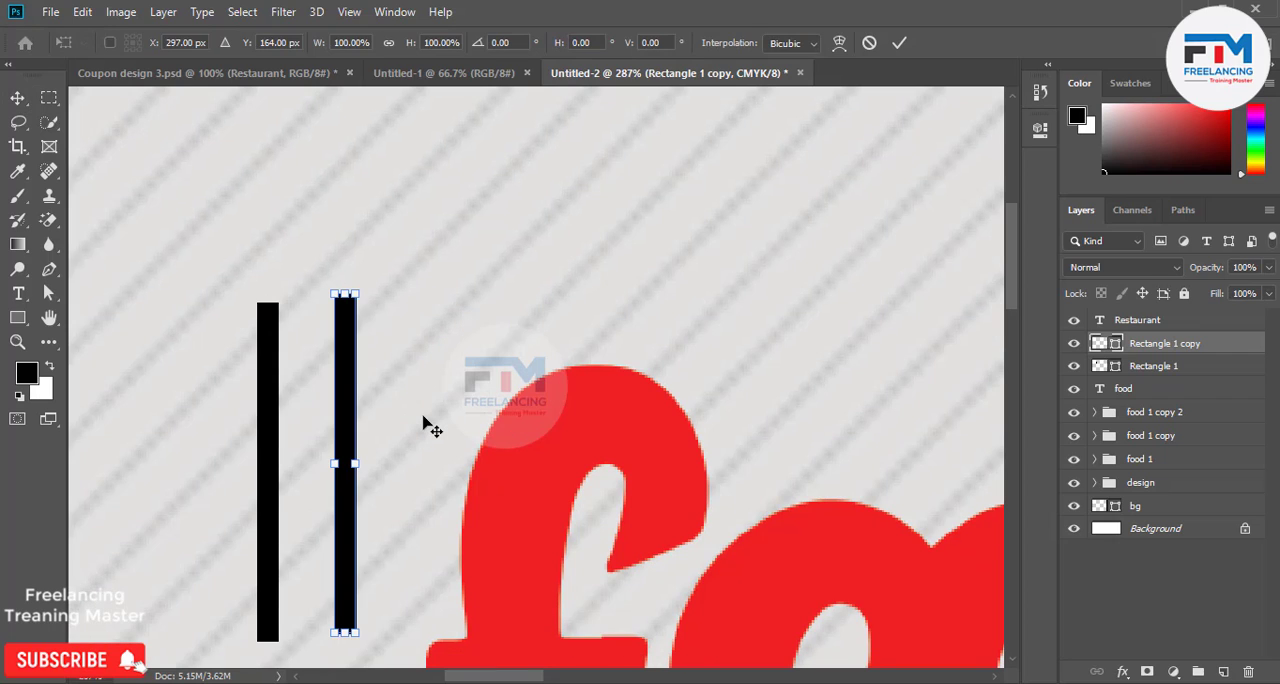
pyautogui.moveTo(386, 283); pyautogui.dragTo(534, 494)
pyautogui.moveTo(438, 465); pyautogui.dragTo(524, 315)
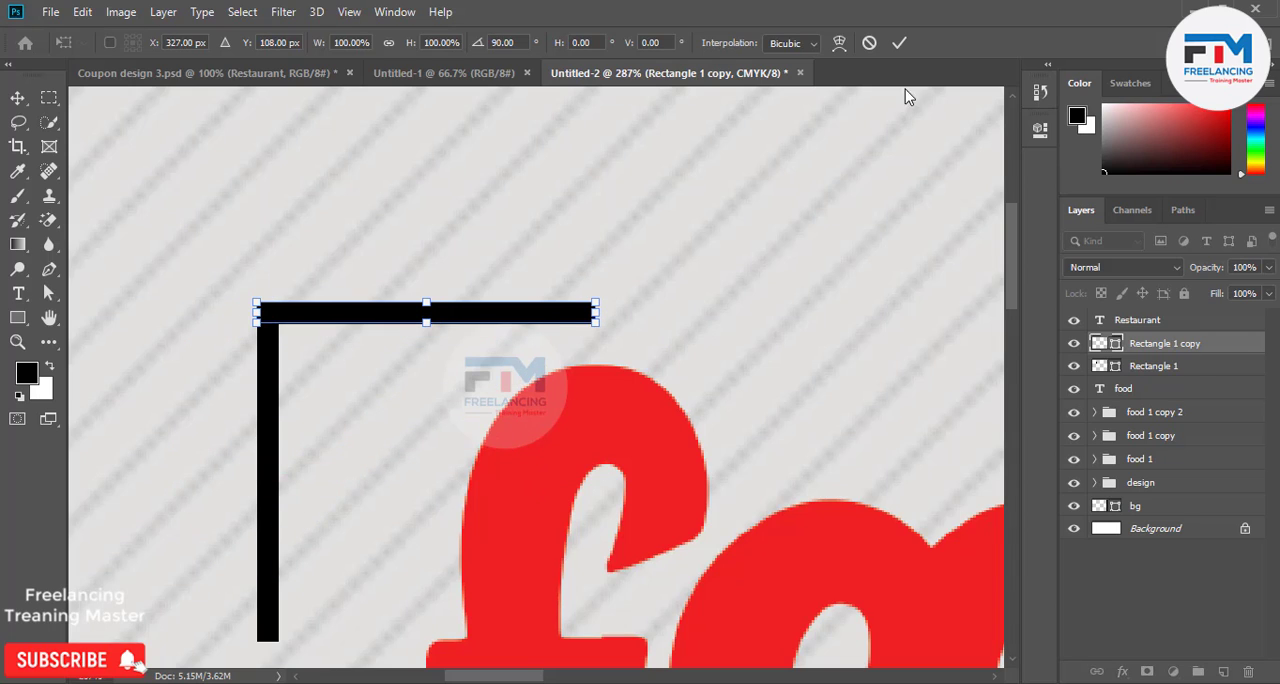
pyautogui.click(899, 42)
# Select both bars of the corner bracket and move them together closer to the letter f of food.
pyautogui.scroll(-5, 237, 413)
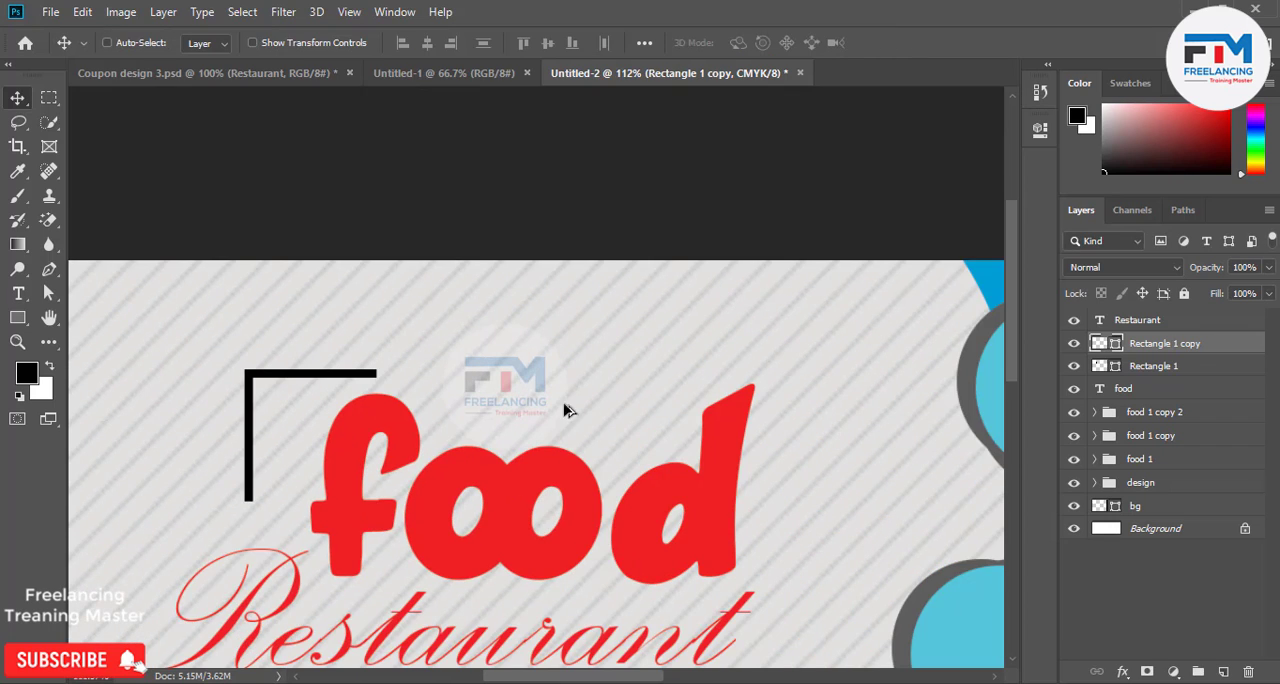
pyautogui.scroll(2, 838, 390)
pyautogui.scroll(-1, 615, 438)
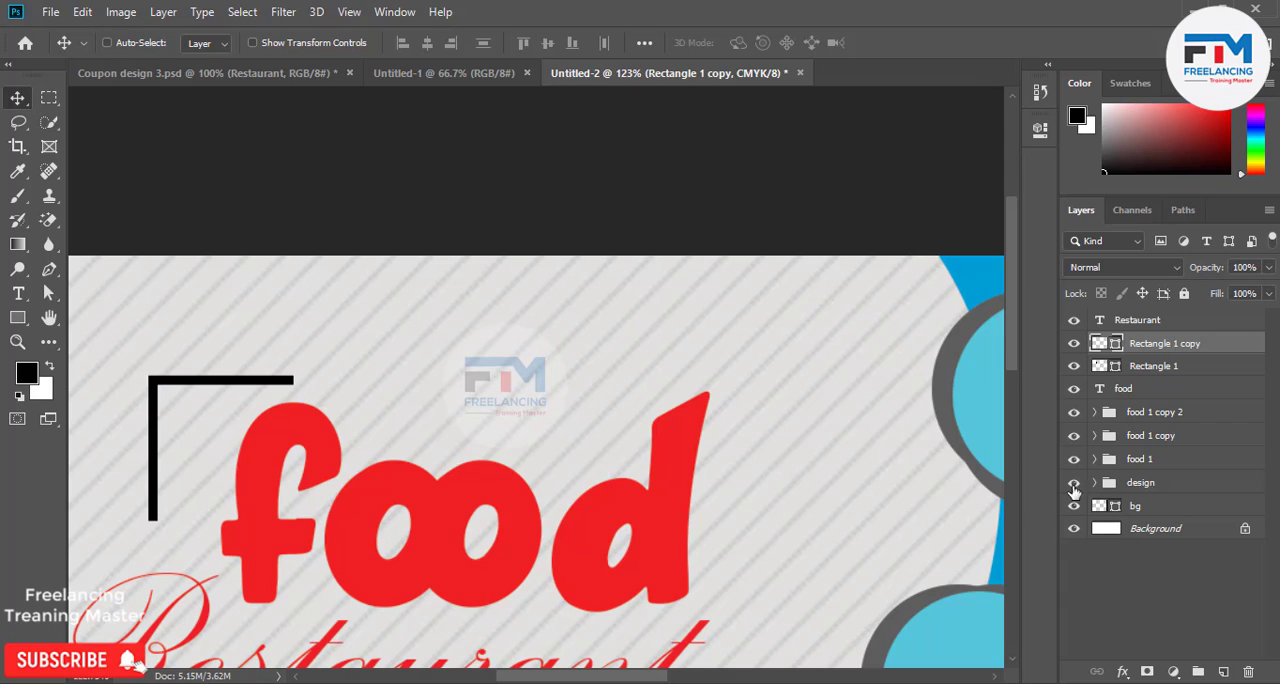
pyautogui.press('ctrl')
pyautogui.keyDown('ctrl'); pyautogui.click(1157, 374); pyautogui.keyUp('ctrl')
pyautogui.moveTo(312, 458); pyautogui.dragTo(332, 434)
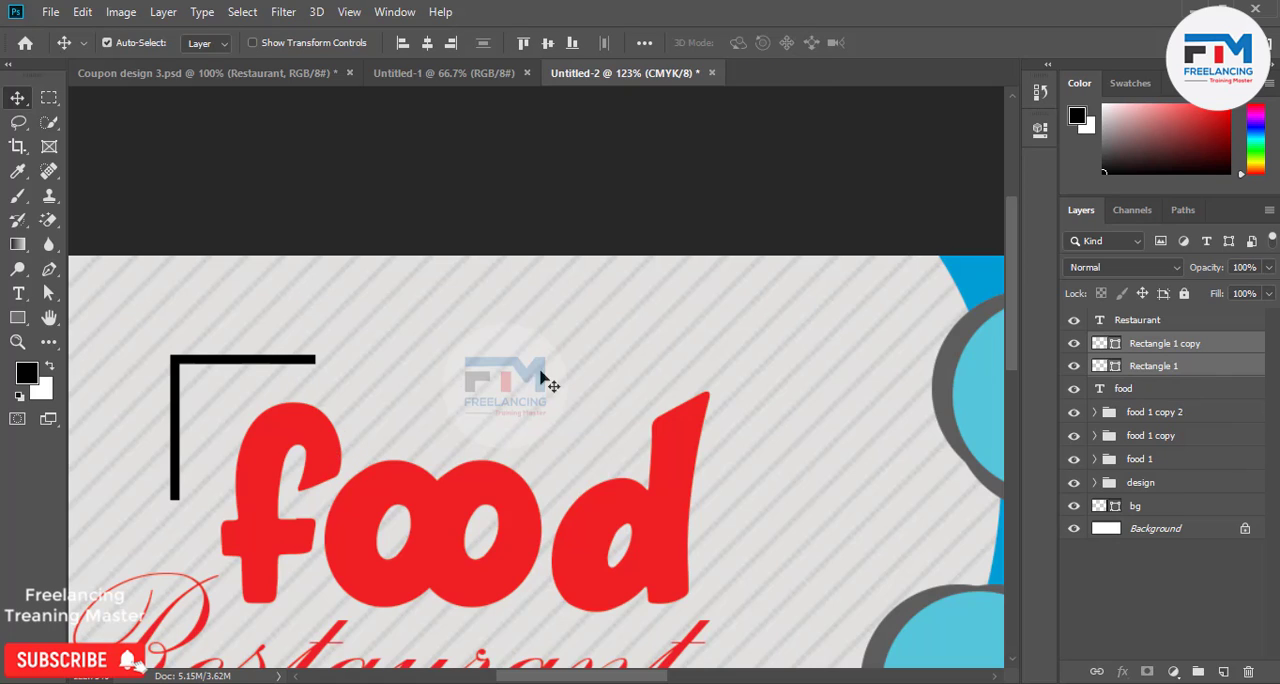
# Duplicate both bars of the corner bracket, flip the copy horizontally and place it around the upper corner of the letter d.
pyautogui.doubleClick(1101, 366)
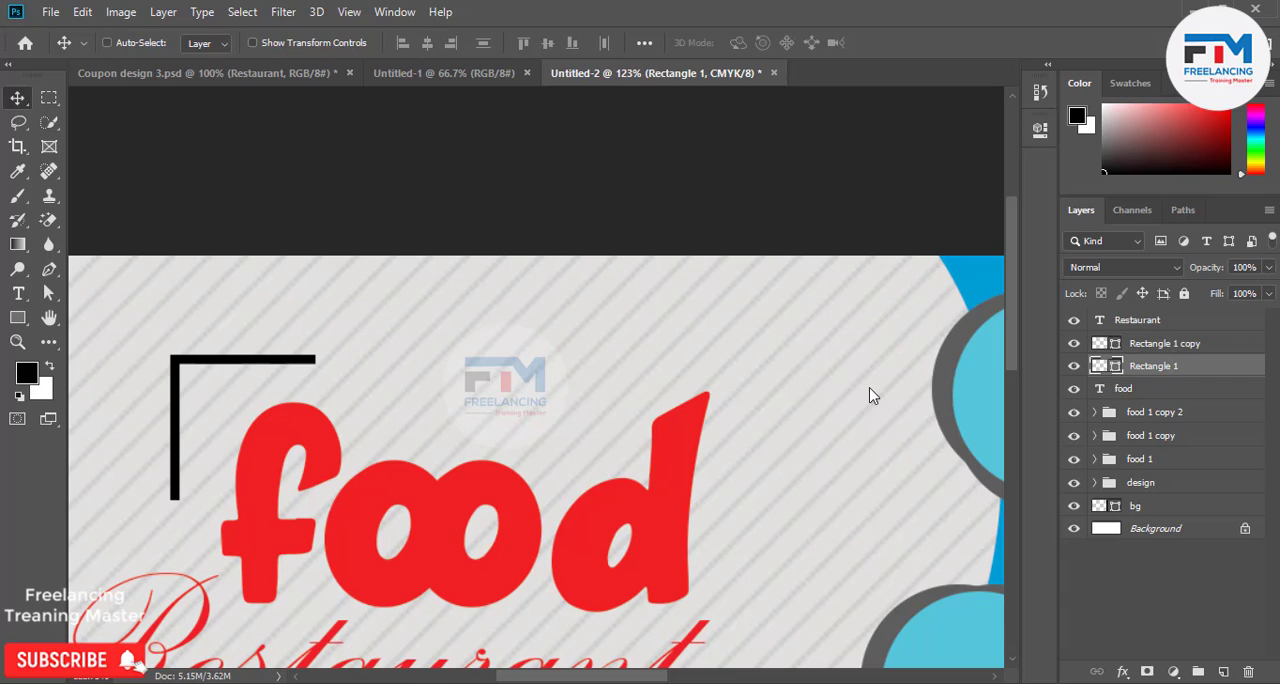
pyautogui.click(1209, 211)
pyautogui.keyDown('shift'); pyautogui.click(1183, 345); pyautogui.keyUp('shift')
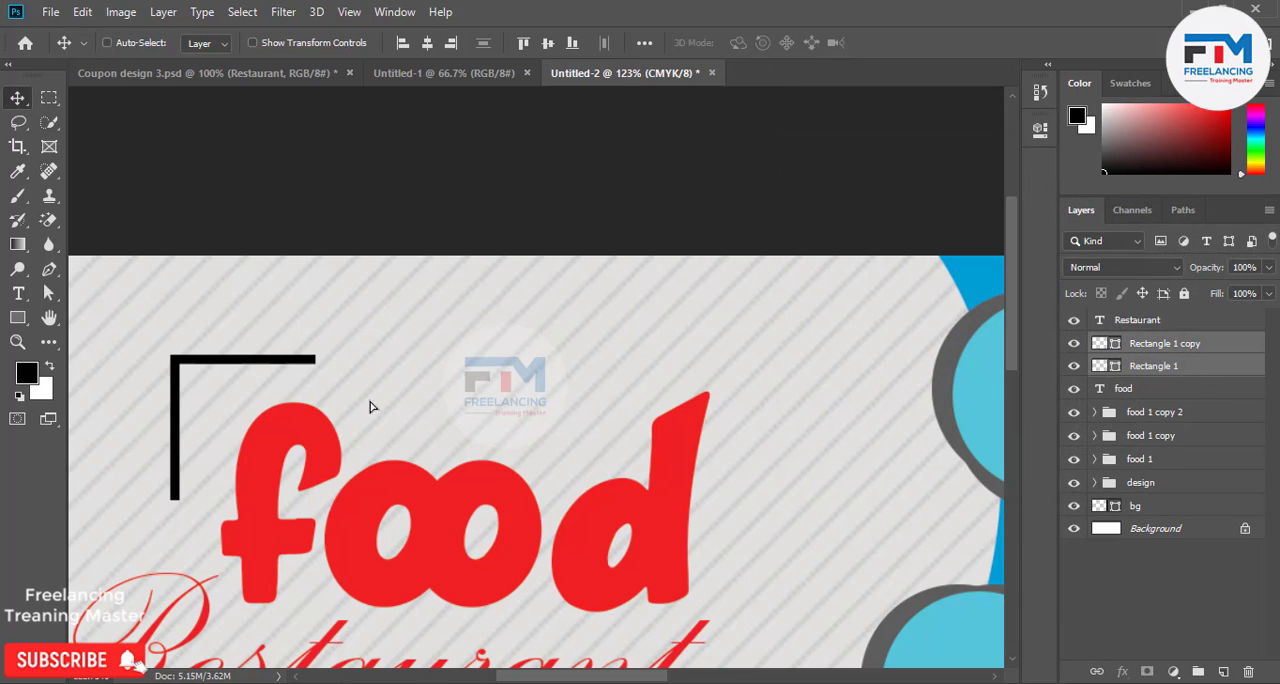
pyautogui.keyDown('alt'); pyautogui.moveTo(369, 407); pyautogui.dragTo(887, 413); pyautogui.keyUp('alt')
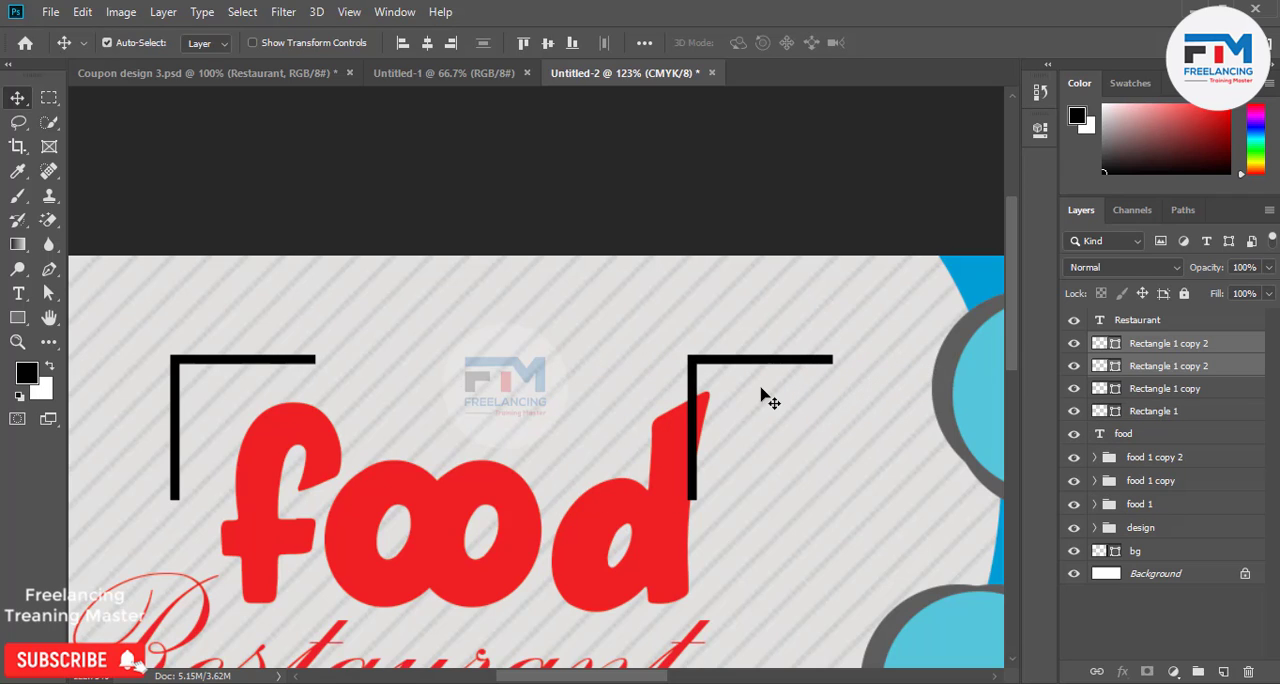
pyautogui.hotkey('ctrl', 't')
pyautogui.rightClick(760, 394)
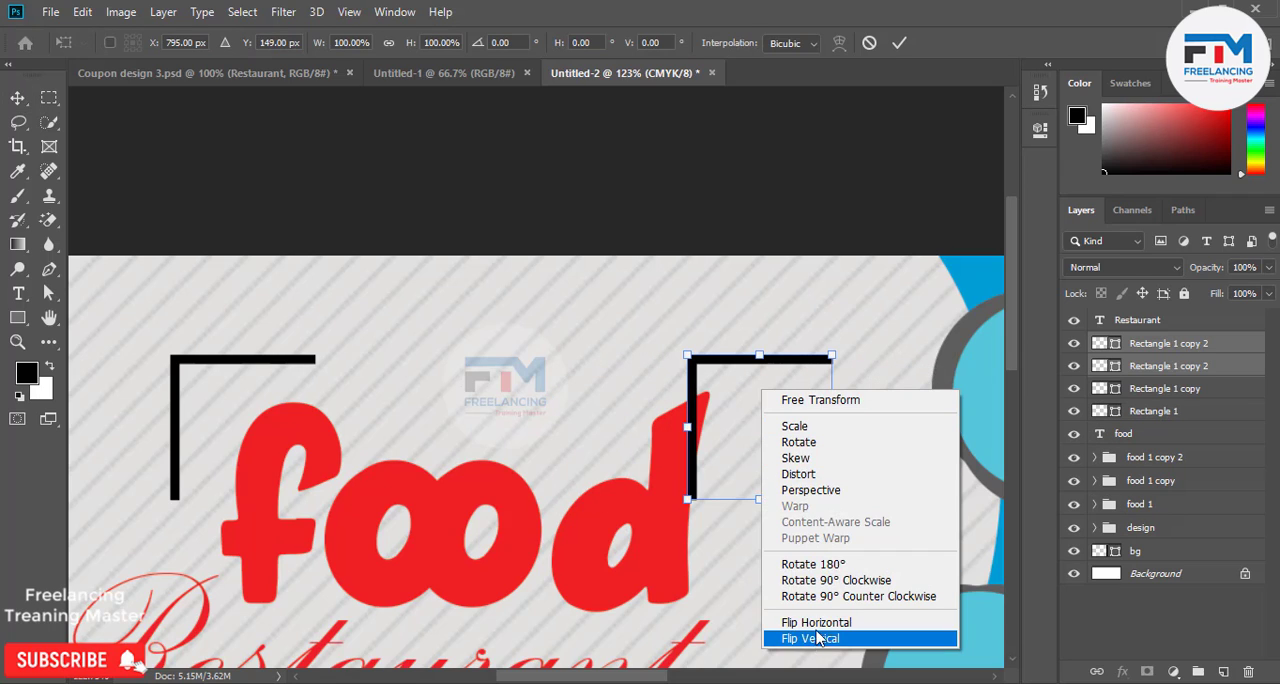
pyautogui.click(820, 622)
pyautogui.moveTo(827, 466); pyautogui.dragTo(762, 462)
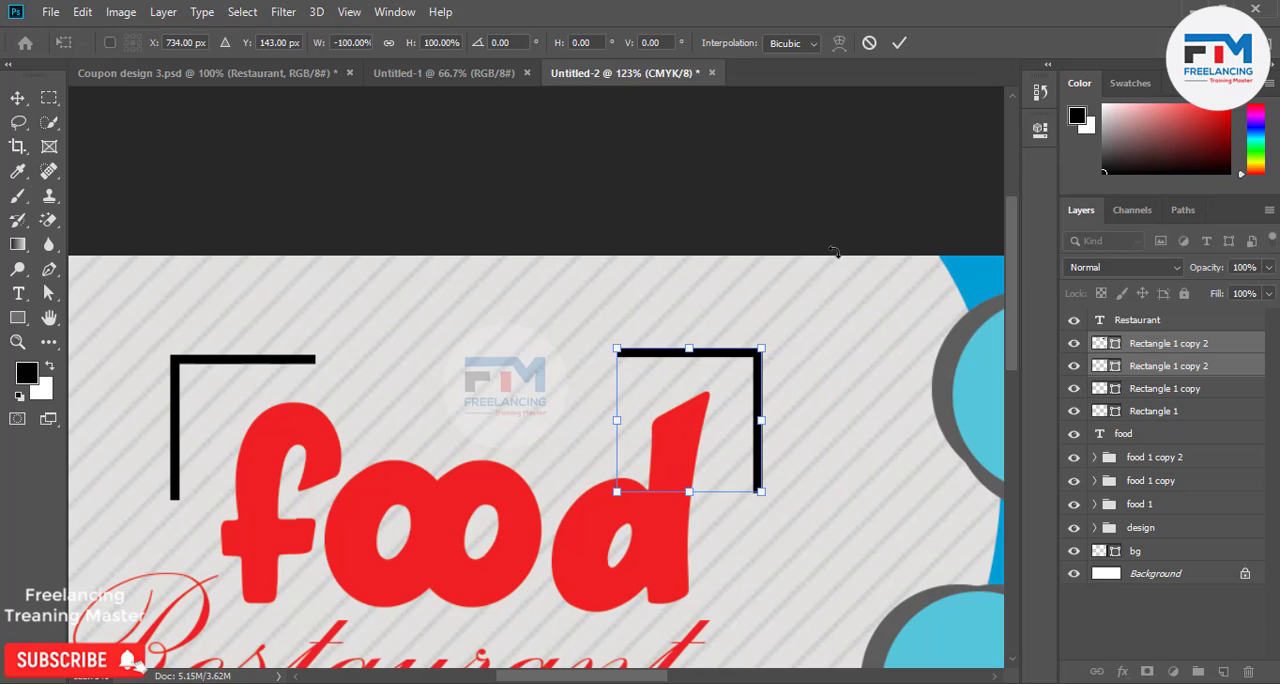
pyautogui.click(899, 42)
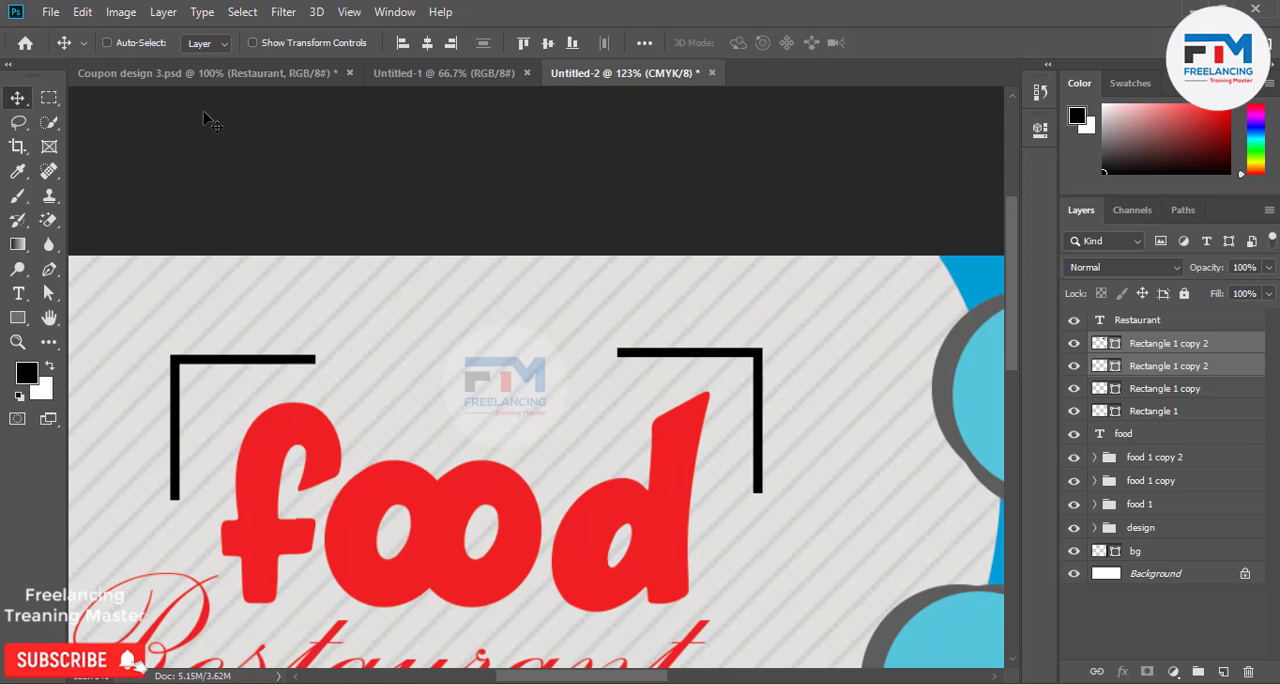
# Align the flipped bracket's height with the original bracket using a temporary horizontal guide, and remove the guide.
pyautogui.hotkey('ctrl', 'r')
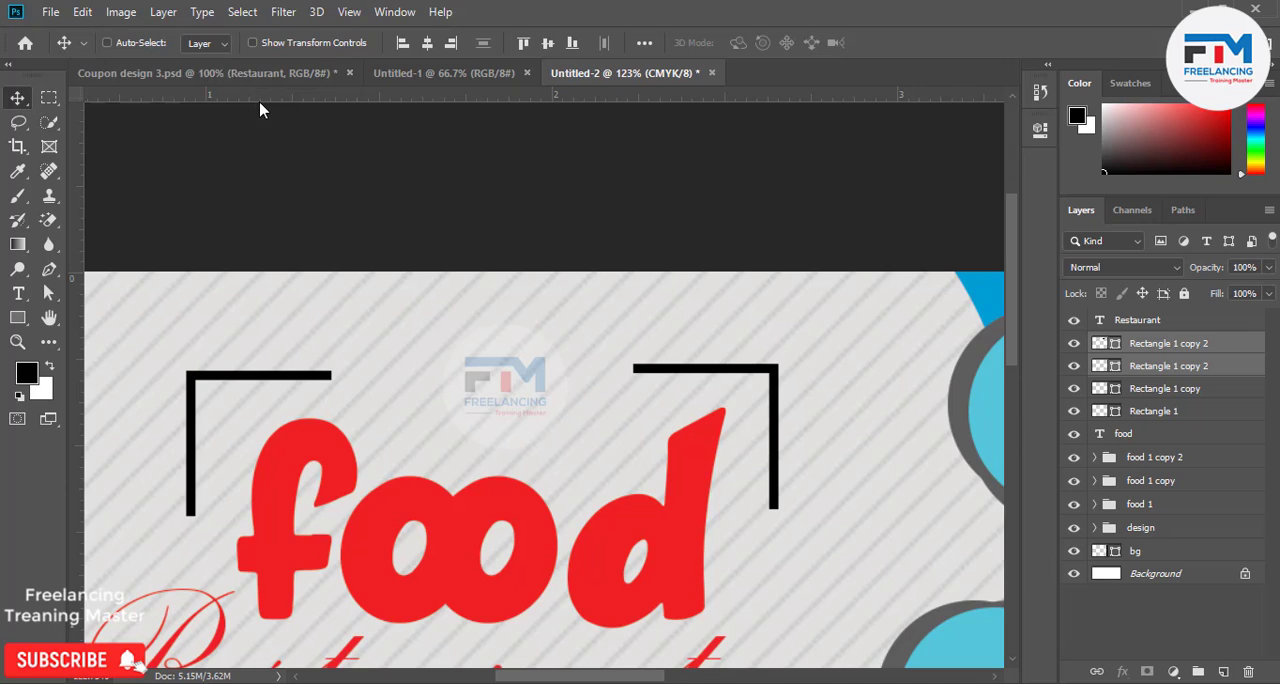
pyautogui.moveTo(260, 97); pyautogui.dragTo(285, 368)
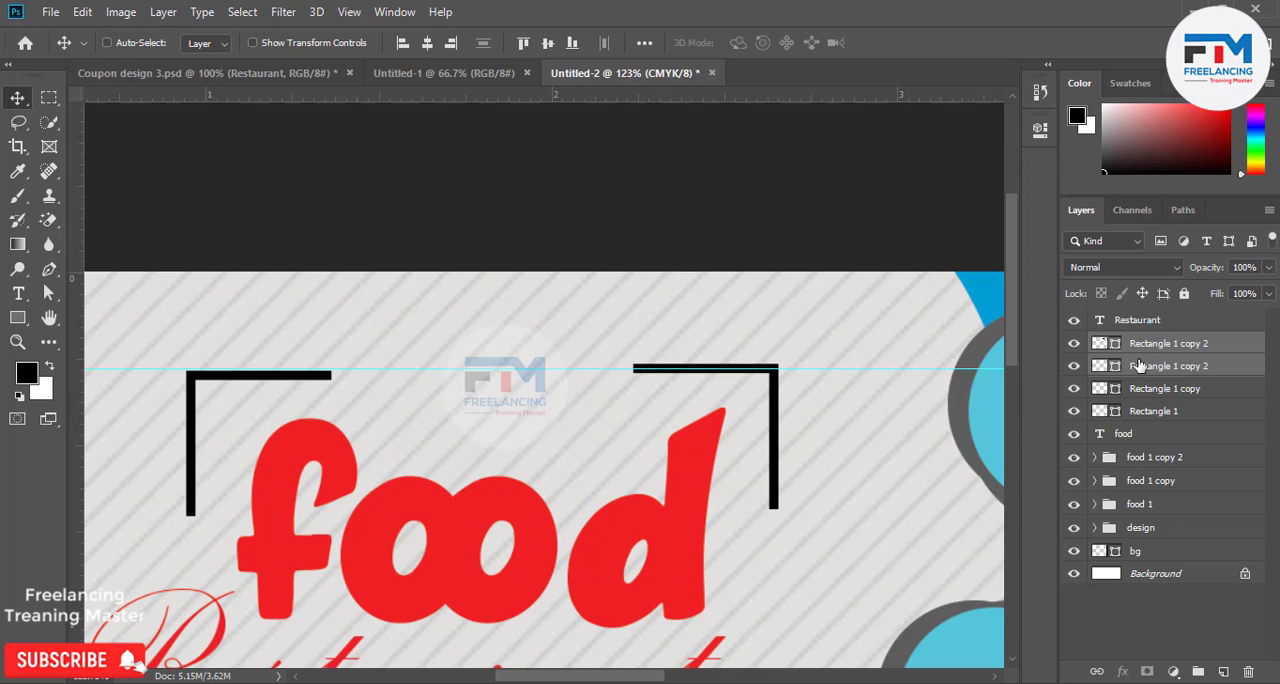
pyautogui.press('Down')
pyautogui.press('Down')
pyautogui.press('Down')
pyautogui.press('Down')
pyautogui.press('Down')
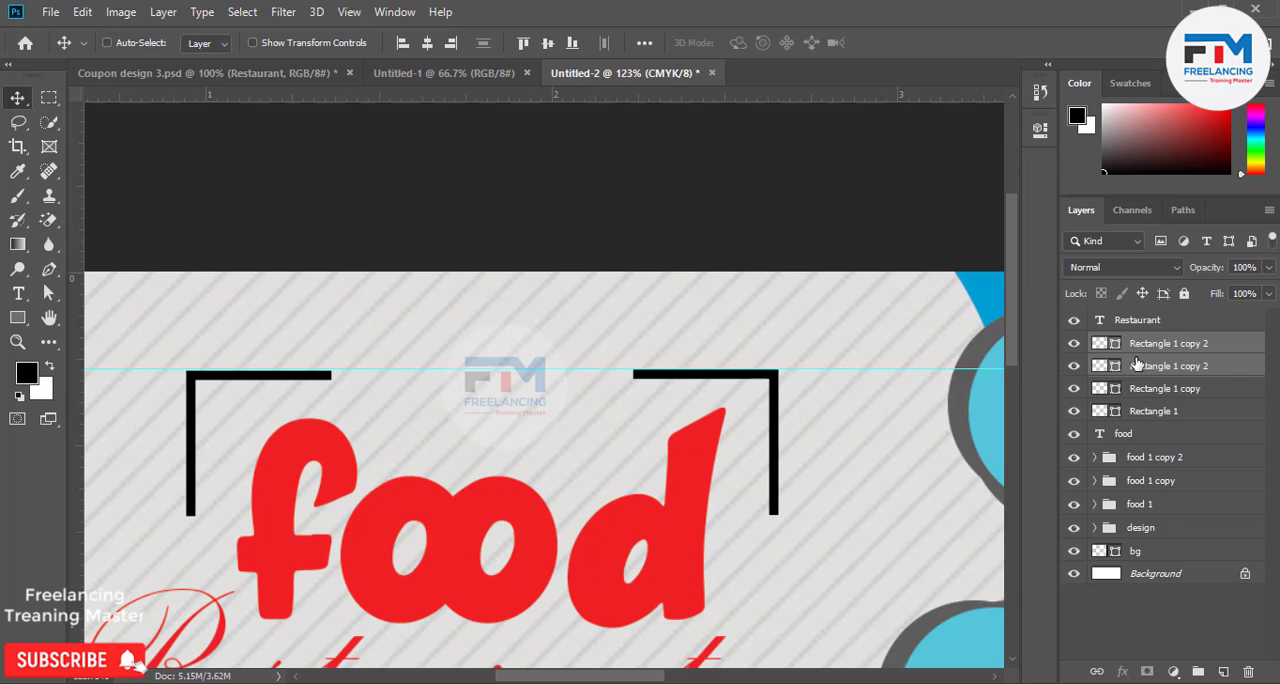
pyautogui.press('Down')
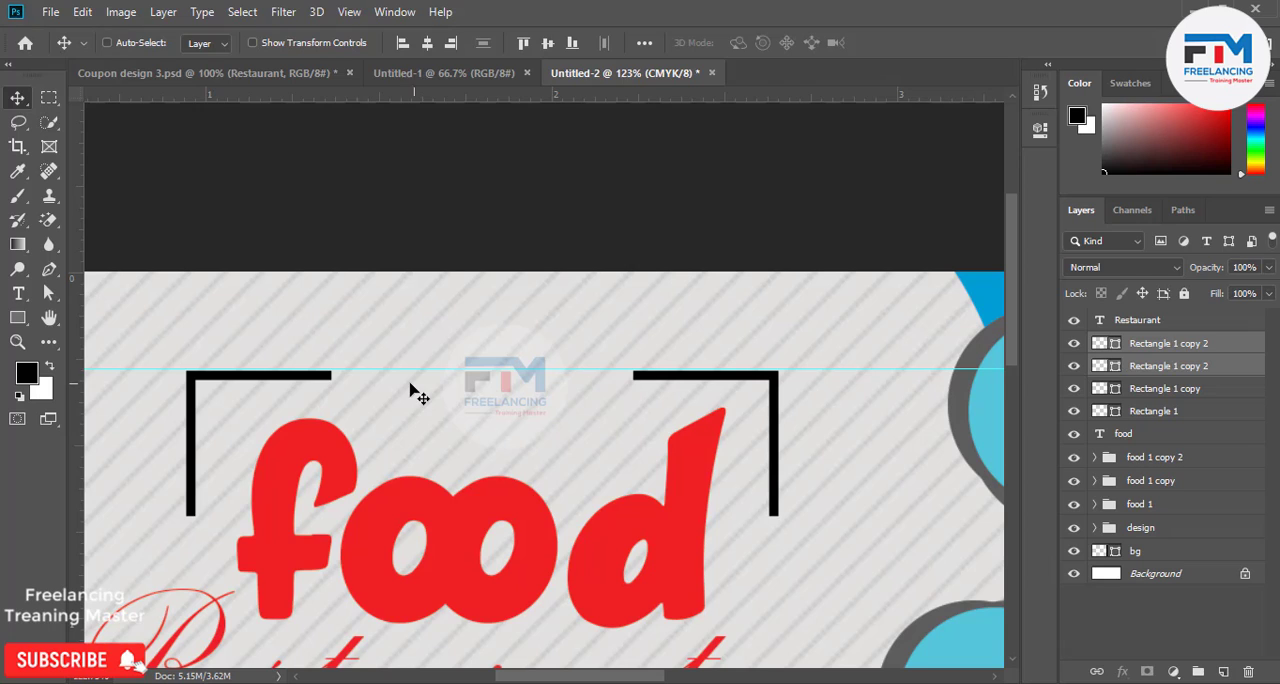
pyautogui.moveTo(440, 367); pyautogui.dragTo(421, 48)
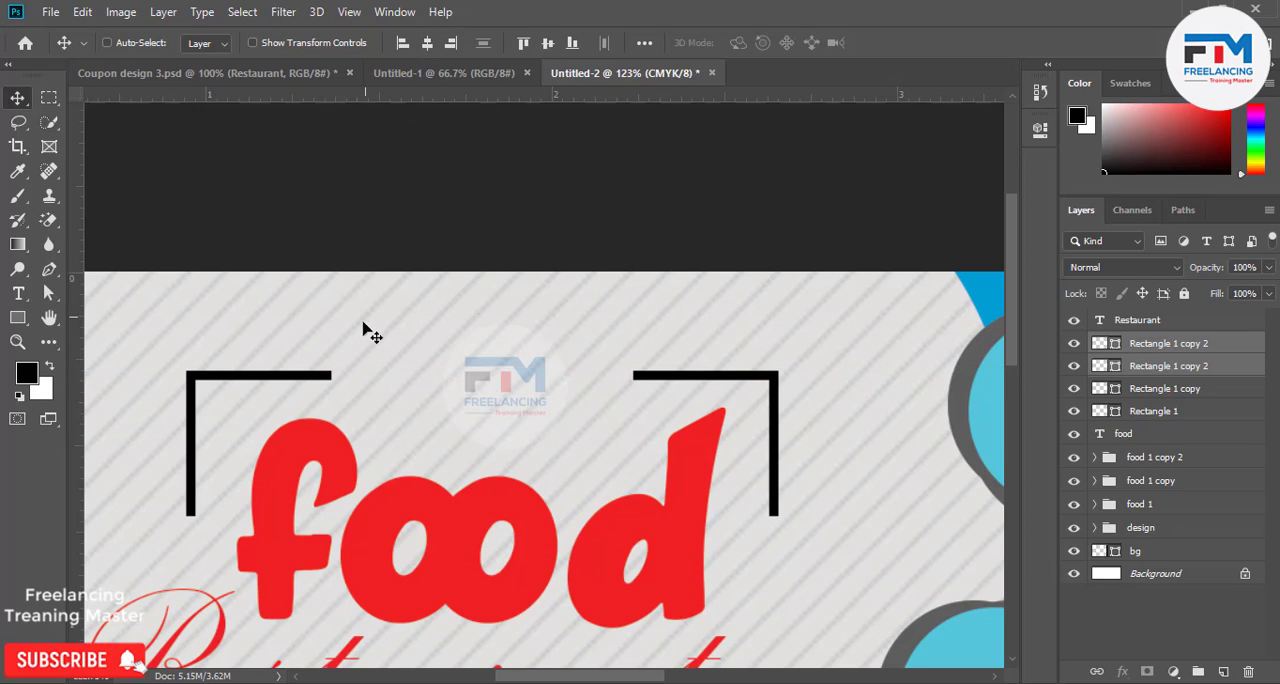
# Draw a black star about 35 x 33 px with the Custom Shape tool above the food text and move it up between the brackets.
pyautogui.click(16, 318)
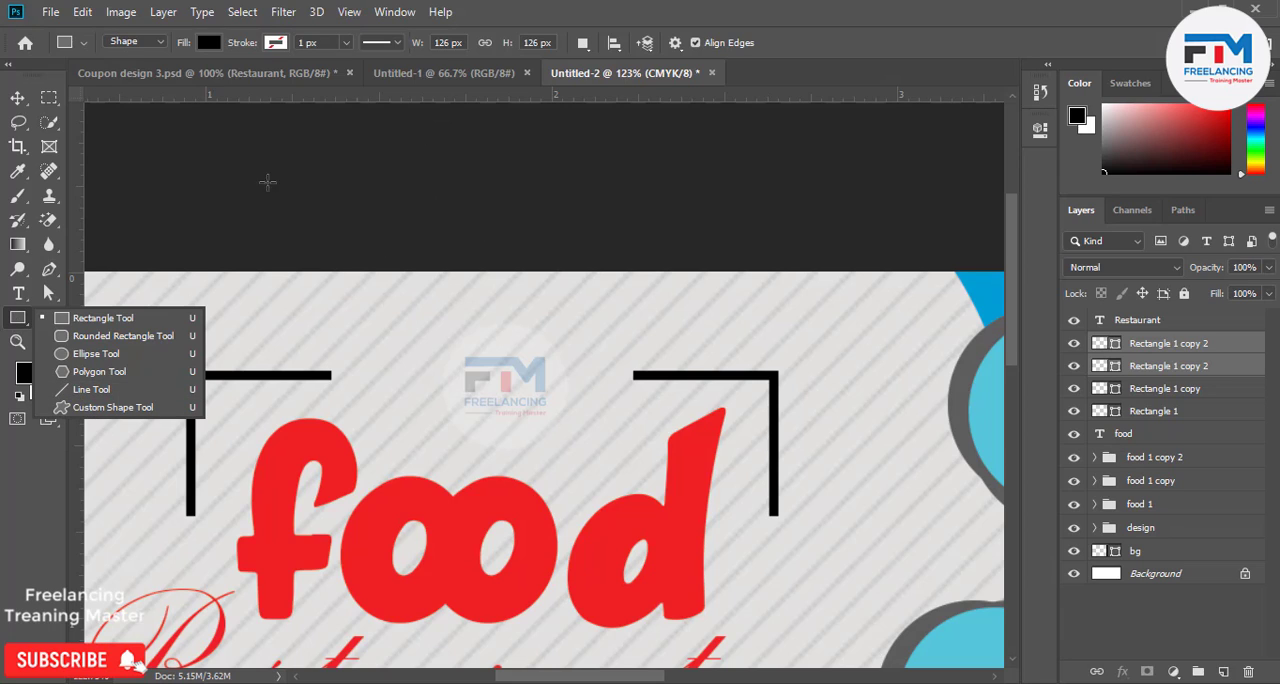
pyautogui.click(17, 97)
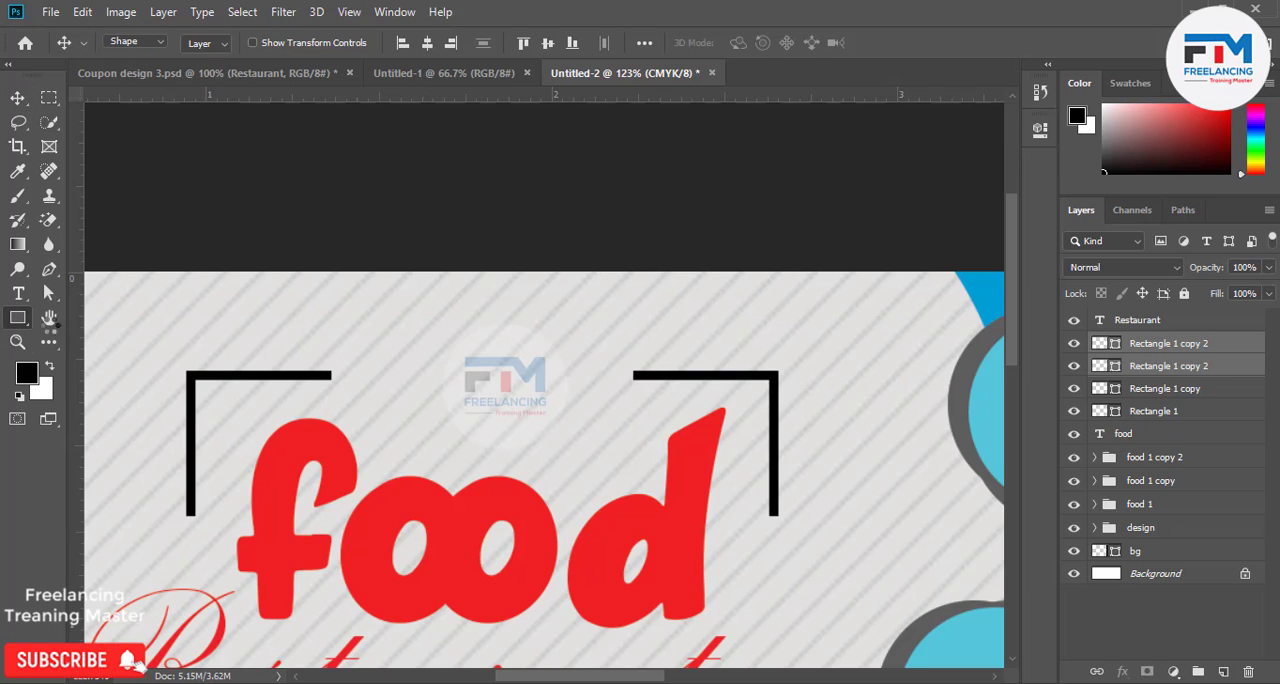
pyautogui.click(17, 317)
pyautogui.rightClick(17, 317)
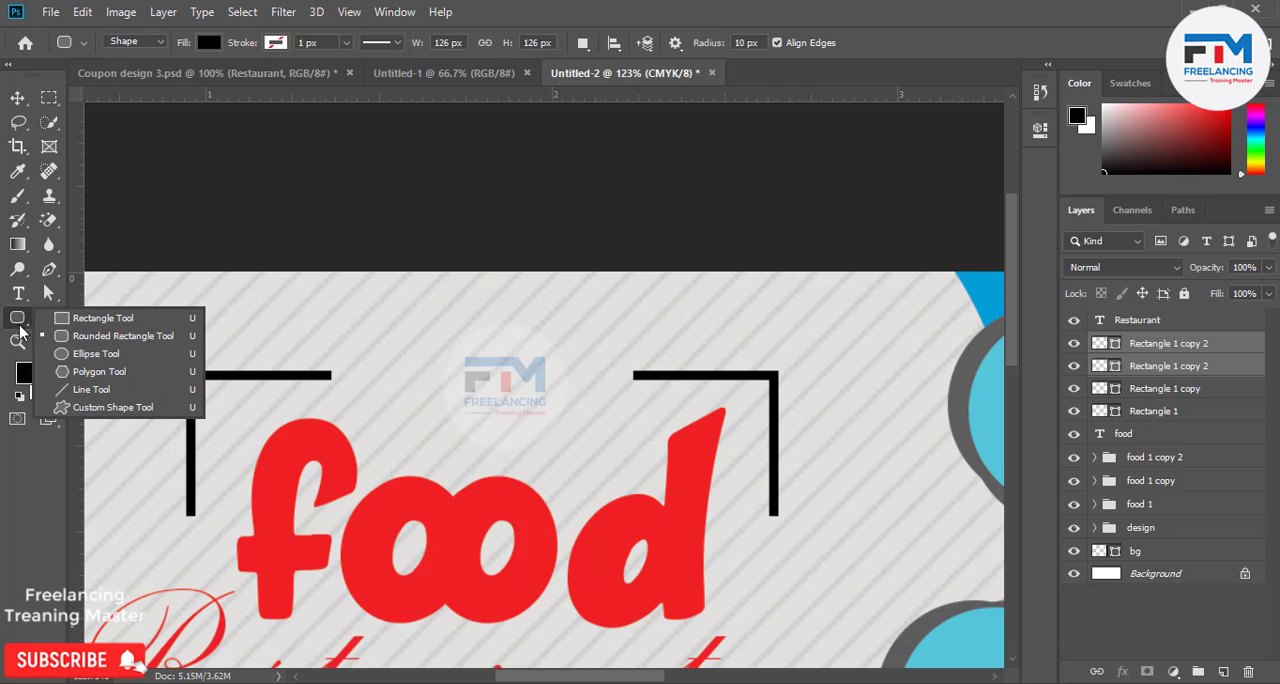
pyautogui.click(110, 407)
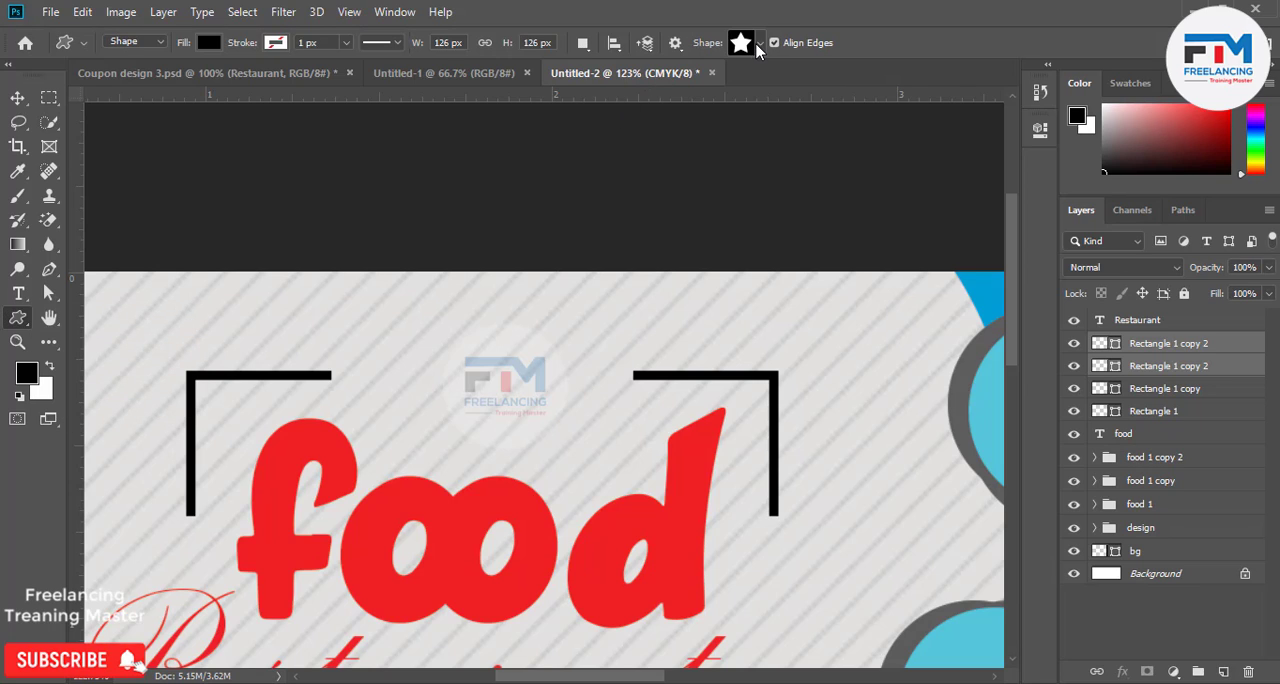
pyautogui.click(759, 44)
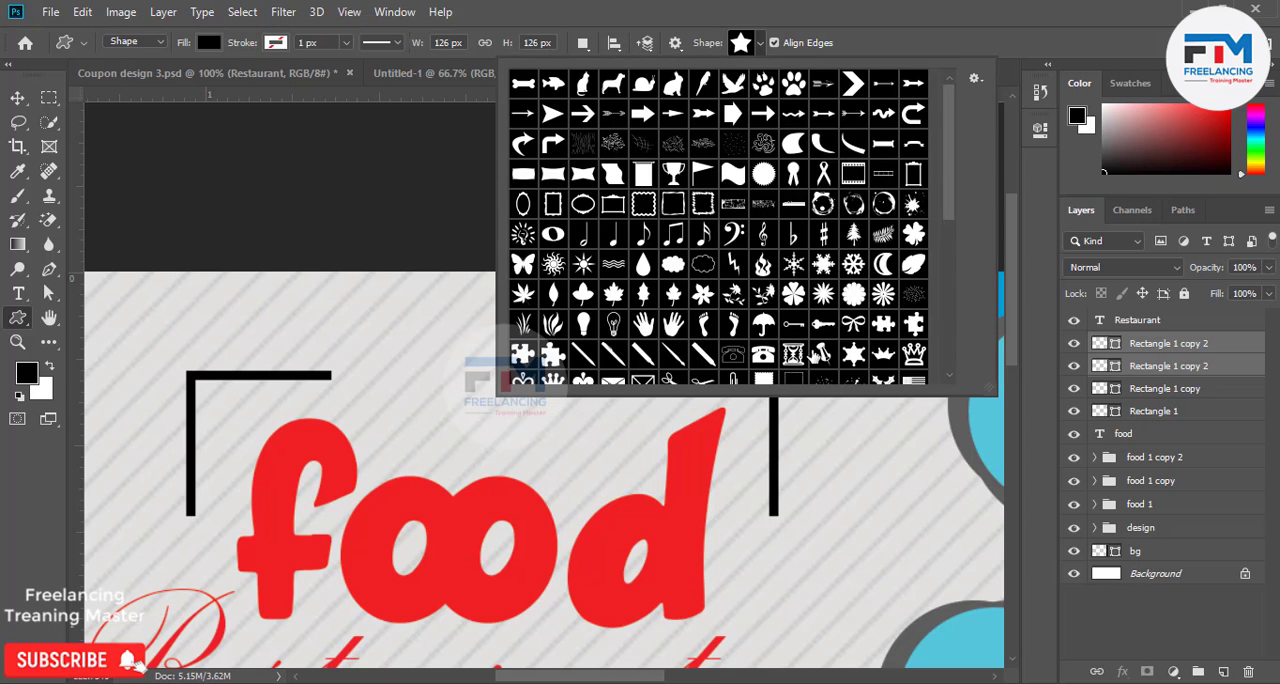
pyautogui.scroll(-5, 735, 152)
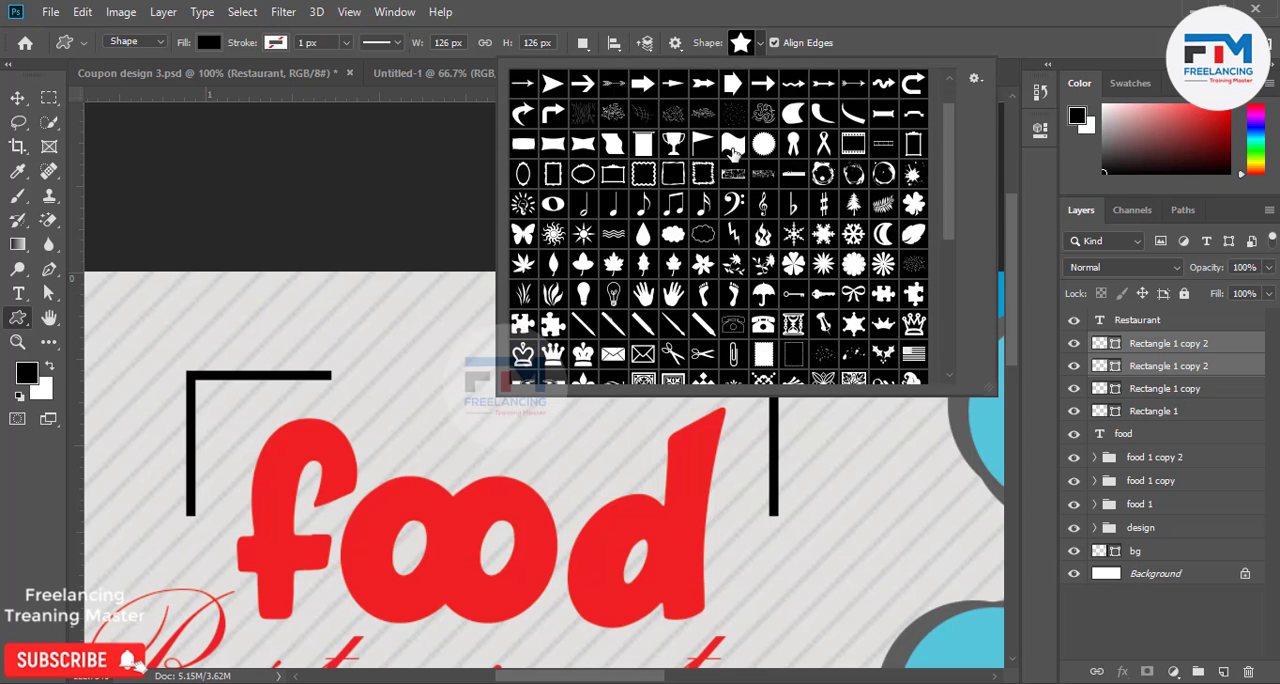
pyautogui.scroll(-1, 810, 215)
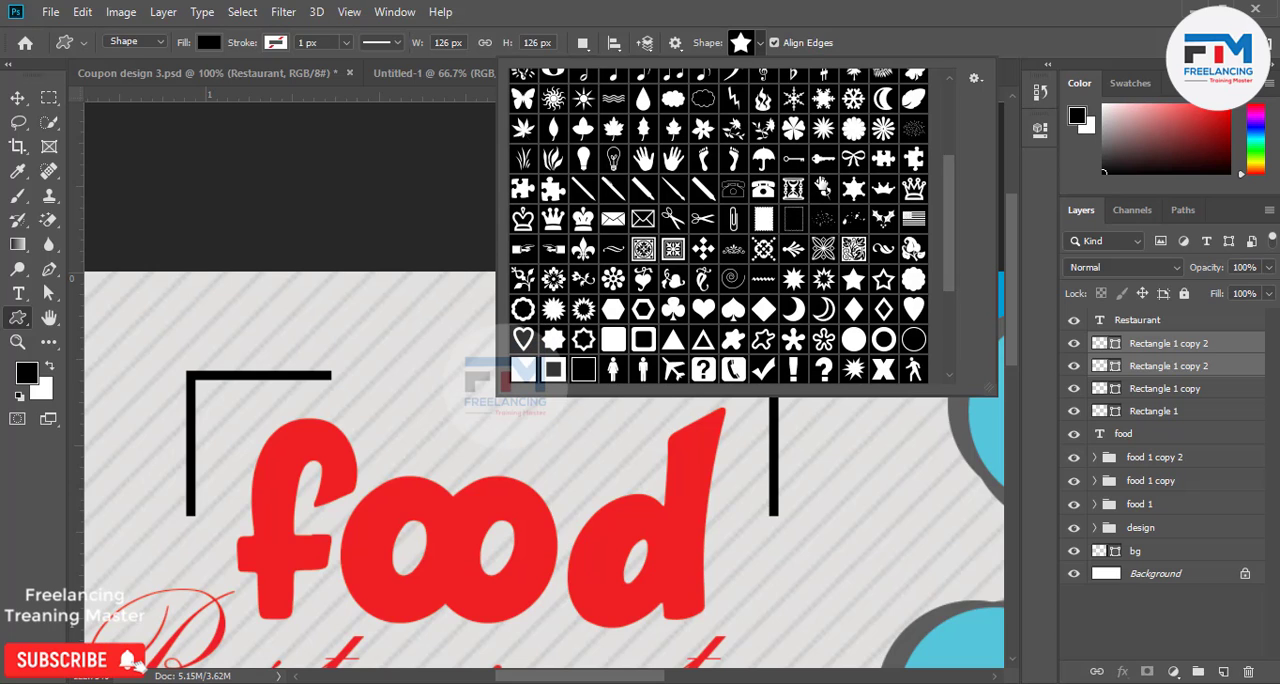
pyautogui.scroll(-4, 853, 234)
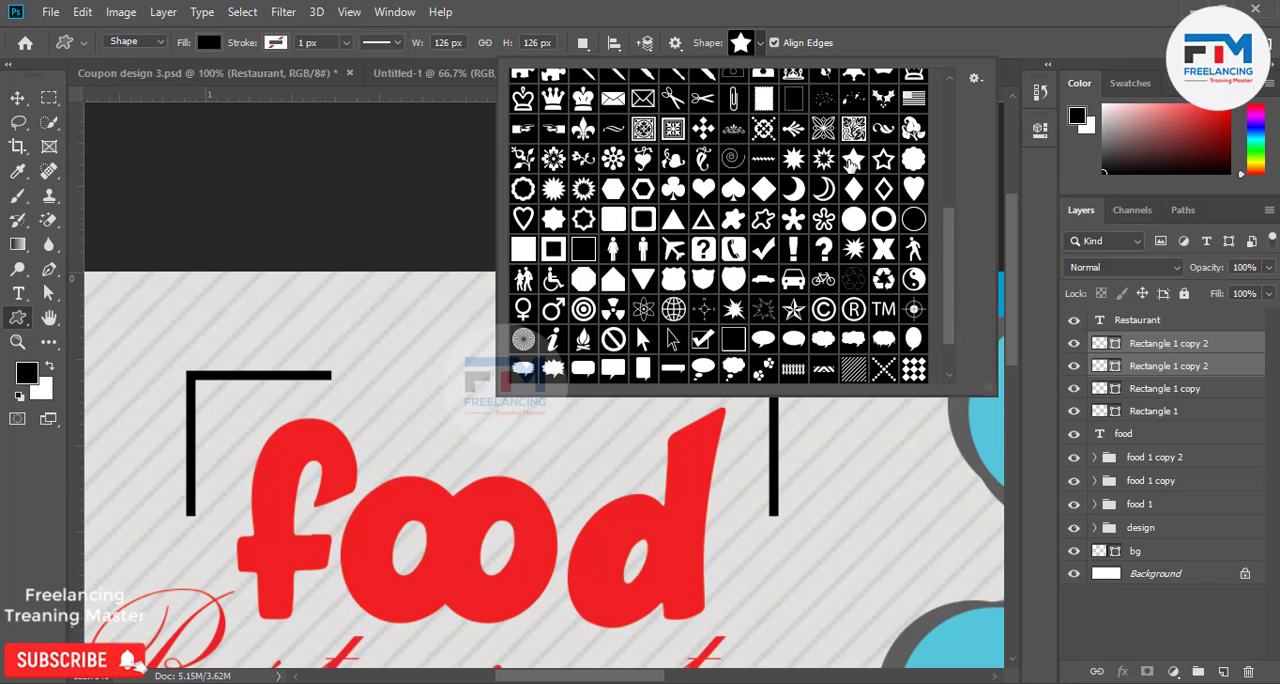
pyautogui.click(390, 365)
pyautogui.moveTo(452, 395); pyautogui.dragTo(475, 443)
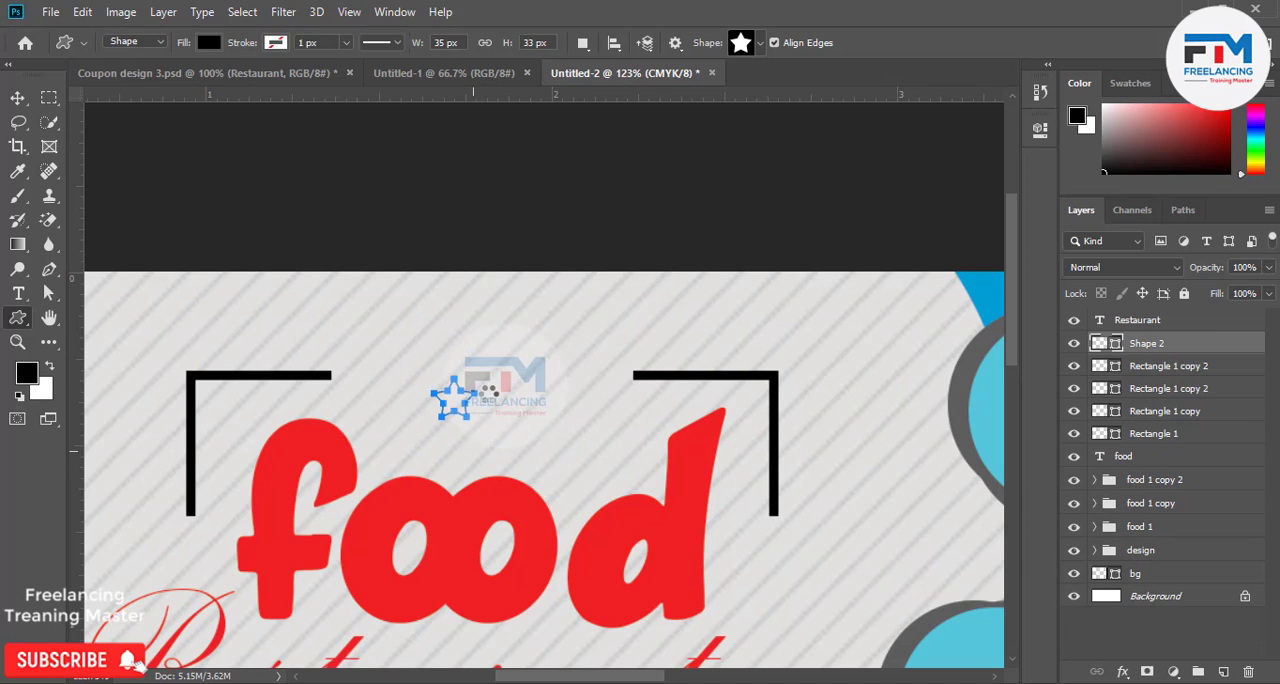
pyautogui.click(17, 98)
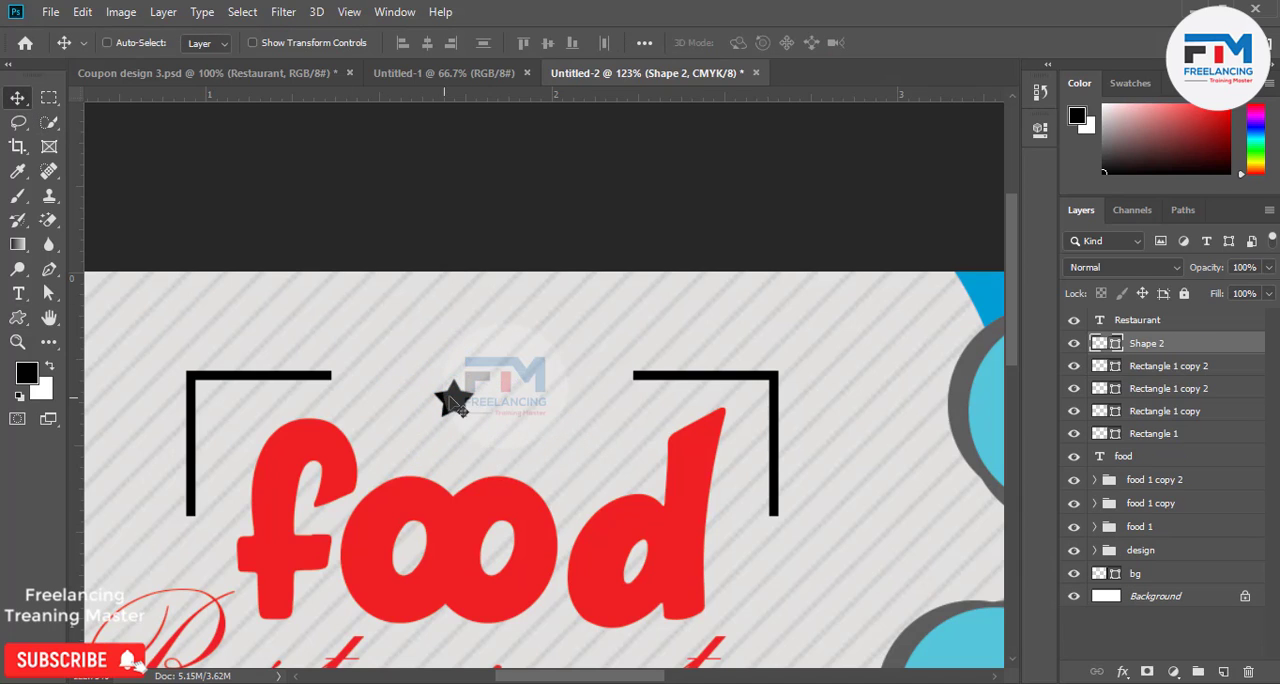
pyautogui.moveTo(457, 401); pyautogui.dragTo(387, 369)
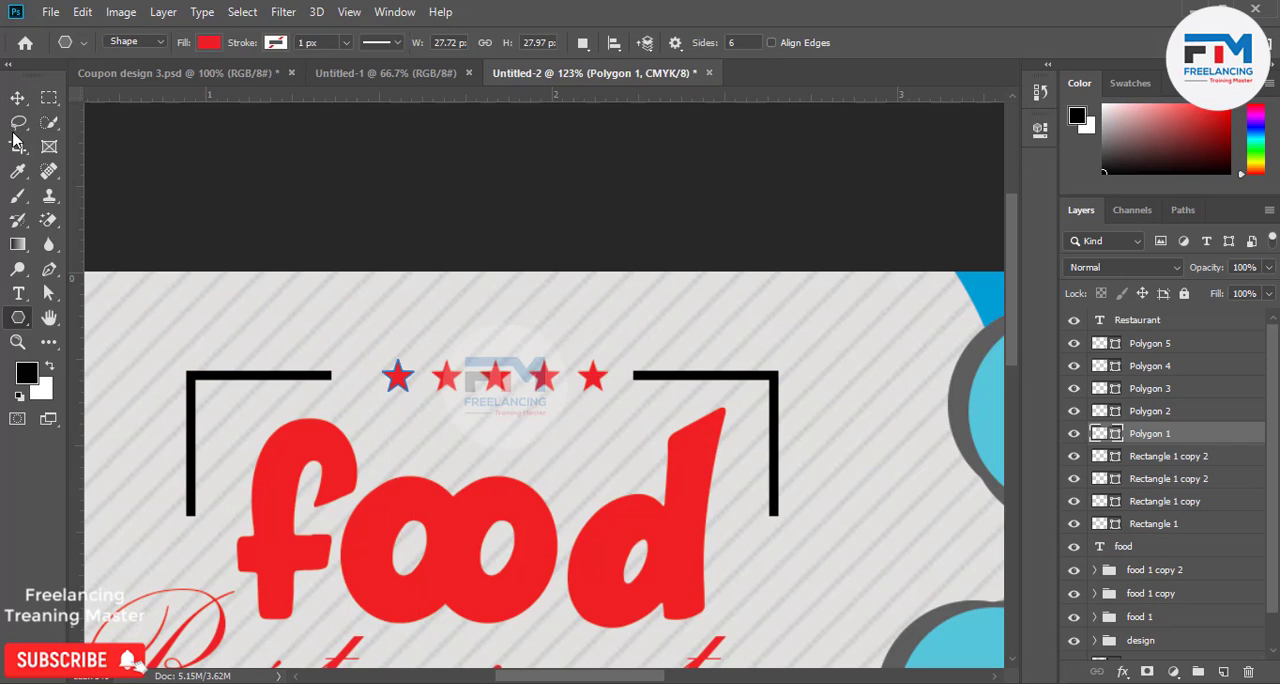
# Group the five red star layers, Polygon 1 to Polygon 5, and centre the row between the two brackets.
pyautogui.click(17, 98)
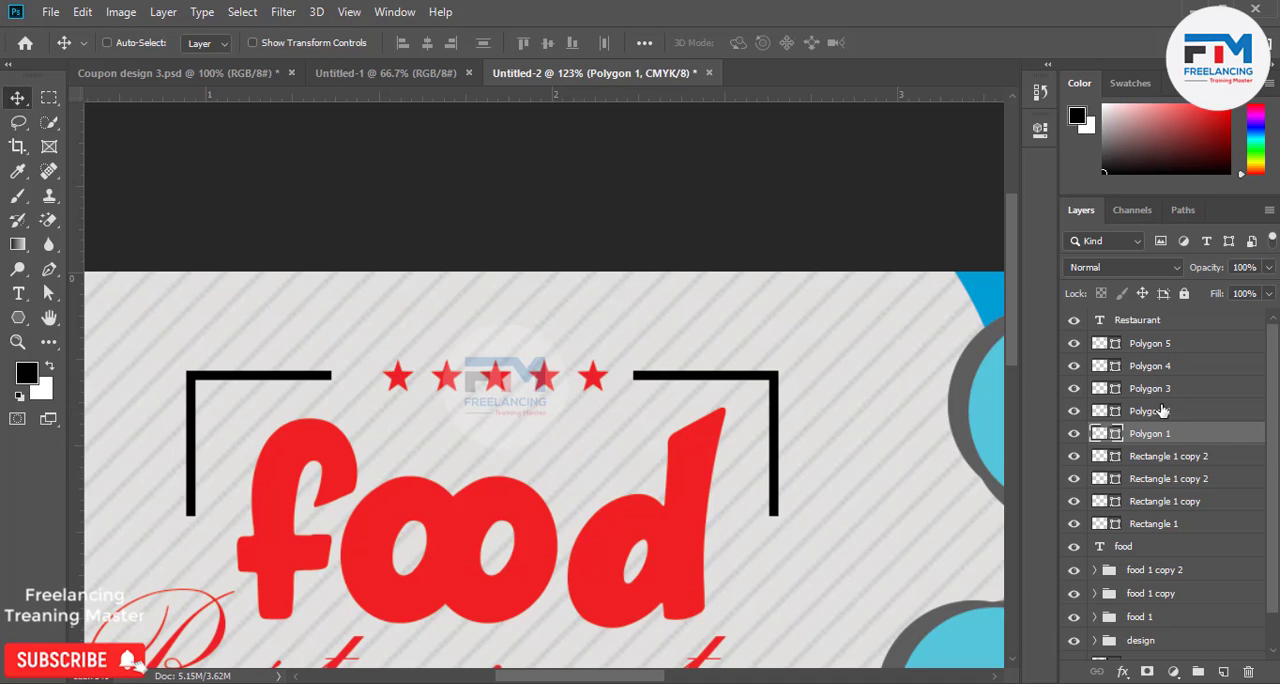
pyautogui.keyDown('shift'); pyautogui.click(1165, 344); pyautogui.keyUp('shift')
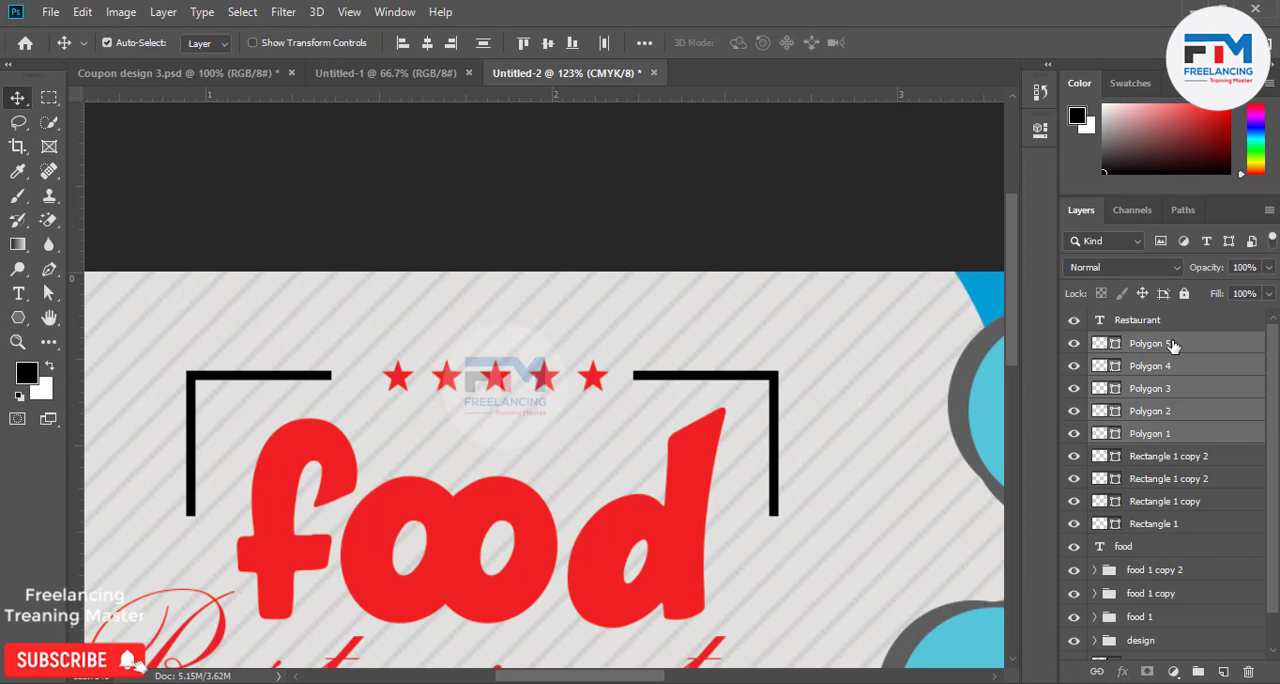
pyautogui.hotkey('ctrl', 'g')
pyautogui.moveTo(603, 409); pyautogui.dragTo(593, 409)
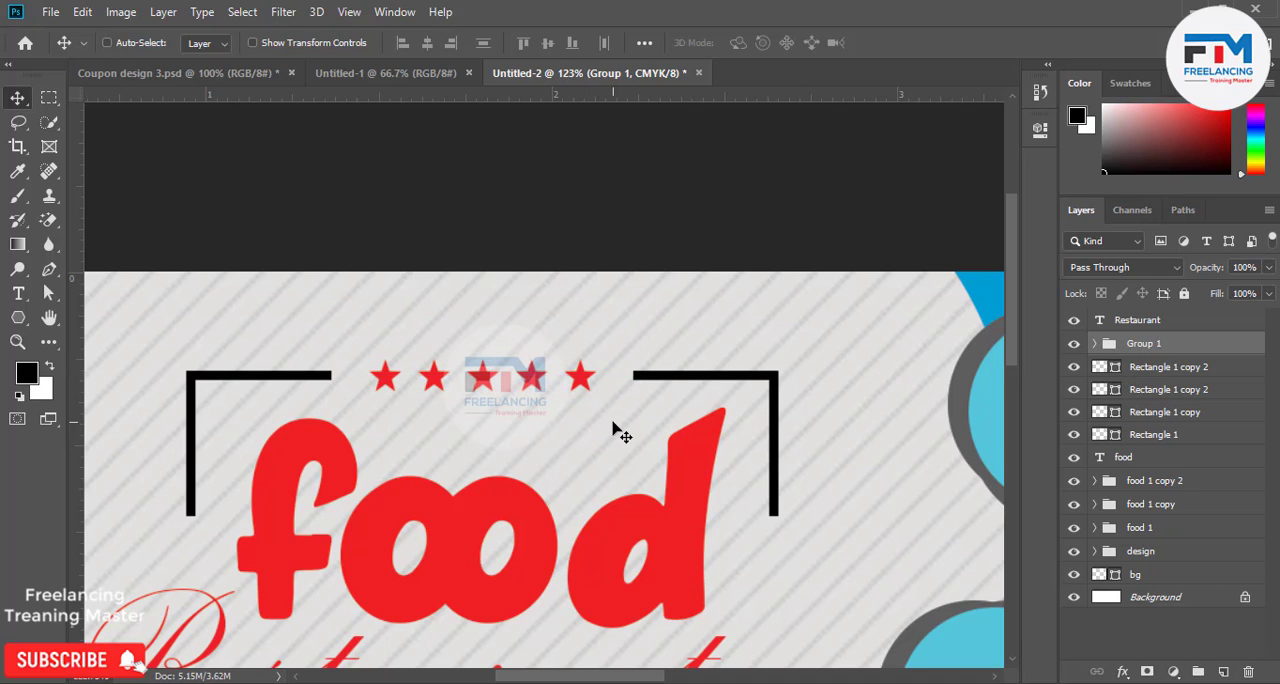
# Duplicate both bars of the corner bracket around the letter d straight down to the end of the Restaurant text.
pyautogui.scroll(-5, 652, 470)
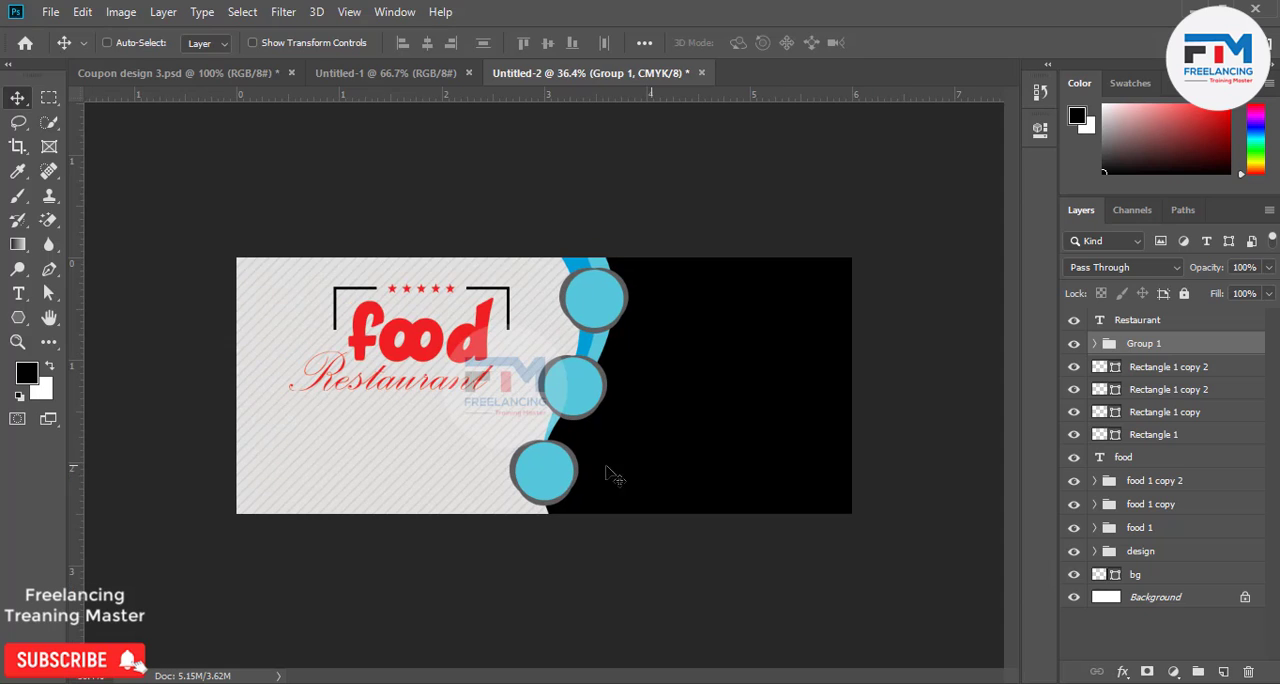
pyautogui.scroll(2, 277, 403)
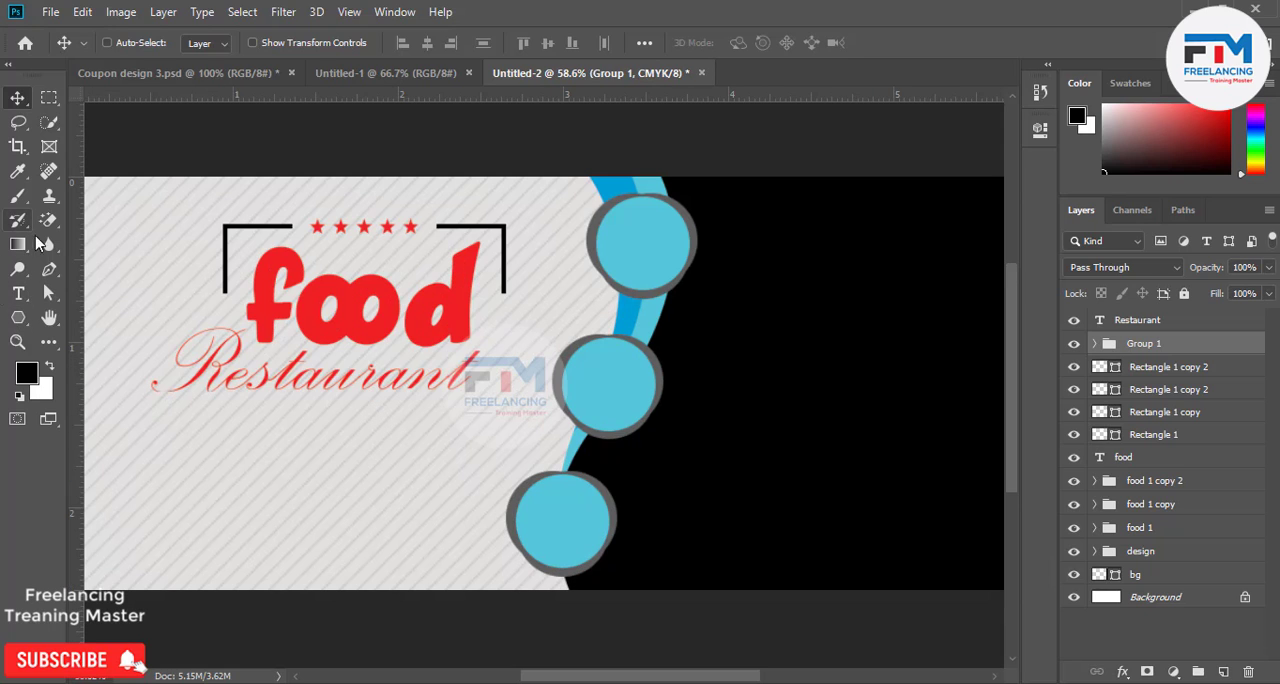
pyautogui.click(1162, 368)
pyautogui.keyDown('shift'); pyautogui.click(1156, 393); pyautogui.keyUp('shift')
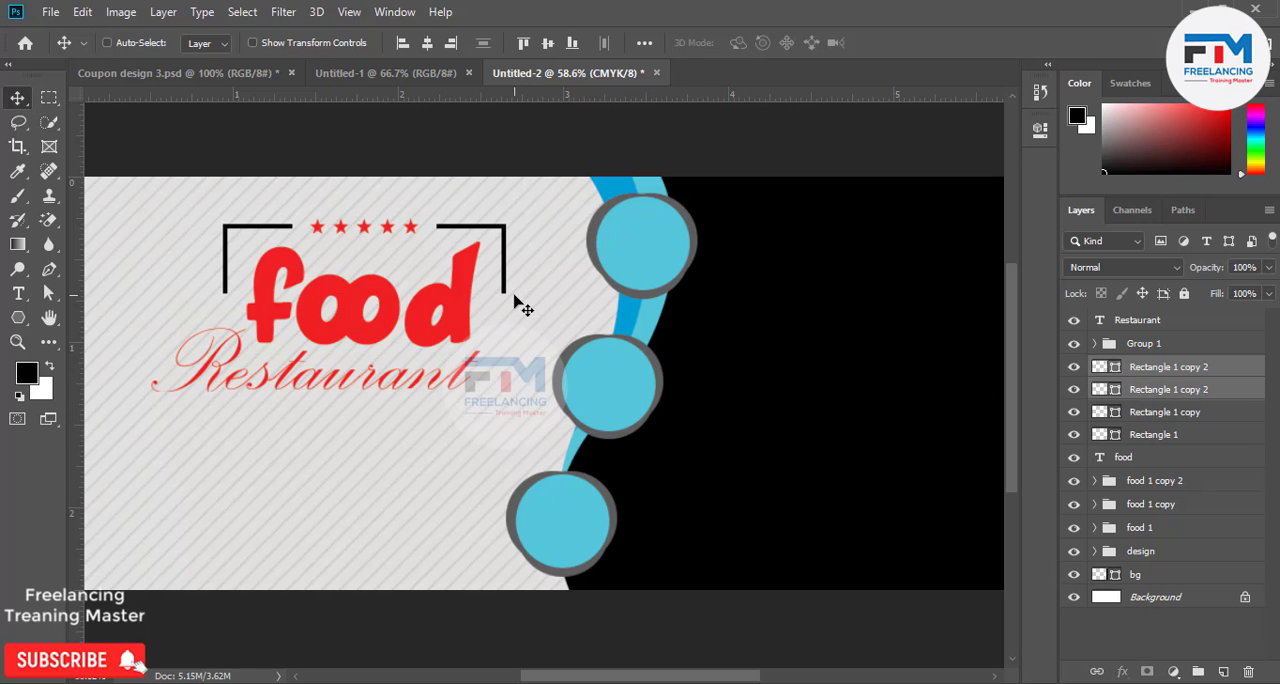
pyautogui.moveTo(486, 288); pyautogui.dragTo(476, 425)
# Flip the copied bracket vertically and move it up so it frames the lower corner at the end of Restaurant.
pyautogui.hotkey('ctrl', 't')
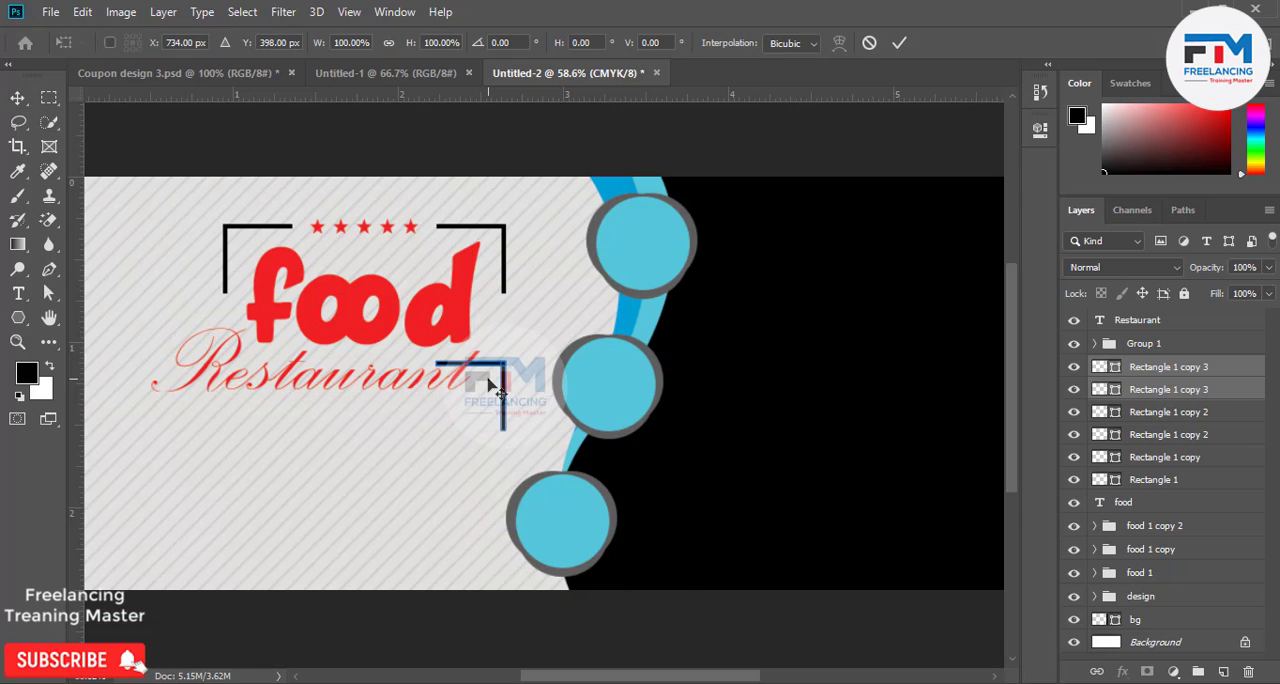
pyautogui.rightClick(497, 390)
pyautogui.click(528, 623)
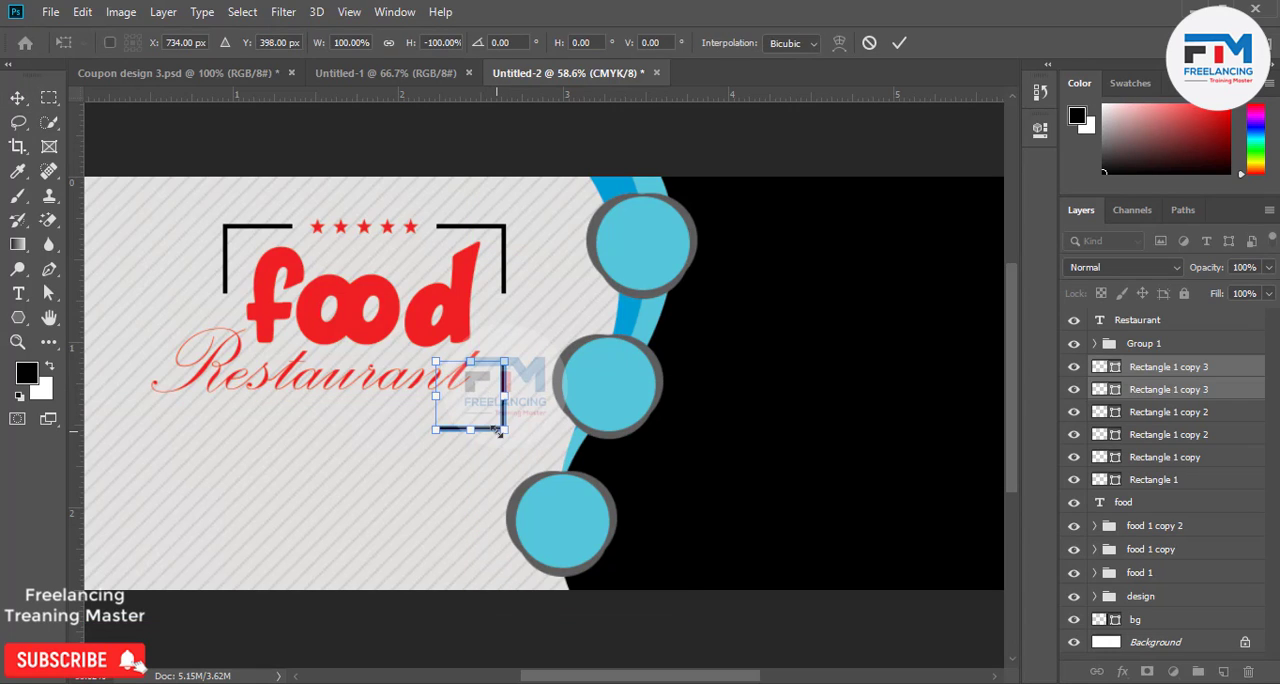
pyautogui.moveTo(497, 430); pyautogui.dragTo(493, 413)
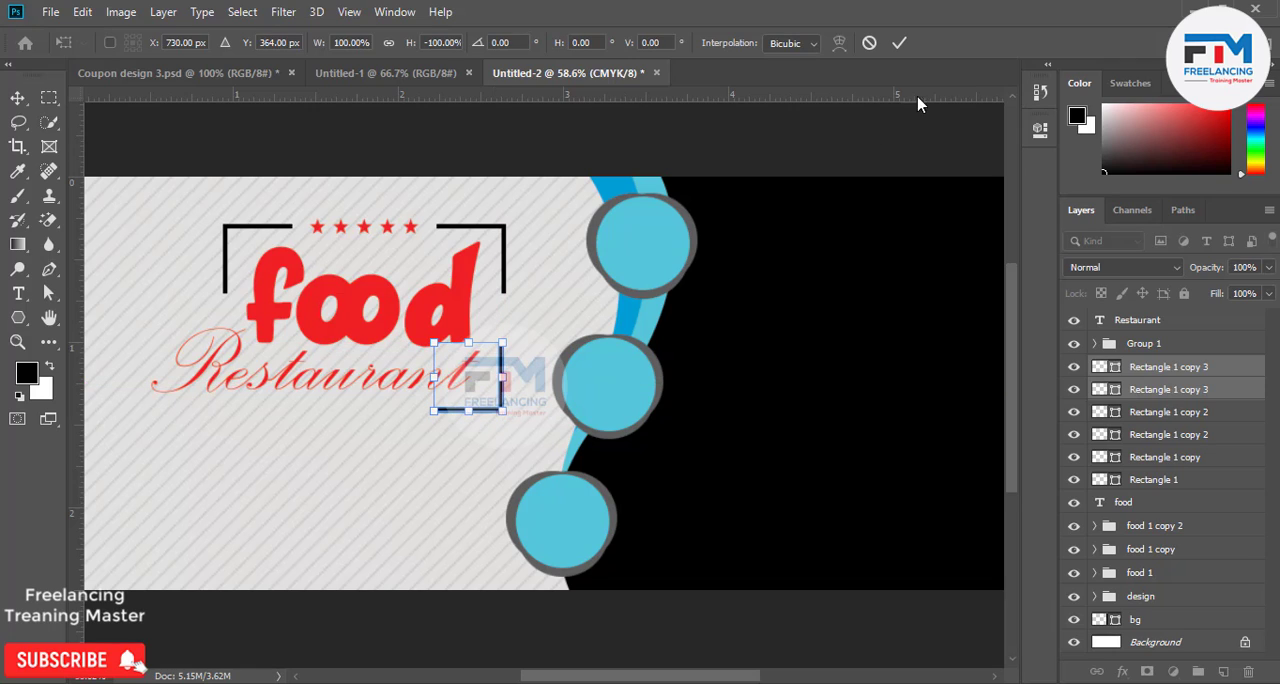
pyautogui.click(899, 42)
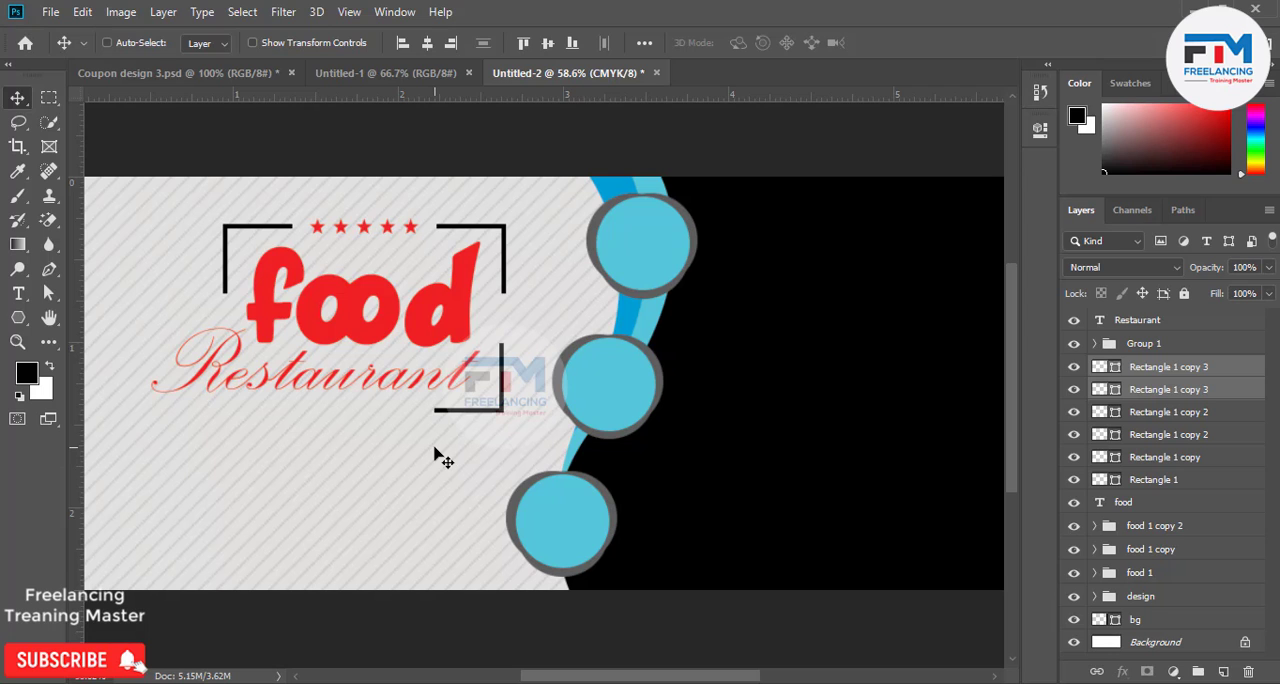
pyautogui.scroll(2, 407, 429)
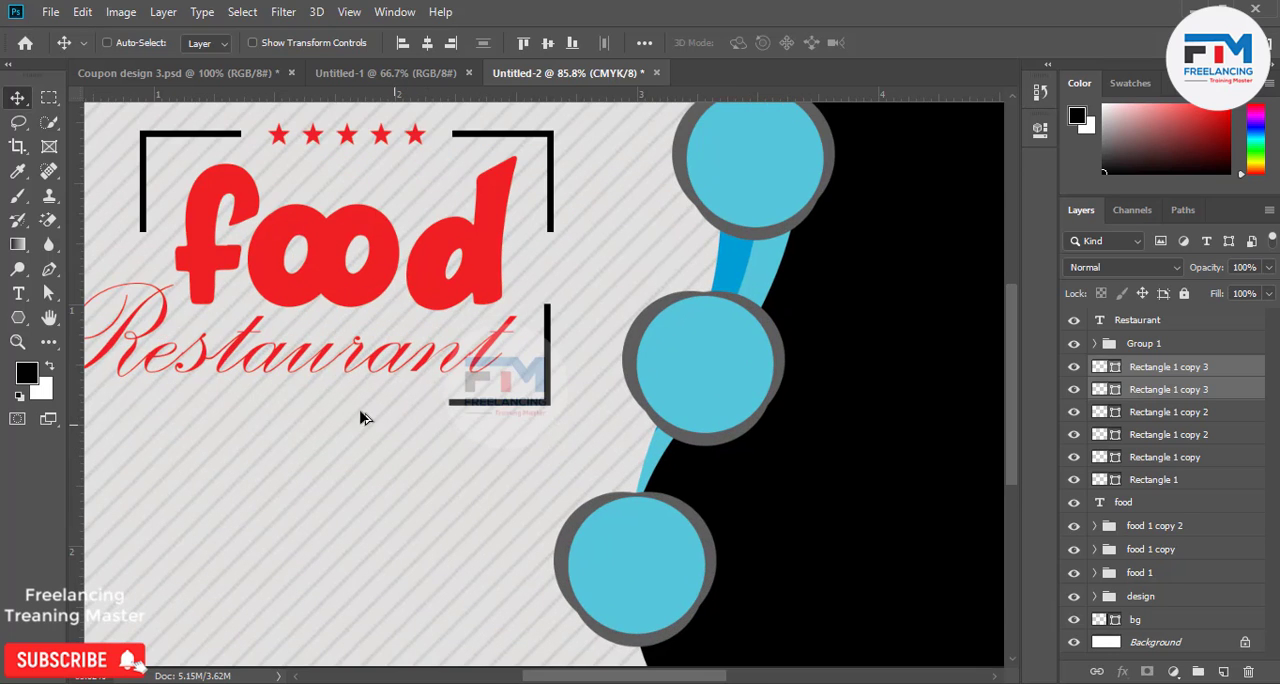
pyautogui.scroll(-2, 642, 413)
pyautogui.scroll(-1, 266, 441)
pyautogui.scroll(3, 407, 391)
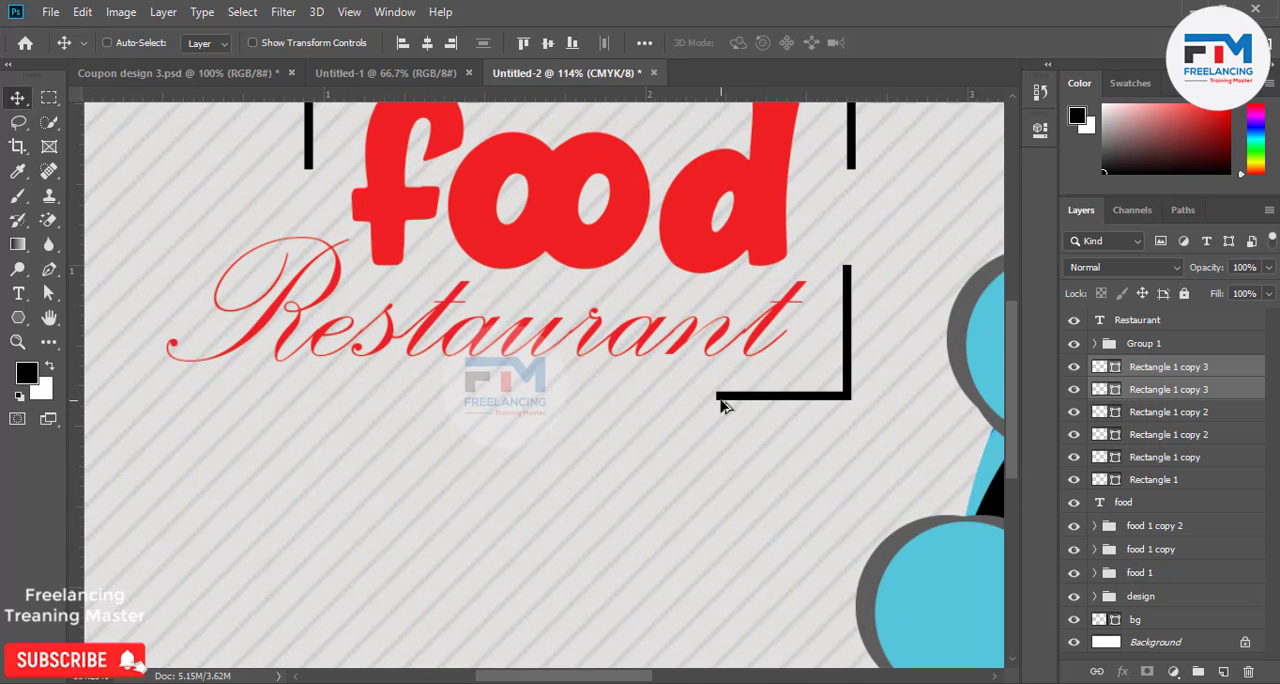
pyautogui.moveTo(727, 400); pyautogui.dragTo(1174, 437)
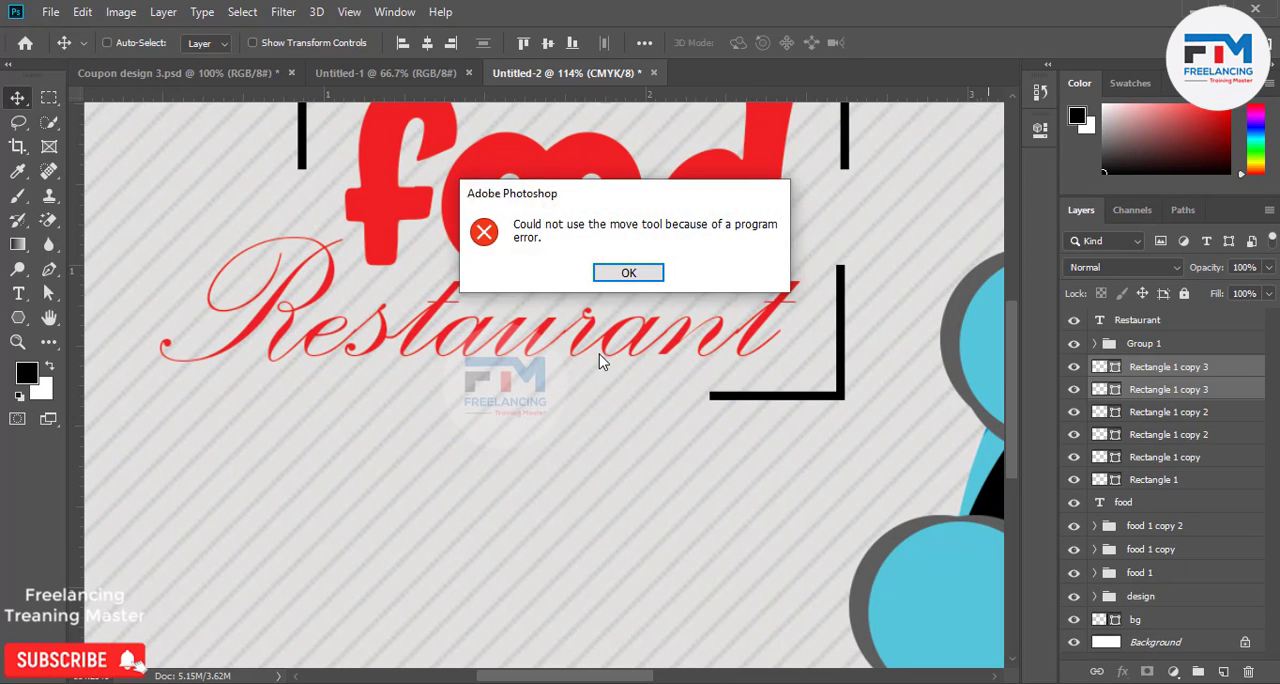
pyautogui.click(643, 272)
# Stretch only the horizontal bar of the lower bracket under the whole Restaurant text, past its R, to a width of about 2.287 in.
pyautogui.click(1161, 392)
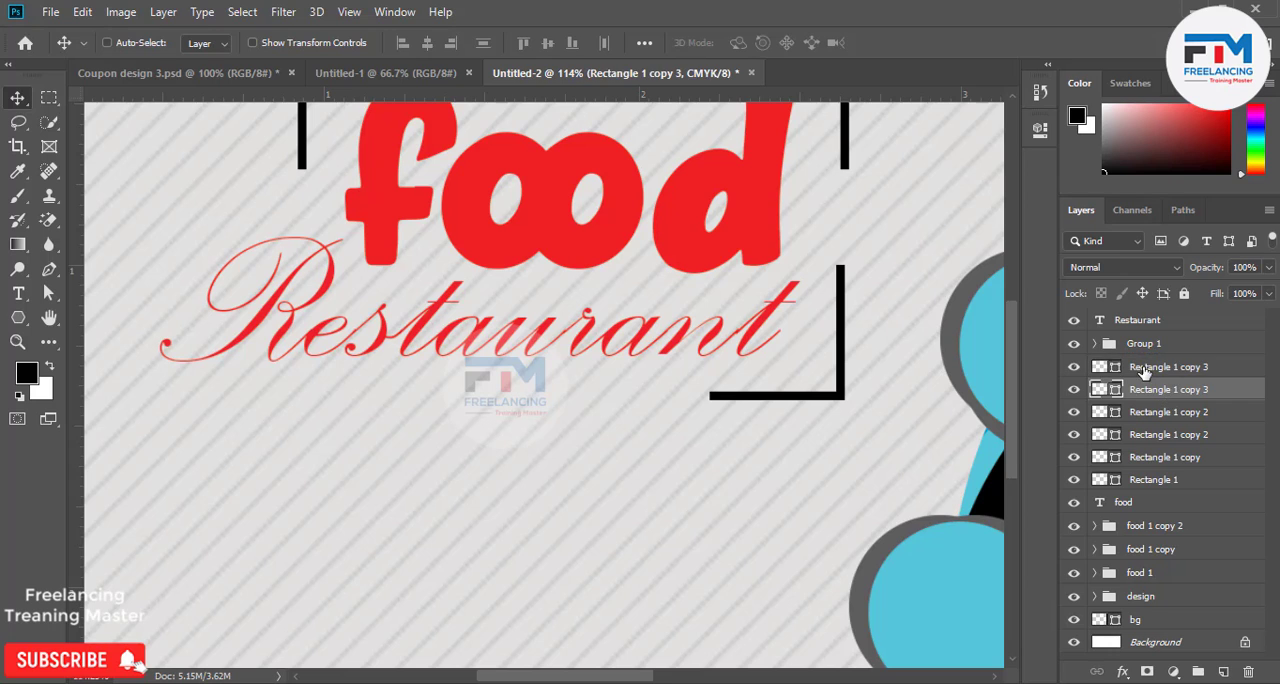
pyautogui.keyDown('ctrl'); pyautogui.click(720, 397); pyautogui.keyUp('ctrl')
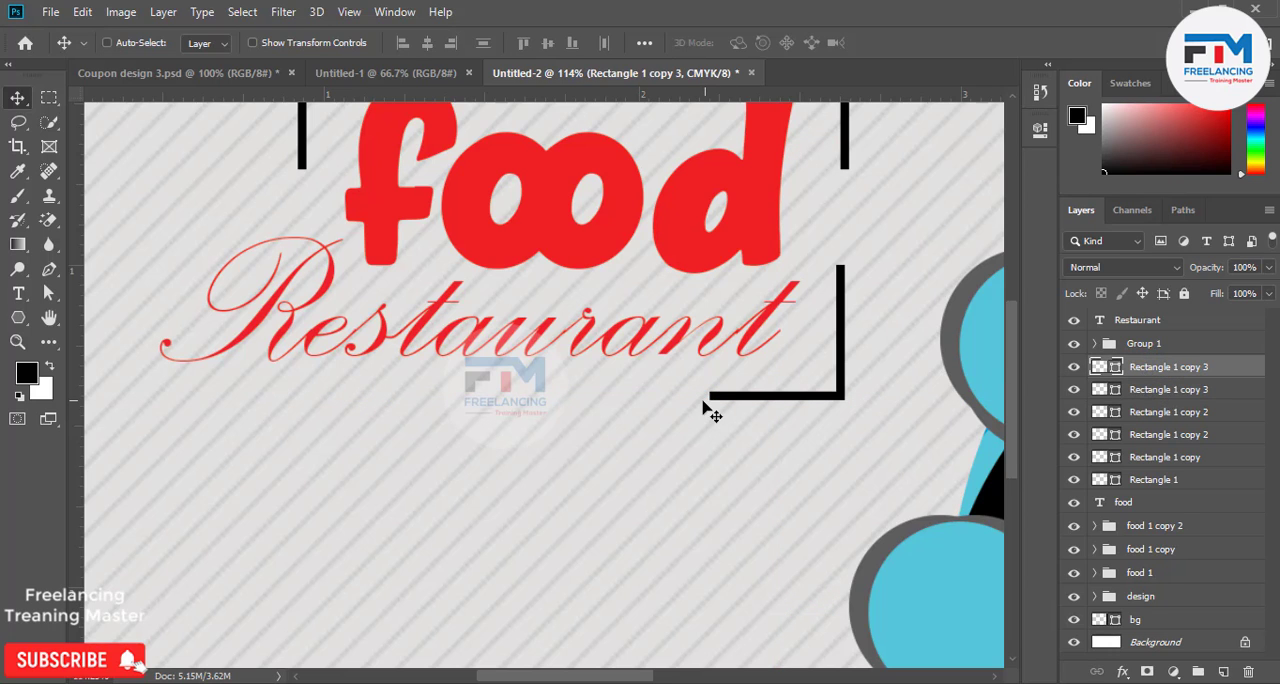
pyautogui.scroll(5, 708, 410)
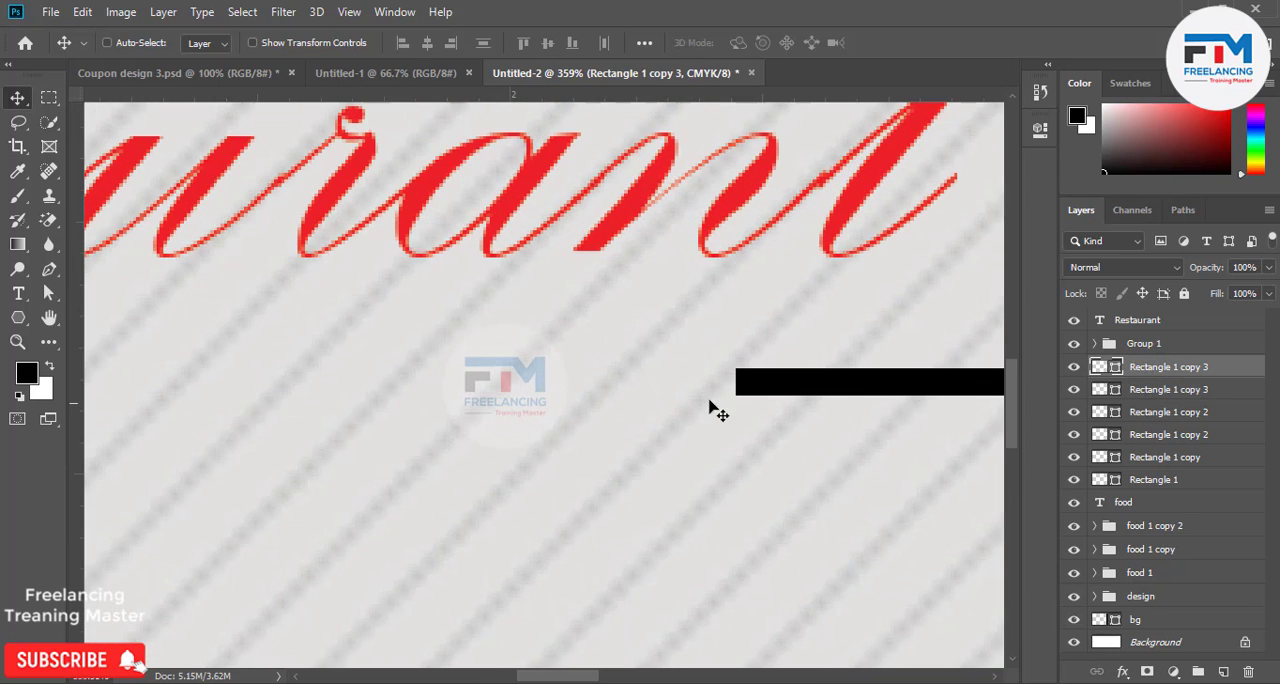
pyautogui.hotkey('ctrl', 't')
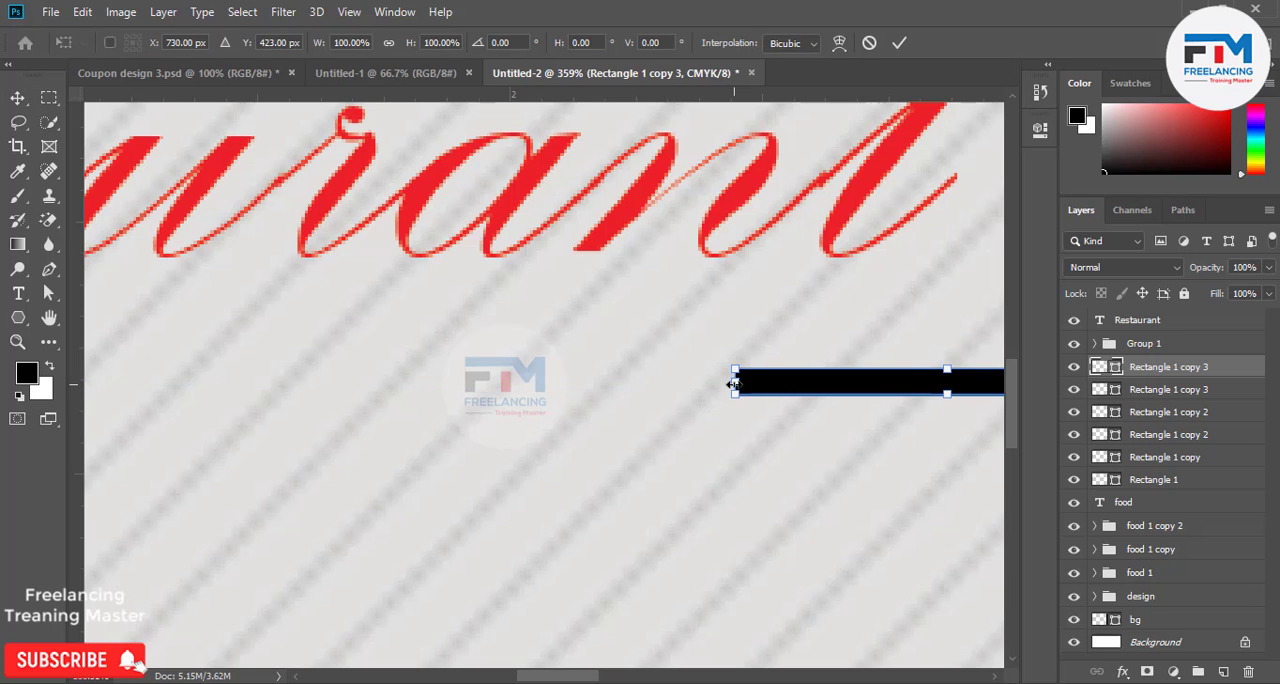
pyautogui.moveTo(734, 383); pyautogui.dragTo(212, 430)
pyautogui.scroll(-5, 577, 530)
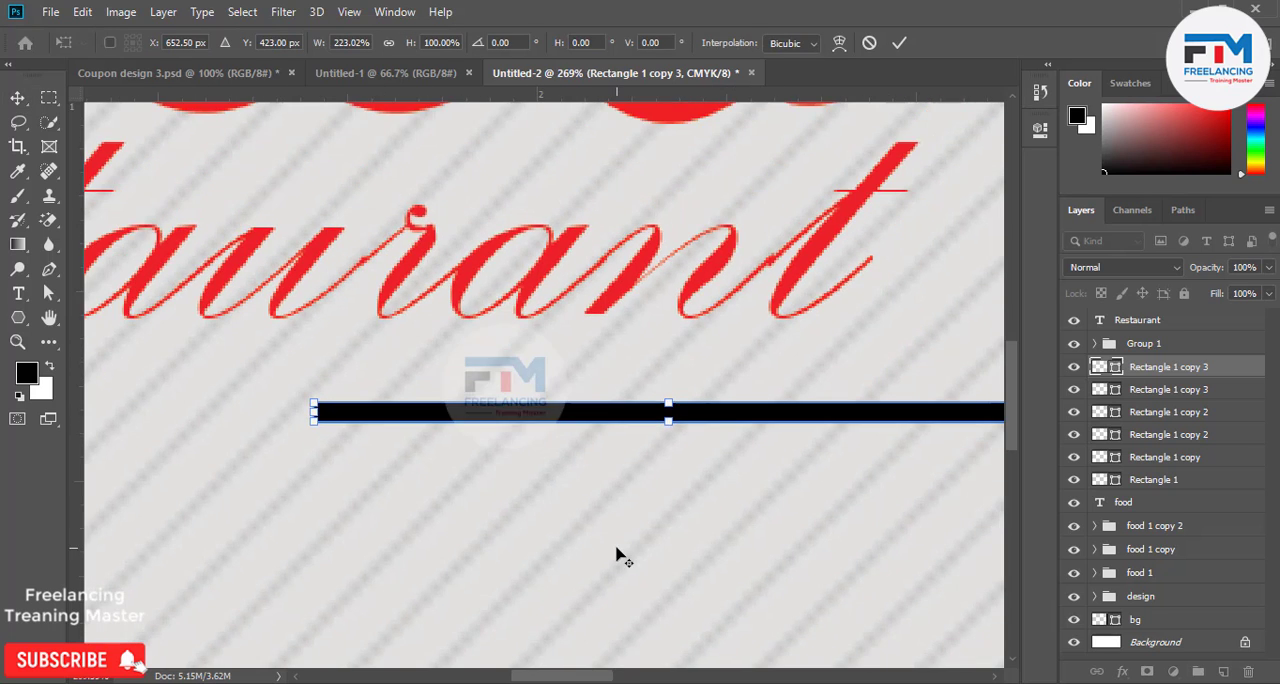
pyautogui.scroll(3, 190, 530)
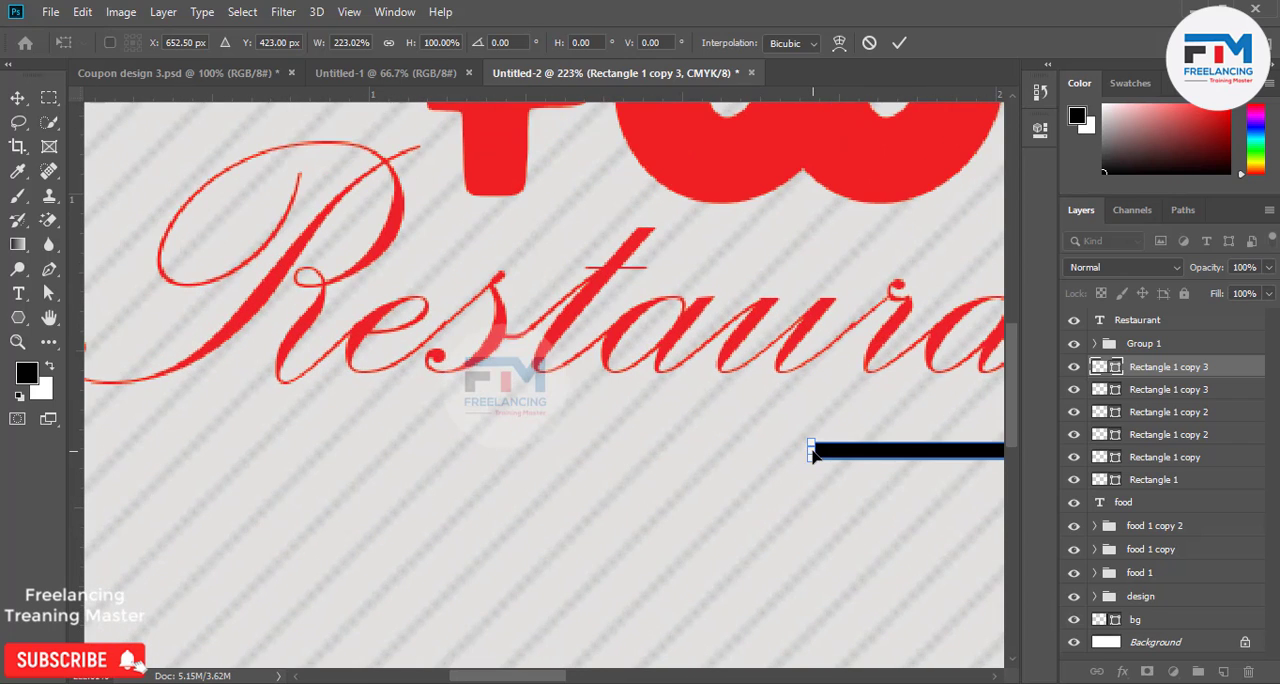
pyautogui.moveTo(810, 451); pyautogui.dragTo(131, 451)
pyautogui.scroll(-3, 455, 523)
pyautogui.scroll(3, 265, 505)
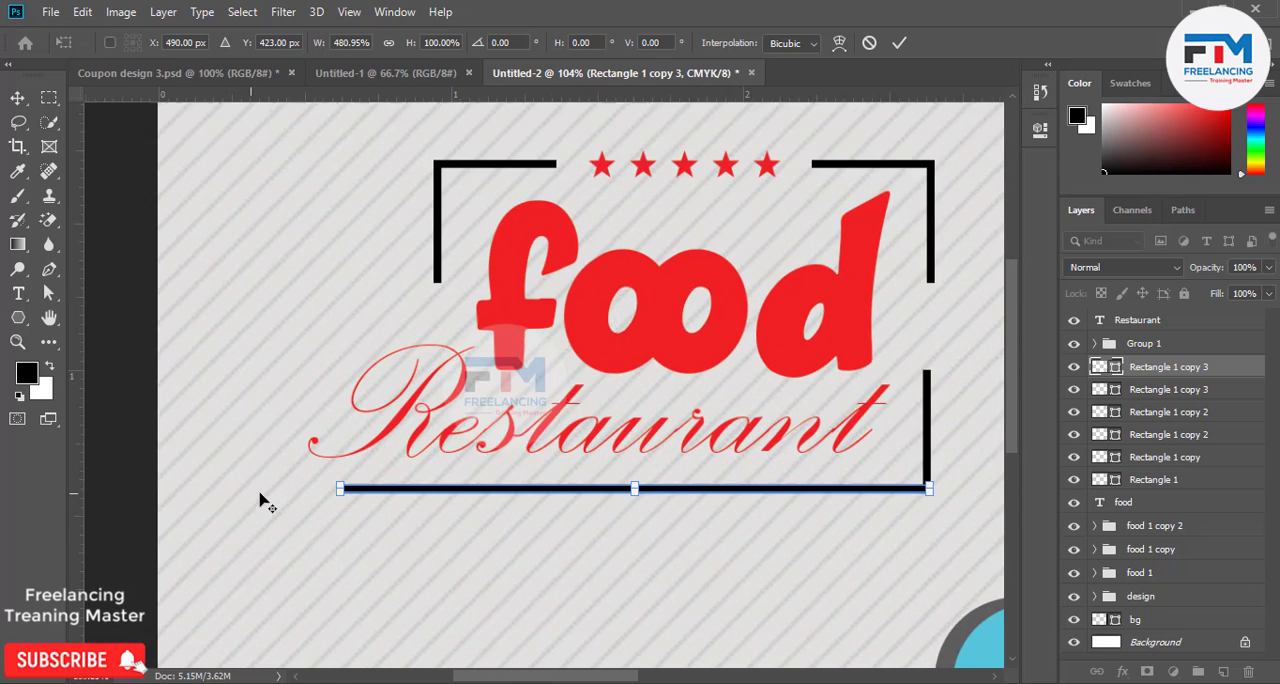
pyautogui.scroll(1, 287, 513)
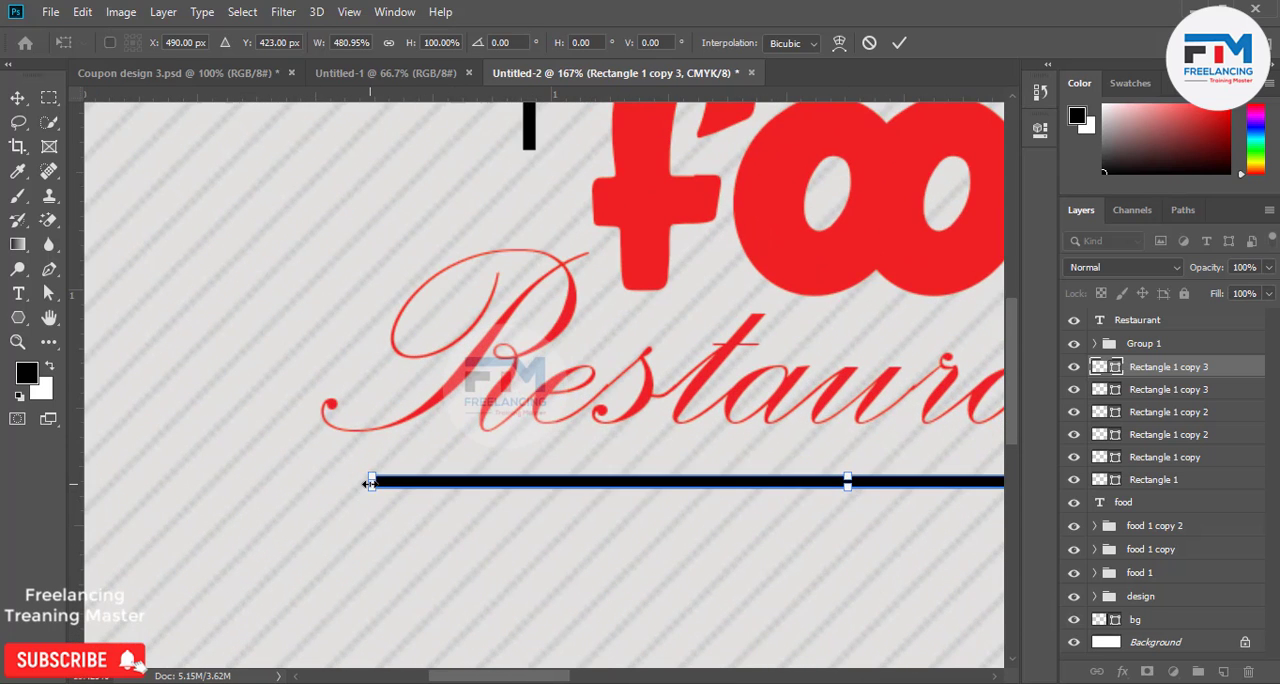
pyautogui.moveTo(369, 483); pyautogui.dragTo(245, 485)
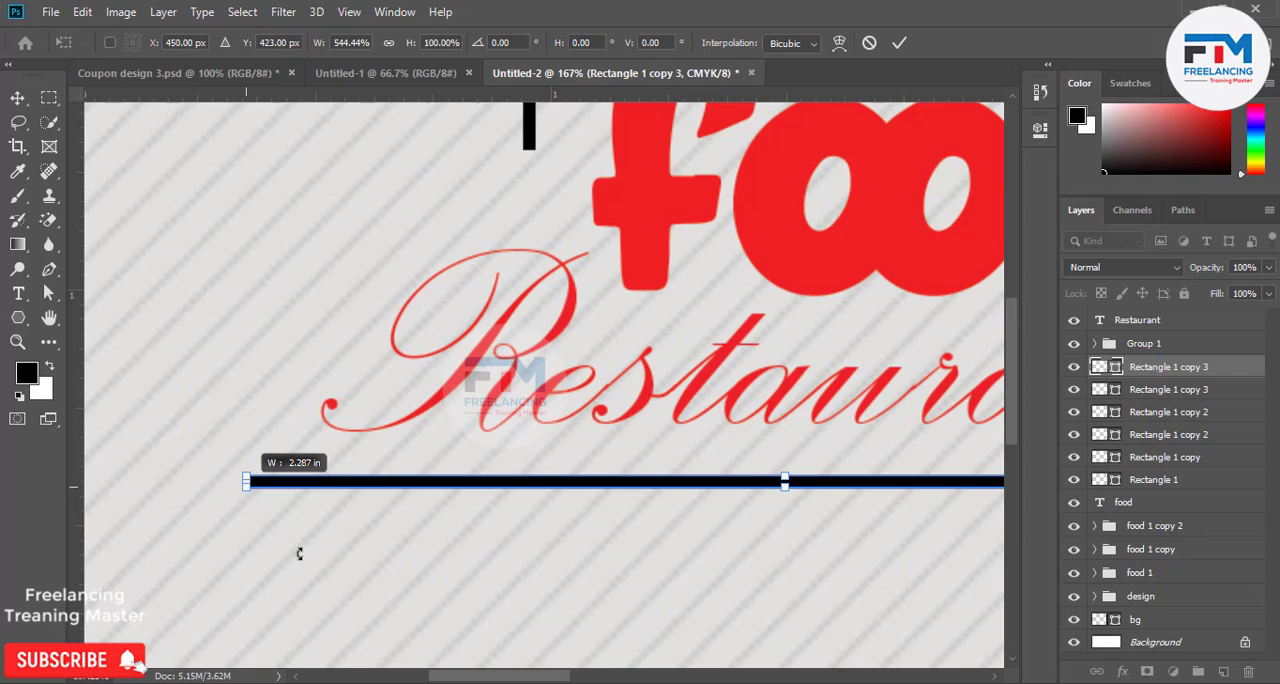
pyautogui.scroll(-5, 299, 553)
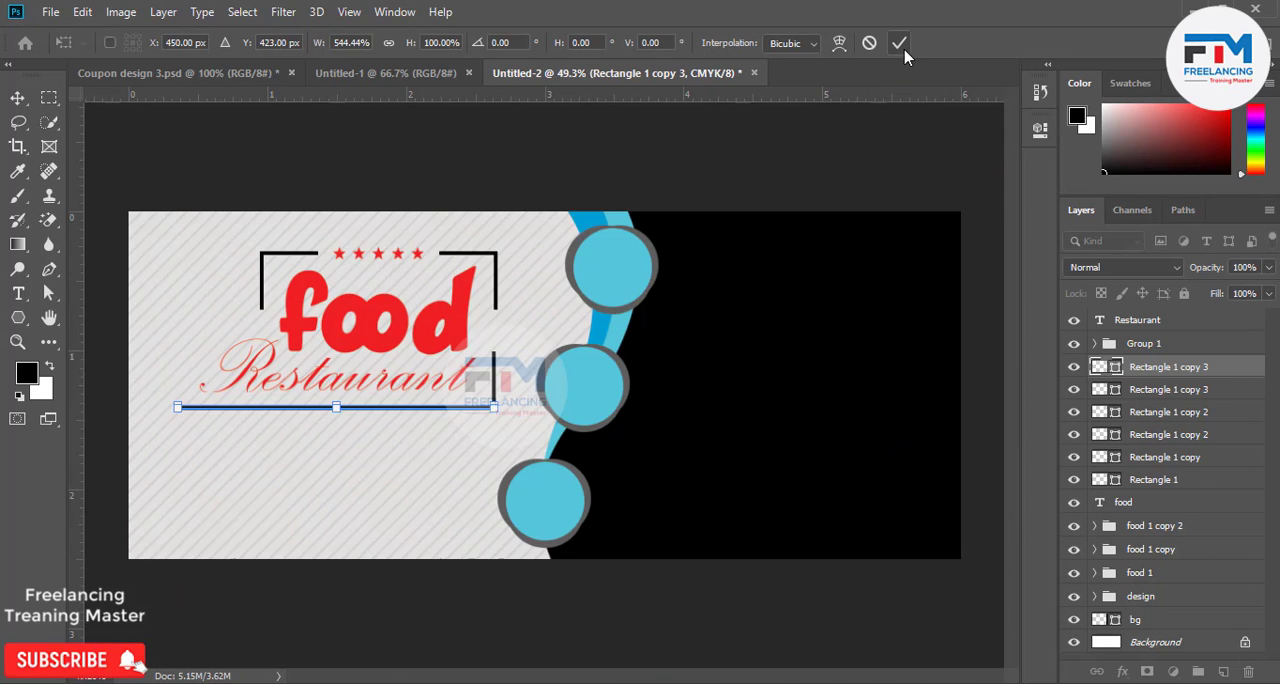
pyautogui.click(902, 48)
# Shorten the bar under Restaurant to 93.15% width so it starts level with the outer tip of the R.
pyautogui.scroll(-2, 478, 410)
pyautogui.scroll(4, 442, 488)
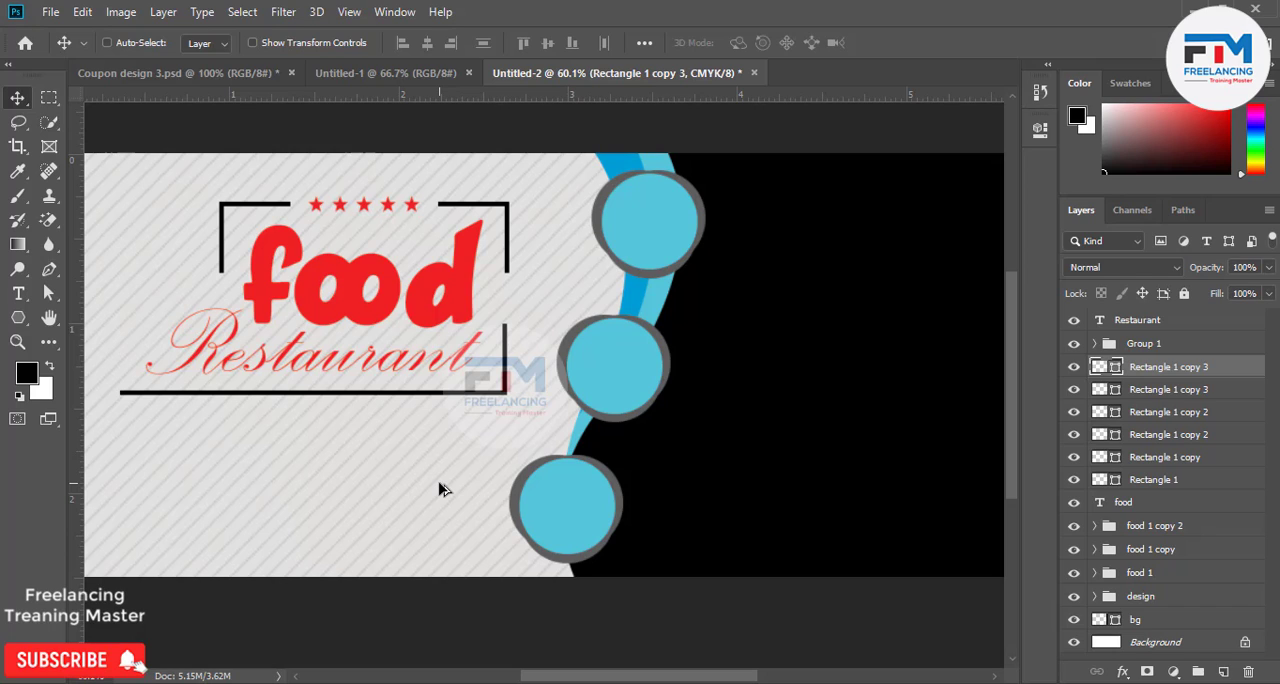
pyautogui.scroll(-1, 486, 527)
pyautogui.scroll(1, 486, 529)
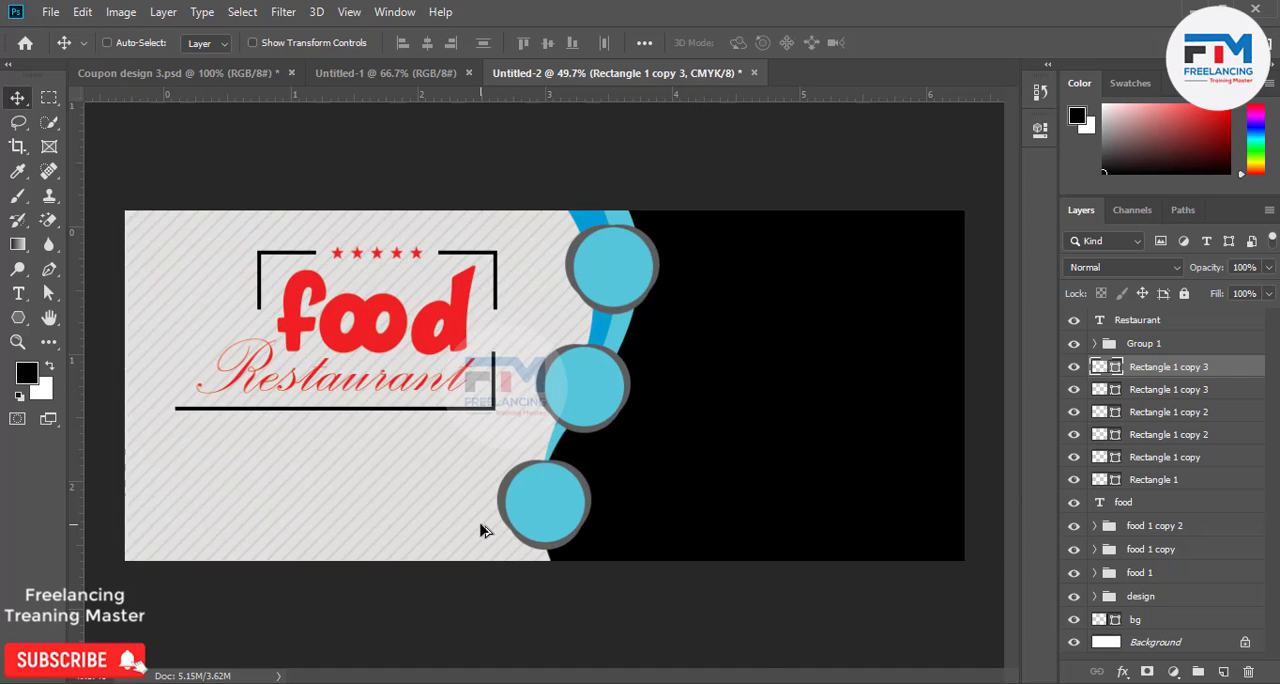
pyautogui.scroll(1, 136, 393)
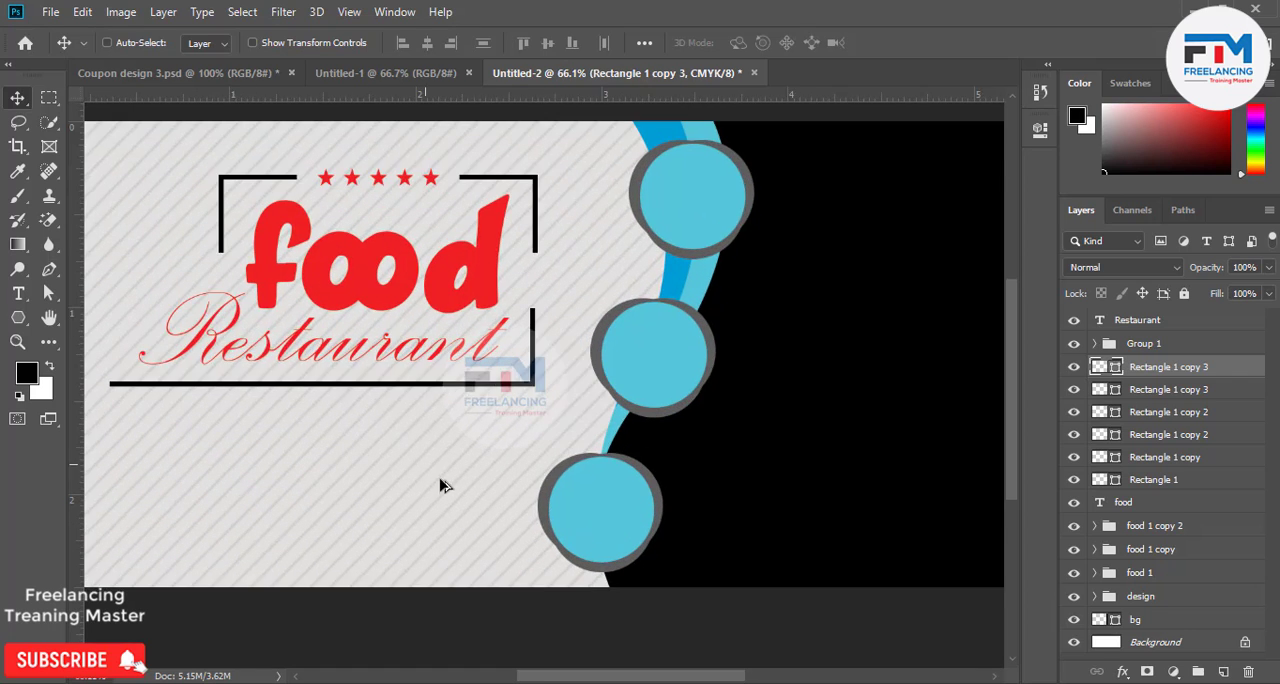
pyautogui.scroll(-1, 443, 483)
pyautogui.scroll(1, 200, 440)
pyautogui.scroll(3, 163, 421)
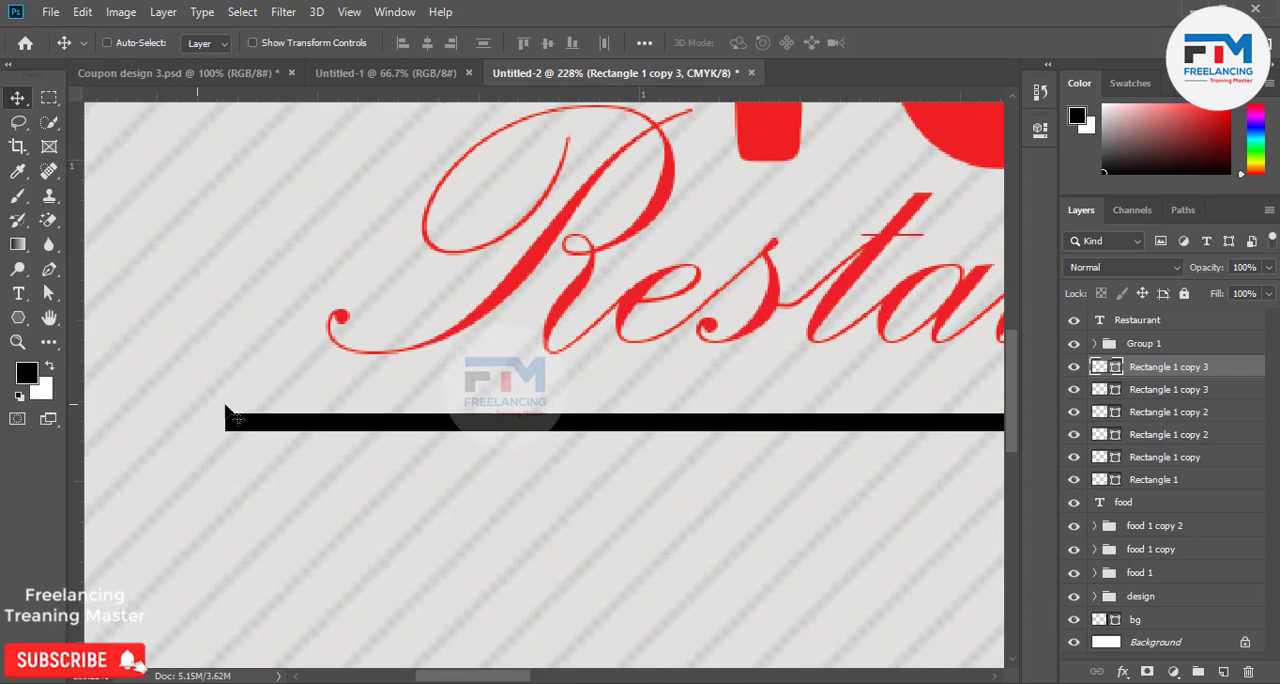
pyautogui.press('ctrl')
pyautogui.hotkey('ctrl', 't')
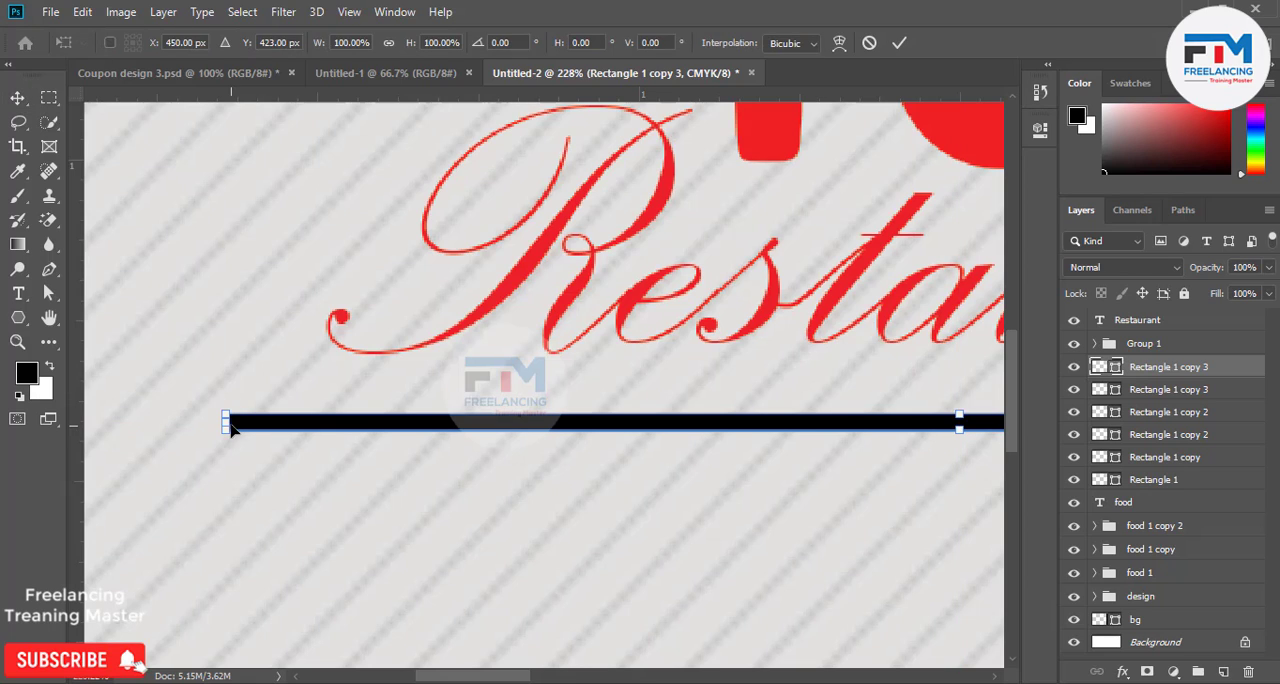
pyautogui.moveTo(224, 422); pyautogui.dragTo(325, 421)
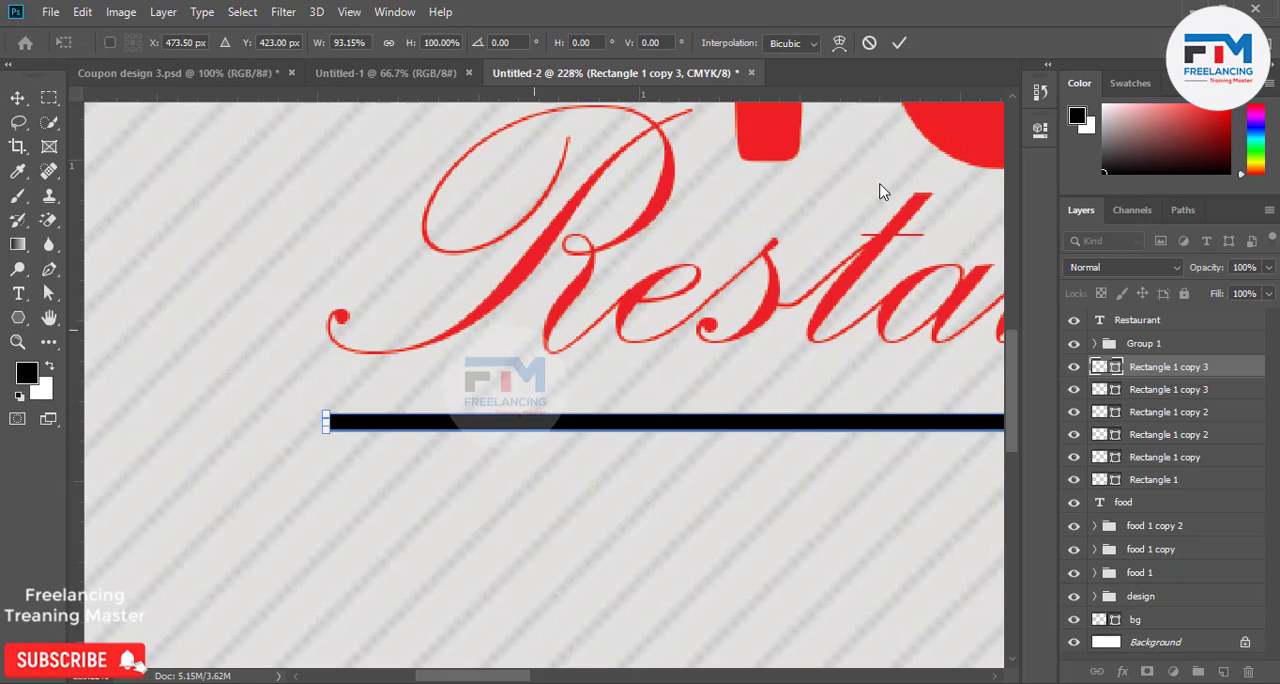
pyautogui.click(898, 44)
# Create a two-line paragraph text box with the Type tool directly below the black bar under Restaurant.
pyautogui.scroll(-6, 640, 408)
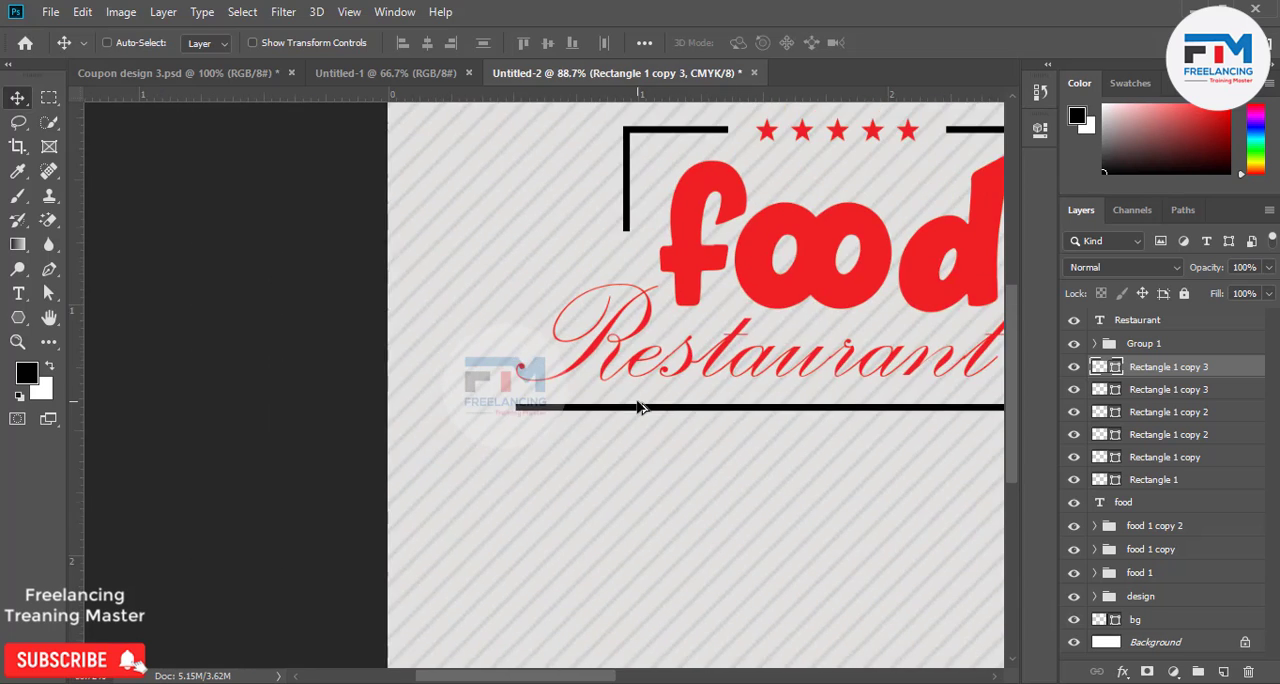
pyautogui.scroll(-2, 640, 412)
pyautogui.scroll(-2, 615, 418)
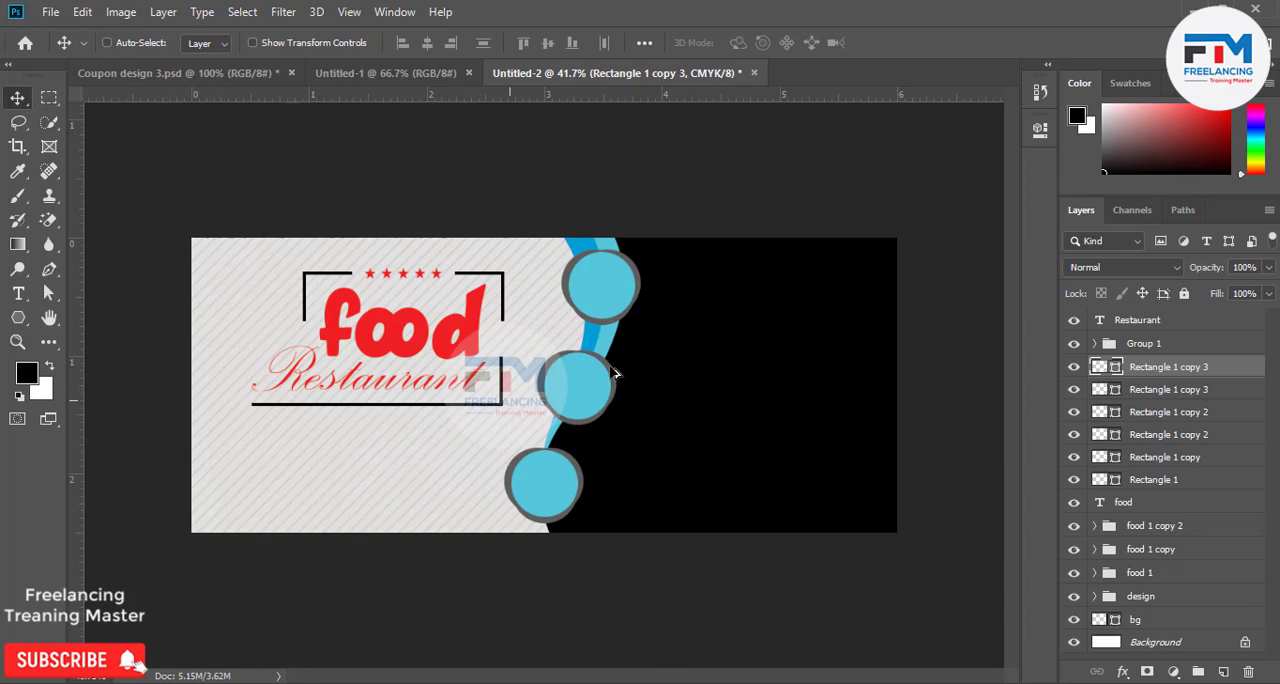
pyautogui.scroll(4, 291, 446)
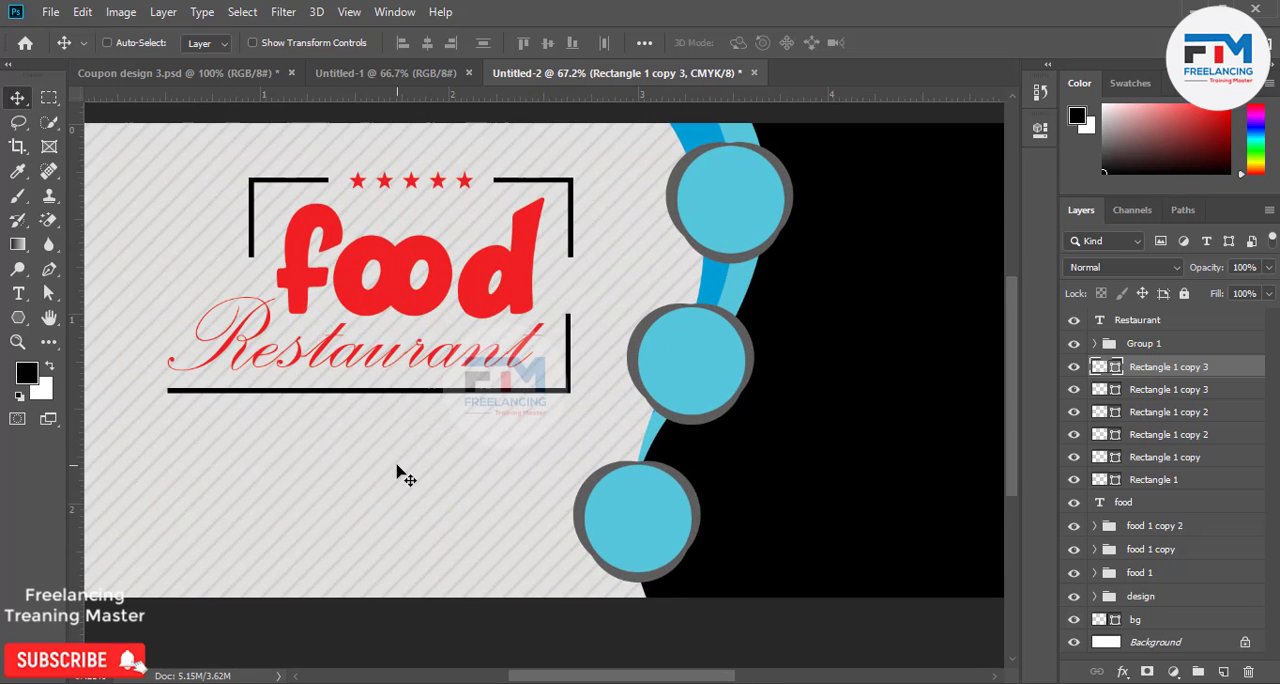
pyautogui.scroll(-2, 412, 470)
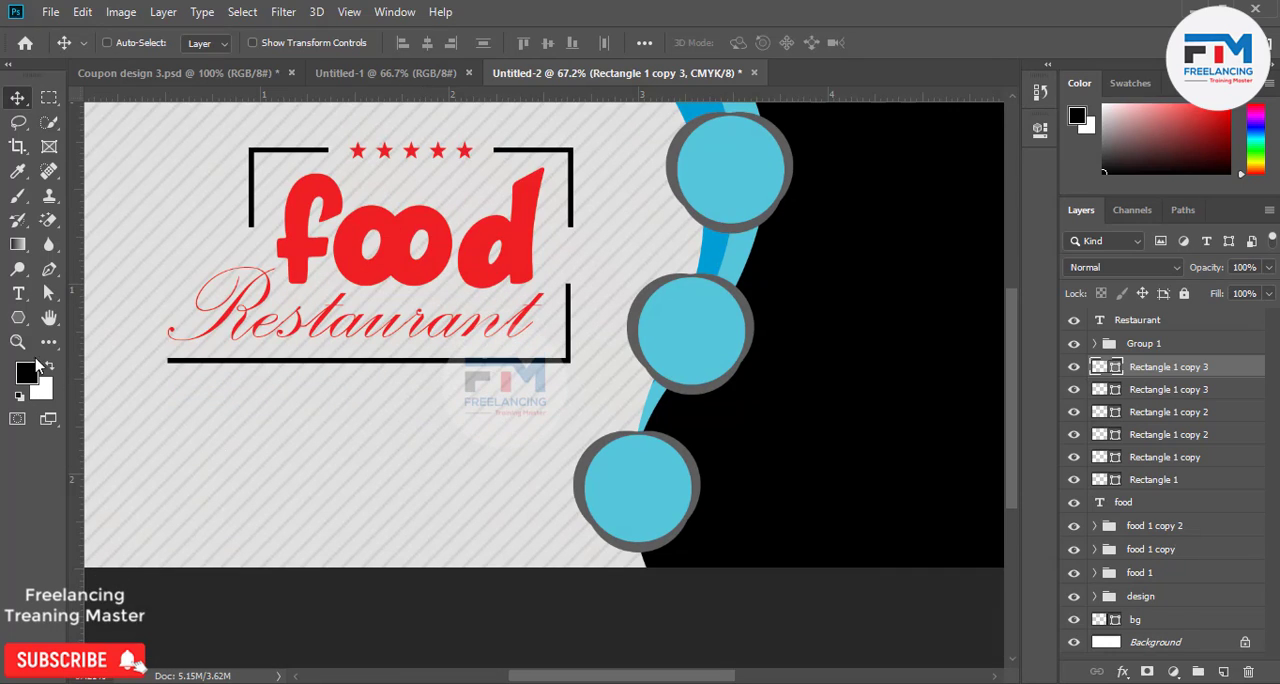
pyautogui.click(18, 293)
pyautogui.moveTo(200, 395); pyautogui.dragTo(557, 450)
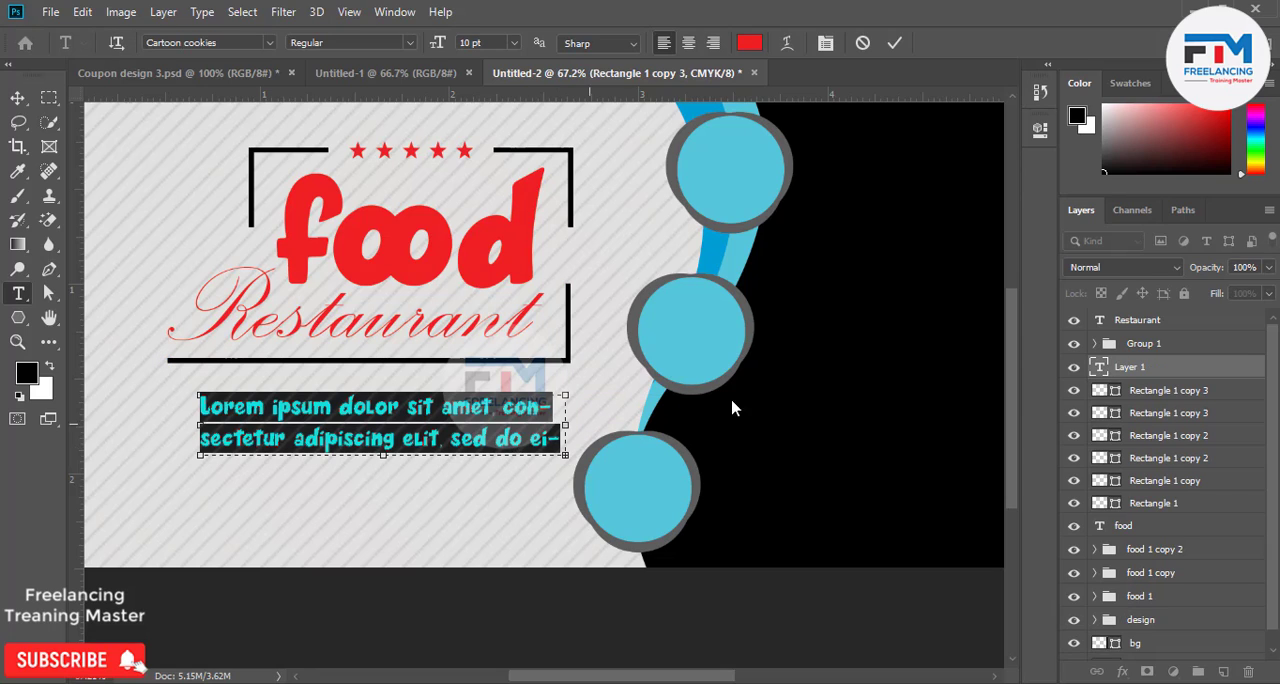
# Set the font of the paragraph text below the black bar to Neometric Medium.
pyautogui.click(212, 42)
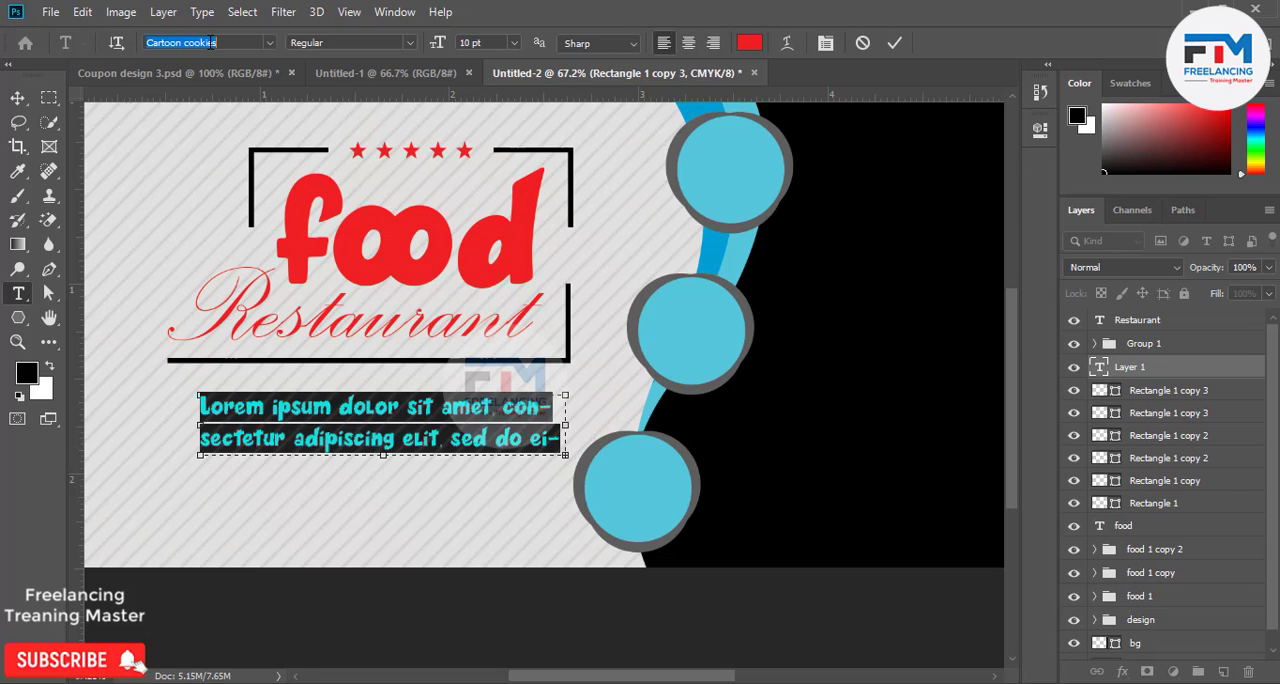
pyautogui.scroll(5, 212, 42)
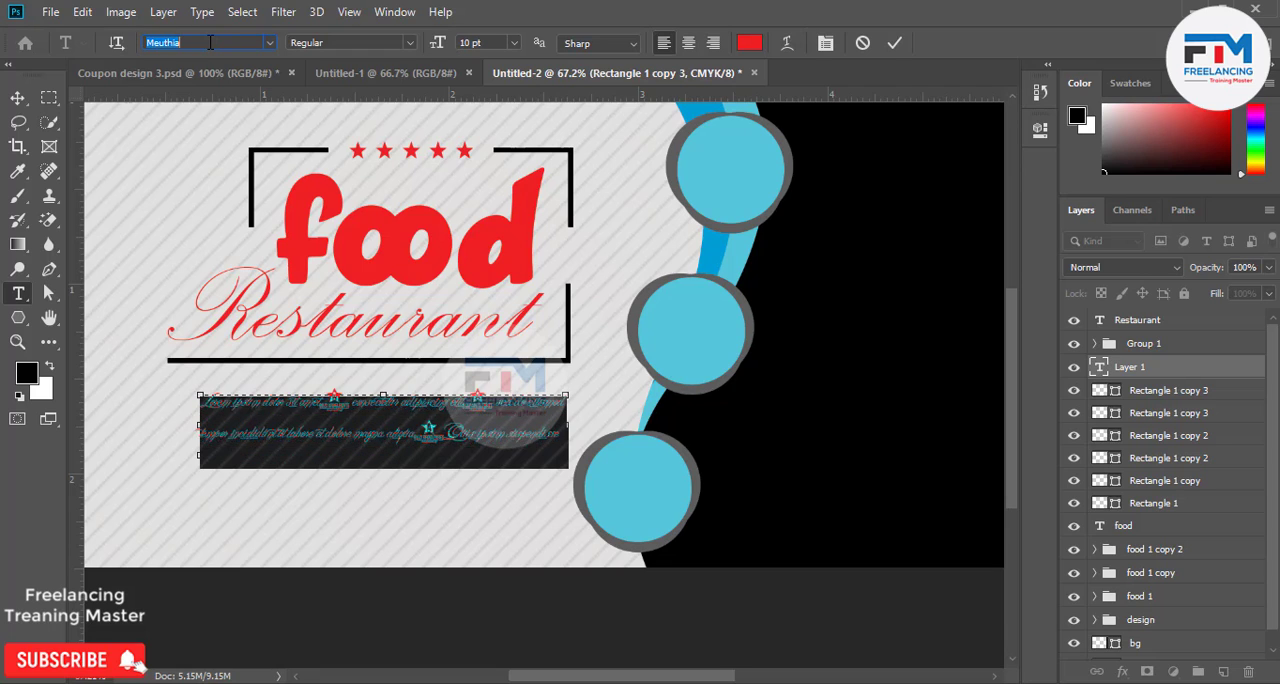
pyautogui.scroll(1, 210, 42)
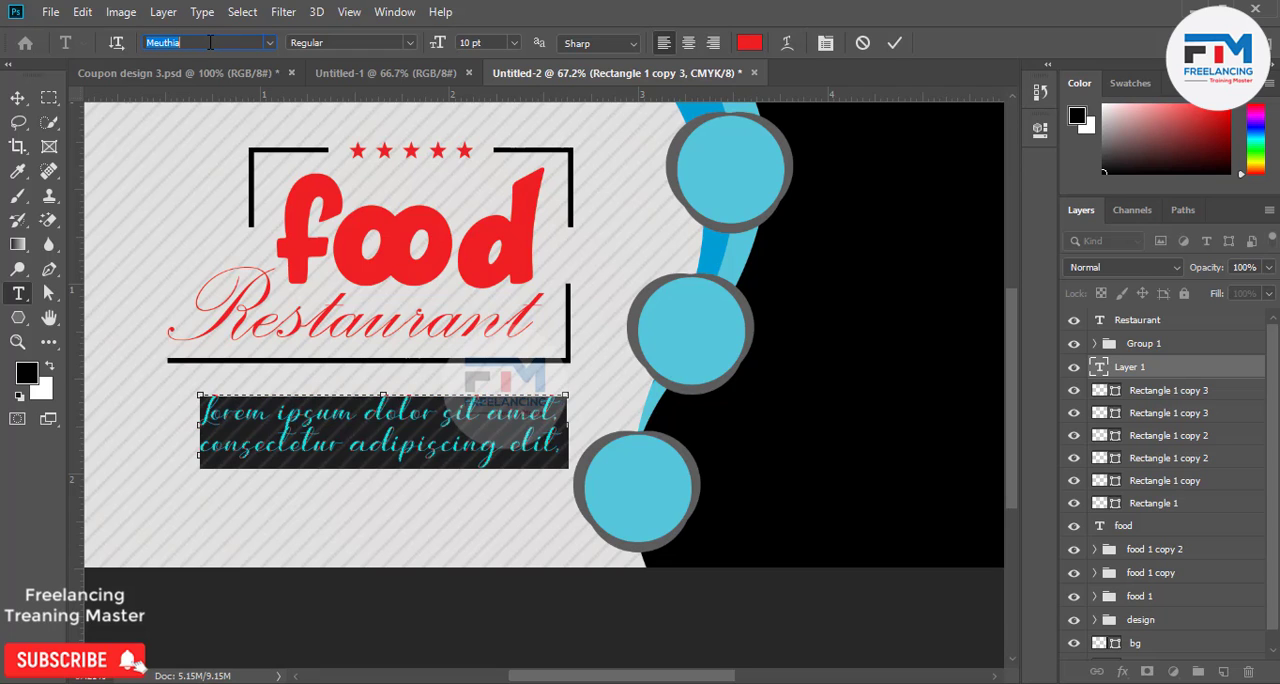
pyautogui.scroll(-3, 210, 42)
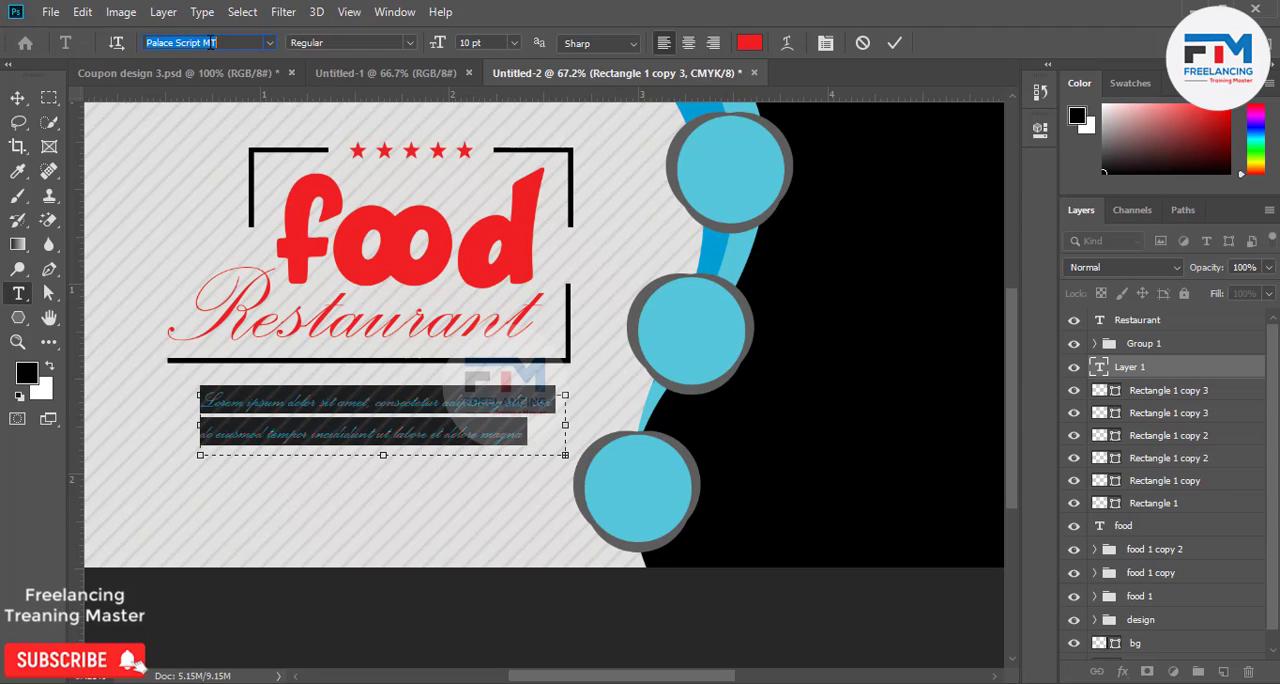
pyautogui.scroll(-1, 211, 42)
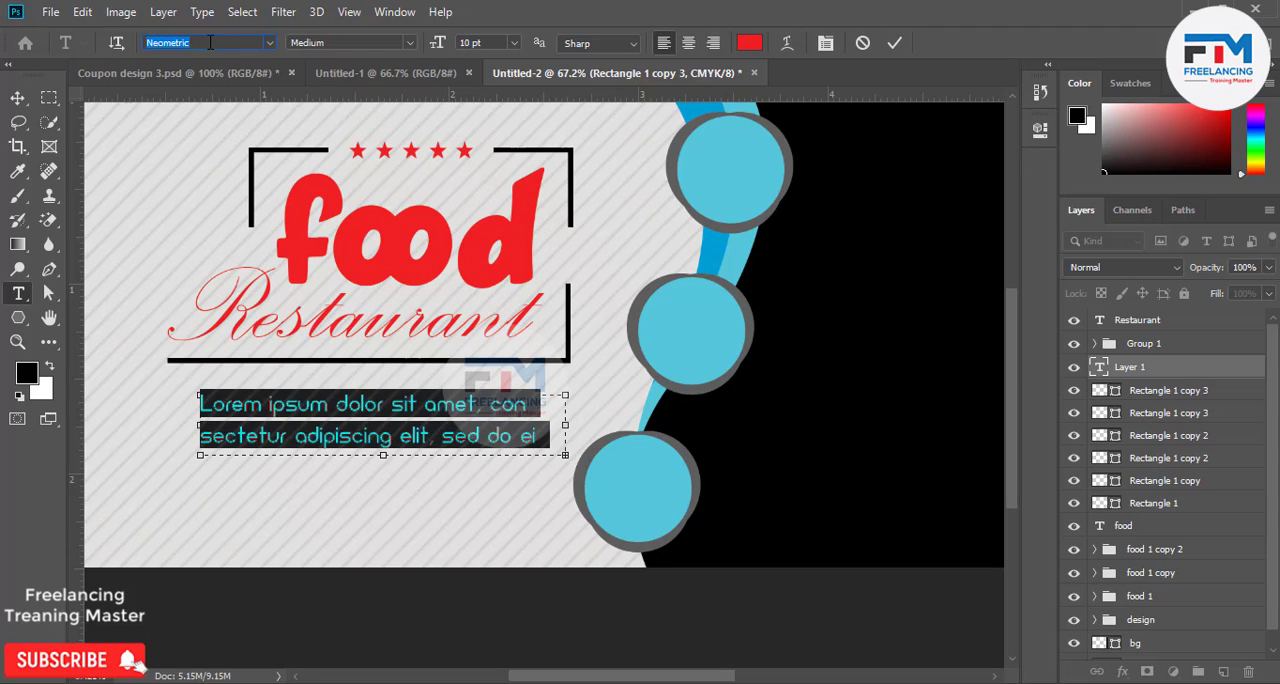
pyautogui.click(896, 43)
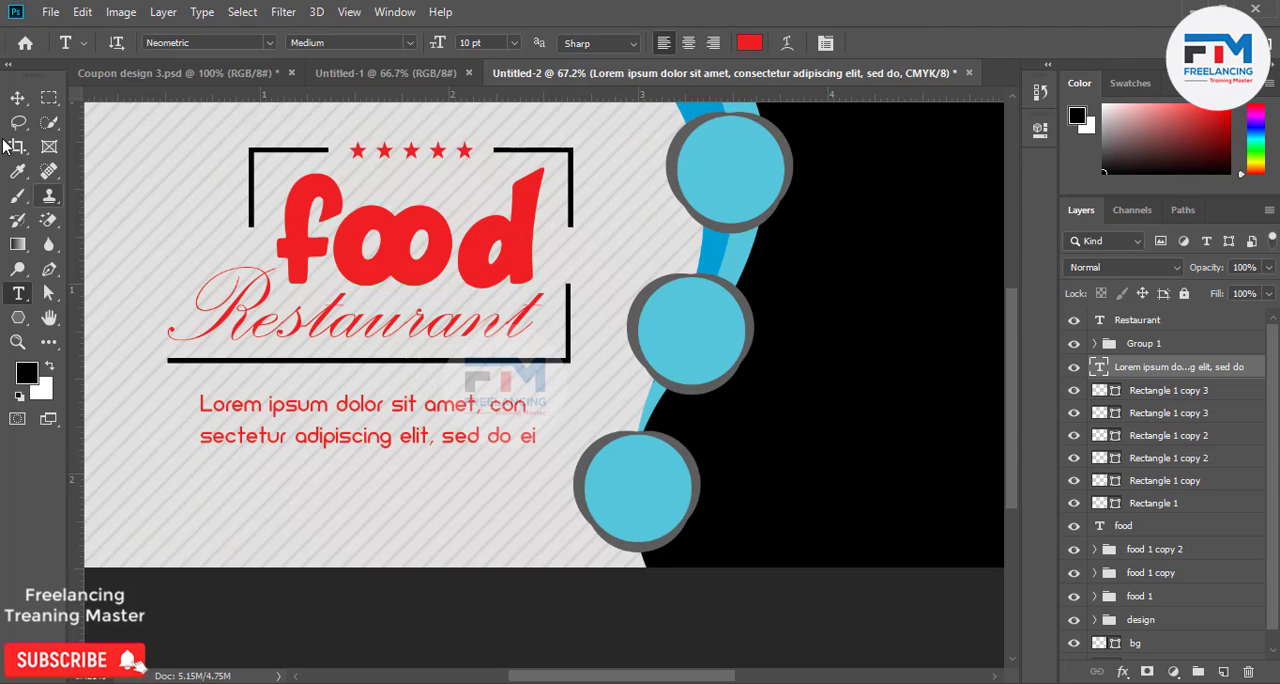
# Recolor the whole two-line paragraph text, including its last letters, to black (000000).
pyautogui.moveTo(535, 443); pyautogui.dragTo(113, 362)
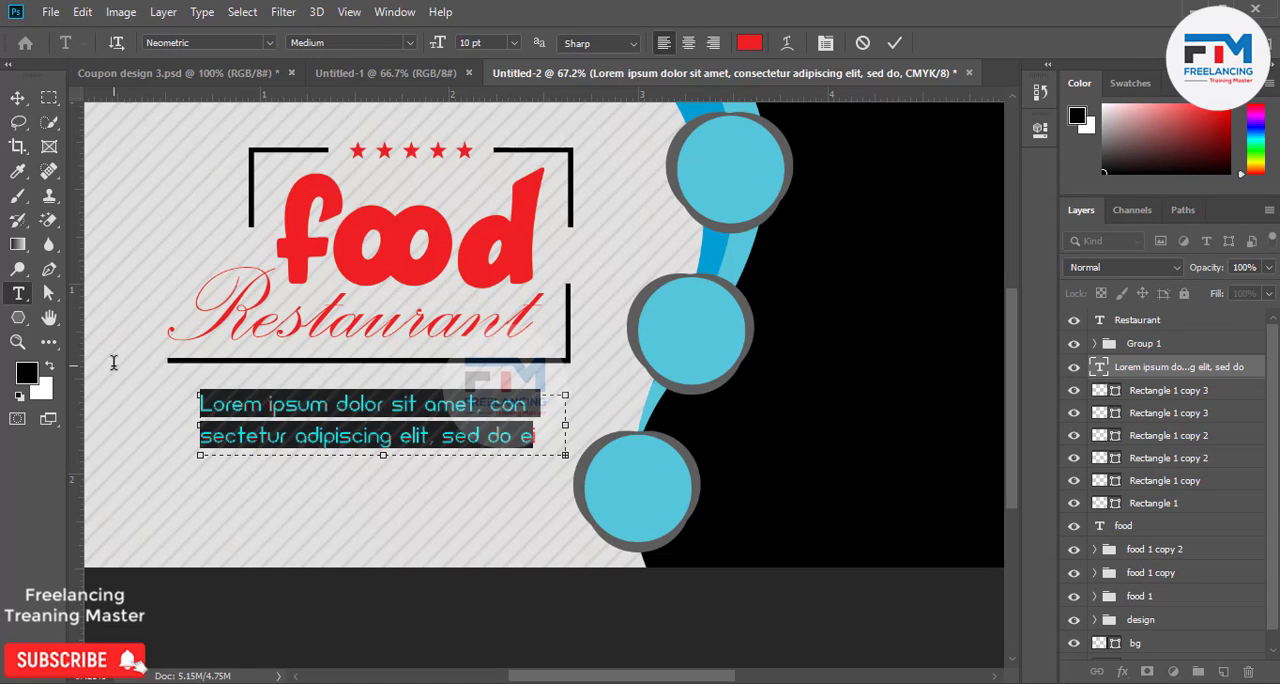
pyautogui.click(751, 42)
pyautogui.moveTo(829, 301); pyautogui.dragTo(769, 458)
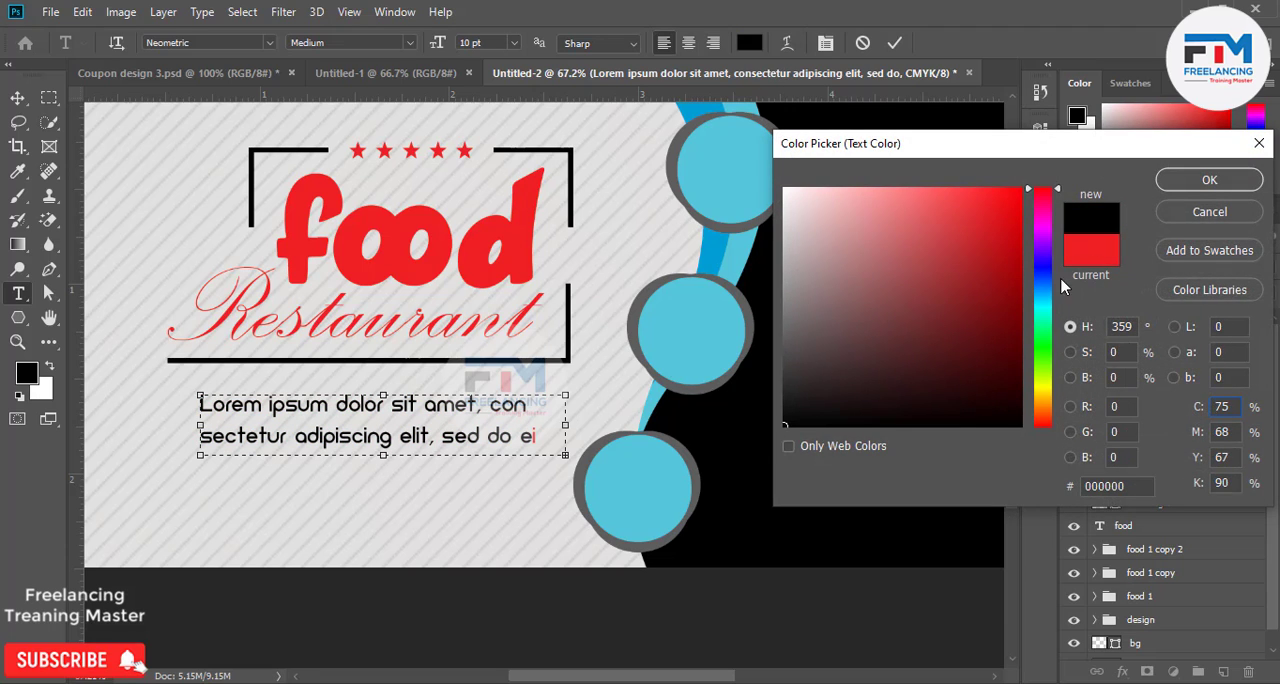
pyautogui.click(1209, 180)
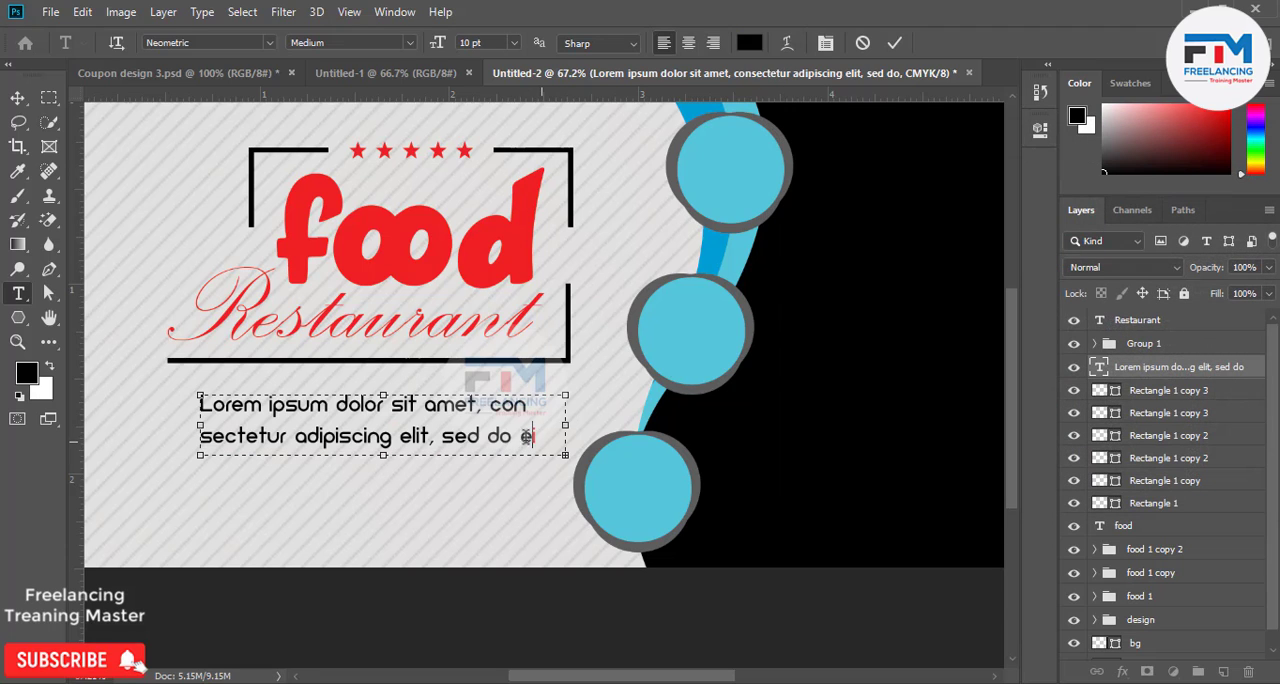
pyautogui.doubleClick(540, 435)
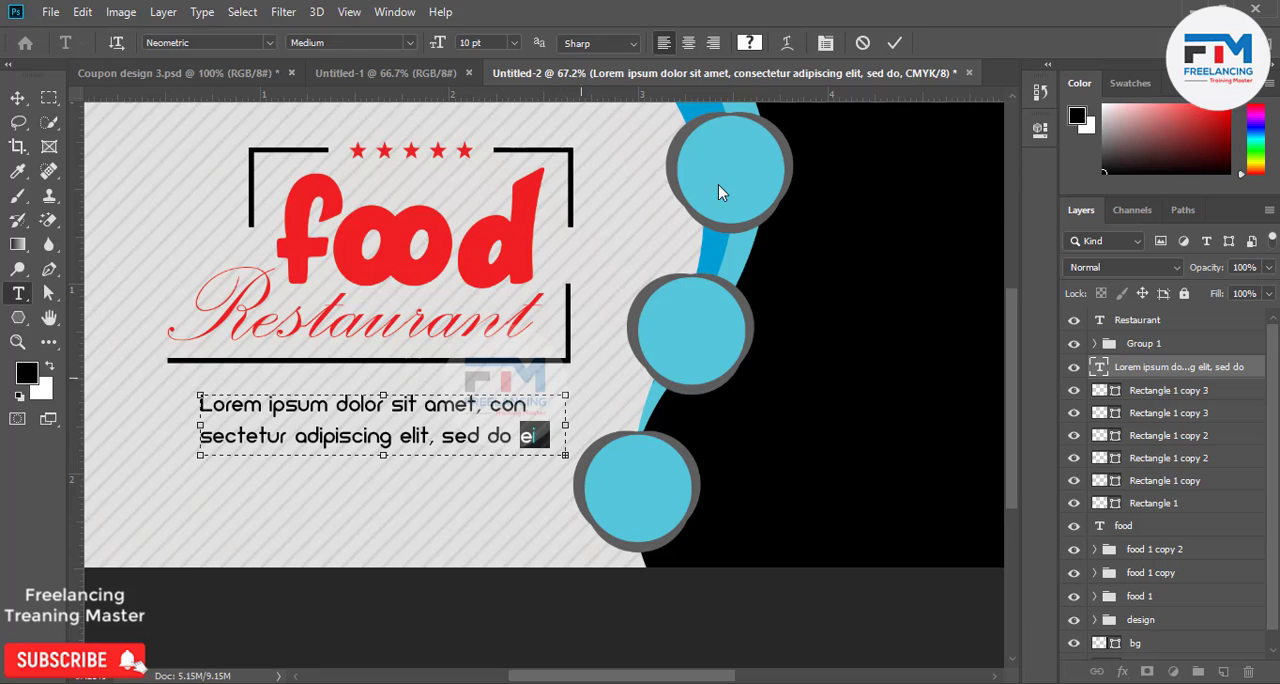
pyautogui.click(751, 42)
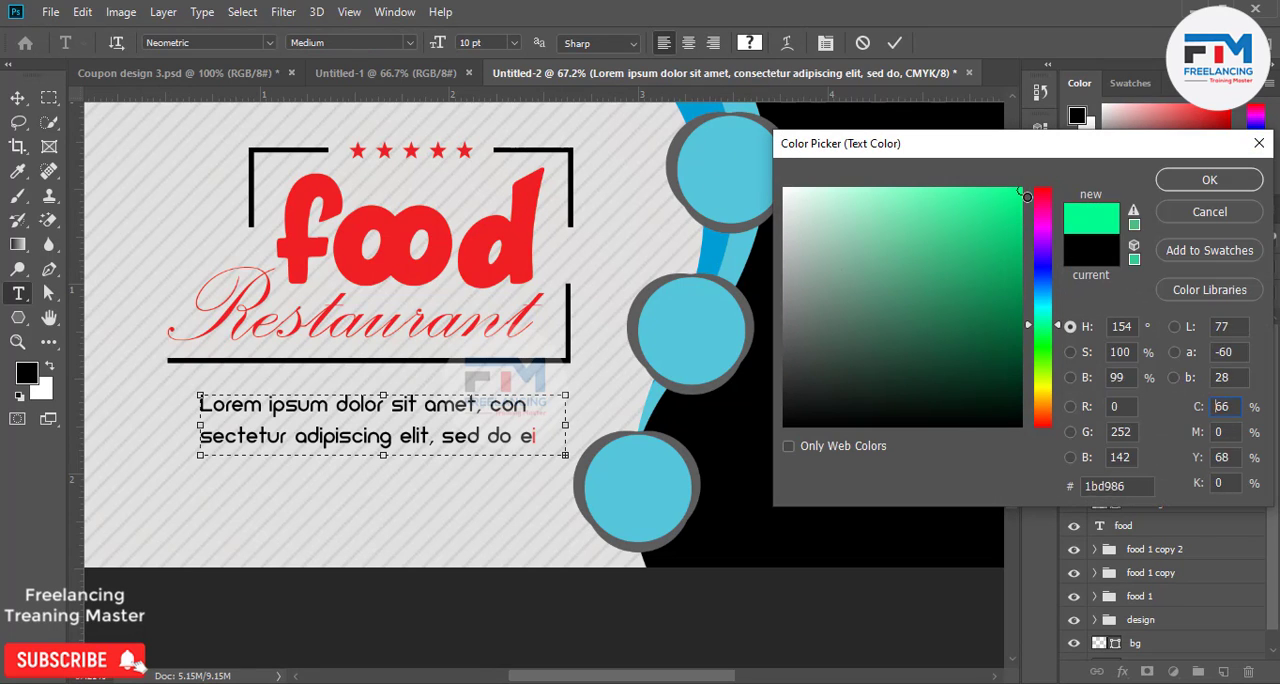
pyautogui.click(741, 538)
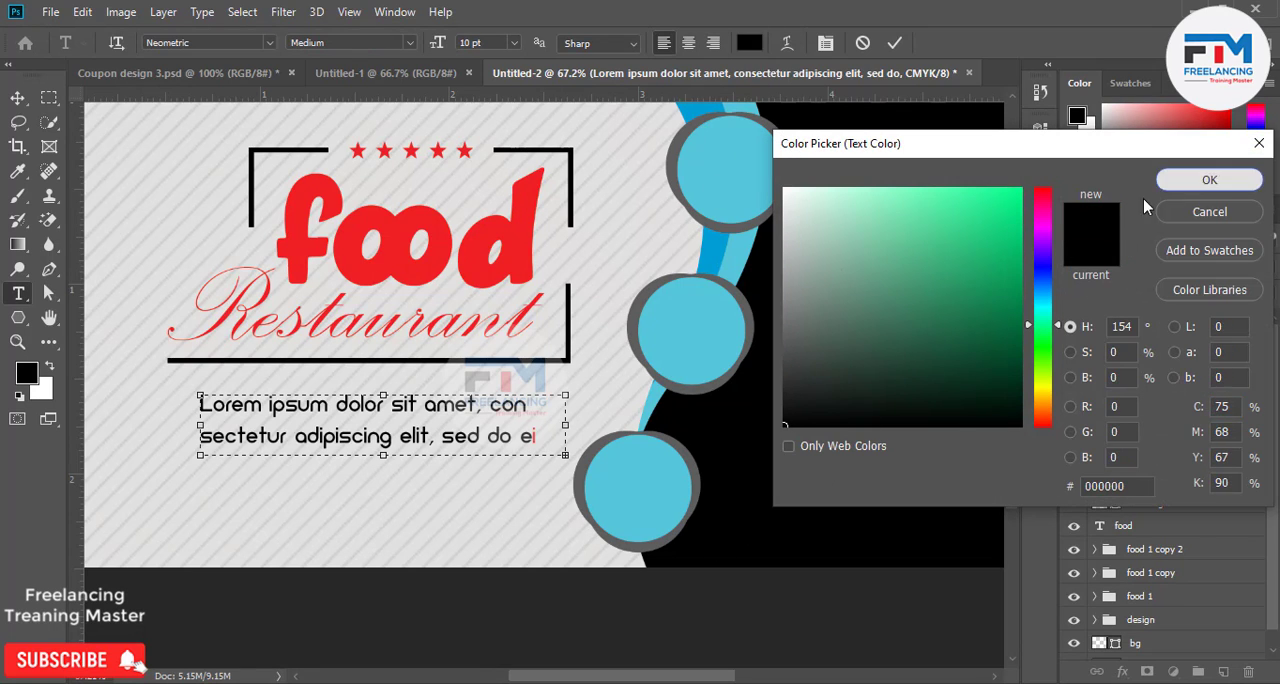
pyautogui.click(1205, 180)
pyautogui.hotkey('ctrl', 'Return')
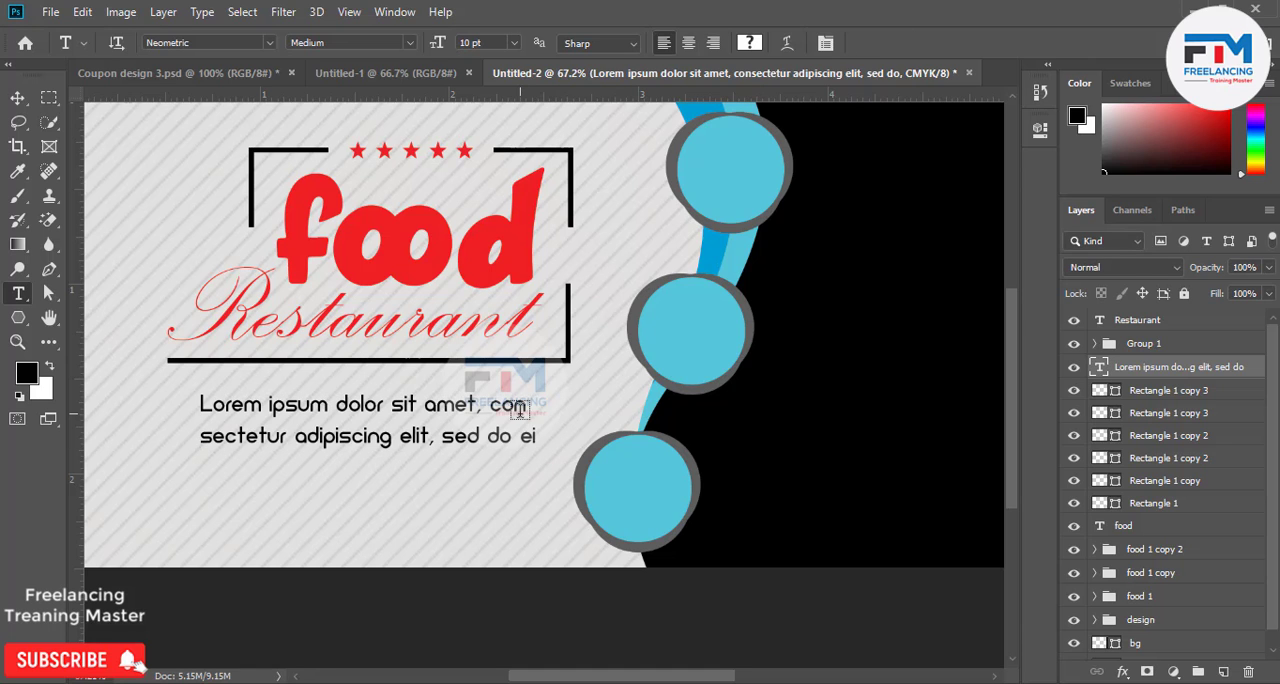
# Add the text RESERVE NOW! beneath the two-line paragraph and move it slightly up.
pyautogui.scroll(-6, 476, 485)
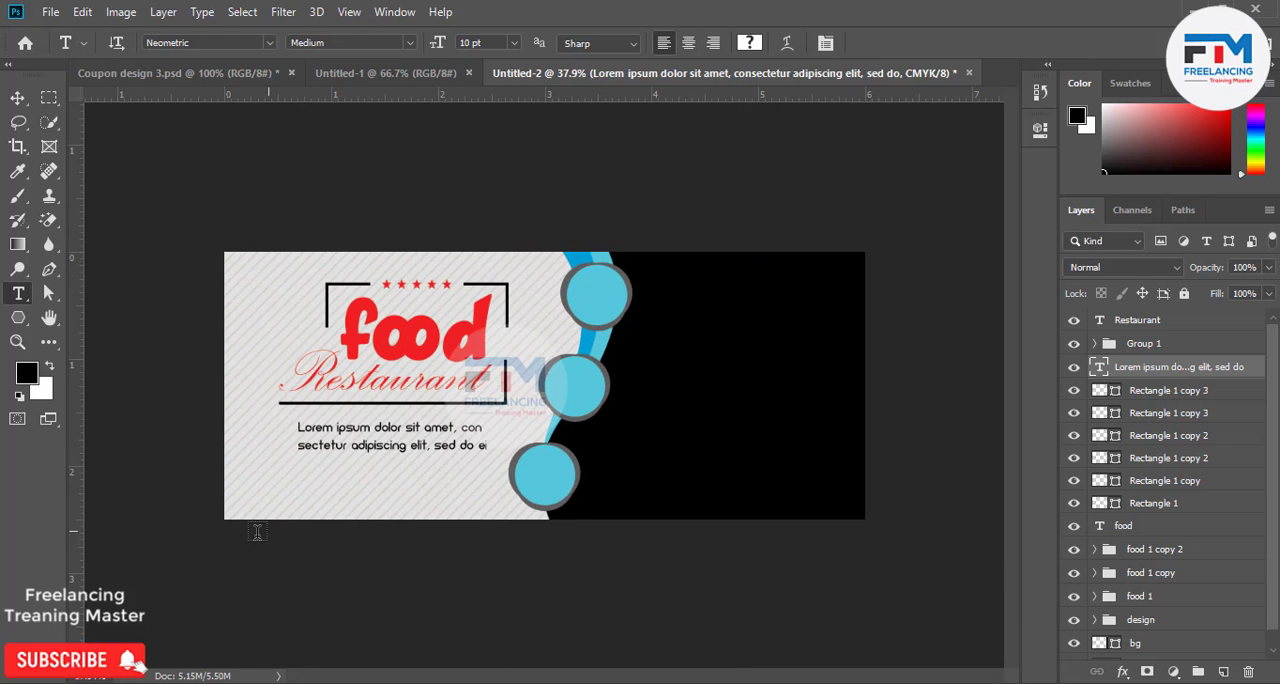
pyautogui.scroll(4, 257, 532)
pyautogui.scroll(2, 257, 532)
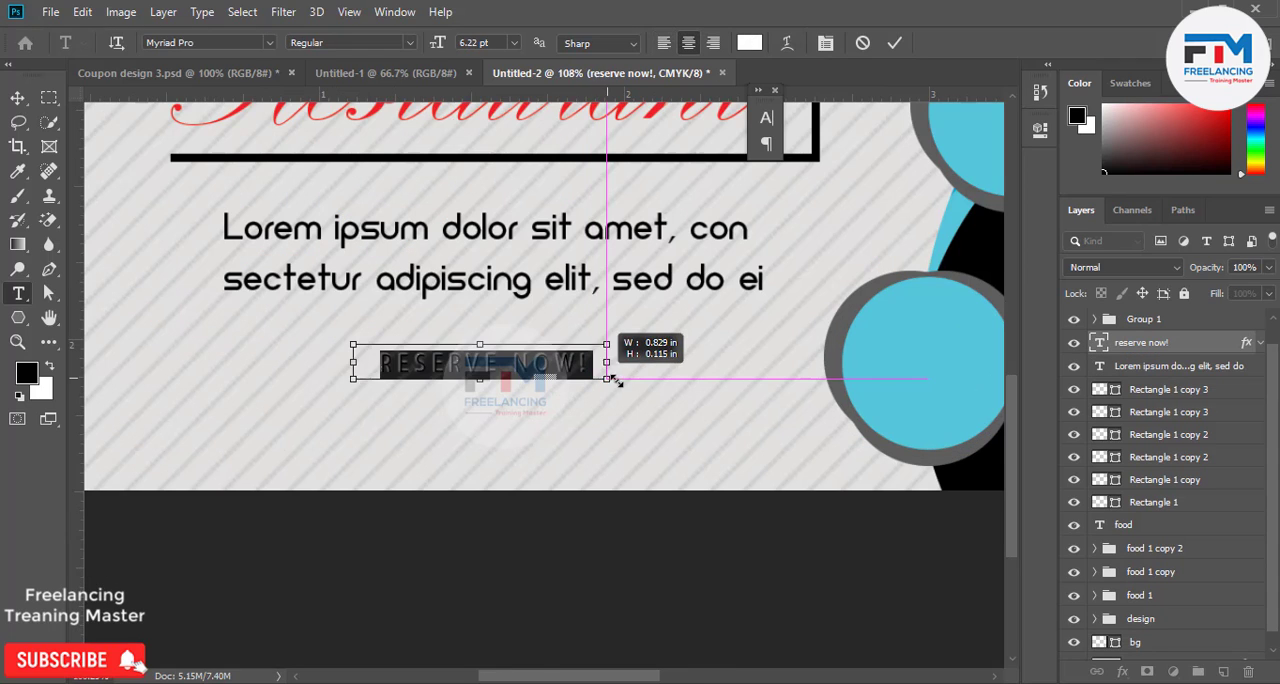
pyautogui.moveTo(612, 381)
pyautogui.mouseDown()
pyautogui.moveTo(626, 385)
pyautogui.moveTo(572, 413)
pyautogui.moveTo(598, 397)
pyautogui.mouseUp()
pyautogui.click(895, 43)
pyautogui.press('v')
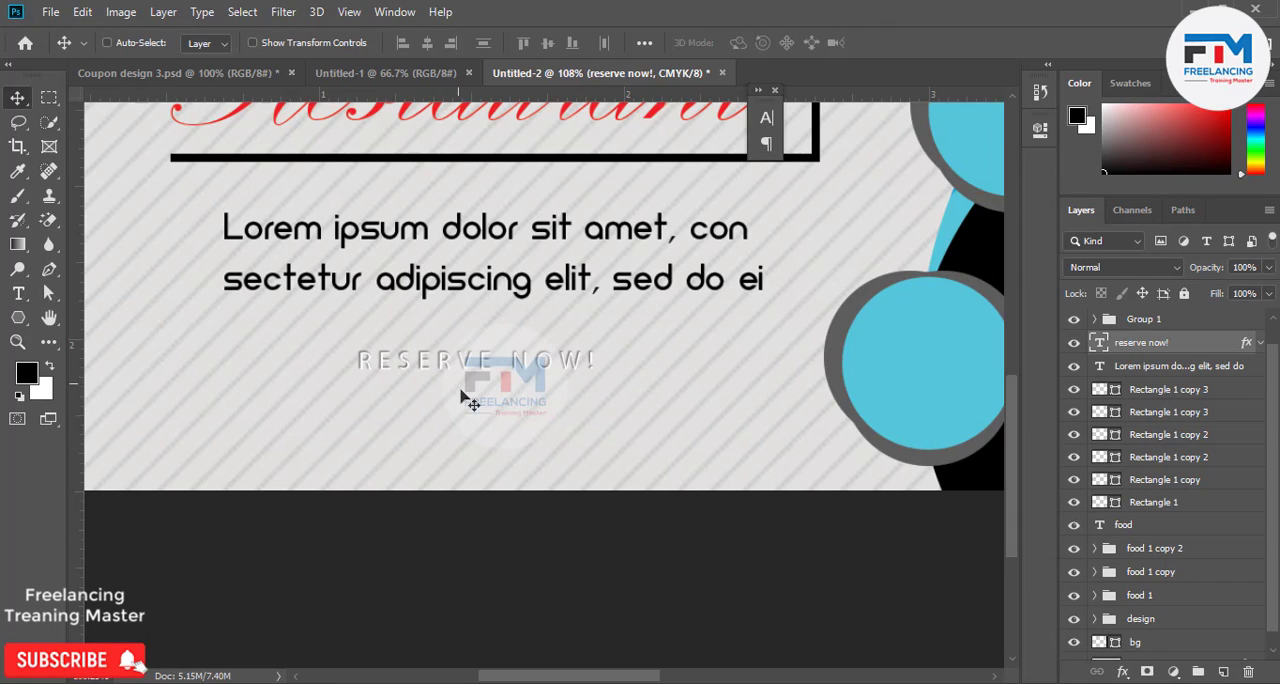
pyautogui.moveTo(477, 398); pyautogui.dragTo(477, 388)
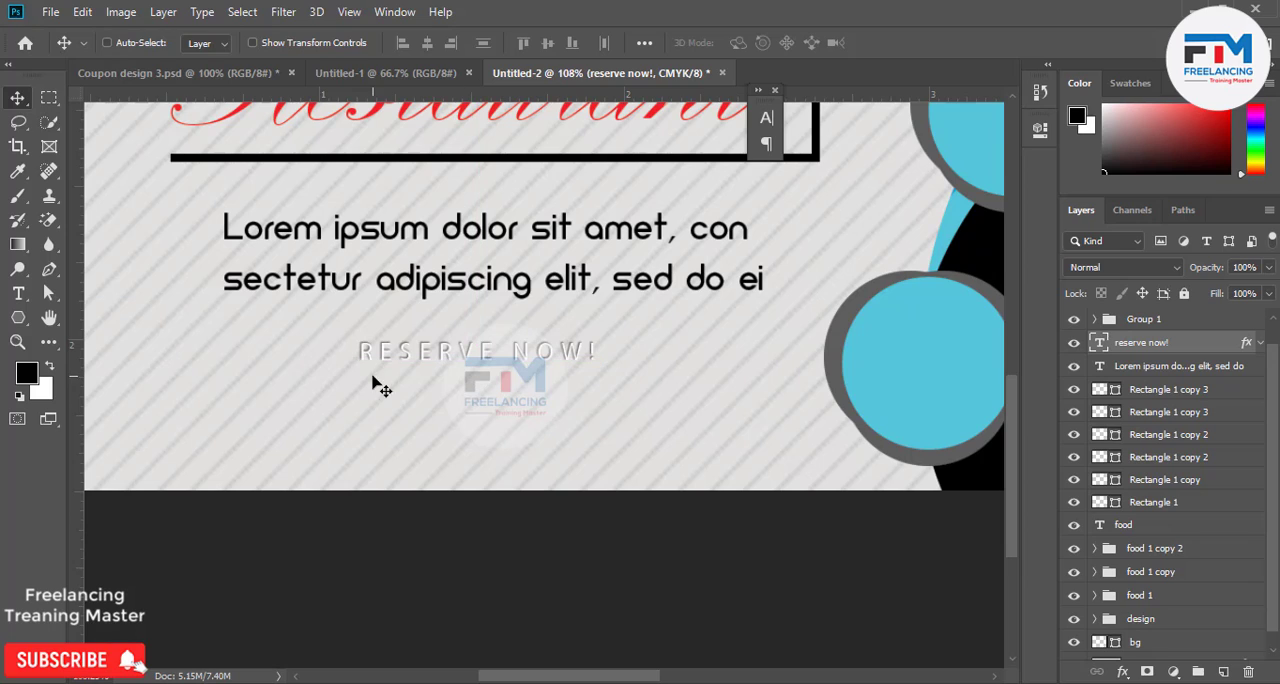
# Draw a 264 x 40 px rounded rectangle with 10 px radius over RESERVE NOW! and place its layer behind that text.
pyautogui.click(18, 317)
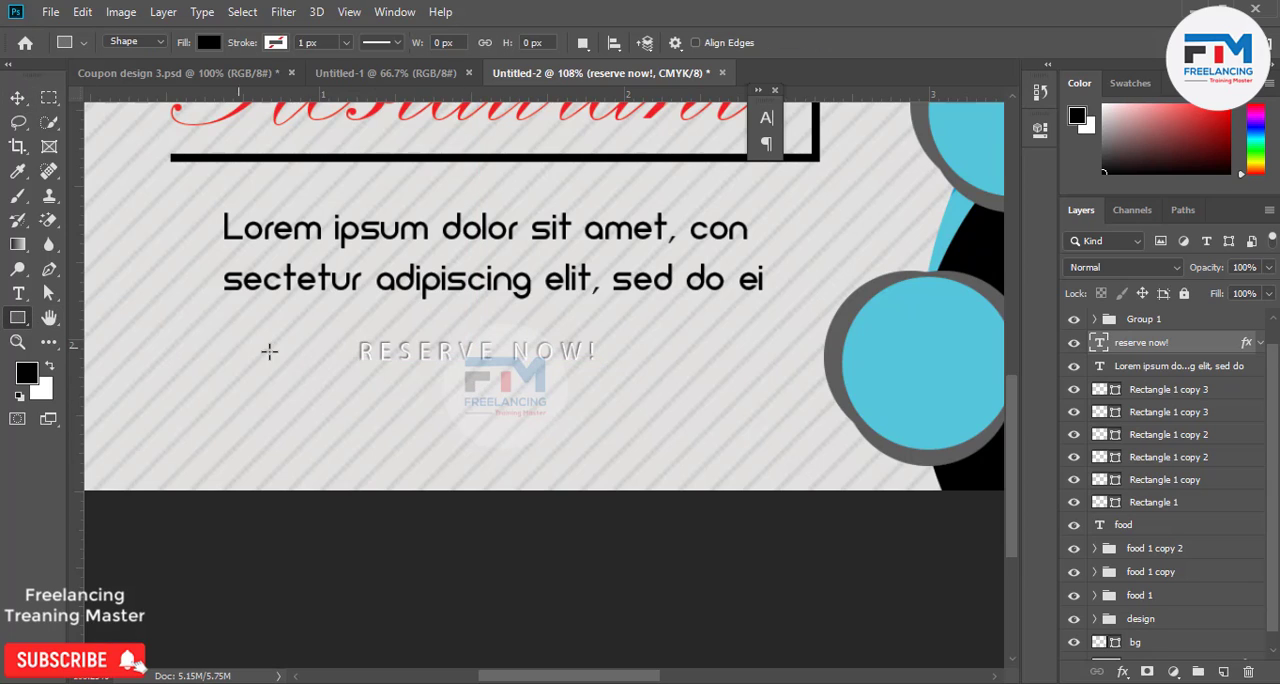
pyautogui.rightClick(18, 317)
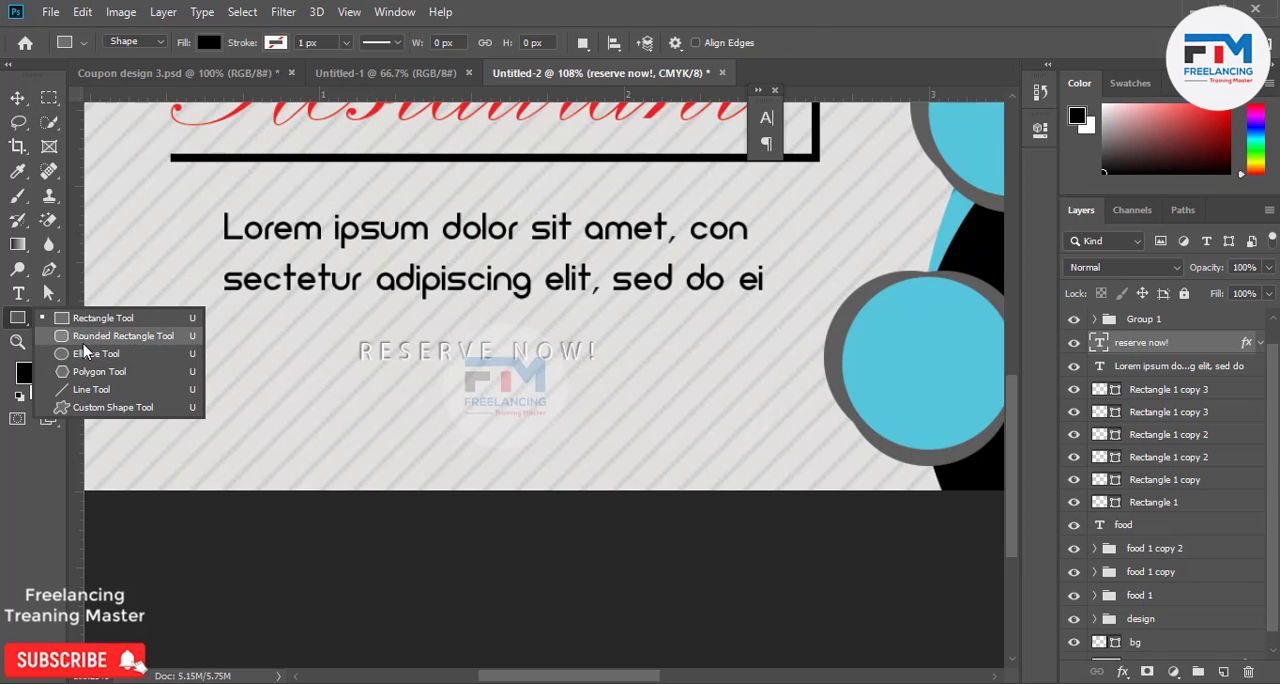
pyautogui.click(95, 356)
pyautogui.moveTo(340, 330); pyautogui.dragTo(609, 370)
pyautogui.click(986, 122)
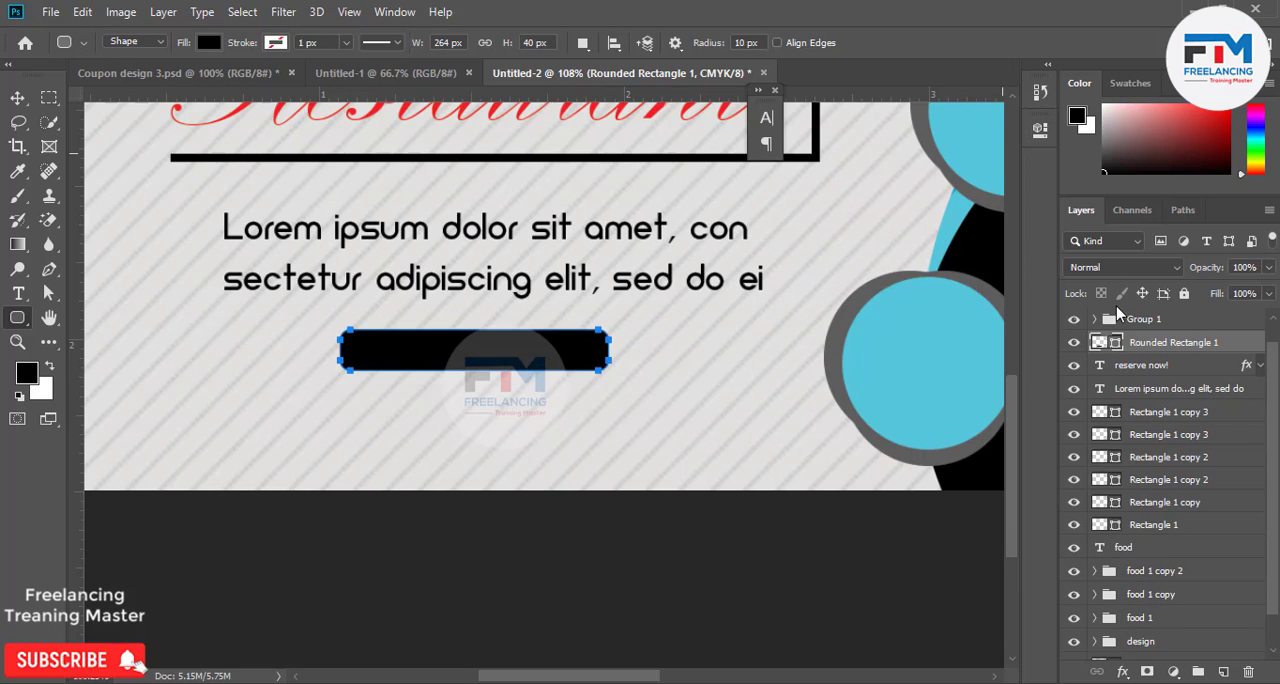
pyautogui.moveTo(1160, 354); pyautogui.dragTo(1097, 372)
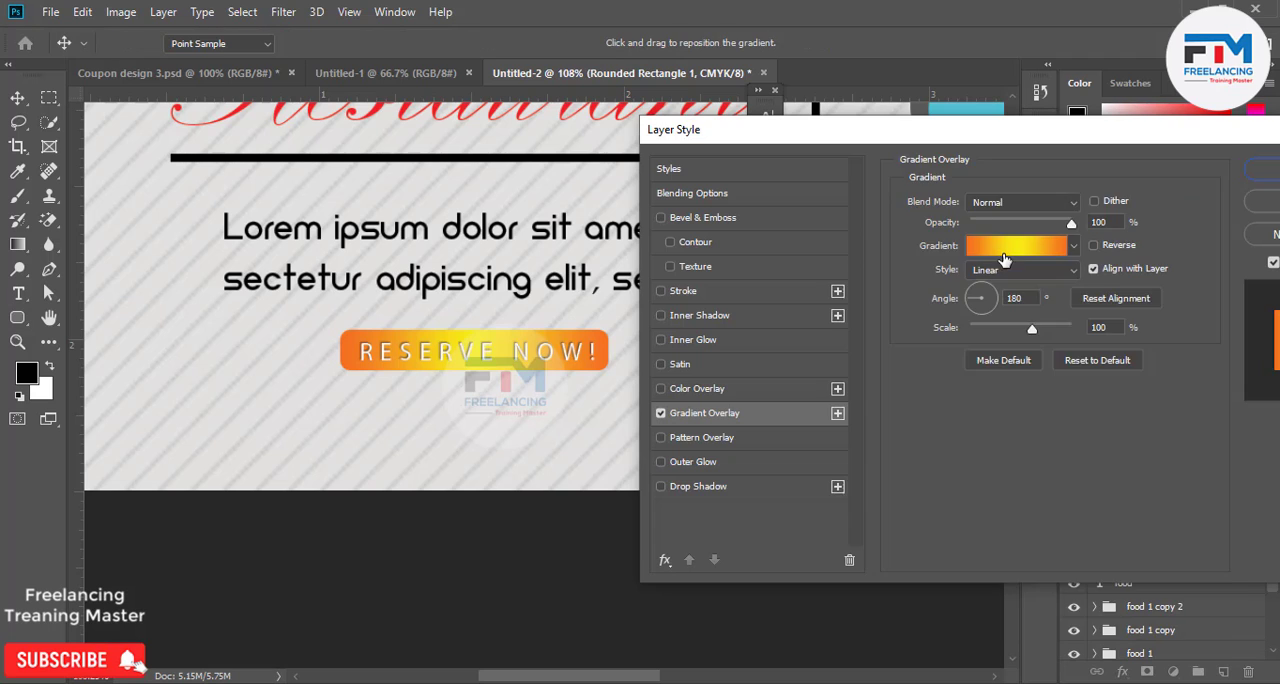
# Apply a linear Gradient Overlay to the rounded rectangle using a dark-to-light purple preset at a 180° angle.
pyautogui.click(1003, 257)
pyautogui.scroll(-6, 1034, 308)
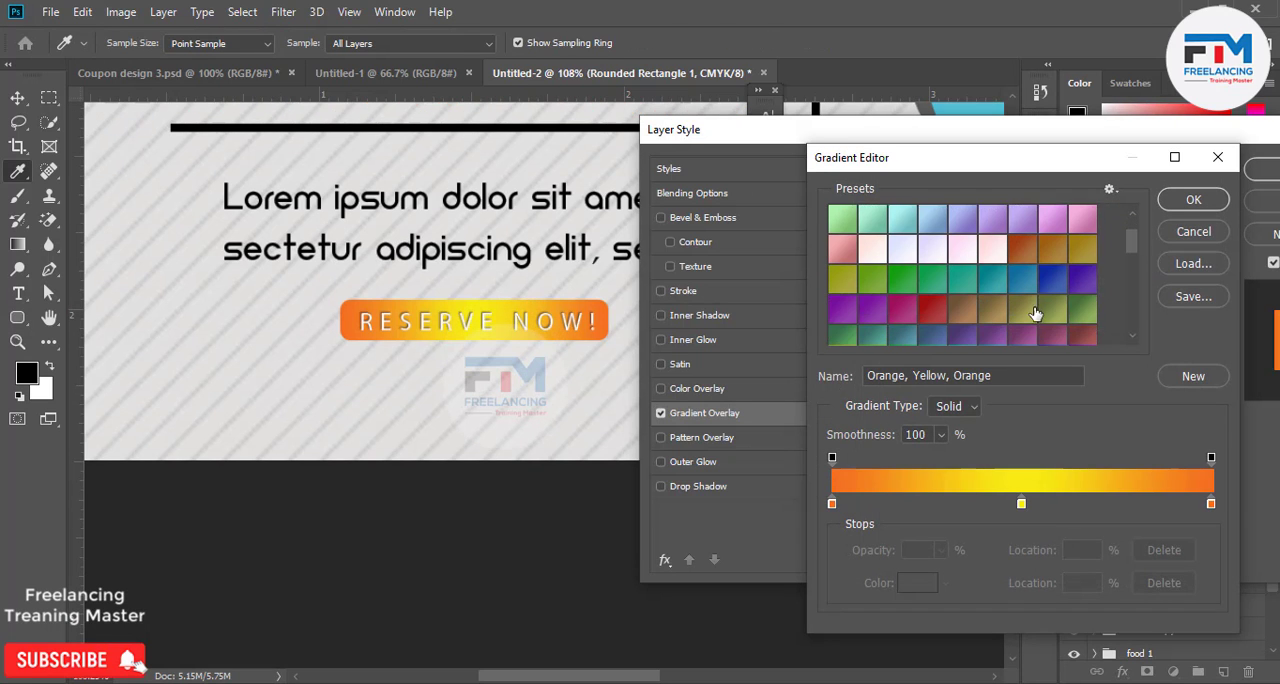
pyautogui.click(1038, 302)
pyautogui.click(1024, 284)
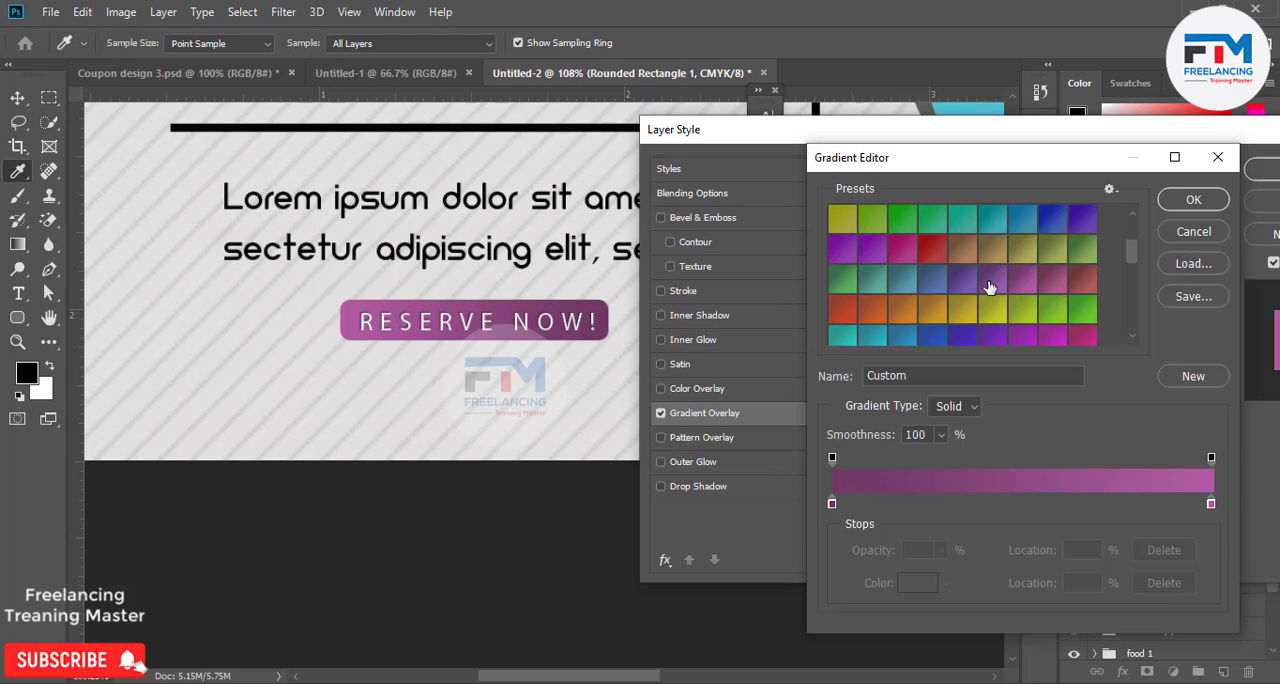
pyautogui.click(965, 303)
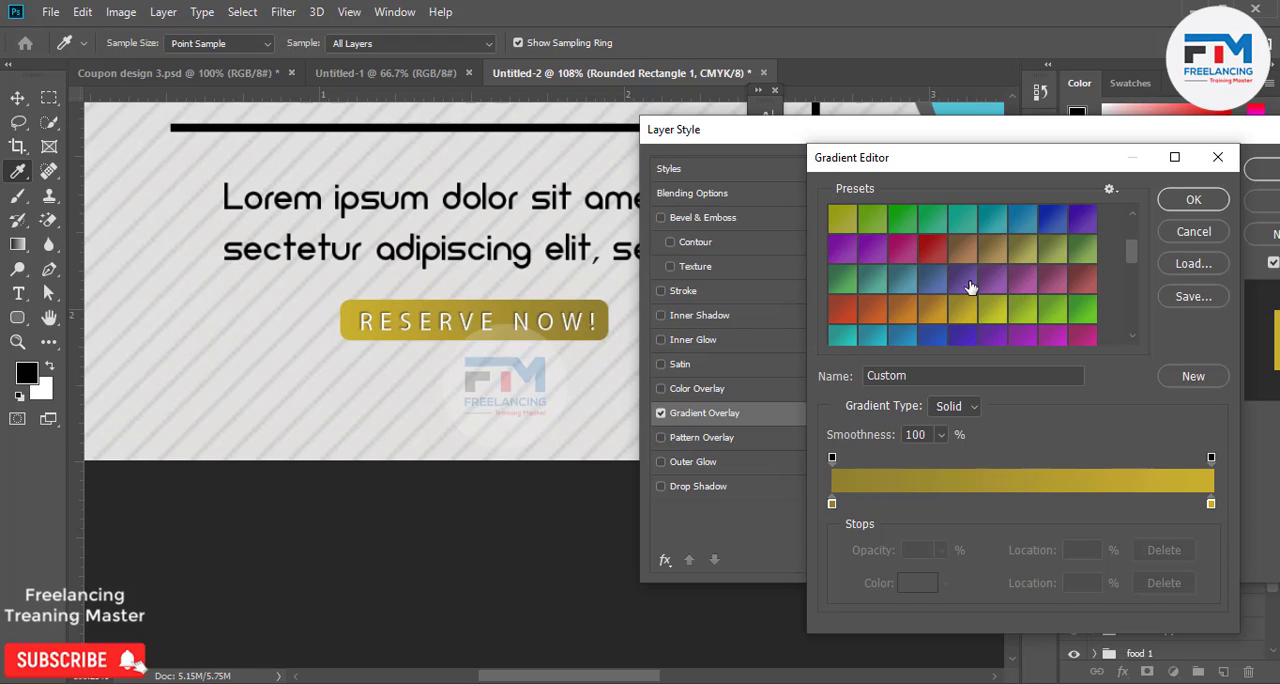
pyautogui.click(970, 287)
pyautogui.moveTo(952, 165); pyautogui.dragTo(922, 214)
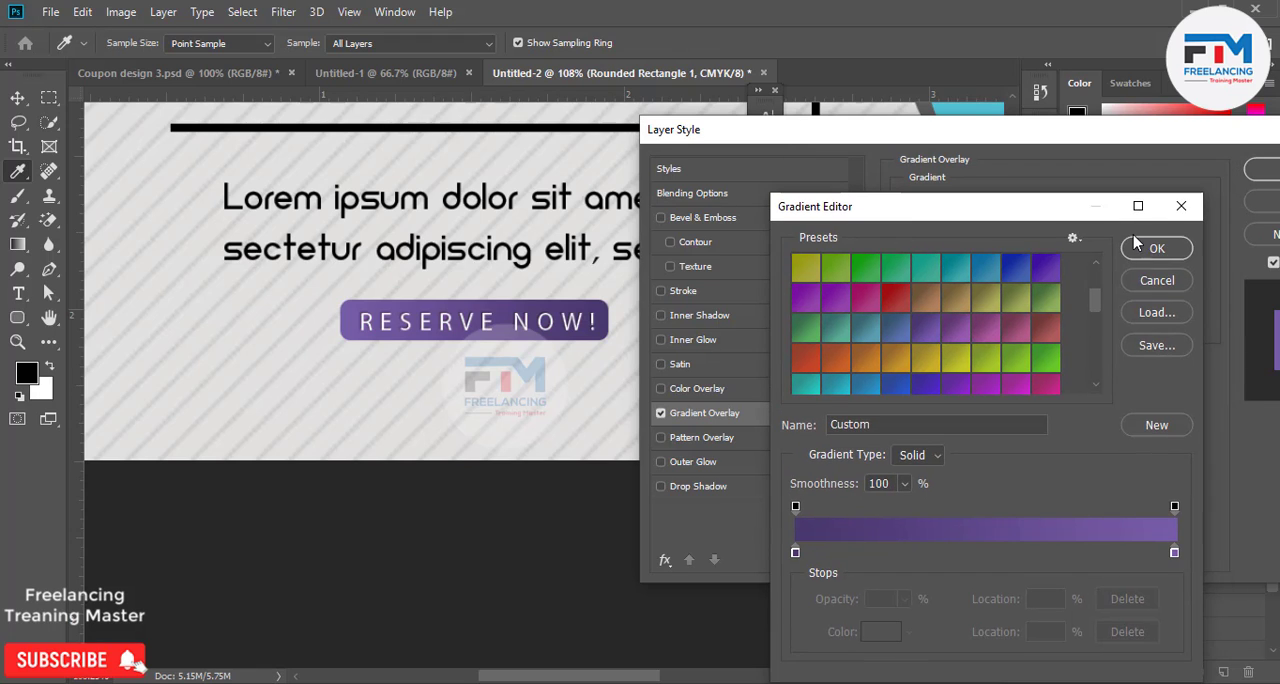
pyautogui.click(1150, 247)
pyautogui.moveTo(1051, 140); pyautogui.dragTo(897, 187)
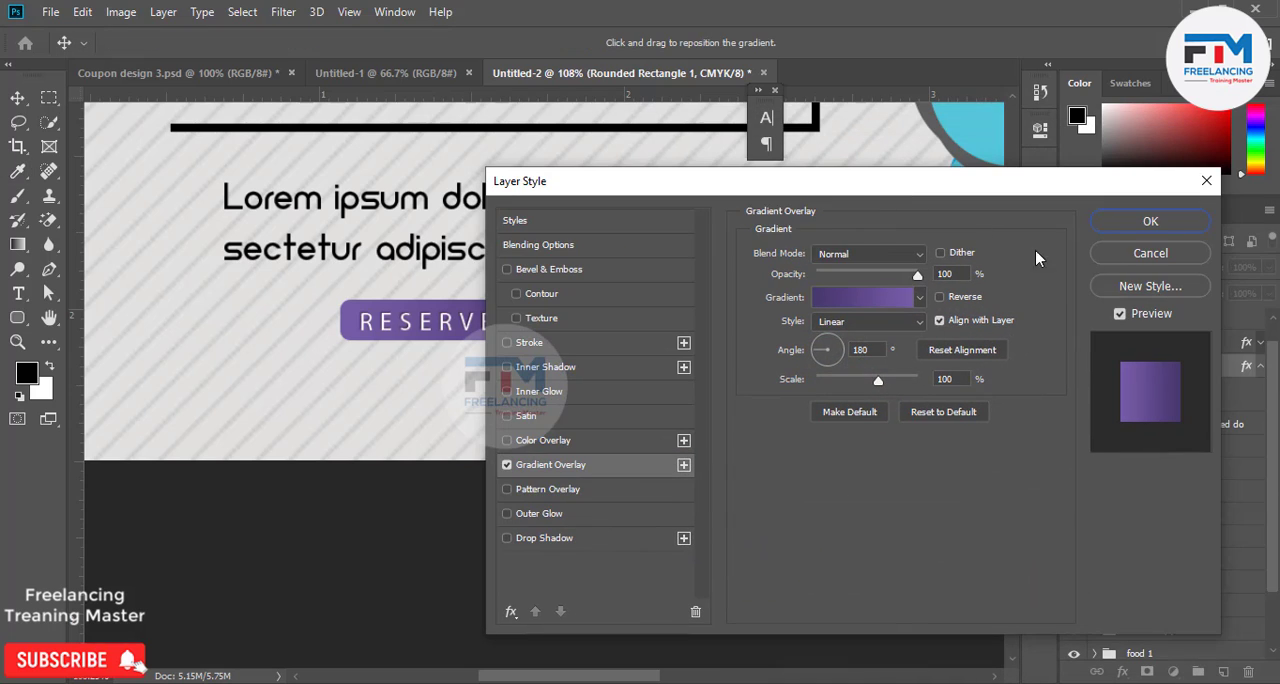
pyautogui.click(1152, 222)
# Duplicate both bars of the lower bracket under Restaurant and place the copy down around the paragraph text.
pyautogui.scroll(-2, 447, 341)
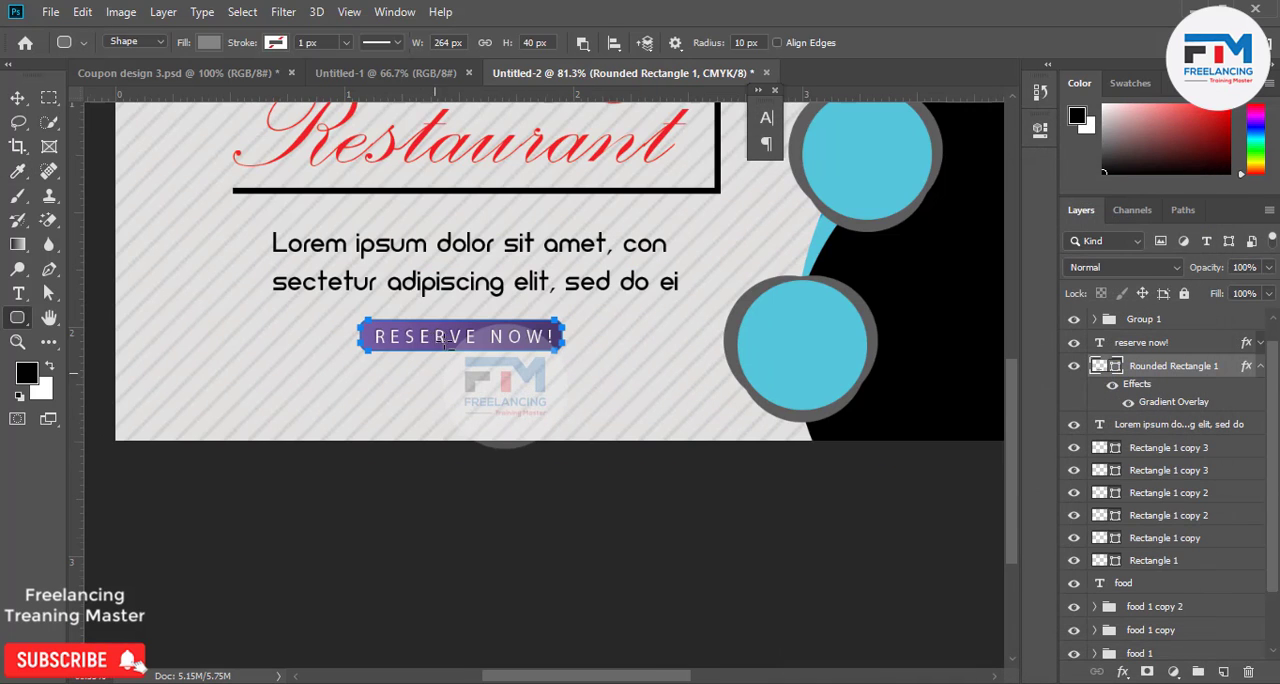
pyautogui.click(19, 99)
pyautogui.click(356, 190)
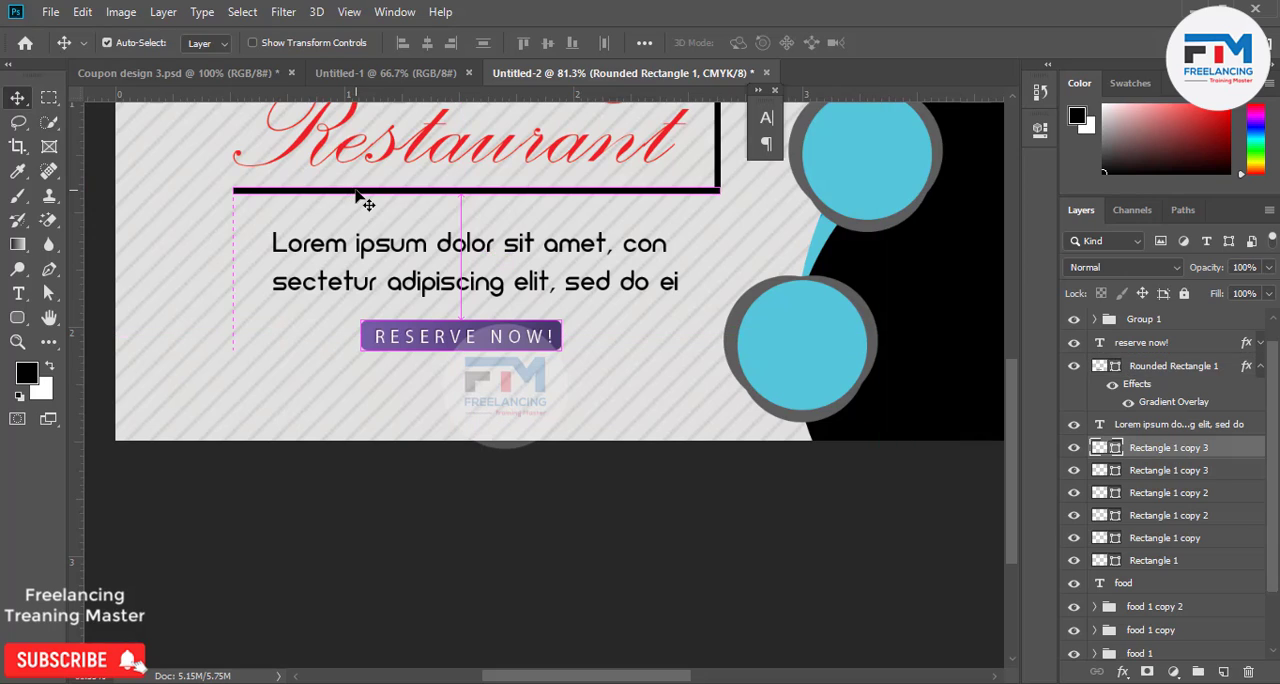
pyautogui.keyDown('shift'); pyautogui.click(718, 166); pyautogui.keyUp('shift')
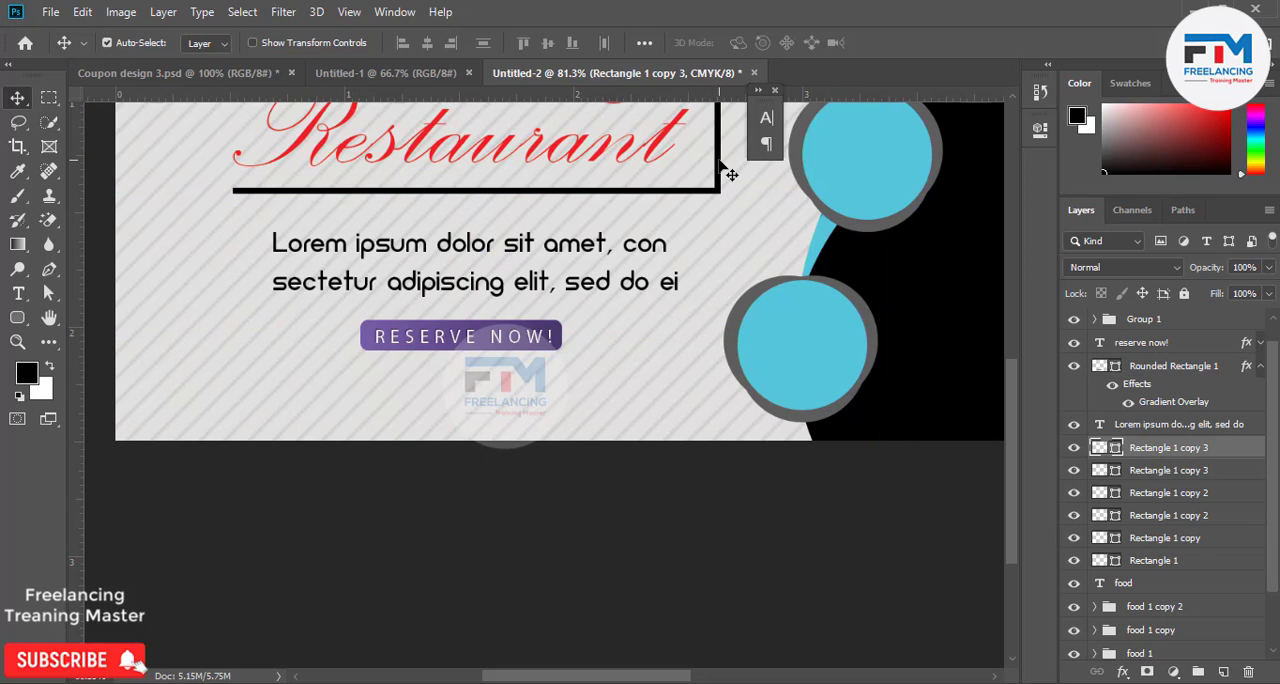
pyautogui.press('ctrl')
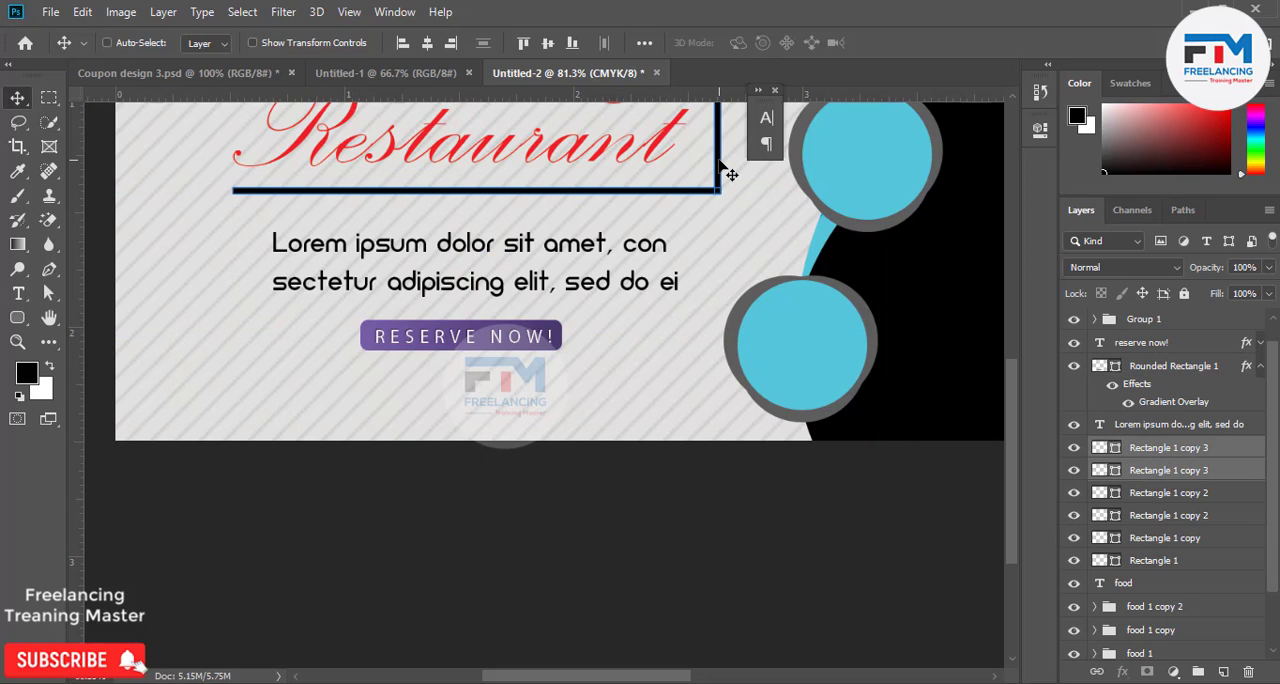
pyautogui.moveTo(722, 170); pyautogui.dragTo(700, 286)
# Flip the copied bracket vertically, scale it to about 59%, and fit it around the upper corner at the end of the RESERVE NOW! button.
pyautogui.hotkey('ctrl', 't')
pyautogui.rightClick(697, 264)
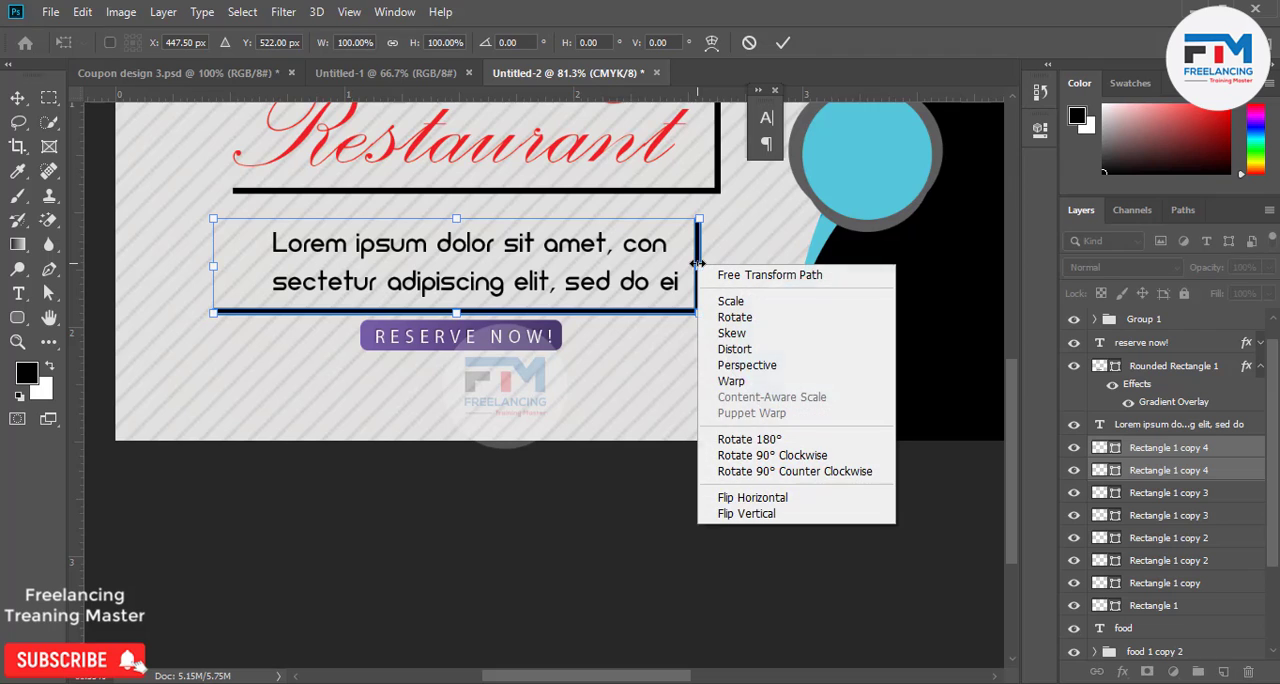
pyautogui.click(745, 513)
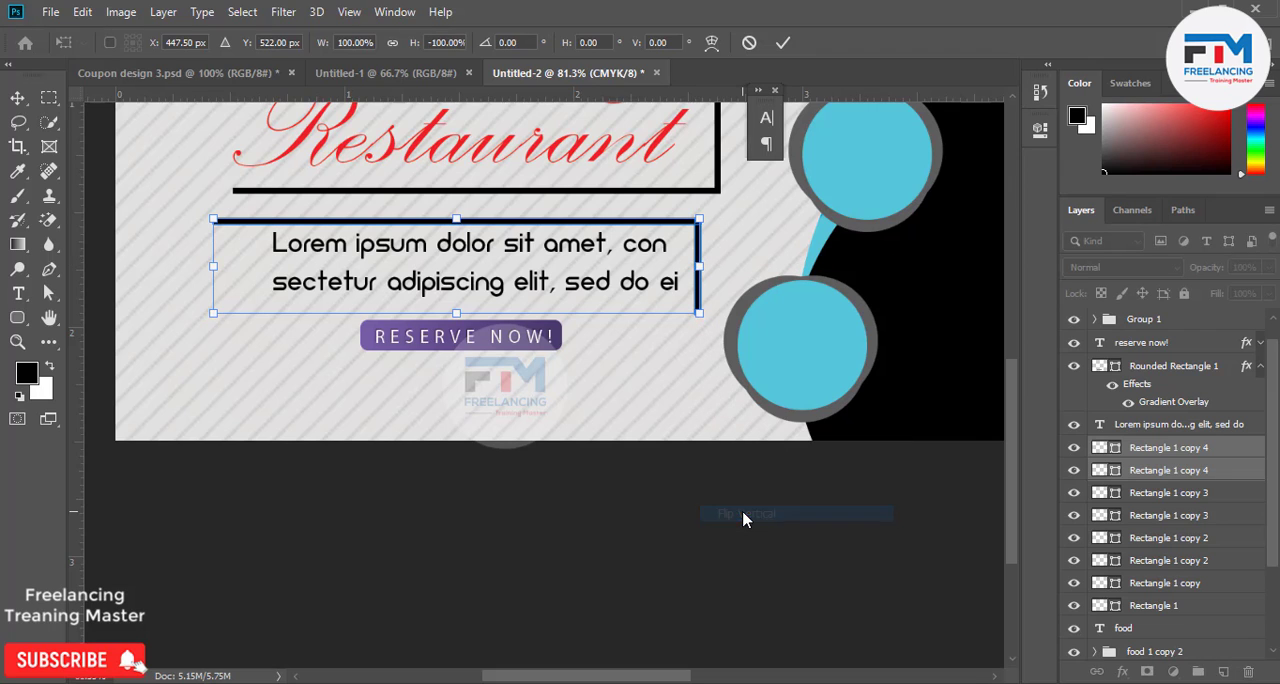
pyautogui.moveTo(605, 229); pyautogui.dragTo(503, 311)
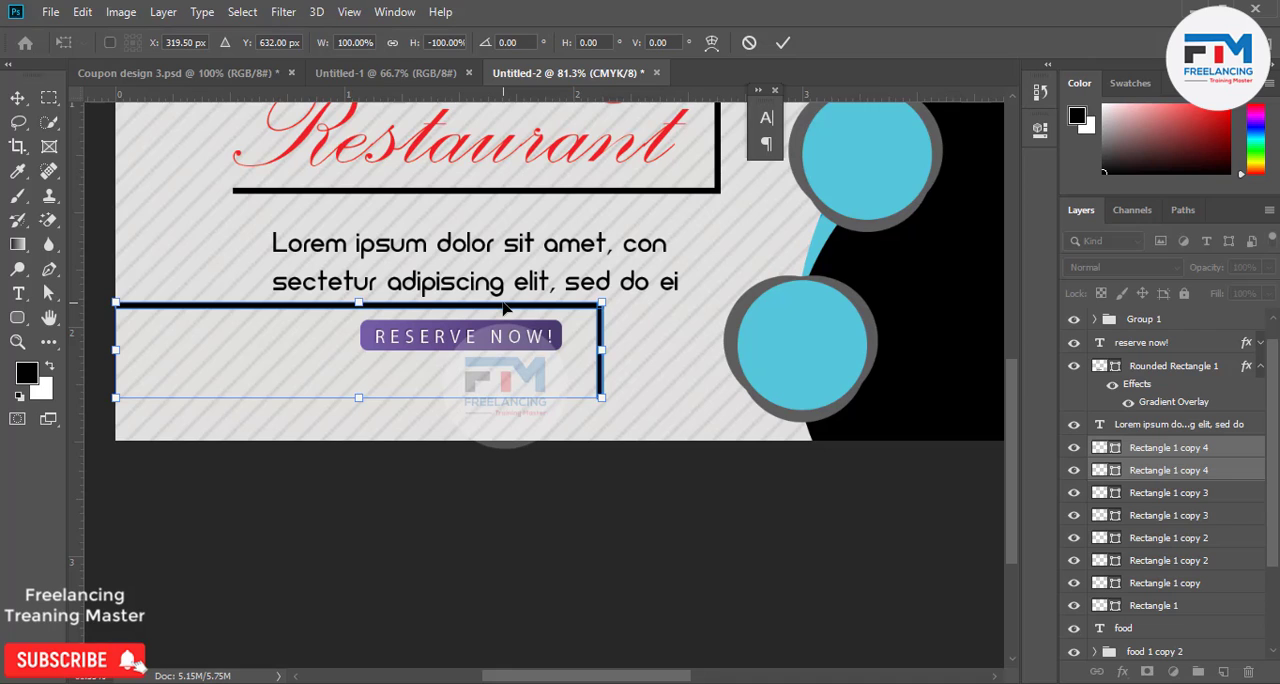
pyautogui.moveTo(600, 397); pyautogui.dragTo(502, 378)
pyautogui.moveTo(417, 338); pyautogui.dragTo(481, 322)
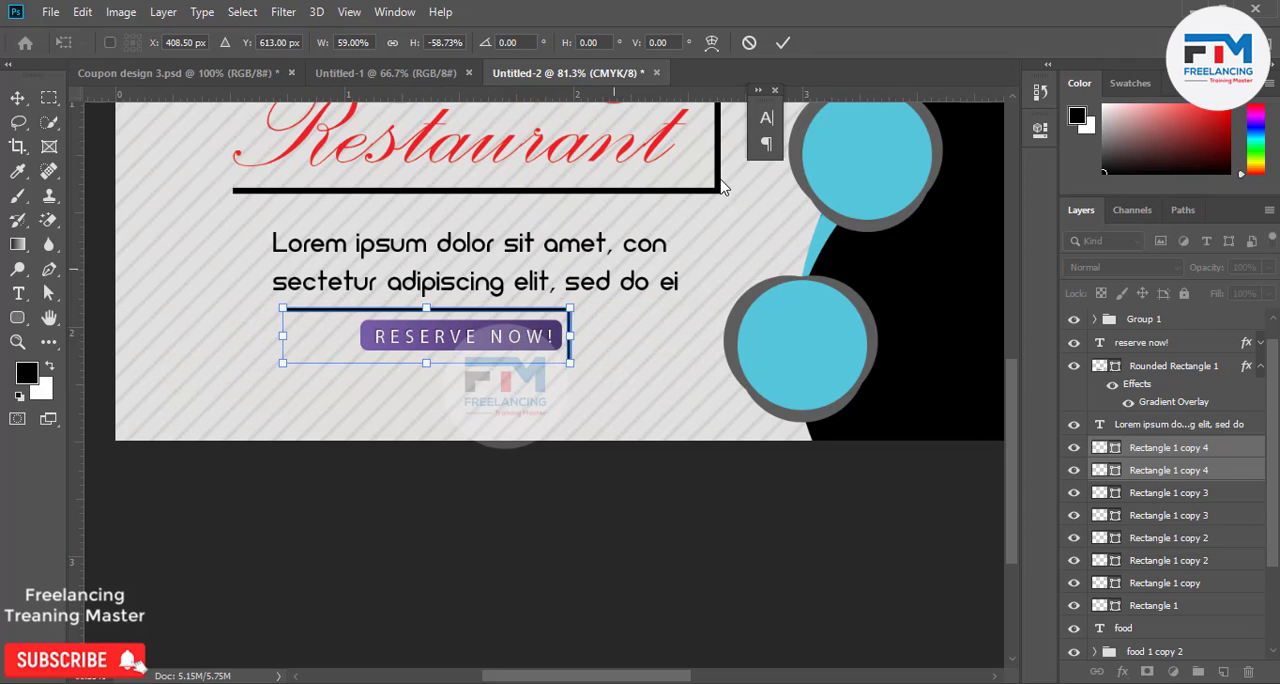
pyautogui.click(783, 42)
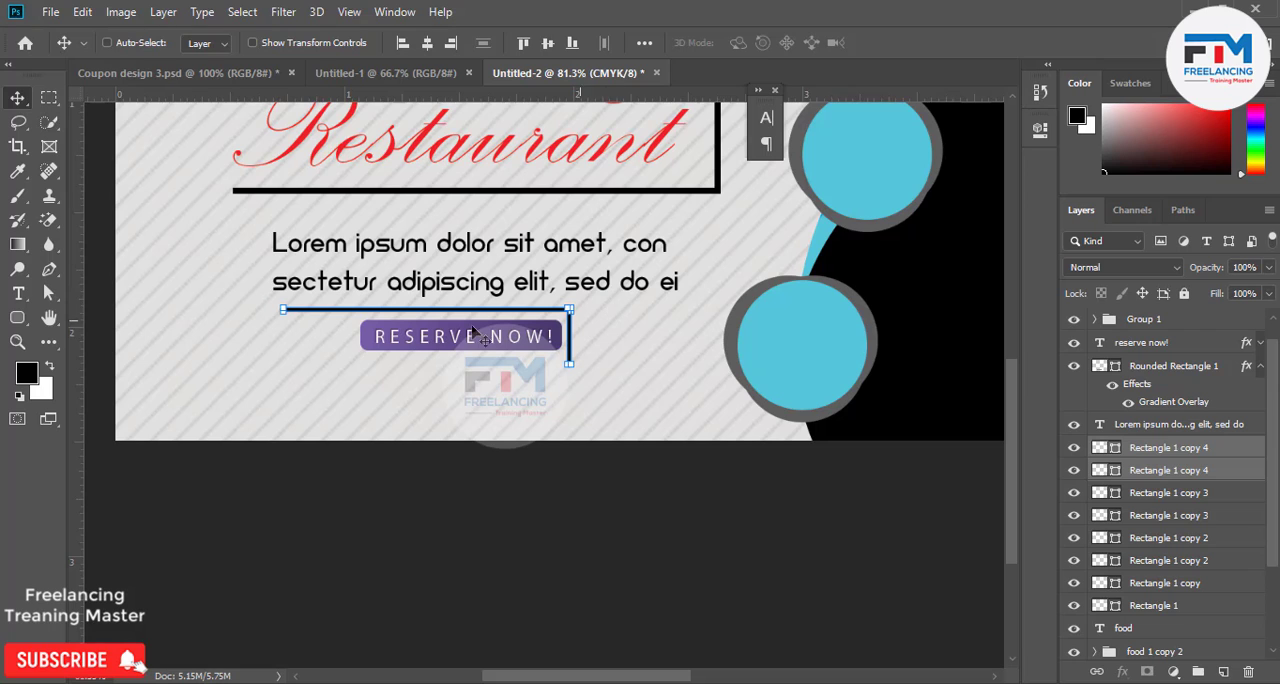
pyautogui.scroll(-3, 457, 400)
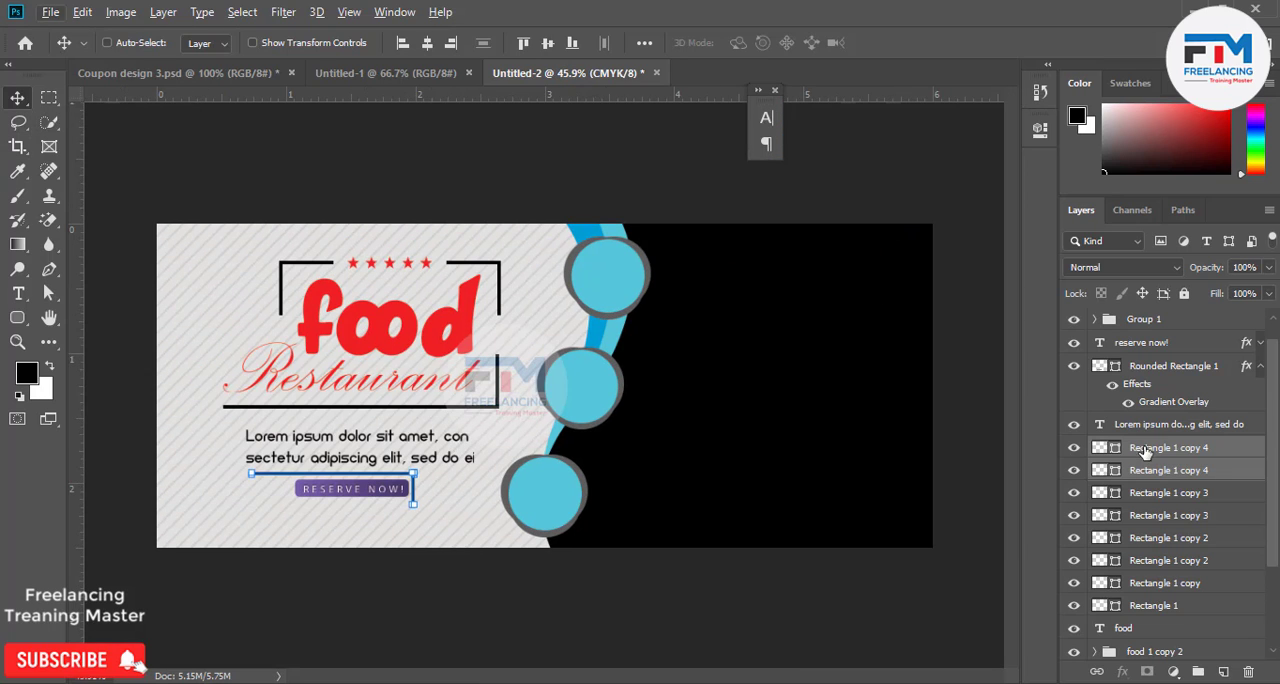
# Stretch the horizontal bar above the RESERVE NOW! button so its free end lines up with the start of the paragraph text.
pyautogui.click(1162, 368)
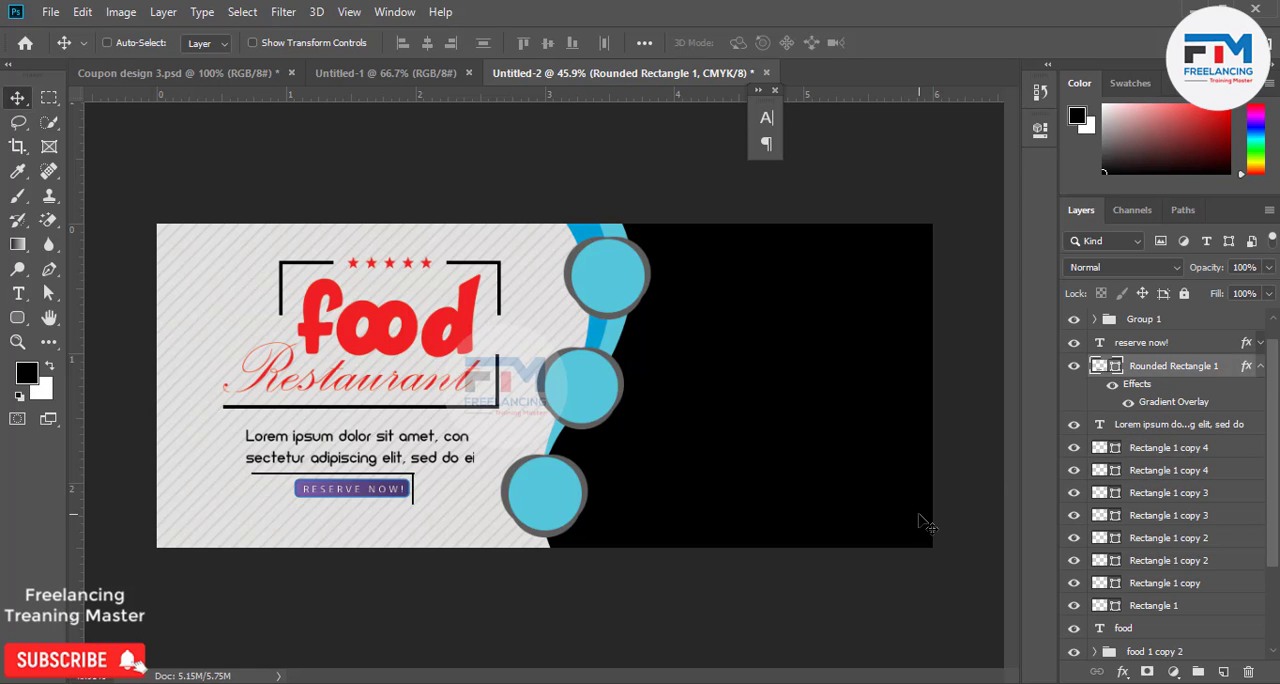
pyautogui.scroll(3, 262, 510)
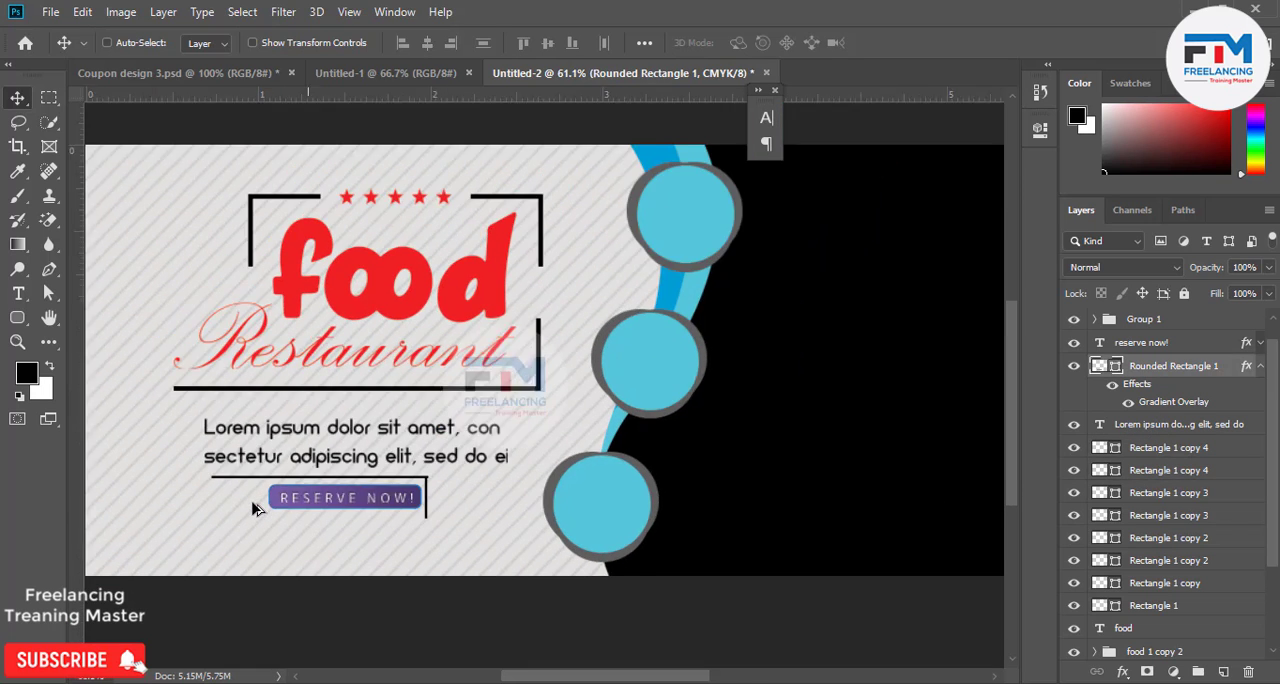
pyautogui.scroll(4, 197, 500)
pyautogui.scroll(3, 197, 497)
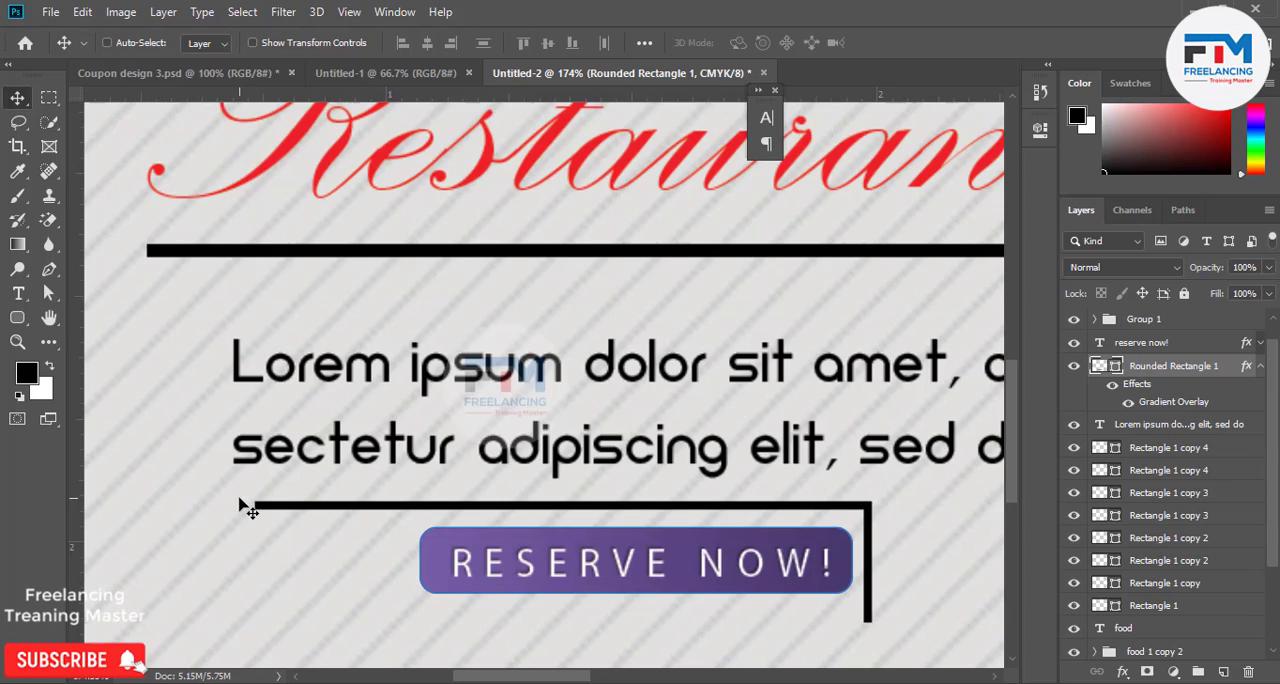
pyautogui.scroll(-2, 241, 497)
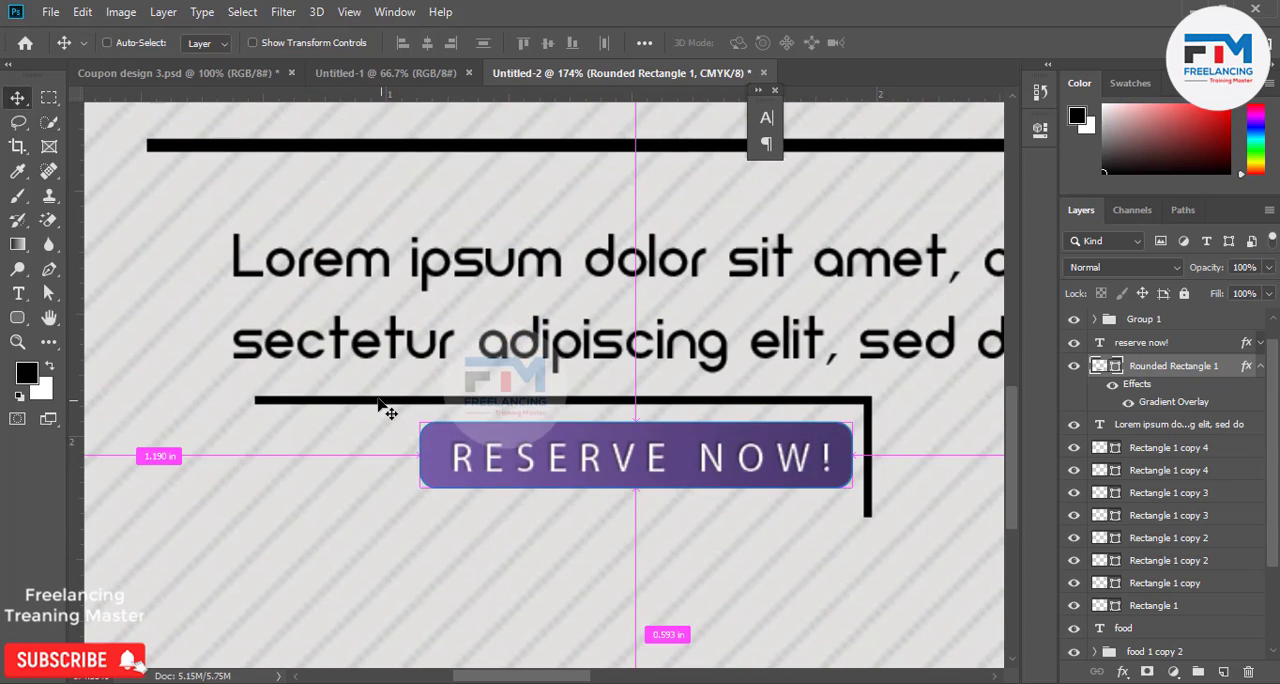
pyautogui.click(379, 400)
pyautogui.hotkey('ctrl', 't')
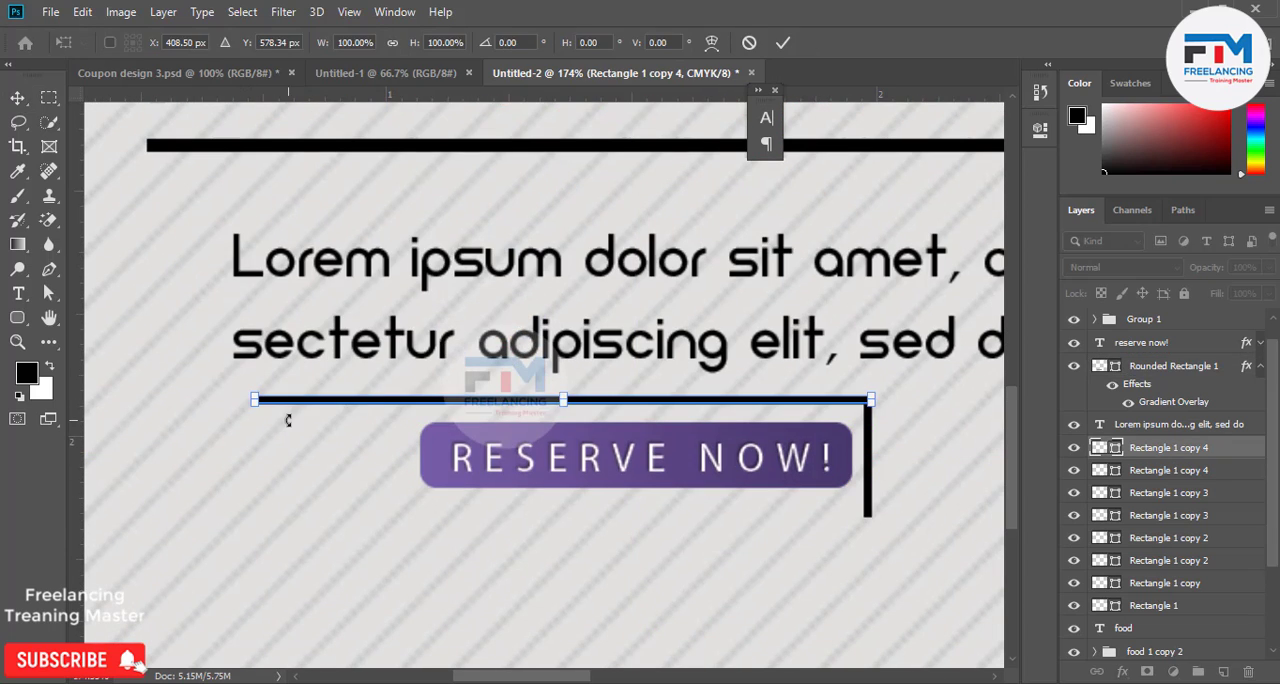
pyautogui.scroll(4, 223, 420)
pyautogui.scroll(2, 220, 420)
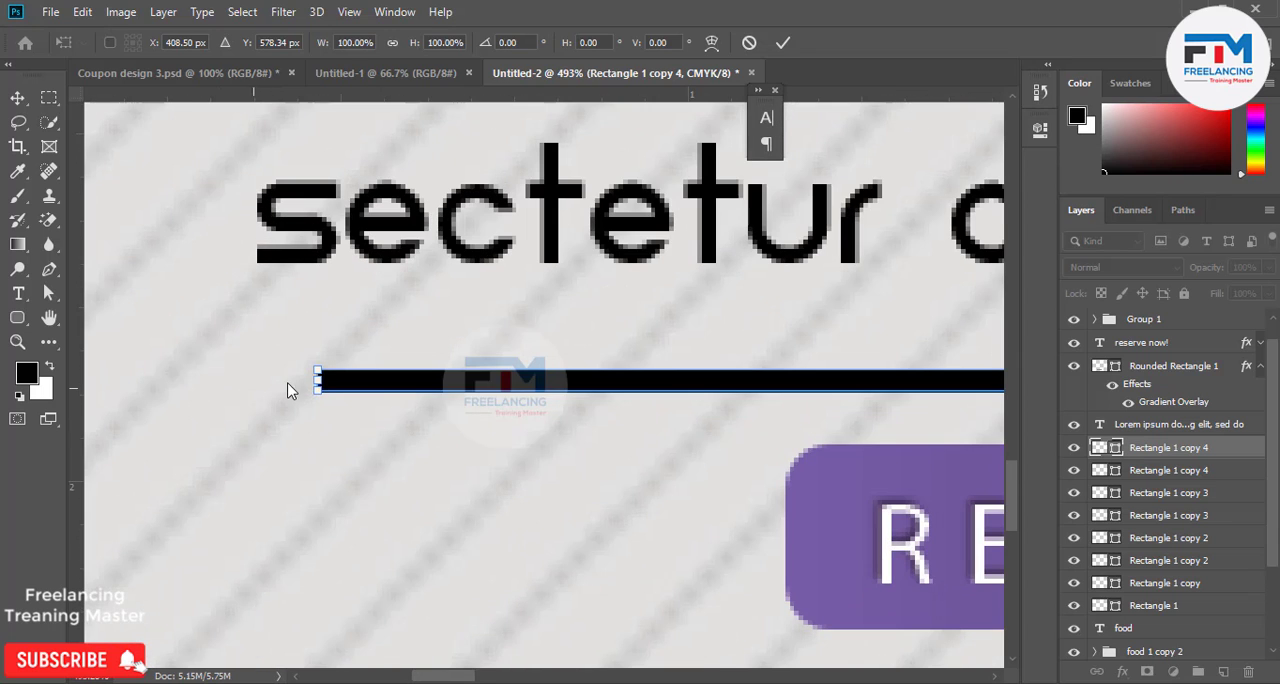
pyautogui.moveTo(316, 384); pyautogui.dragTo(252, 381)
pyautogui.press('Return')
pyautogui.scroll(-10, 503, 449)
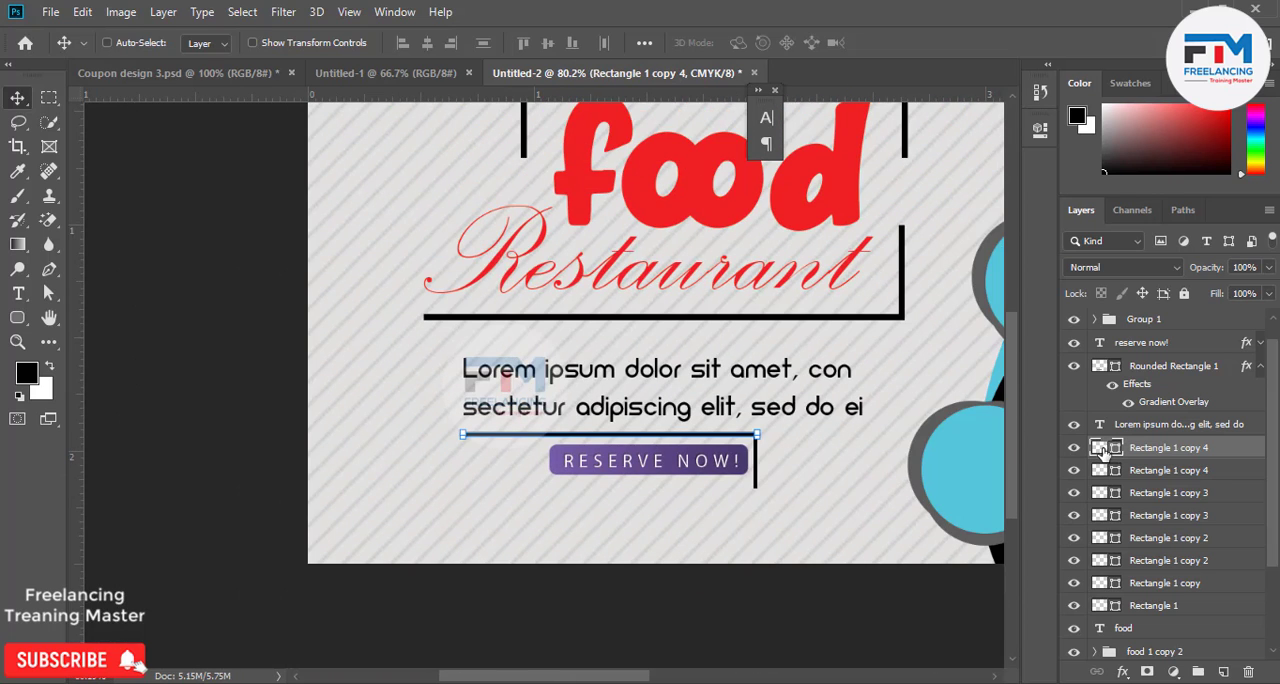
# Recolor both bars of the bracket around RESERVE NOW! with the red ed2024 sampled from the food lettering.
pyautogui.click(725, 211)
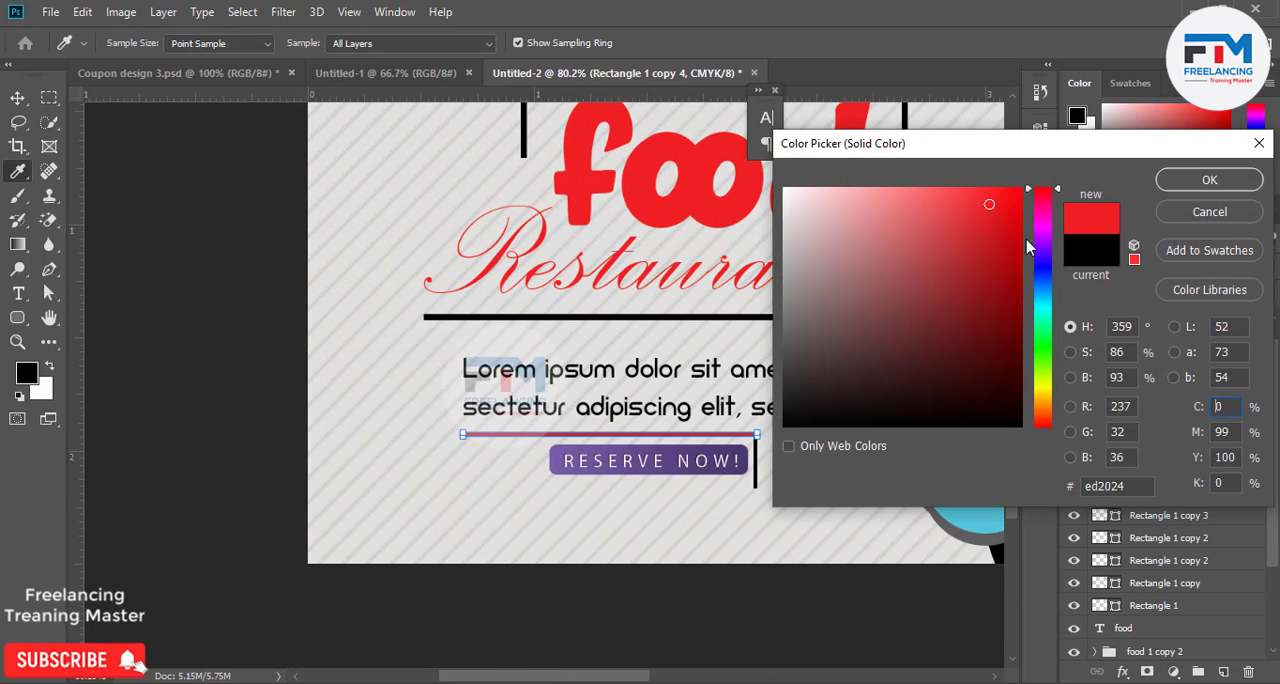
pyautogui.press('Return')
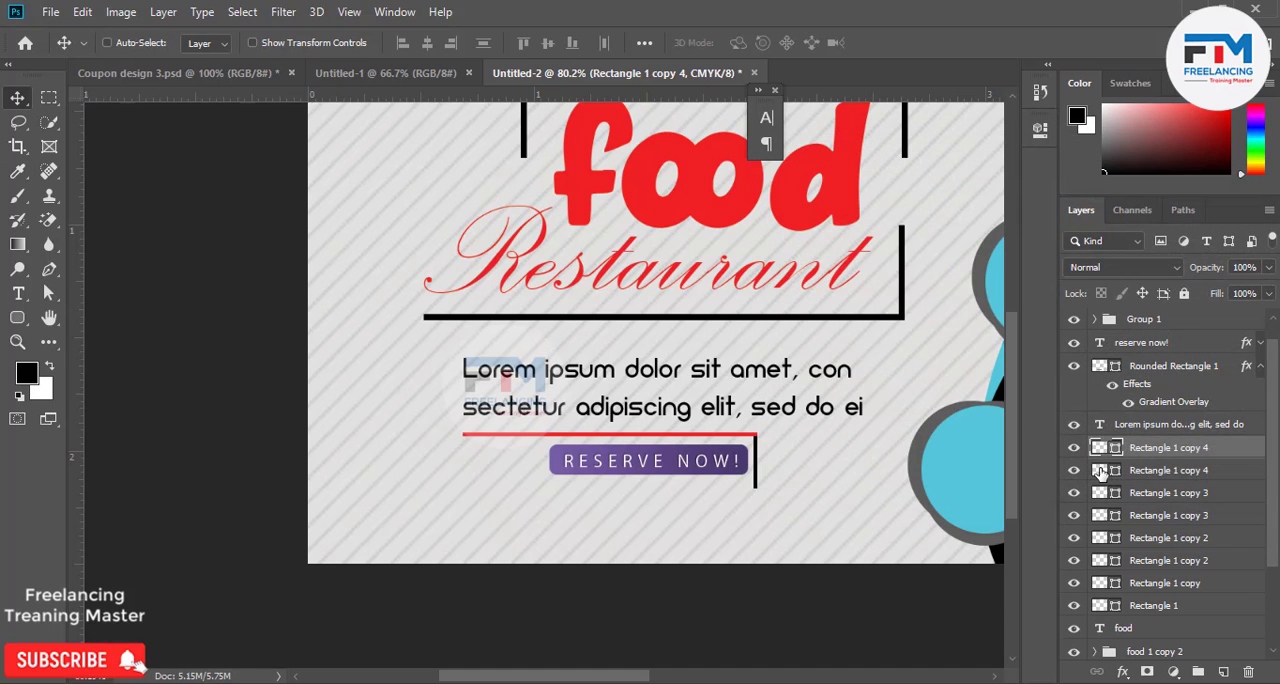
pyautogui.doubleClick(1101, 470)
pyautogui.click(676, 196)
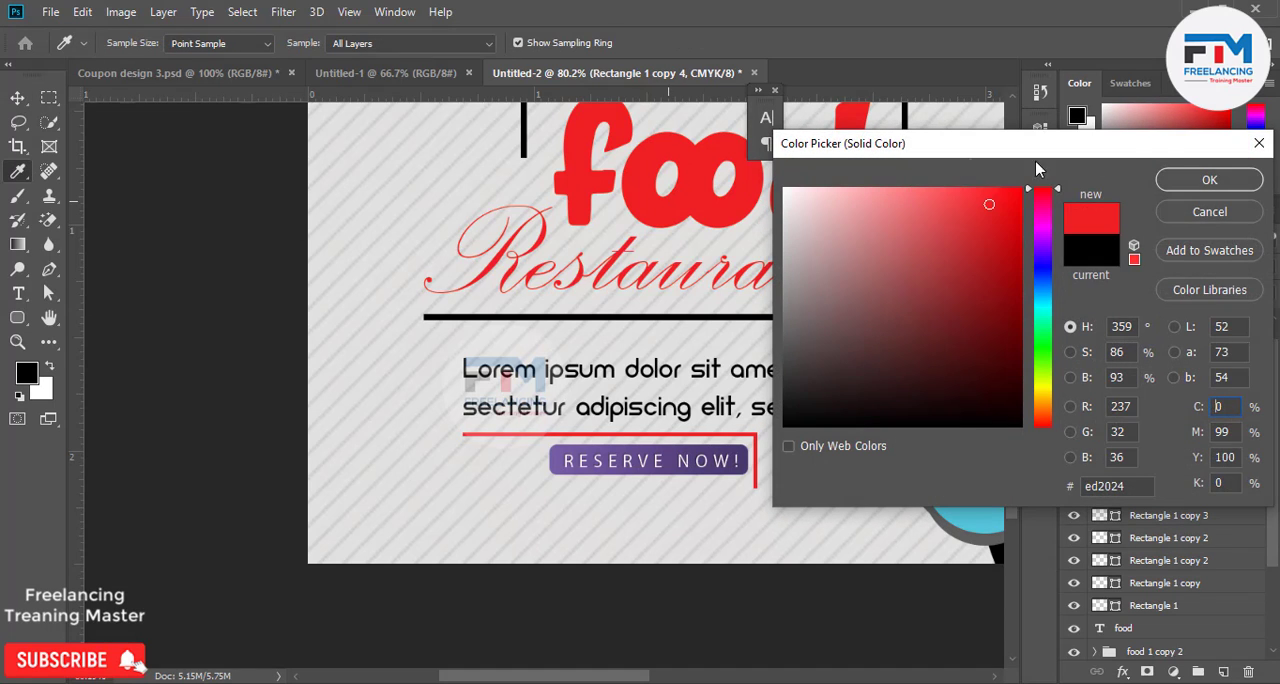
pyautogui.click(1209, 183)
pyautogui.press('v')
pyautogui.scroll(-3, 698, 510)
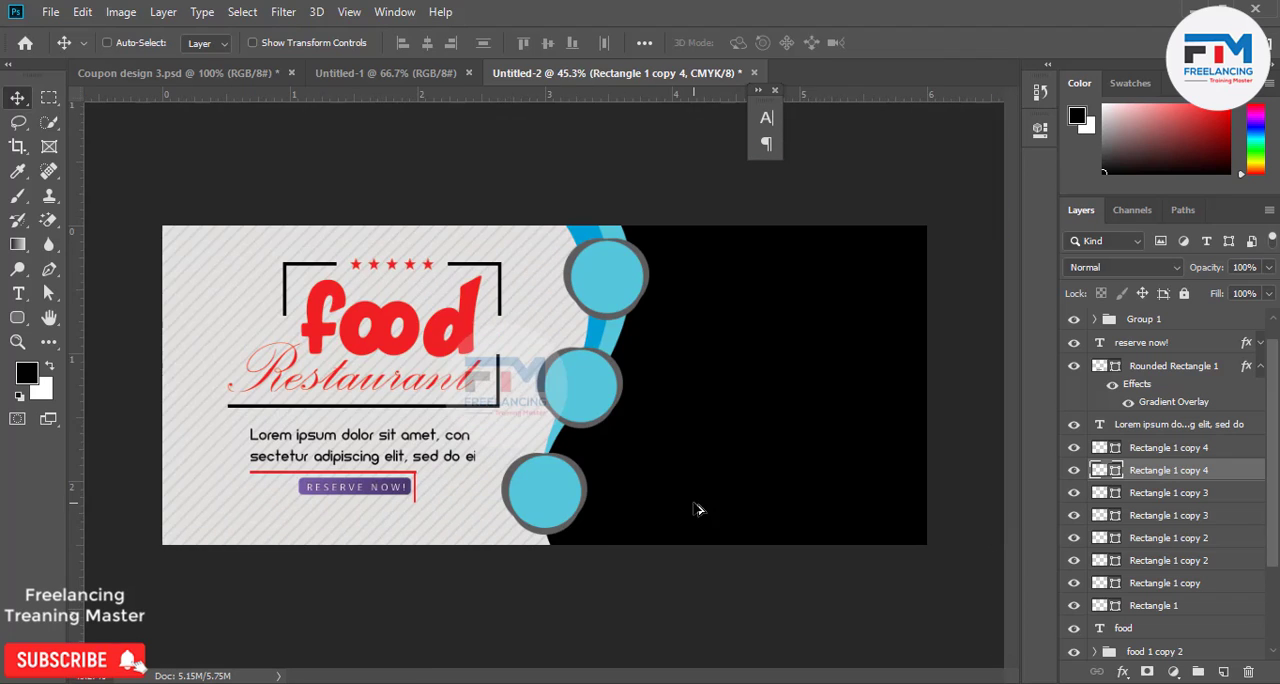
# Shorten the vertical red bar beside RESERVE NOW! to about 76% of its height so it ends level with the button's lower edge.
pyautogui.scroll(2, 320, 578)
pyautogui.scroll(-1, 330, 557)
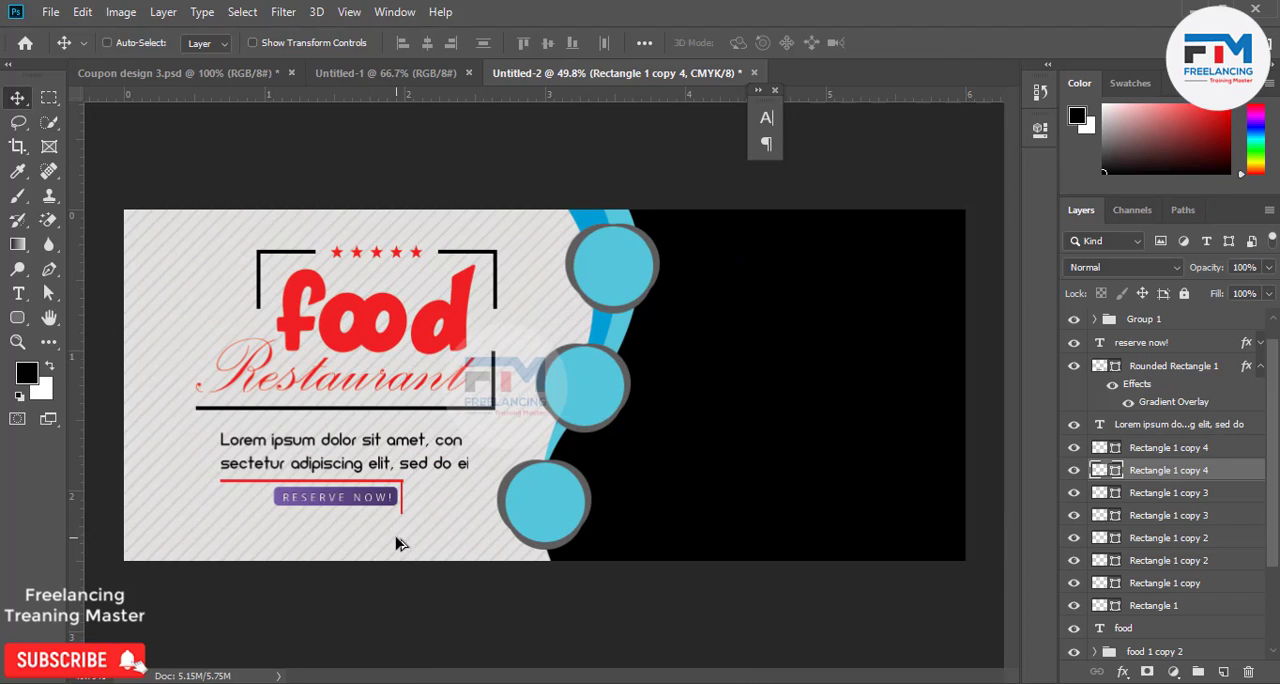
pyautogui.scroll(8, 375, 545)
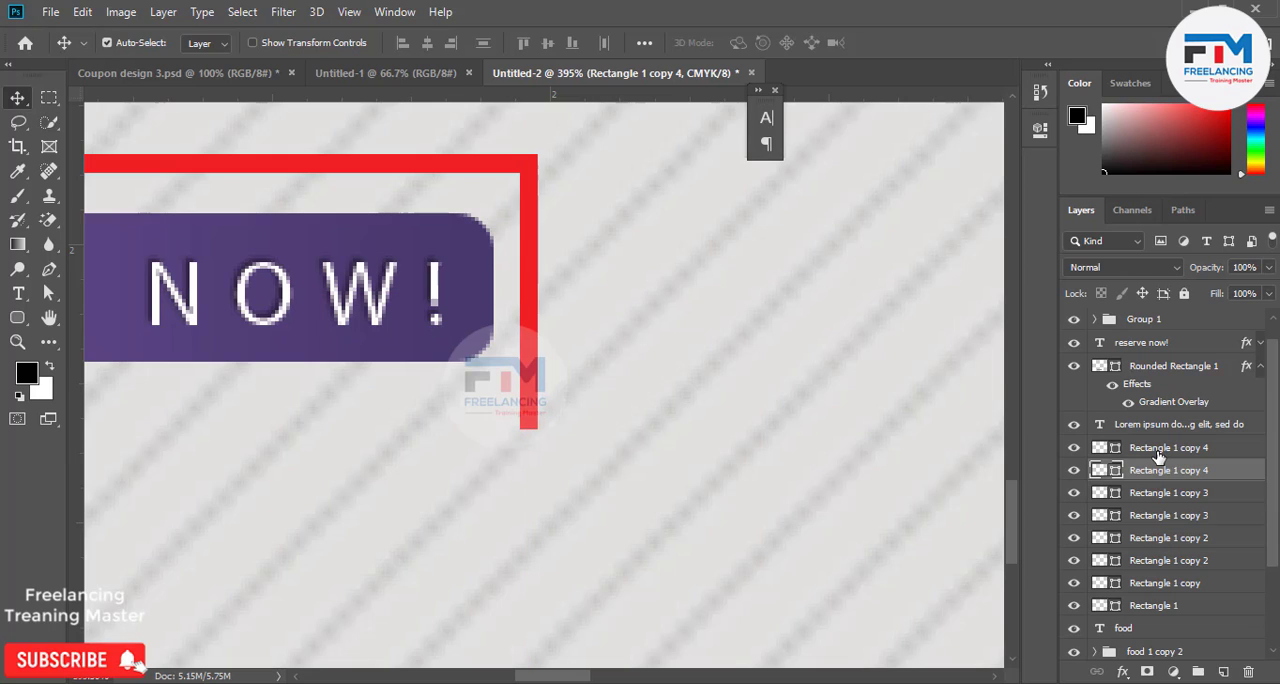
pyautogui.hotkey('ctrl', 't')
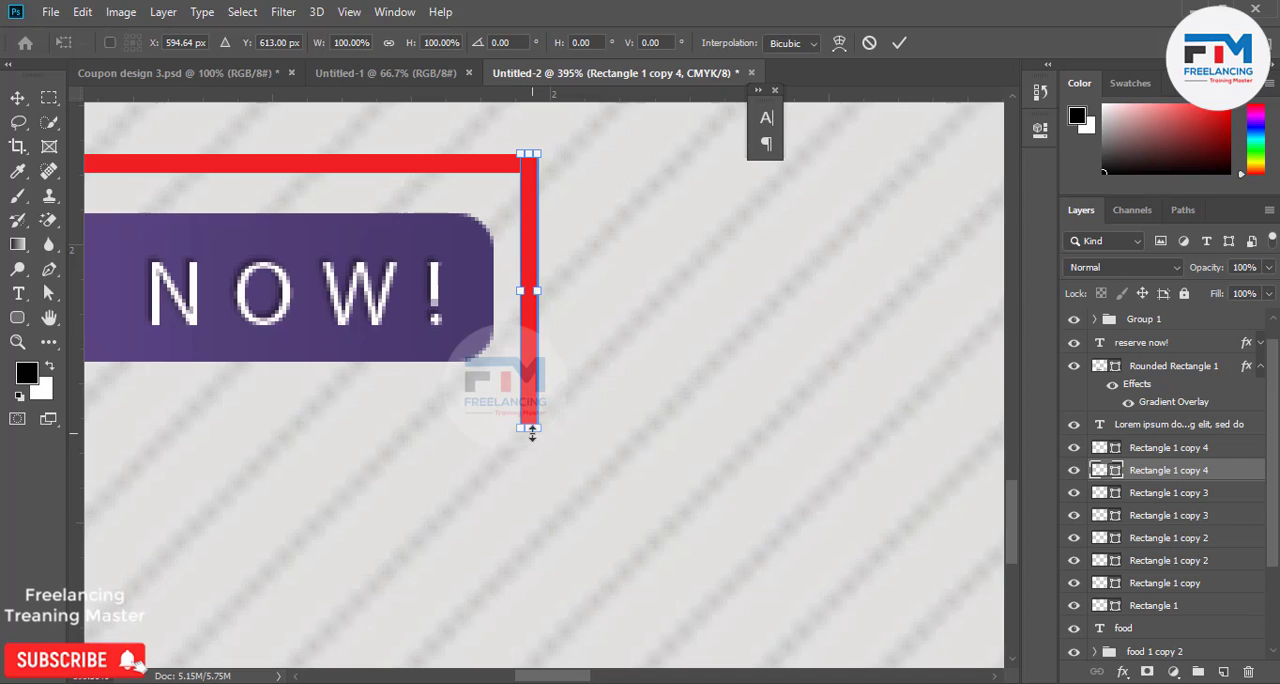
pyautogui.moveTo(532, 429); pyautogui.dragTo(532, 361)
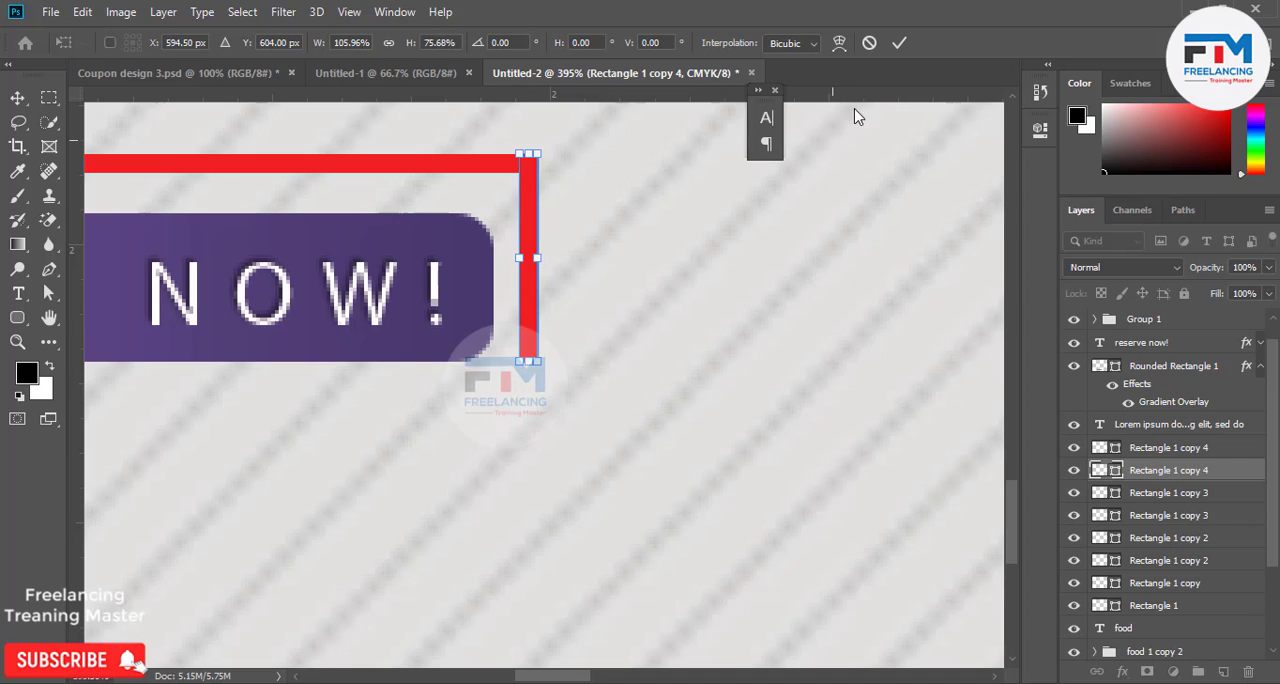
pyautogui.click(899, 42)
pyautogui.hscroll(3, 746, 410)
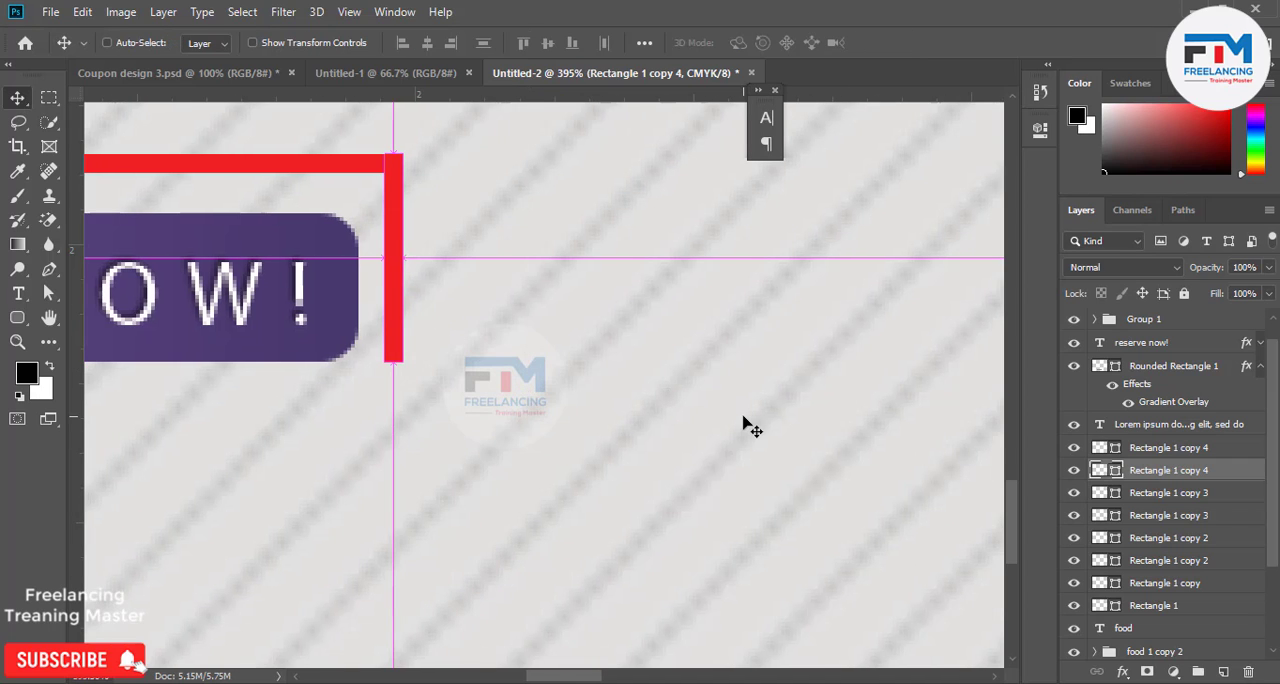
pyautogui.scroll(-10, 752, 427)
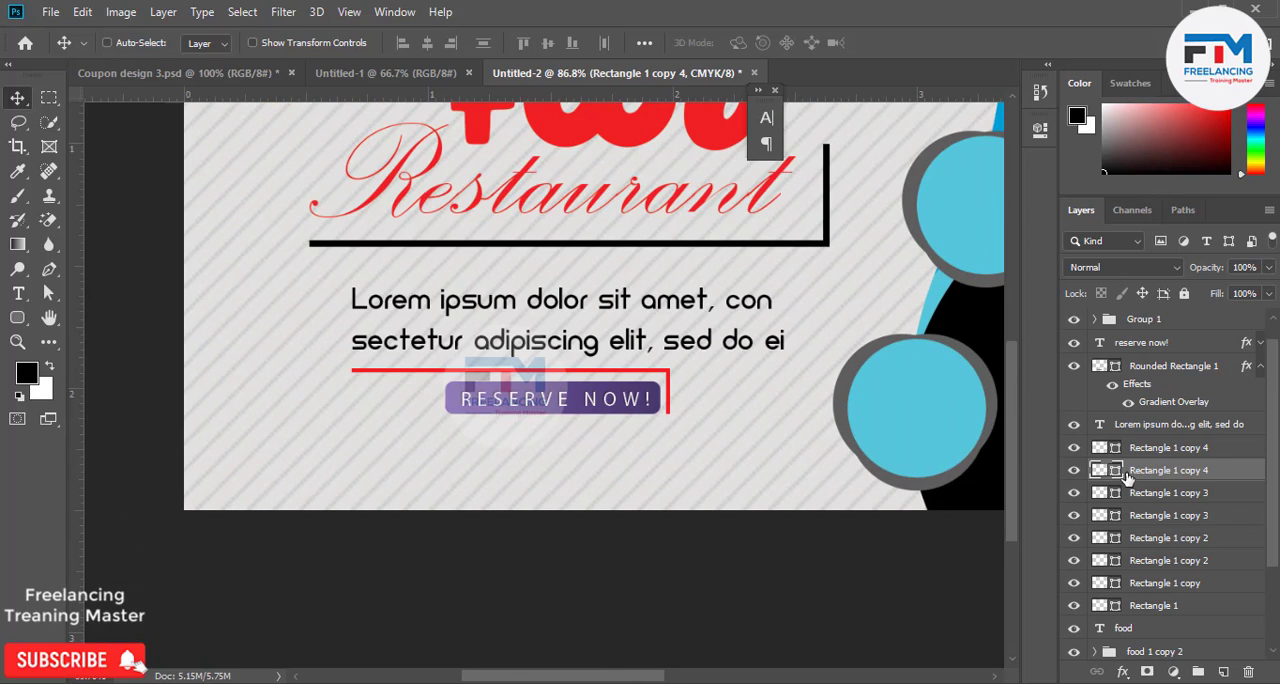
# Add a text line with the phone number below the RESERVE NOW! button and enlarge it to 5.72 pt.
pyautogui.press('t')
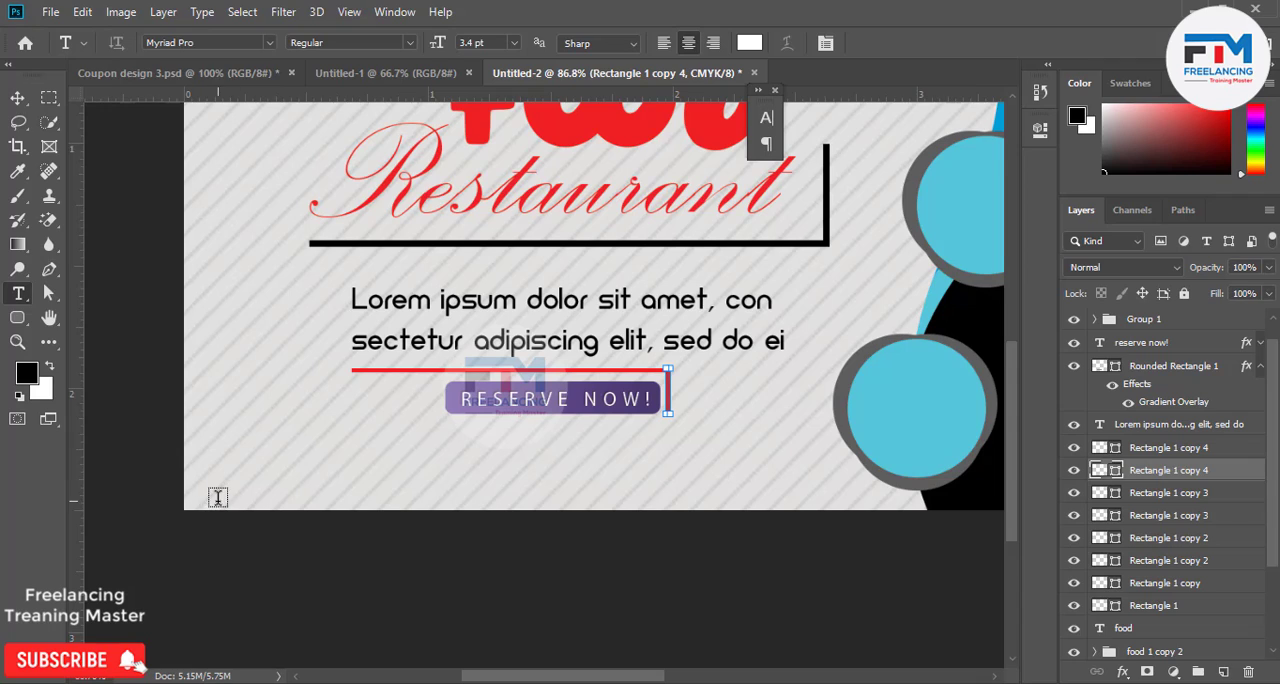
pyautogui.click(437, 448)
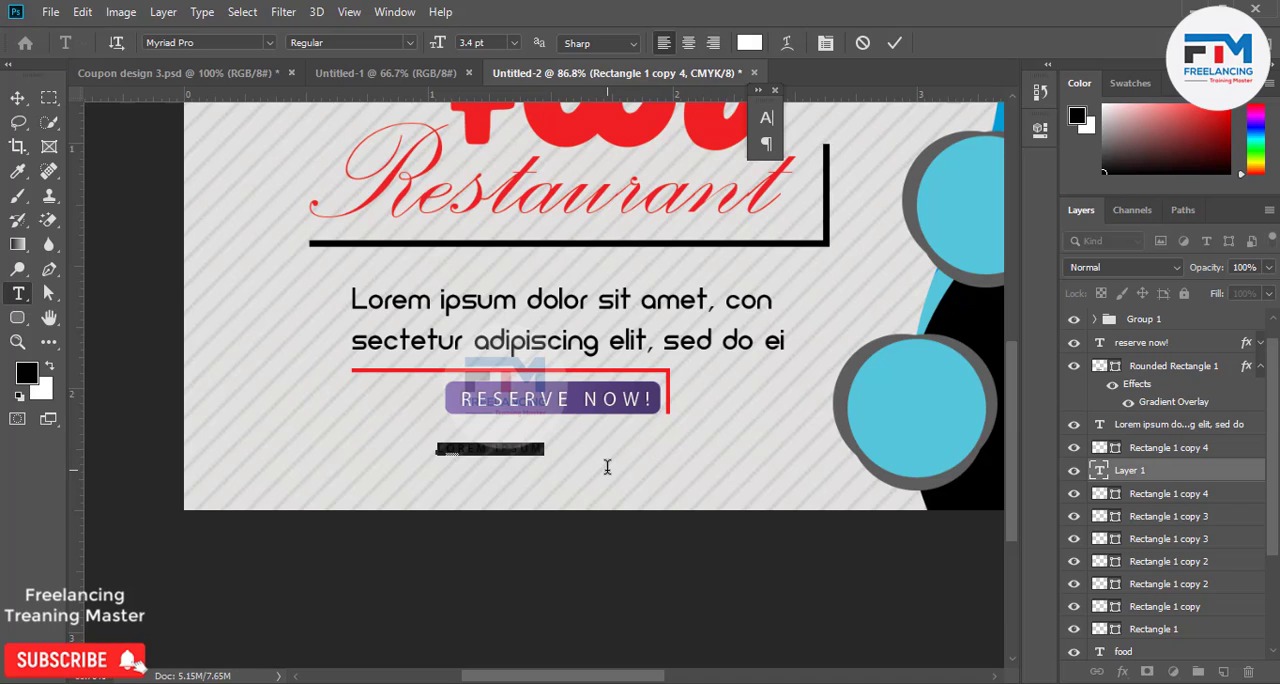
pyautogui.press('BackSpace')
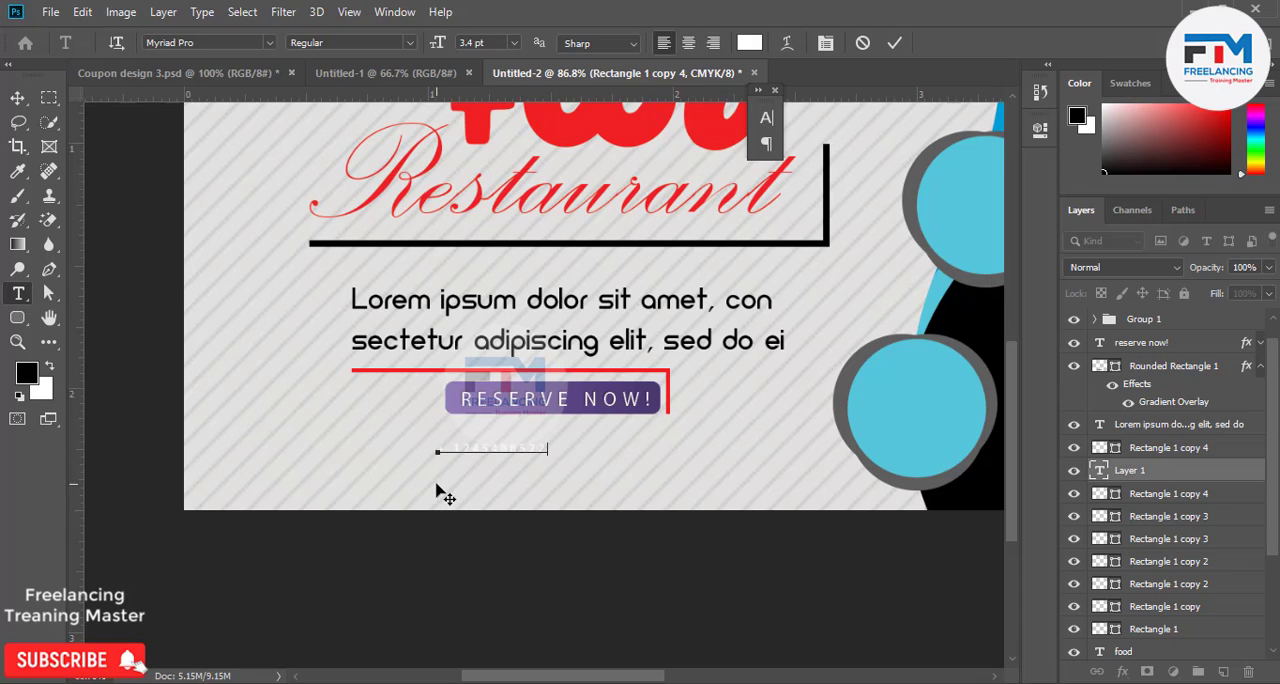
pyautogui.press('ctrl')
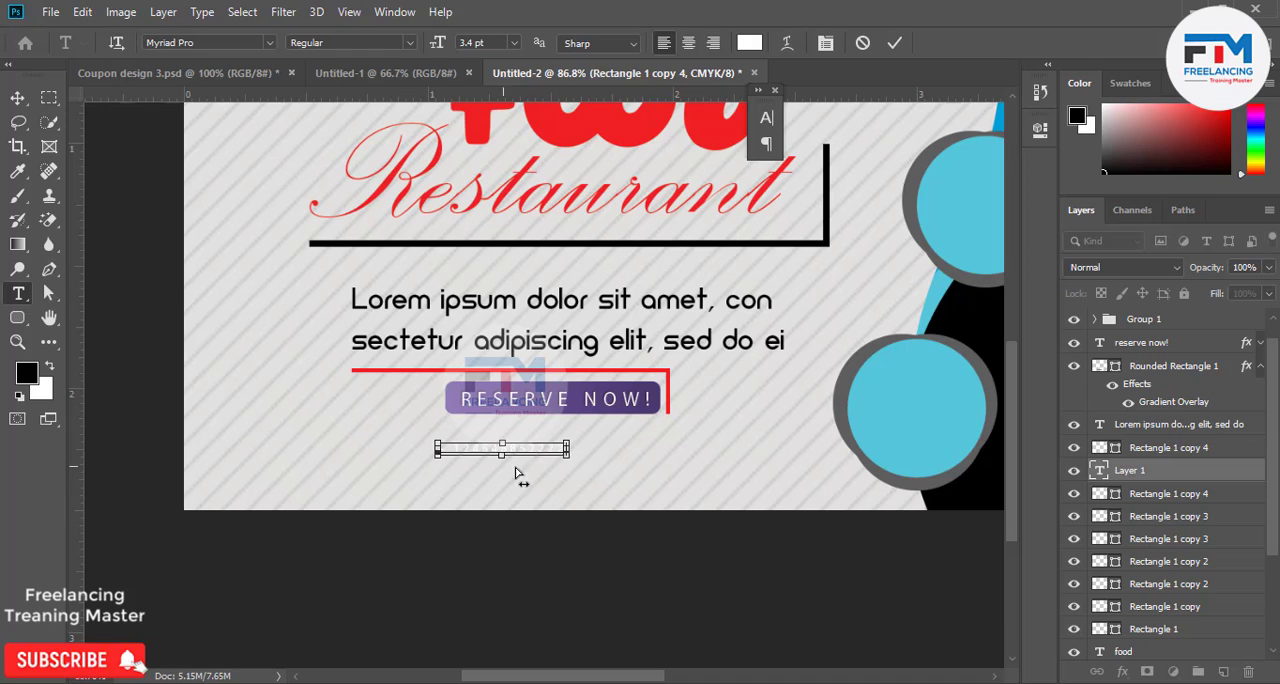
pyautogui.moveTo(563, 461); pyautogui.dragTo(321, 75)
# Set the phone number text's color to black (000000) and its tracking to 0.
pyautogui.click(749, 42)
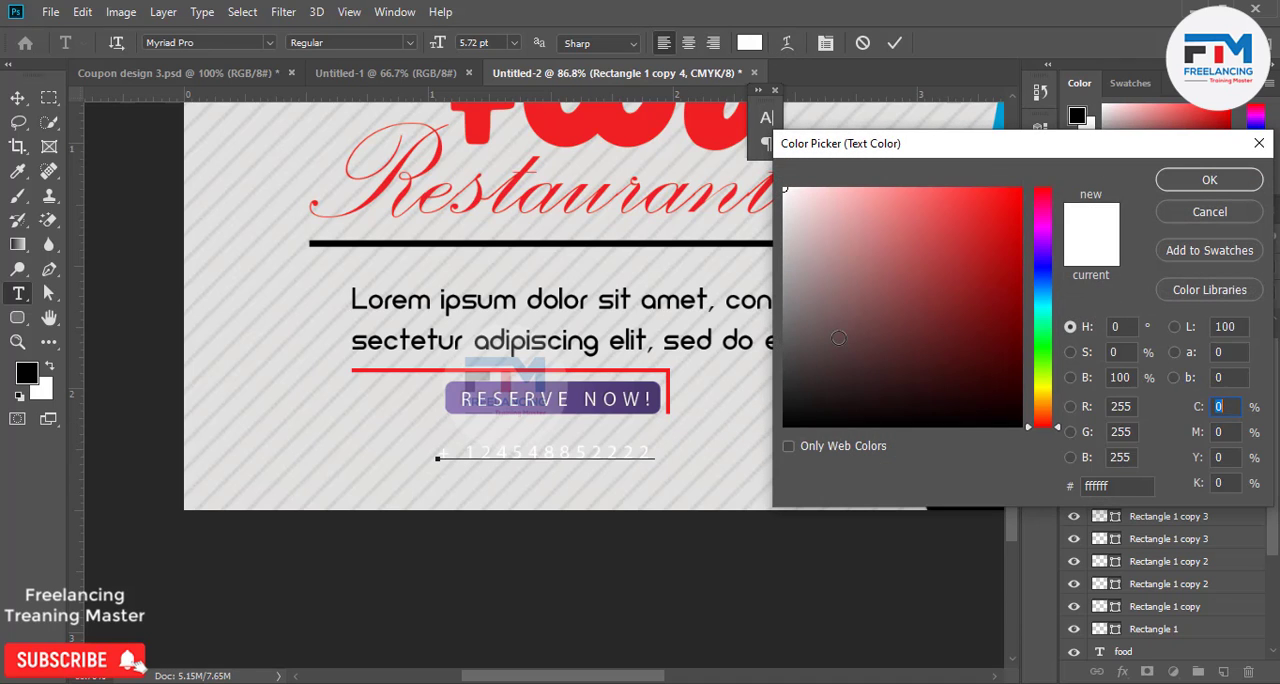
pyautogui.click(784, 425)
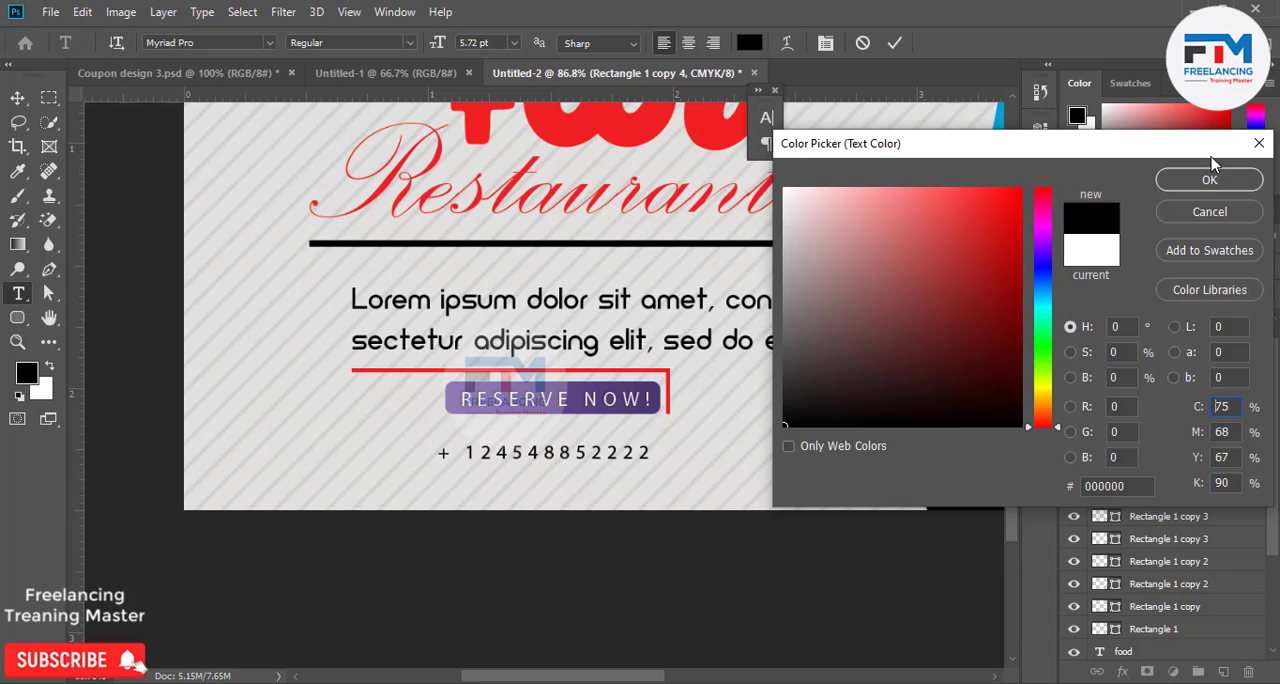
pyautogui.click(1204, 181)
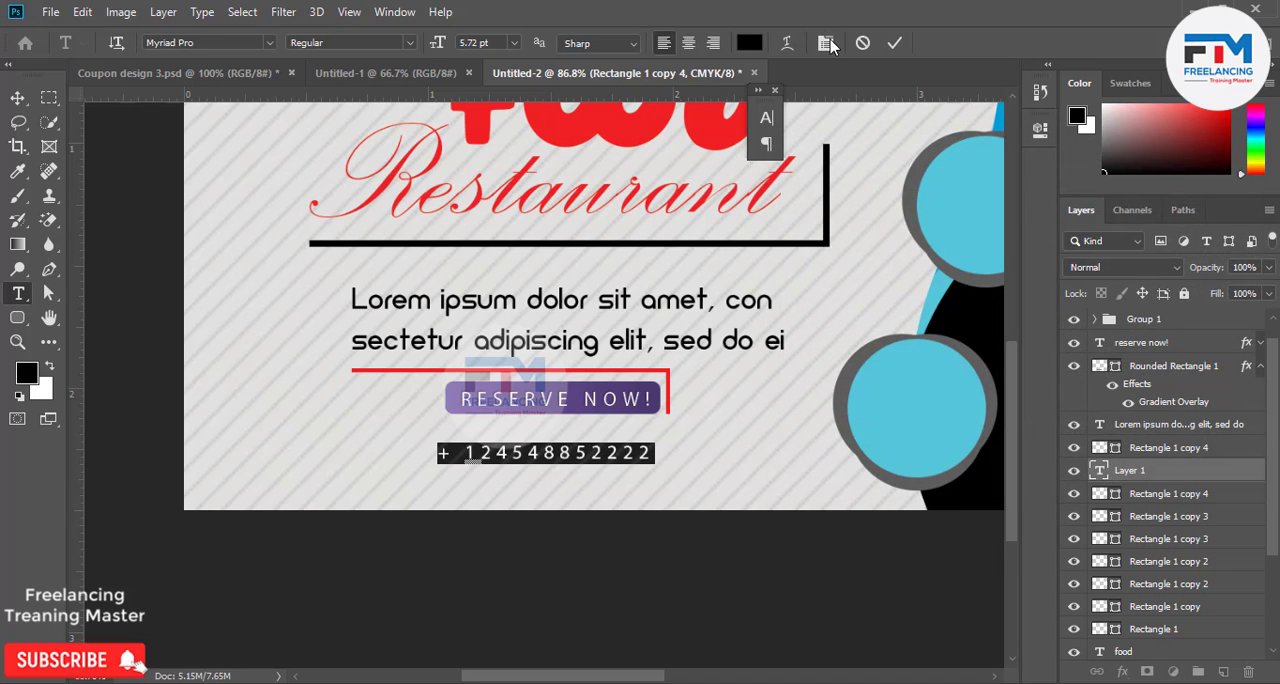
pyautogui.click(766, 118)
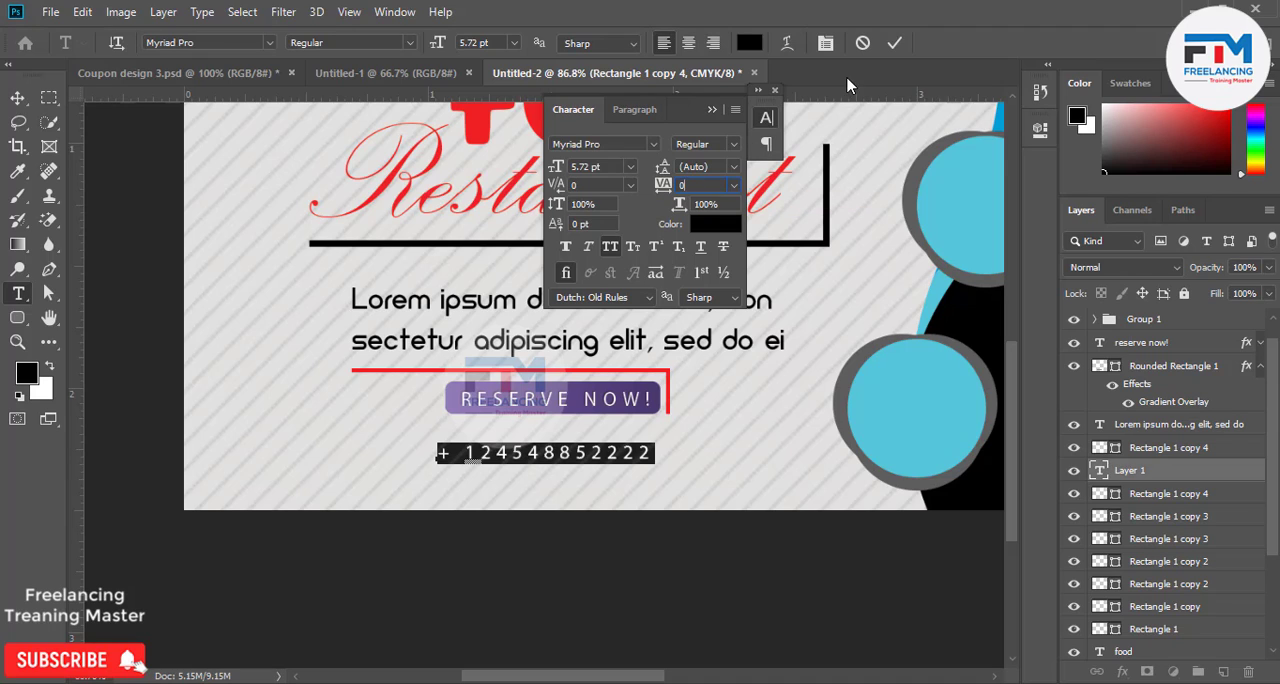
pyautogui.click(712, 112)
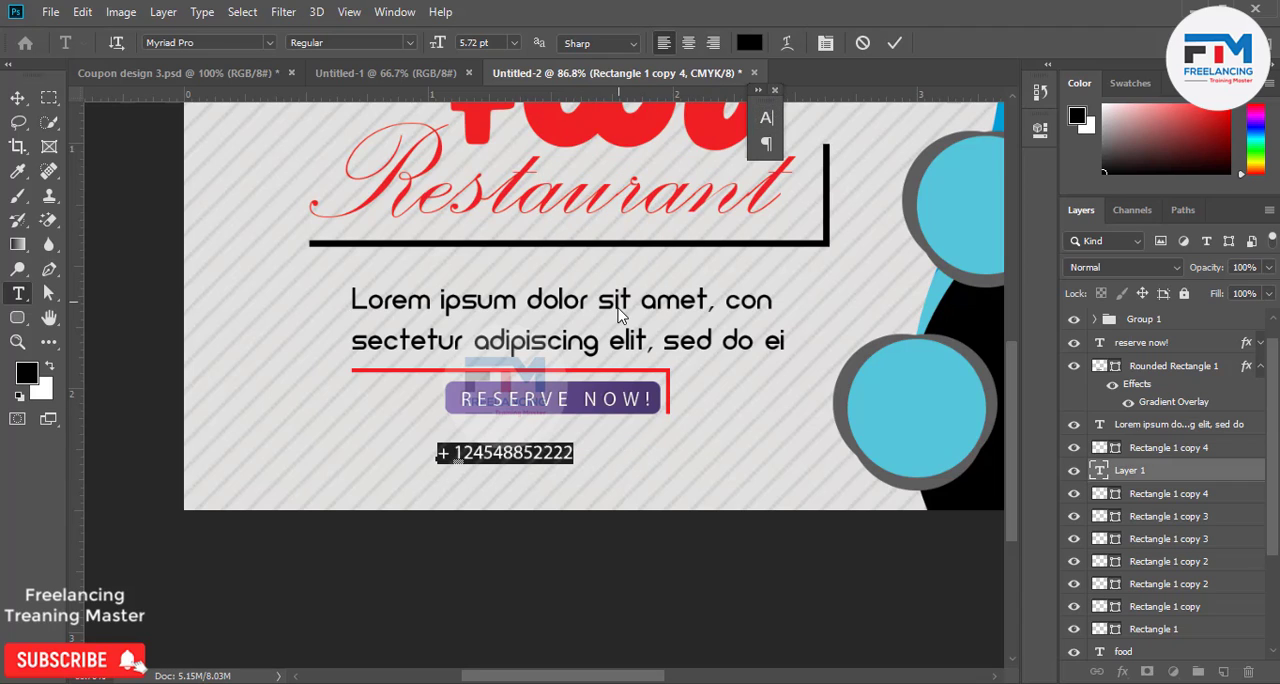
pyautogui.click(777, 92)
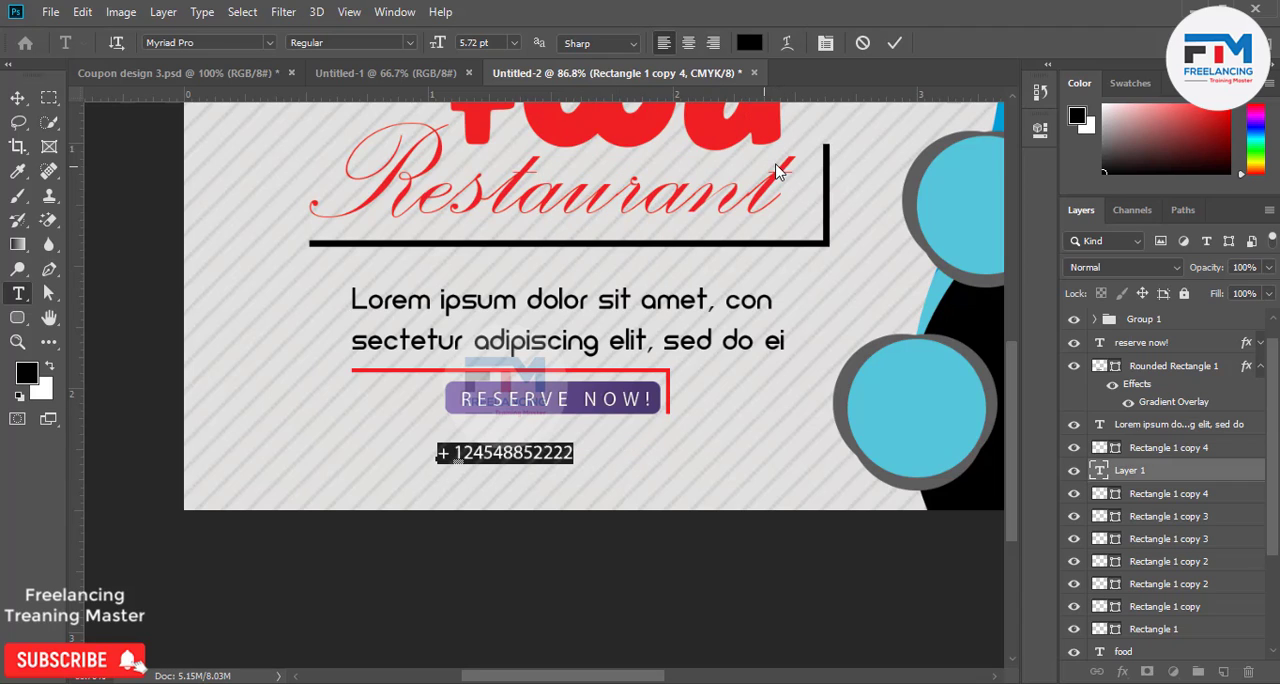
pyautogui.click(893, 43)
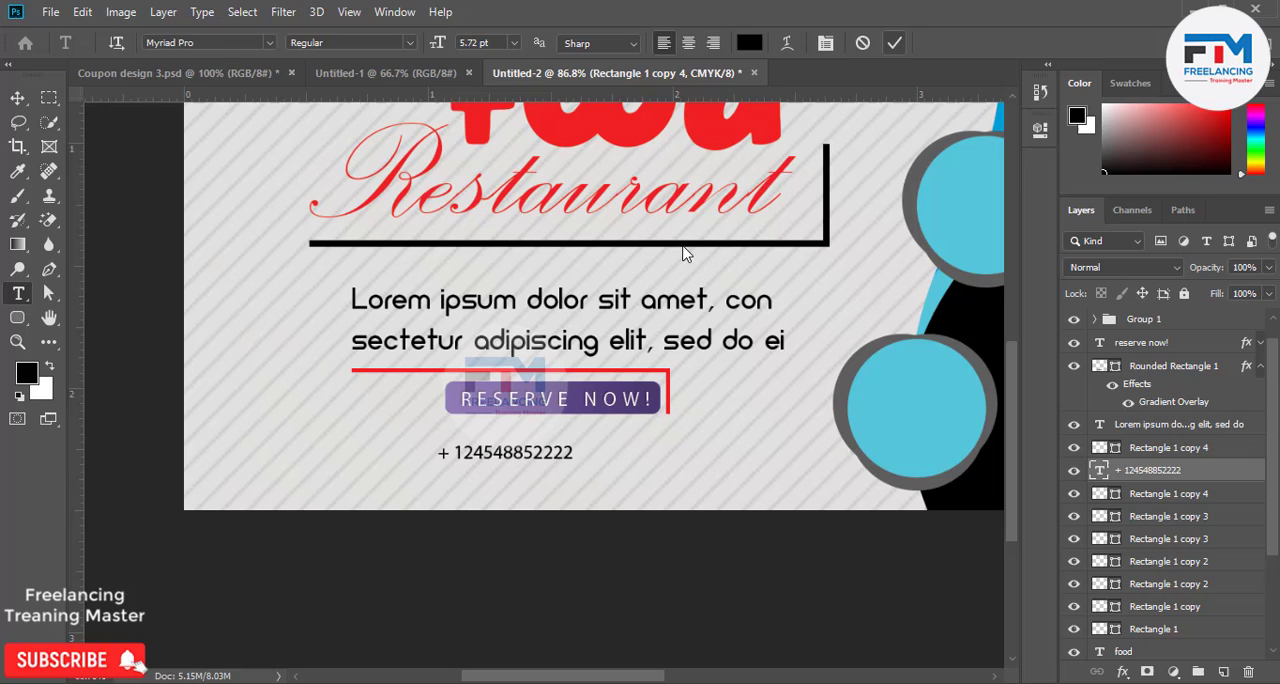
pyautogui.click(446, 488)
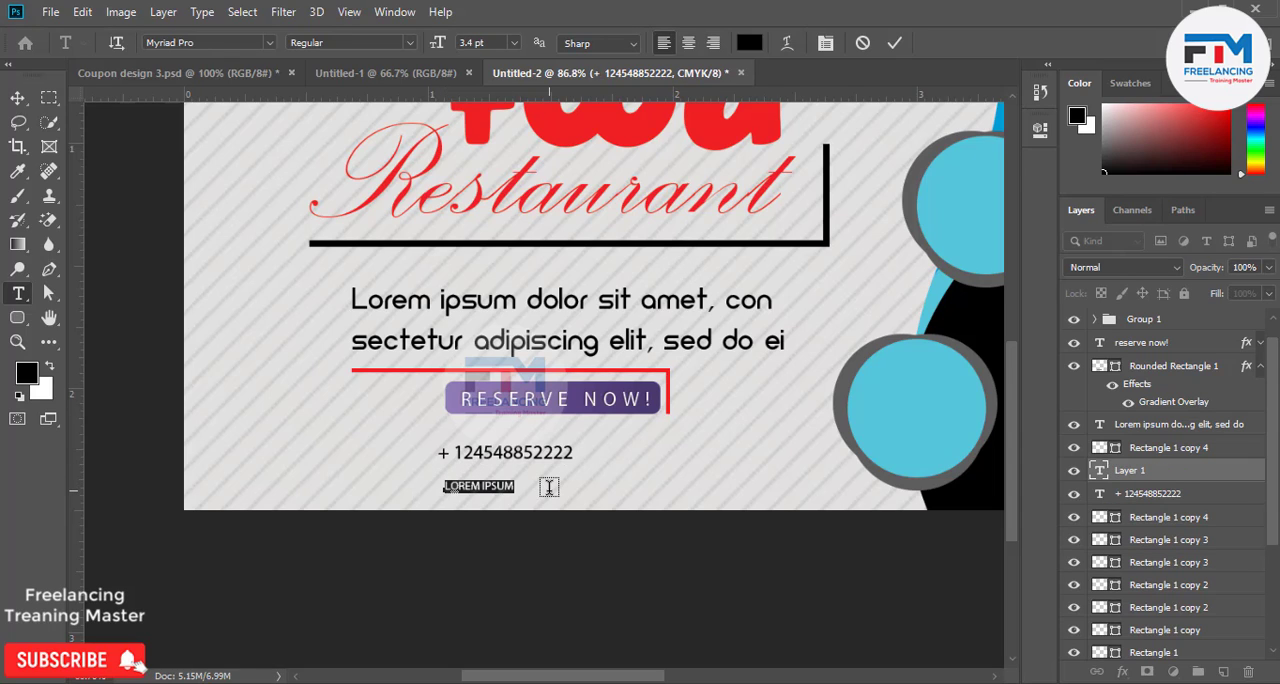
pyautogui.write('www')
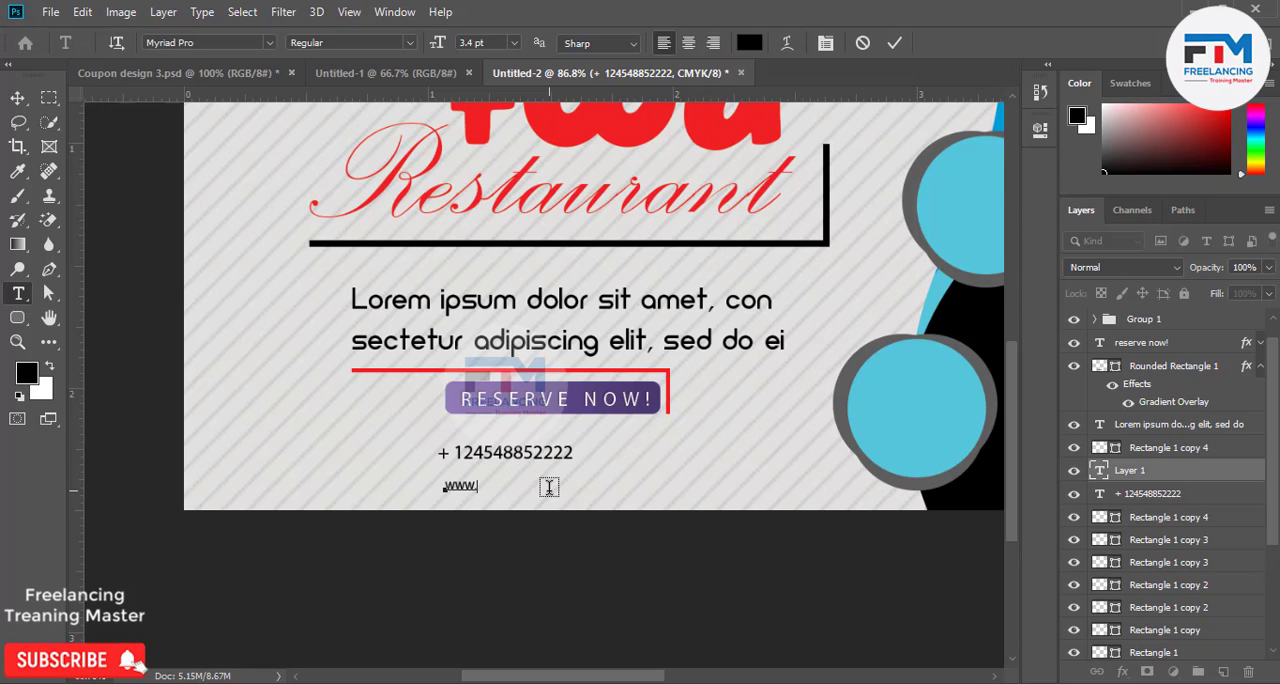
pyautogui.write('.YOURWEBSITE.COM')
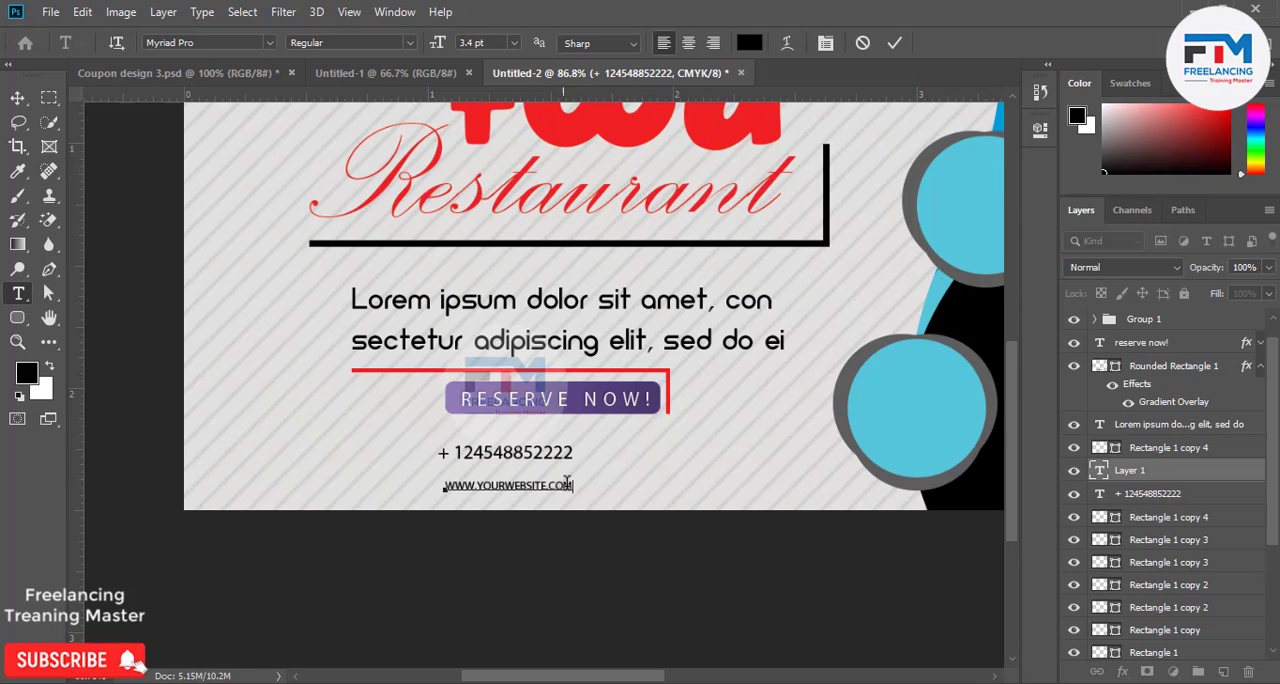
pyautogui.moveTo(572, 485); pyautogui.dragTo(378, 482)
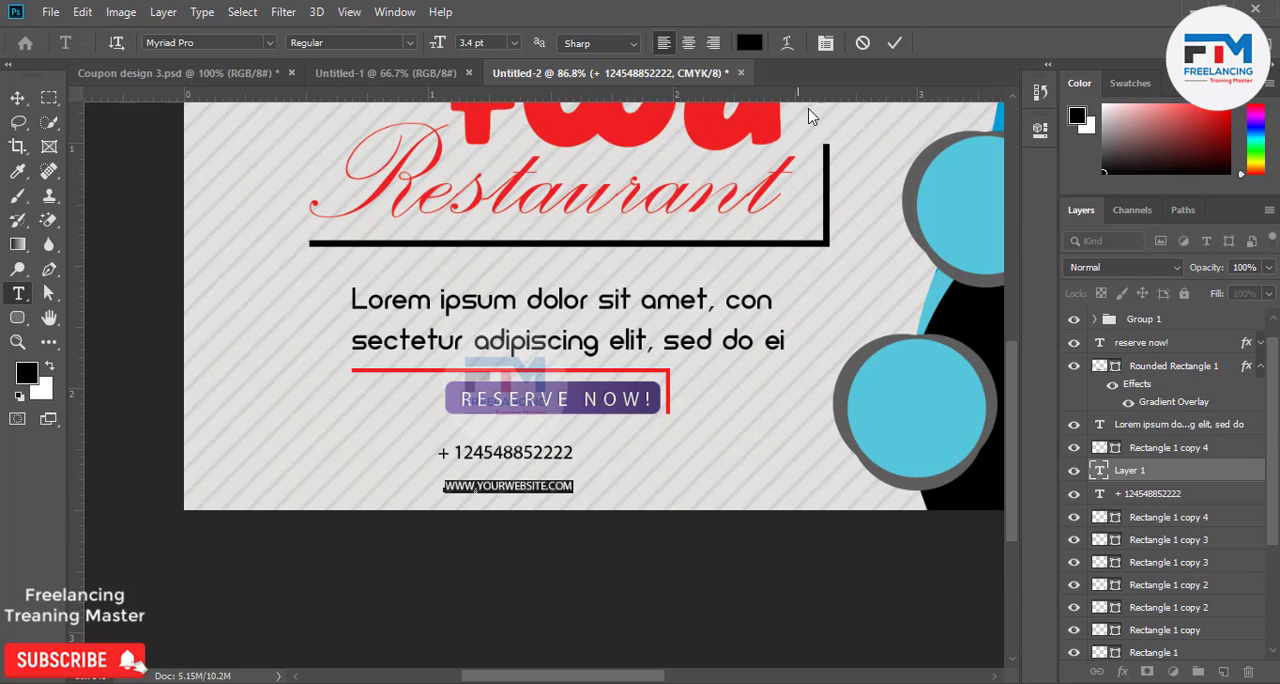
pyautogui.click(825, 43)
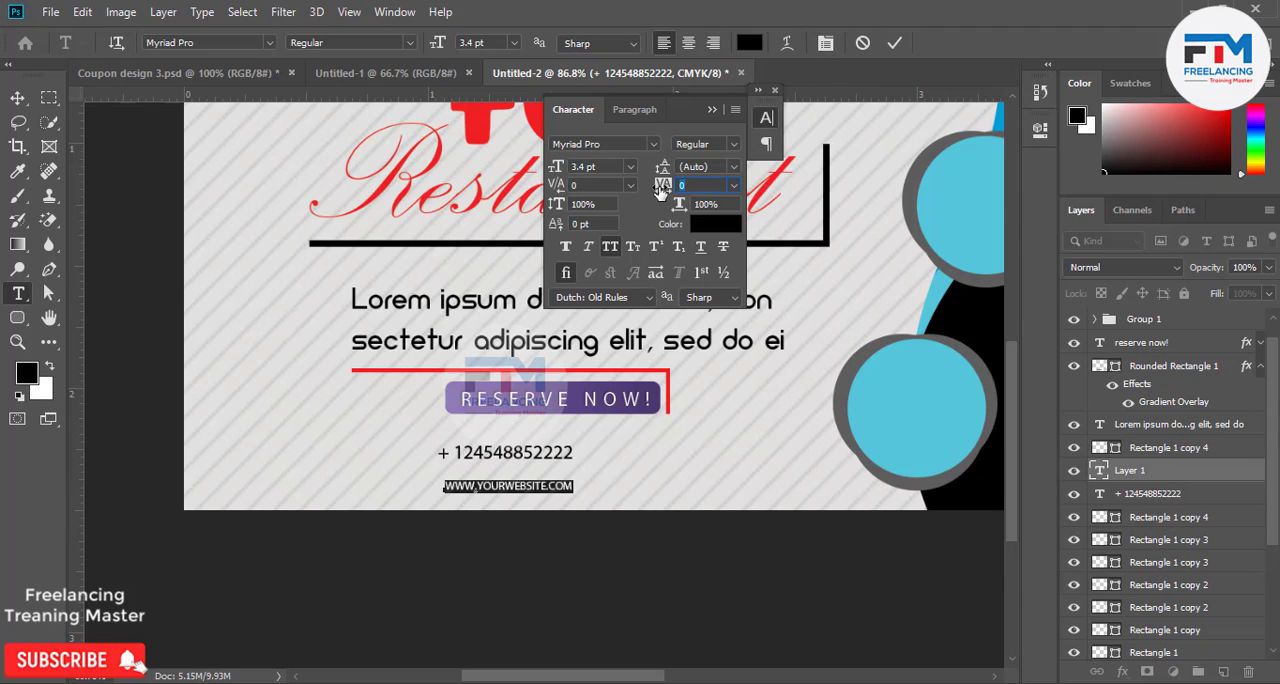
pyautogui.moveTo(661, 190); pyautogui.dragTo(678, 193)
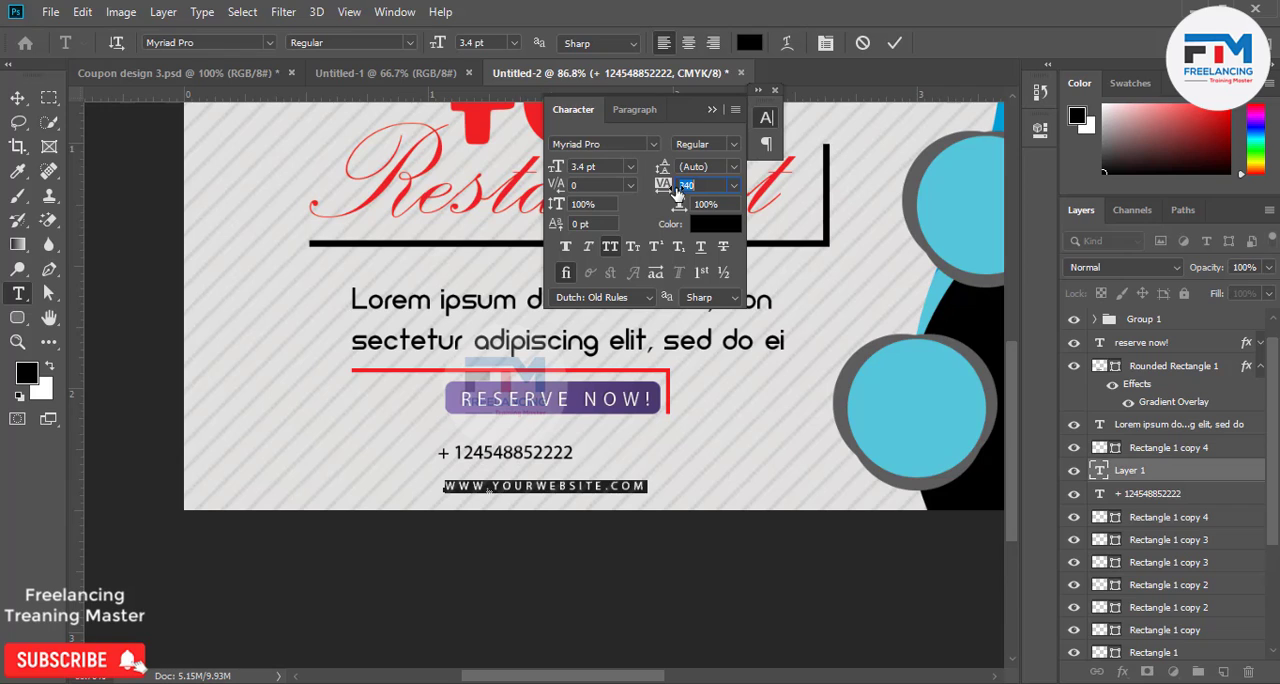
pyautogui.click(894, 43)
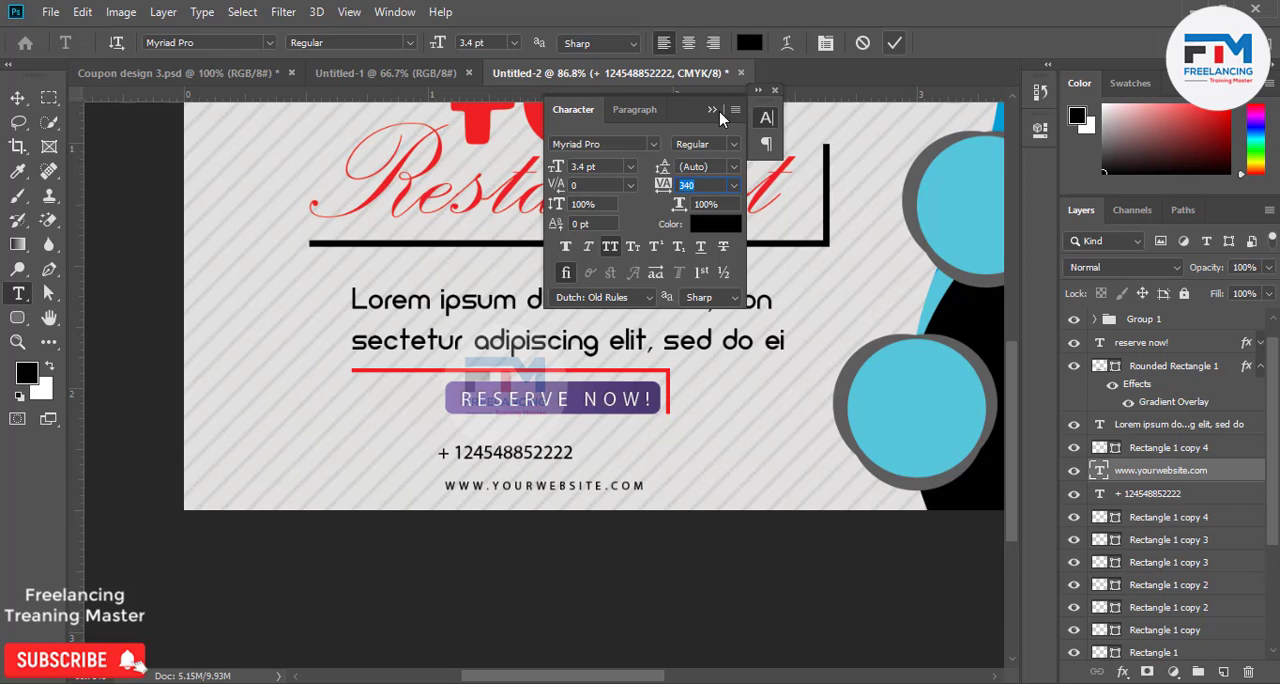
# Reposition the website line and the phone number so they center on each other near the coupon's lower edge.
pyautogui.click(775, 90)
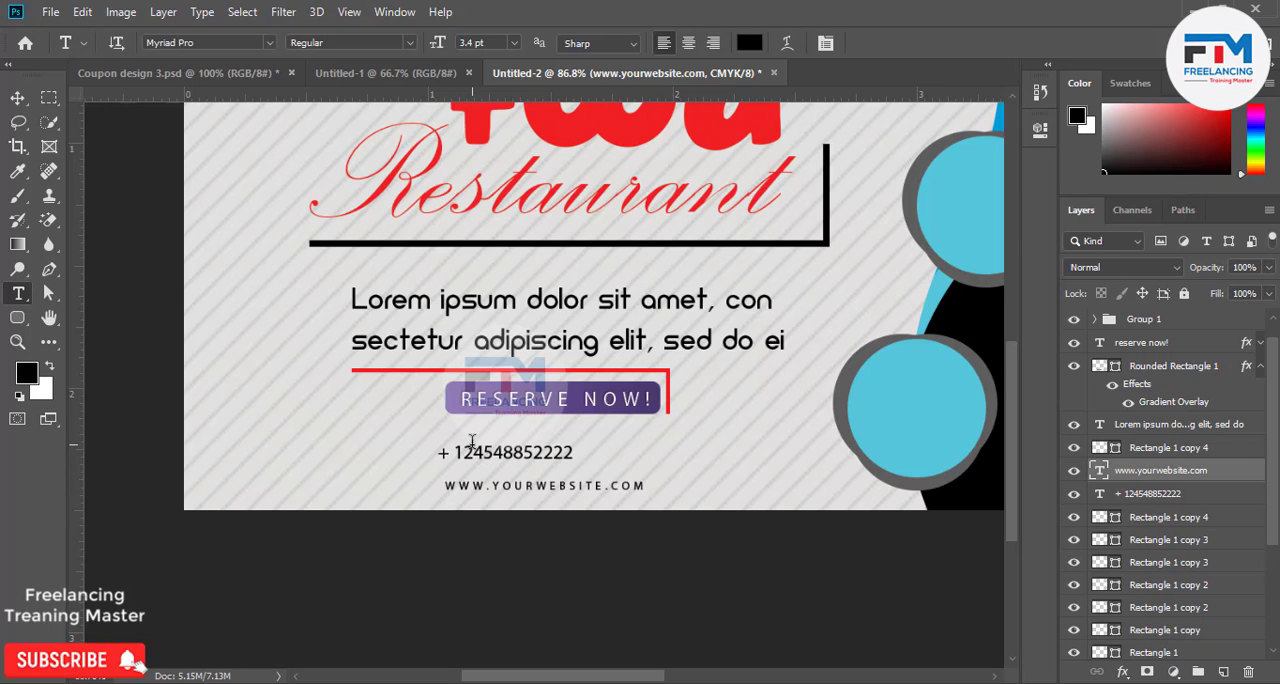
pyautogui.press('v')
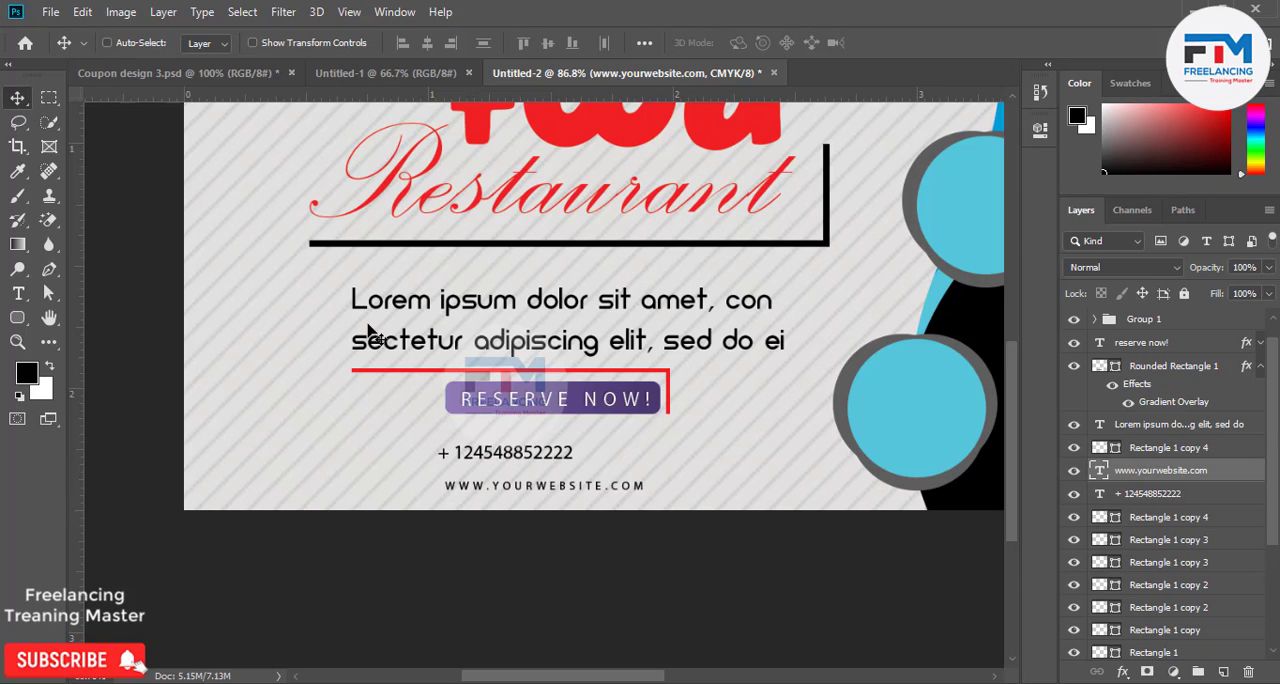
pyautogui.moveTo(501, 468); pyautogui.dragTo(562, 474)
pyautogui.keyDown('ctrl'); pyautogui.click(556, 464); pyautogui.keyUp('ctrl')
pyautogui.scroll(-2, 660, 490)
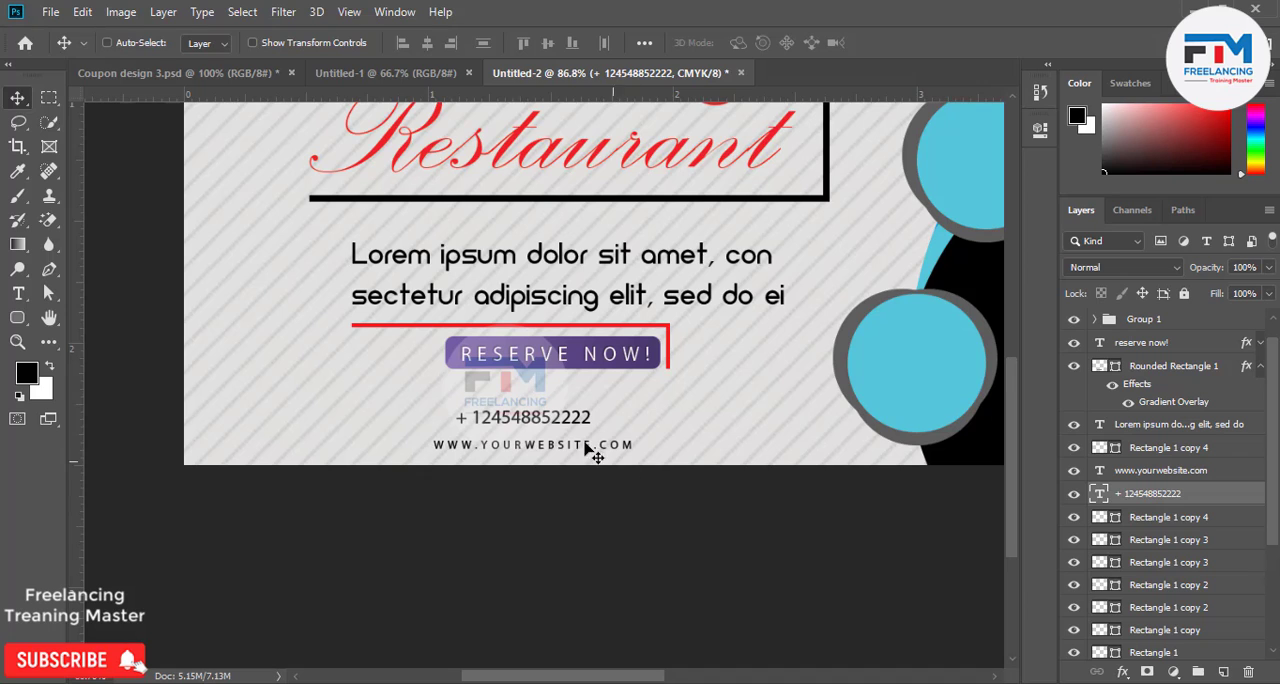
pyautogui.scroll(-3, 558, 444)
pyautogui.scroll(2, 315, 432)
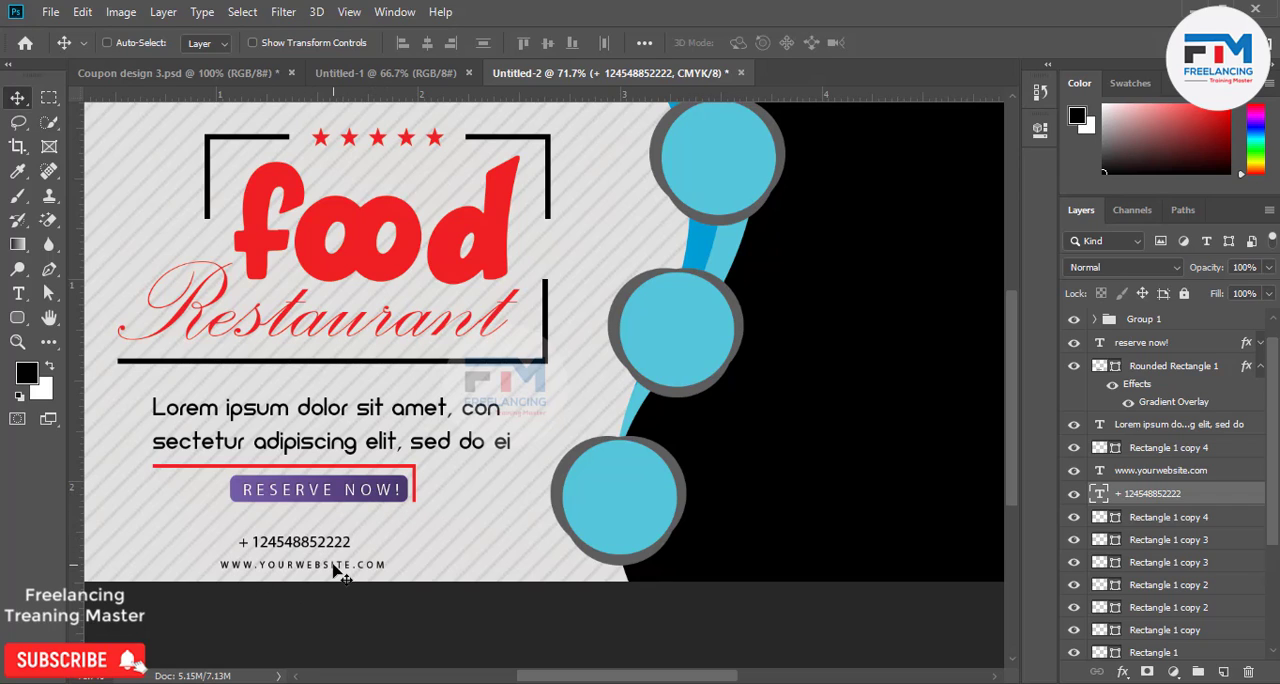
# Move the phone number and website lines together up and slightly right, close beneath the RESERVE NOW! button.
pyautogui.keyDown('ctrl'); pyautogui.click(307, 545); pyautogui.keyUp('ctrl')
pyautogui.keyDown('shift'); pyautogui.click(318, 566); pyautogui.keyUp('shift')
pyautogui.keyDown('ctrl'); pyautogui.click(1160, 471); pyautogui.keyUp('ctrl')
pyautogui.moveTo(349, 546); pyautogui.dragTo(376, 532)
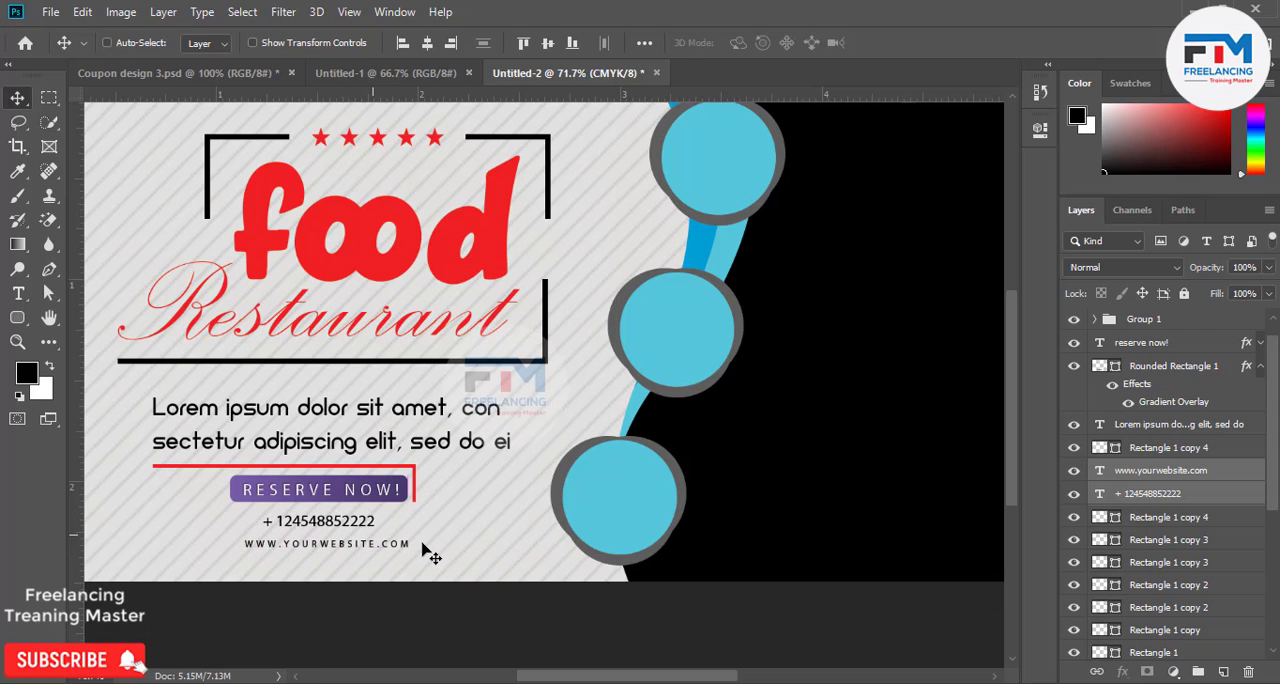
# Add the pasted text line *free delivery on orders over $25 below the website address.
pyautogui.scroll(-2, 429, 549)
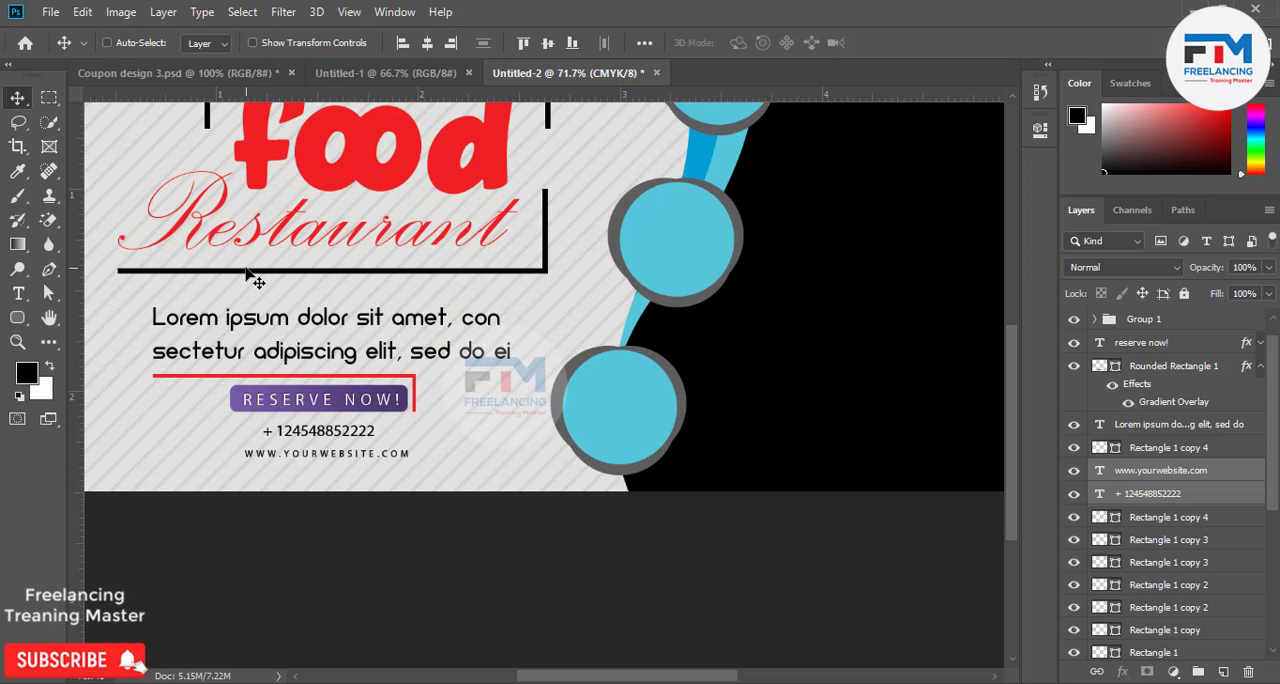
pyautogui.press('t')
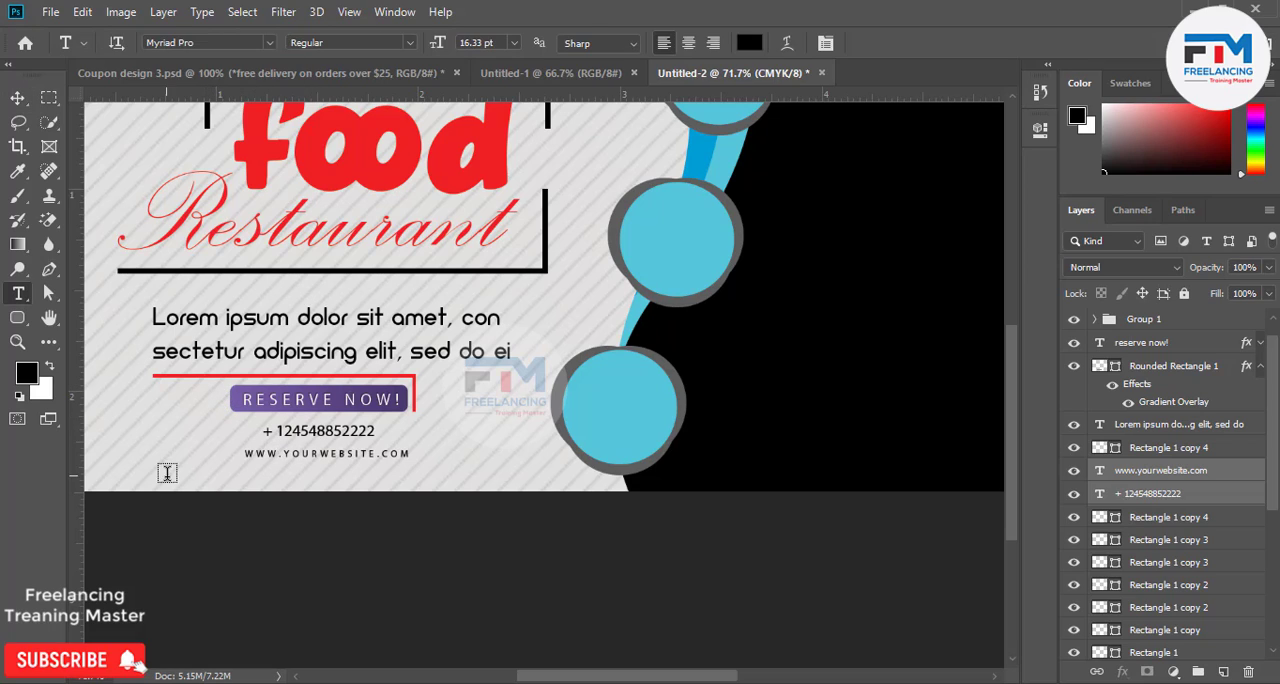
pyautogui.click(197, 482)
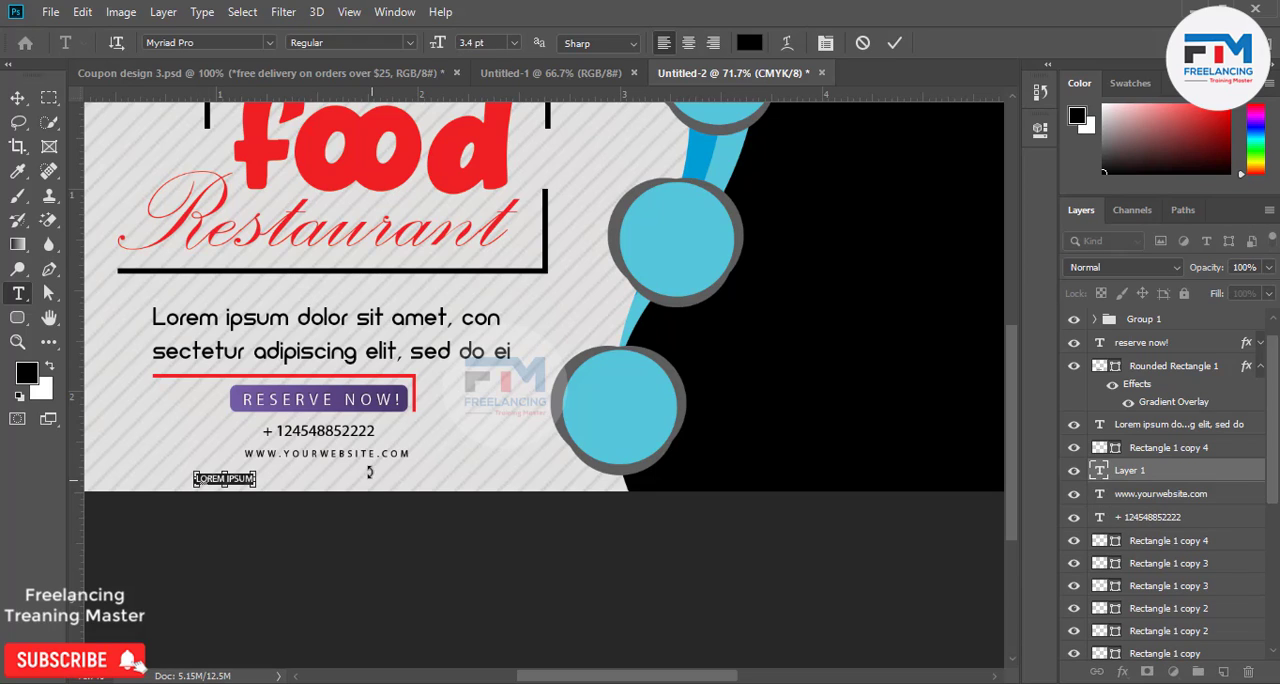
pyautogui.write('FREE DELIVERY ON ORDERS OVER $25')
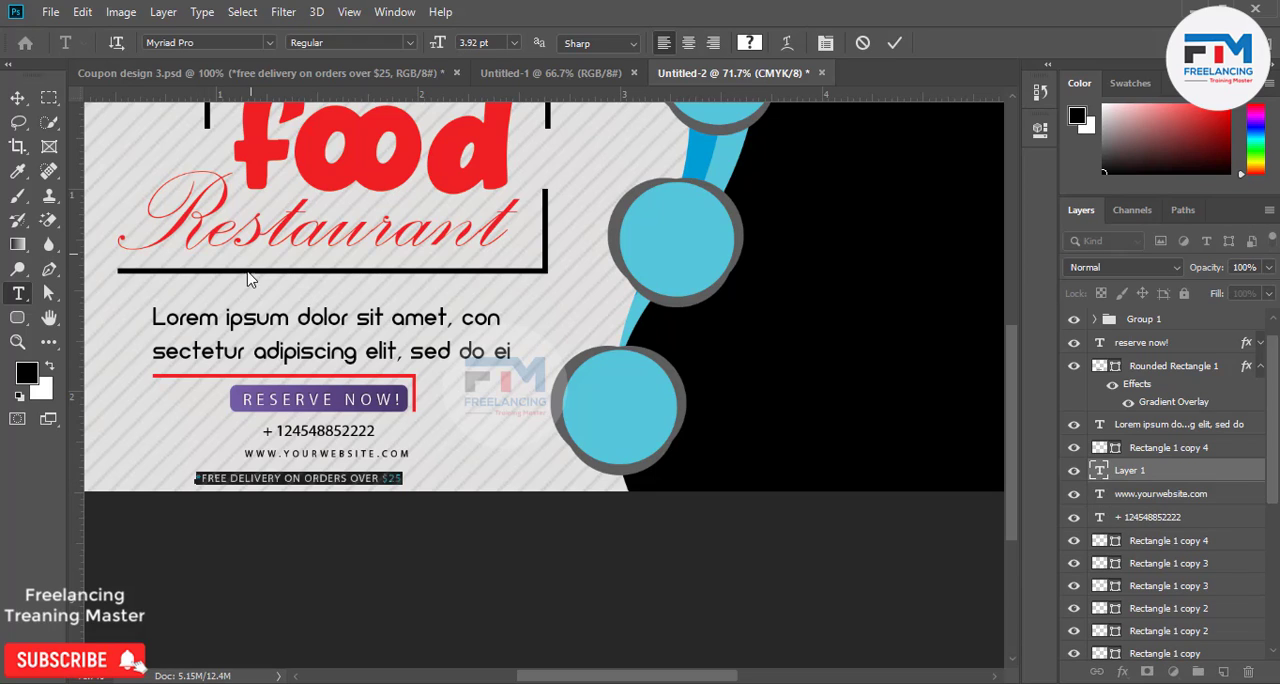
# Set the whole free delivery line's font to Neometric.
pyautogui.click(212, 42)
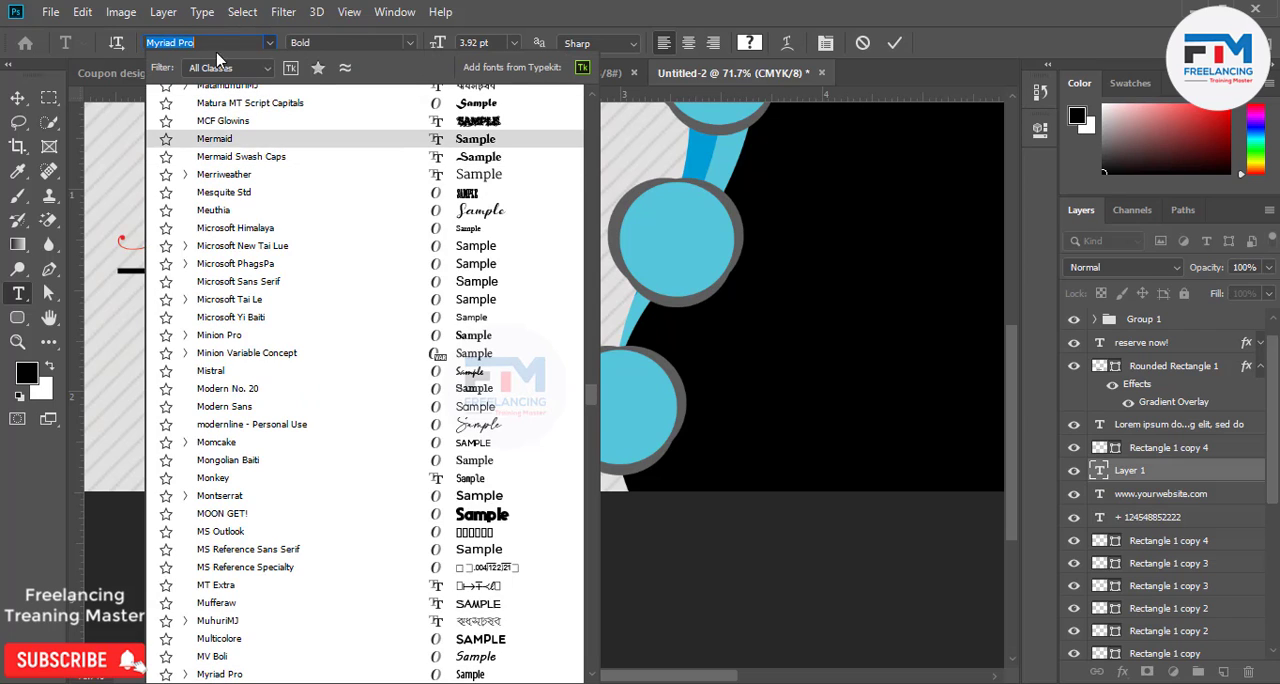
pyautogui.click(208, 44)
pyautogui.click(206, 43)
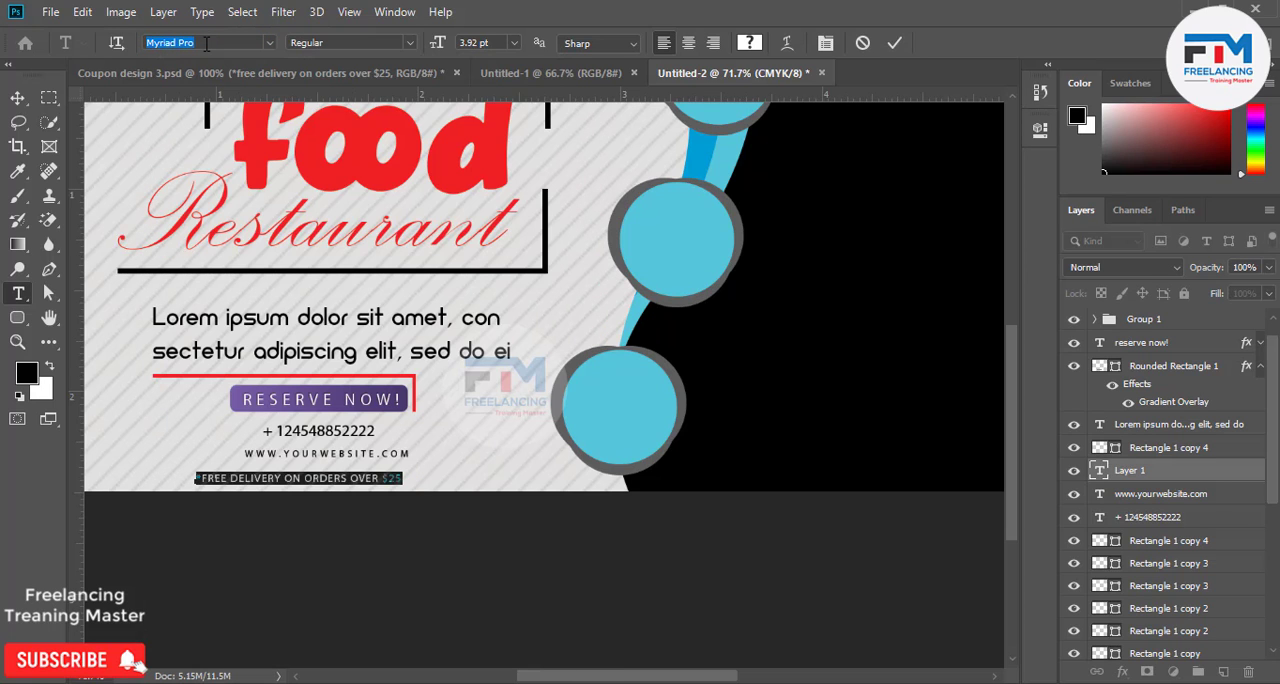
pyautogui.press('Down')
pyautogui.press('Down')
pyautogui.press('Down')
pyautogui.press('Down')
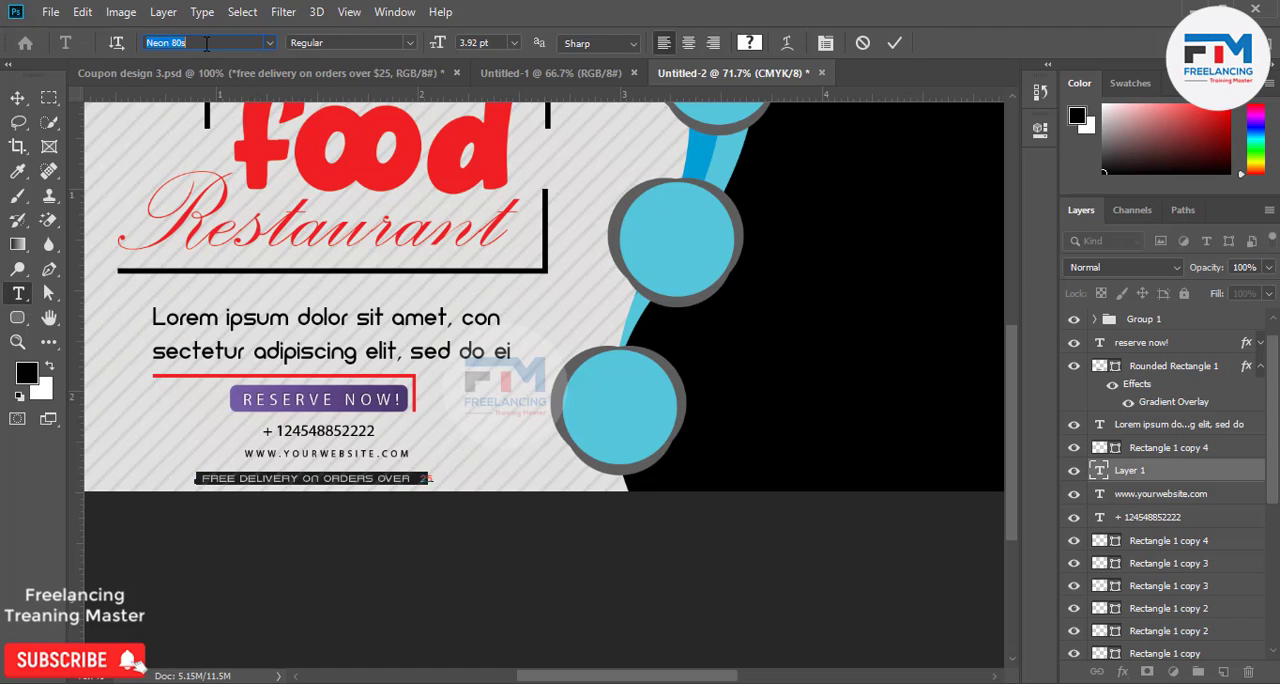
pyautogui.press('Down')
pyautogui.press('Down')
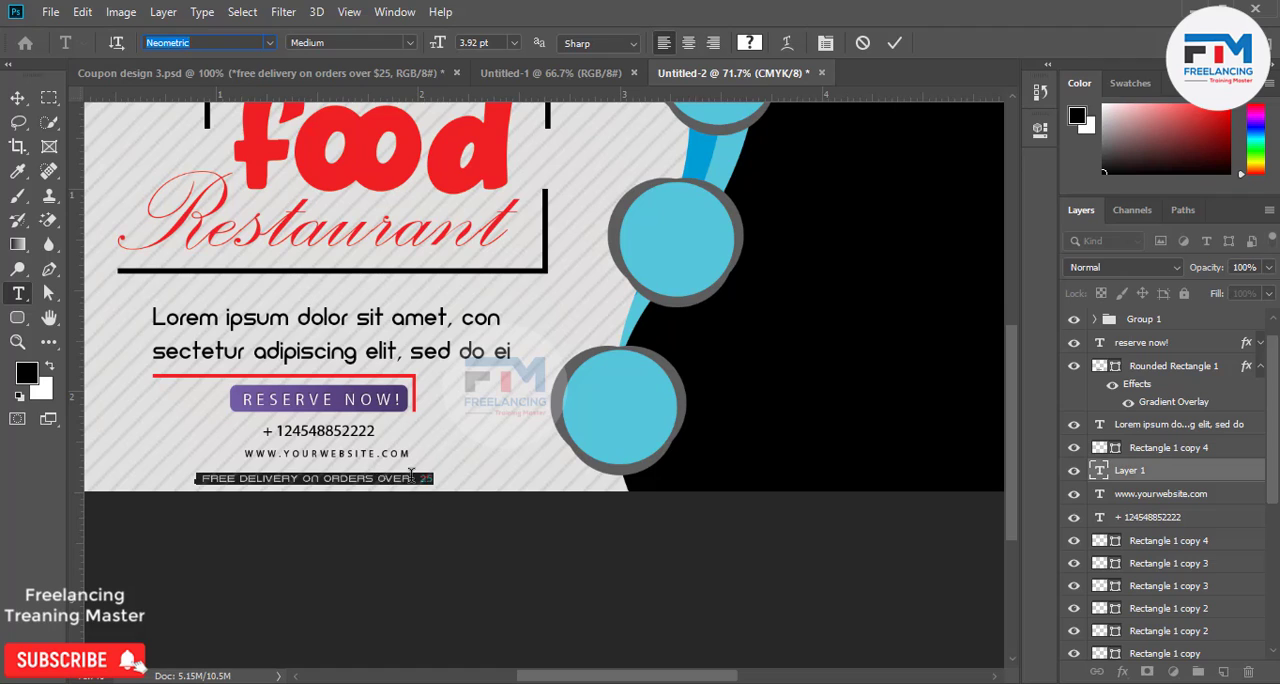
# Change only the $25 at the end of the free delivery line to the Typo Formal Shadowed font.
pyautogui.moveTo(419, 479); pyautogui.dragTo(436, 481)
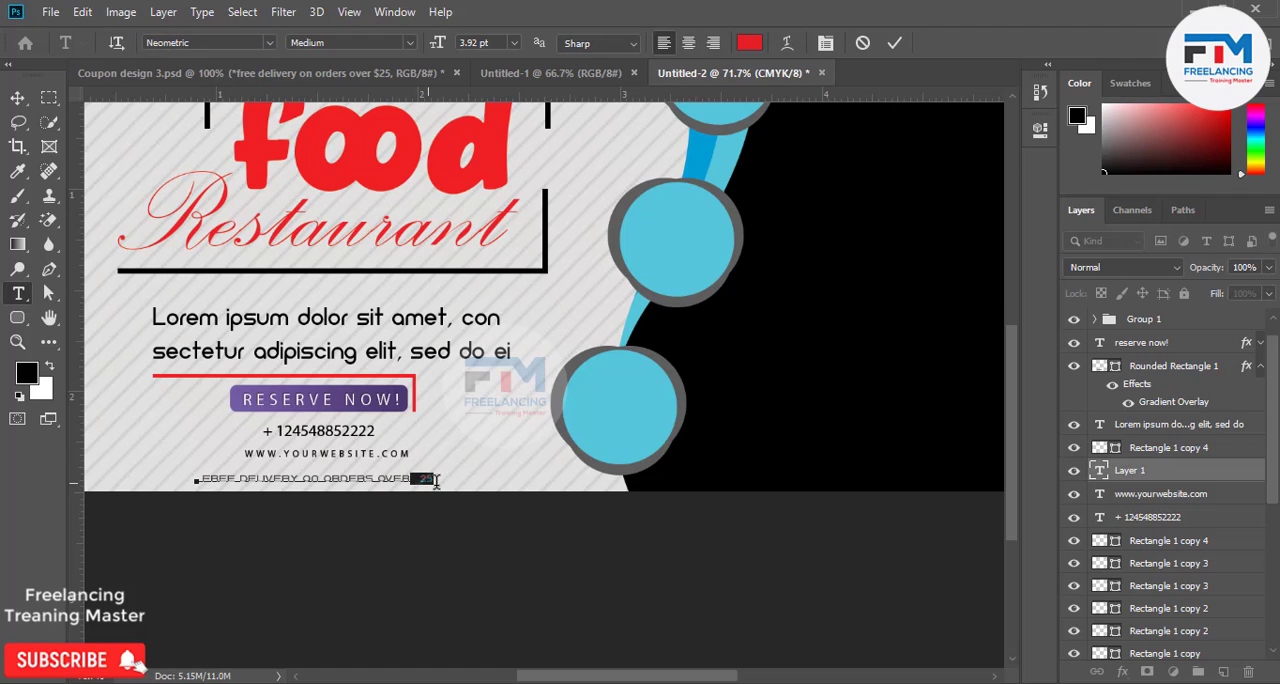
pyautogui.click(170, 42)
pyautogui.press('Down')
pyautogui.press('Down')
pyautogui.press('Down')
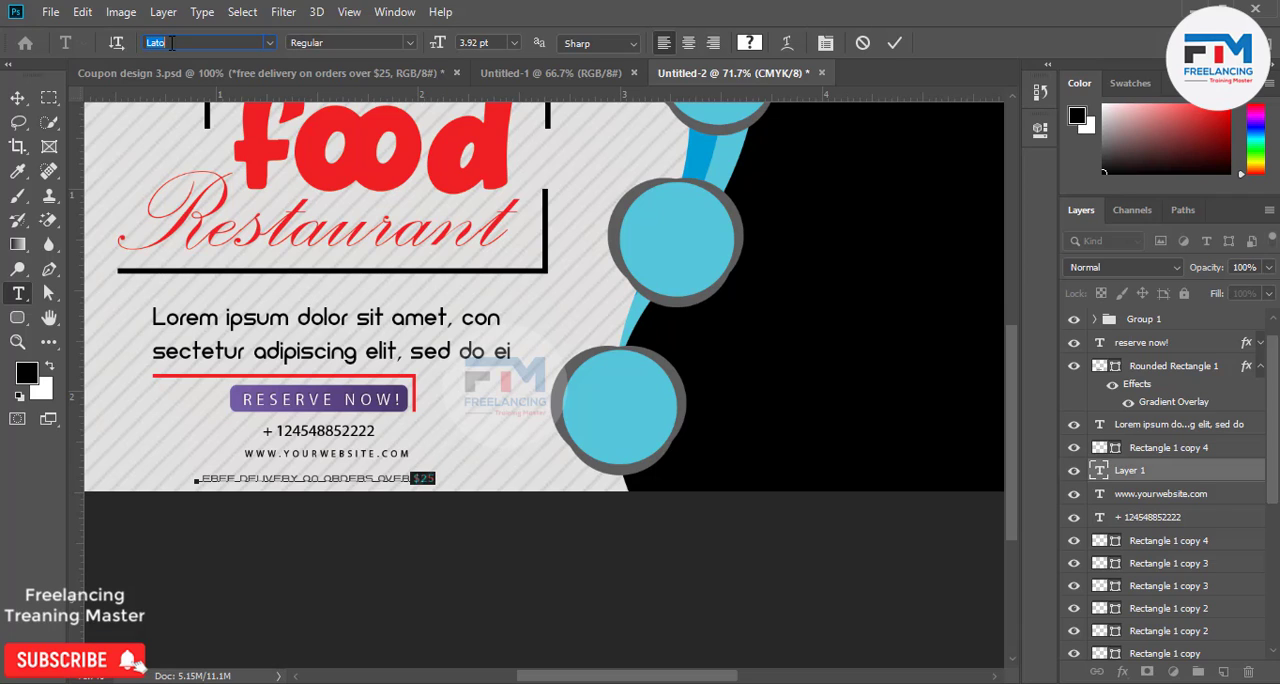
pyautogui.press('Down')
pyautogui.press('Down')
pyautogui.press('Down')
pyautogui.press('Down')
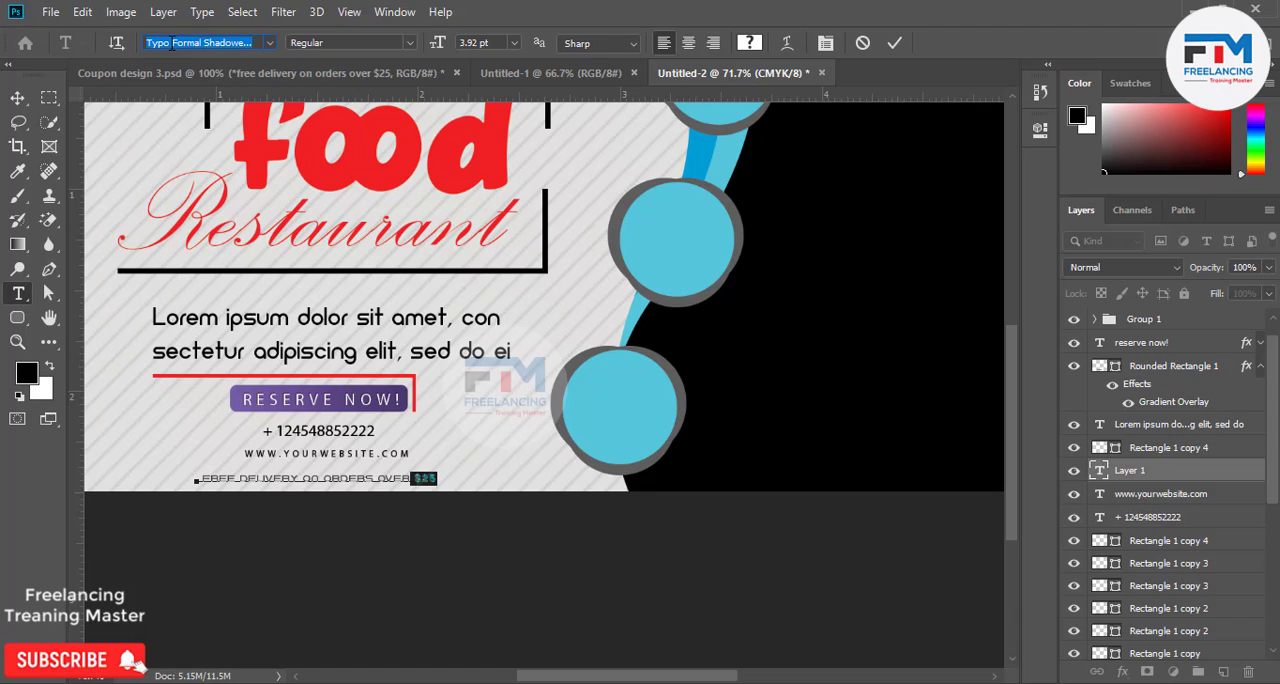
pyautogui.press('Down')
pyautogui.press('Up')
# Enlarge the $25 text to 10 pt and commit the free delivery line.
pyautogui.click(515, 43)
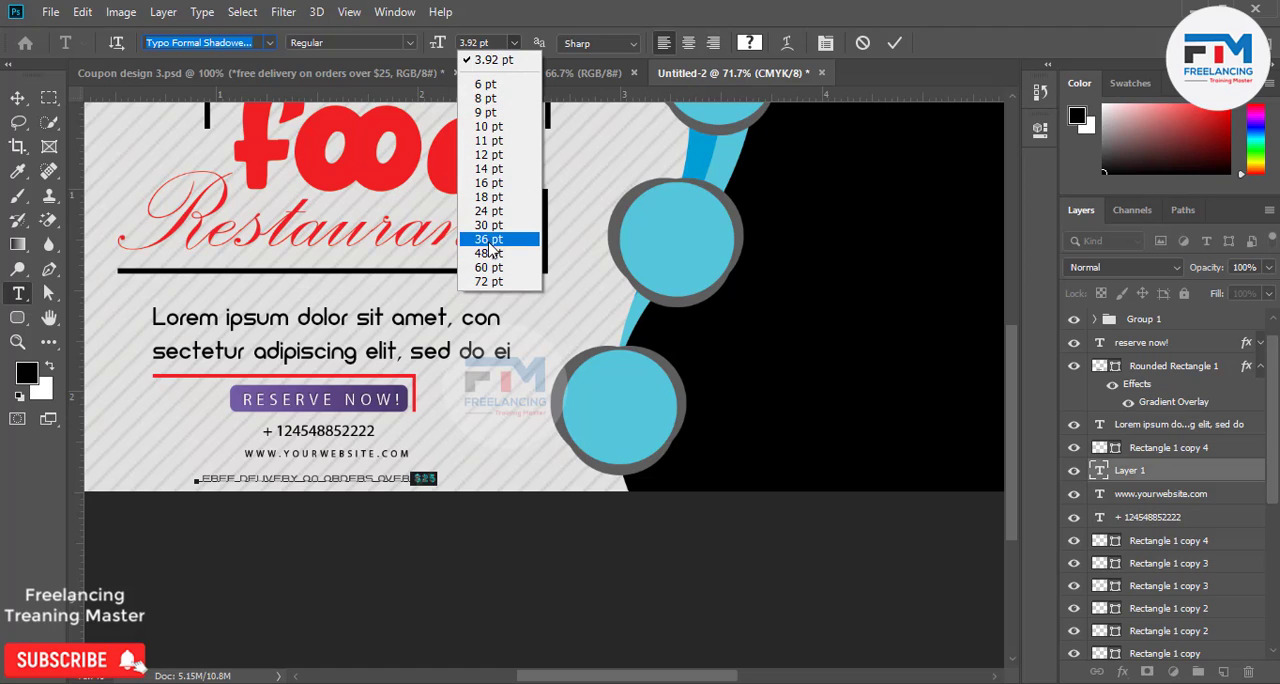
pyautogui.click(488, 211)
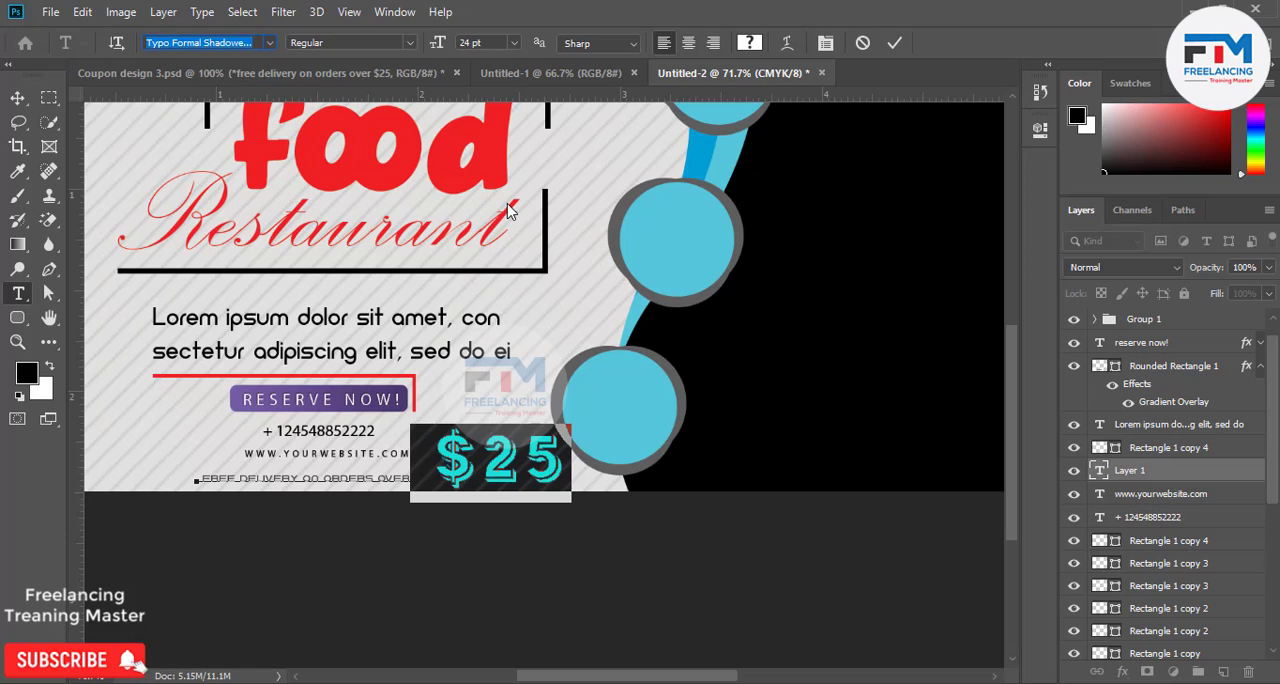
pyautogui.click(514, 43)
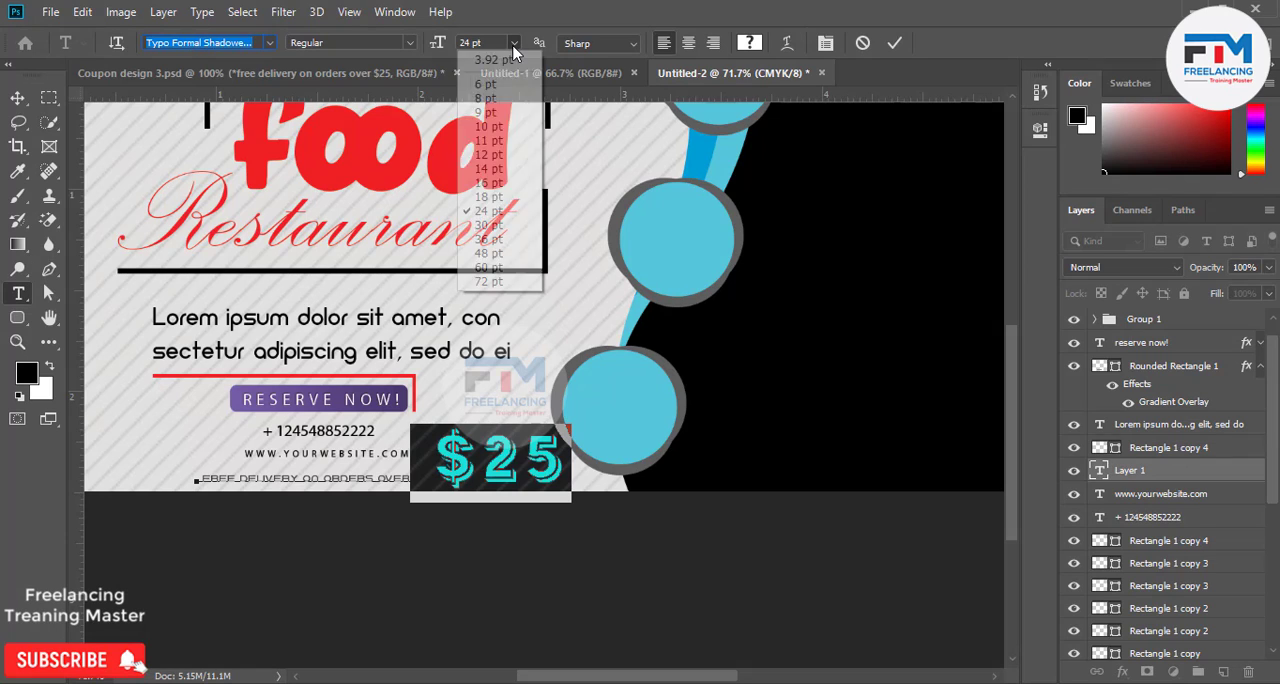
pyautogui.click(490, 184)
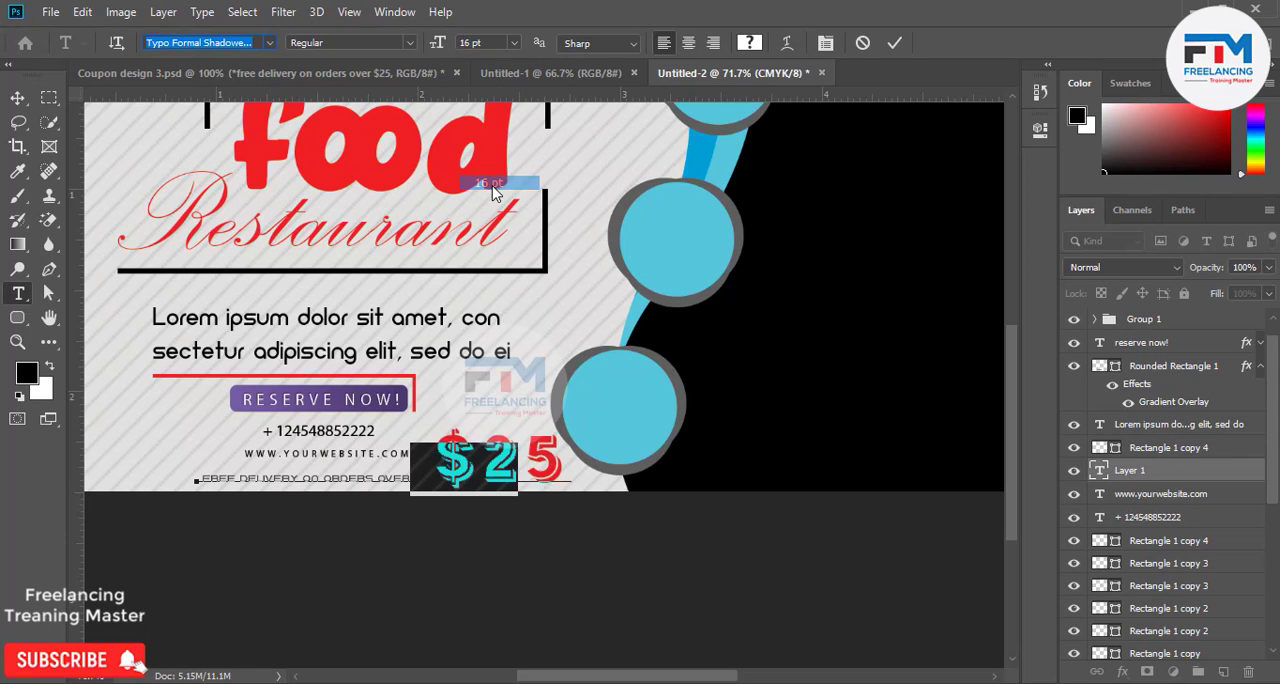
pyautogui.click(513, 43)
pyautogui.click(491, 140)
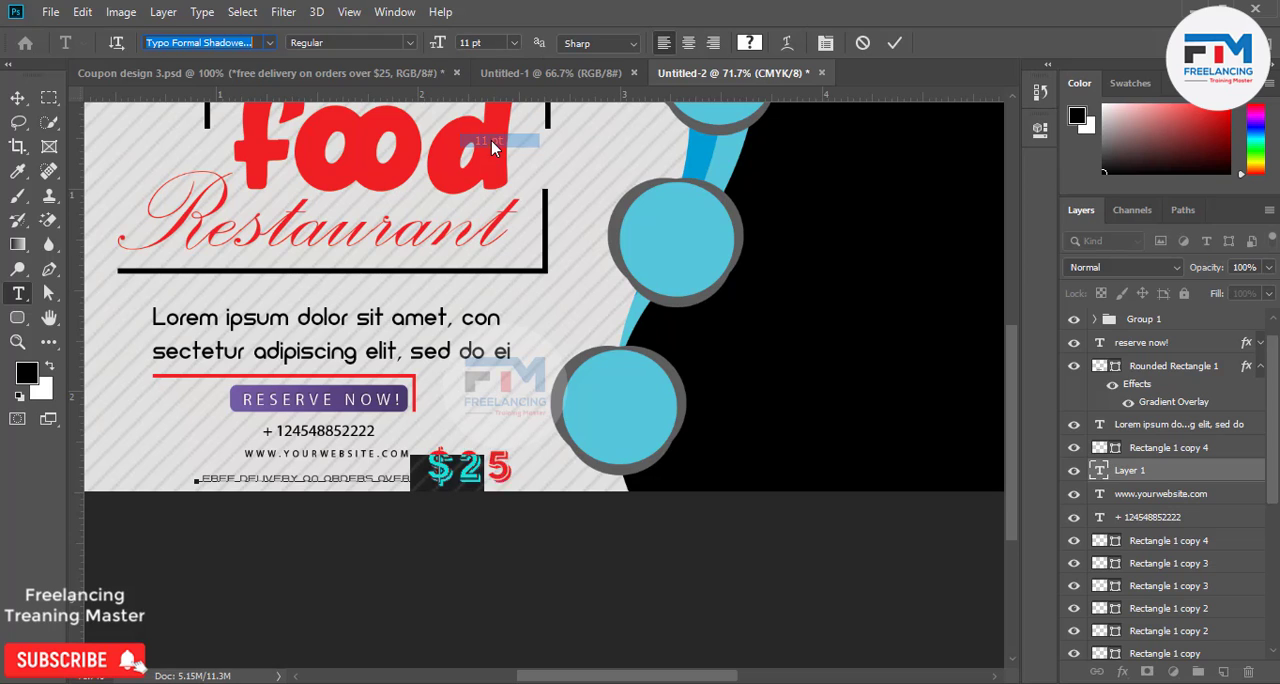
pyautogui.click(513, 43)
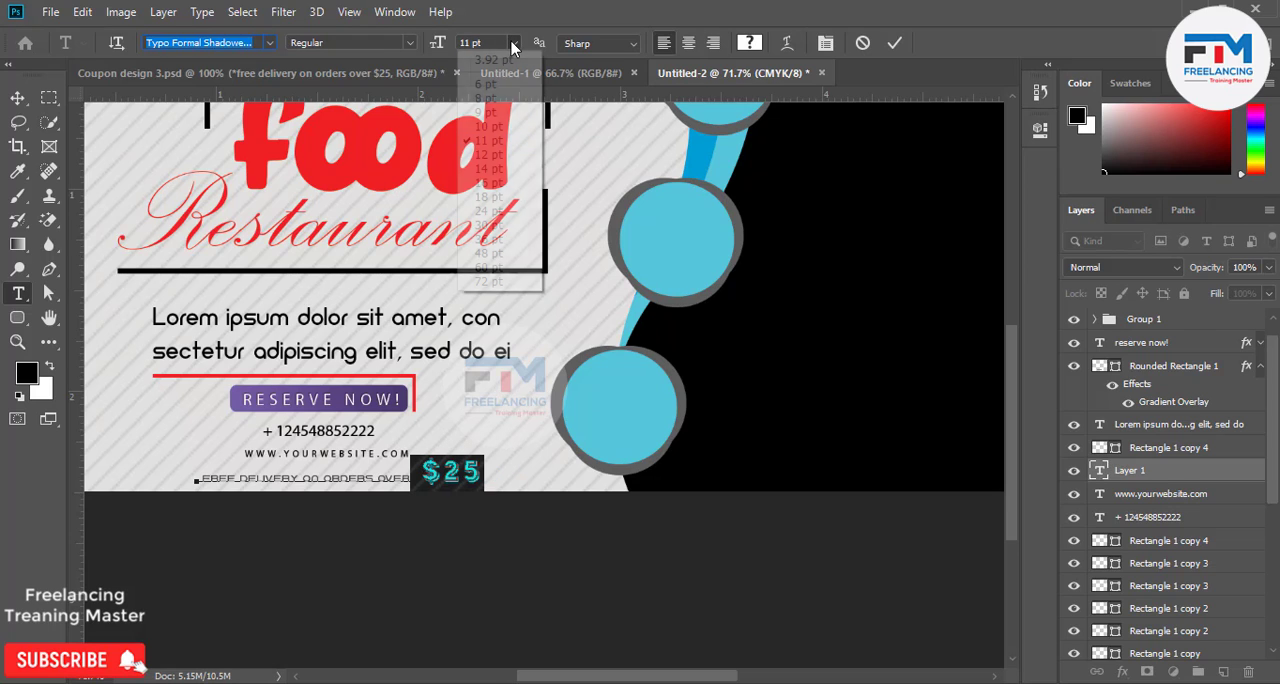
pyautogui.click(489, 126)
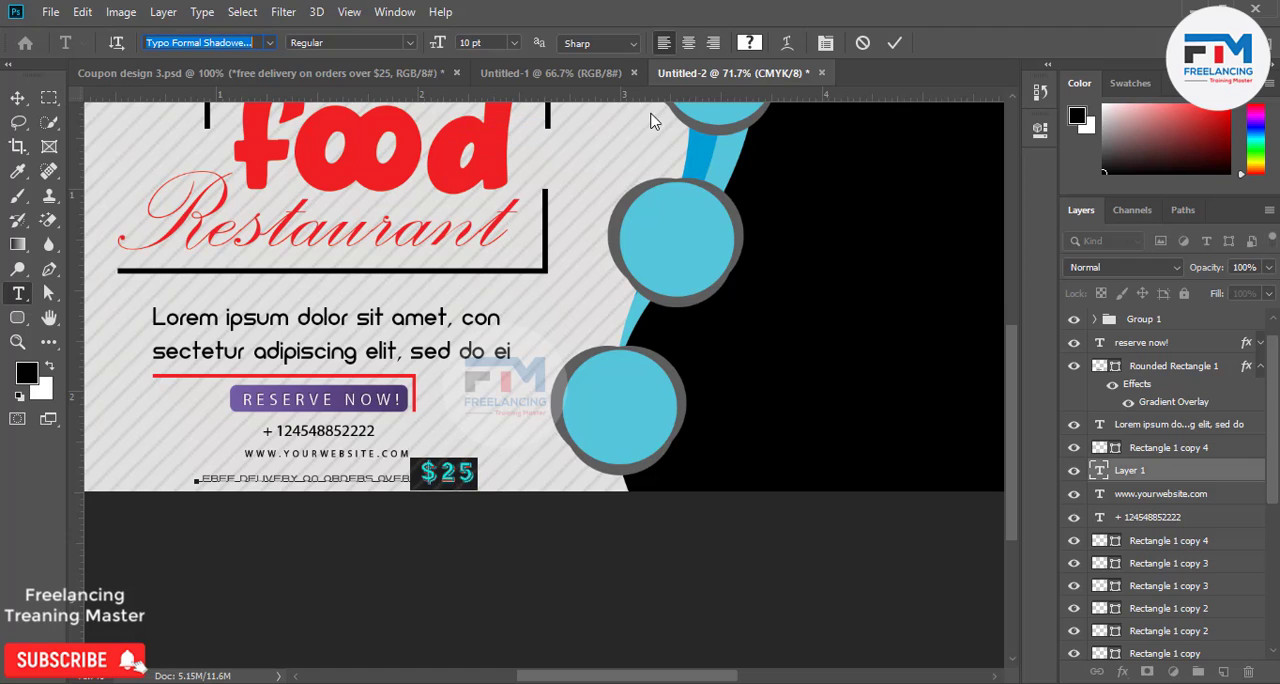
pyautogui.click(893, 43)
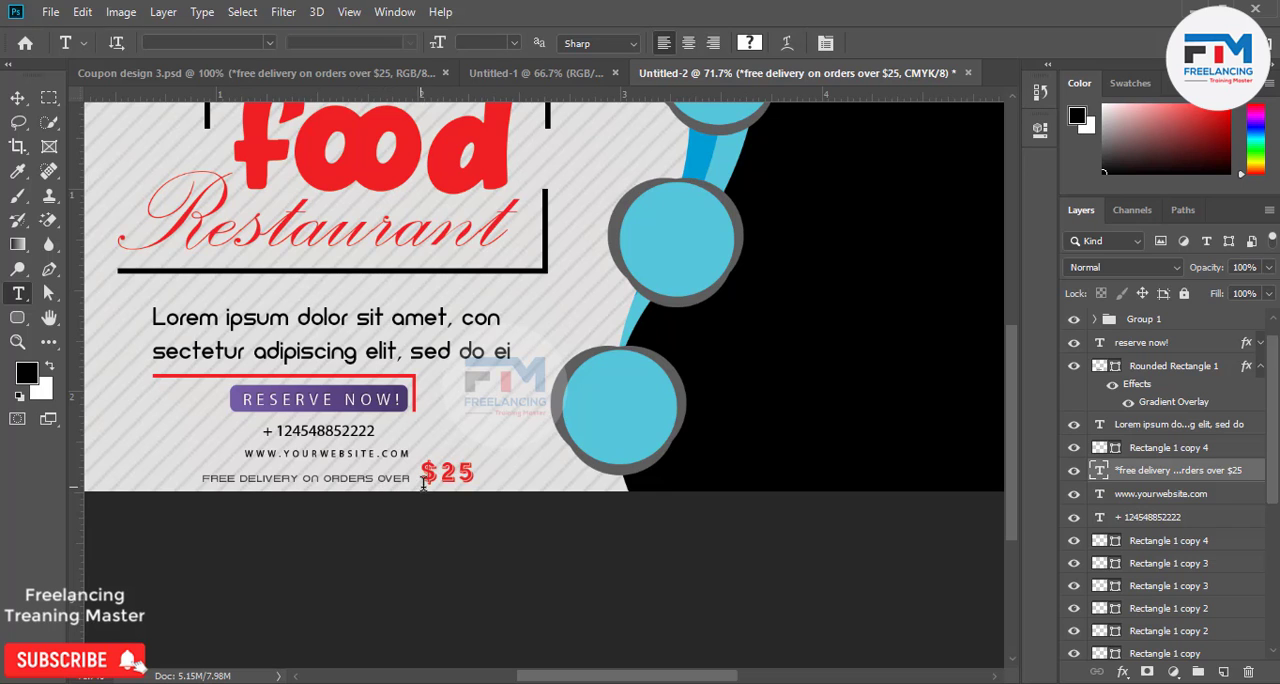
# Try placing the embedded image Top-Spots-For-The-Best-Indian-Food-in-Nigeria from F:'s Download folder over the coupon's black area.
pyautogui.scroll(3, 580, 445)
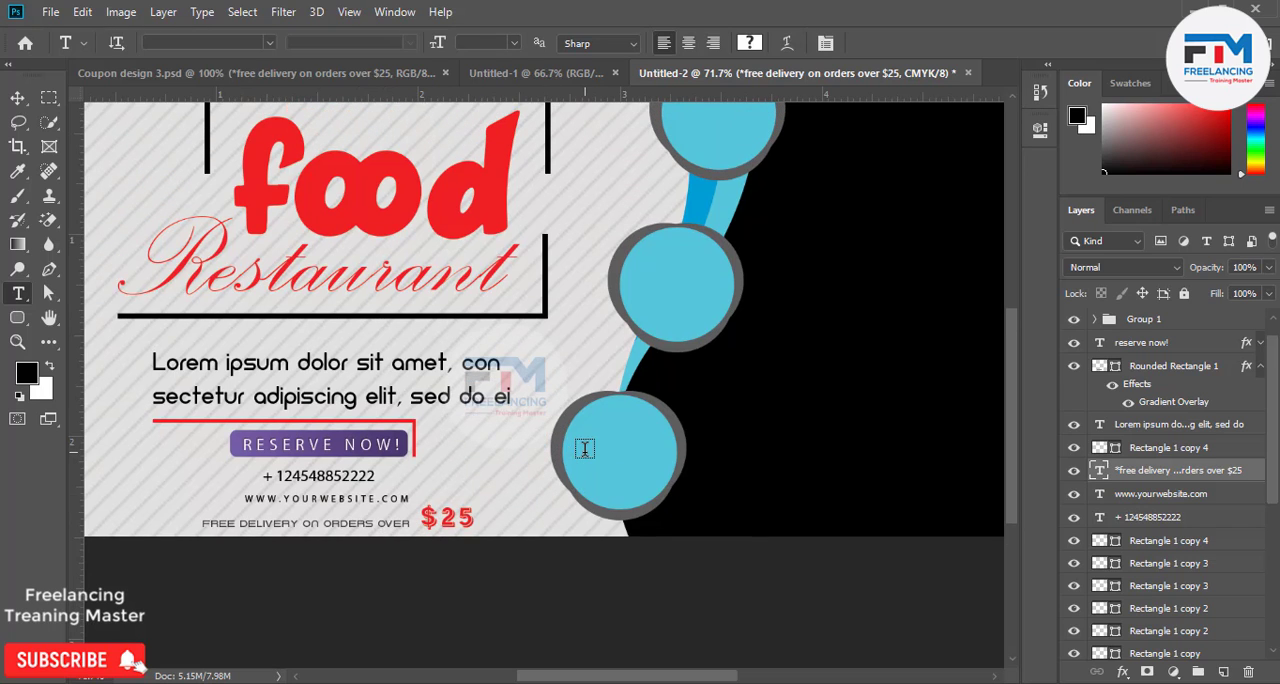
pyautogui.scroll(-3, 584, 450)
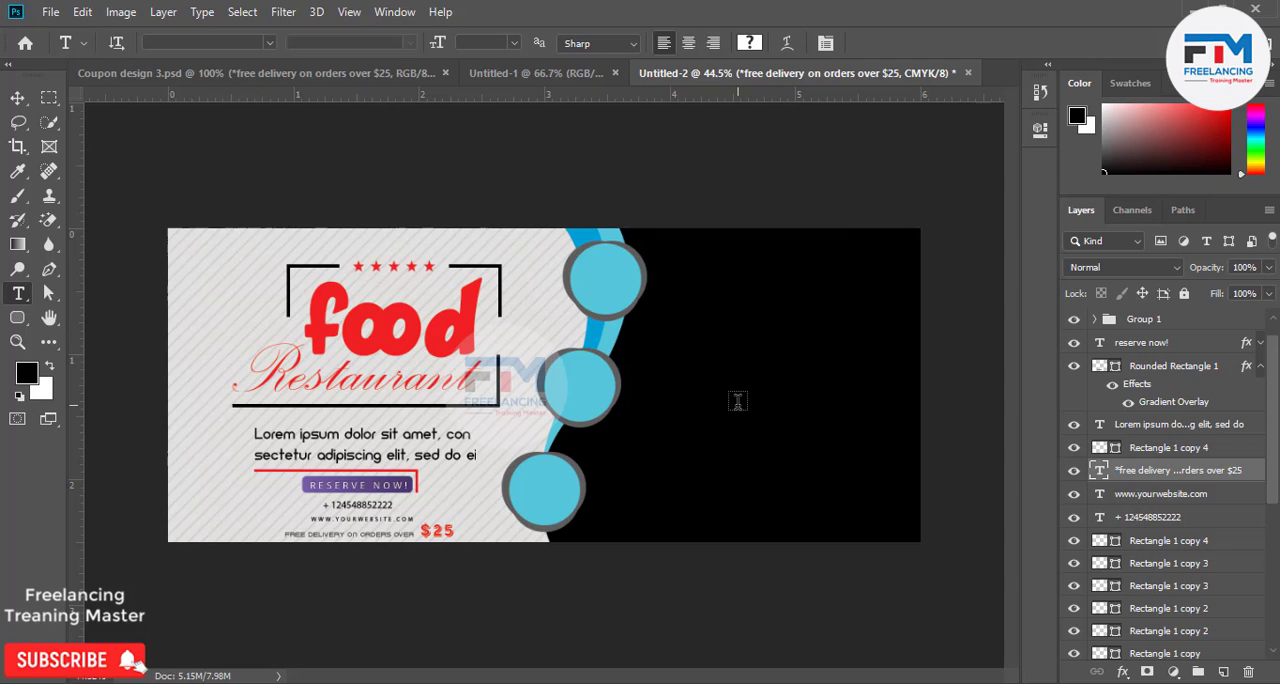
pyautogui.click(50, 12)
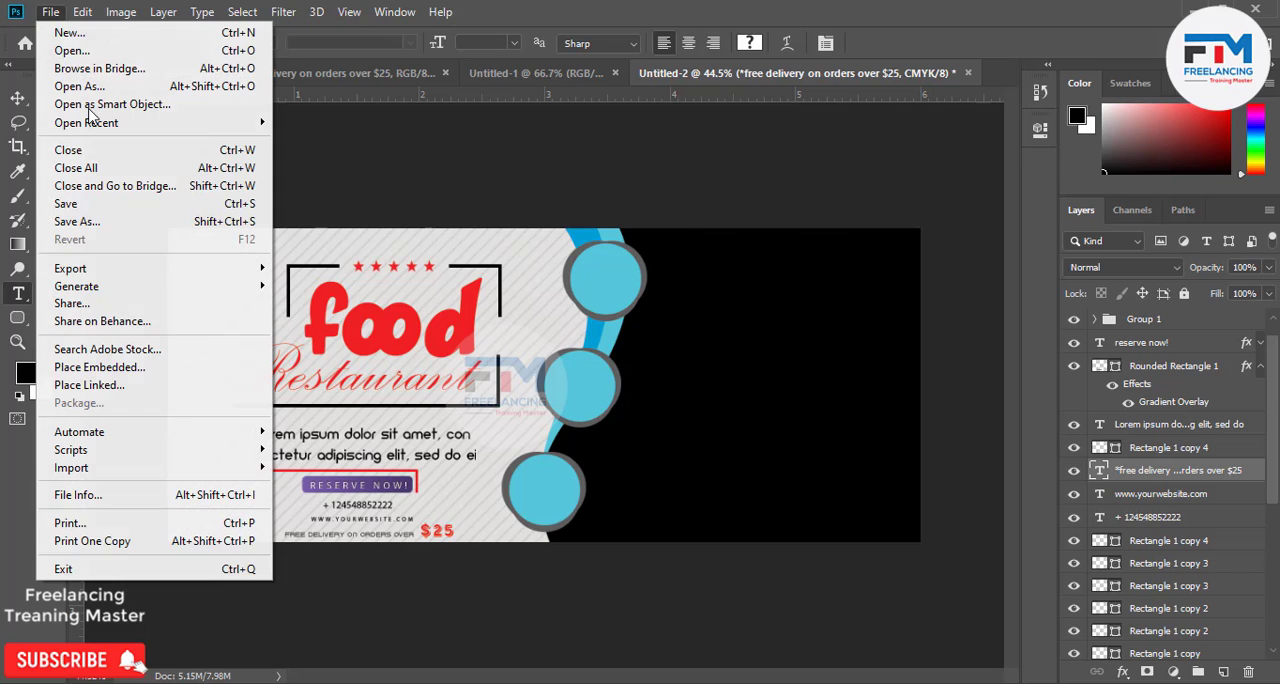
pyautogui.click(140, 367)
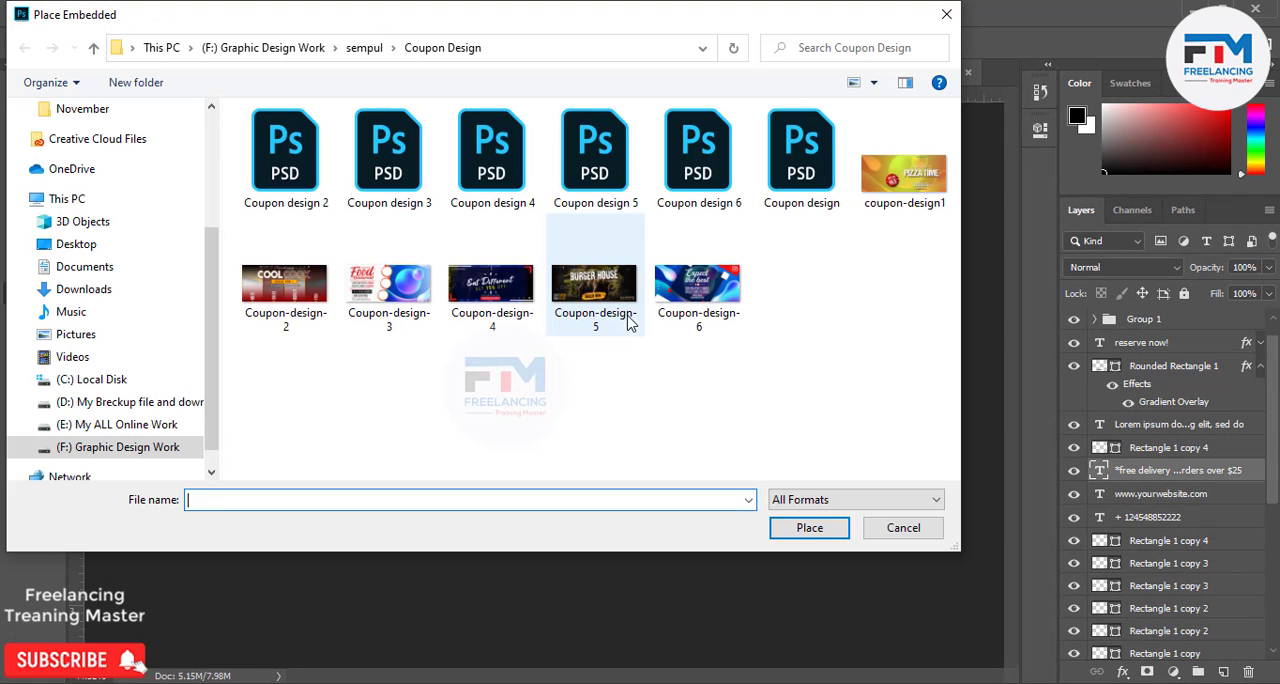
pyautogui.scroll(-1, 128, 440)
pyautogui.click(125, 426)
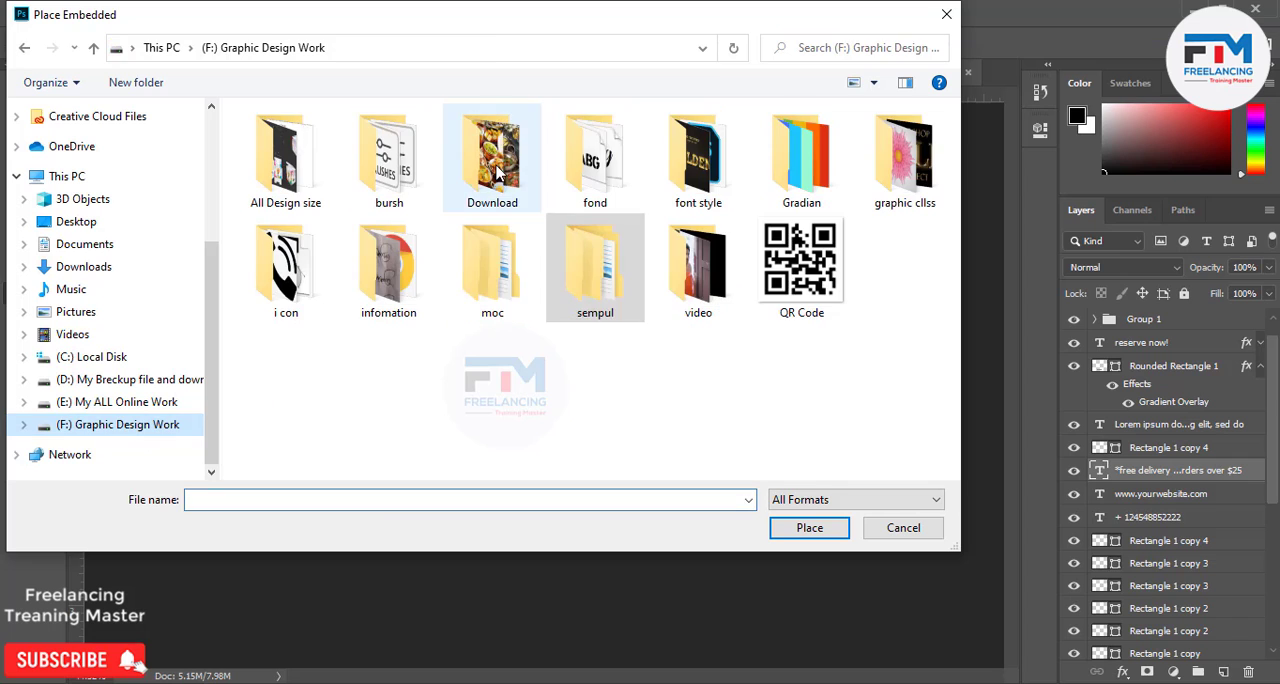
pyautogui.doubleClick(509, 182)
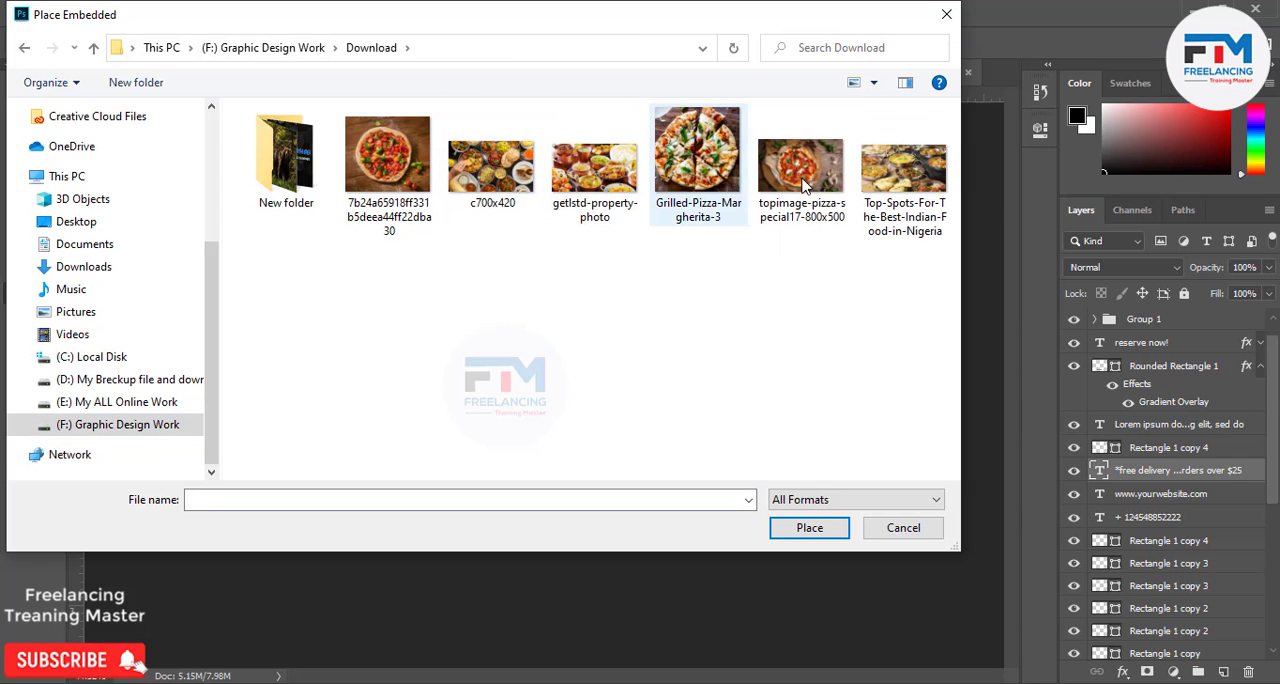
pyautogui.doubleClick(870, 190)
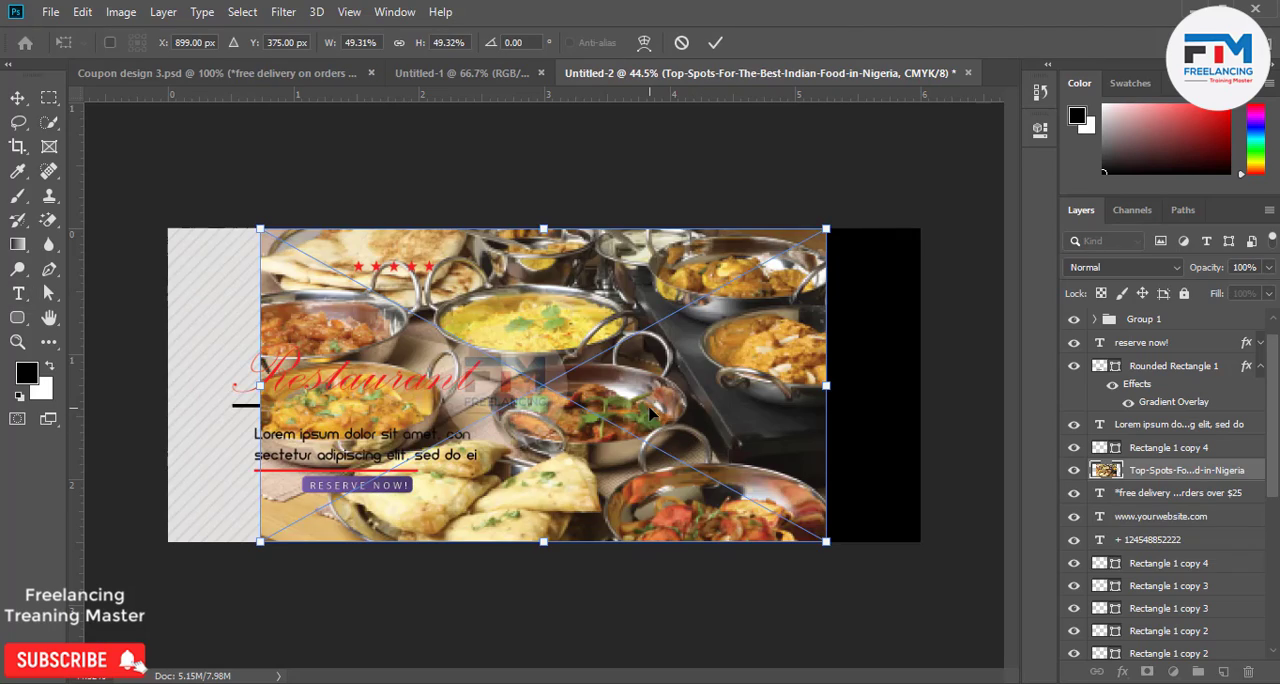
pyautogui.moveTo(670, 411); pyautogui.dragTo(776, 410)
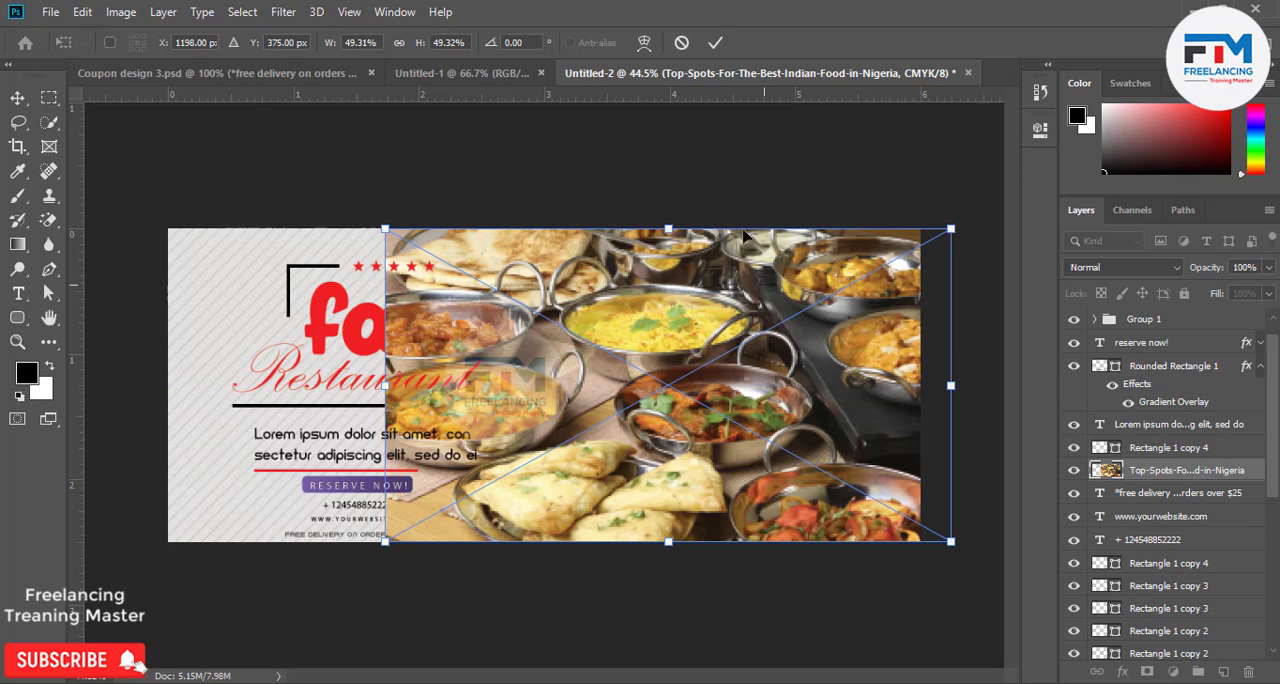
pyautogui.click(684, 44)
# Place the image c700x420 from F:'s Download folder as an embedded object and shift it over the coupon's black area.
pyautogui.click(50, 12)
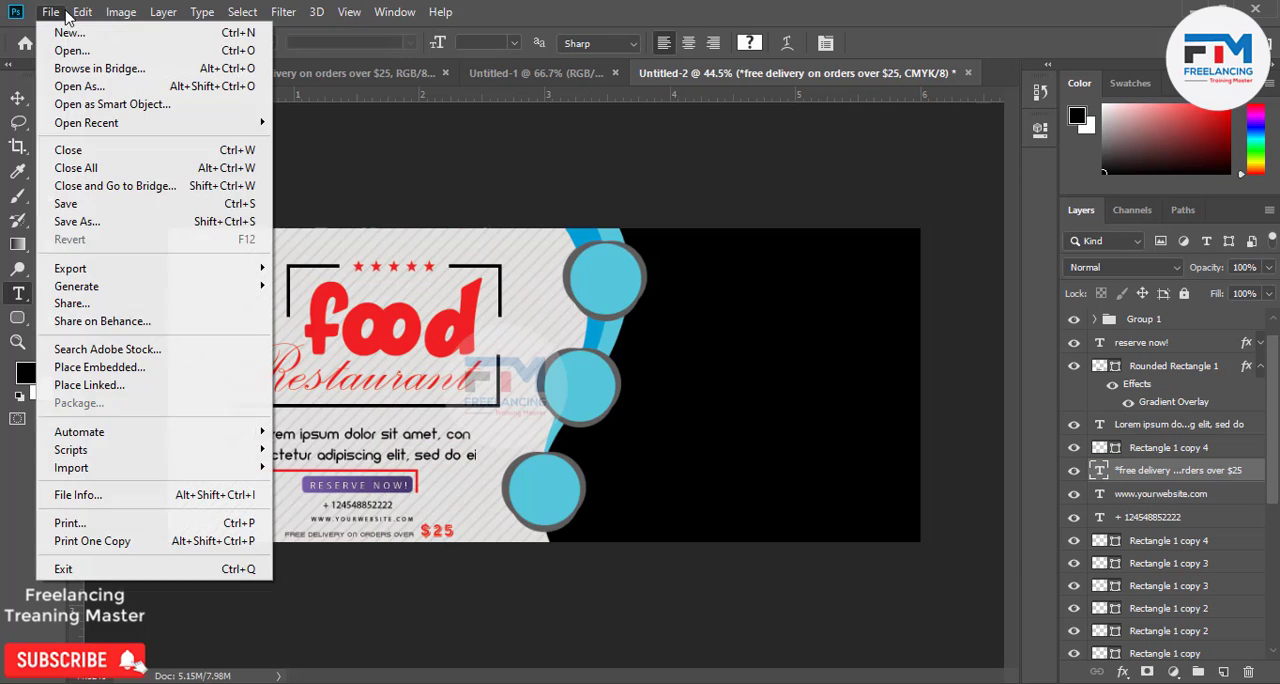
pyautogui.click(110, 367)
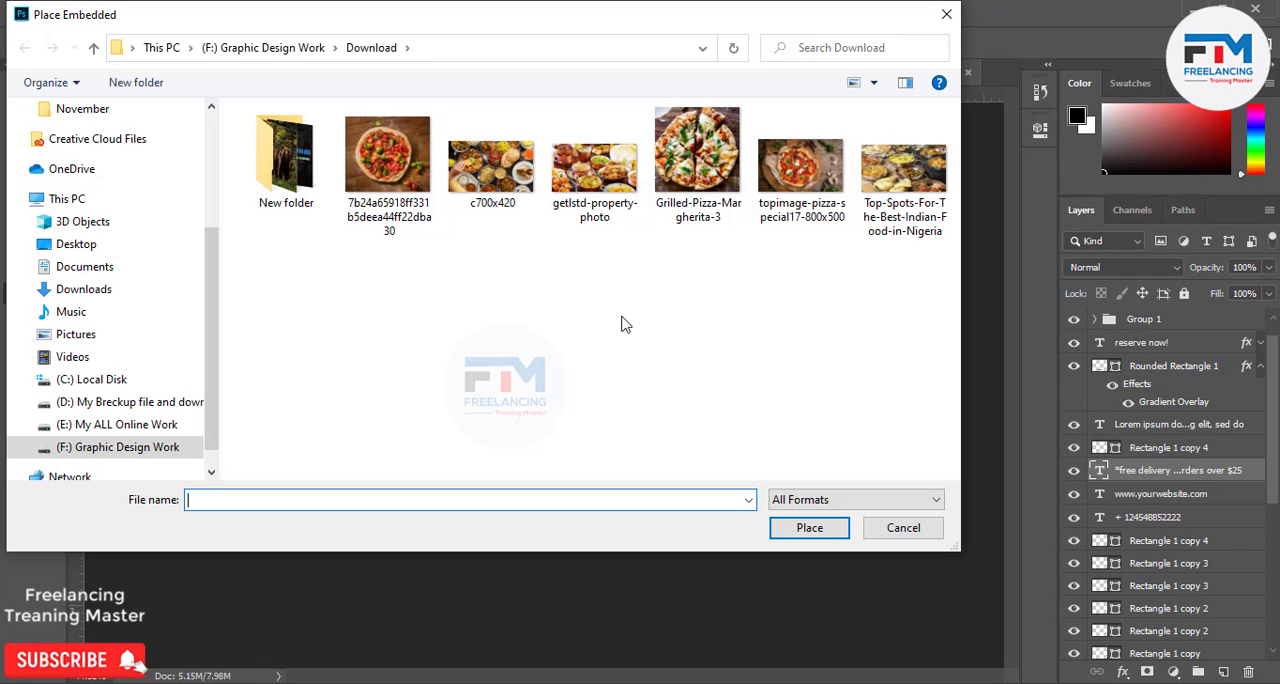
pyautogui.doubleClick(489, 175)
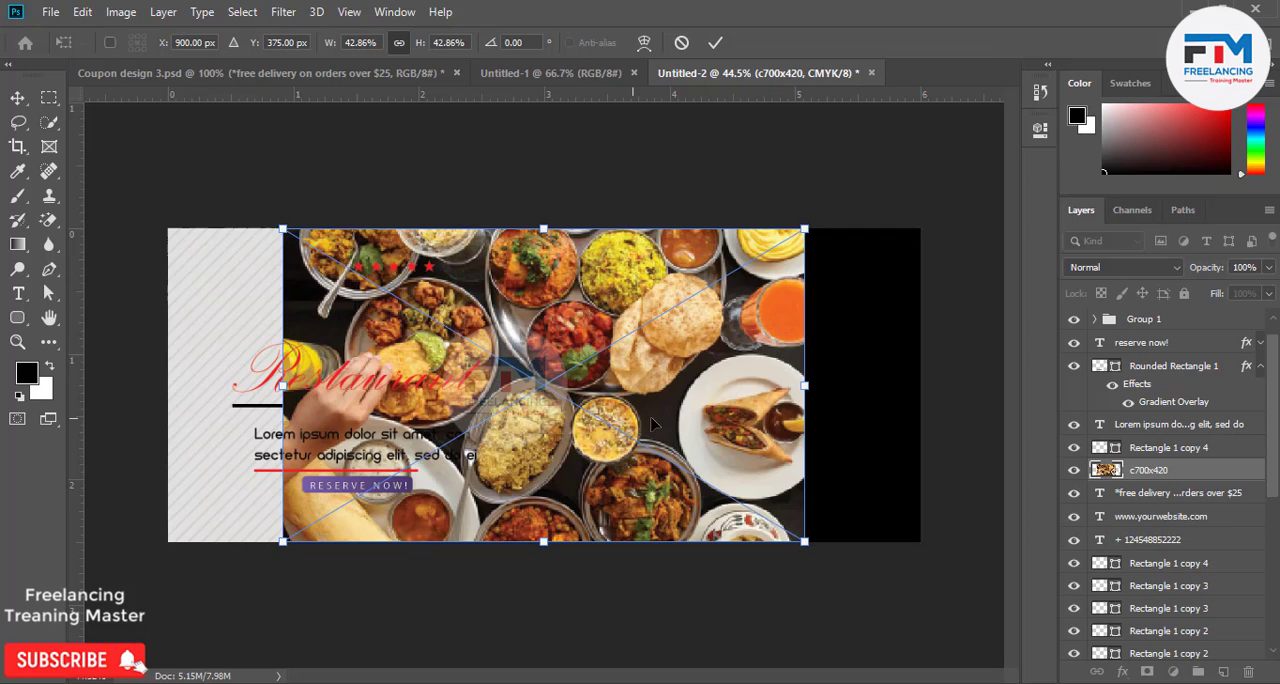
pyautogui.moveTo(635, 424); pyautogui.dragTo(800, 425)
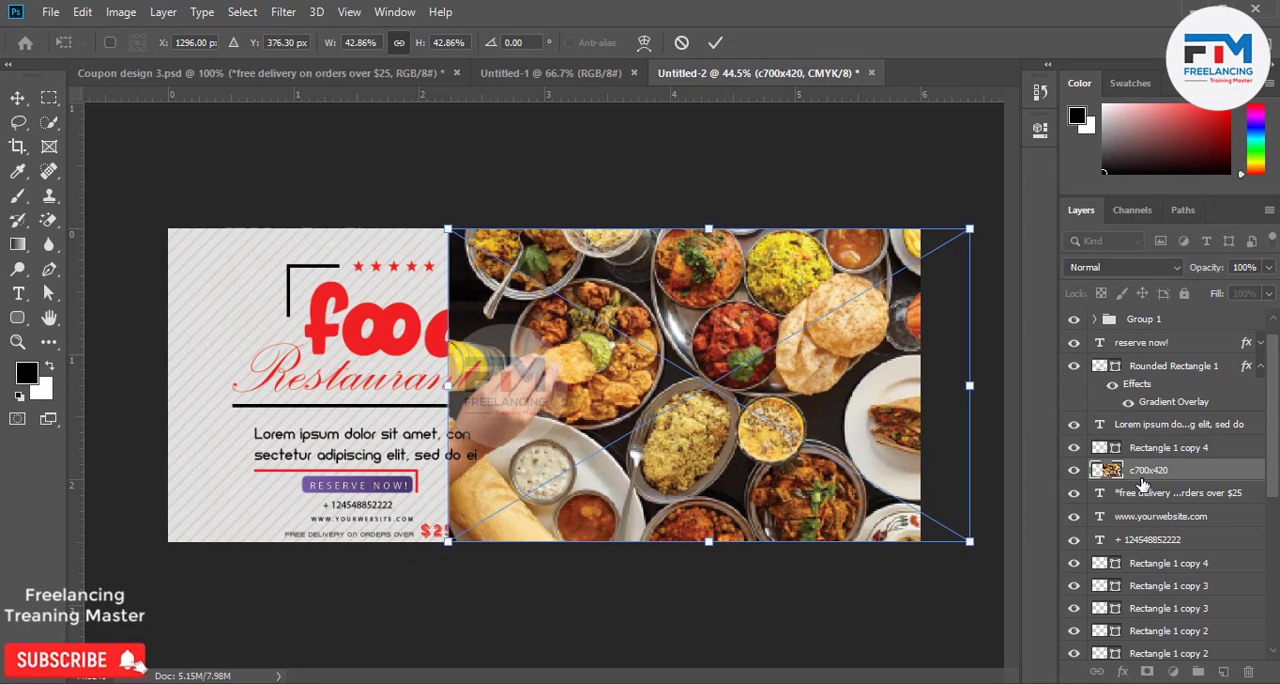
# Move the c700x420 layer directly above the bg layer and clip it to bg with a clipping mask.
pyautogui.moveTo(1145, 478); pyautogui.dragTo(1118, 640)
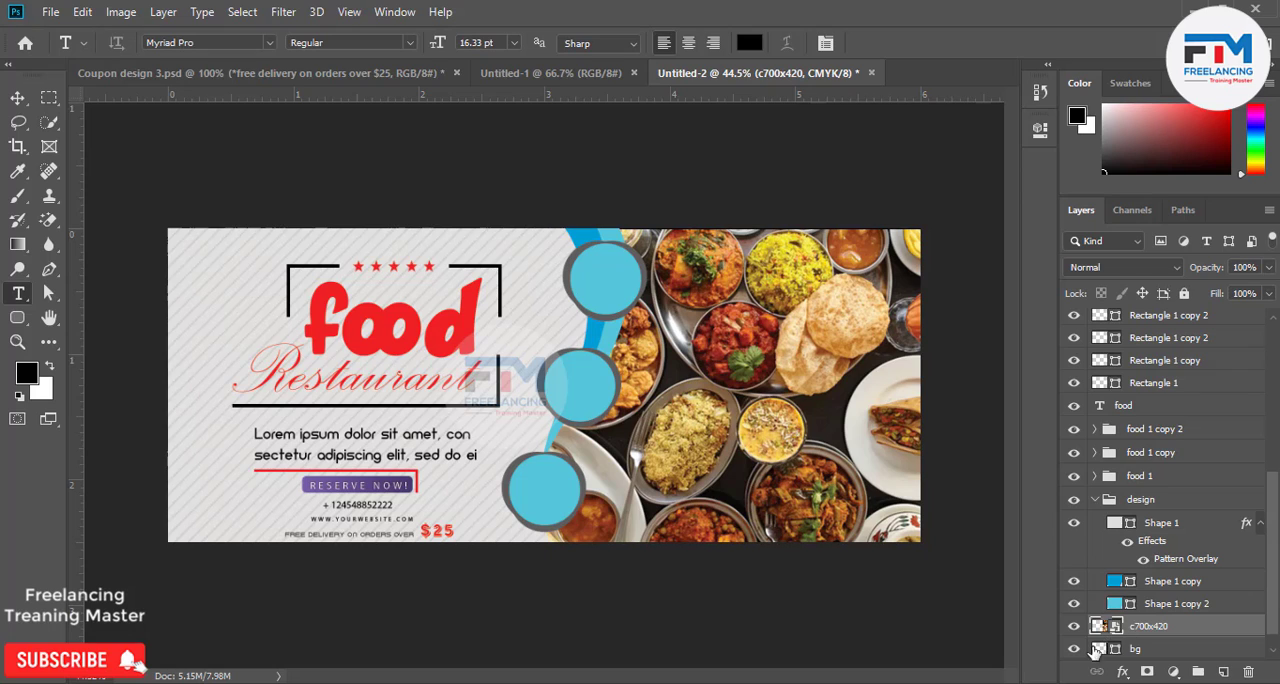
pyautogui.rightClick(1198, 627)
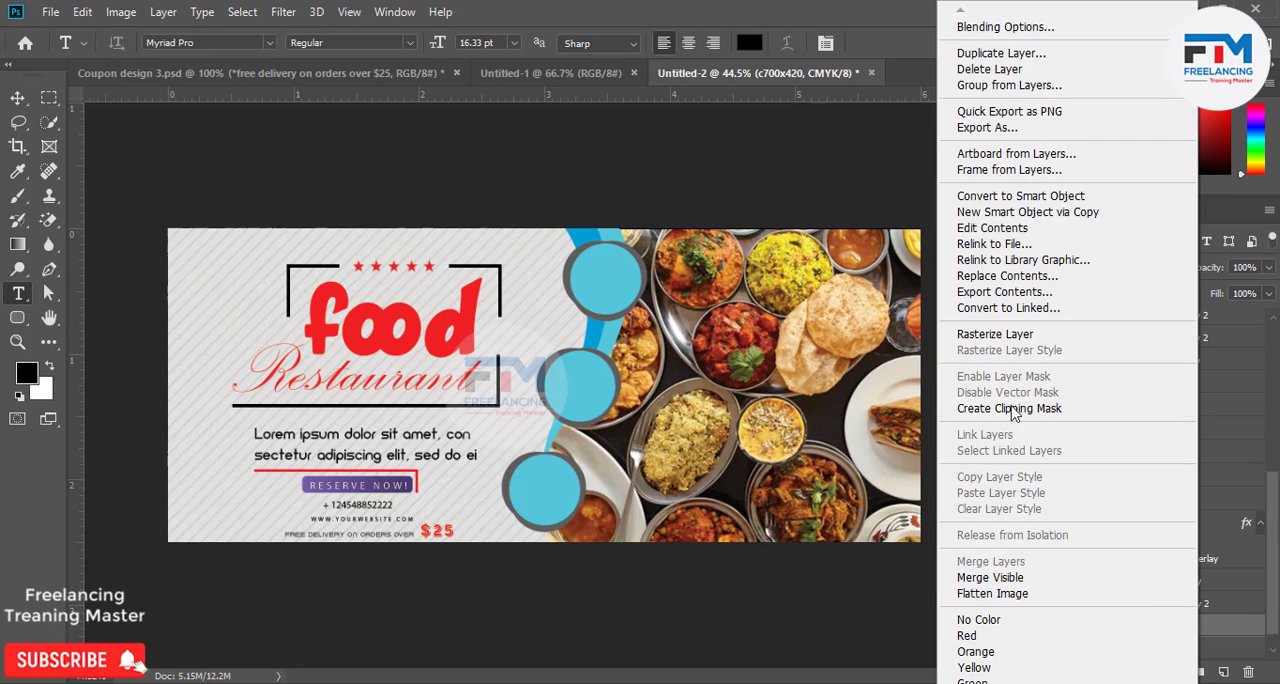
pyautogui.click(1100, 407)
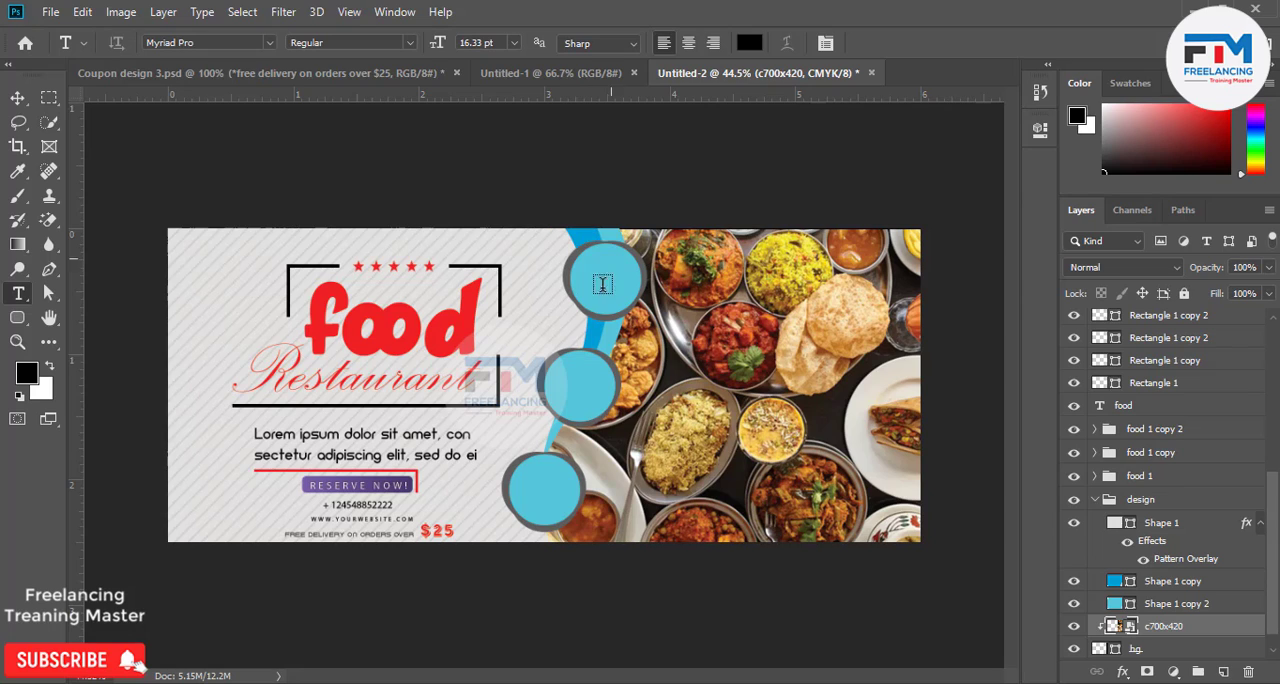
# Place the embedded pizza image 7b24a65918ff331b5deea44ff22dba30 directly above the img layer in the food 1 group.
pyautogui.scroll(5, 1137, 620)
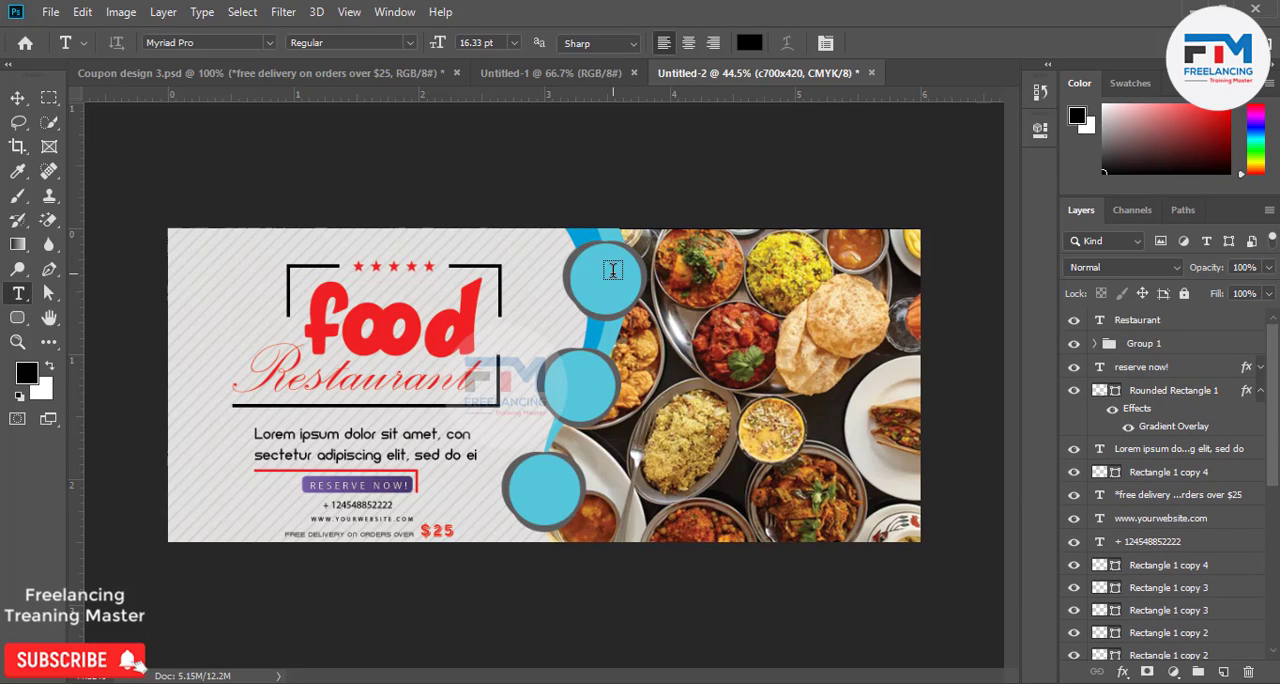
pyautogui.click(17, 98)
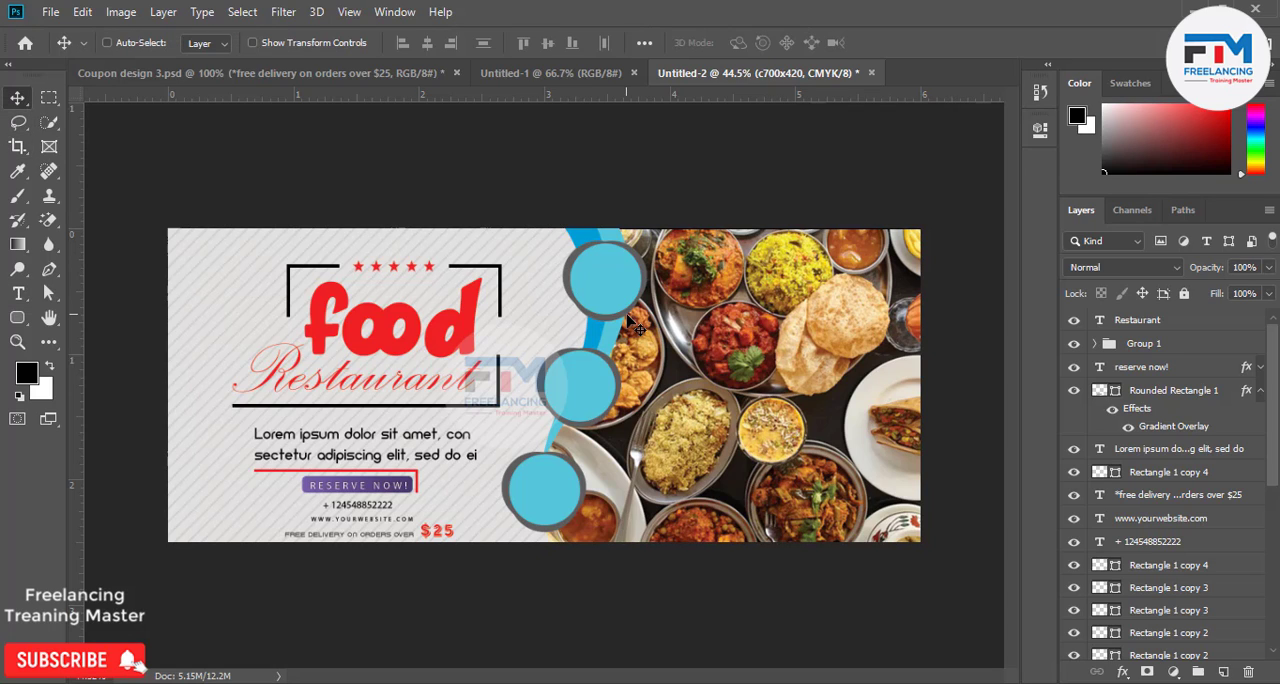
pyautogui.keyDown('ctrl'); pyautogui.click(613, 290); pyautogui.keyUp('ctrl')
pyautogui.scroll(-3, 1150, 595)
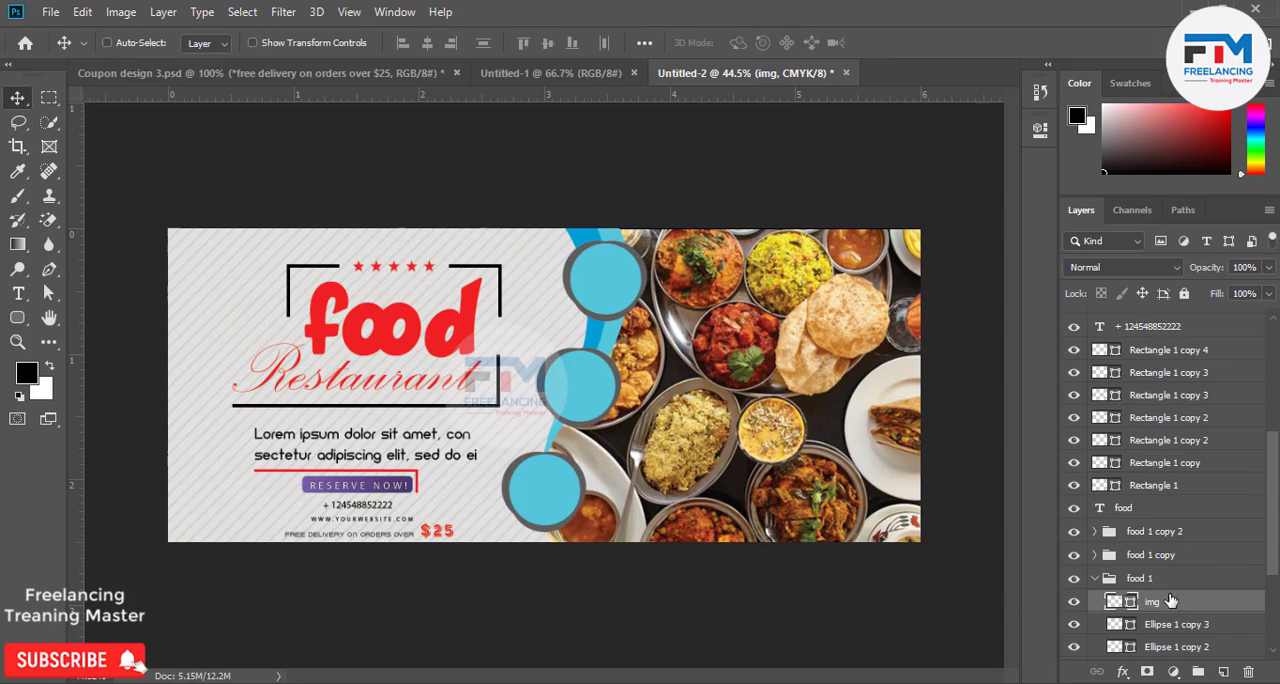
pyautogui.scroll(-2, 1143, 588)
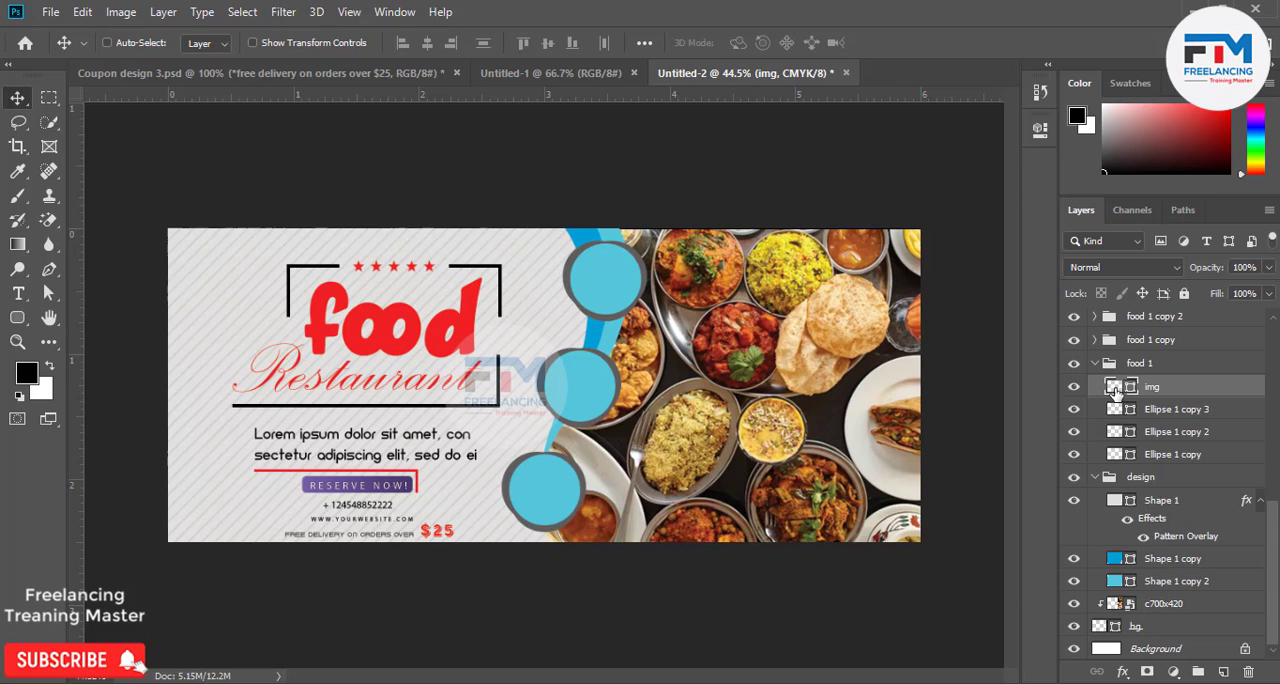
pyautogui.click(51, 13)
pyautogui.click(100, 367)
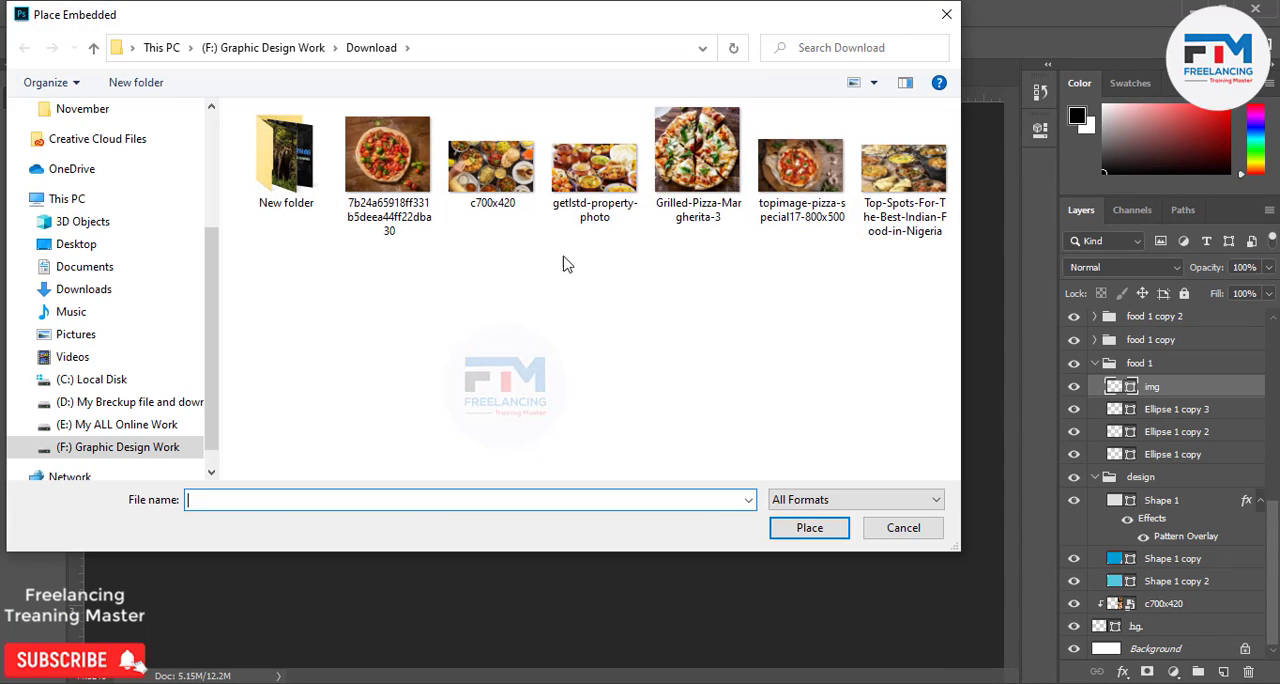
pyautogui.doubleClick(387, 155)
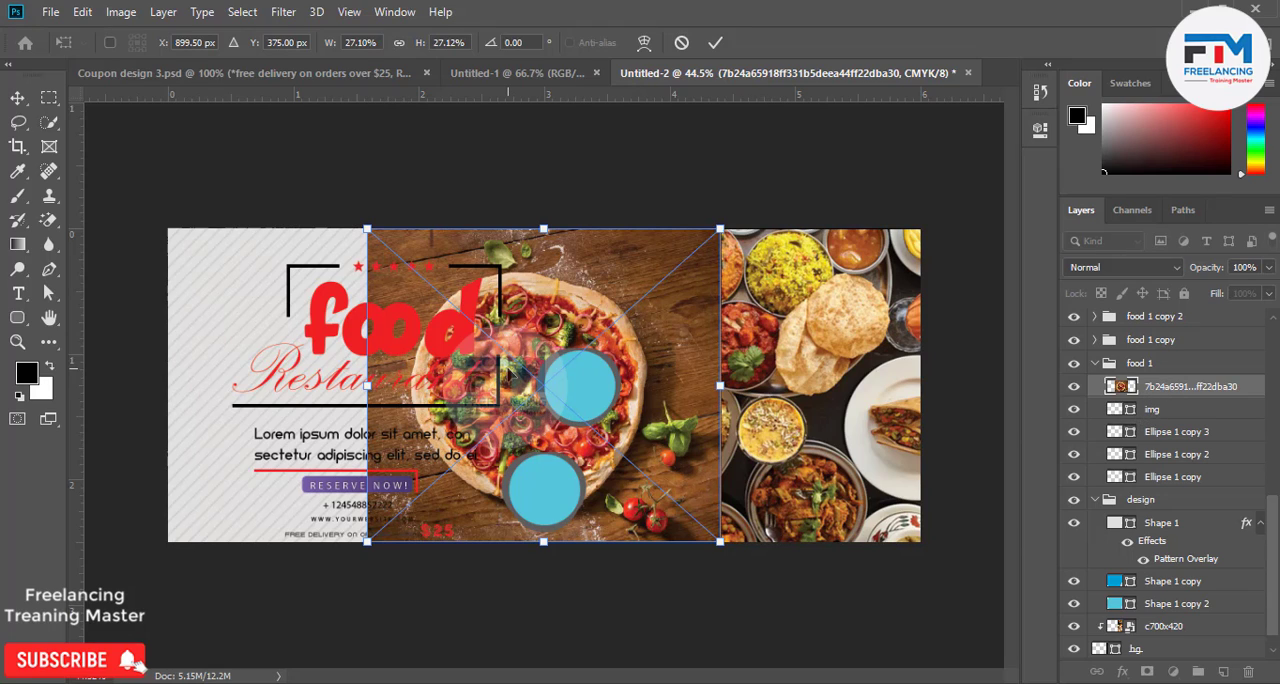
pyautogui.press('Return')
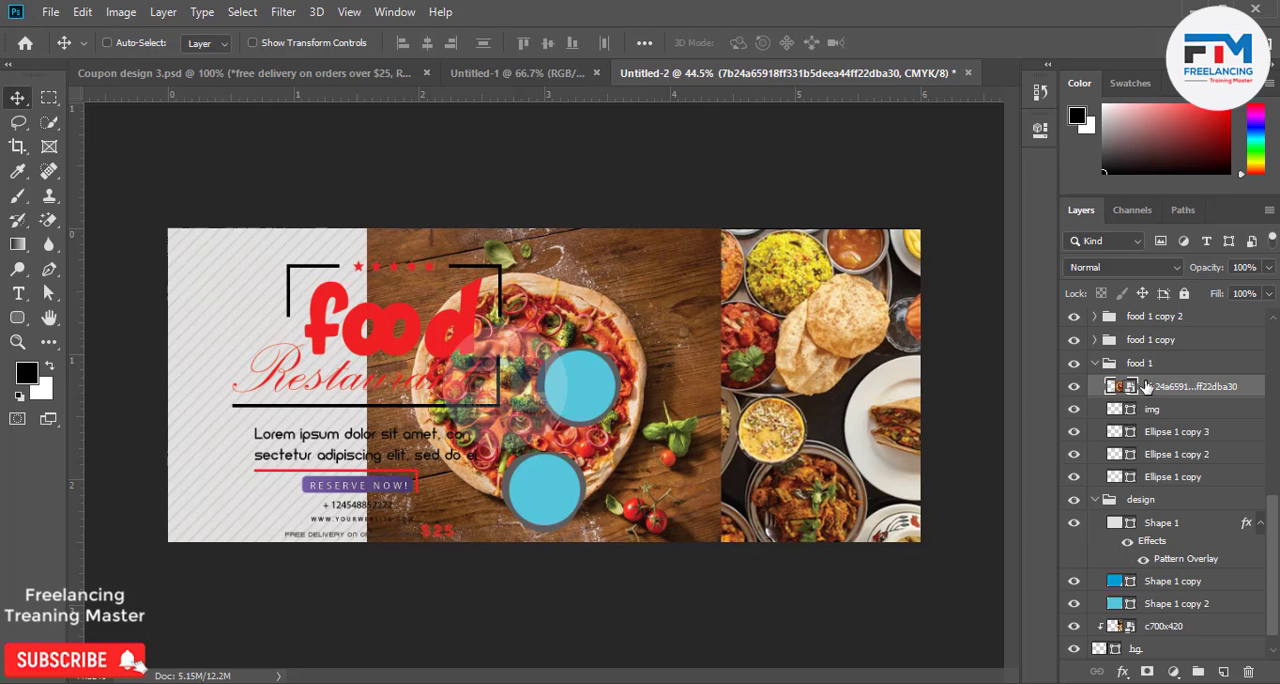
# Clip the pizza photo to the img circle and scale it down so the whole pizza sits inside the upper circle badge.
pyautogui.rightClick(1153, 388)
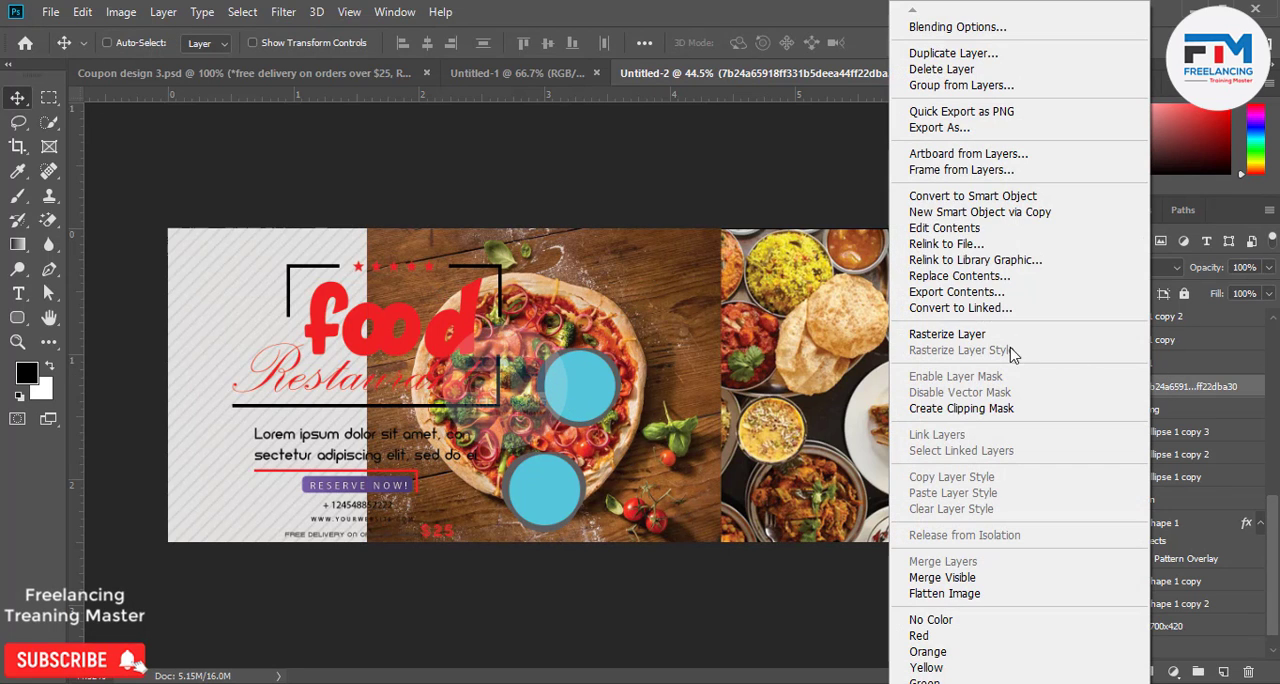
pyautogui.click(973, 410)
pyautogui.moveTo(678, 420); pyautogui.dragTo(744, 350)
pyautogui.press('ctrl')
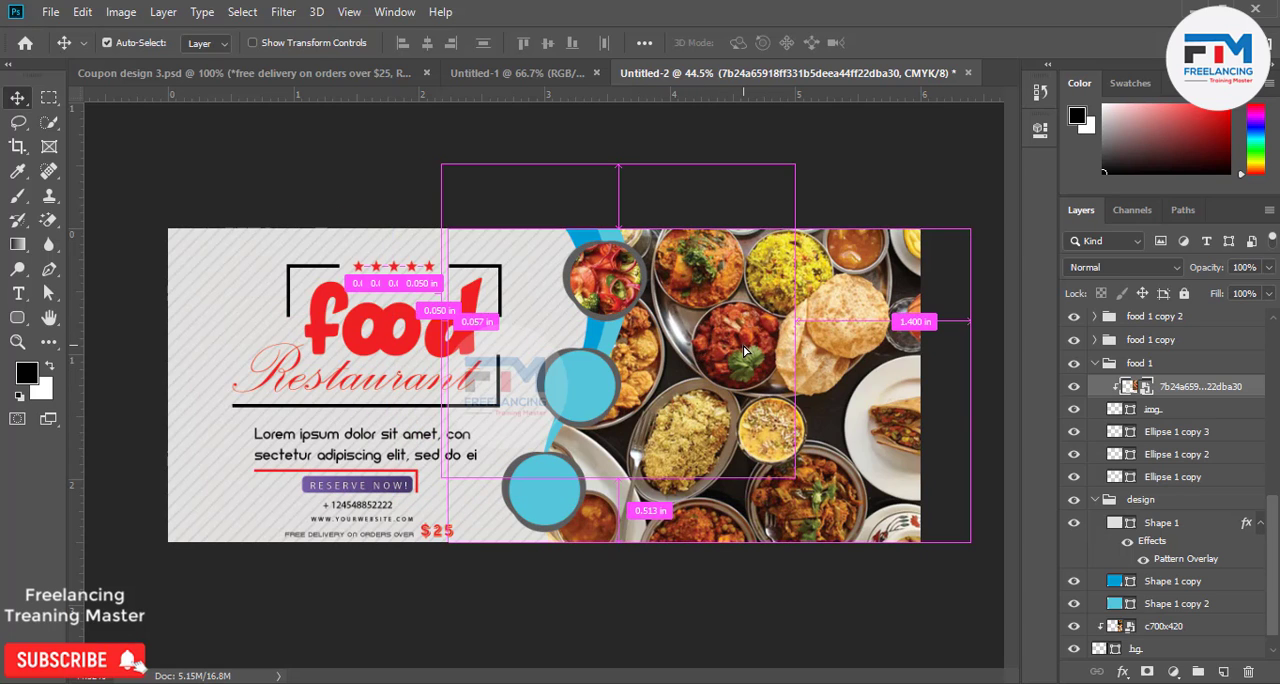
pyautogui.hotkey('ctrl', 't')
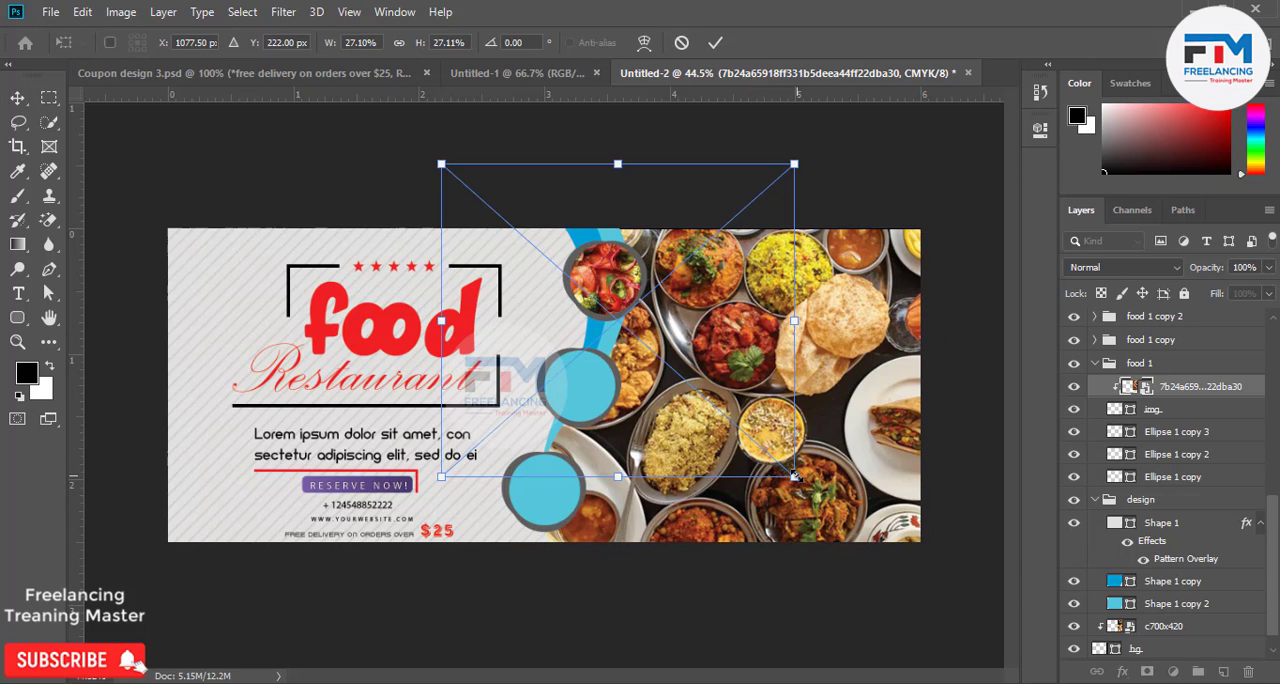
pyautogui.moveTo(796, 477); pyautogui.dragTo(622, 316)
pyautogui.click(721, 41)
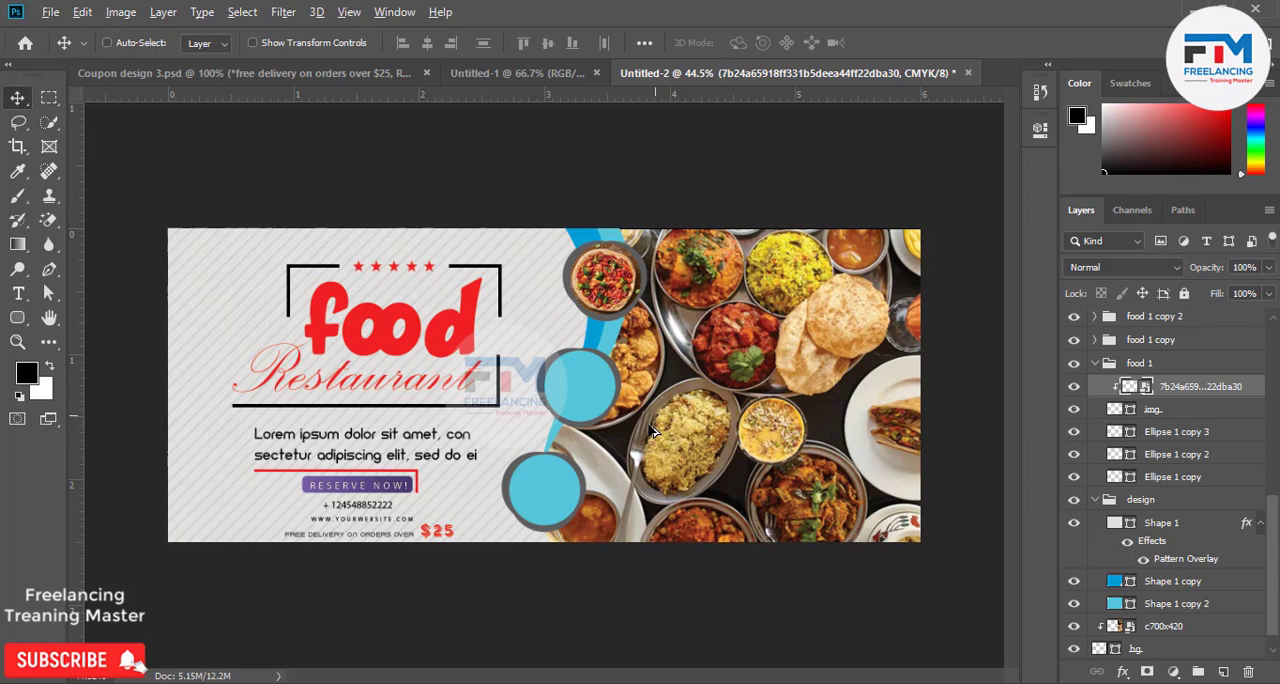
# Recolor the Ellipse 1 copy 3 ring segment of the pizza badge to deep blue 1400aa.
pyautogui.hotkey('ctrl', '-')
pyautogui.hotkey('ctrl', '+')
pyautogui.scroll(2, 585, 336)
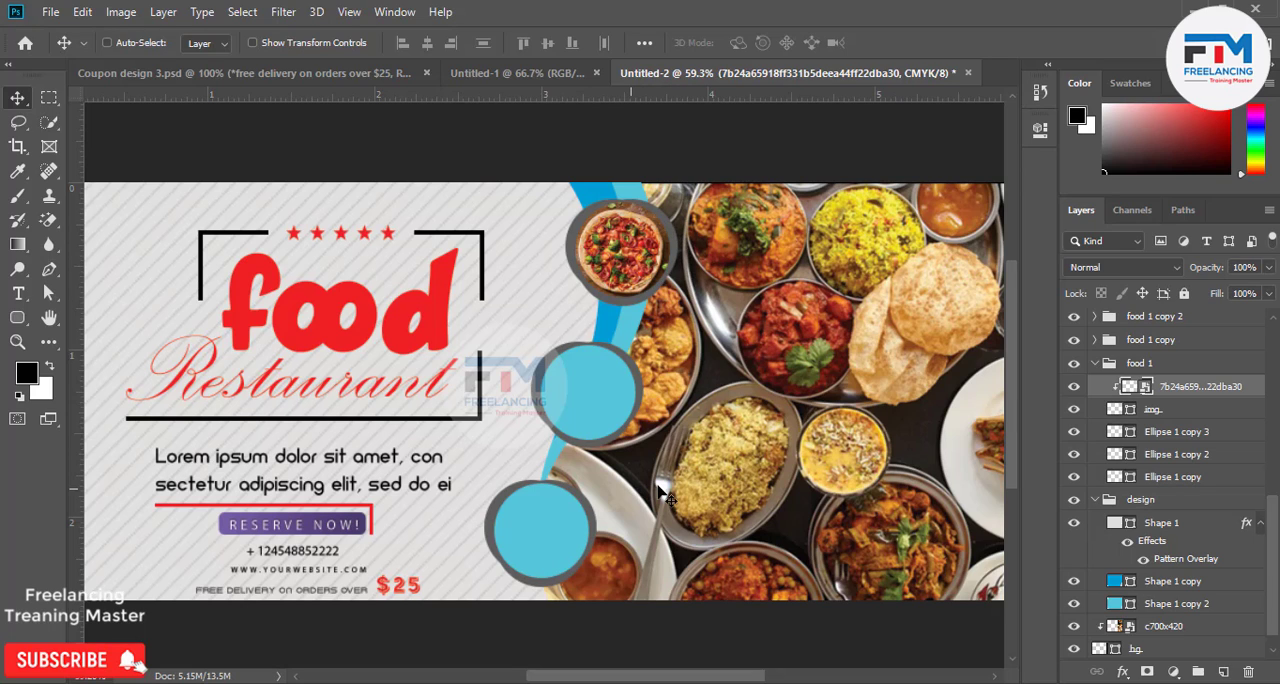
pyautogui.doubleClick(1117, 432)
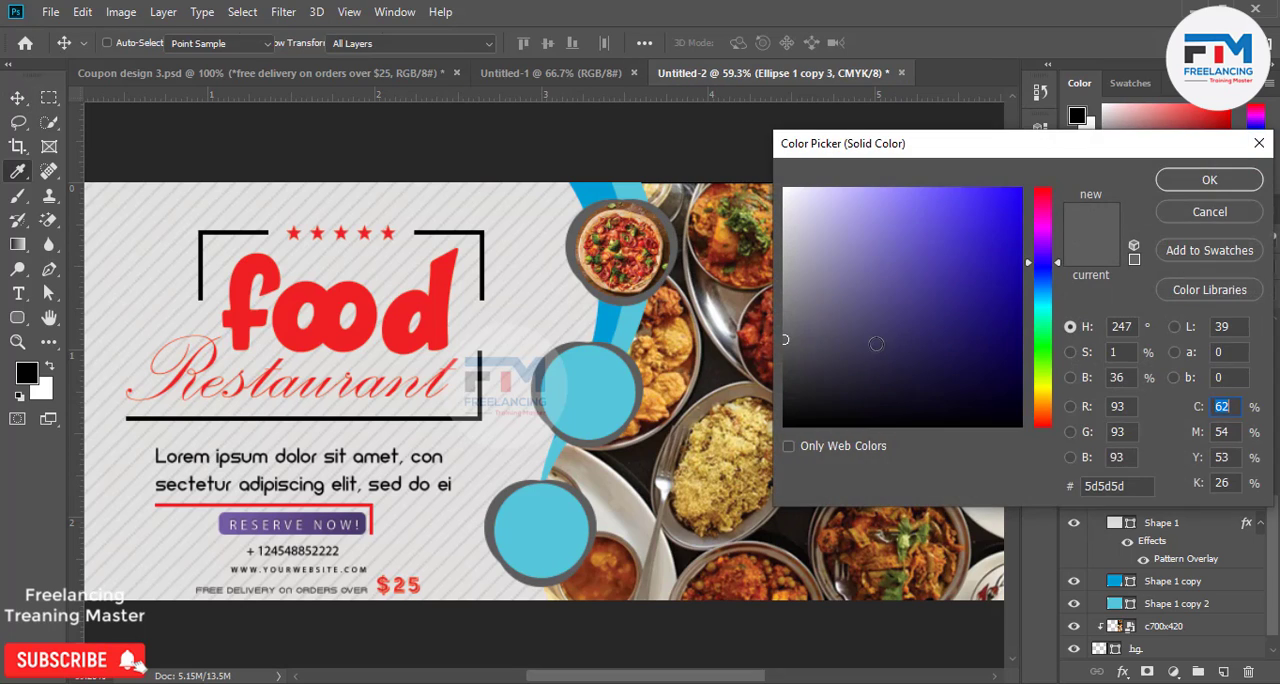
pyautogui.moveTo(1029, 257)
pyautogui.mouseDown()
pyautogui.moveTo(997, 258)
pyautogui.moveTo(1004, 233)
pyautogui.moveTo(1045, 288)
pyautogui.moveTo(1052, 263)
pyautogui.mouseUp()
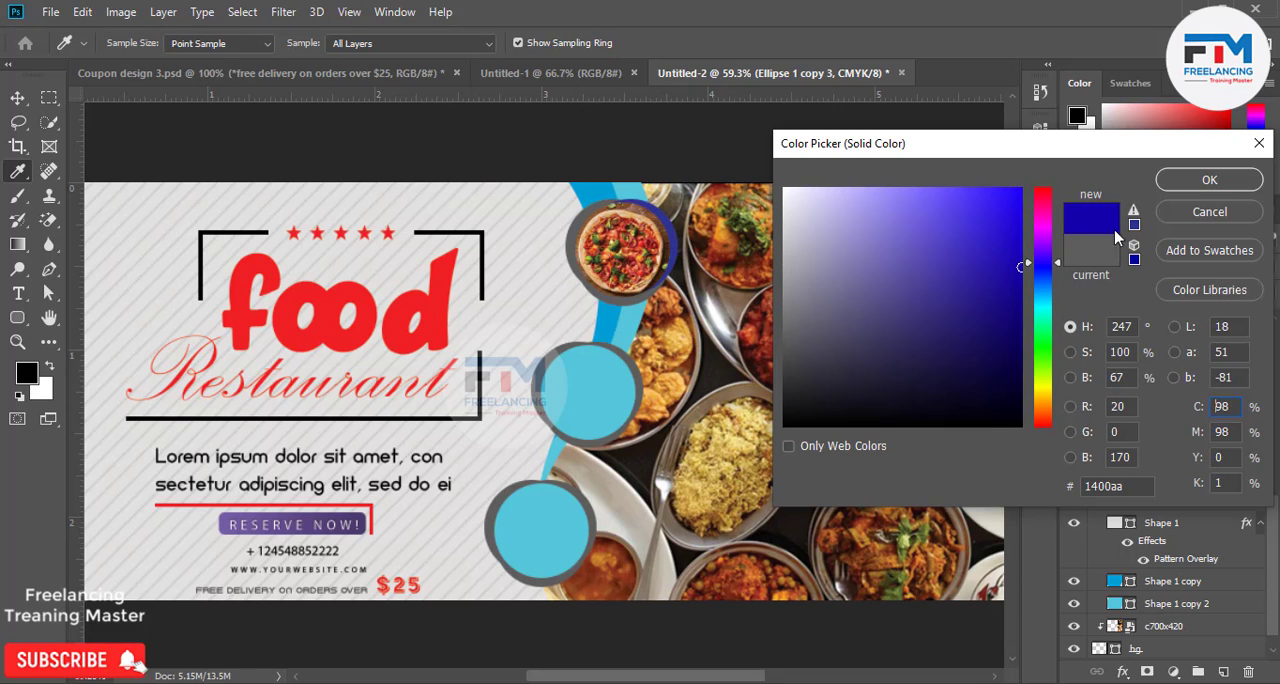
pyautogui.click(1210, 181)
pyautogui.press('v')
# Recolor the Ellipse 1 copy 2 ring segment of the pizza badge to a dark olive.
pyautogui.click(1115, 456)
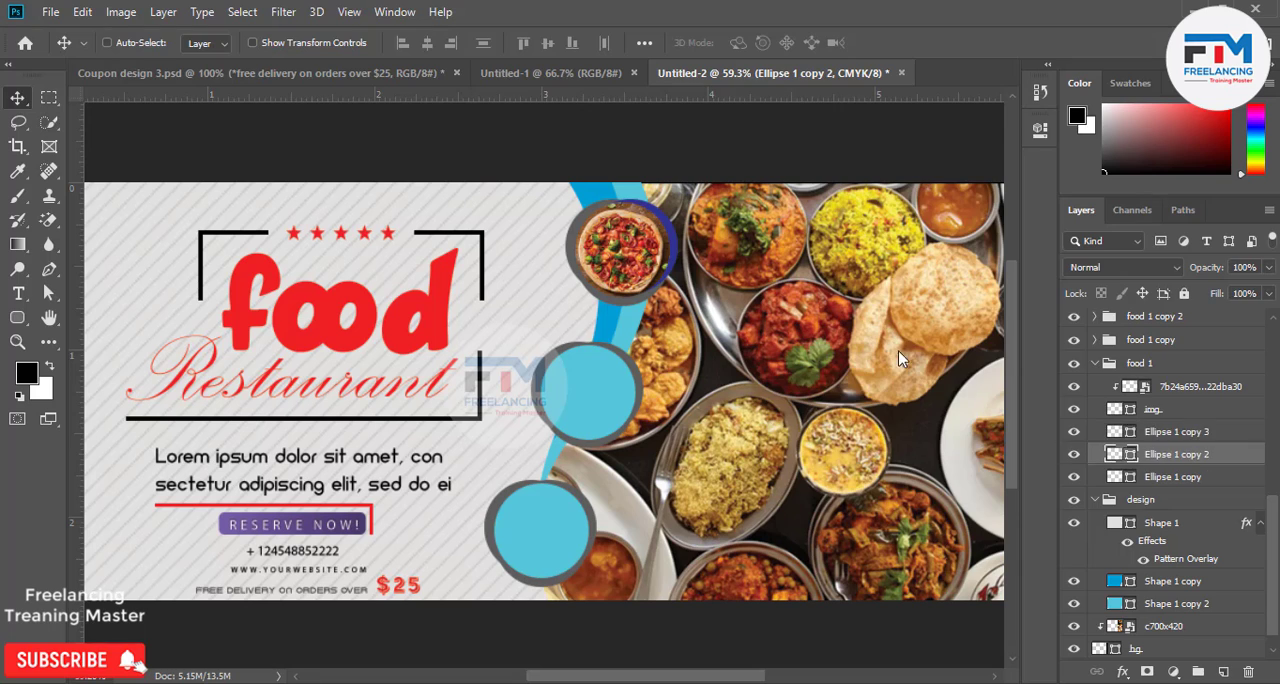
pyautogui.moveTo(1013, 283); pyautogui.dragTo(1016, 271)
pyautogui.click(1045, 318)
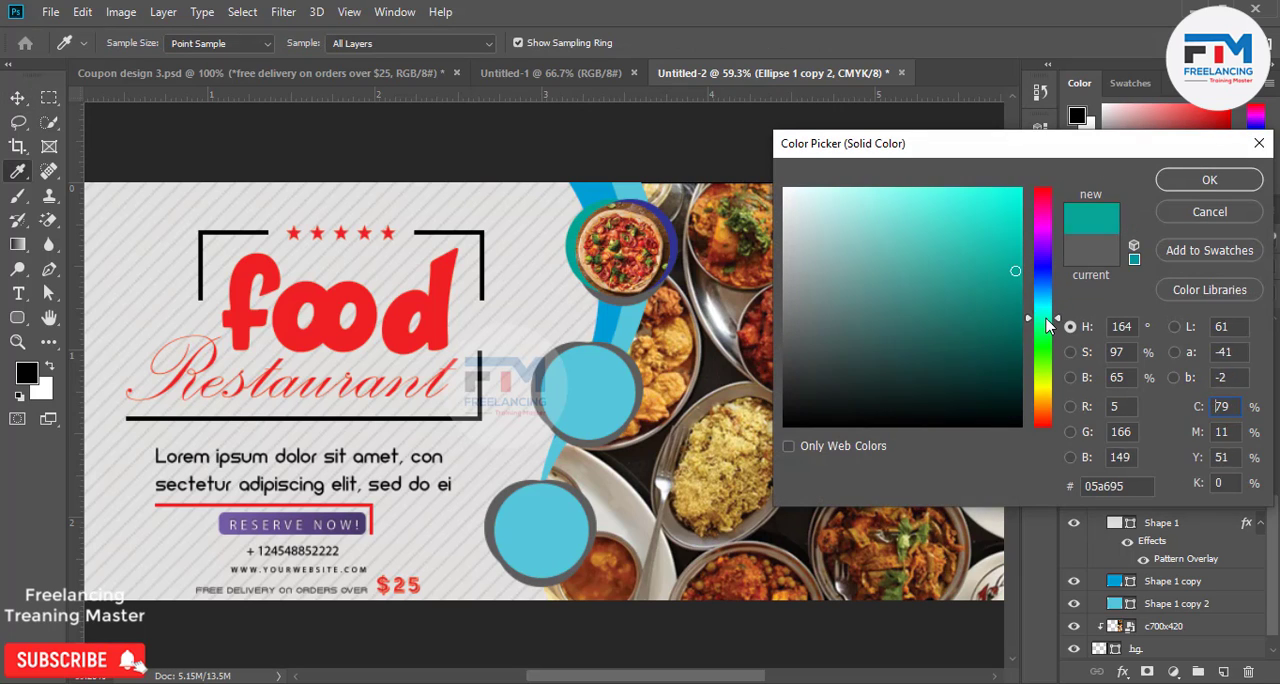
pyautogui.moveTo(1047, 325)
pyautogui.mouseDown()
pyautogui.moveTo(1051, 374)
pyautogui.moveTo(1049, 359)
pyautogui.mouseUp()
pyautogui.moveTo(1012, 267)
pyautogui.mouseDown()
pyautogui.moveTo(1014, 187)
pyautogui.moveTo(1025, 187)
pyautogui.mouseUp()
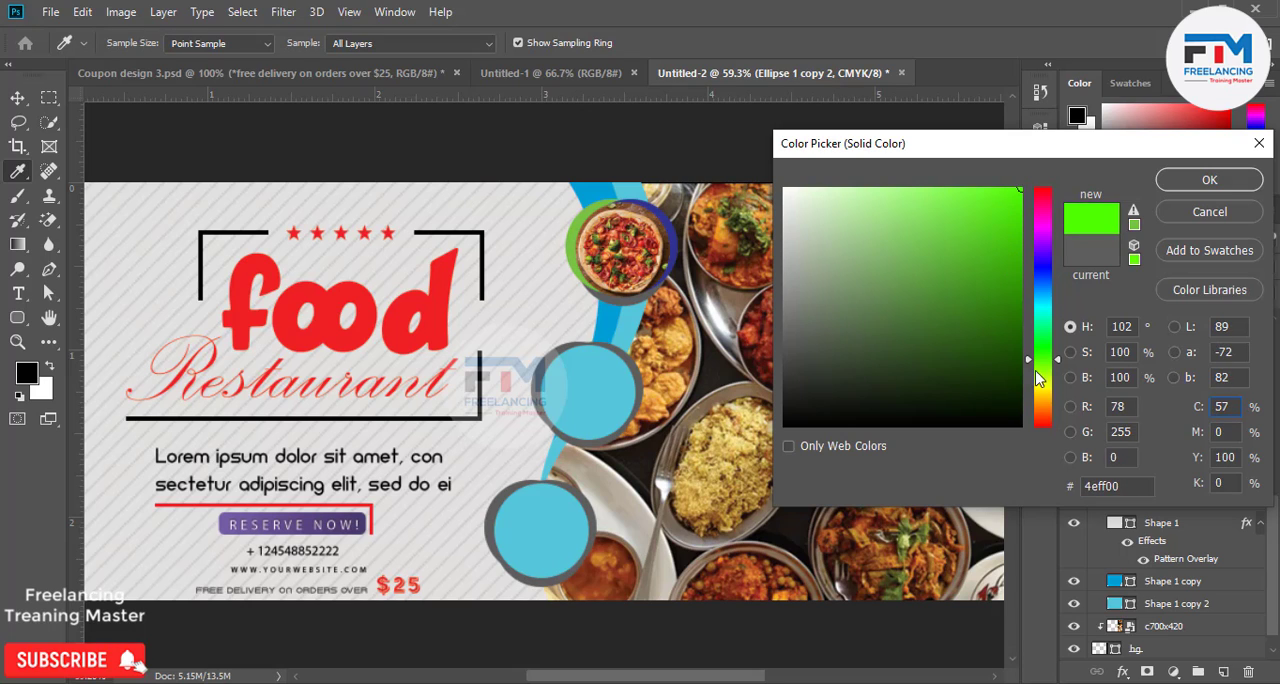
pyautogui.moveTo(1037, 378)
pyautogui.mouseDown()
pyautogui.moveTo(1050, 372)
pyautogui.moveTo(1043, 402)
pyautogui.moveTo(1043, 374)
pyautogui.moveTo(1043, 389)
pyautogui.moveTo(1020, 392)
pyautogui.moveTo(1018, 369)
pyautogui.mouseUp()
pyautogui.click(1018, 370)
pyautogui.click(1174, 184)
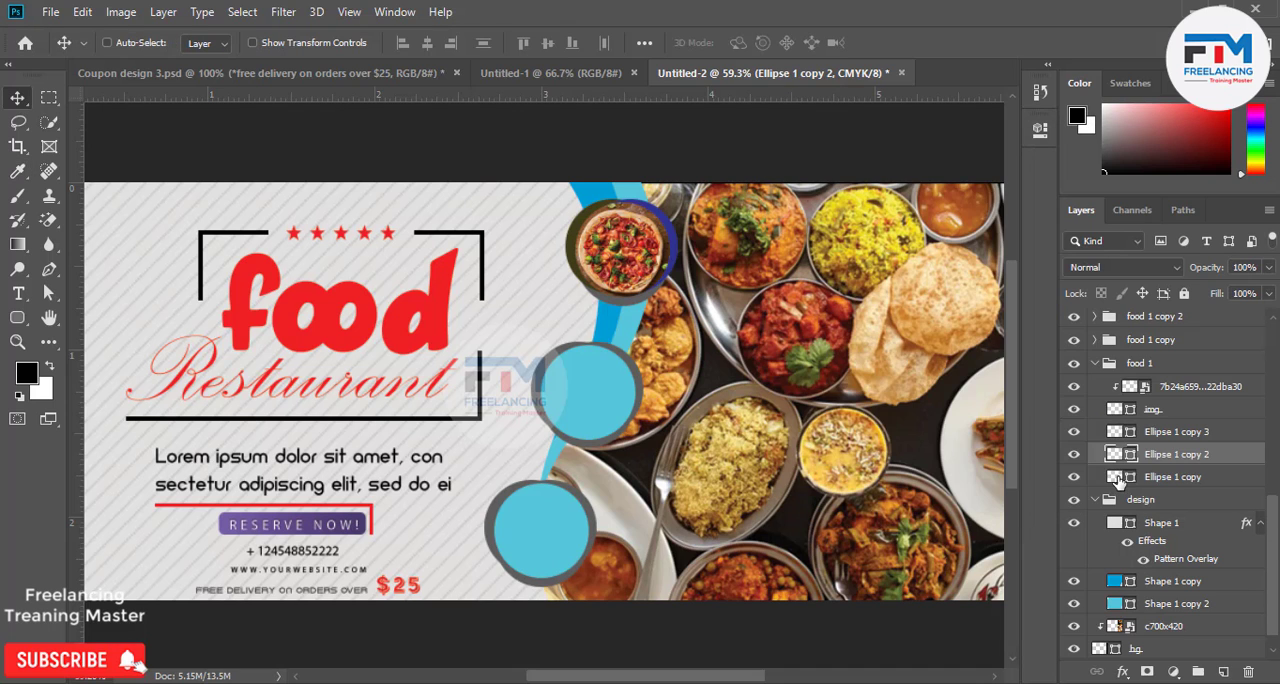
# Recolor the Ellipse 1 copy ring segment of the pizza badge to magenta e400ff.
pyautogui.doubleClick(1115, 476)
pyautogui.moveTo(1021, 212); pyautogui.dragTo(1028, 188)
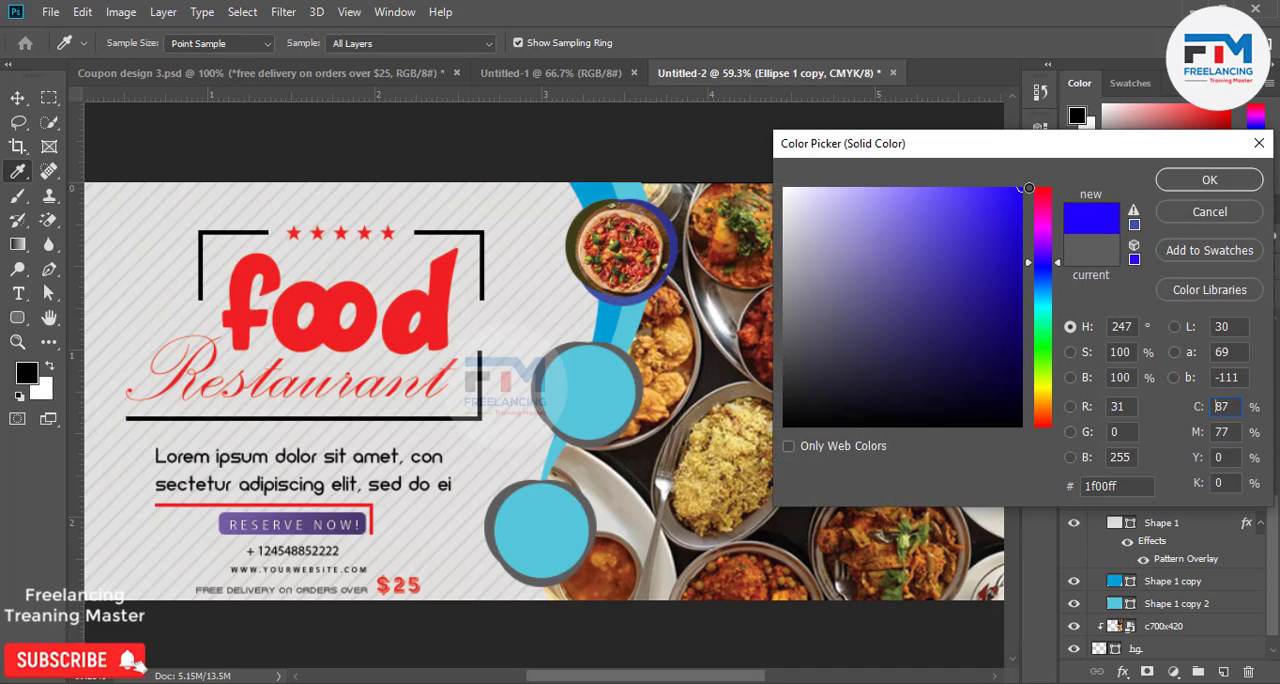
pyautogui.moveTo(1046, 294); pyautogui.dragTo(1040, 238)
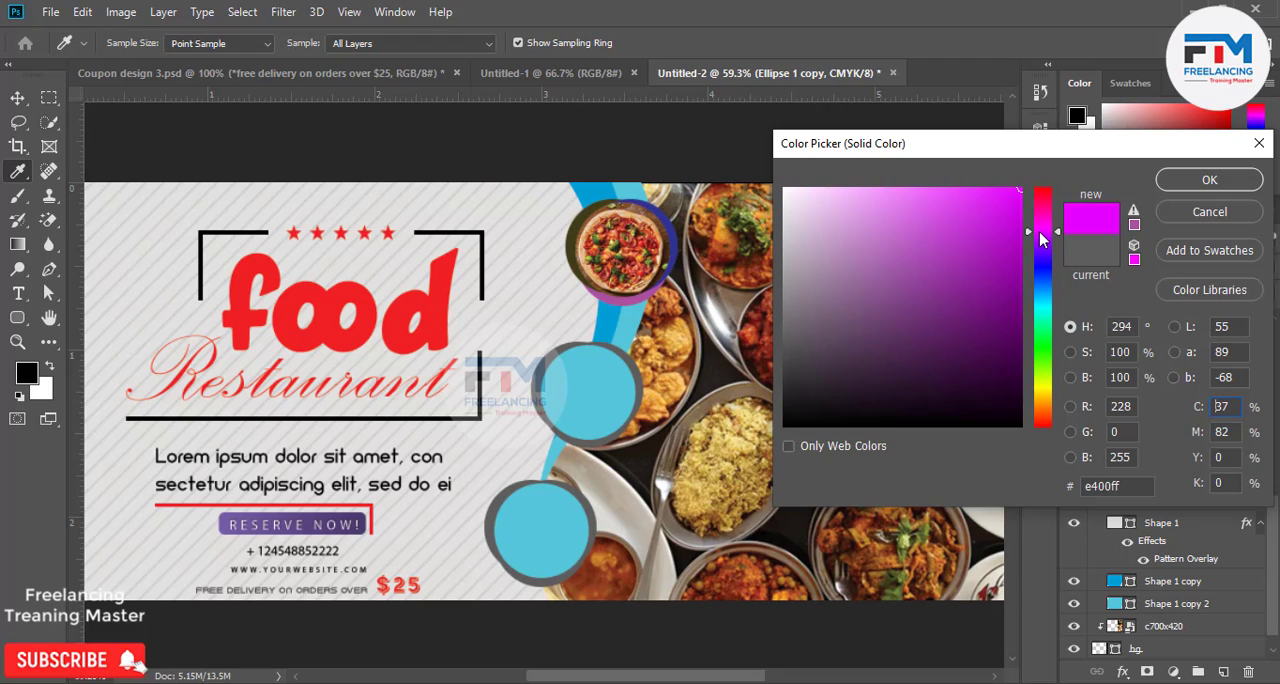
pyautogui.click(1190, 181)
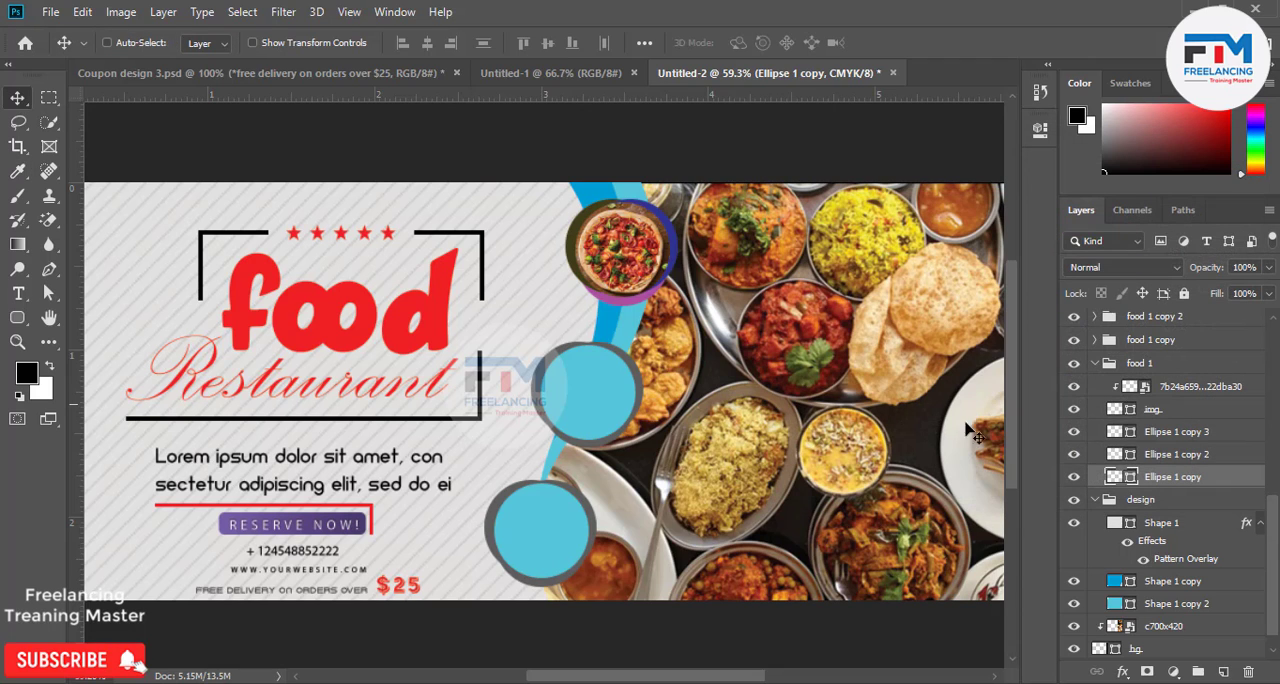
# Collapse the food 1 group and recolor the light blue curved band, Shape 1 copy 2, to blue 0800b3.
pyautogui.click(1095, 366)
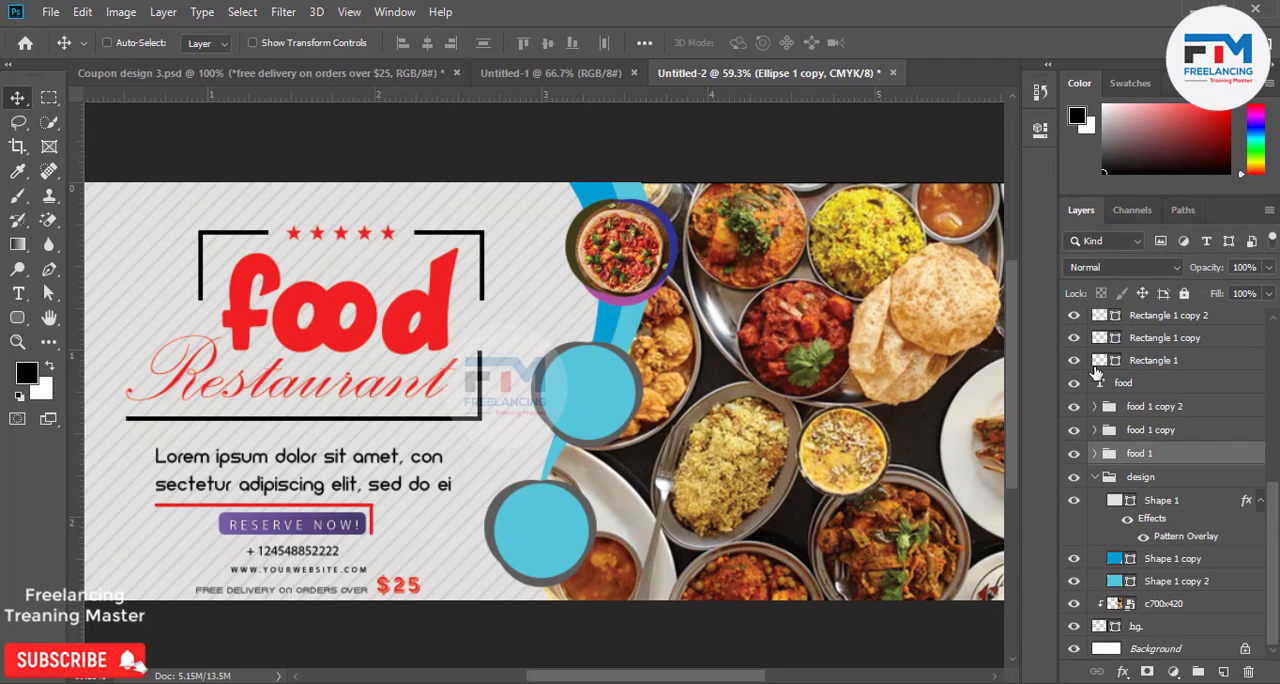
pyautogui.click(1138, 432)
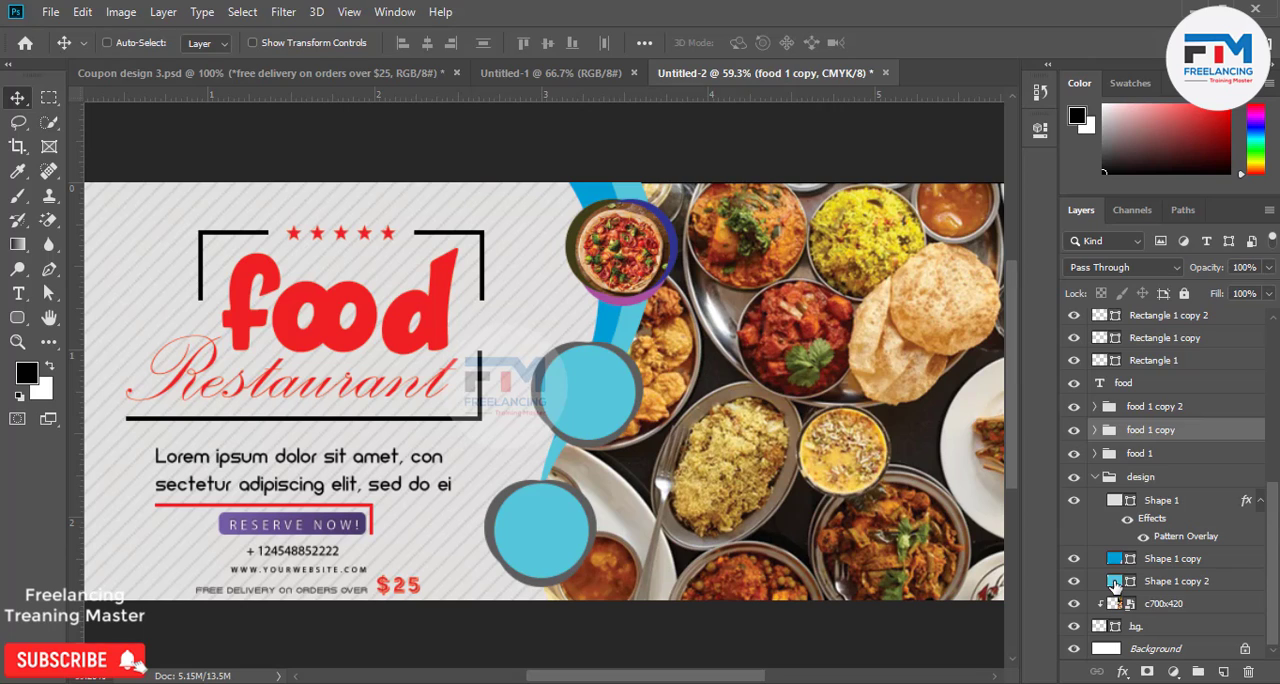
pyautogui.doubleClick(1114, 580)
pyautogui.moveTo(868, 388)
pyautogui.mouseDown()
pyautogui.moveTo(1050, 424)
pyautogui.moveTo(1047, 384)
pyautogui.mouseUp()
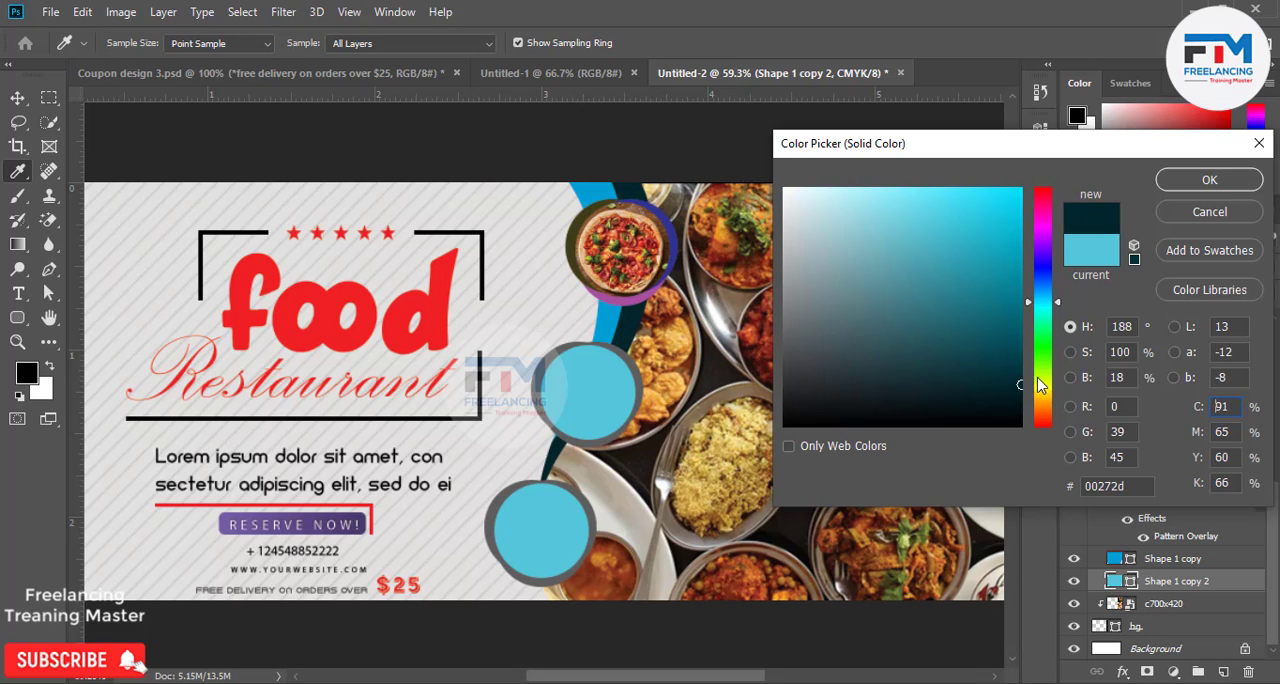
pyautogui.moveTo(1044, 285); pyautogui.dragTo(1046, 258)
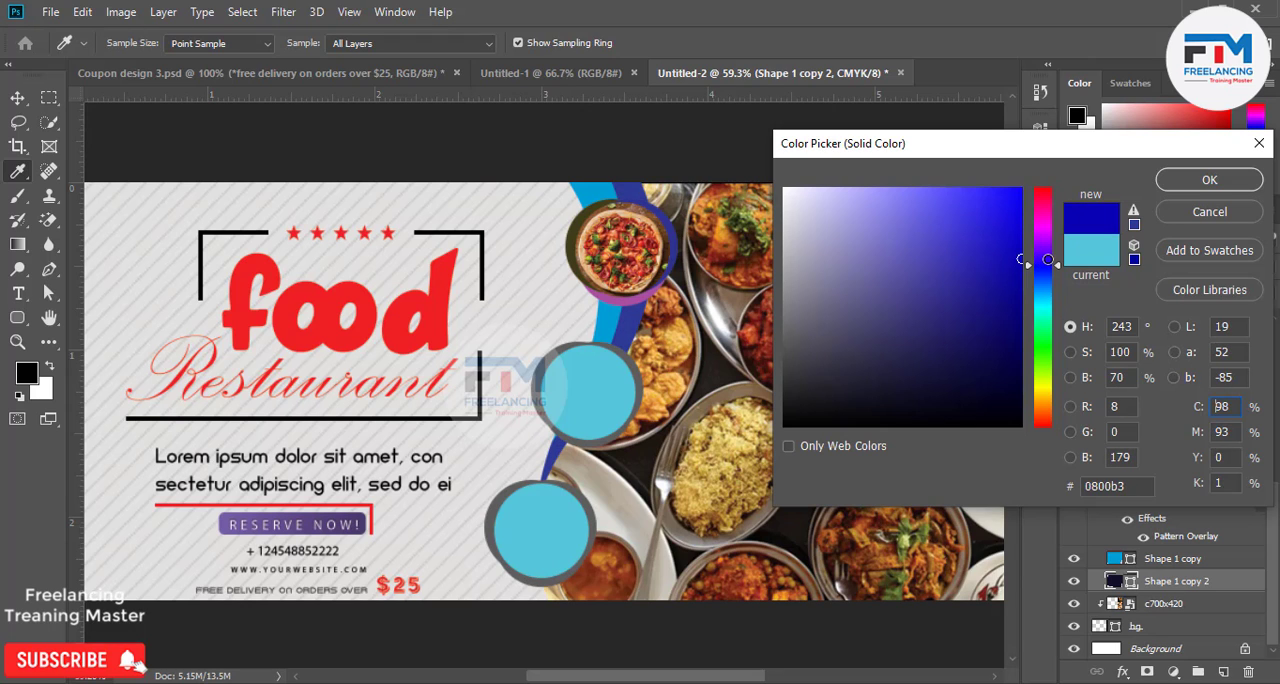
pyautogui.click(1209, 186)
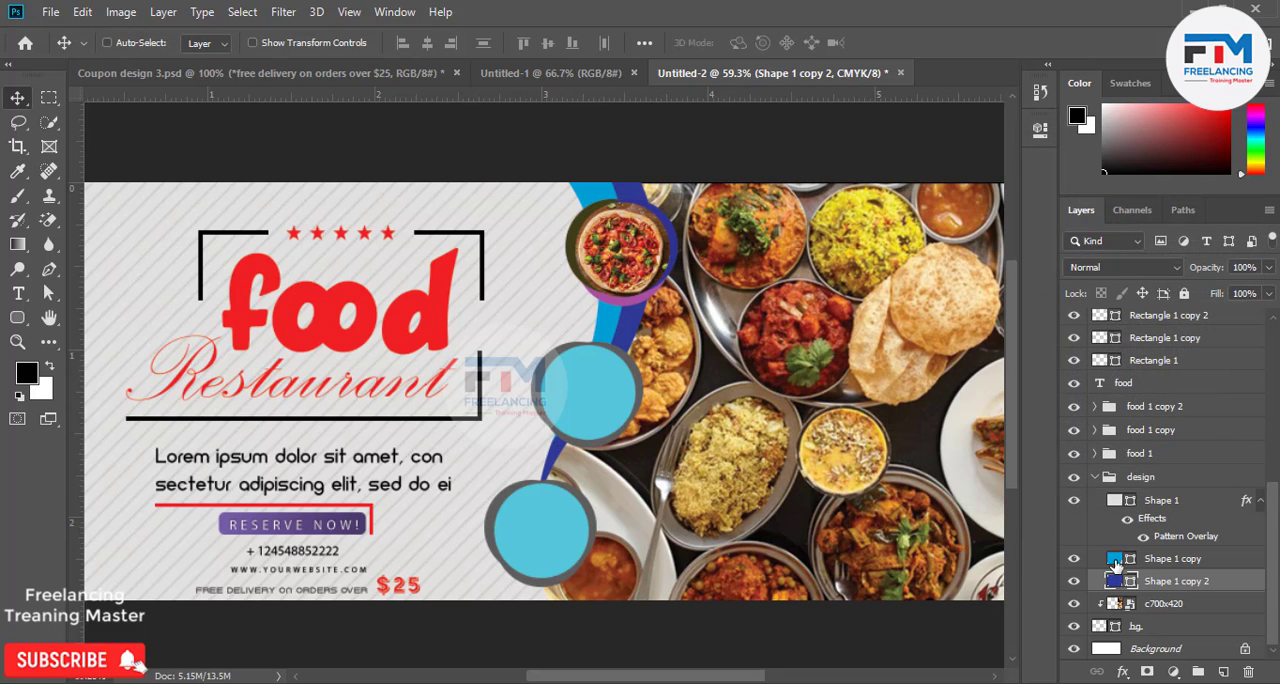
# Recolor the cyan curved band, Shape 1 copy, to dark navy 08003d and collapse the design group.
pyautogui.doubleClick(1116, 563)
pyautogui.moveTo(984, 353)
pyautogui.mouseDown()
pyautogui.moveTo(1009, 347)
pyautogui.moveTo(1020, 370)
pyautogui.mouseUp()
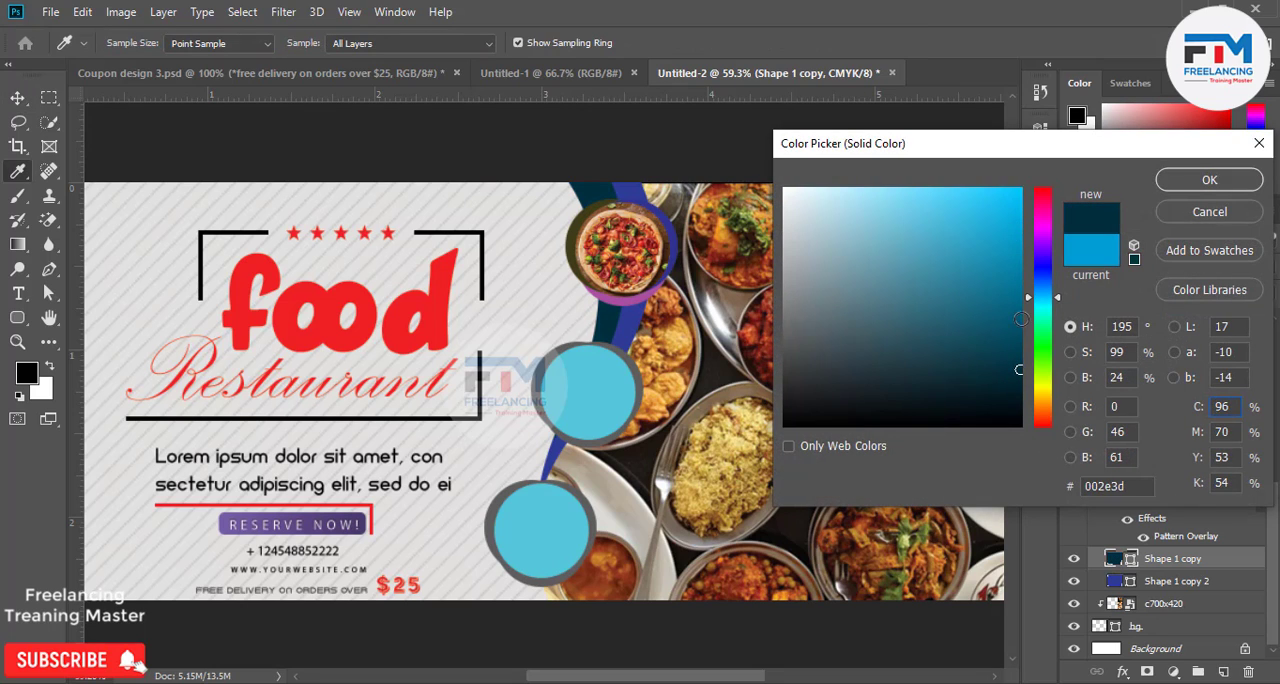
pyautogui.moveTo(1040, 287); pyautogui.dragTo(1050, 262)
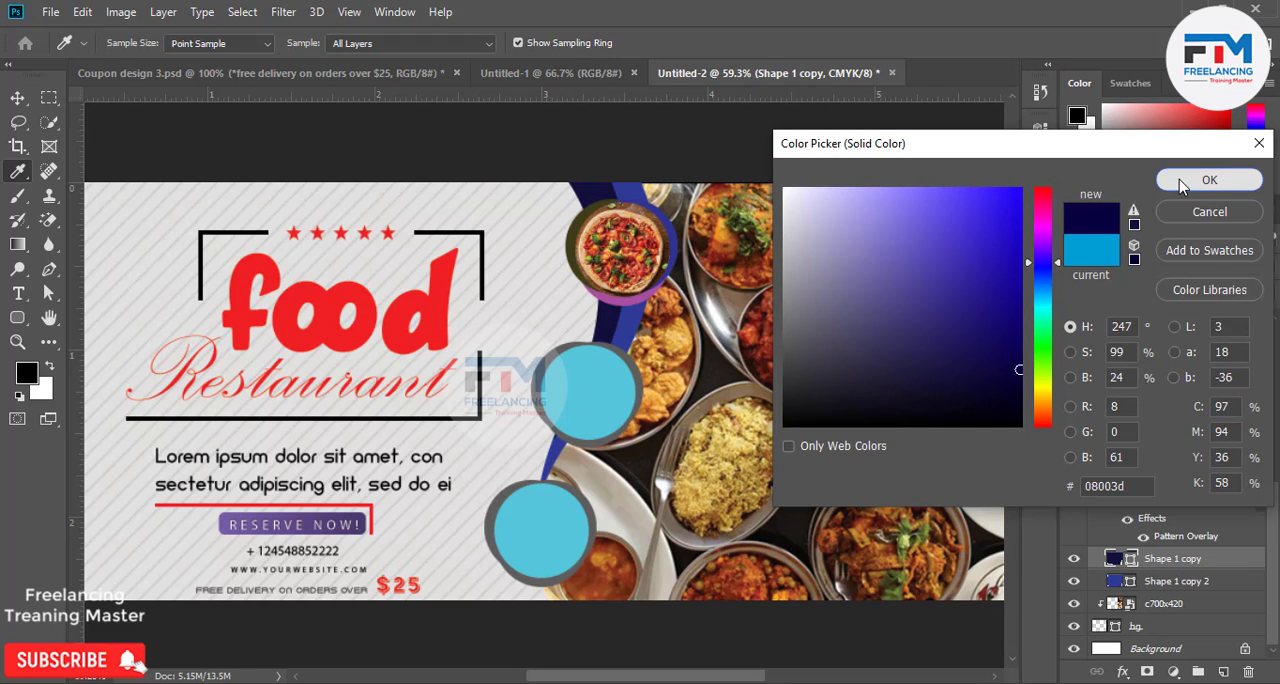
pyautogui.click(1207, 180)
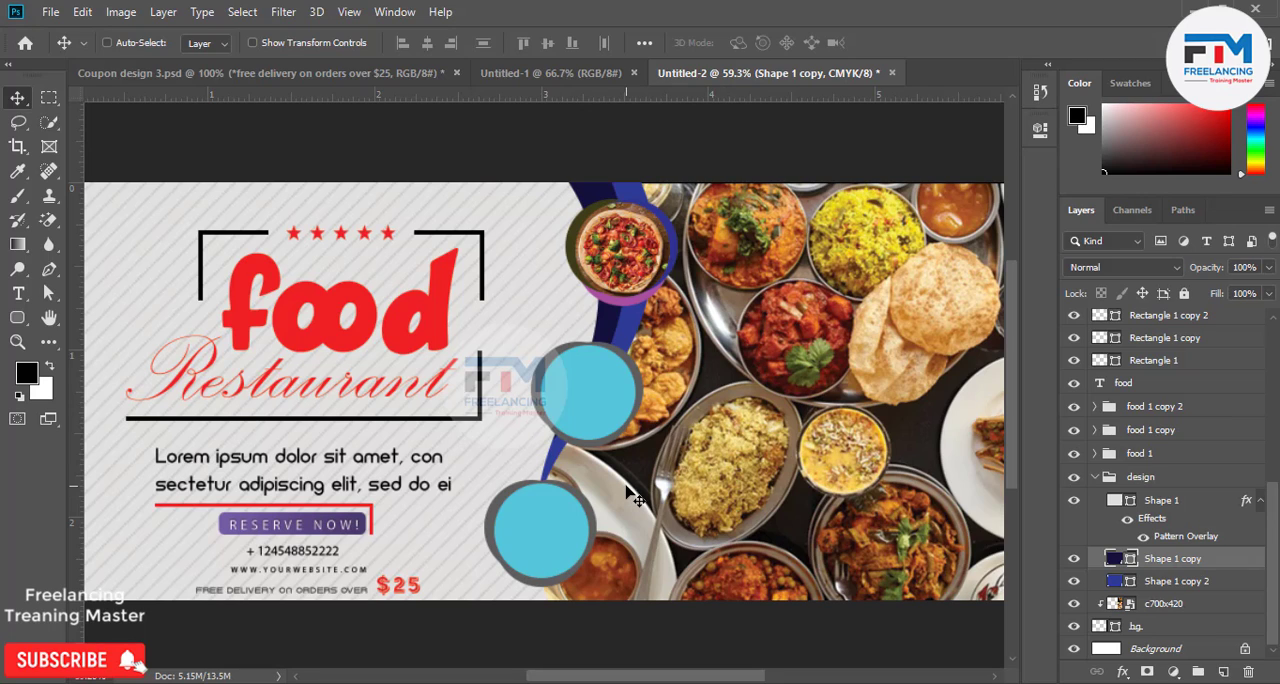
pyautogui.scroll(2, 1118, 540)
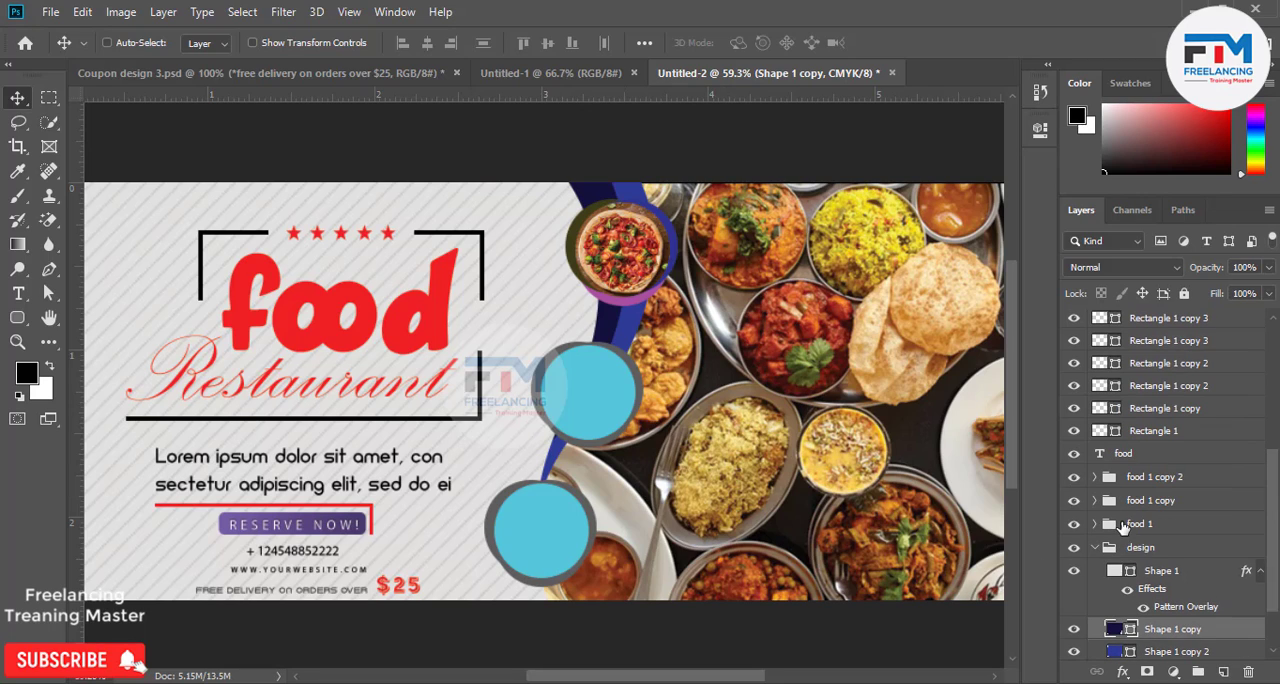
pyautogui.click(1096, 549)
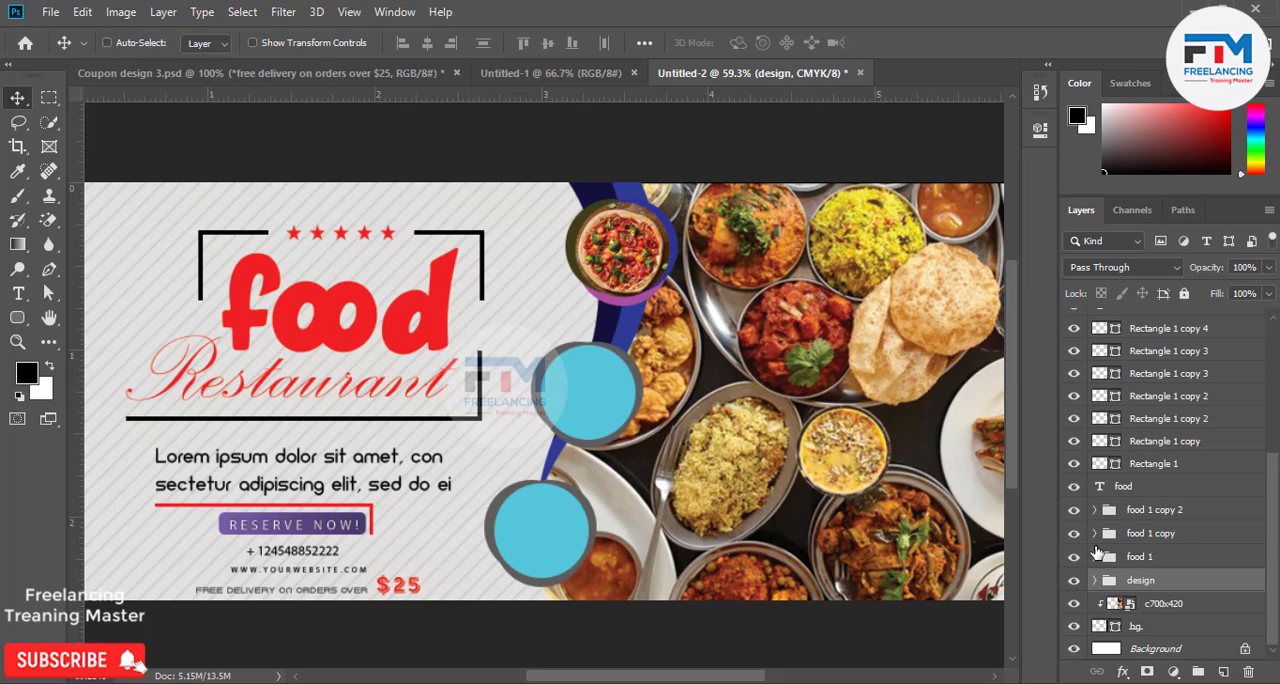
pyautogui.scroll(3, 1104, 537)
pyautogui.scroll(2, 1098, 542)
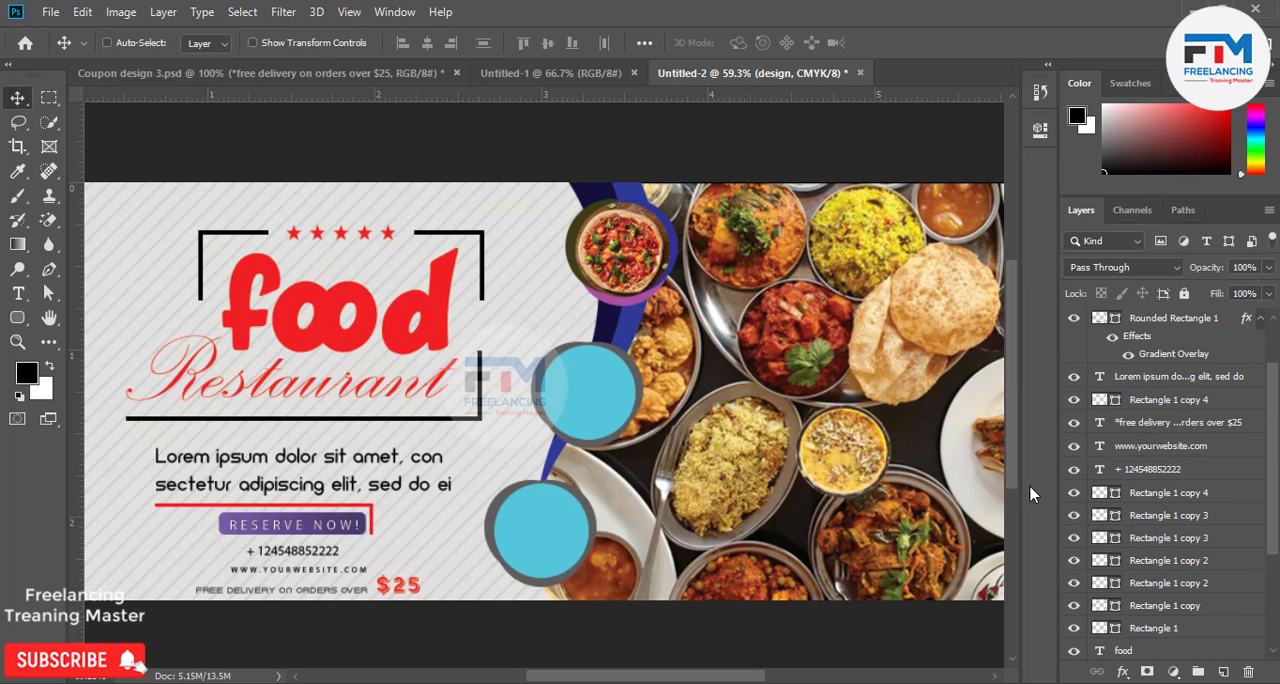
pyautogui.keyDown('ctrl'); pyautogui.click(600, 400); pyautogui.keyUp('ctrl')
pyautogui.scroll(-5, 1160, 520)
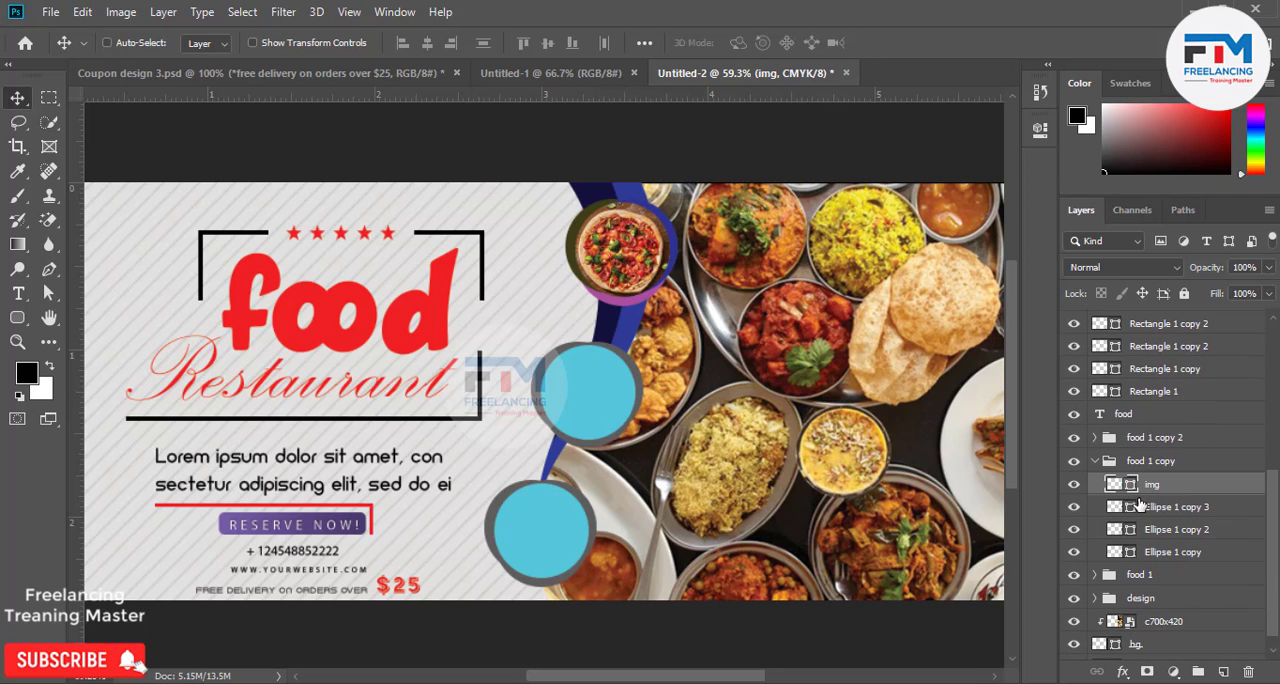
pyautogui.click(52, 12)
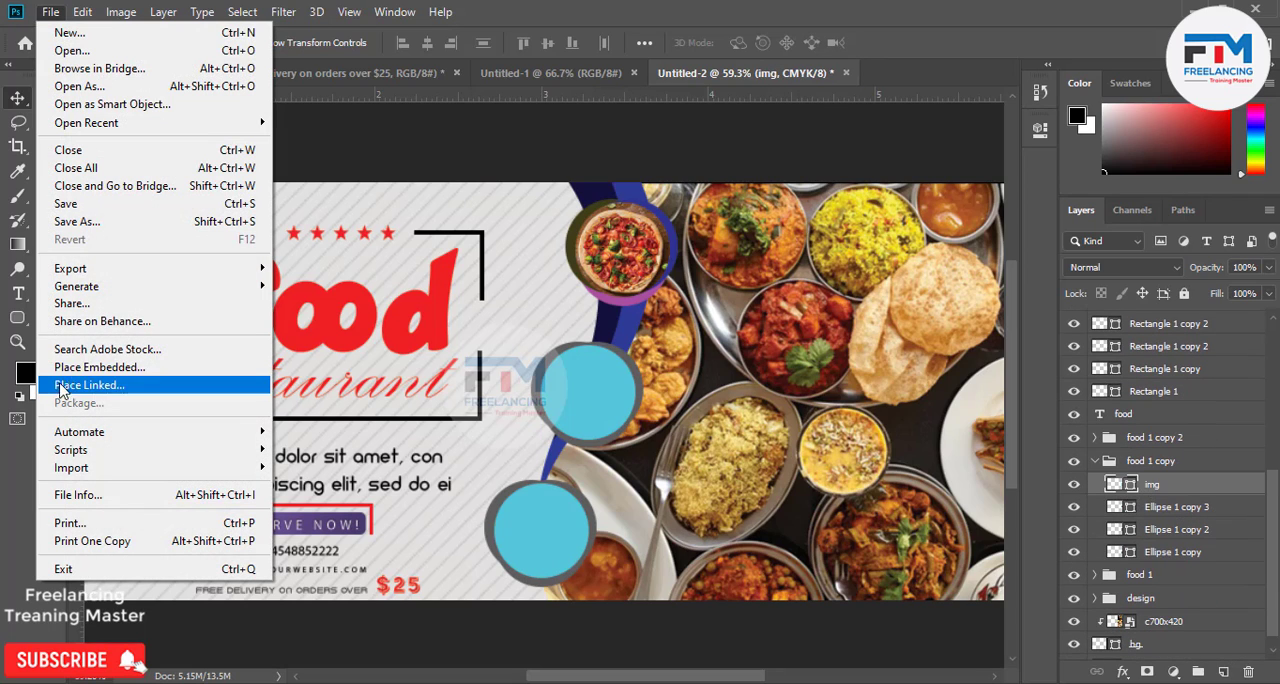
pyautogui.click(600, 407)
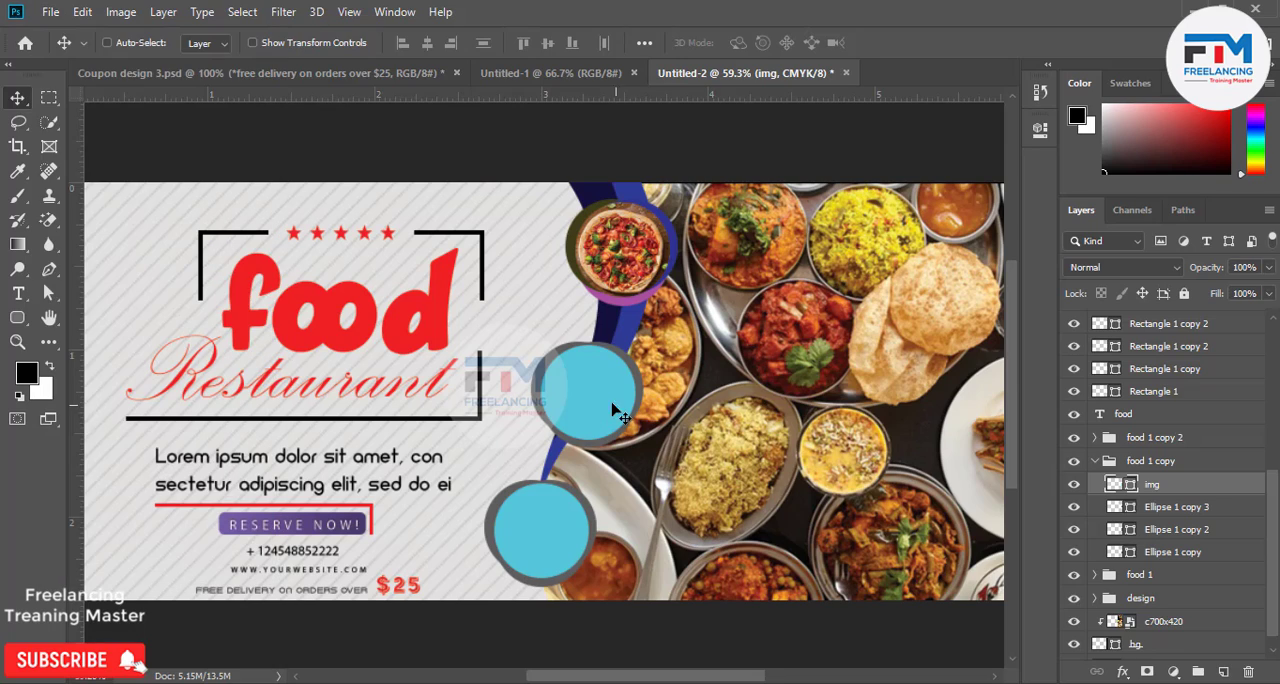
pyautogui.moveTo(600, 407); pyautogui.dragTo(598, 392)
pyautogui.click(52, 13)
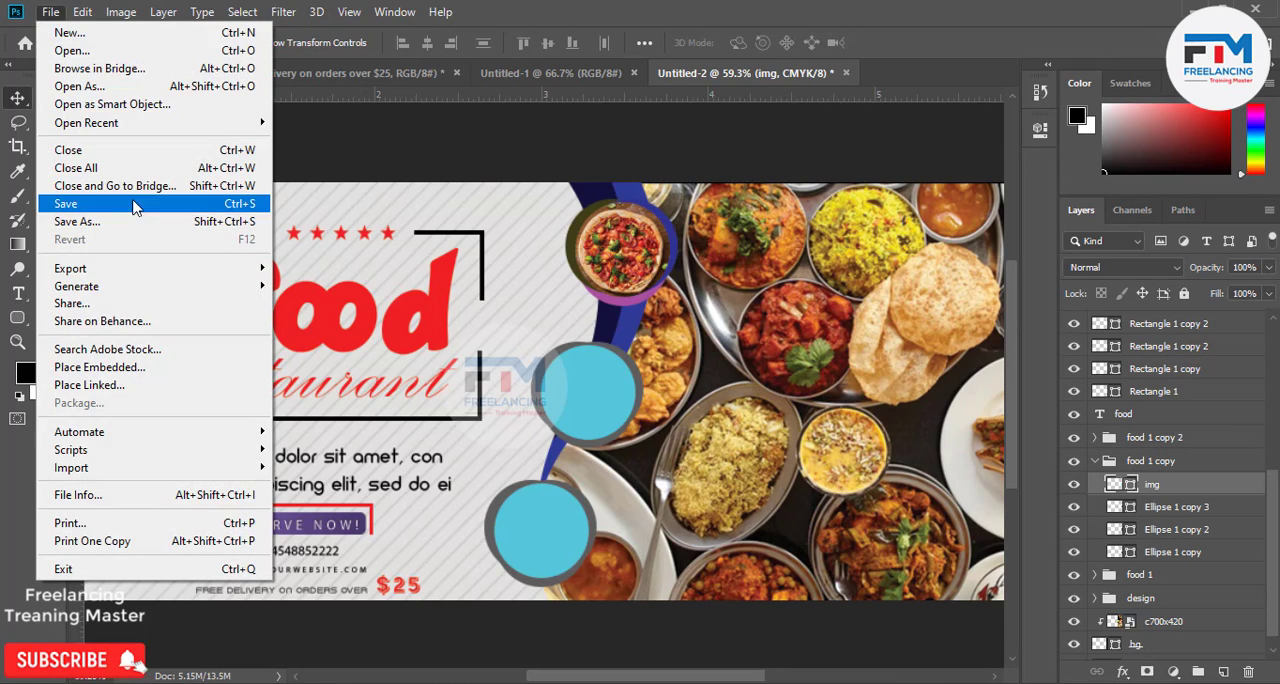
pyautogui.click(290, 205)
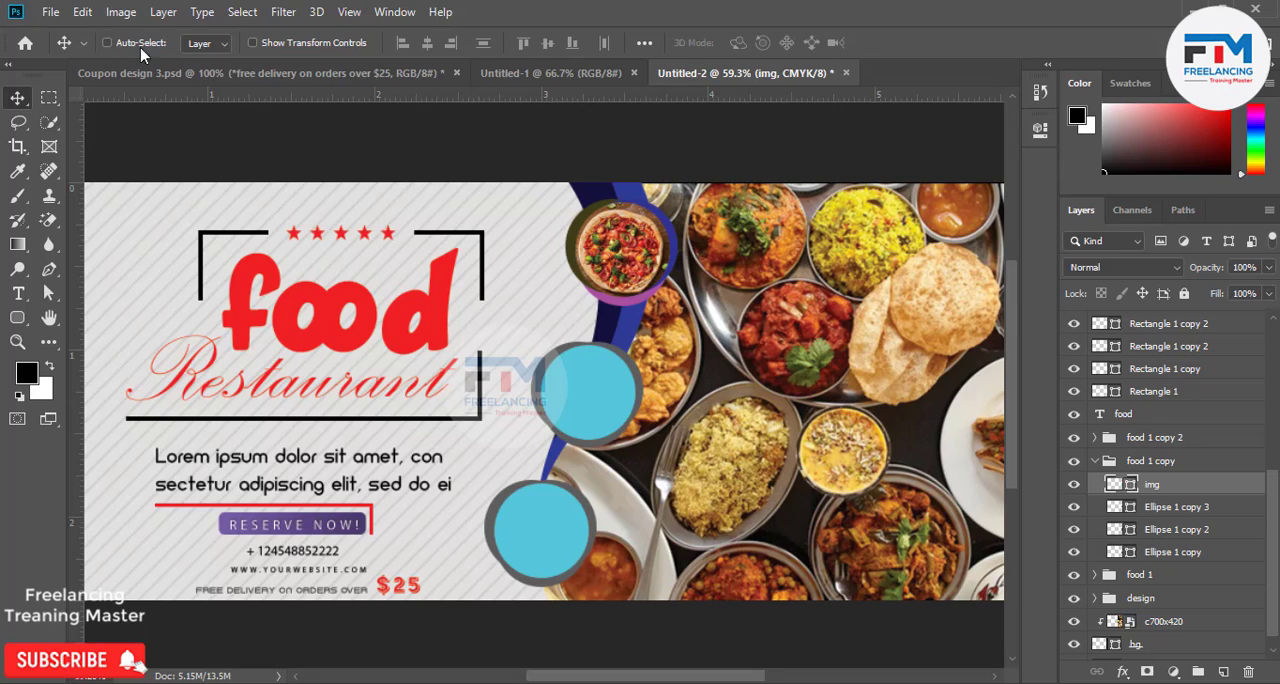
pyautogui.click(537, 514)
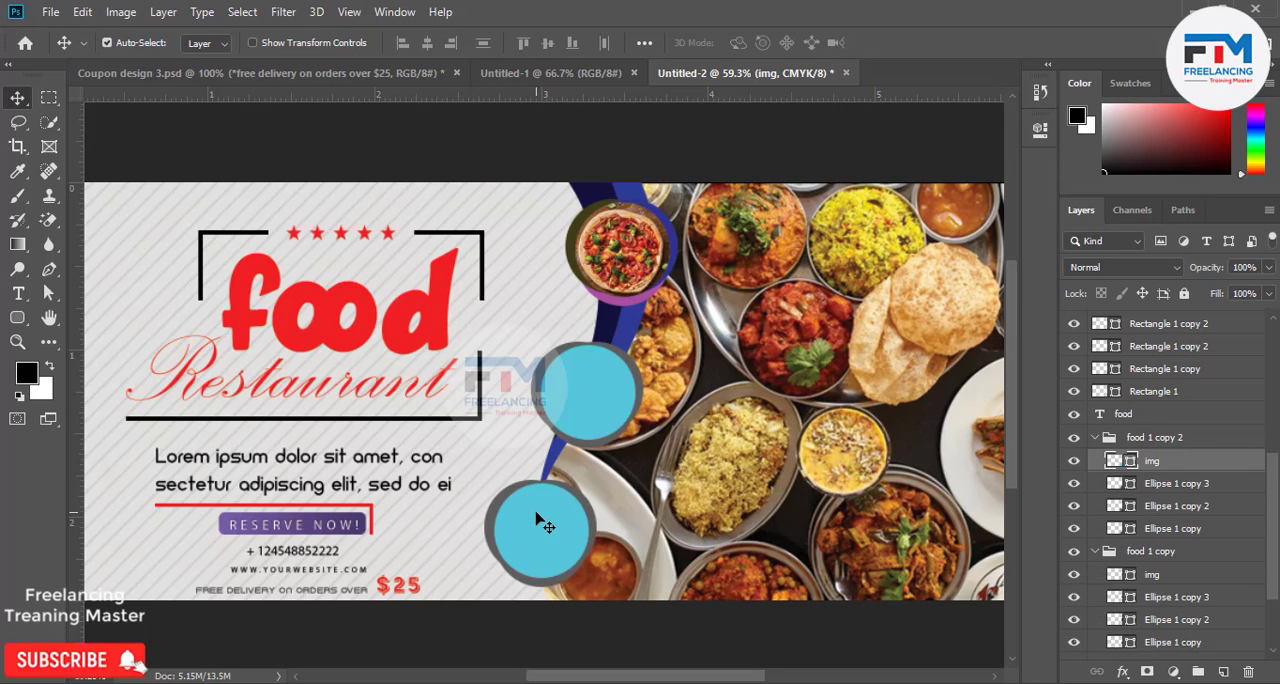
# Place the Grilled-Pizza-Margherita-3 image as embedded above the middle badge's img circle and clip it to that circle.
pyautogui.click(588, 405)
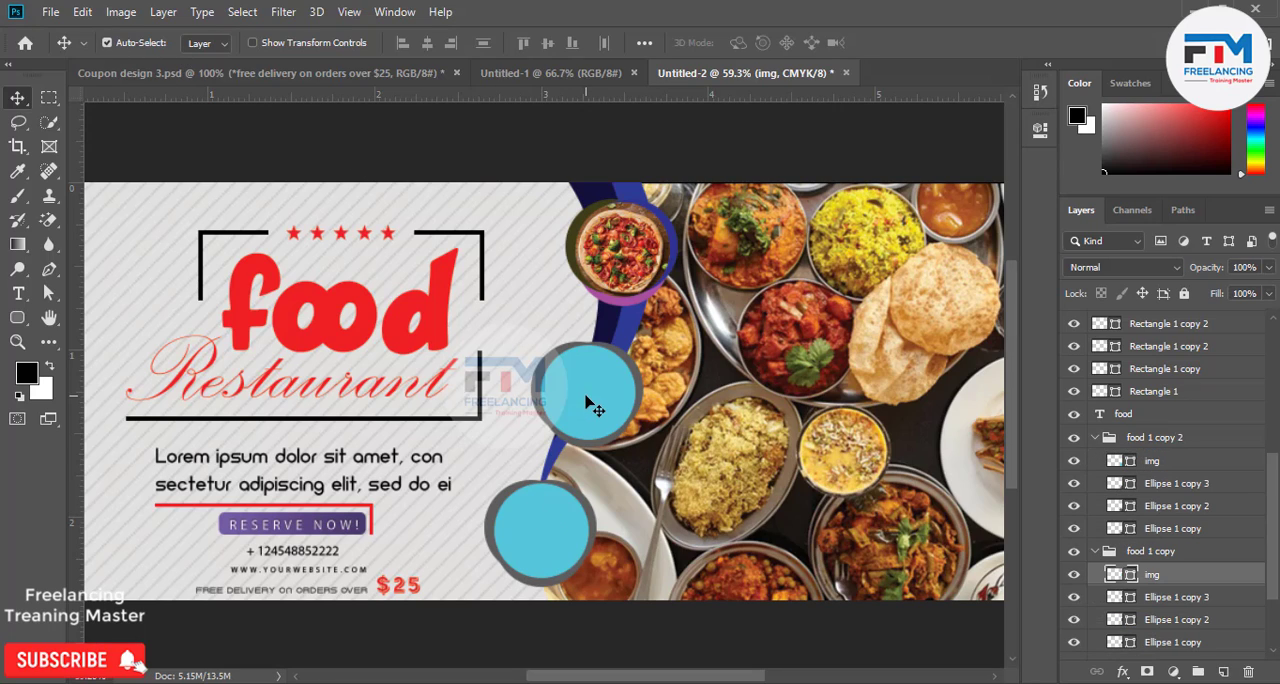
pyautogui.click(50, 12)
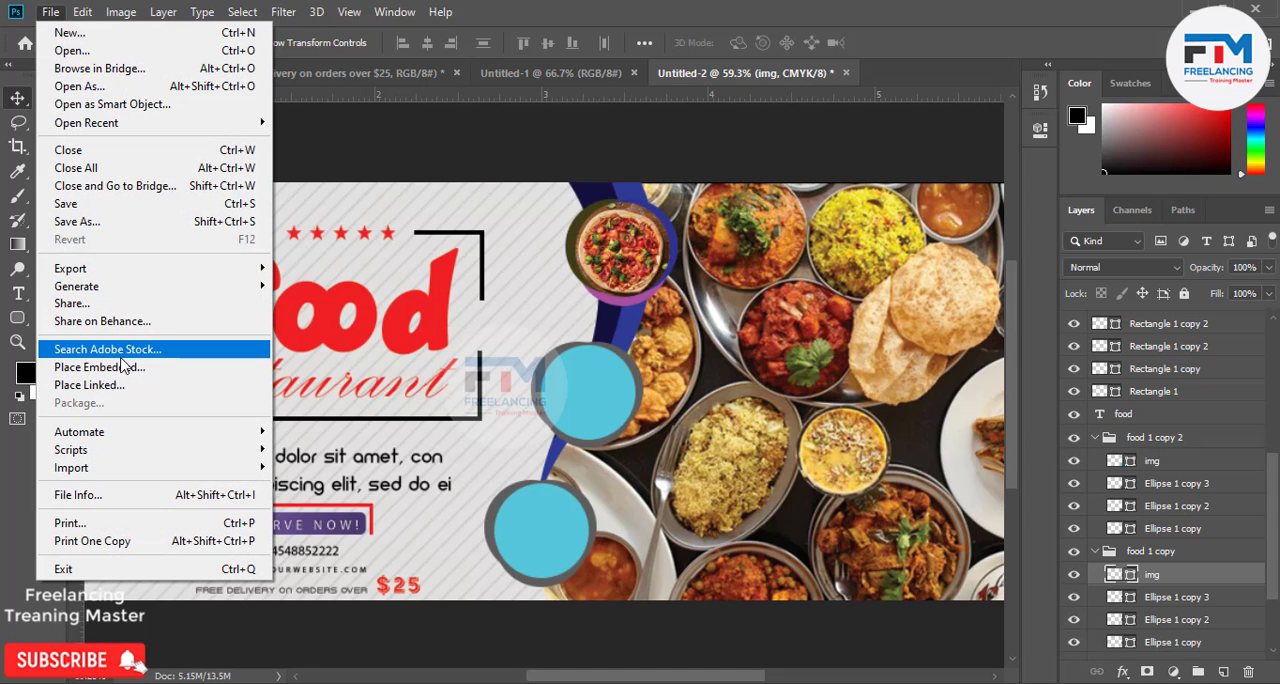
pyautogui.click(100, 367)
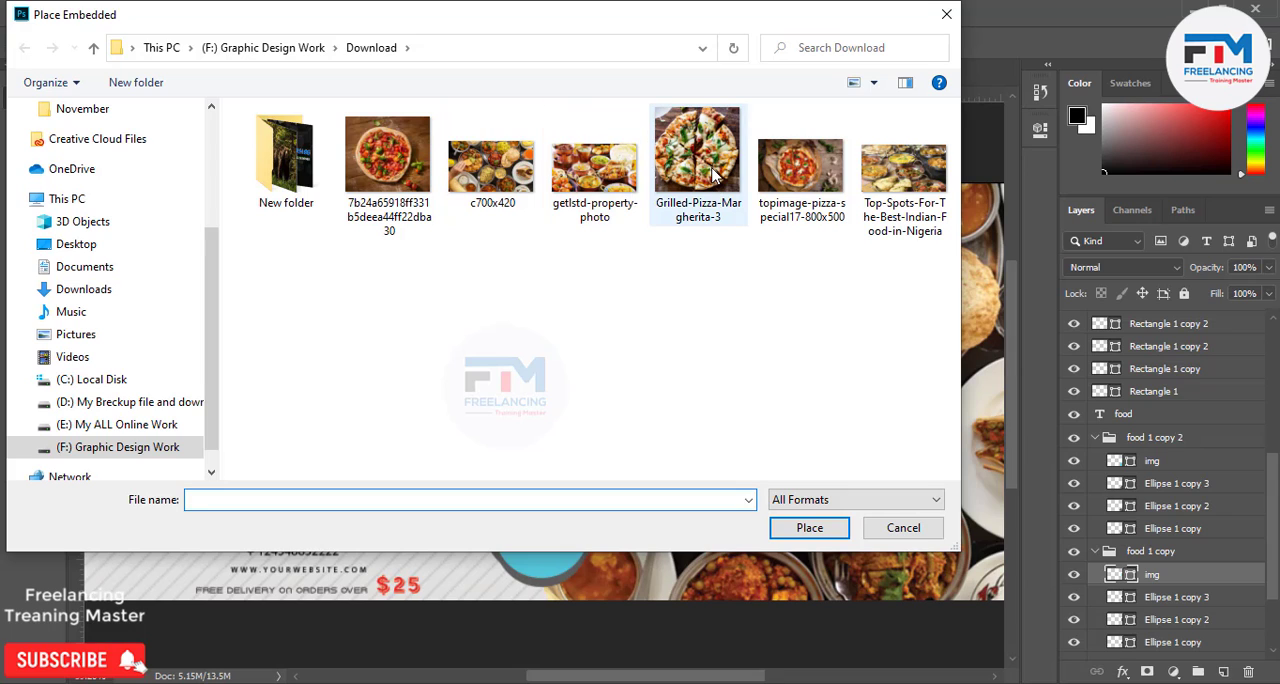
pyautogui.doubleClick(713, 173)
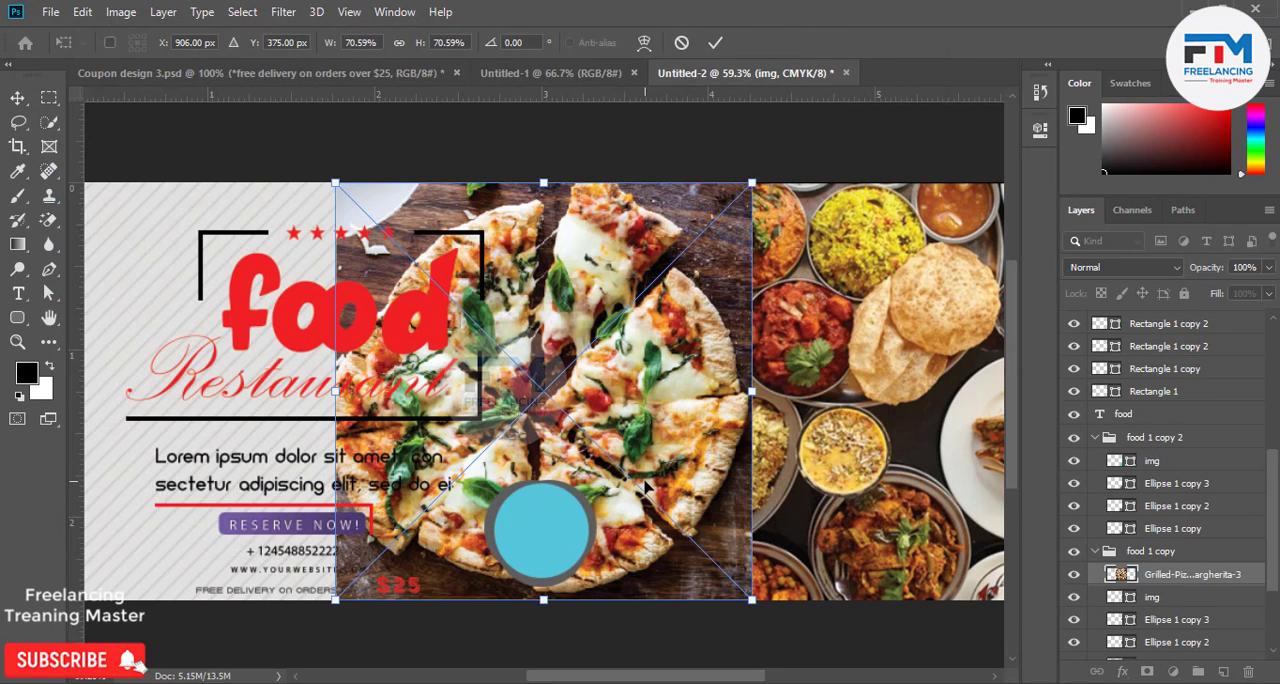
pyautogui.press('Return')
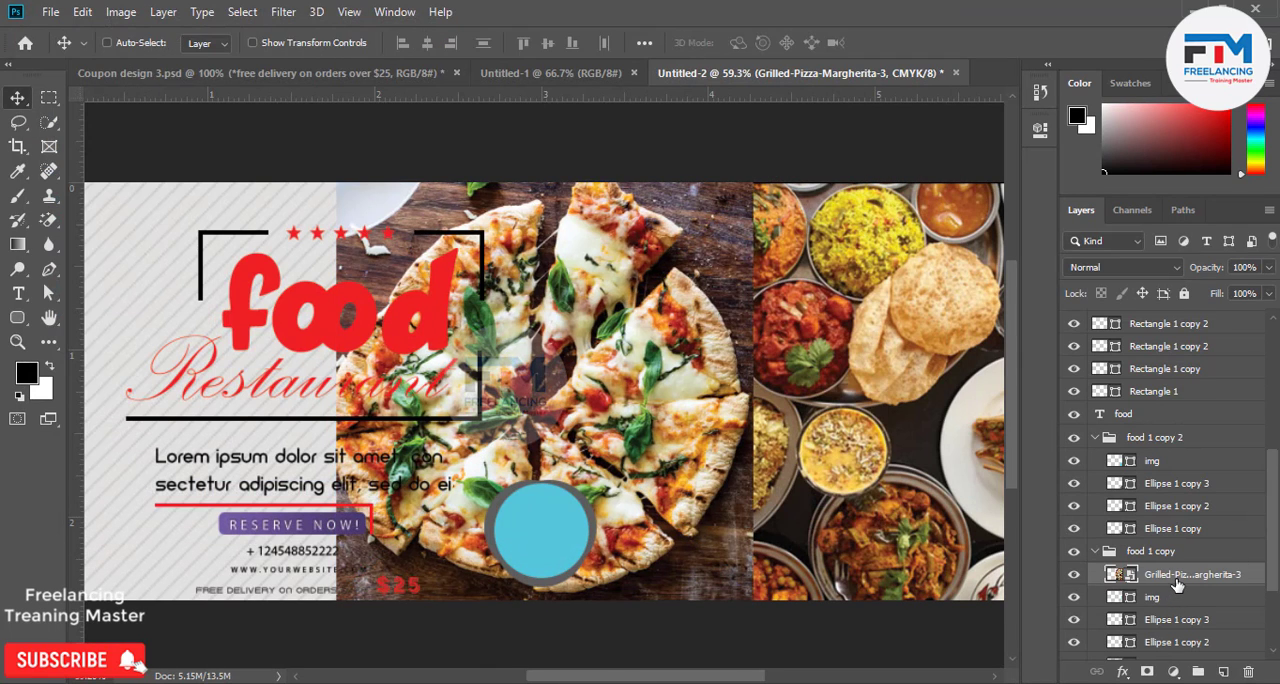
pyautogui.rightClick(1177, 578)
pyautogui.click(986, 408)
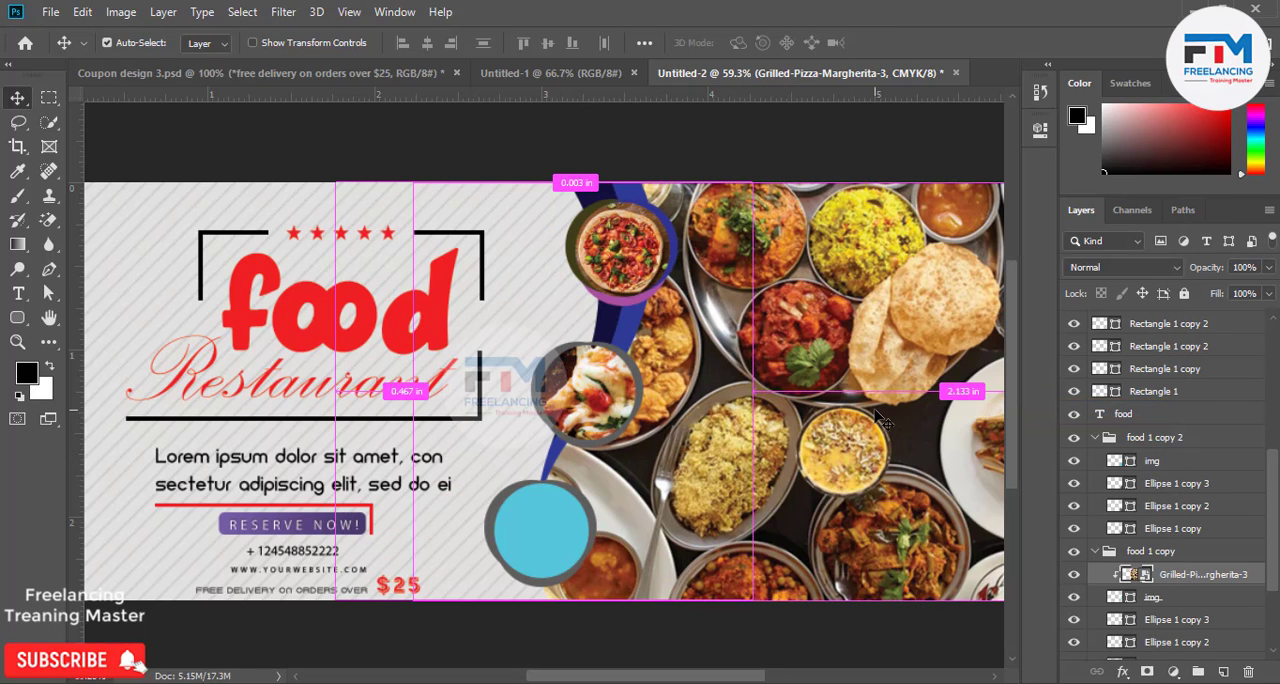
# Scale the clipped pizza image to 17.50% and position it so the whole pizza fills the middle badge's circle.
pyautogui.hotkey('ctrl', 't')
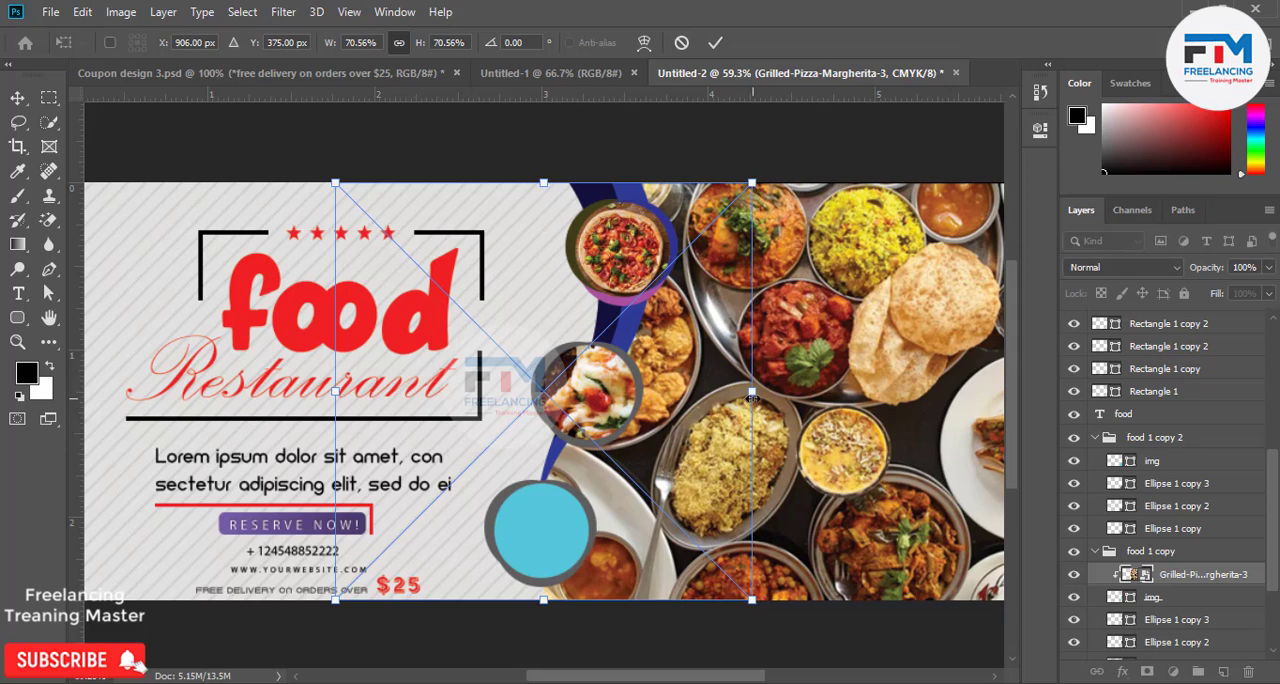
pyautogui.moveTo(755, 398); pyautogui.dragTo(610, 404)
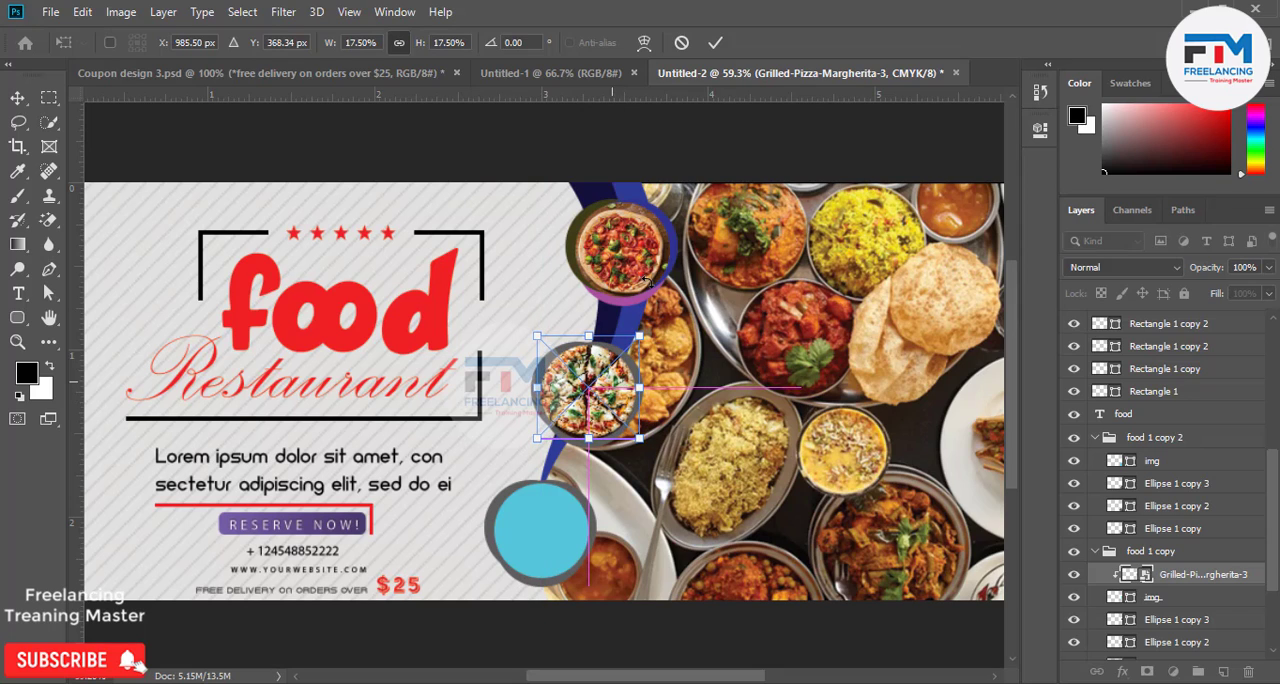
pyautogui.click(715, 42)
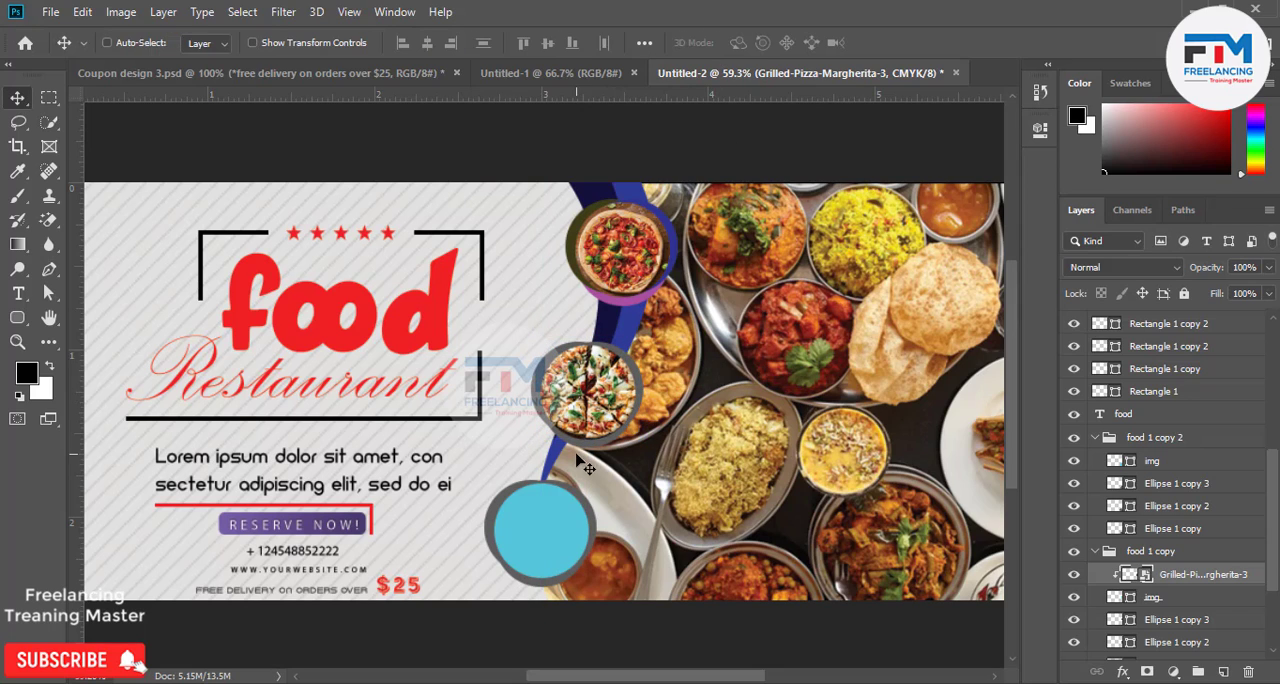
pyautogui.scroll(-1, 585, 465)
pyautogui.scroll(-2, 1128, 590)
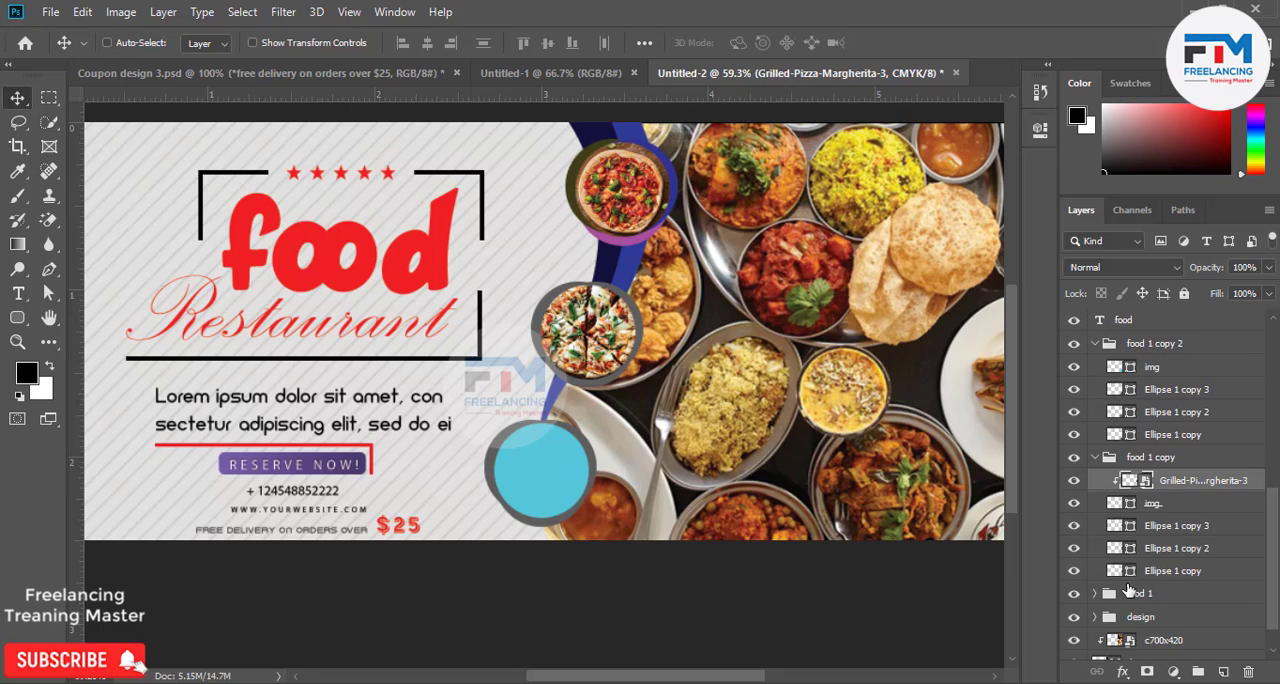
pyautogui.doubleClick(1114, 503)
pyautogui.moveTo(905, 337)
pyautogui.mouseDown()
pyautogui.moveTo(983, 294)
pyautogui.moveTo(1019, 194)
pyautogui.mouseUp()
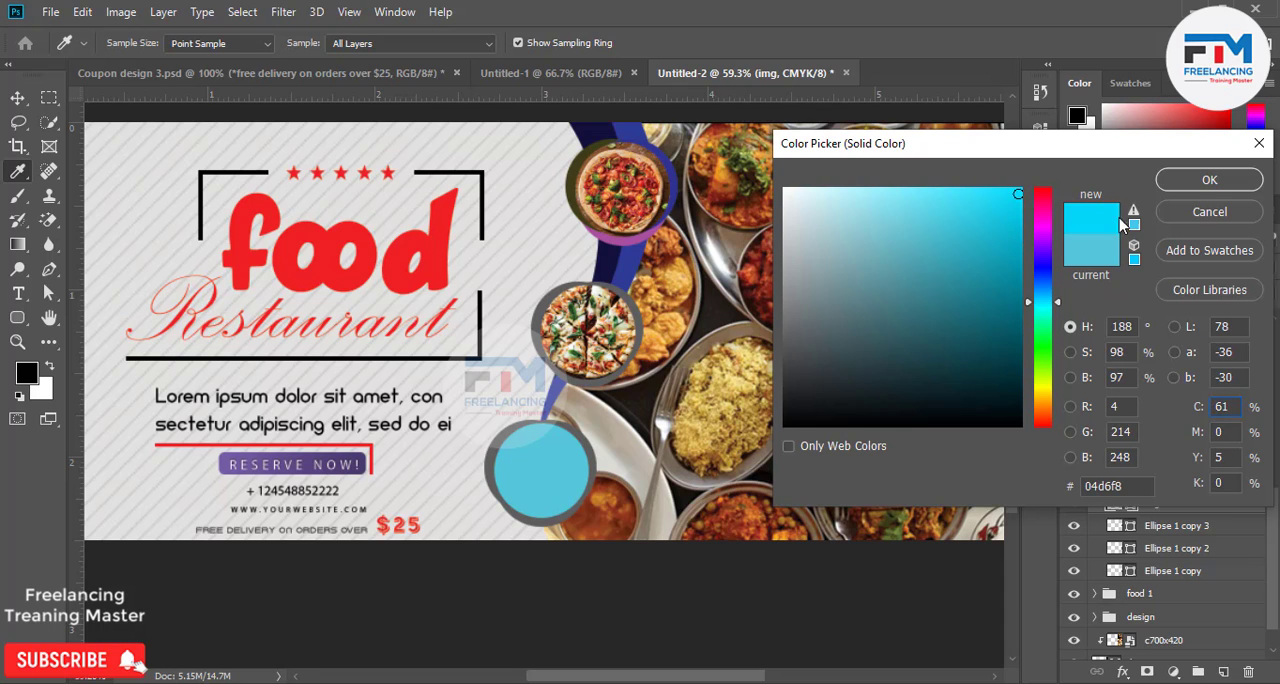
pyautogui.click(1195, 213)
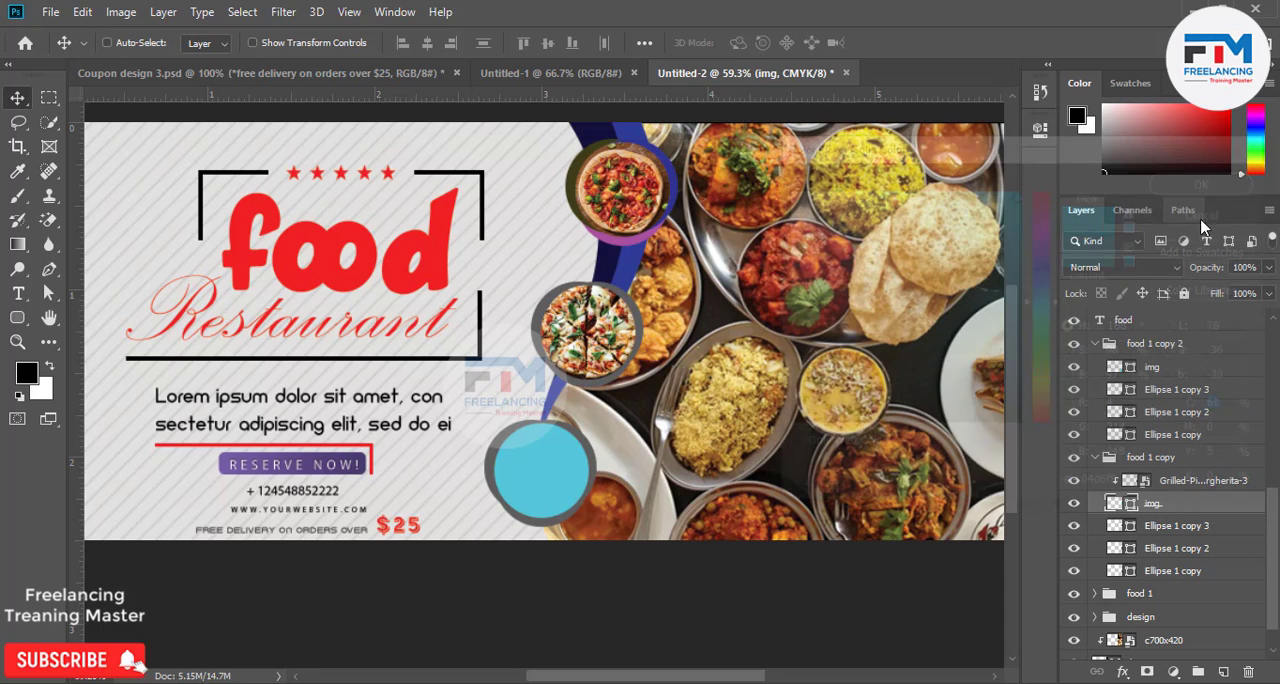
# Add a white ffffff inside stroke of 6 px to the img circle of the food 1 copy badge.
pyautogui.doubleClick(1185, 498)
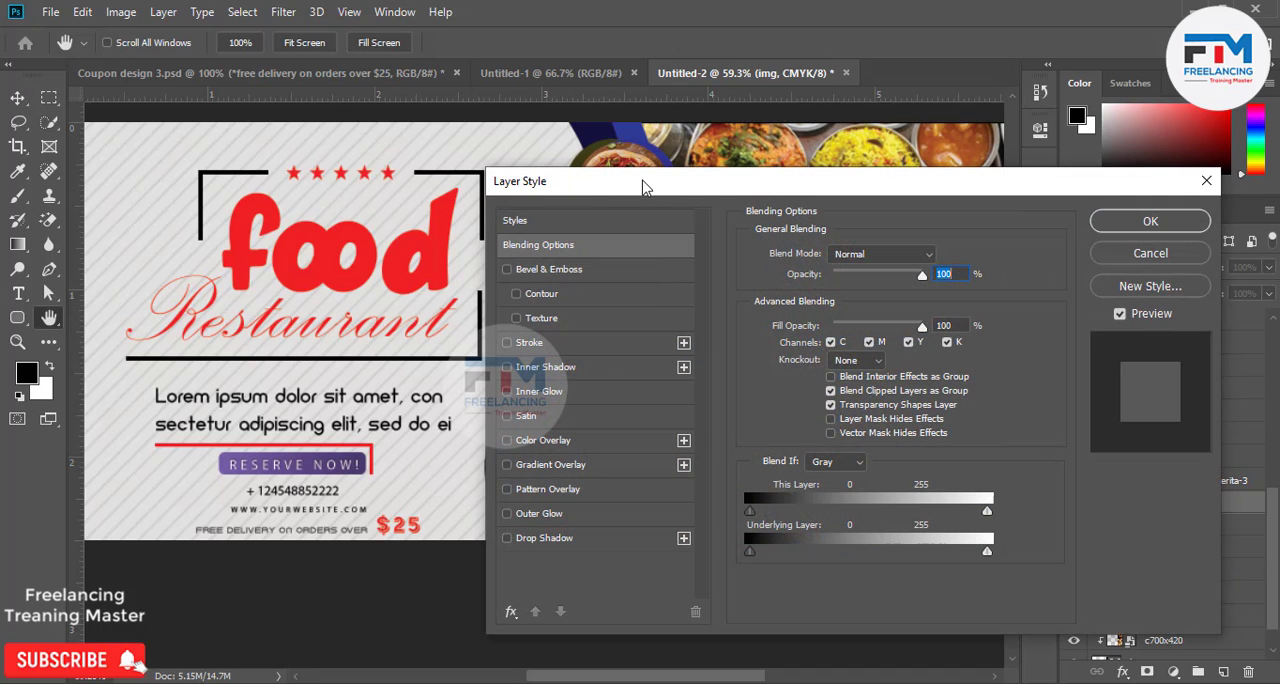
pyautogui.moveTo(643, 187); pyautogui.dragTo(877, 102)
pyautogui.click(780, 260)
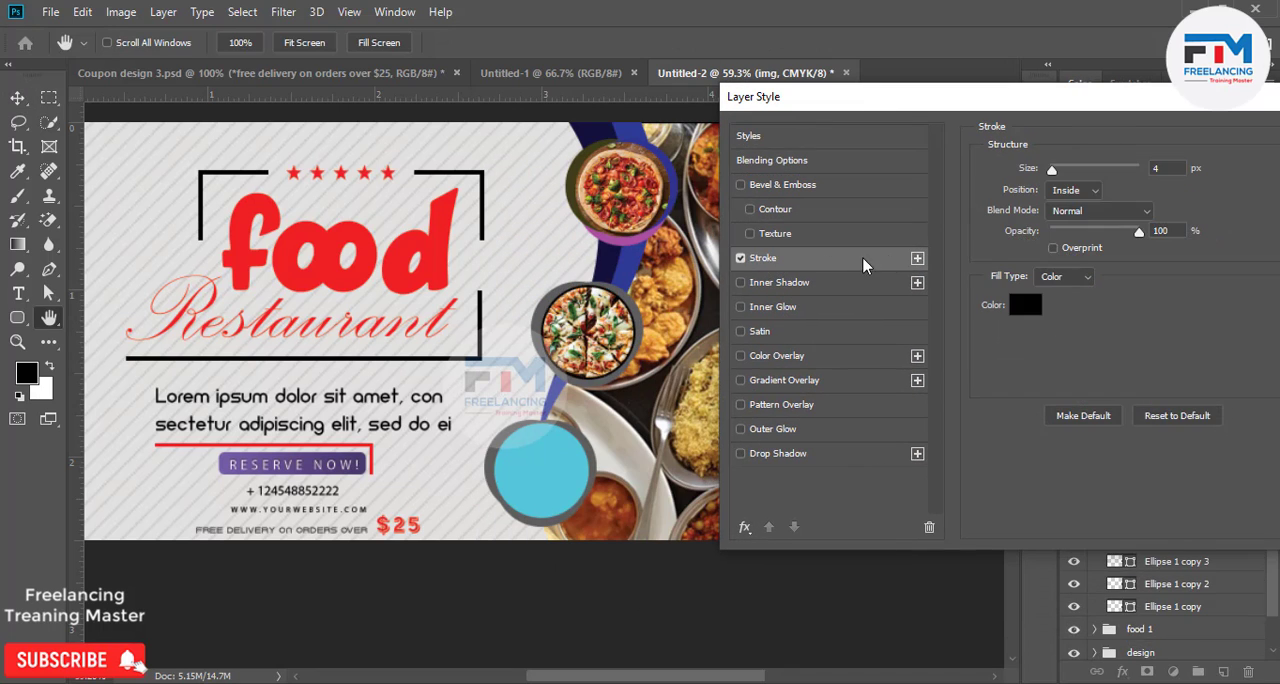
pyautogui.click(1025, 305)
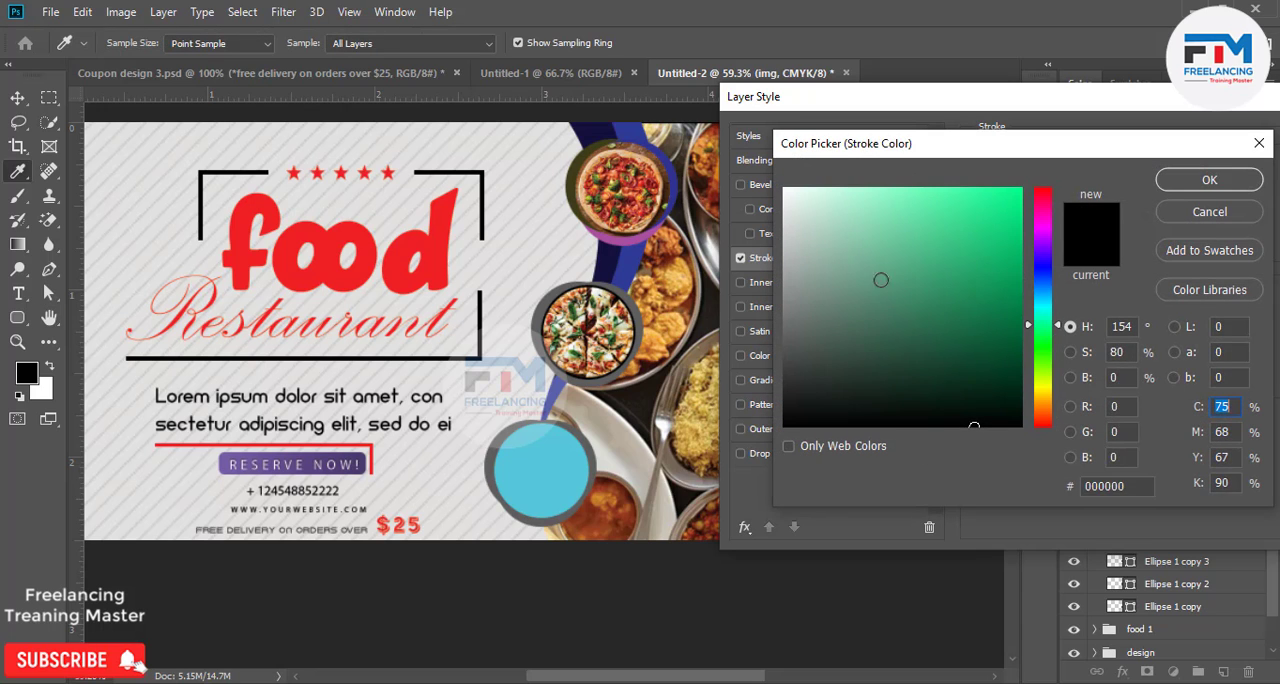
pyautogui.moveTo(880, 277); pyautogui.dragTo(785, 188)
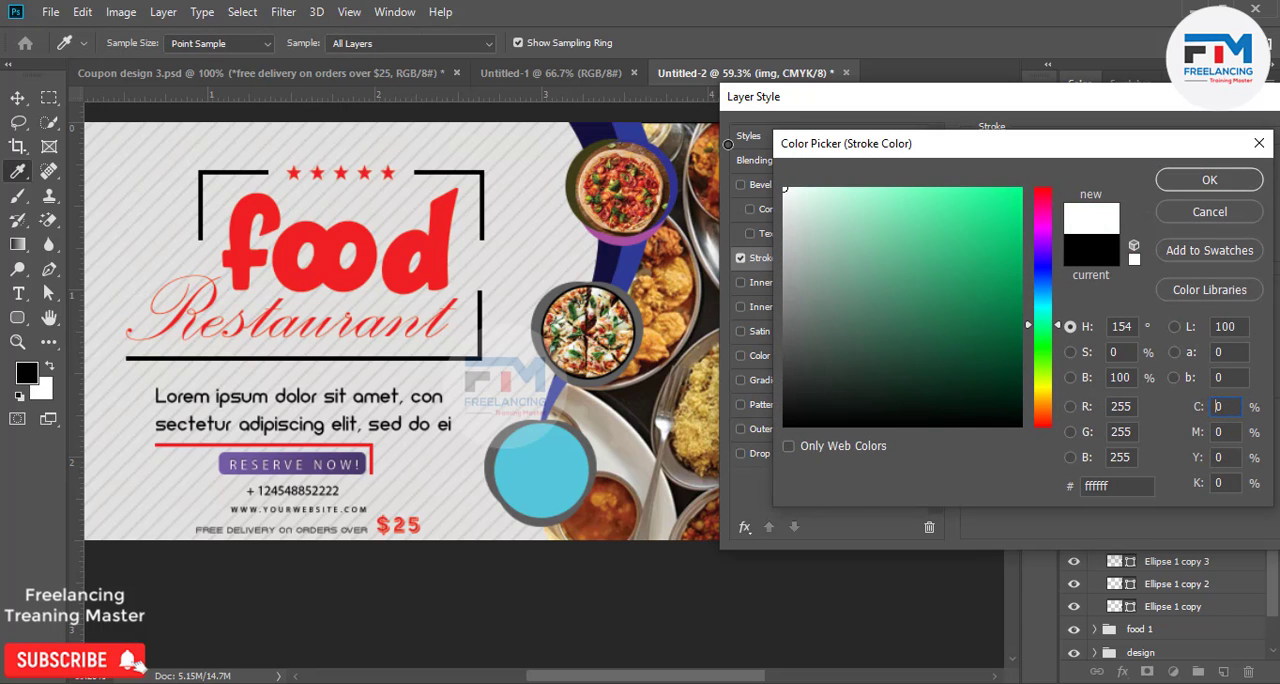
pyautogui.click(1192, 178)
pyautogui.moveTo(1050, 173); pyautogui.dragTo(1057, 172)
pyautogui.moveTo(1097, 110); pyautogui.dragTo(1021, 163)
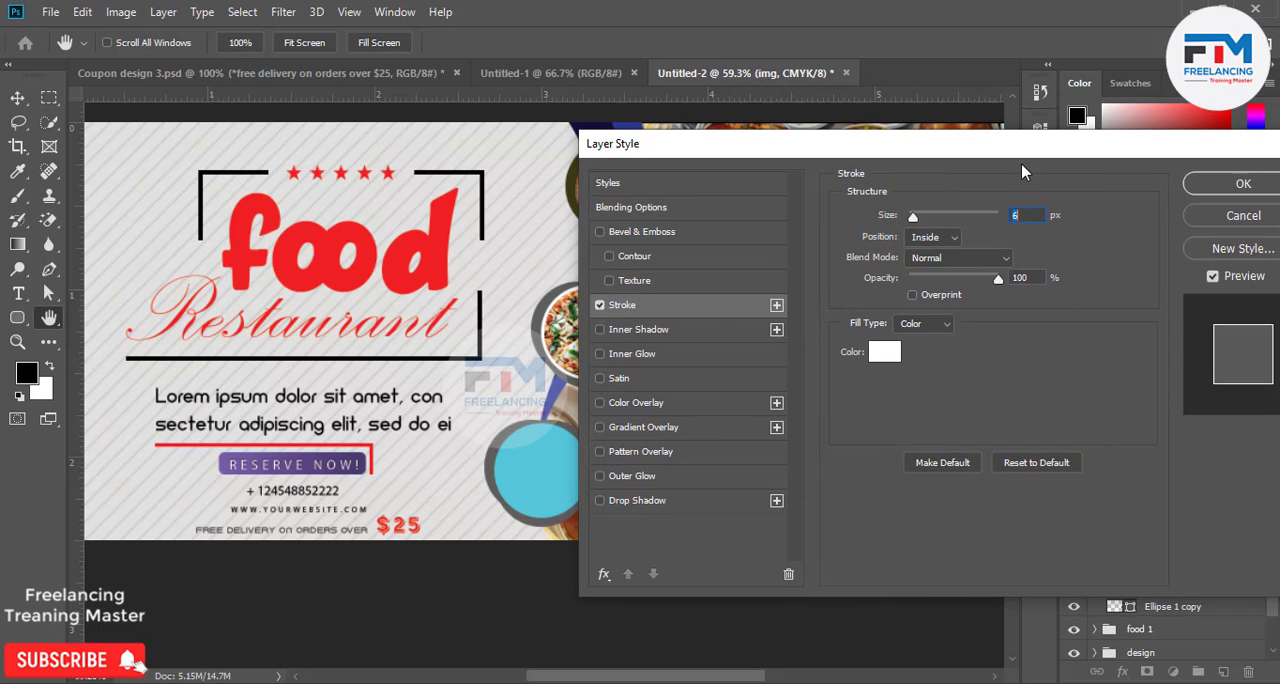
pyautogui.click(1243, 184)
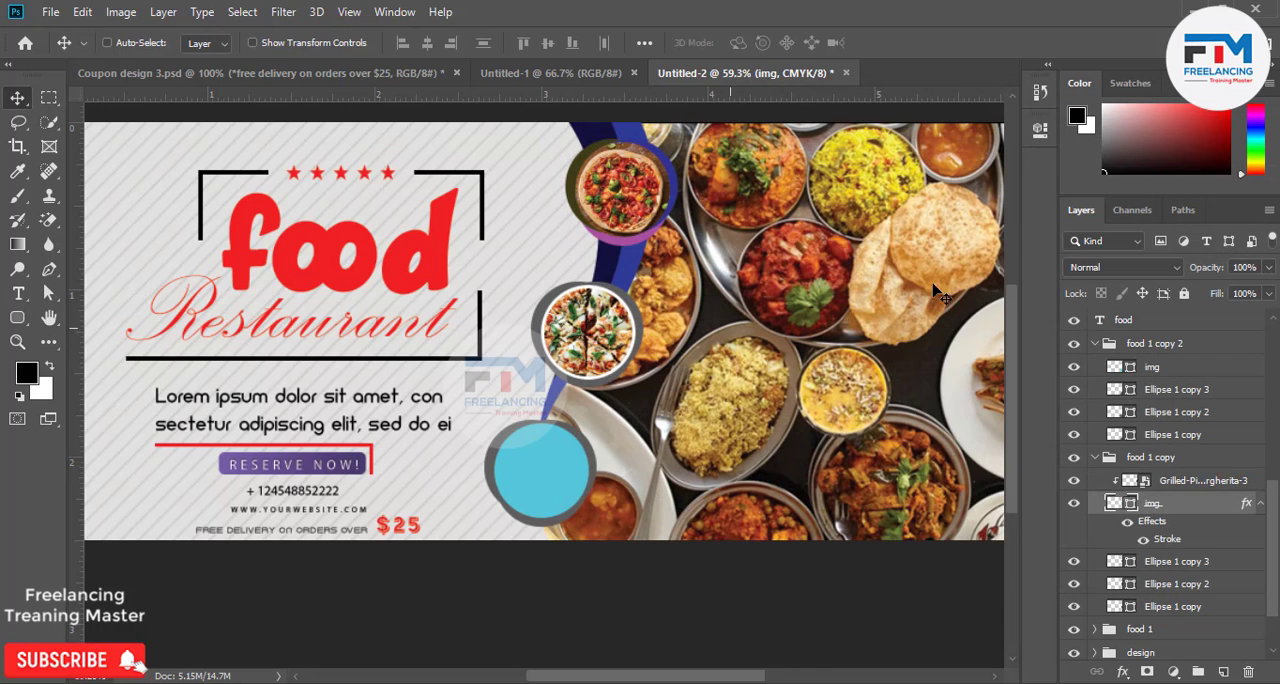
# Give the img circle in the food 1 group the same white 6 px inside stroke.
pyautogui.click(1219, 367)
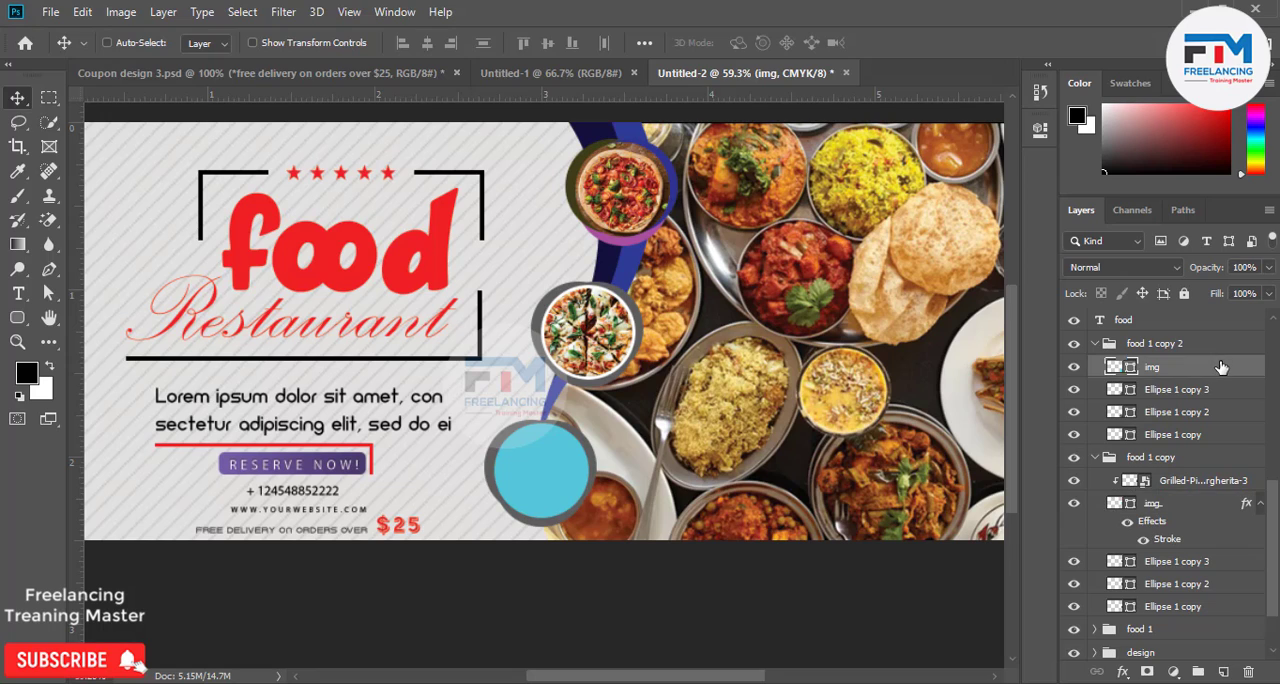
pyautogui.scroll(-3, 1180, 530)
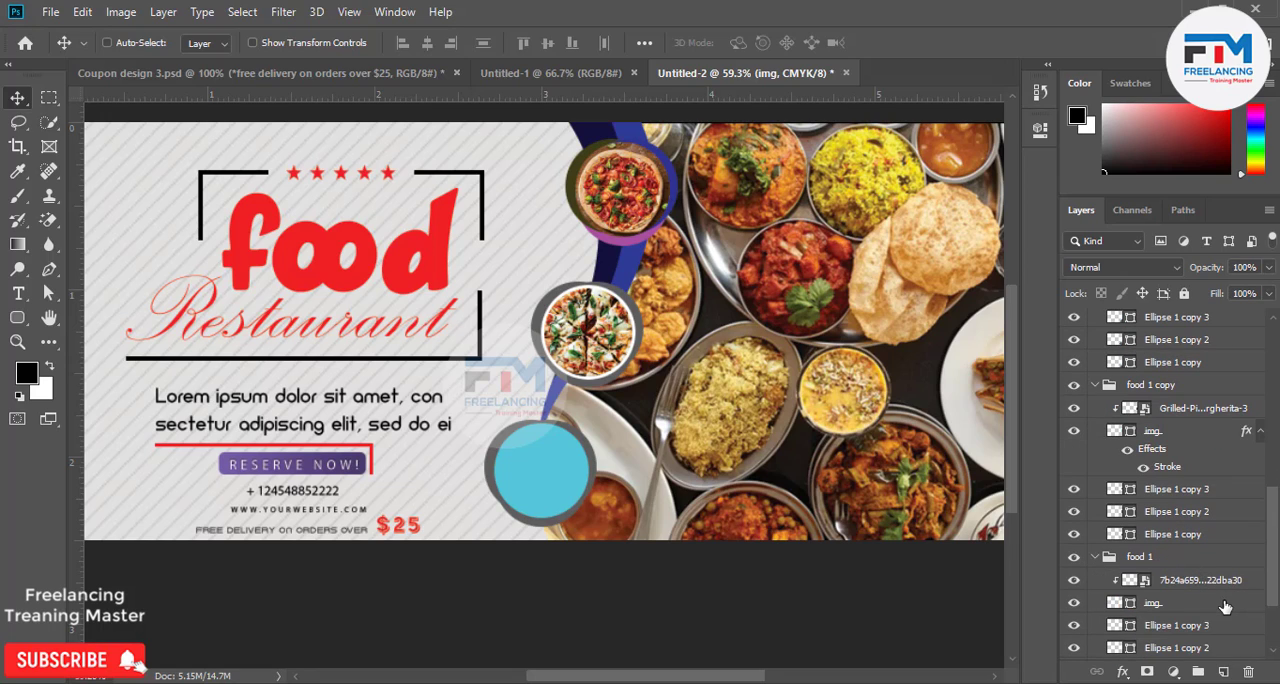
pyautogui.click(1228, 607)
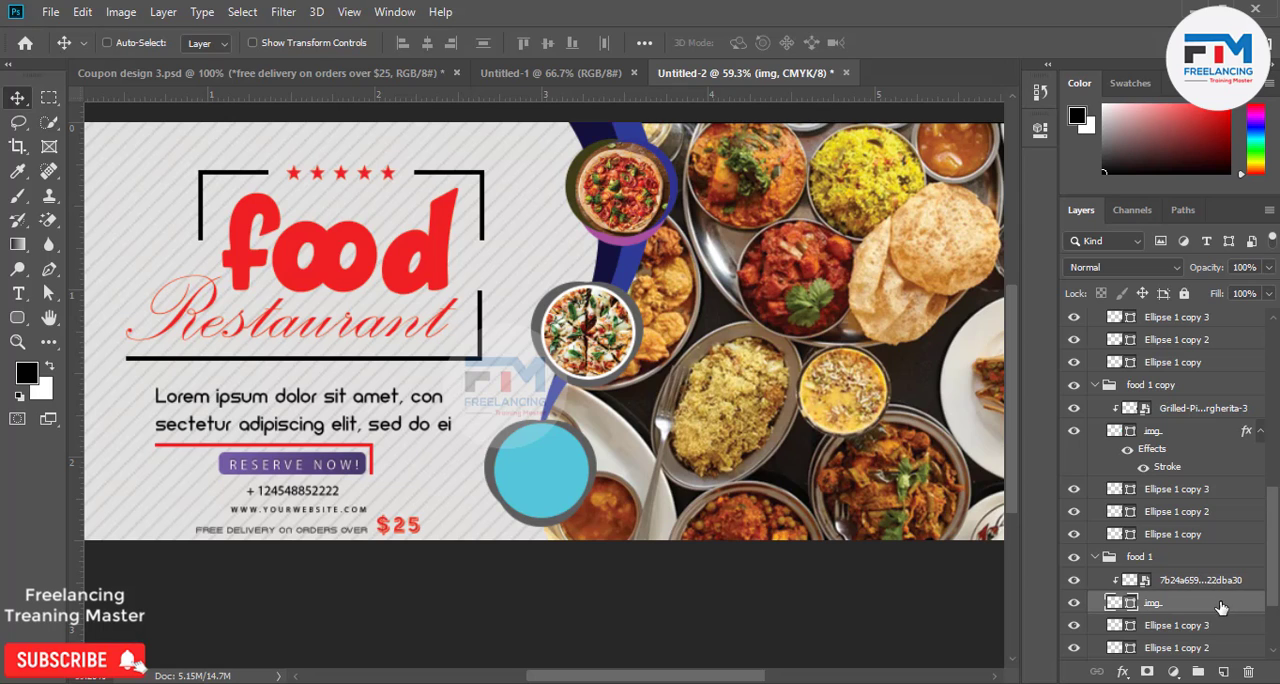
pyautogui.doubleClick(1220, 607)
pyautogui.click(598, 307)
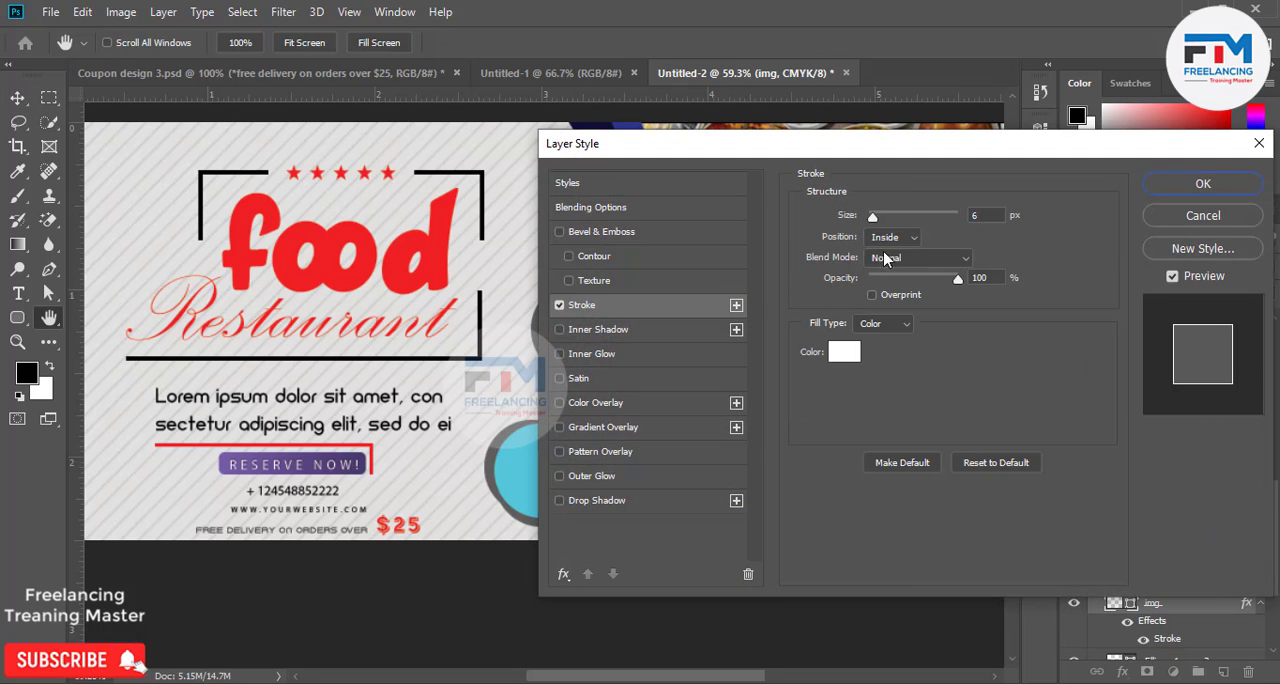
pyautogui.click(1203, 184)
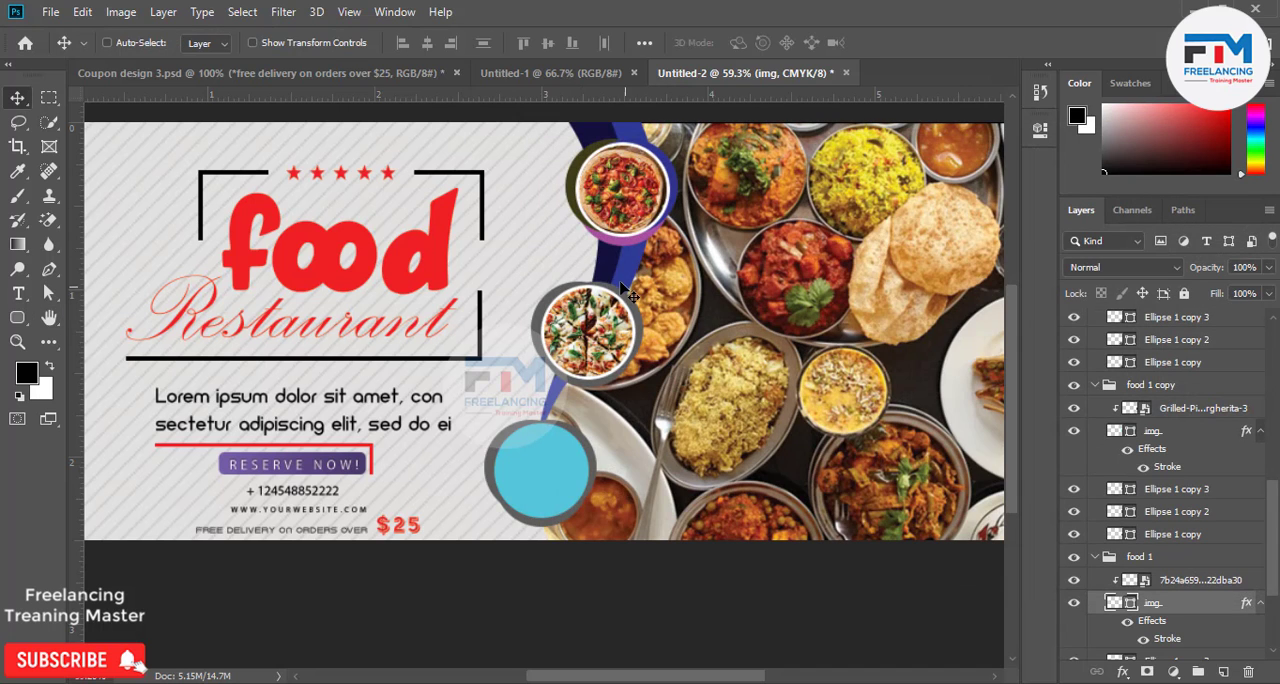
# Recolor the middle badge's Ellipse 1 copy 3 ring bright red and its Ellipse 1 copy 2 ring black 000000.
pyautogui.scroll(-4, 860, 460)
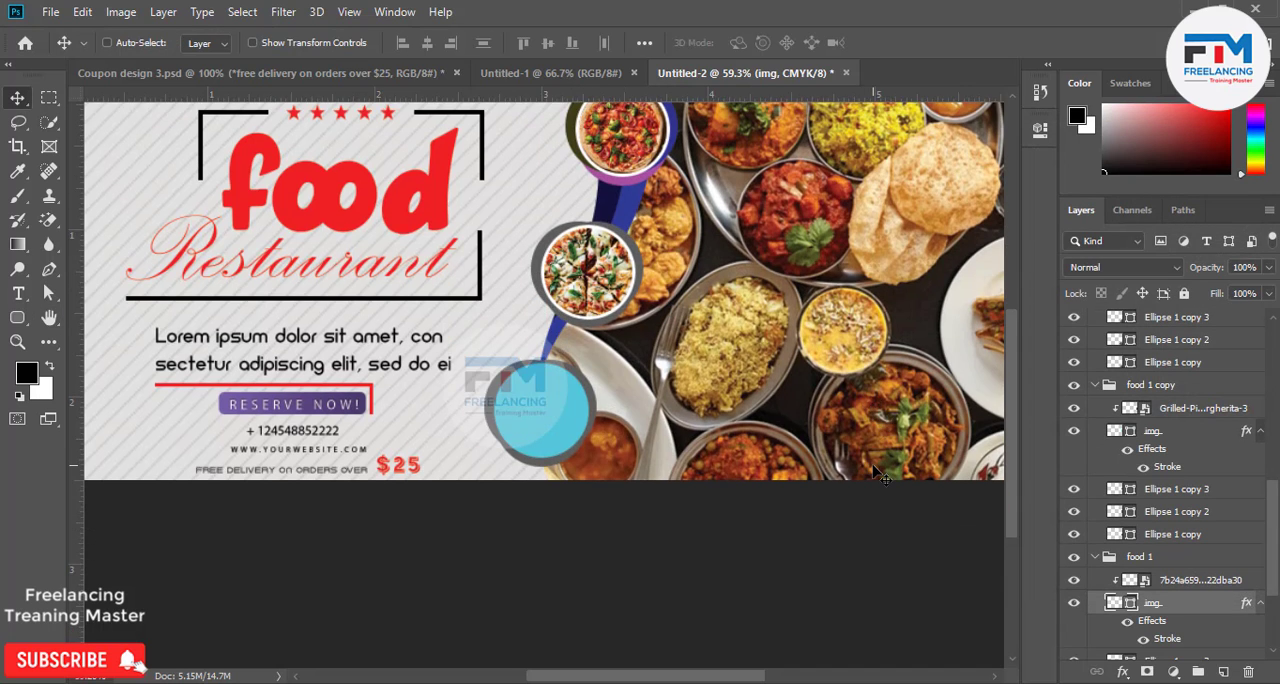
pyautogui.scroll(2, 840, 449)
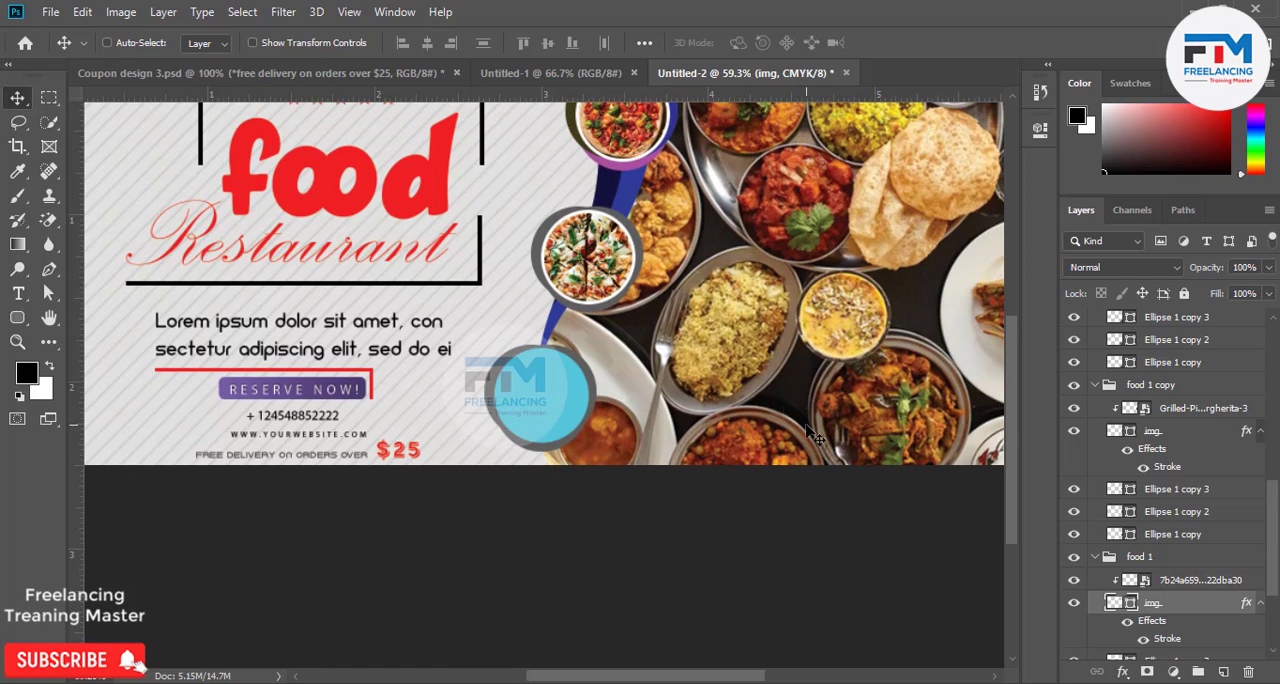
pyautogui.doubleClick(1114, 496)
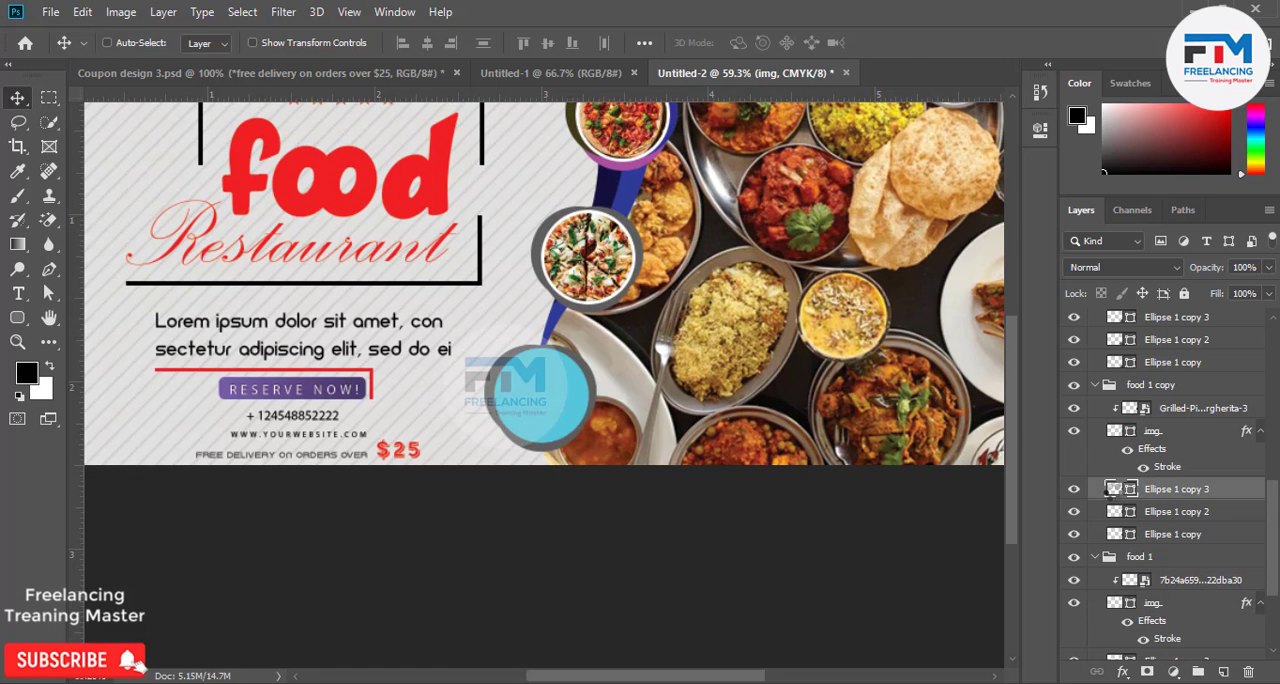
pyautogui.moveTo(957, 241); pyautogui.dragTo(1040, 187)
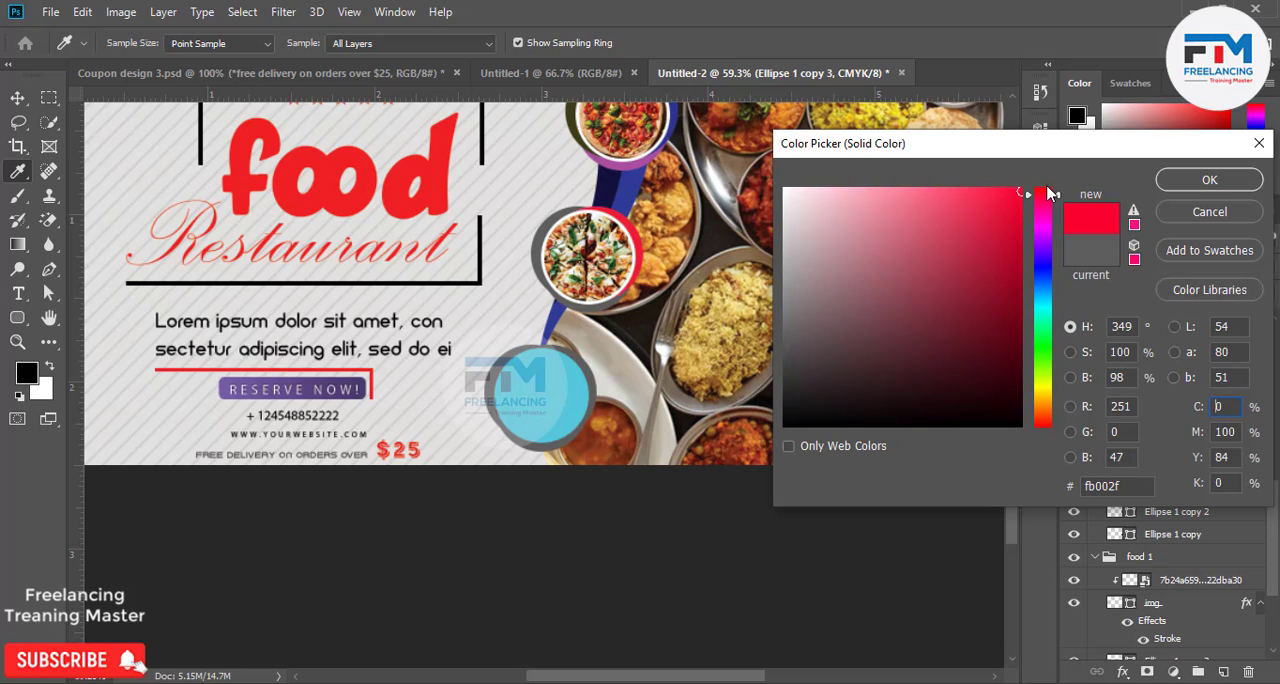
pyautogui.click(1205, 180)
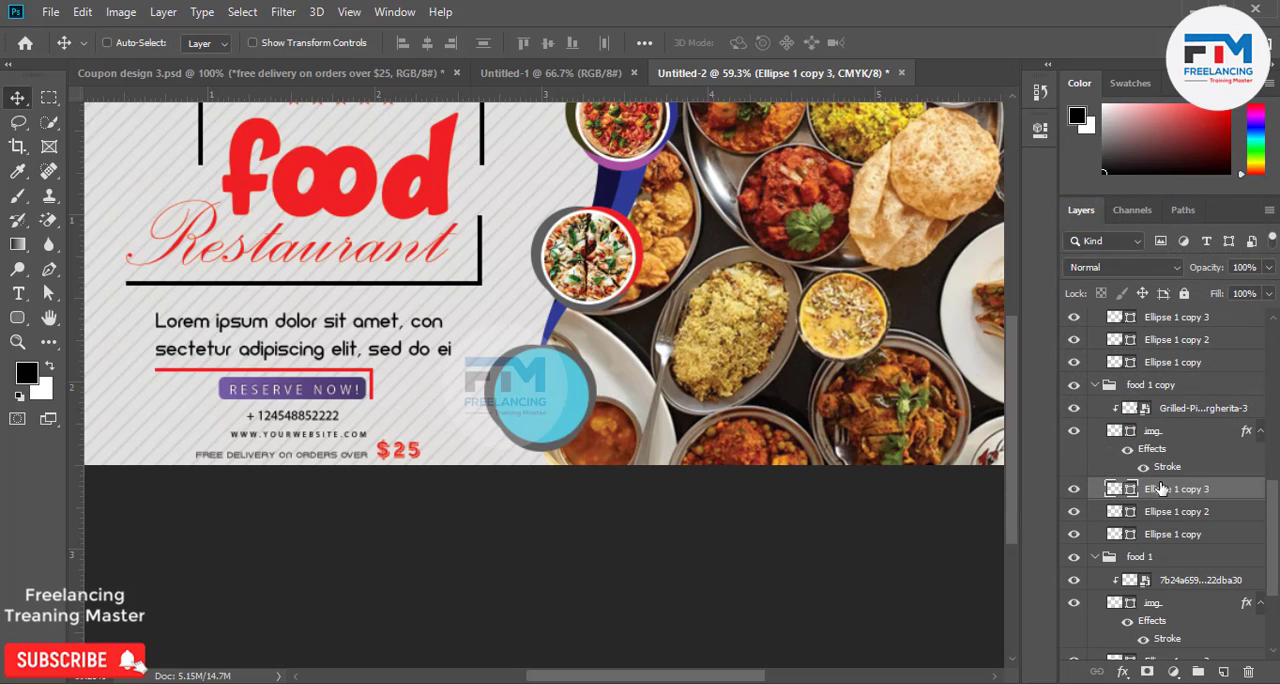
pyautogui.doubleClick(1114, 512)
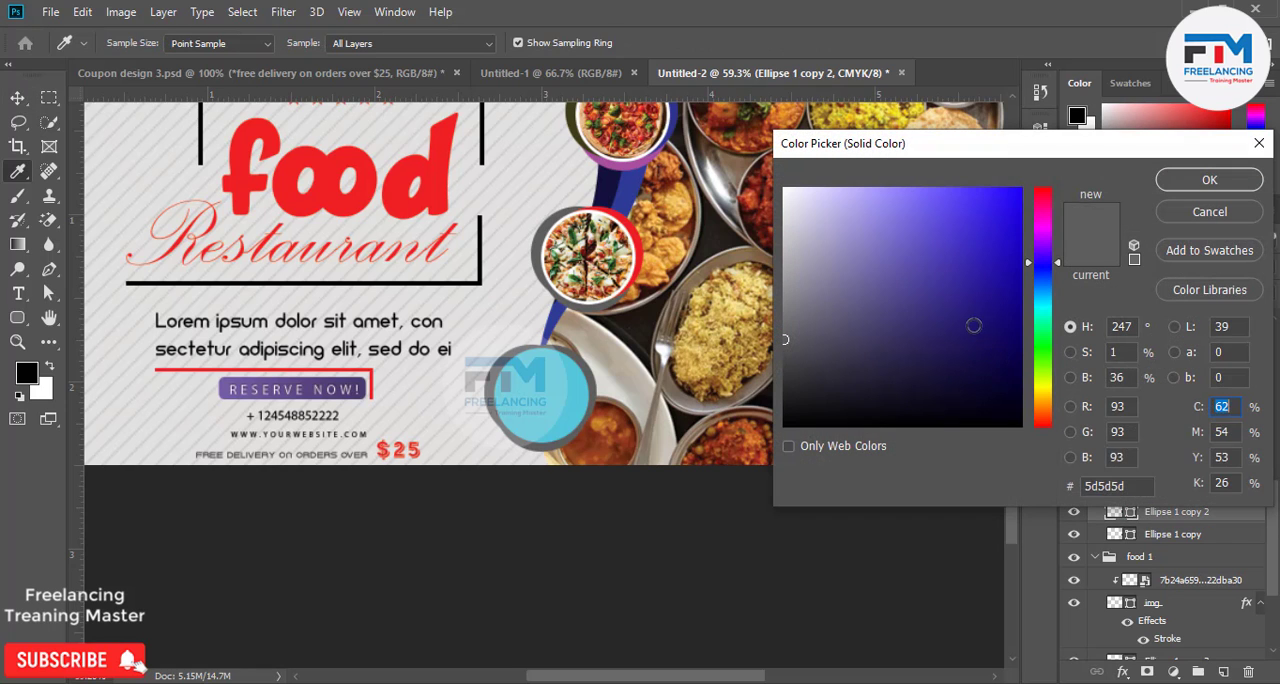
pyautogui.click(1209, 181)
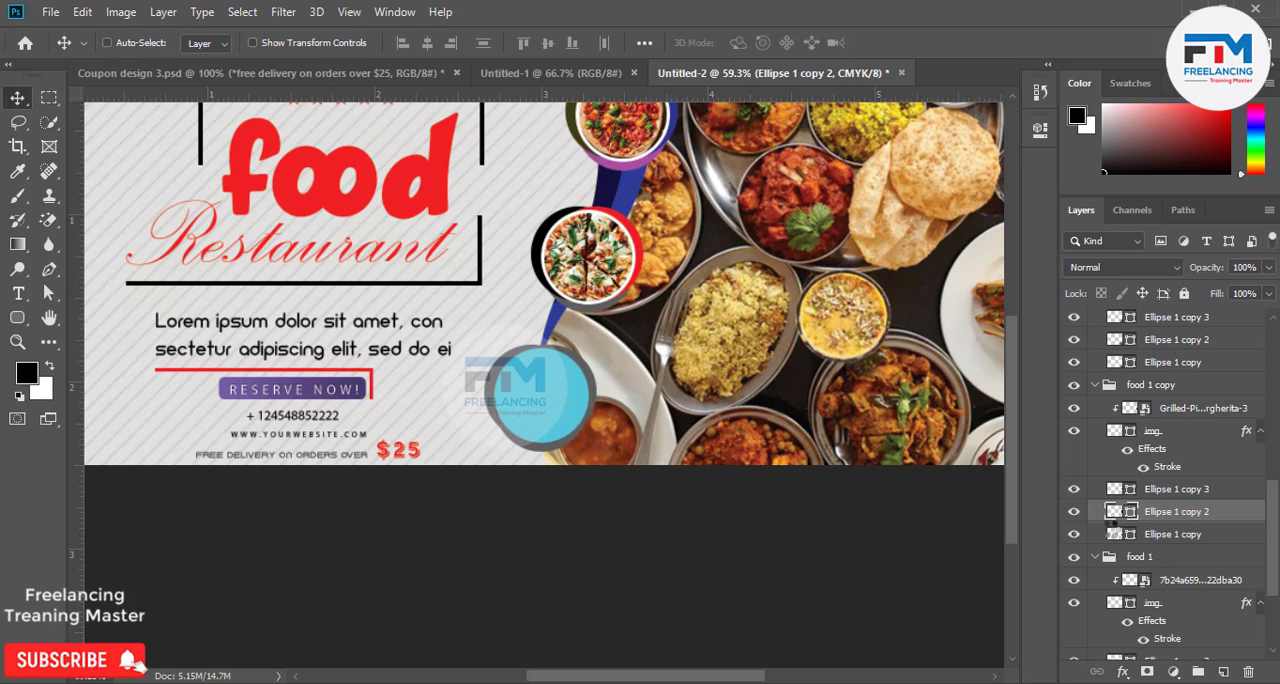
# Recolor the middle badge's Ellipse 1 copy ring lime green baff00.
pyautogui.doubleClick(1114, 534)
pyautogui.moveTo(857, 303)
pyautogui.mouseDown()
pyautogui.moveTo(1018, 212)
pyautogui.moveTo(1099, 385)
pyautogui.moveTo(1131, 210)
pyautogui.moveTo(1106, 346)
pyautogui.mouseUp()
pyautogui.moveTo(1046, 382); pyautogui.dragTo(1047, 376)
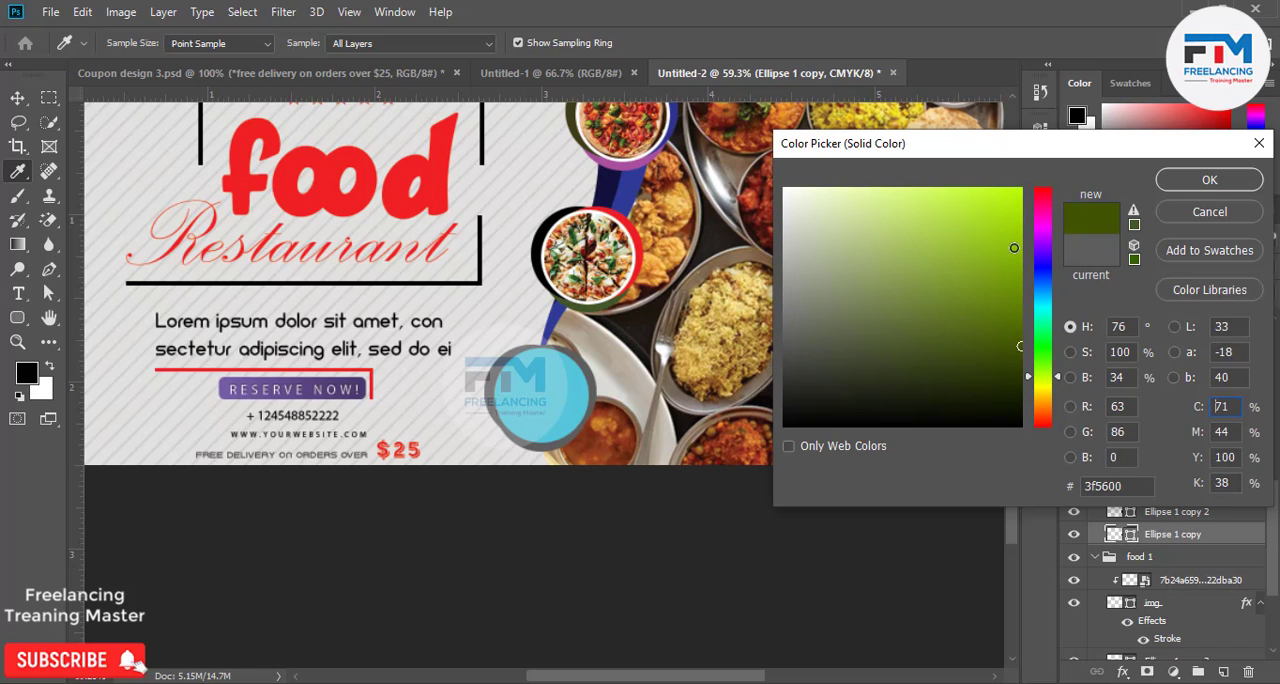
pyautogui.moveTo(1014, 247); pyautogui.dragTo(1035, 146)
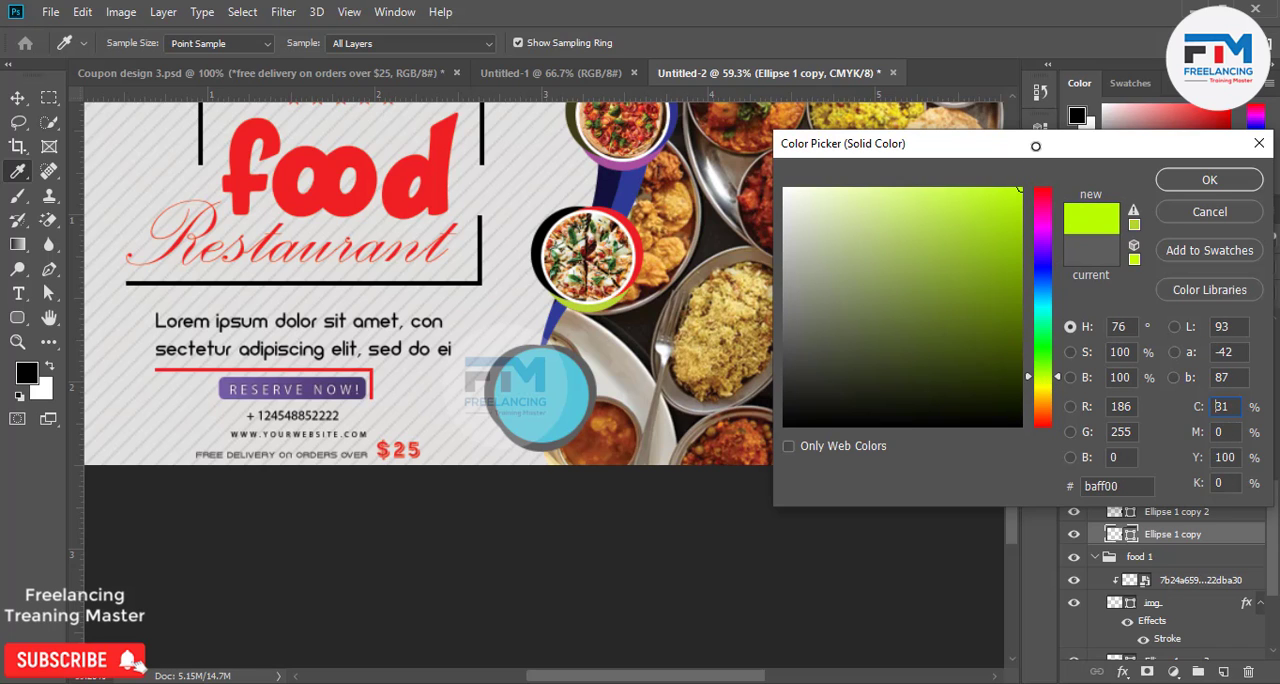
pyautogui.click(1195, 181)
# Collapse the food 1 copy 2, food 1 copy and food 1 layer groups.
pyautogui.scroll(4, 1128, 564)
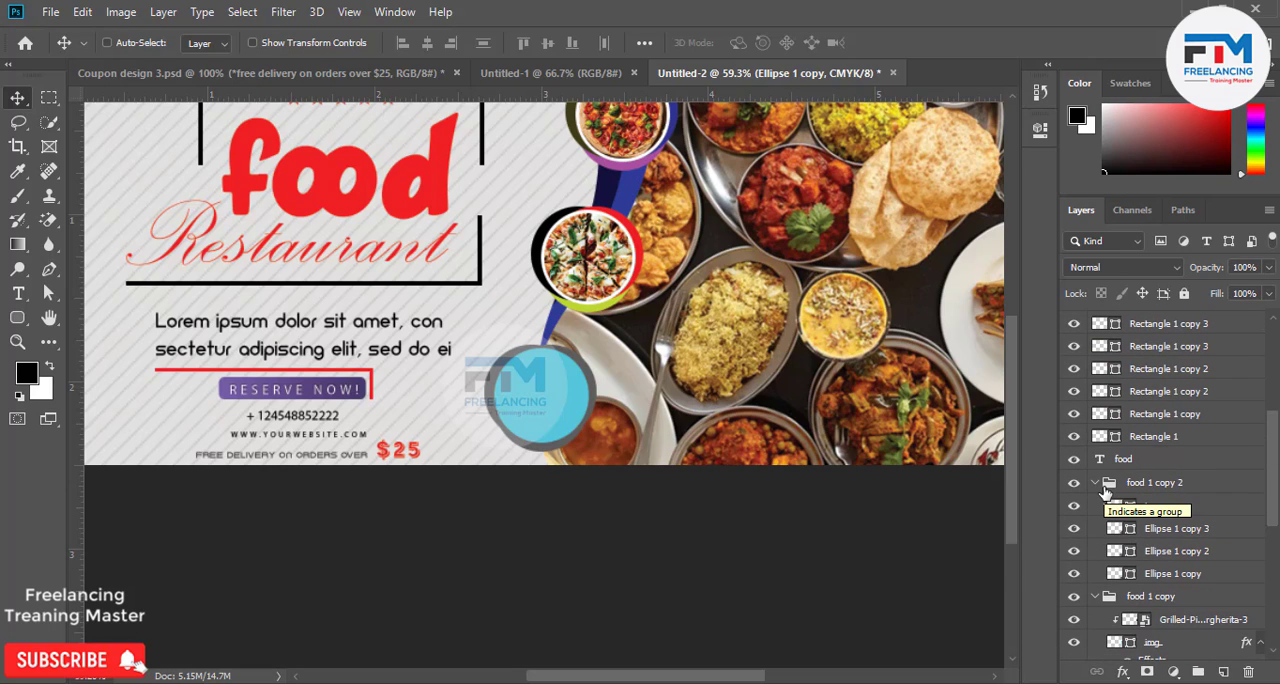
pyautogui.click(1097, 484)
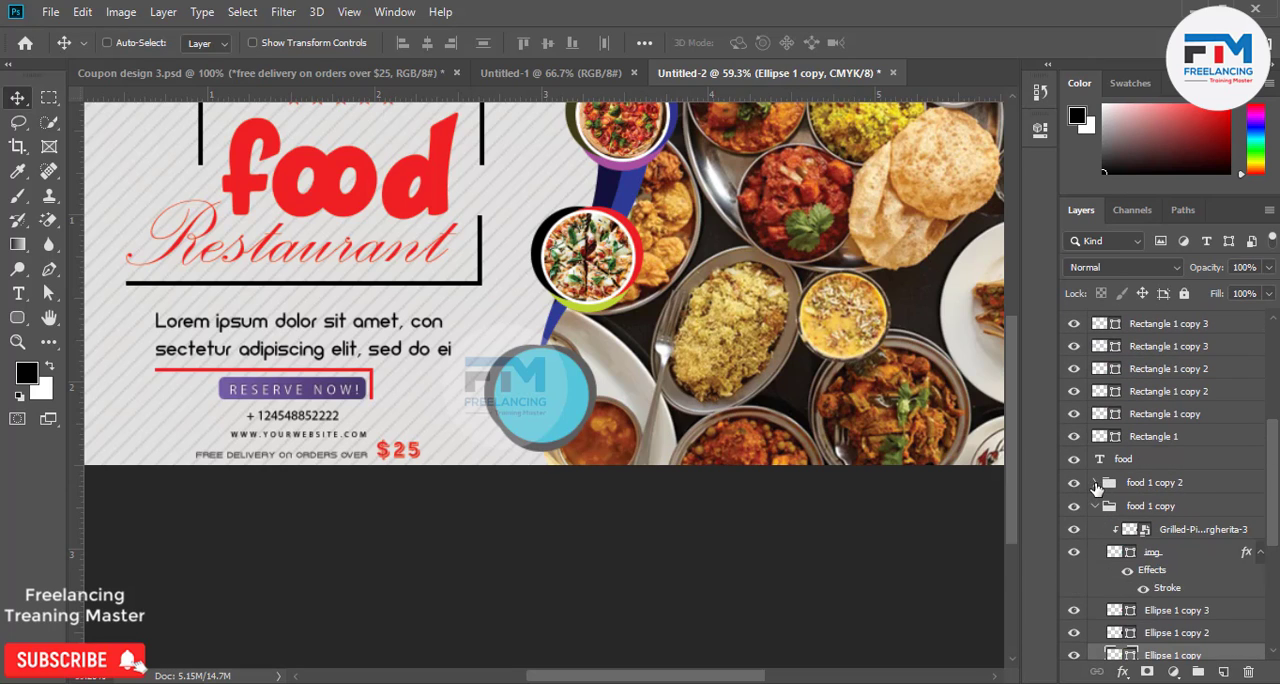
pyautogui.click(1097, 508)
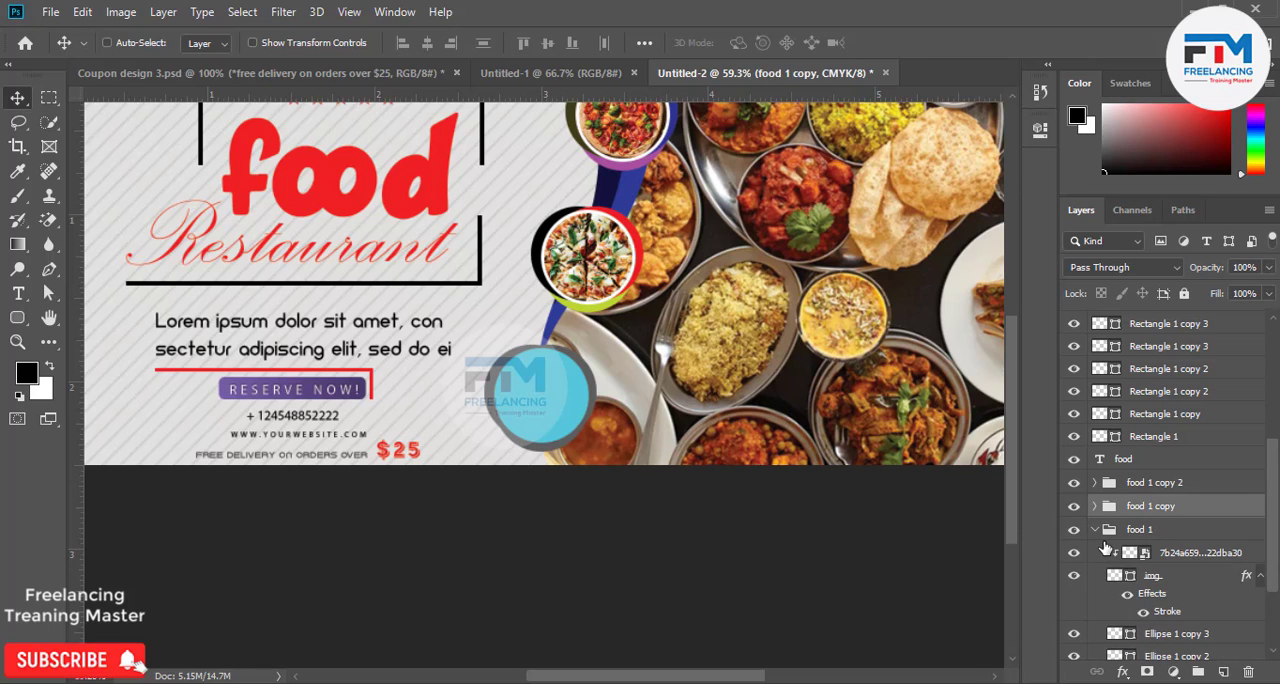
pyautogui.click(1096, 530)
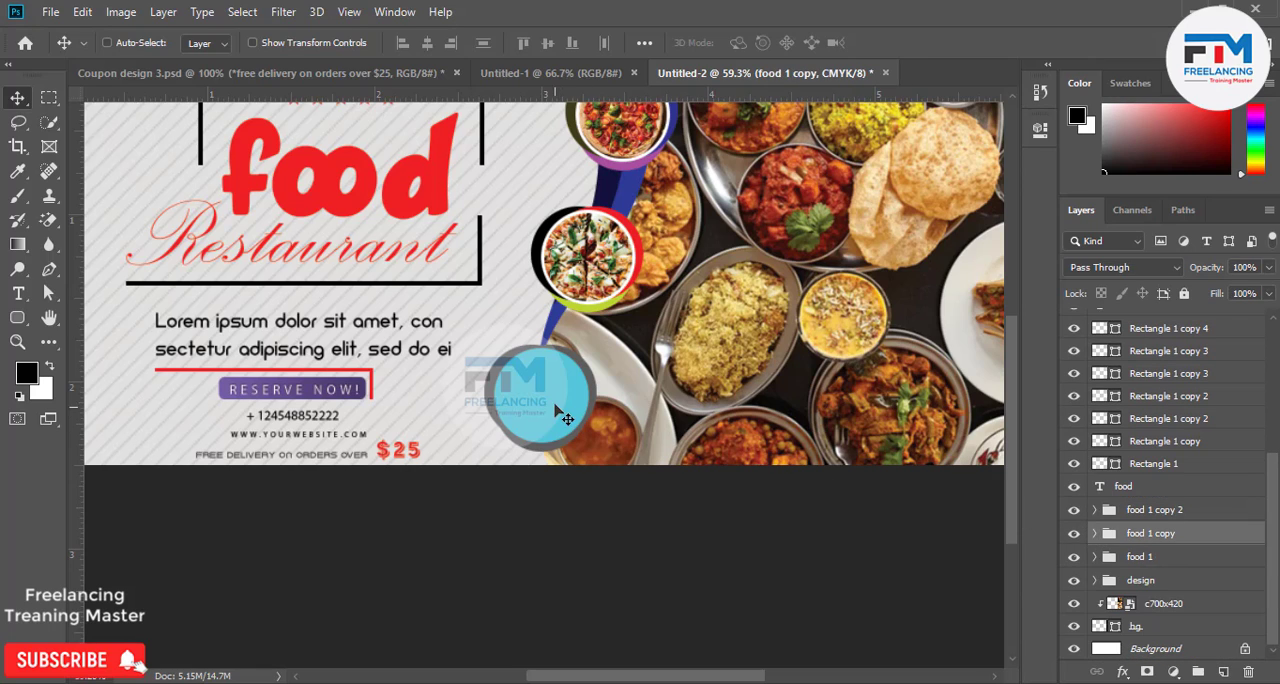
# Place the topimage-pizza-special17-800x500 image as embedded above the lowest badge's img circle and clip it to that circle.
pyautogui.keyDown('ctrl'); pyautogui.click(550, 402); pyautogui.keyUp('ctrl')
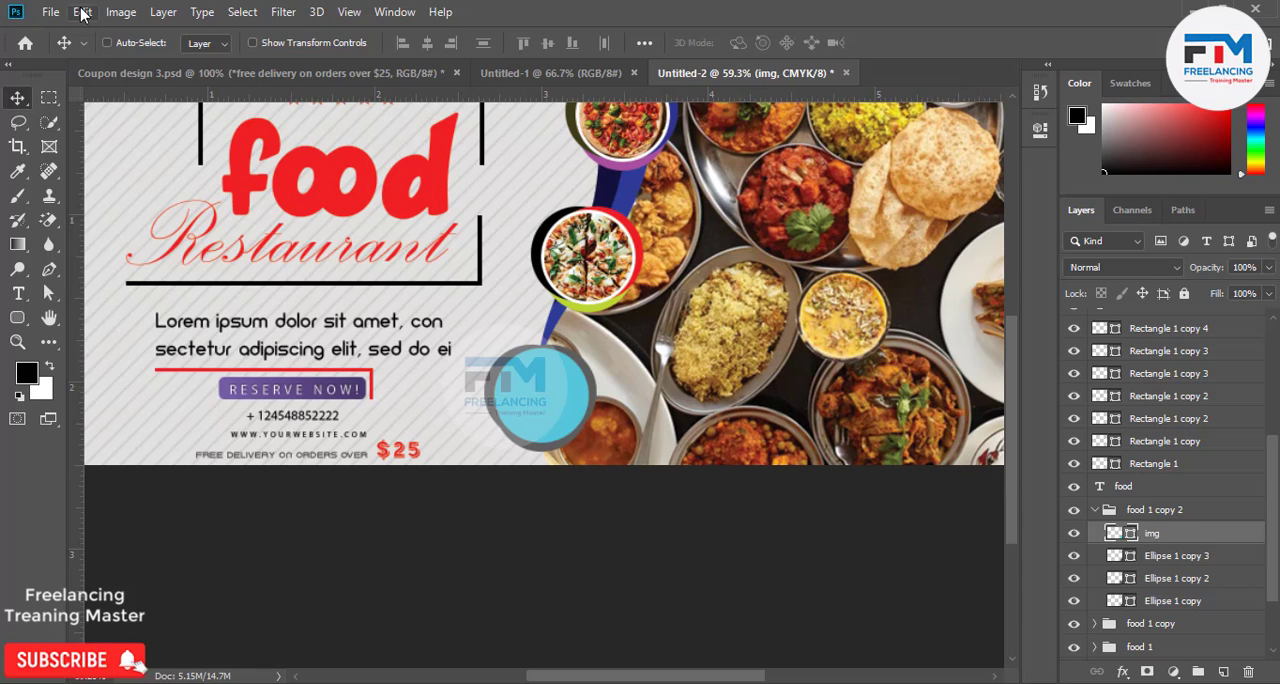
pyautogui.click(52, 12)
pyautogui.click(100, 367)
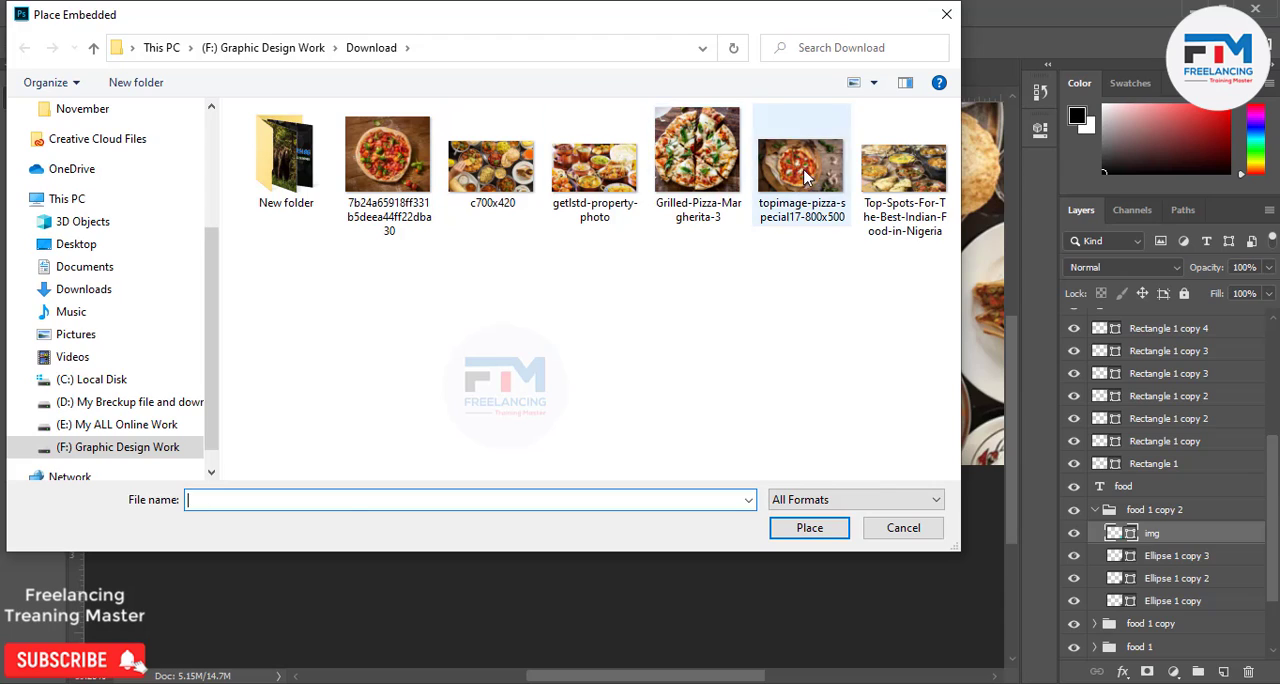
pyautogui.doubleClick(805, 175)
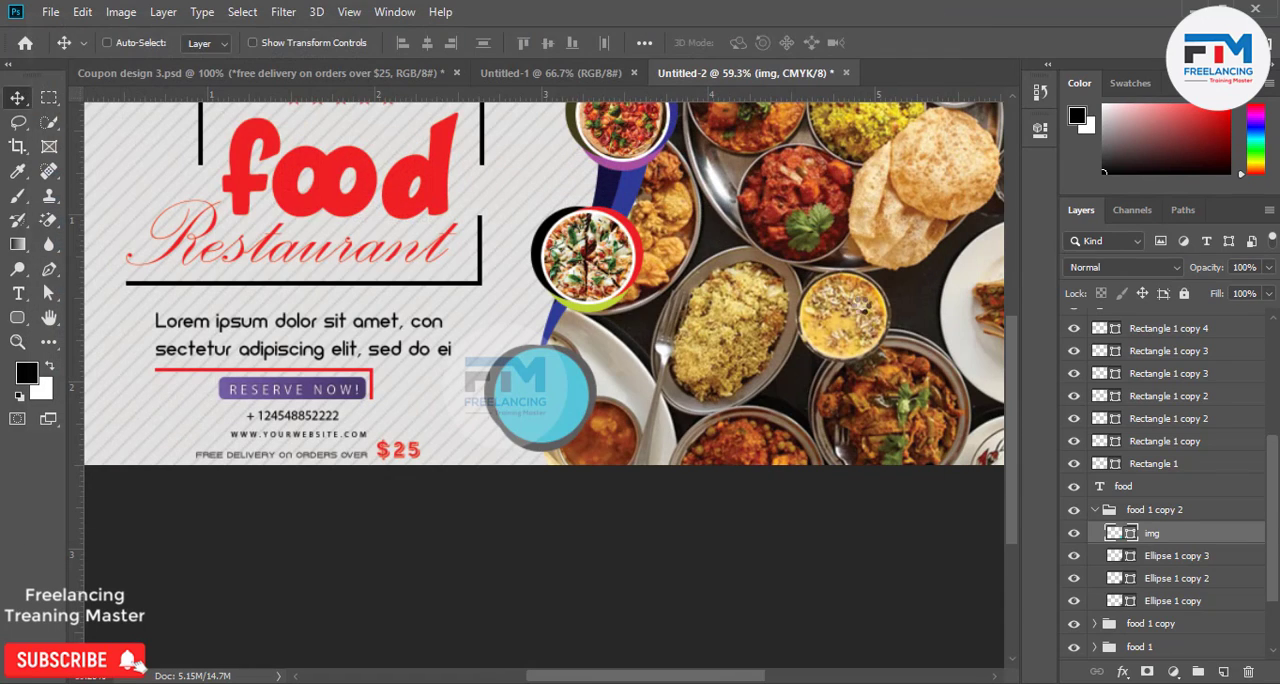
pyautogui.press('Return')
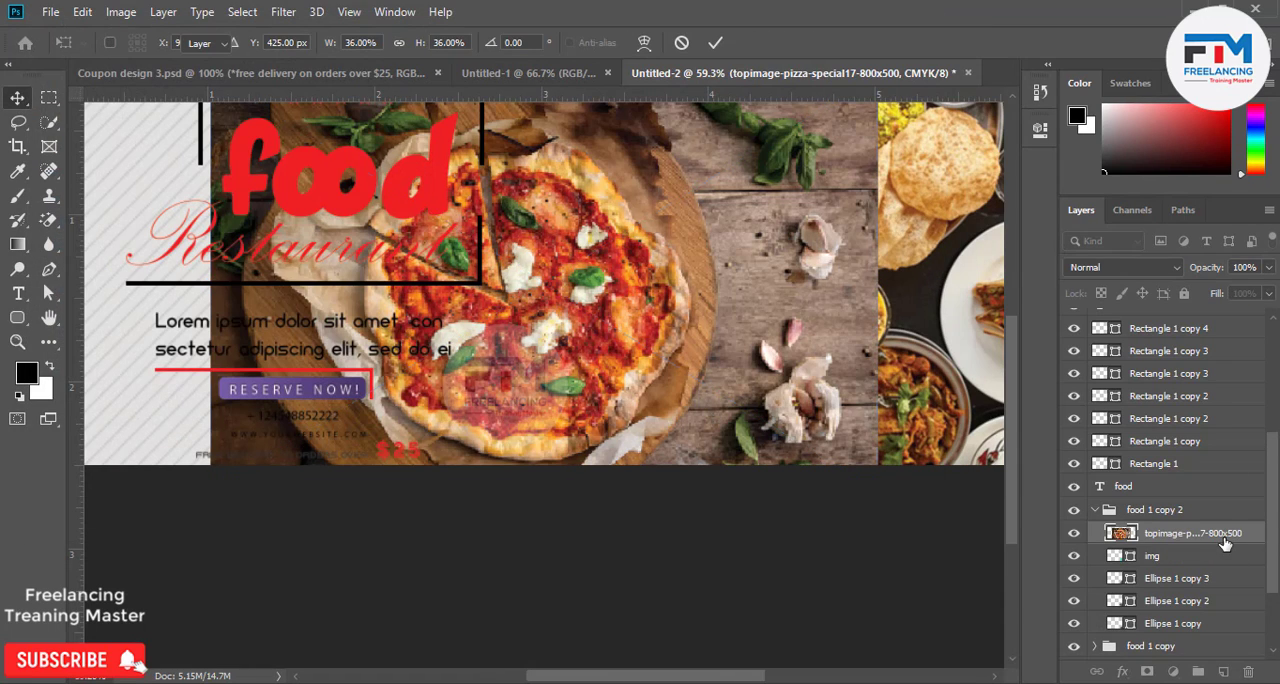
pyautogui.rightClick(1225, 541)
pyautogui.click(1032, 410)
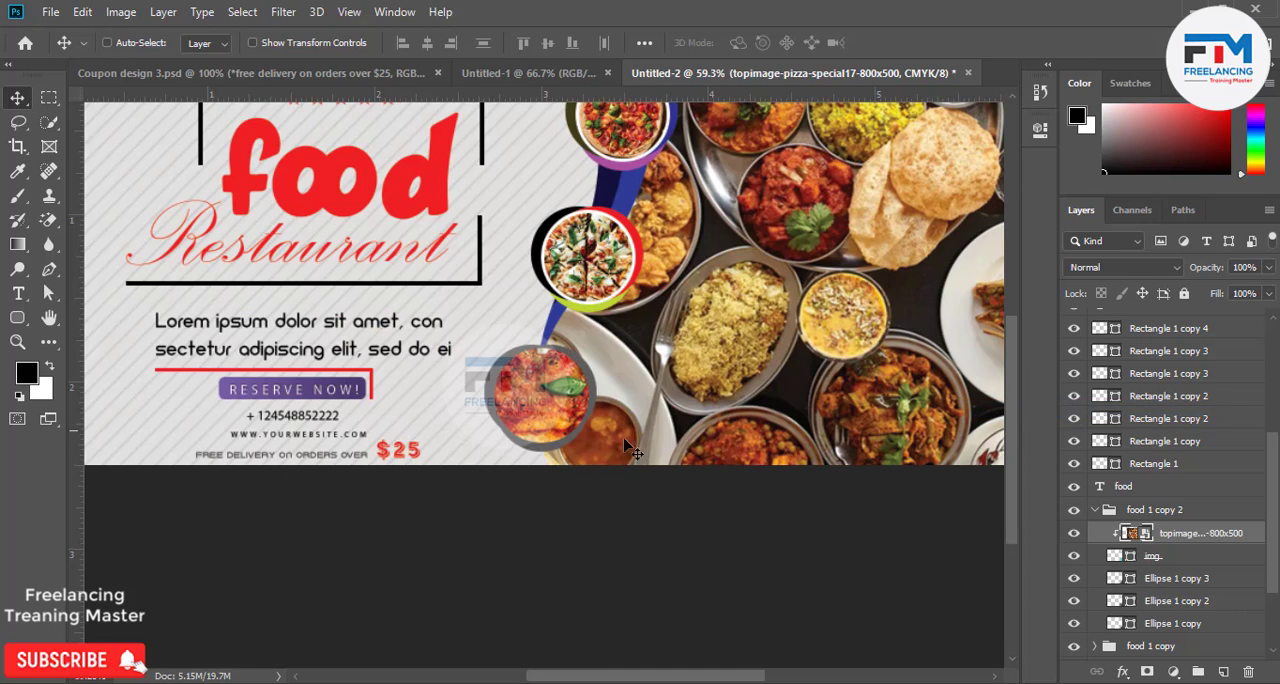
# Scale the clipped pizza image to about 9.87% and position it so the whole pizza fills the lowest badge's circle.
pyautogui.press('ctrl')
pyautogui.hotkey('ctrl', 't')
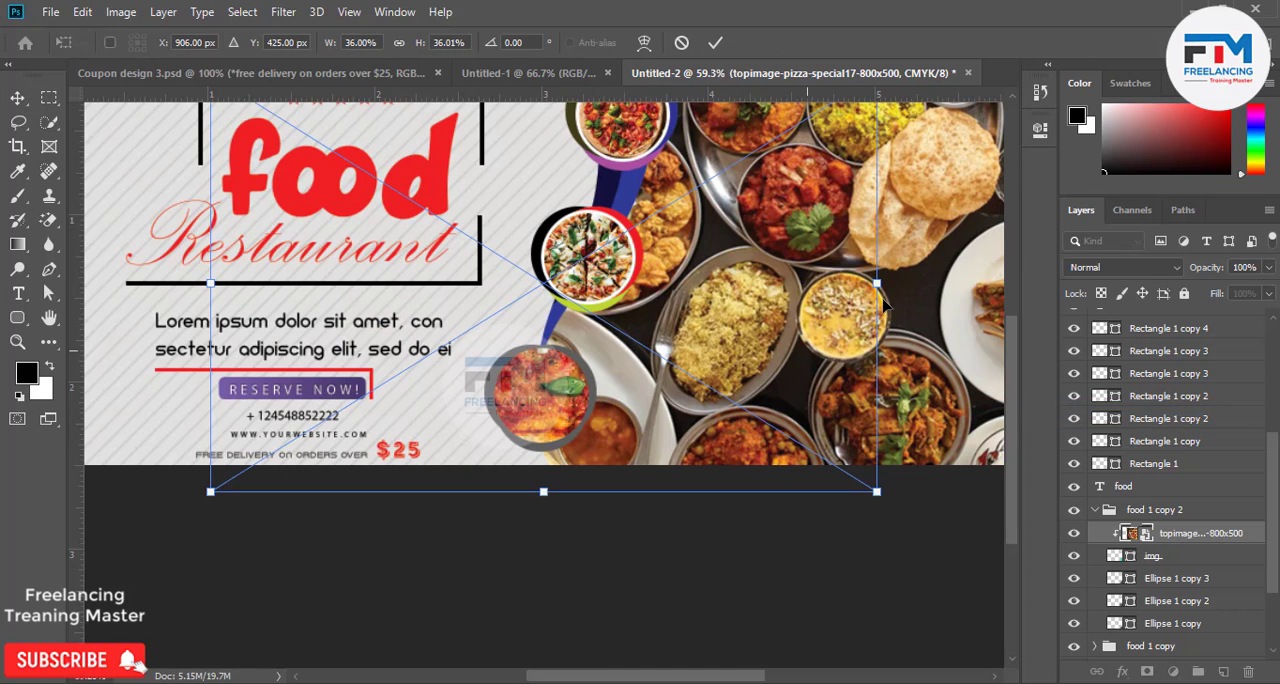
pyautogui.moveTo(885, 290); pyautogui.dragTo(612, 400)
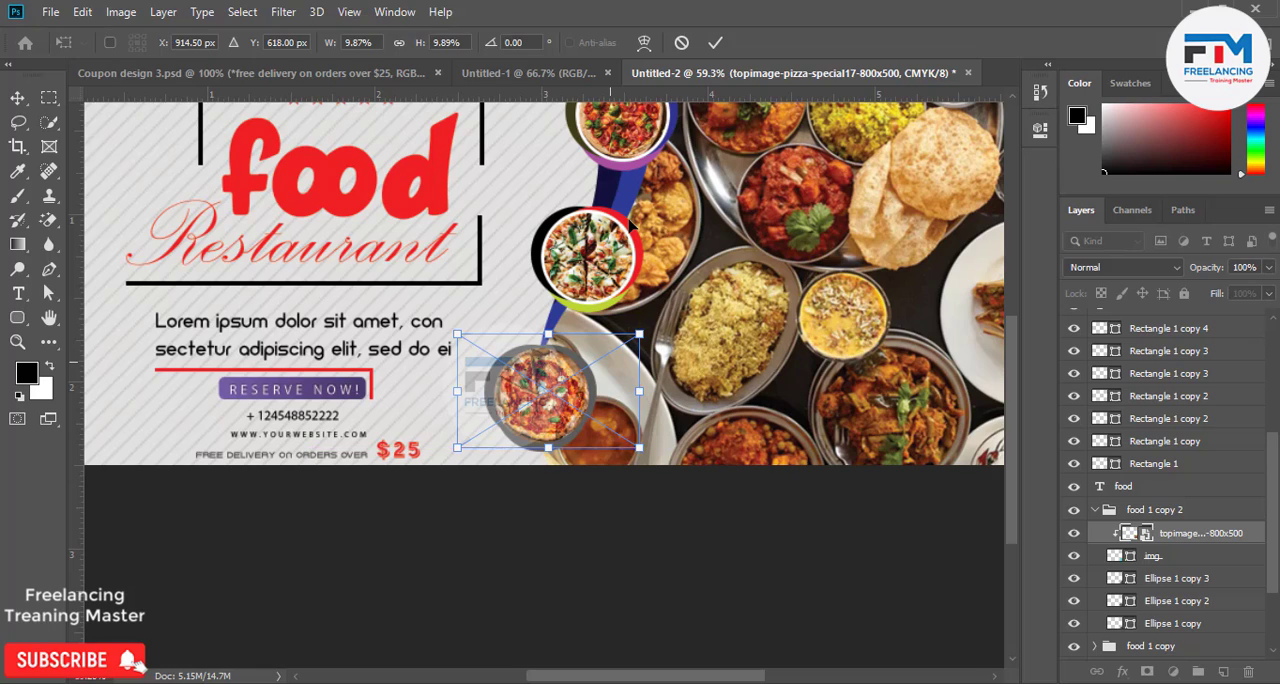
pyautogui.click(715, 42)
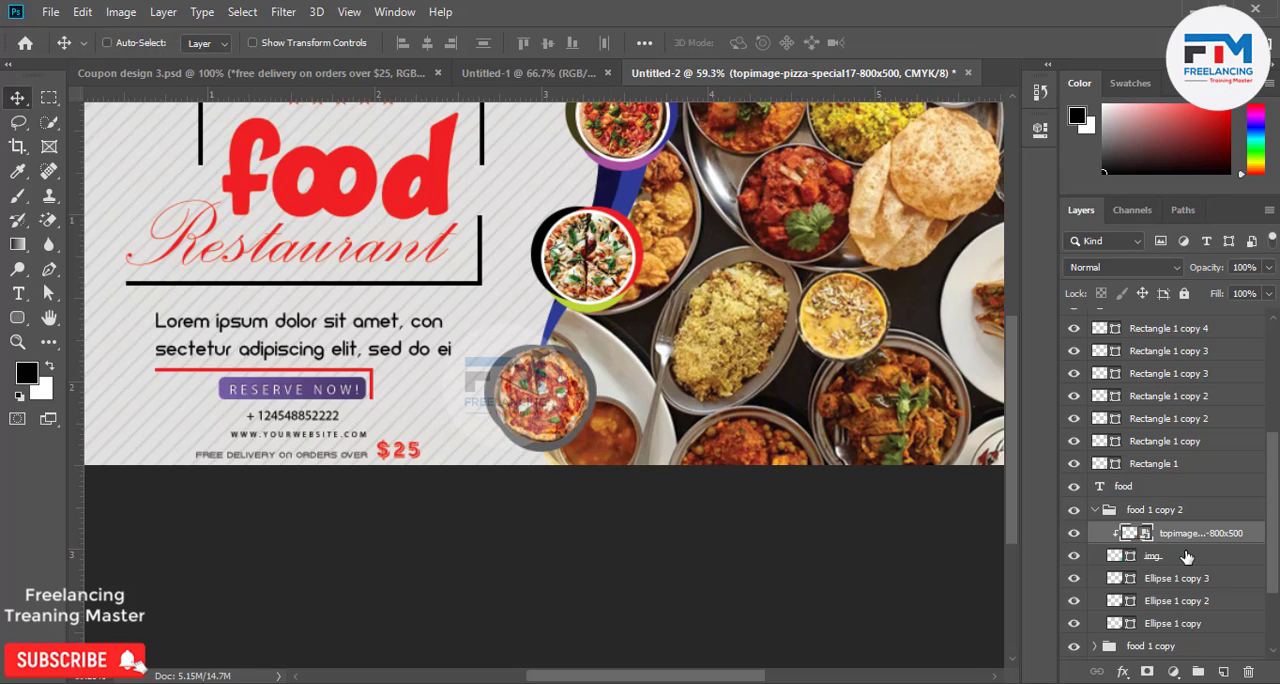
# Add a white 6 px inside stroke to the img circle in the food 1 copy 2 group.
pyautogui.click(1222, 558)
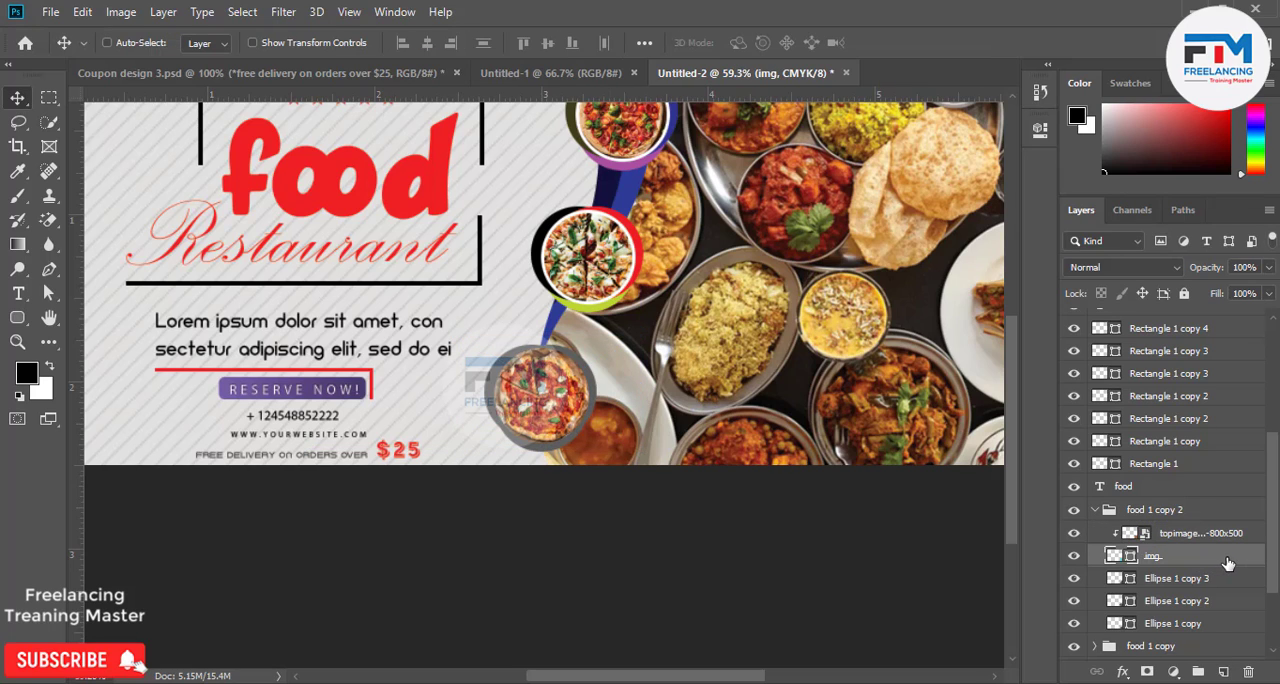
pyautogui.doubleClick(1225, 560)
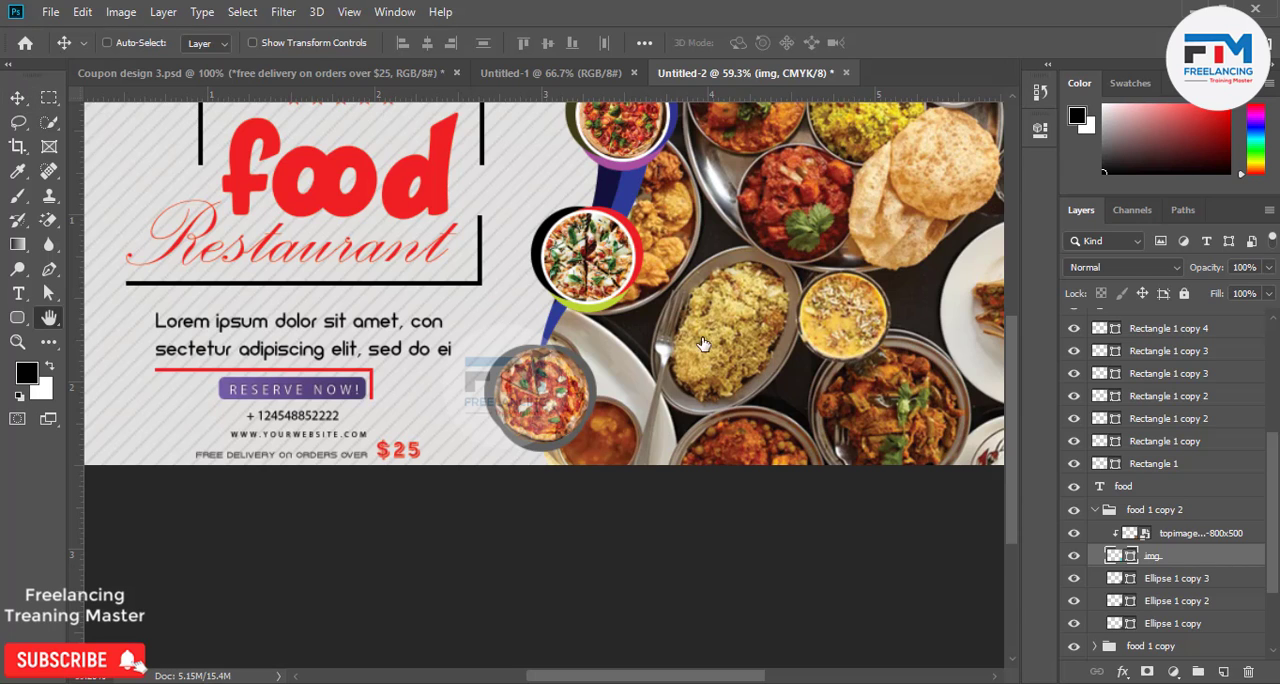
pyautogui.click(619, 307)
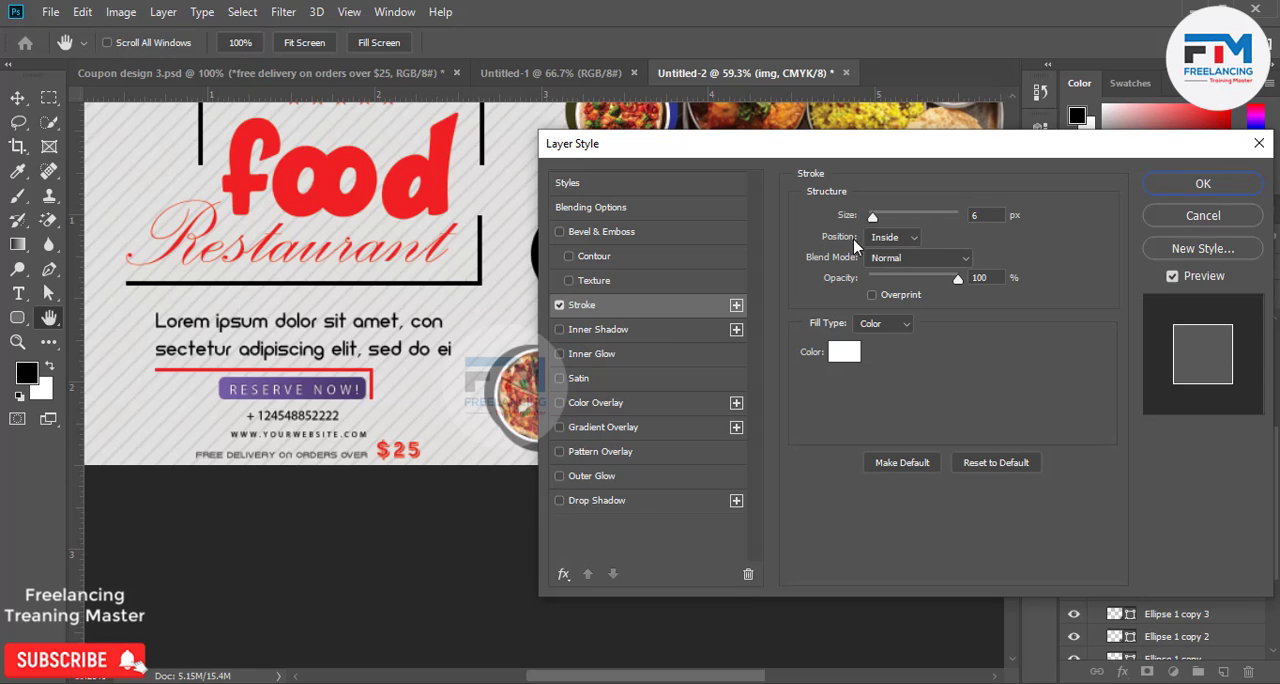
pyautogui.click(893, 245)
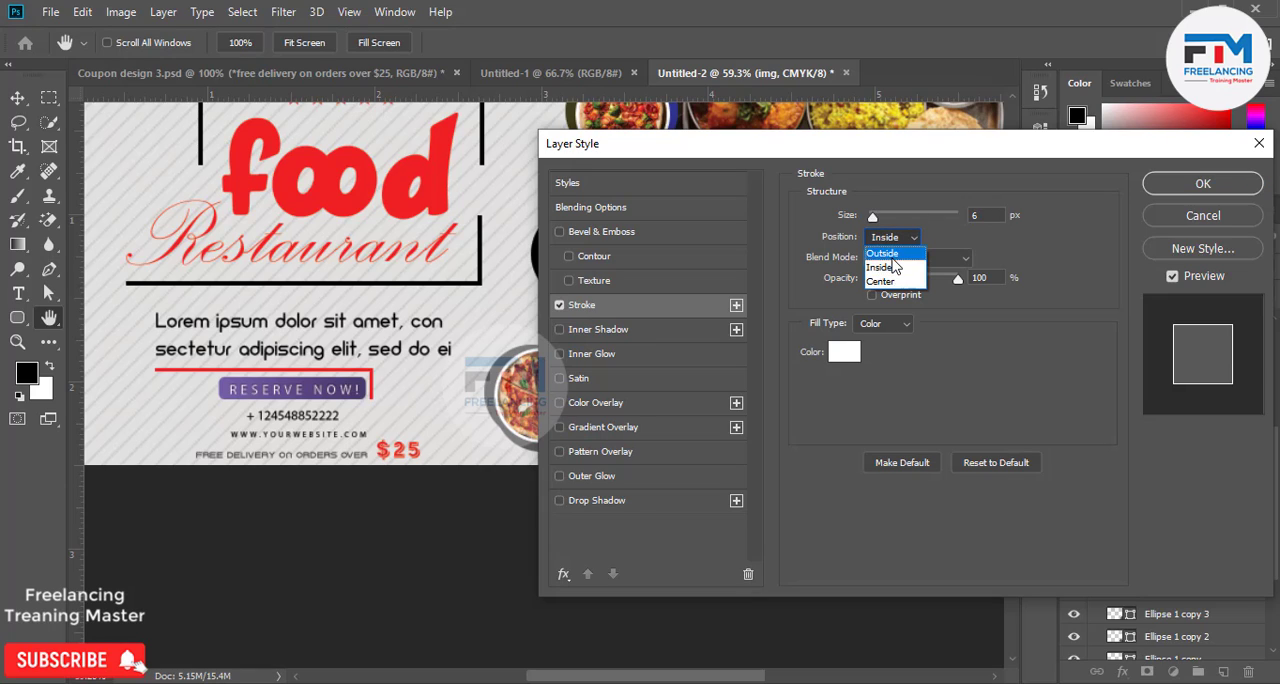
pyautogui.click(893, 259)
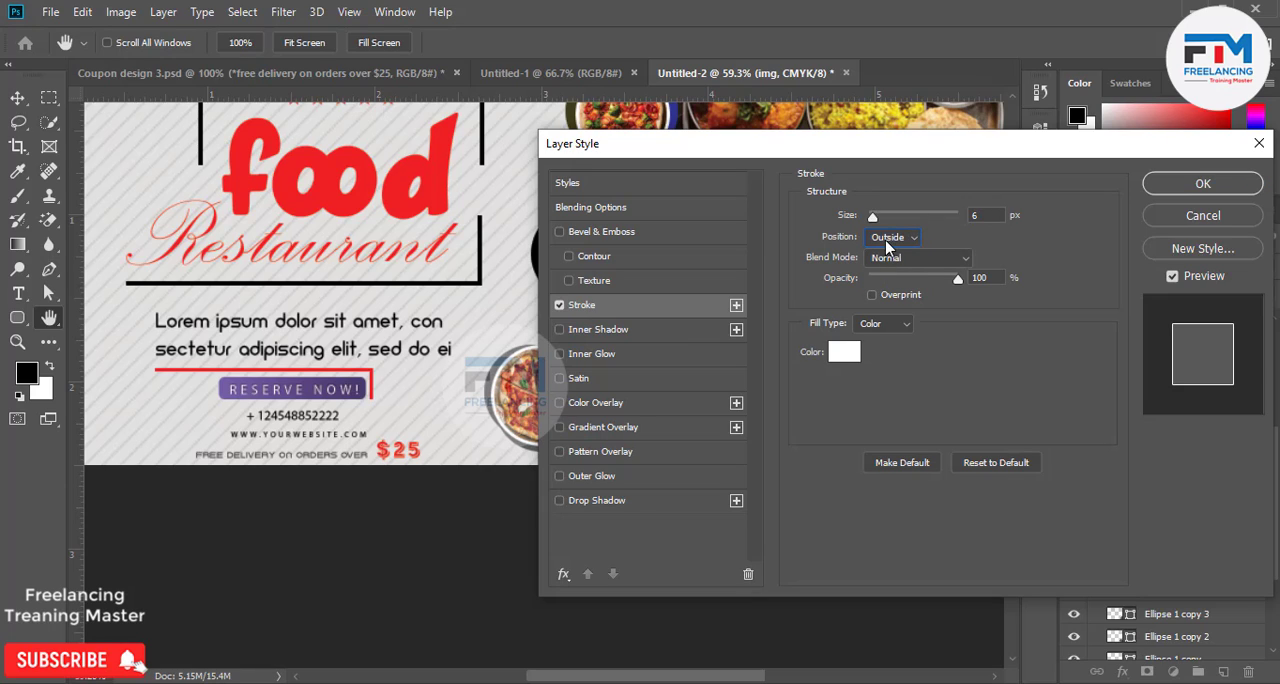
pyautogui.click(886, 242)
pyautogui.click(884, 267)
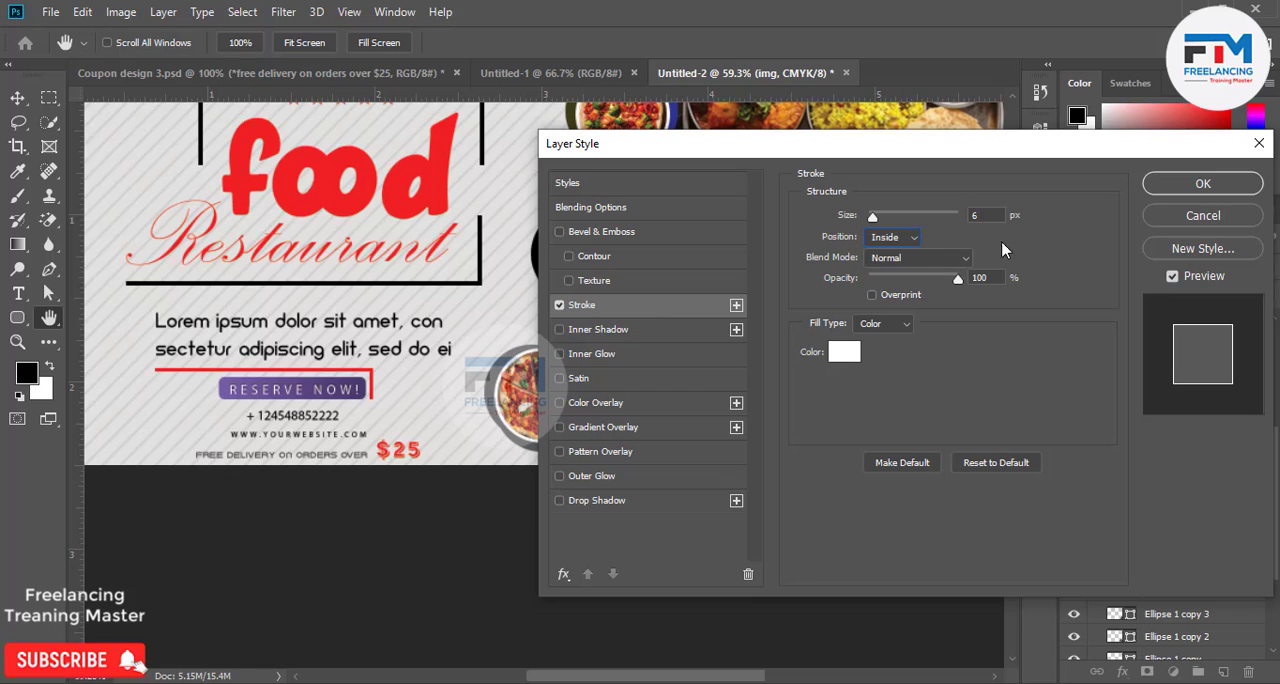
pyautogui.click(1179, 182)
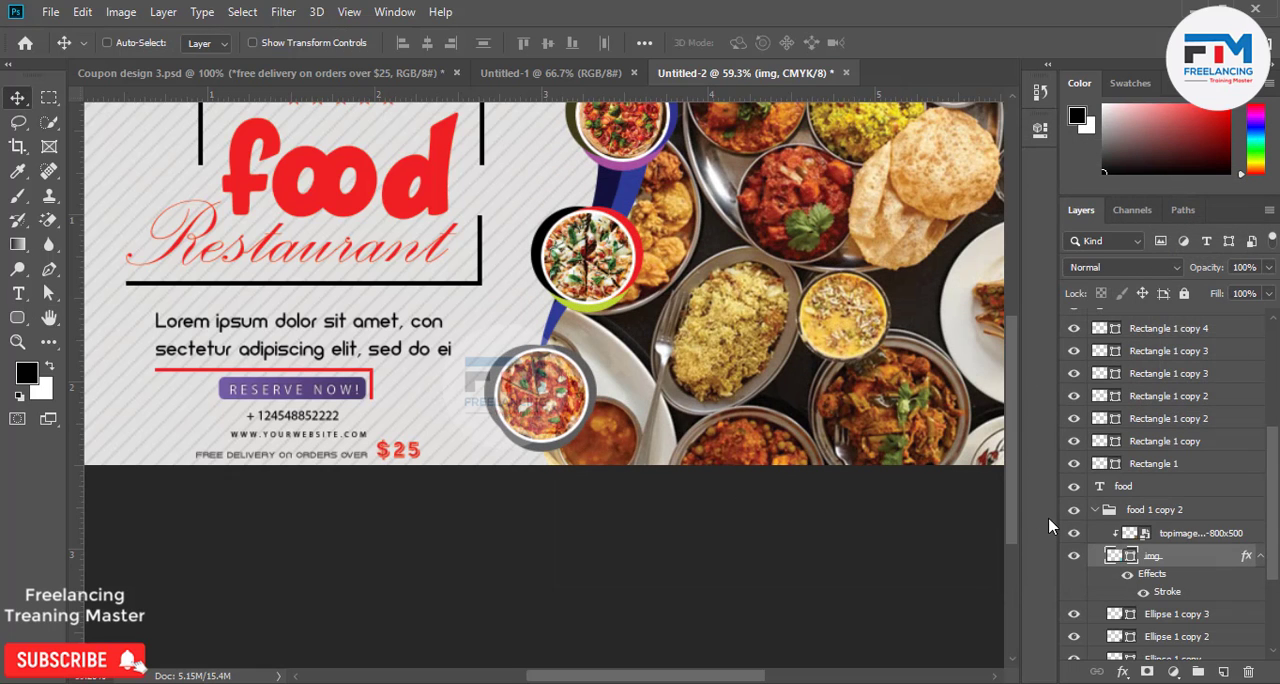
# Recolor the Ellipse 1 copy 3 ring in the food 1 copy 2 group green.
pyautogui.scroll(-2, 1136, 578)
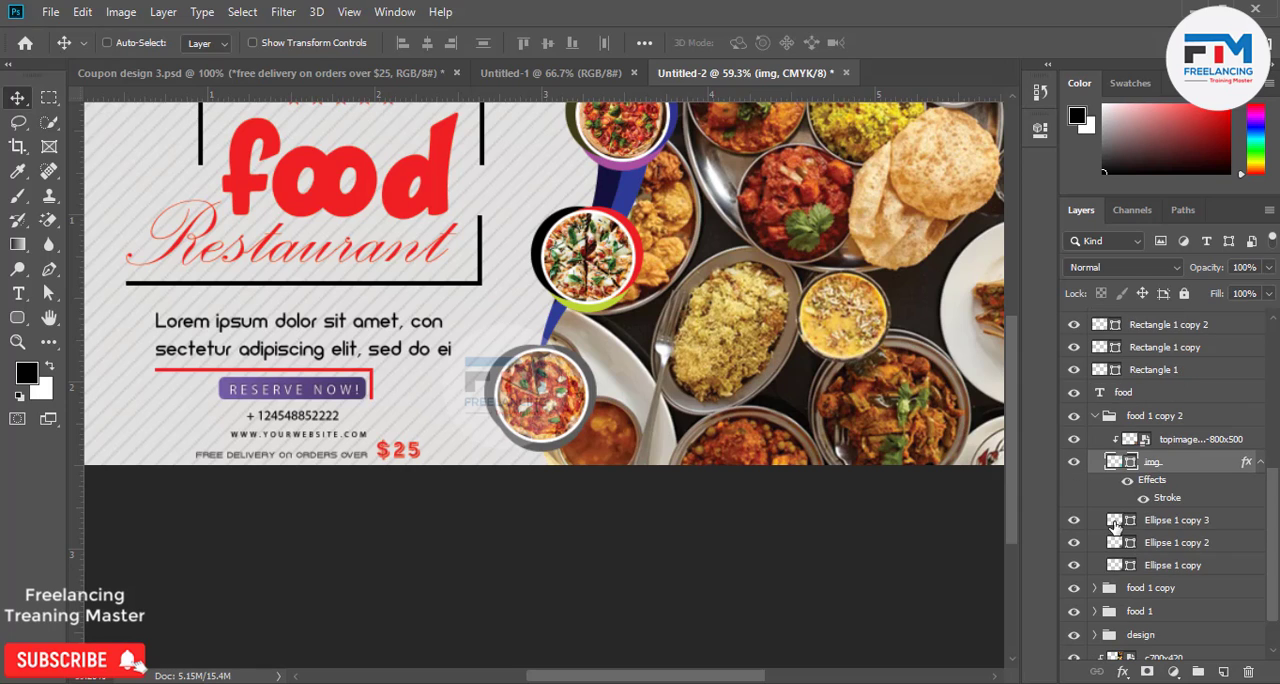
pyautogui.doubleClick(1114, 520)
pyautogui.moveTo(864, 310)
pyautogui.mouseDown()
pyautogui.moveTo(1035, 177)
pyautogui.moveTo(1013, 272)
pyautogui.moveTo(1049, 145)
pyautogui.mouseUp()
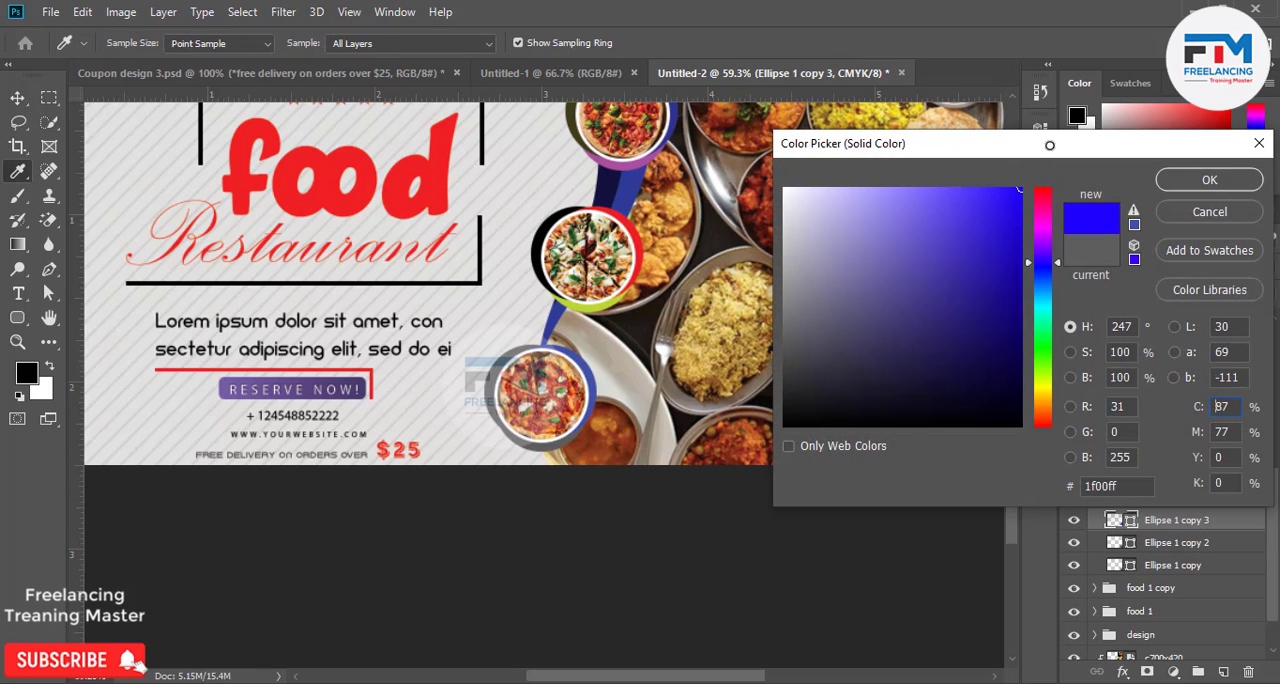
pyautogui.moveTo(1037, 306)
pyautogui.mouseDown()
pyautogui.moveTo(1020, 300)
pyautogui.moveTo(1024, 320)
pyautogui.moveTo(1030, 273)
pyautogui.mouseUp()
pyautogui.click(1018, 287)
pyautogui.moveTo(1030, 325); pyautogui.dragTo(1040, 352)
pyautogui.click(1182, 180)
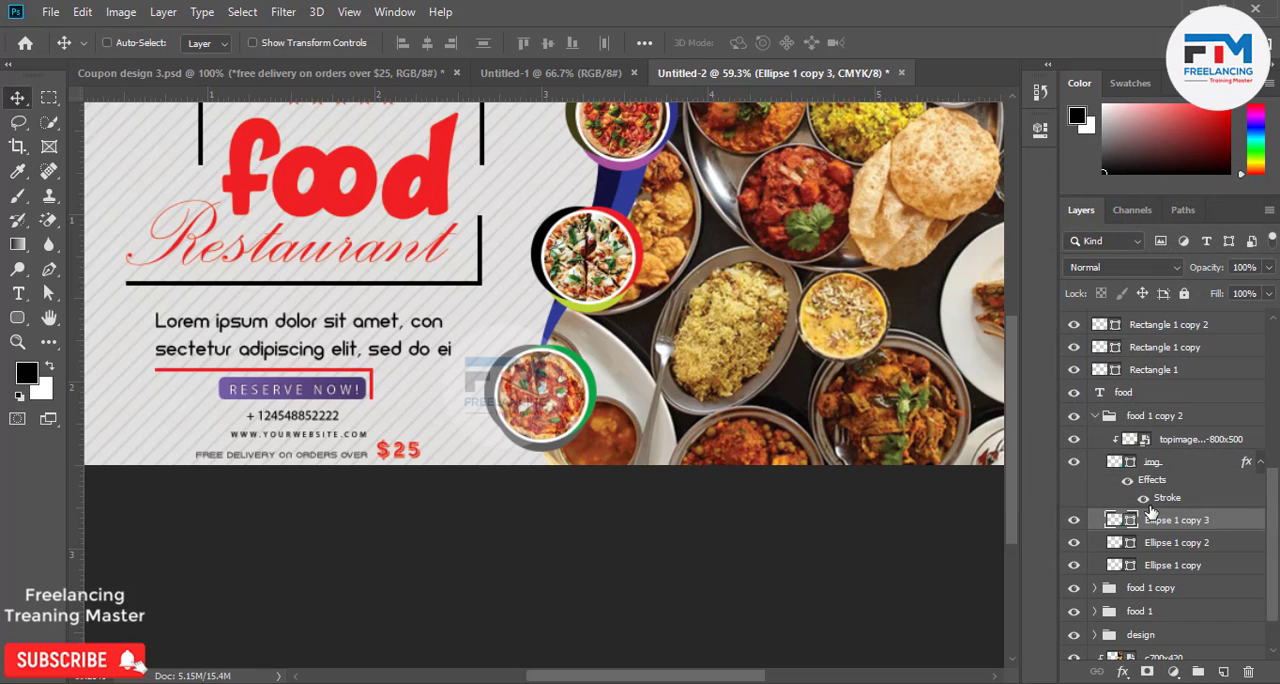
# Recolor the lowest badge's Ellipse 1 copy 2 ring blue and its Ellipse 1 copy ring dark grey.
pyautogui.doubleClick(1118, 542)
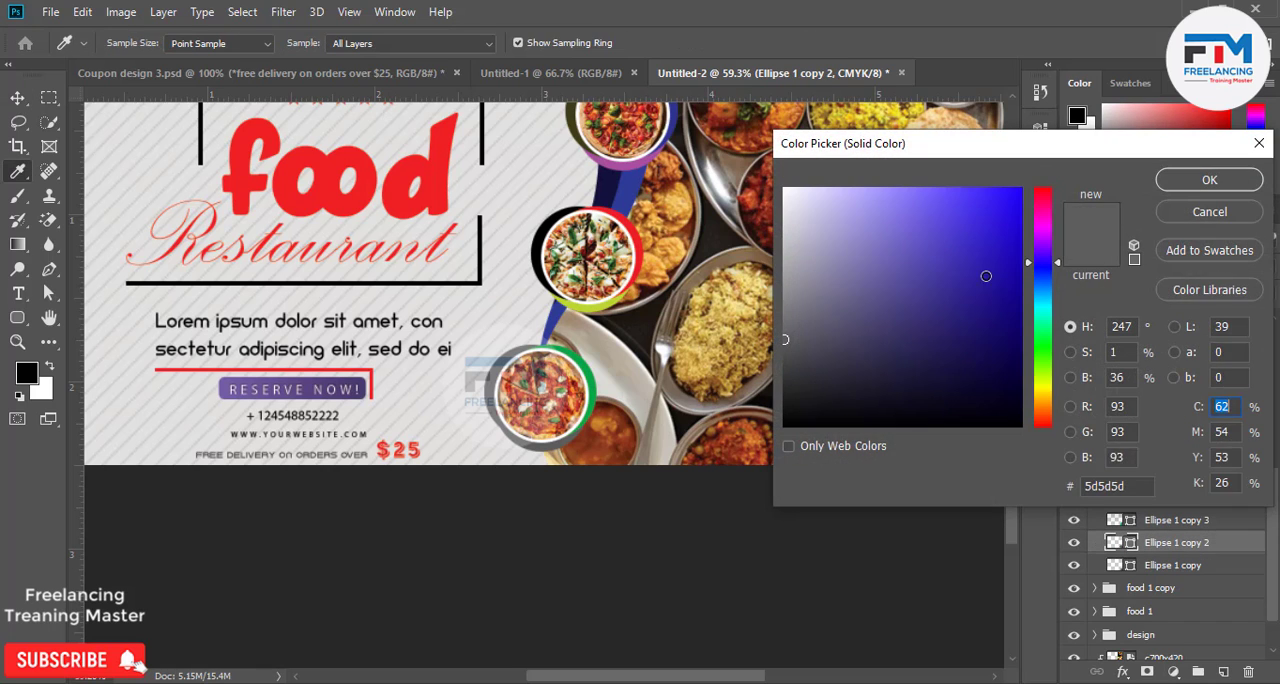
pyautogui.click(1206, 185)
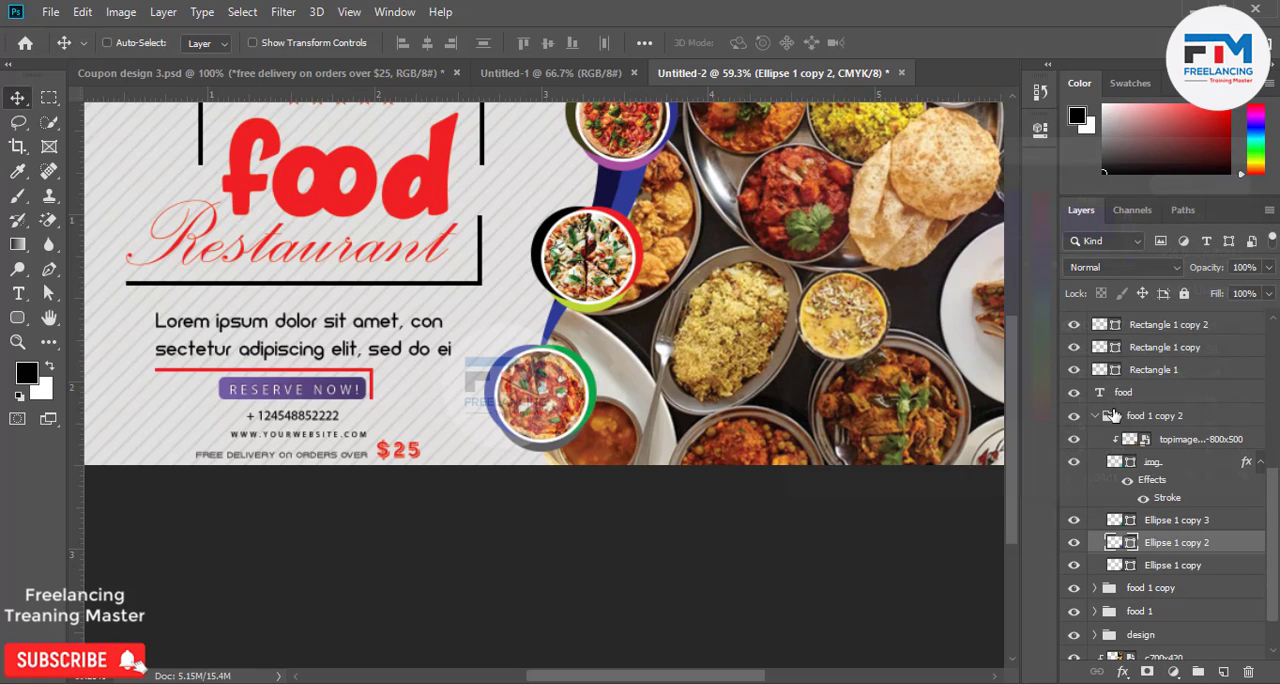
pyautogui.doubleClick(1114, 564)
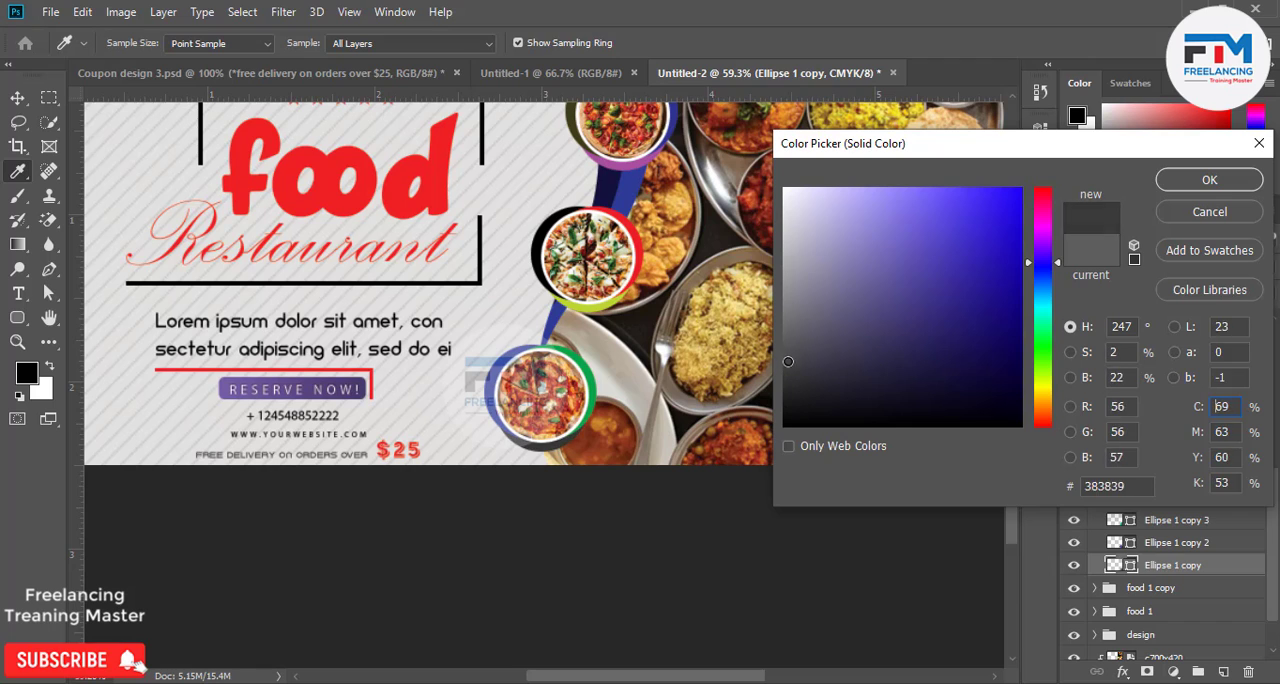
pyautogui.moveTo(788, 361); pyautogui.dragTo(786, 373)
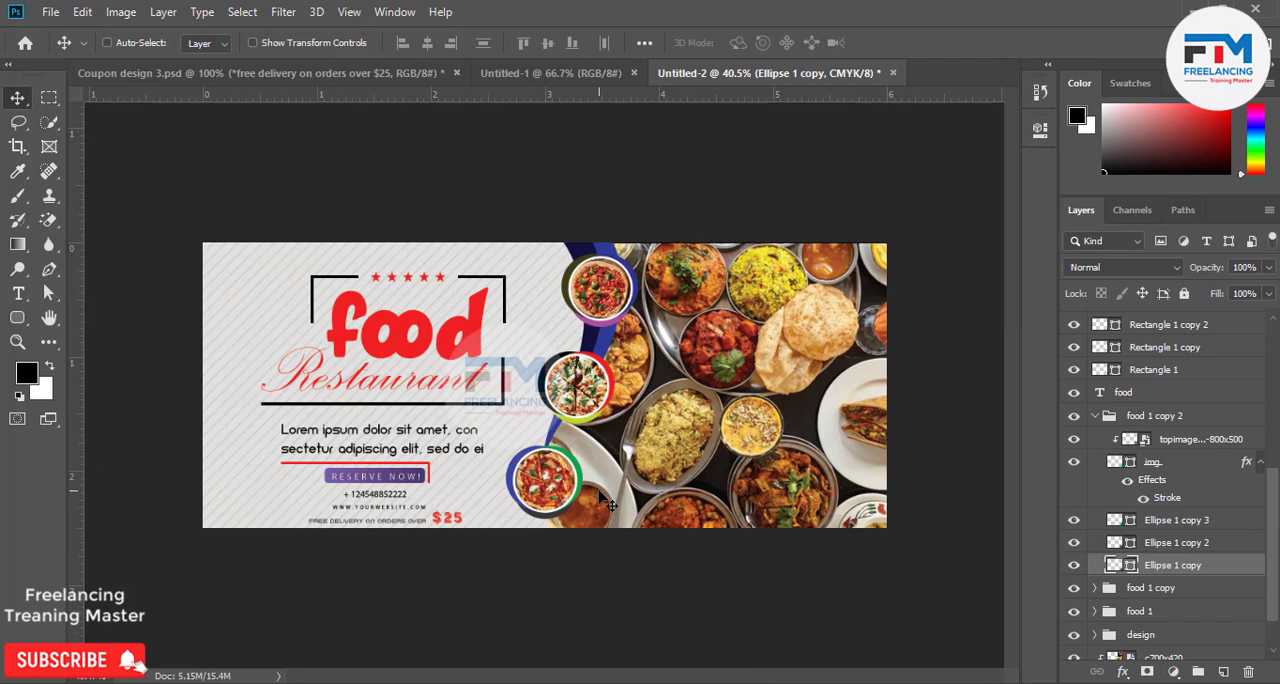
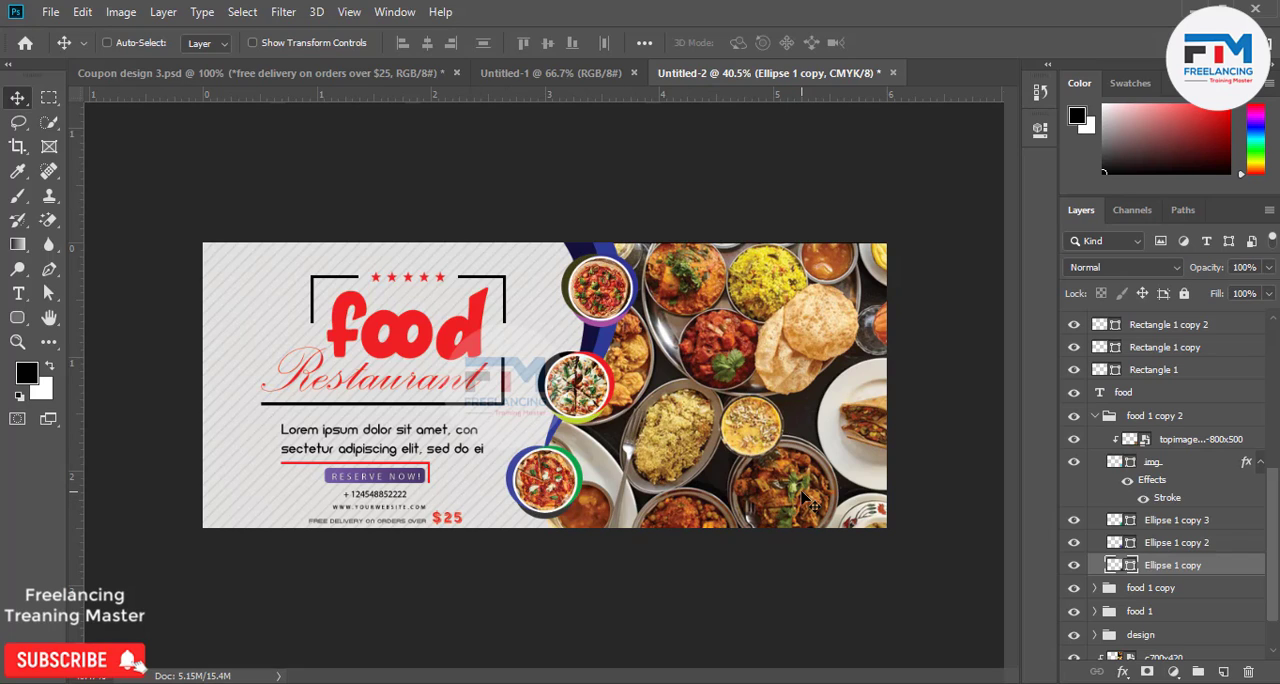
# Draw a rectangle about 467 x 786 px over the food photo's right end and fill it with light grey #e5e5e5.
pyautogui.click(17, 318)
pyautogui.rightClick(17, 318)
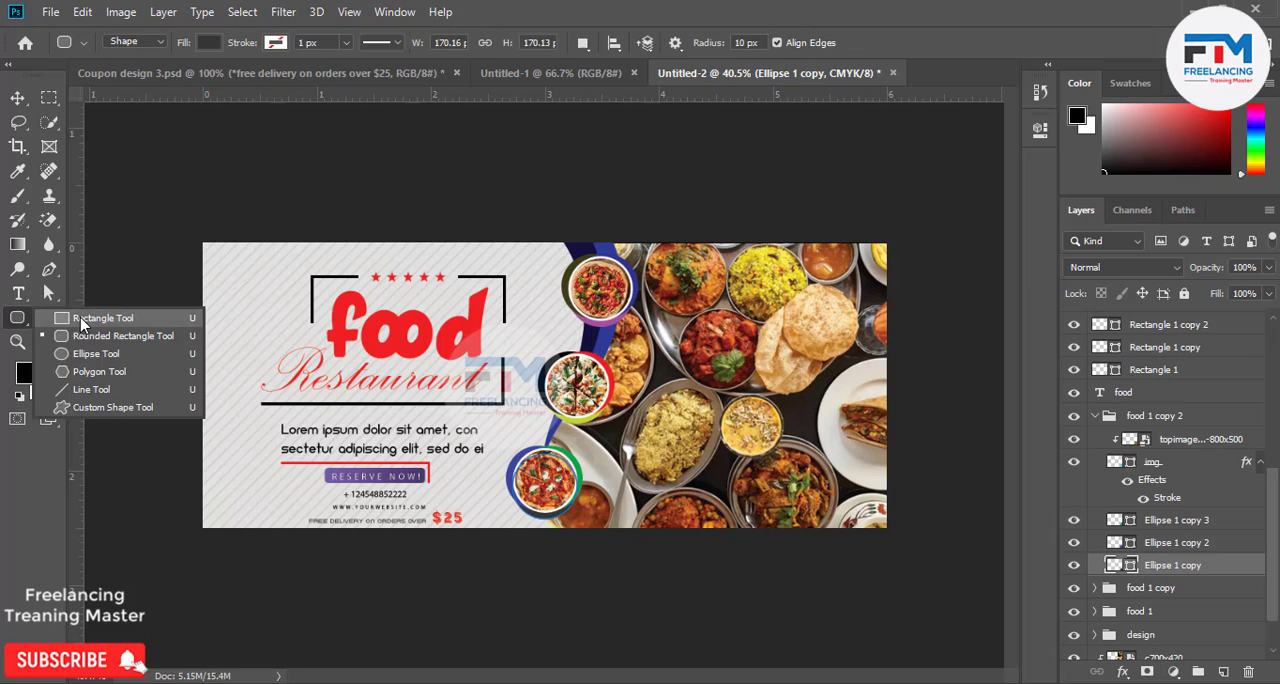
pyautogui.click(100, 319)
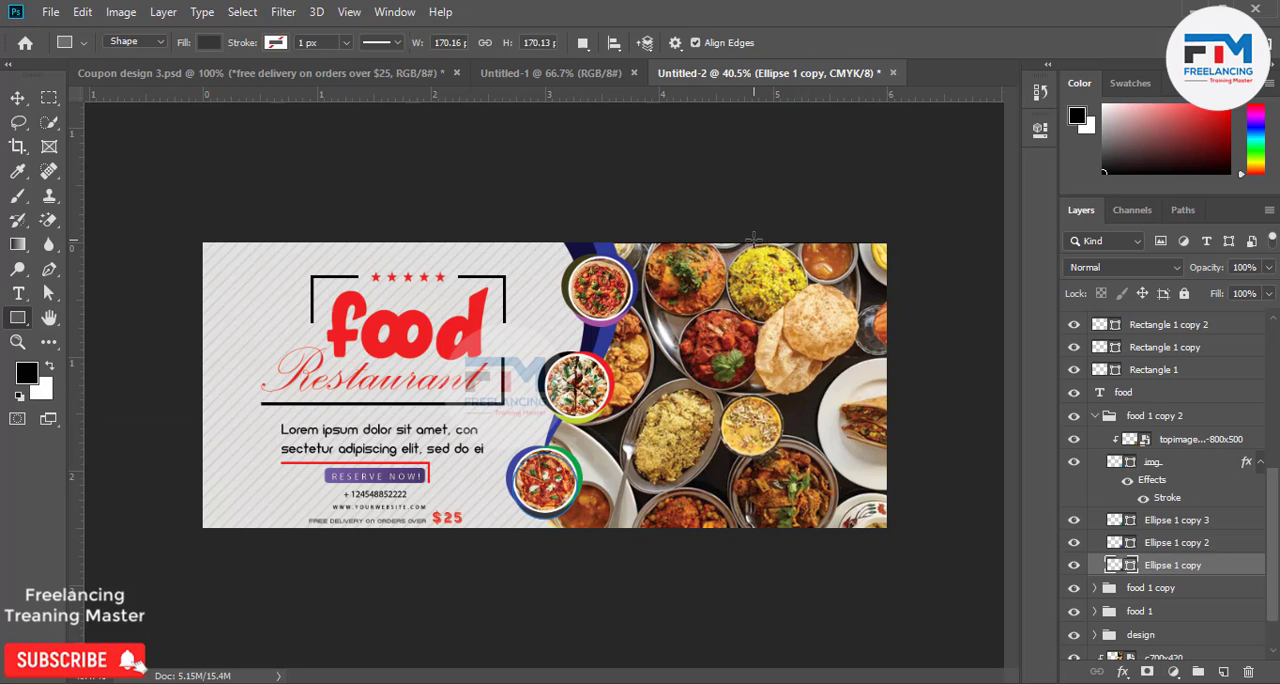
pyautogui.moveTo(753, 239); pyautogui.dragTo(910, 538)
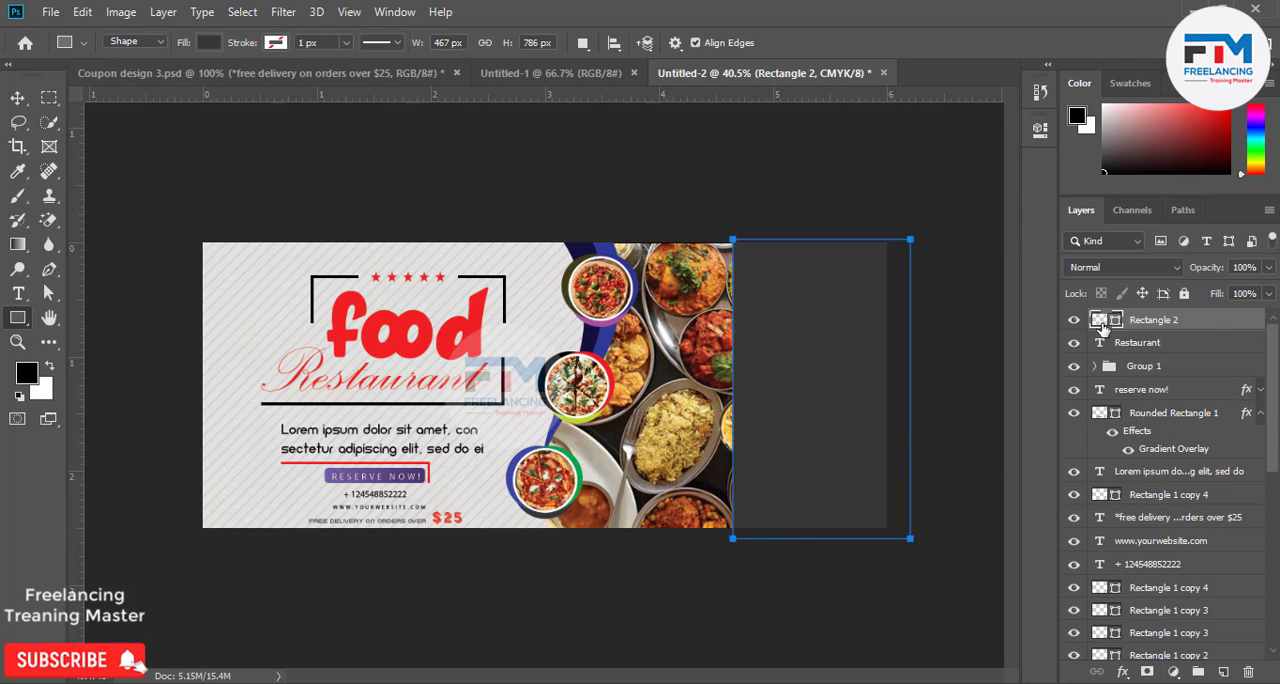
pyautogui.doubleClick(1105, 320)
pyautogui.moveTo(798, 252)
pyautogui.mouseDown()
pyautogui.moveTo(774, 166)
pyautogui.moveTo(742, 274)
pyautogui.moveTo(732, 212)
pyautogui.mouseUp()
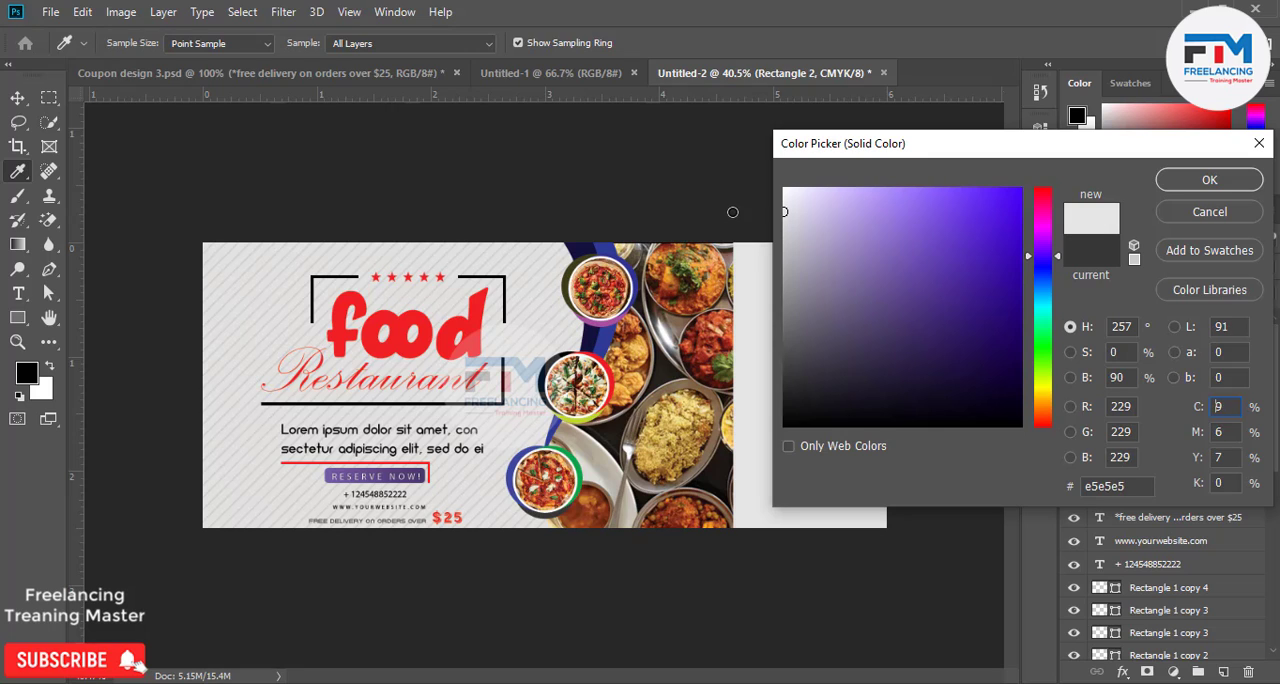
pyautogui.click(1207, 180)
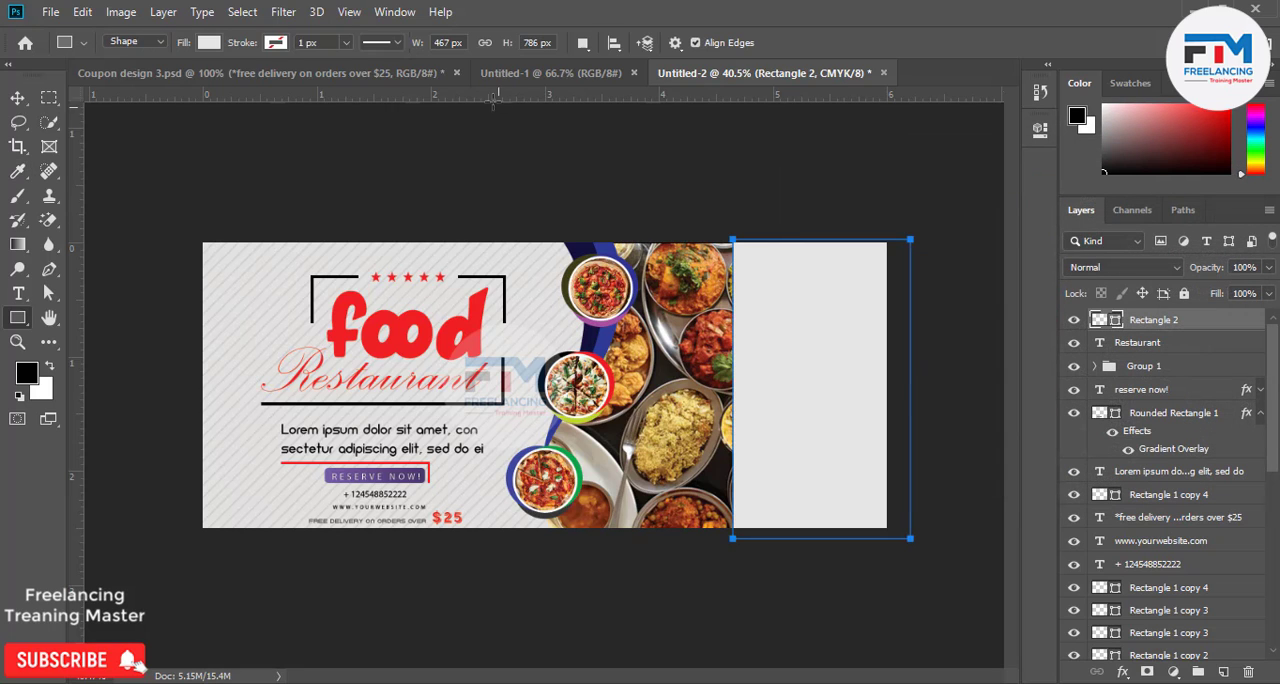
# Lower the grey rectangle's opacity to 62% and shrink it to a strip about 110 px high in the coupon's lower-right corner.
pyautogui.click(1266, 268)
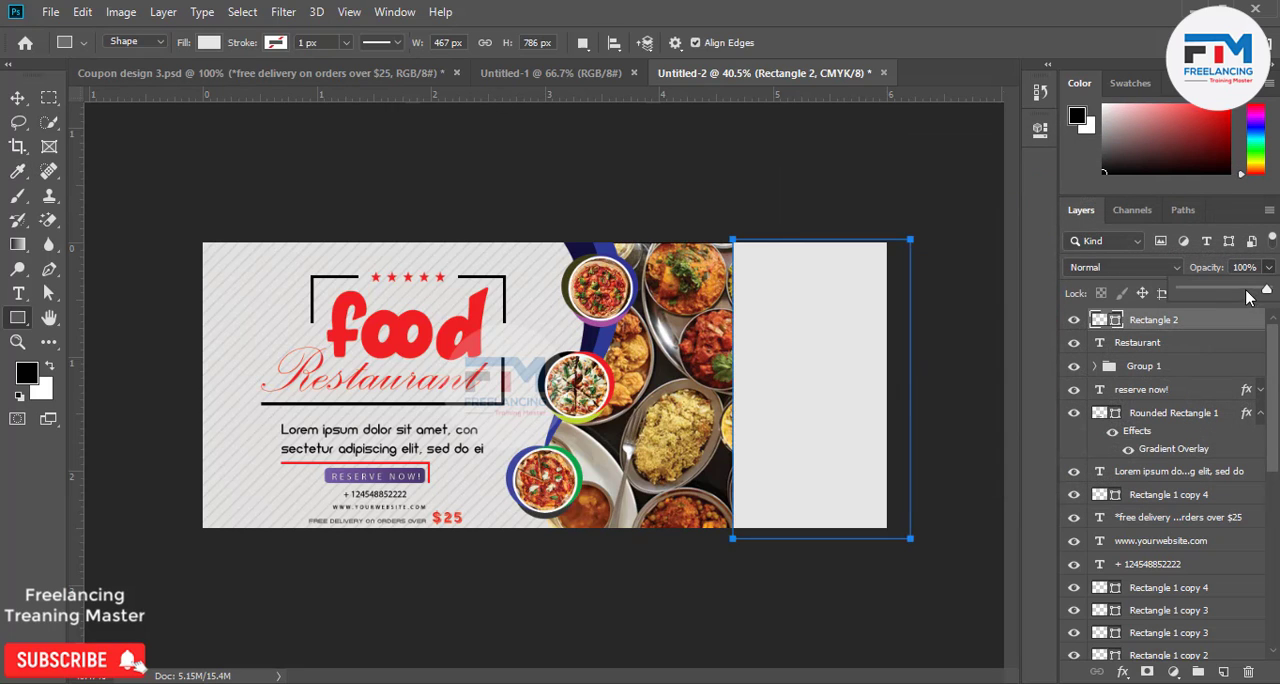
pyautogui.moveTo(1228, 290); pyautogui.dragTo(1216, 292)
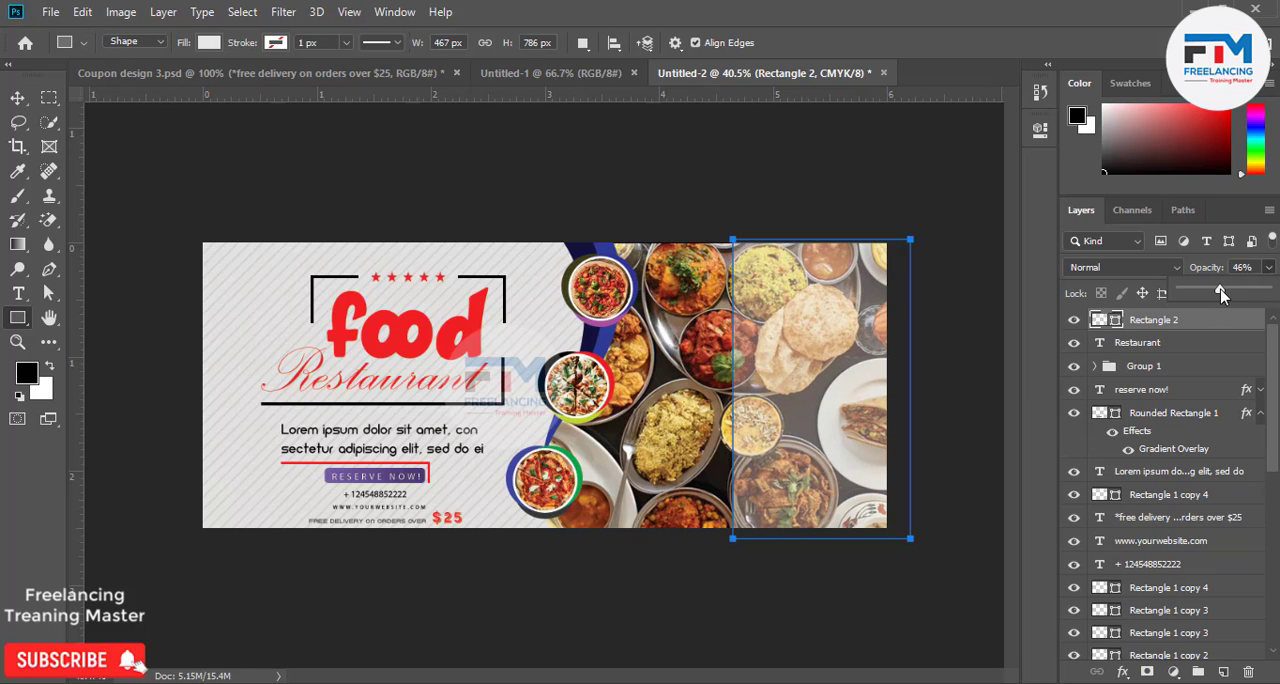
pyautogui.moveTo(1220, 291); pyautogui.dragTo(1235, 291)
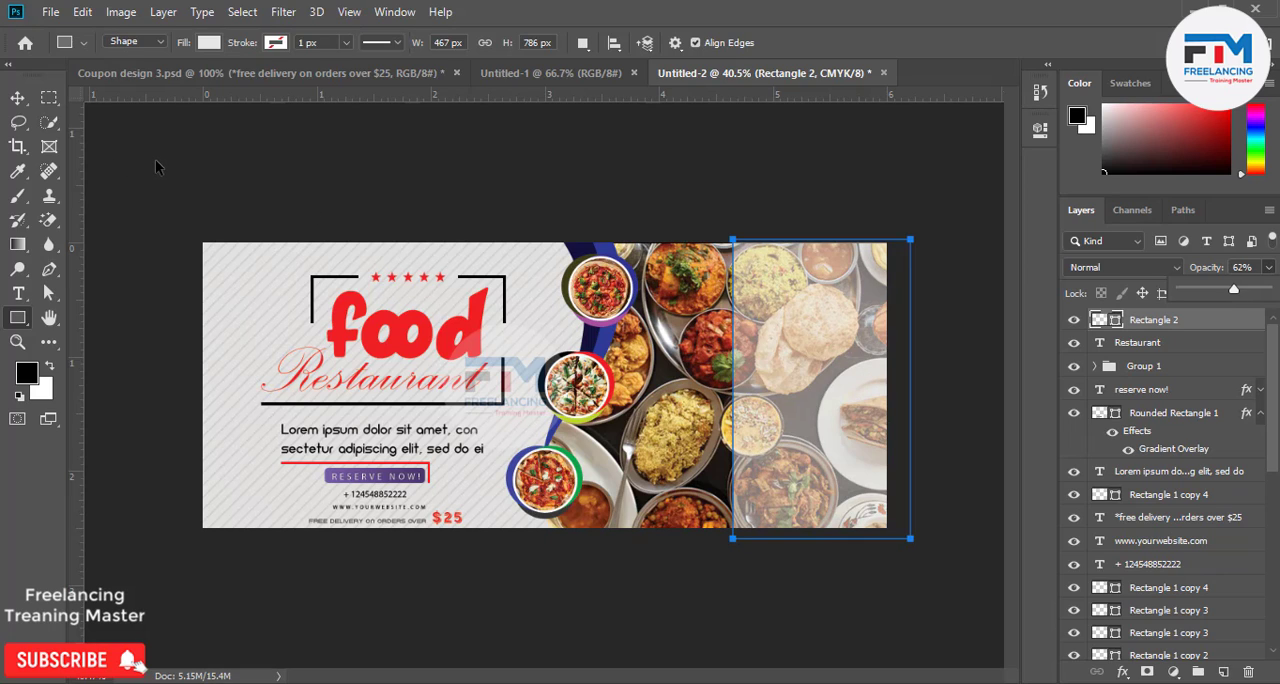
pyautogui.hotkey('ctrl', 't')
pyautogui.moveTo(822, 240); pyautogui.dragTo(808, 508)
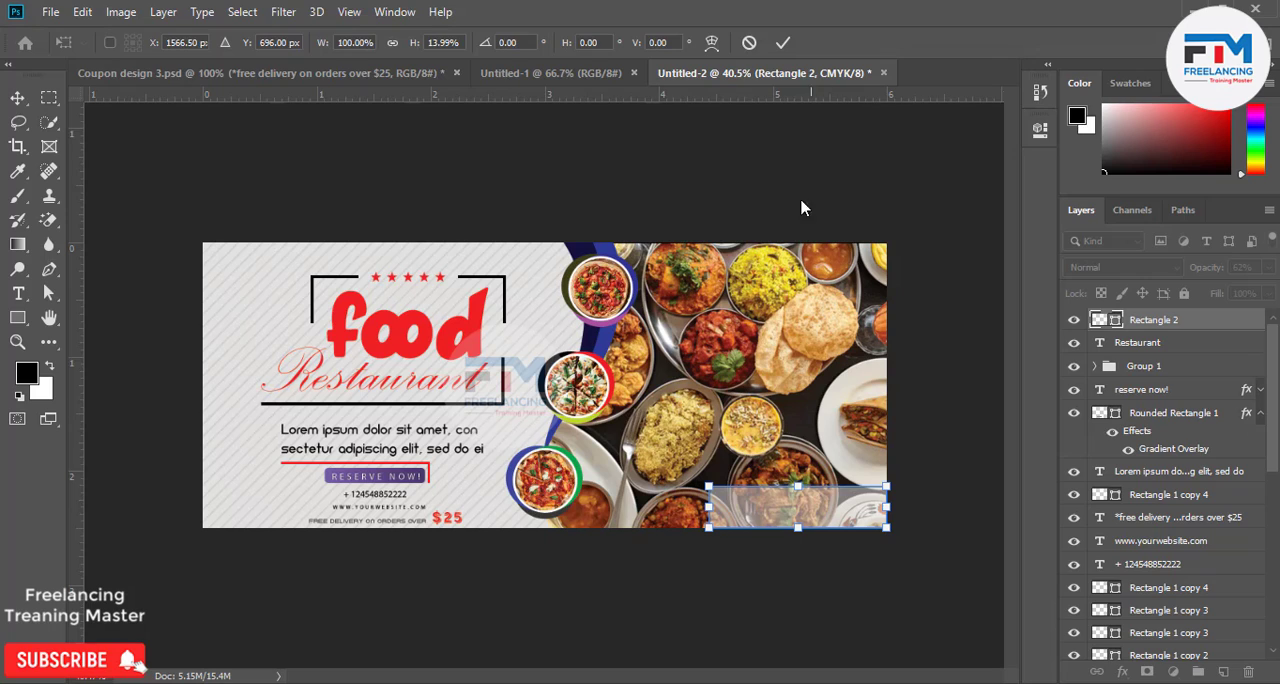
pyautogui.click(782, 42)
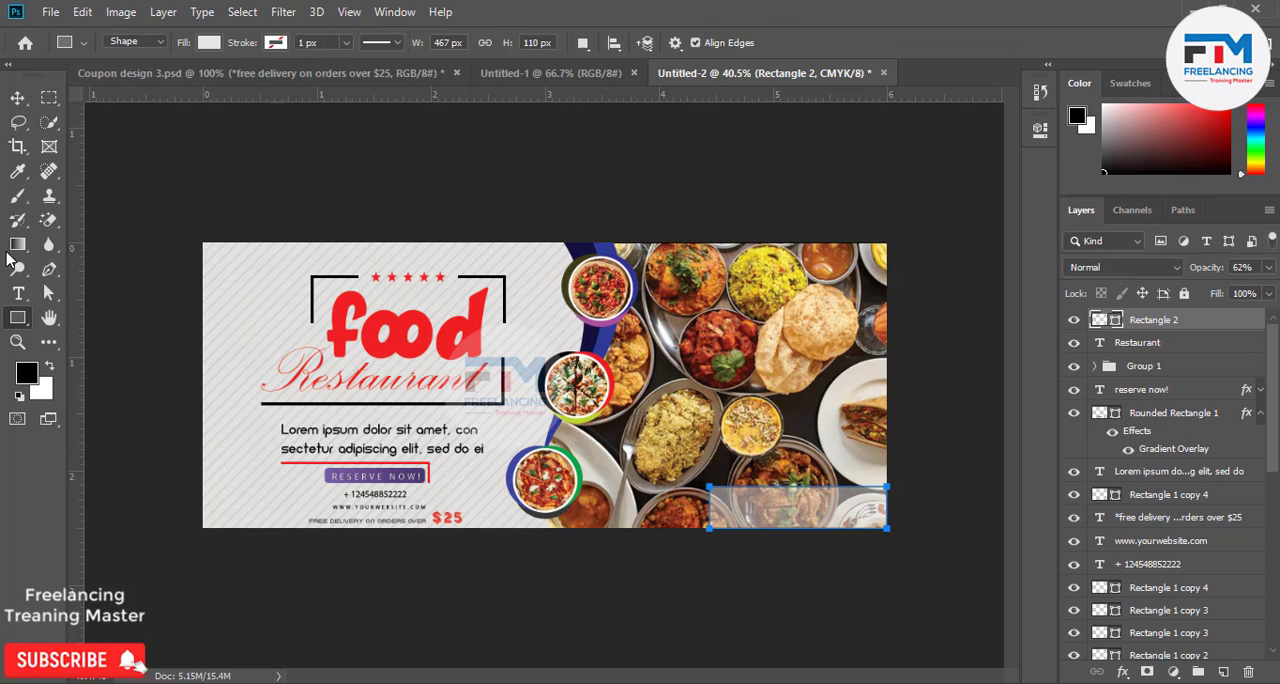
# Try to place the 002-facebook-logo image from the Graphic Design Work drive's i con folder as an embedded file.
pyautogui.click(49, 12)
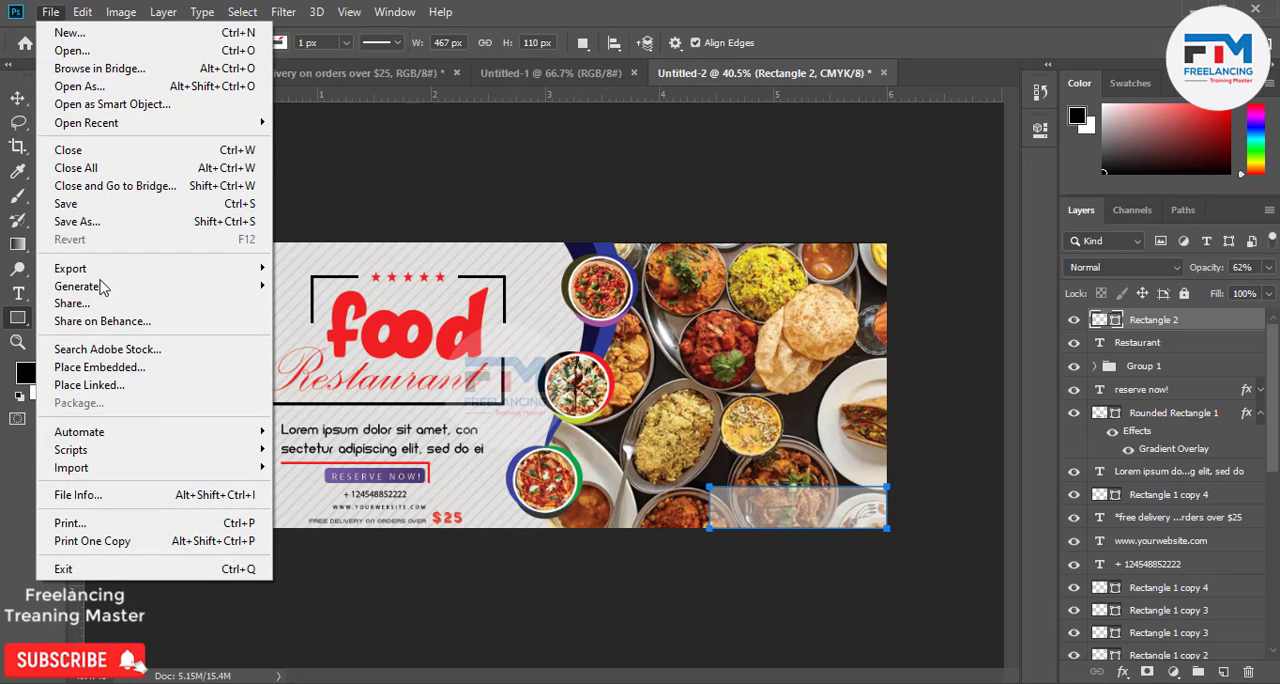
pyautogui.click(100, 367)
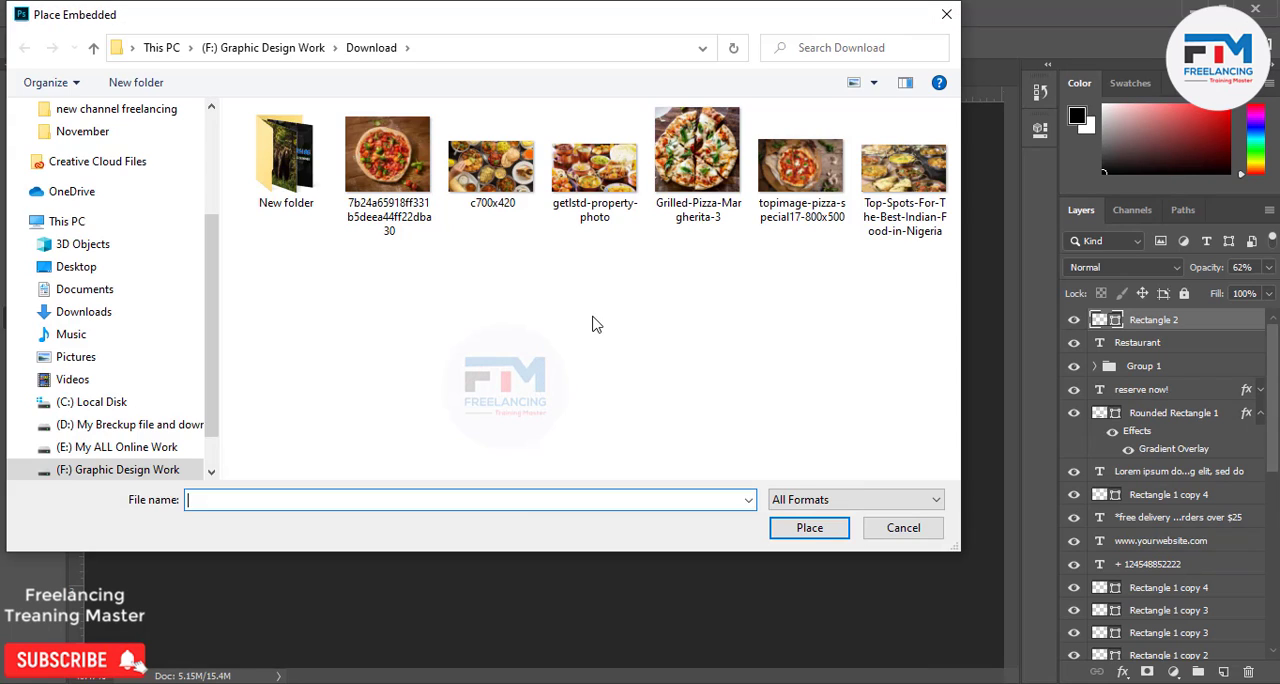
pyautogui.click(93, 48)
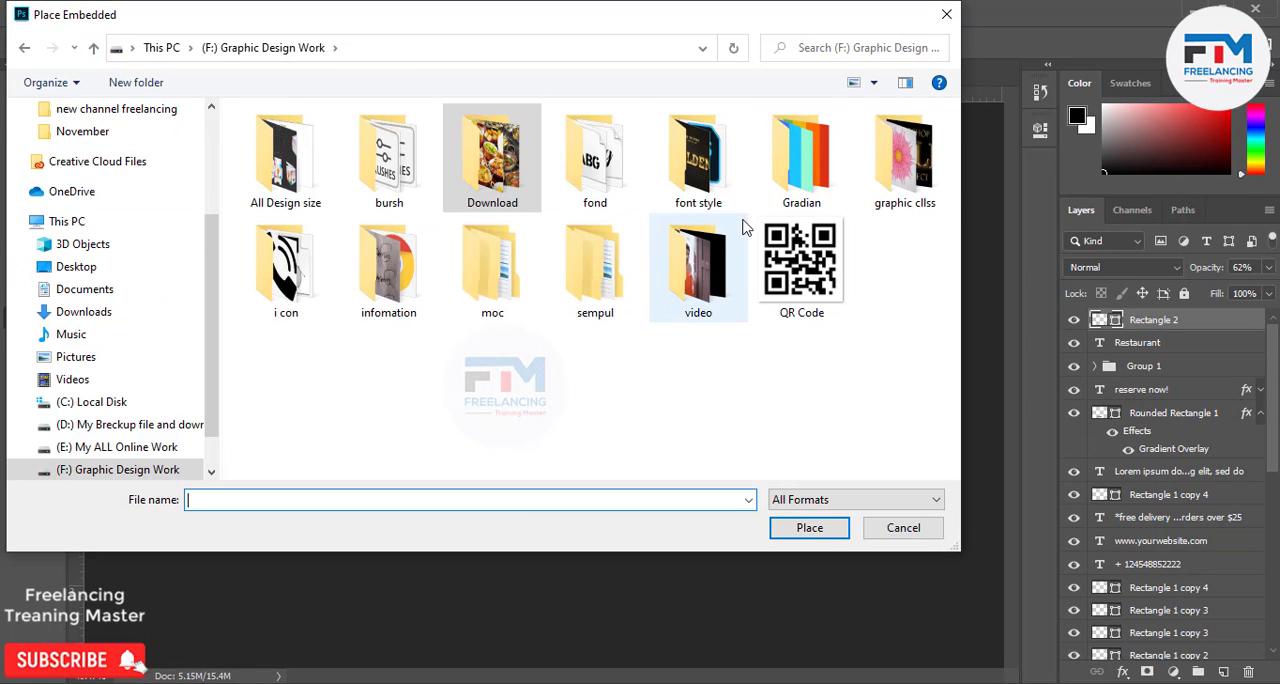
pyautogui.doubleClick(282, 290)
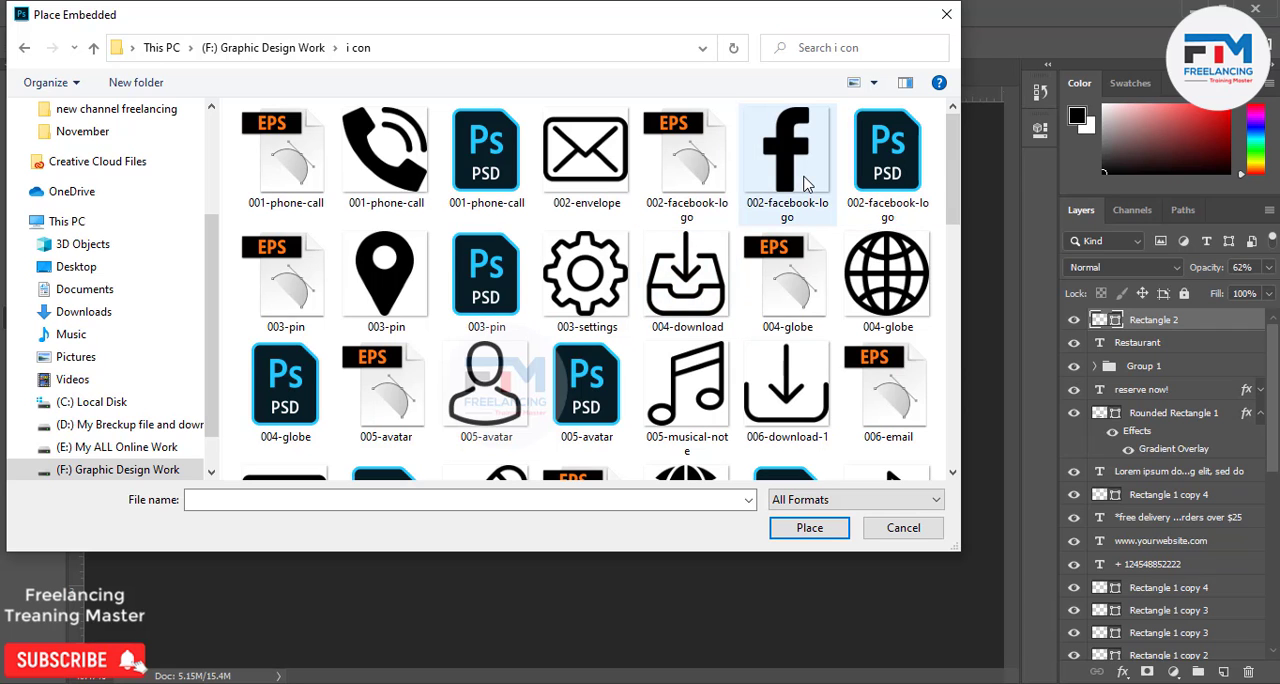
pyautogui.doubleClick(806, 183)
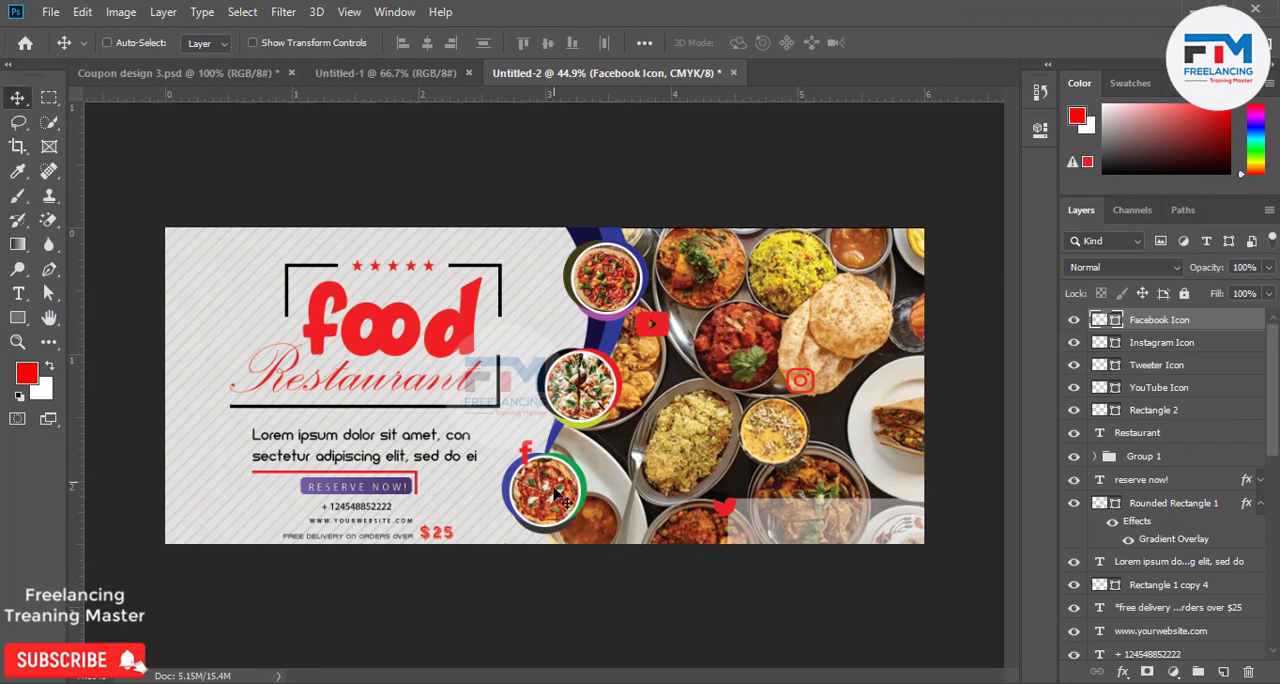
# Arrange the Facebook, Instagram, Twitter and YouTube icons in a row, in that order, on the translucent strip.
pyautogui.moveTo(540, 458); pyautogui.dragTo(758, 528)
pyautogui.click(1165, 344)
pyautogui.moveTo(845, 400); pyautogui.dragTo(819, 541)
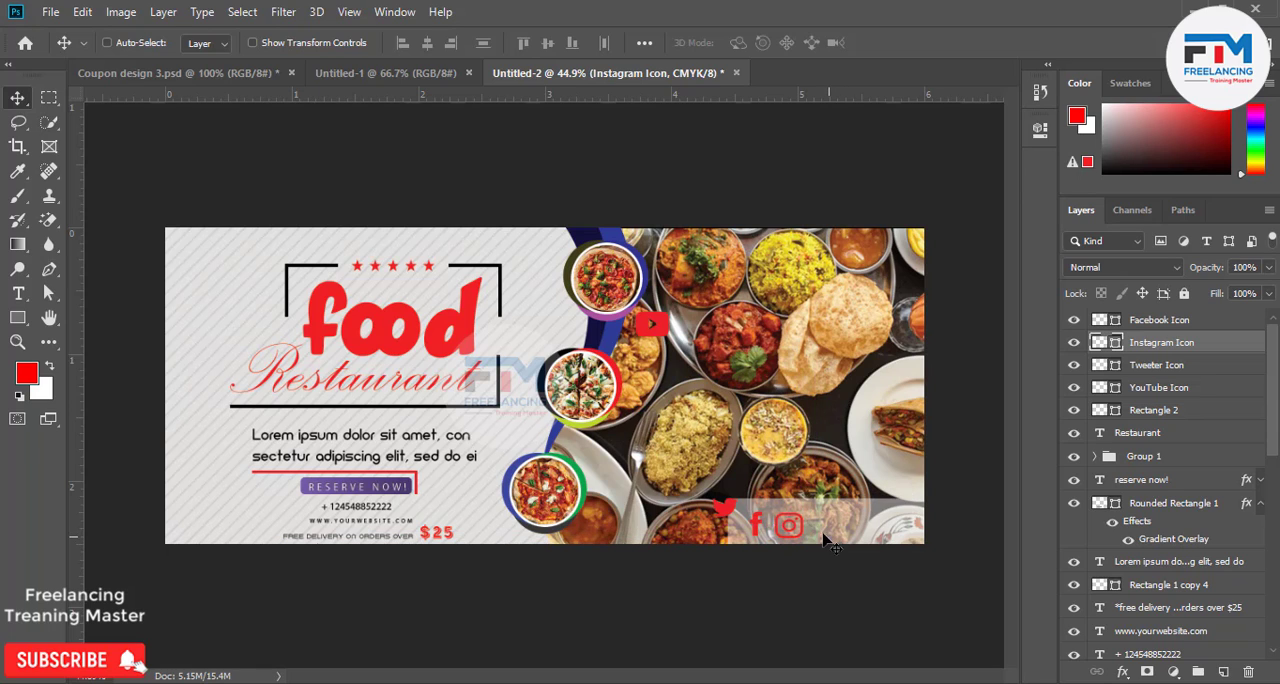
pyautogui.click(1178, 372)
pyautogui.moveTo(750, 490); pyautogui.dragTo(848, 513)
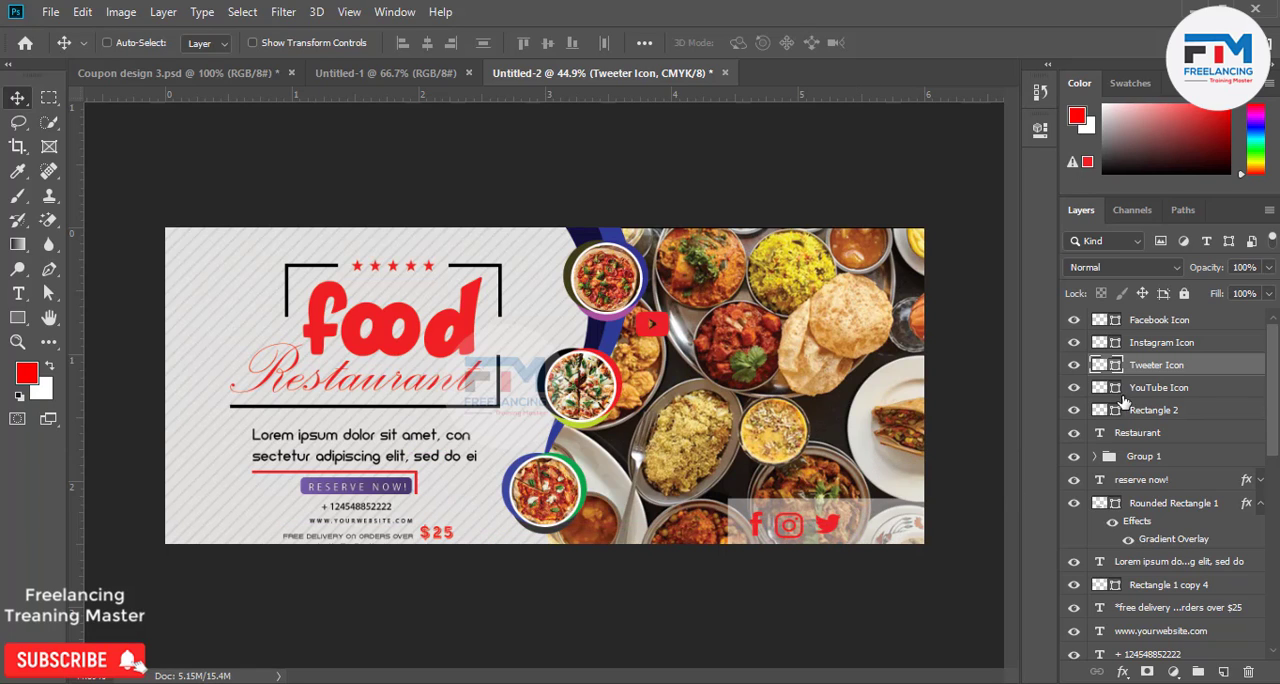
pyautogui.click(1140, 389)
pyautogui.moveTo(674, 421); pyautogui.dragTo(900, 620)
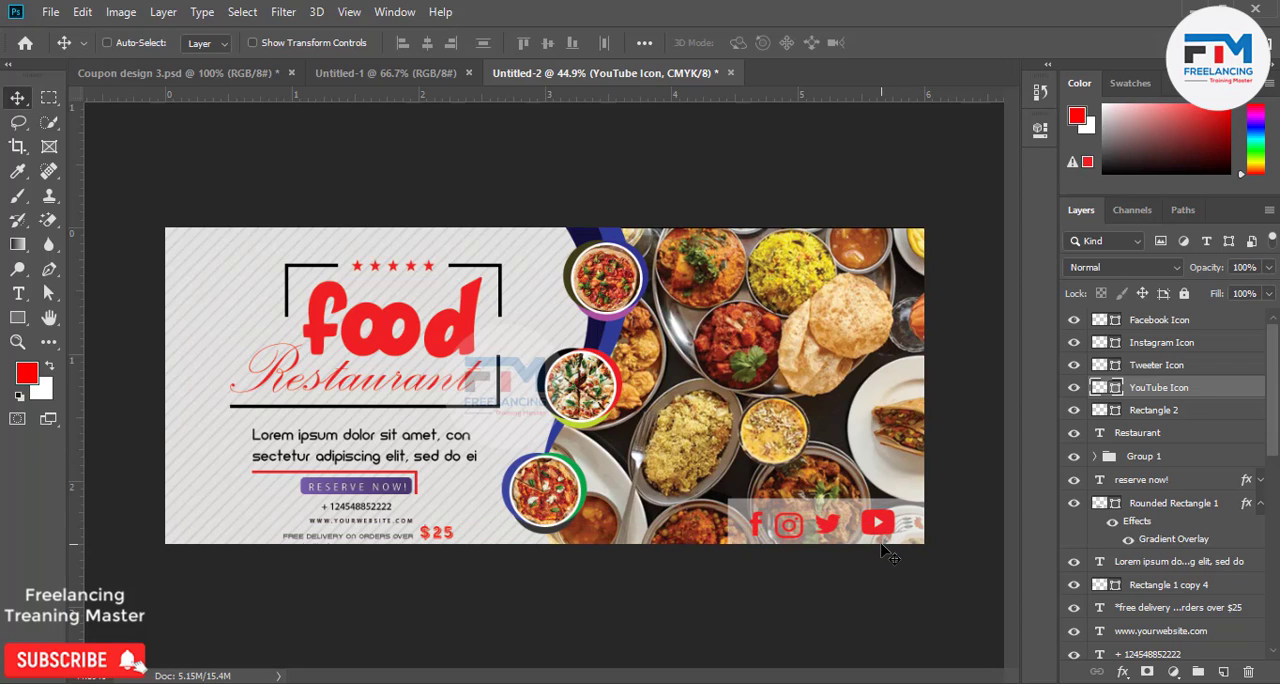
# Align the four social icons by their vertical centers and distribute their horizontal centers evenly.
pyautogui.keyDown('shift'); pyautogui.click(1158, 322); pyautogui.keyUp('shift')
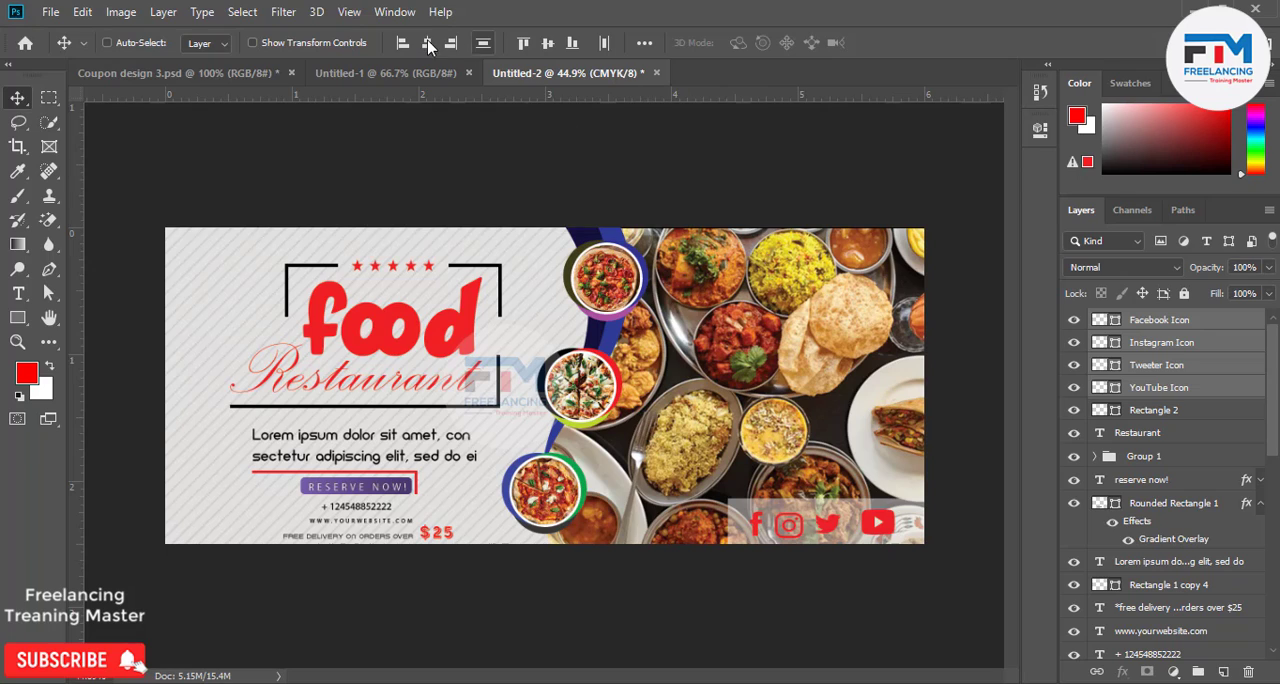
pyautogui.click(548, 43)
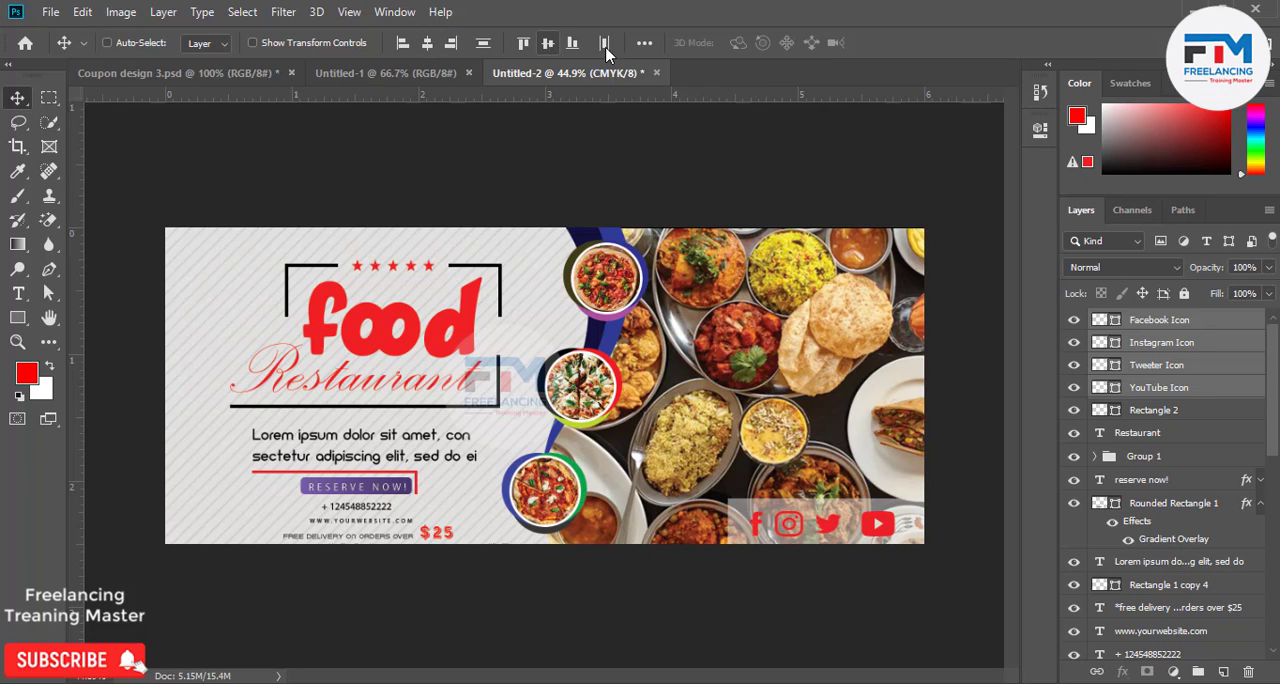
pyautogui.click(644, 43)
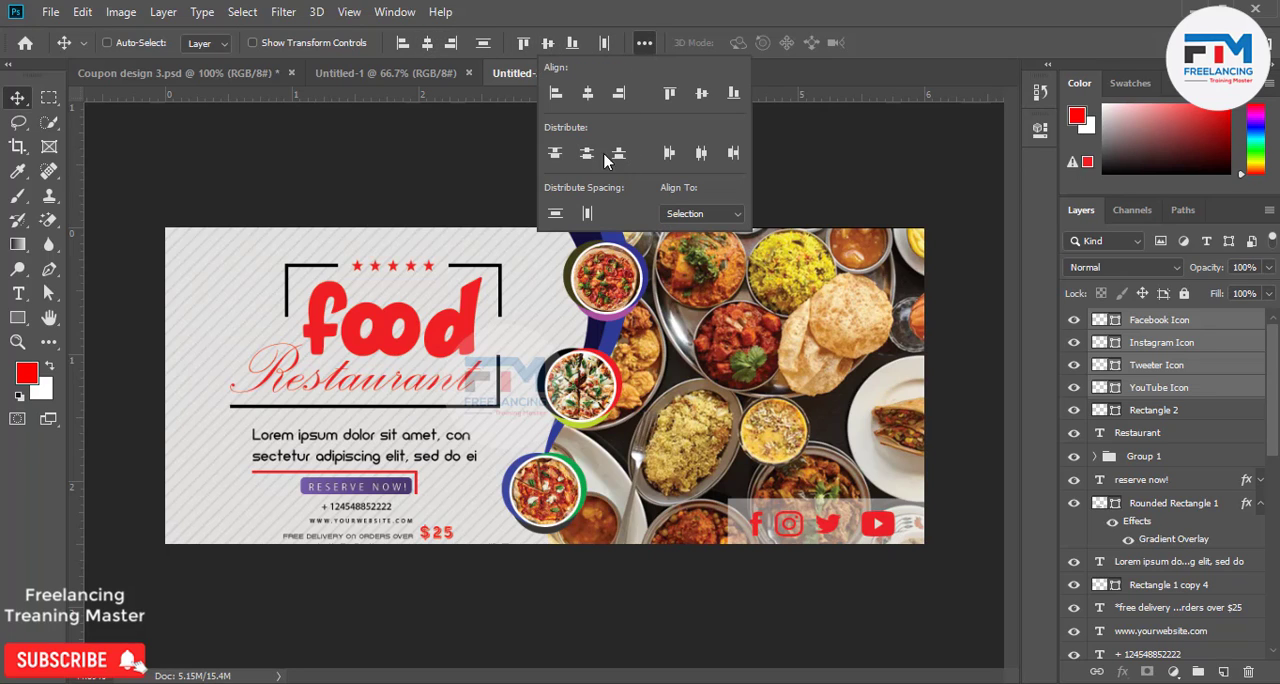
pyautogui.click(702, 160)
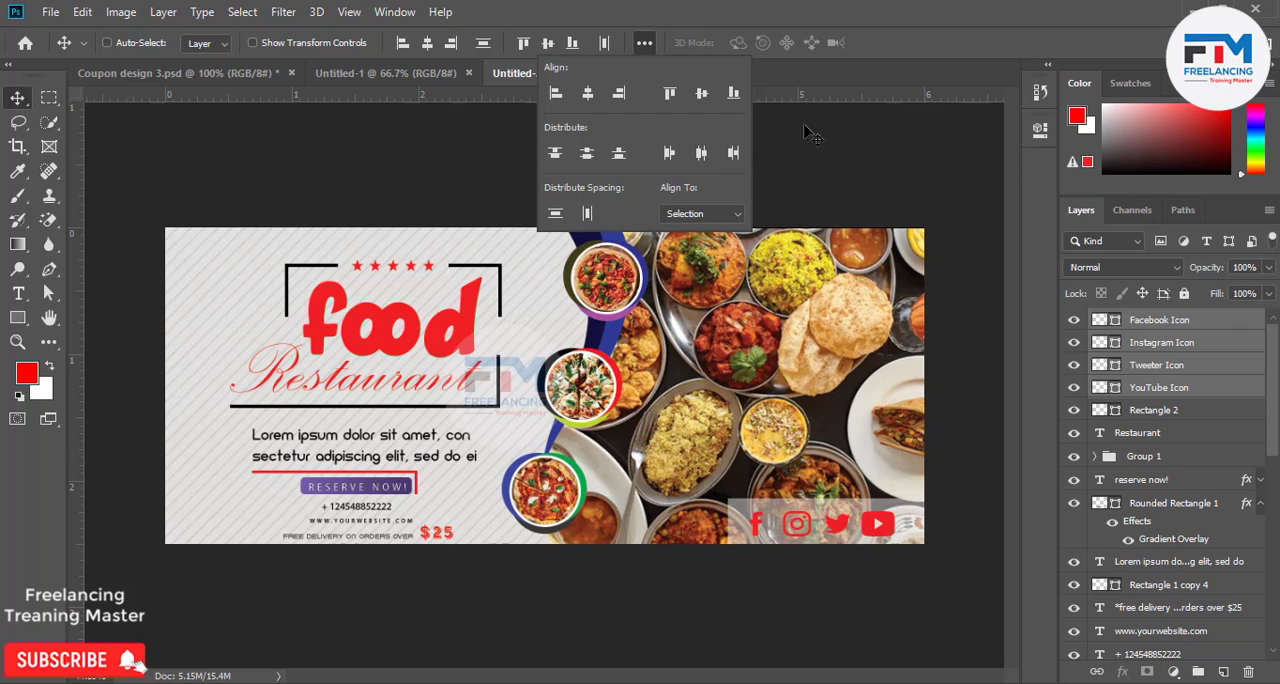
pyautogui.click(862, 3)
pyautogui.scroll(-5, 716, 582)
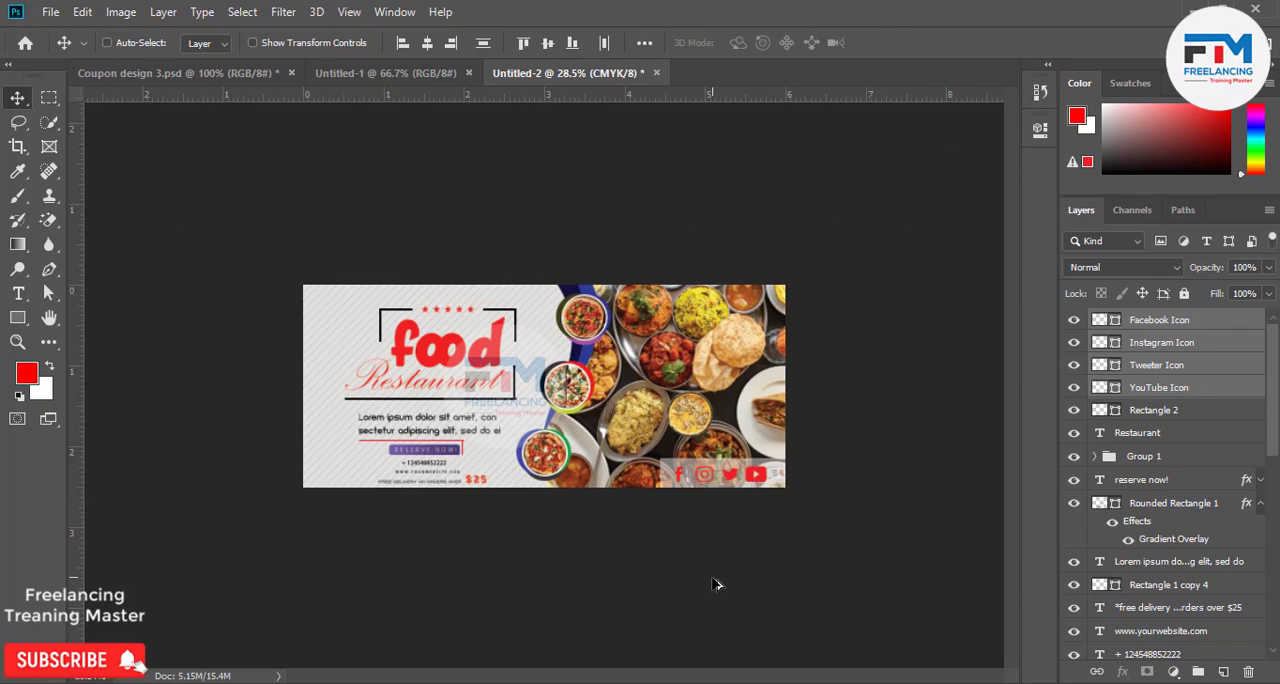
pyautogui.scroll(4, 505, 504)
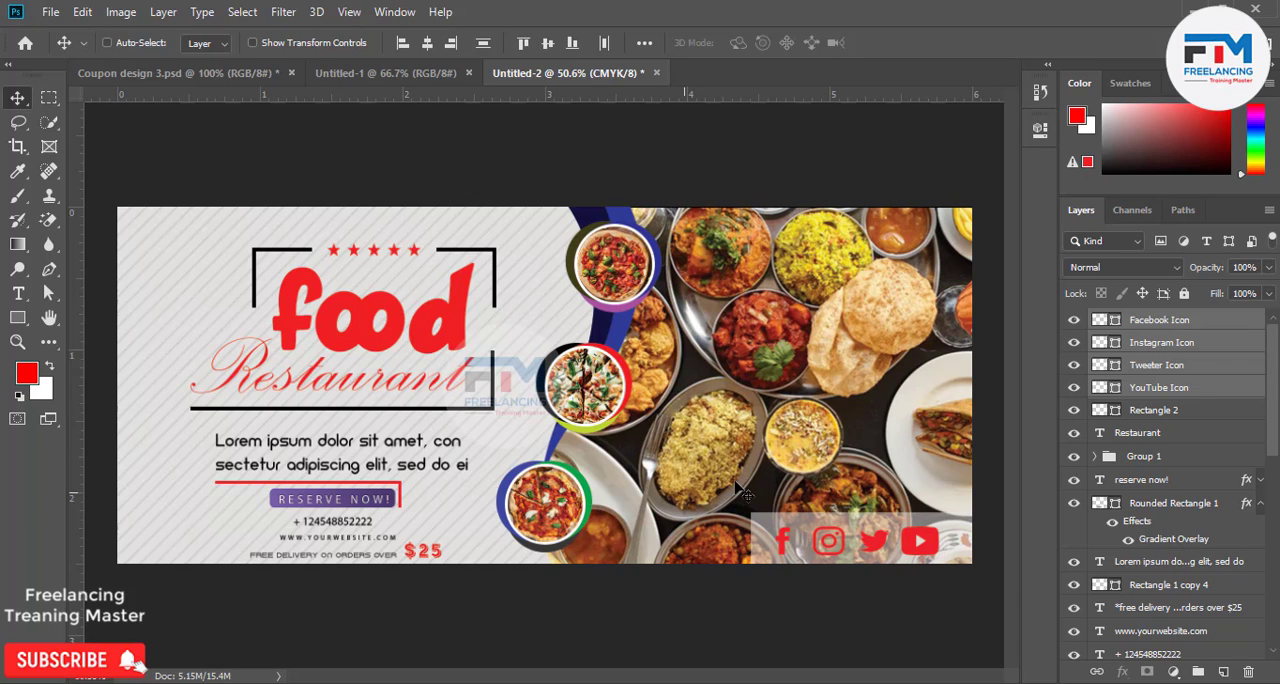
# Group the four social icon layers with the Rectangle 2 strip and name the group "icon".
pyautogui.keyDown('shift'); pyautogui.click(1142, 410); pyautogui.keyUp('shift')
pyautogui.hotkey('ctrl', 'g')
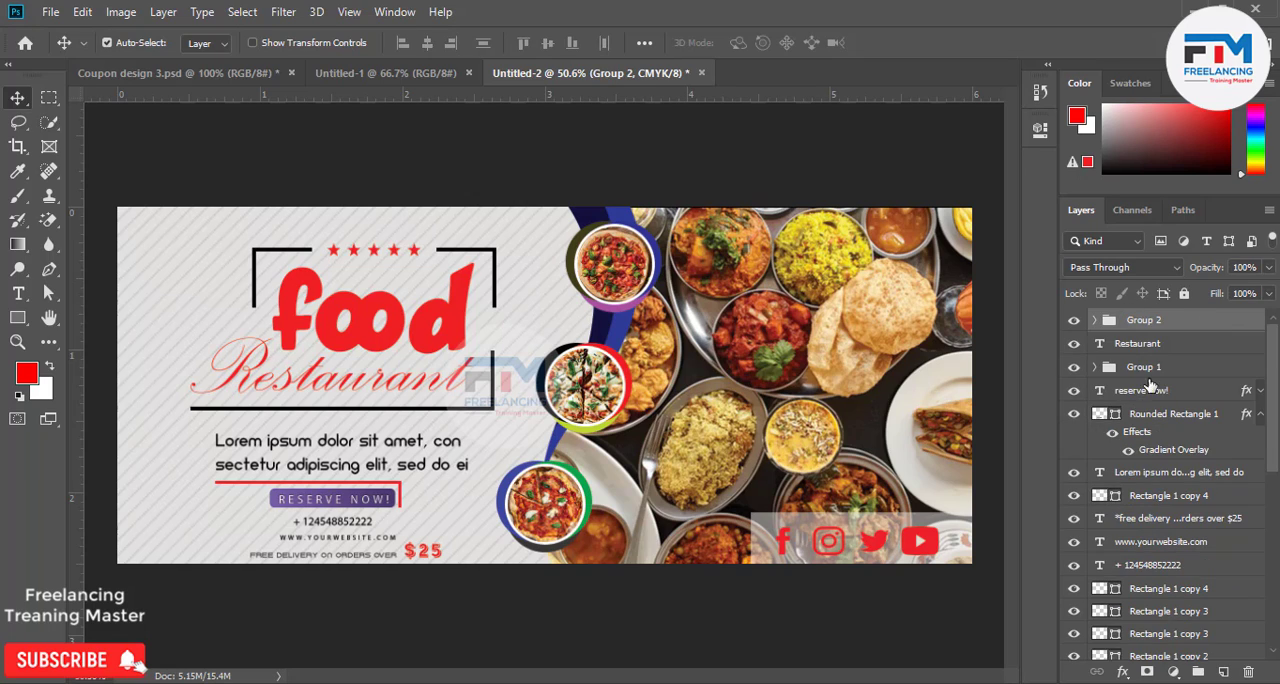
pyautogui.doubleClick(1144, 321)
pyautogui.write('icon')
pyautogui.press('Return')
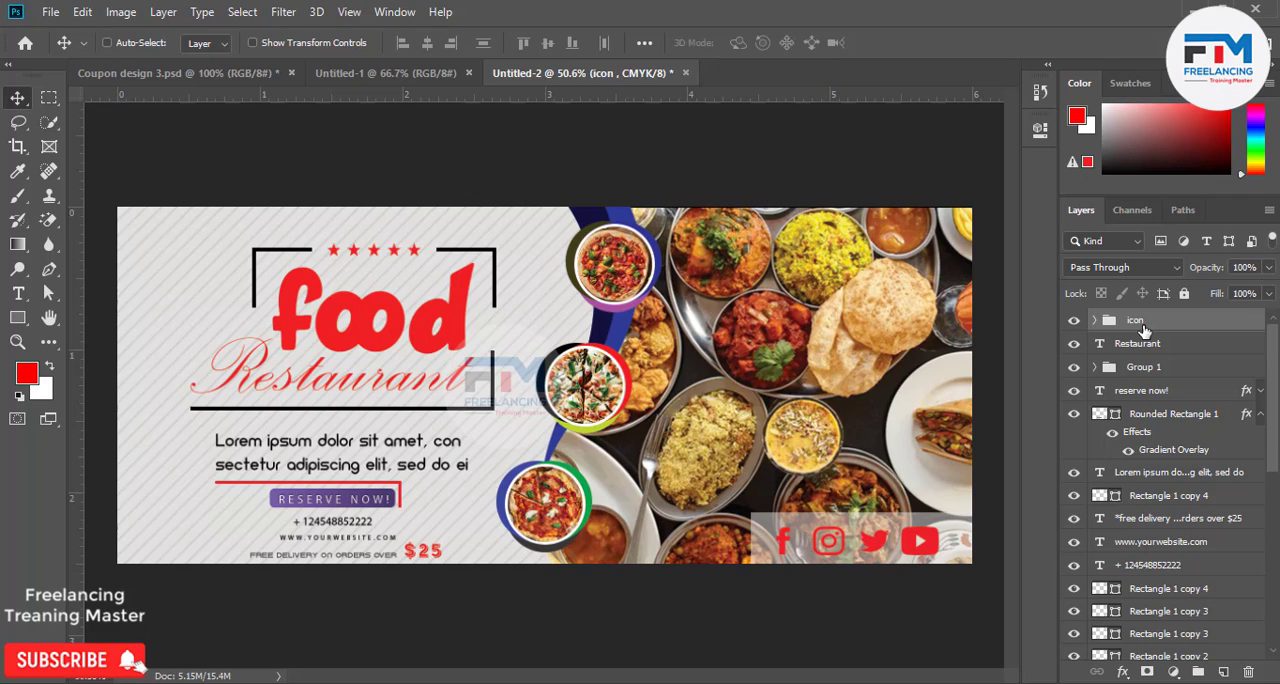
# Rename the Group 1 layer group below the Restaurant text as "stter".
pyautogui.click(1074, 343)
pyautogui.click(1127, 349)
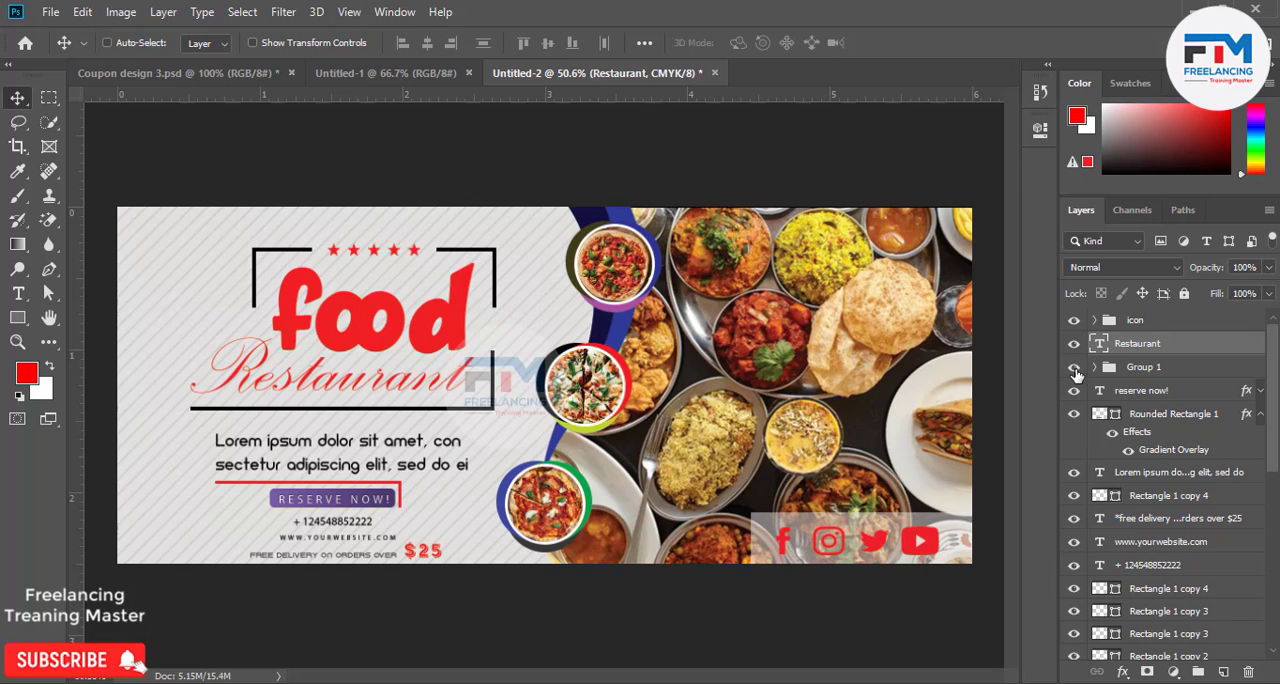
pyautogui.doubleClick(1130, 367)
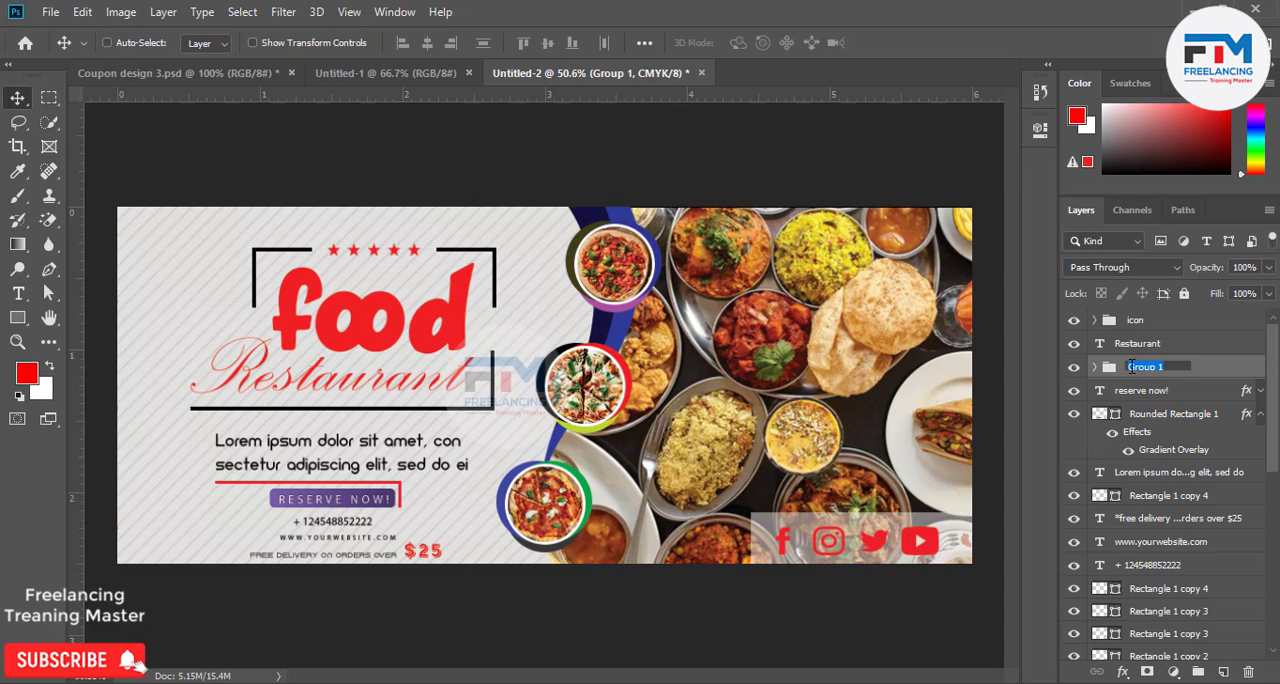
pyautogui.write('site')
pyautogui.press('Return')
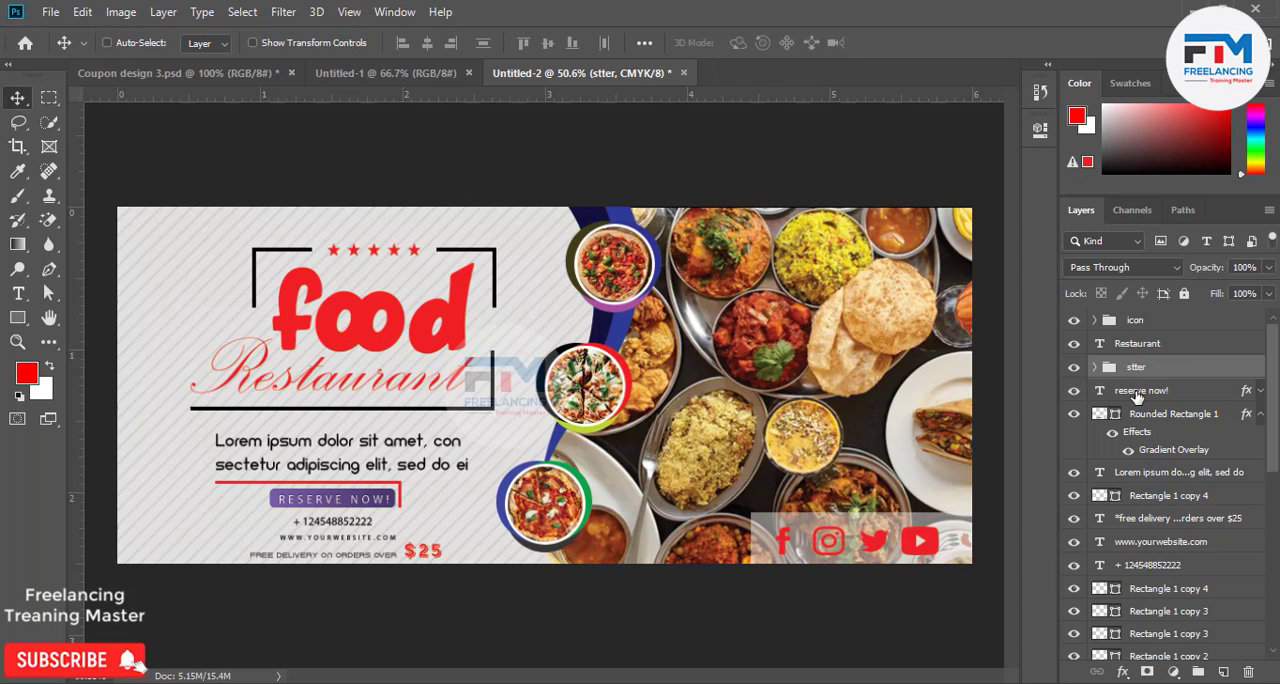
# Move the stter group between the icon group and the Restaurant text layer, keeping it outside the icon group.
pyautogui.click(1137, 395)
pyautogui.moveTo(1147, 367); pyautogui.dragTo(1144, 324)
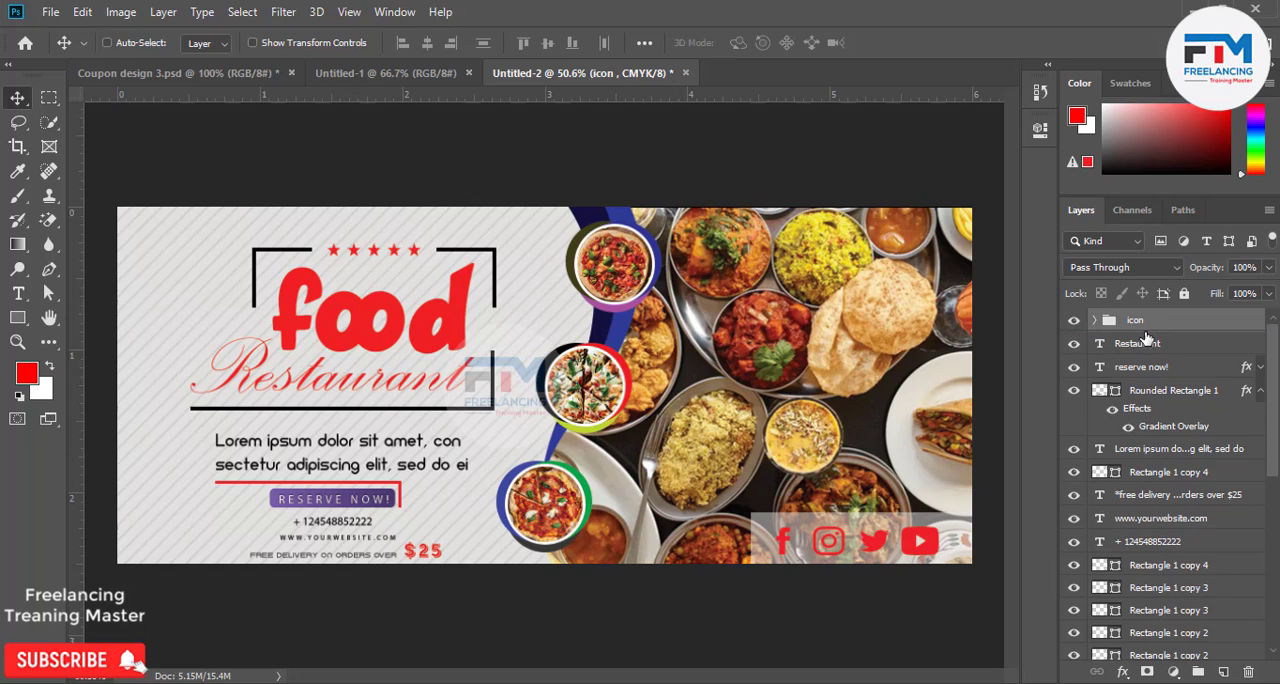
pyautogui.hotkey('ctrl', 'z')
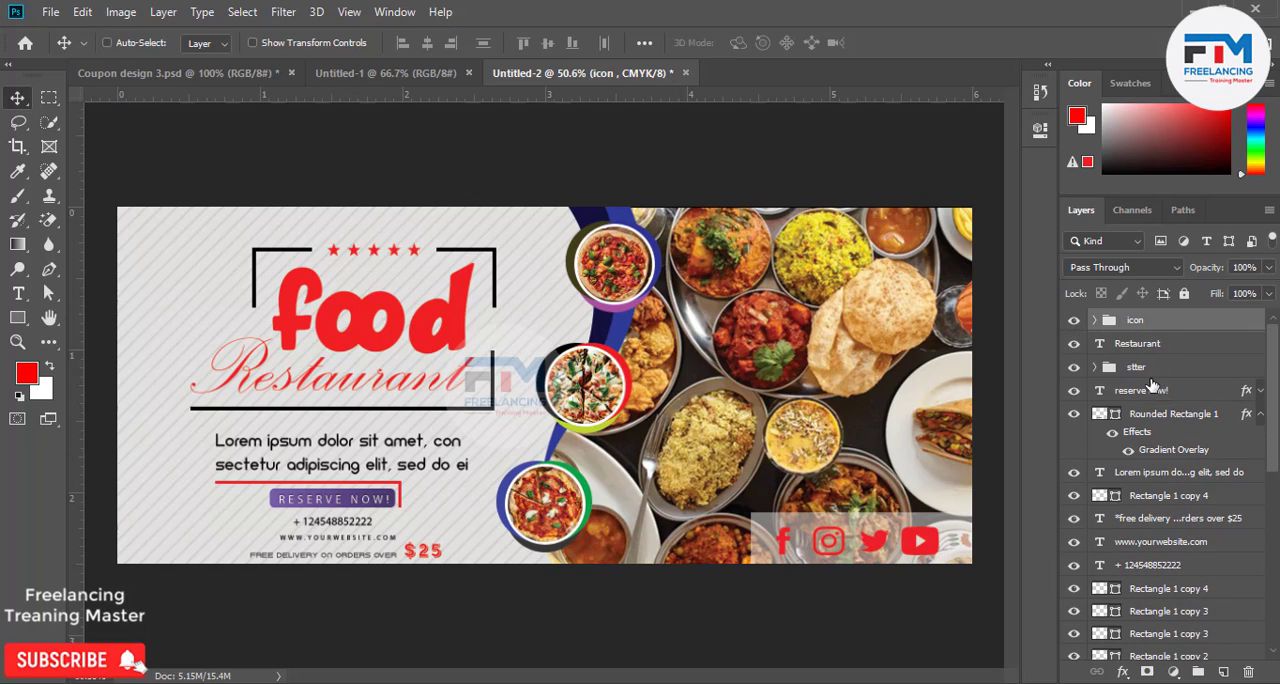
pyautogui.moveTo(1146, 350); pyautogui.dragTo(1146, 343)
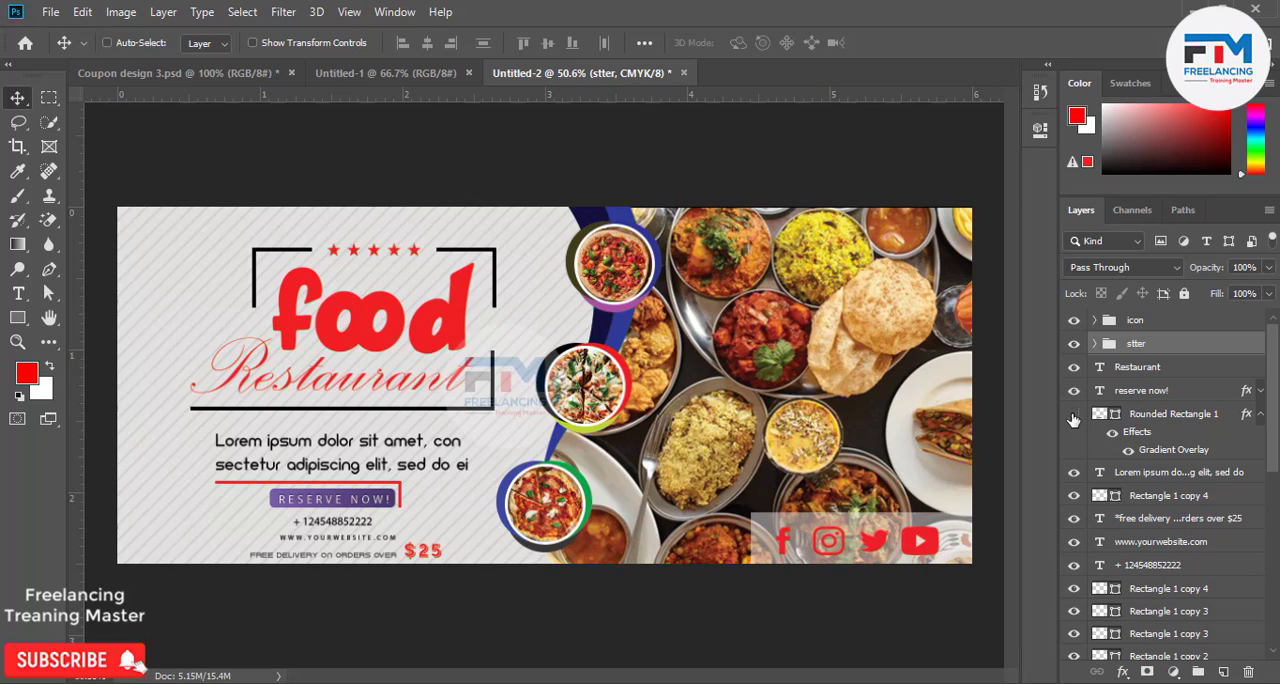
# Group the reserve now! text layer with its Rounded Rectangle 1 button shape.
pyautogui.click(1073, 418)
pyautogui.click(1073, 418)
pyautogui.keyDown('ctrl'); pyautogui.click(1130, 393); pyautogui.keyUp('ctrl')
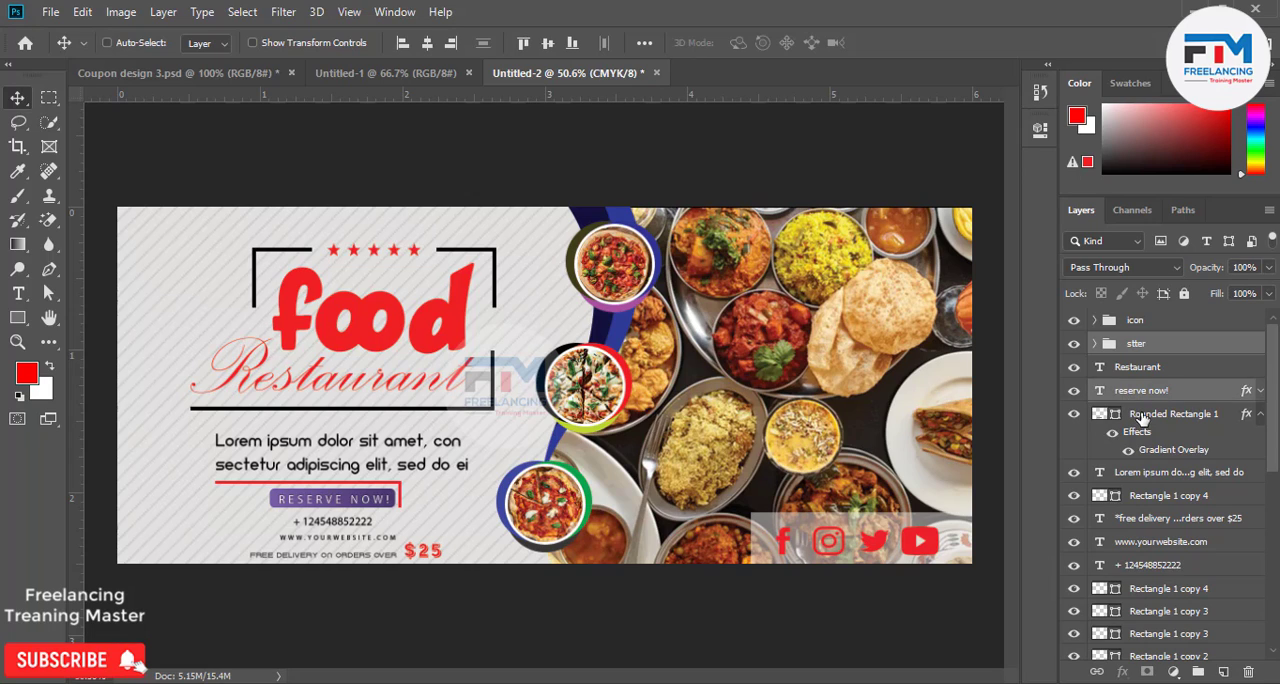
pyautogui.click(1143, 418)
pyautogui.keyDown('ctrl'); pyautogui.click(1141, 396); pyautogui.keyUp('ctrl')
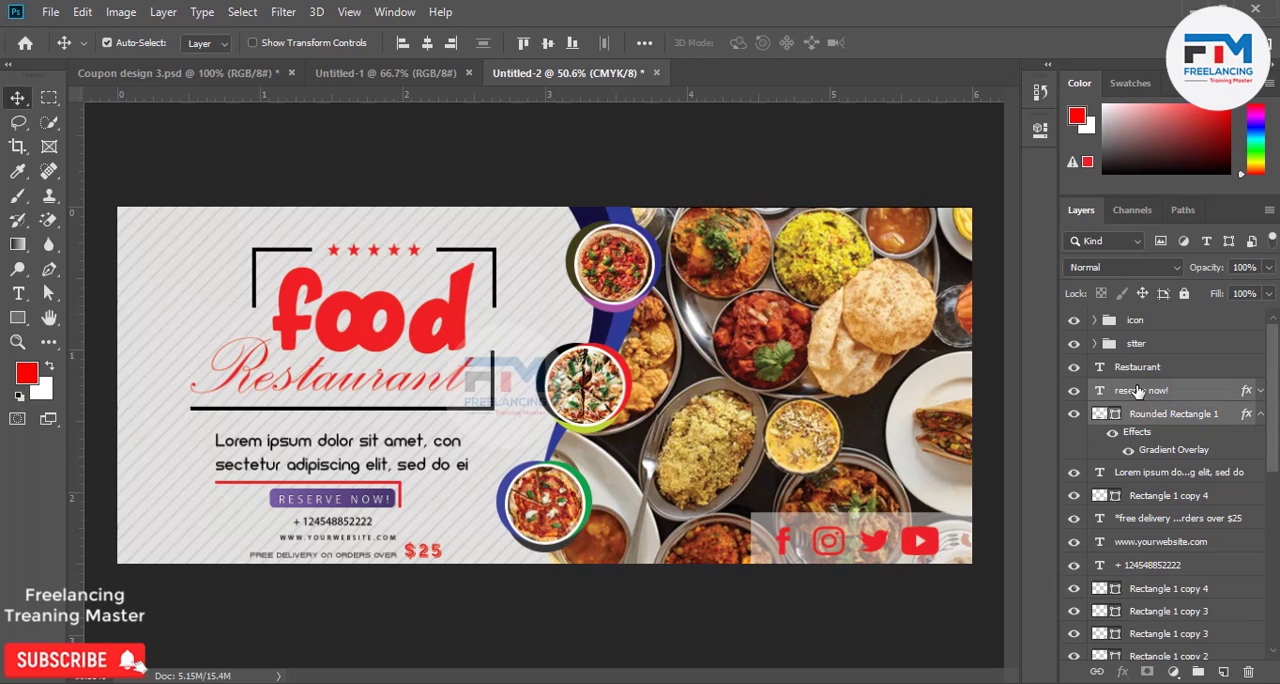
pyautogui.hotkey('ctrl', 'g')
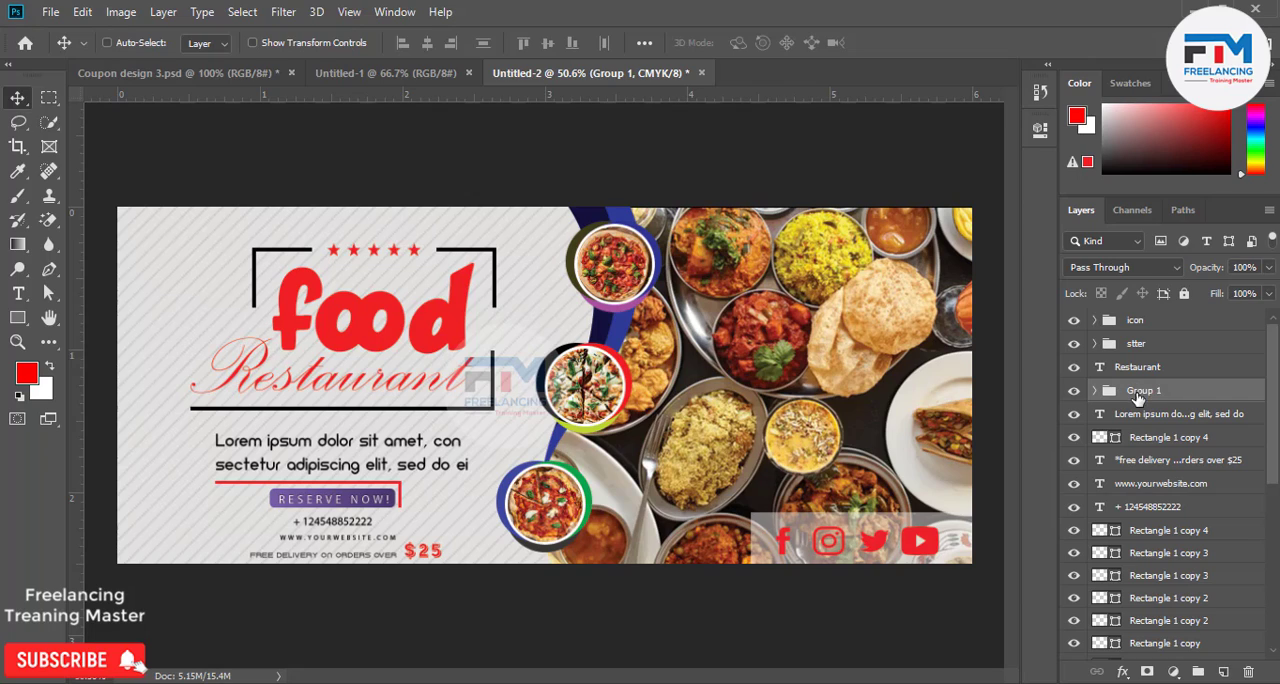
# Rename the Group 1 layer group holding the reserve now! text and button shape as "reseve now".
pyautogui.doubleClick(1145, 390)
pyautogui.write('reseve n')
pyautogui.write('ow')
pyautogui.press('Return')
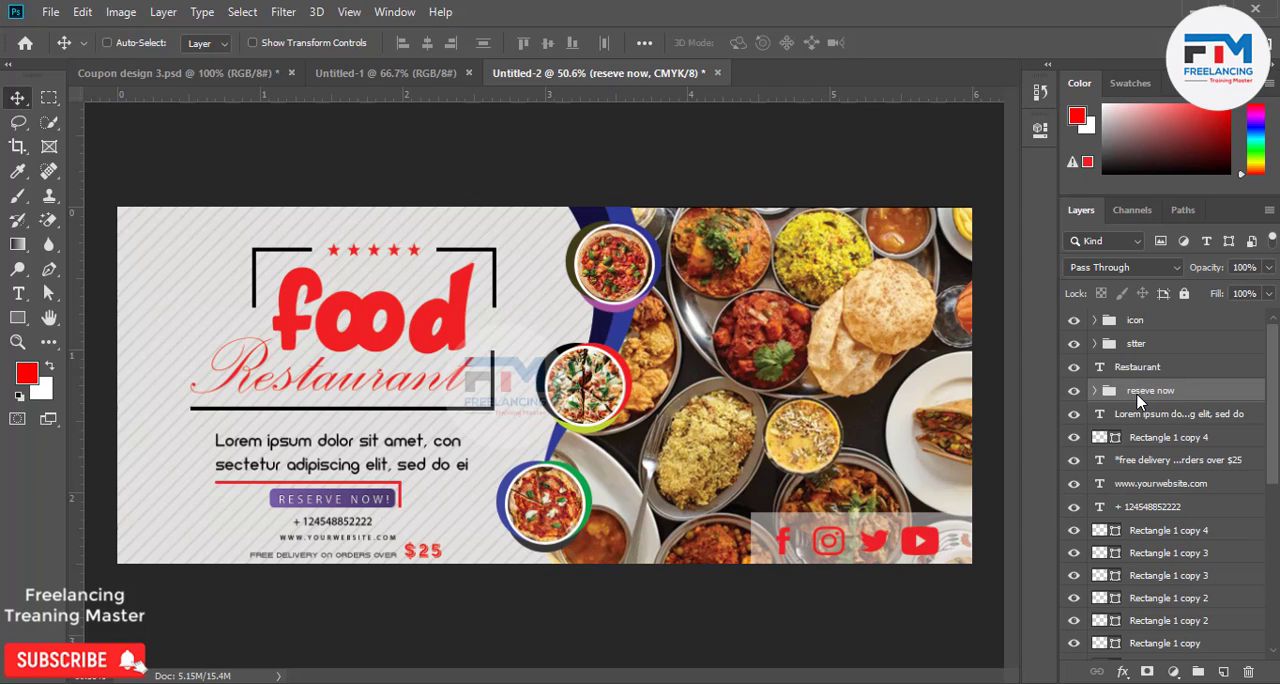
# Move the stray Rectangle 1 copy 4 layer down to the other Rectangle 1 layers and group all eight together.
pyautogui.click(1077, 439)
pyautogui.click(1077, 439)
pyautogui.moveTo(1140, 440); pyautogui.dragTo(1140, 514)
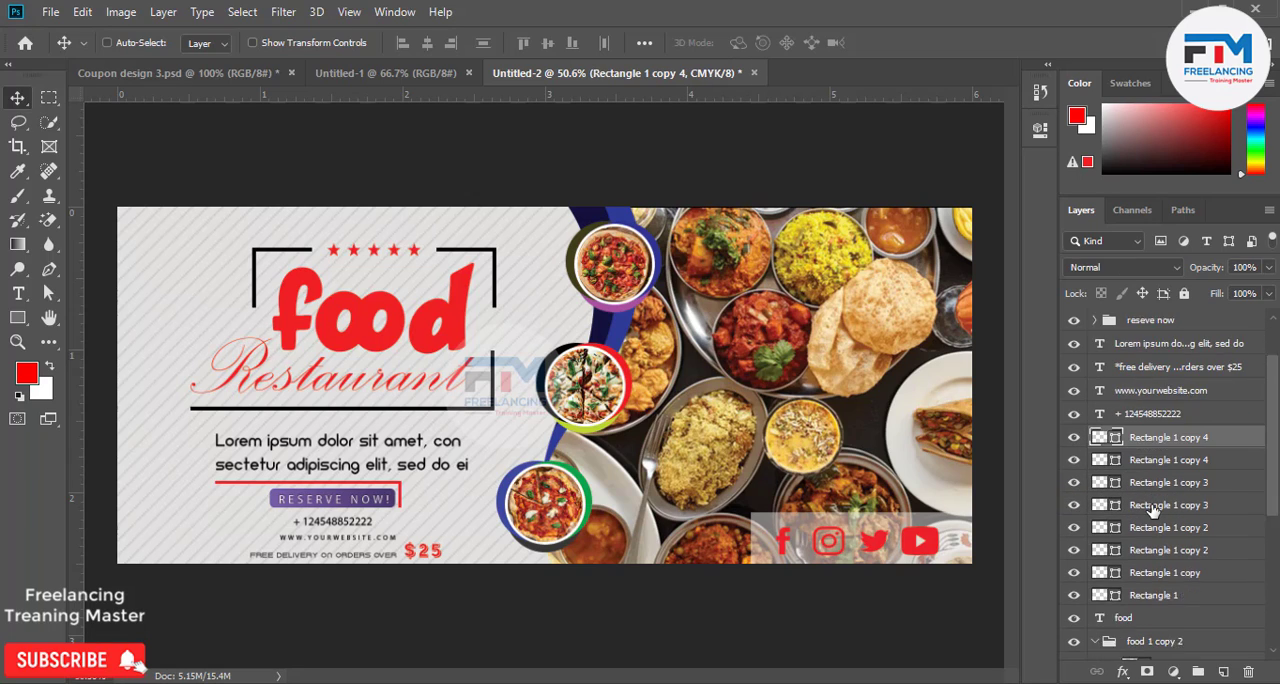
pyautogui.scroll(-2, 1150, 524)
pyautogui.scroll(-2, 1152, 530)
pyautogui.keyDown('shift'); pyautogui.click(1153, 526); pyautogui.keyUp('shift')
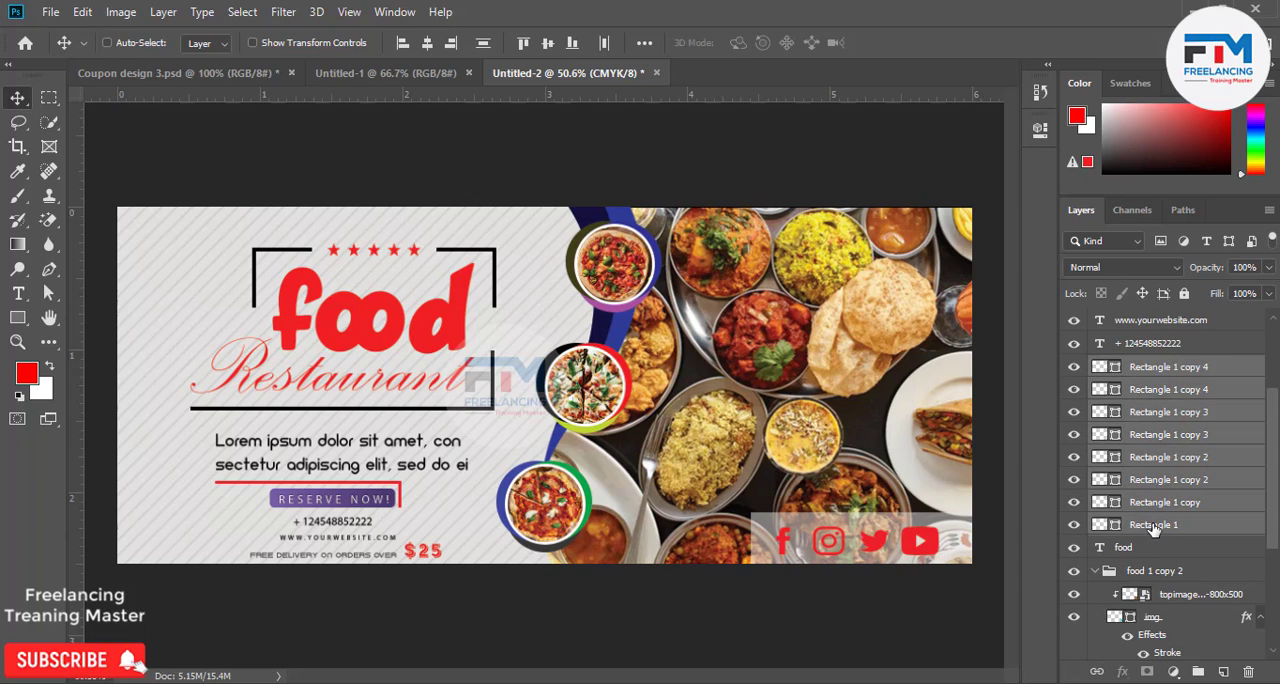
pyautogui.hotkey('ctrl', 'g')
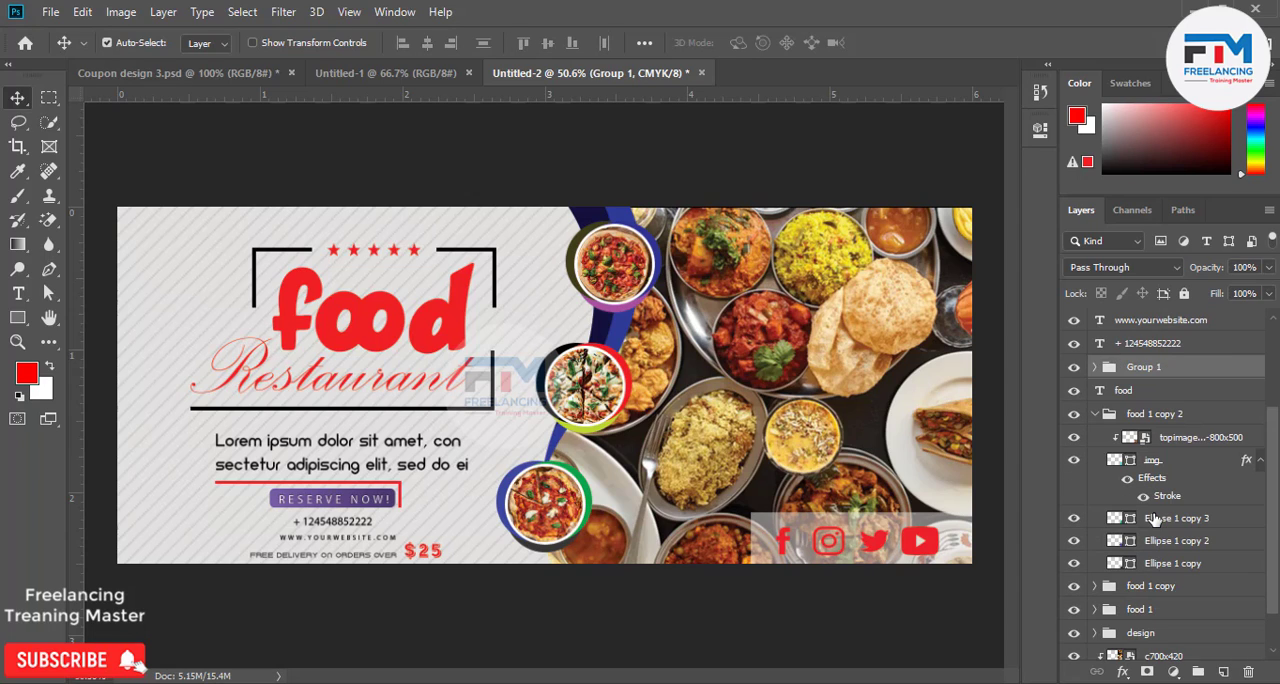
# Toggle the new rectangle group's visibility to check its contents and rename the group as "Racktangle".
pyautogui.click(1073, 370)
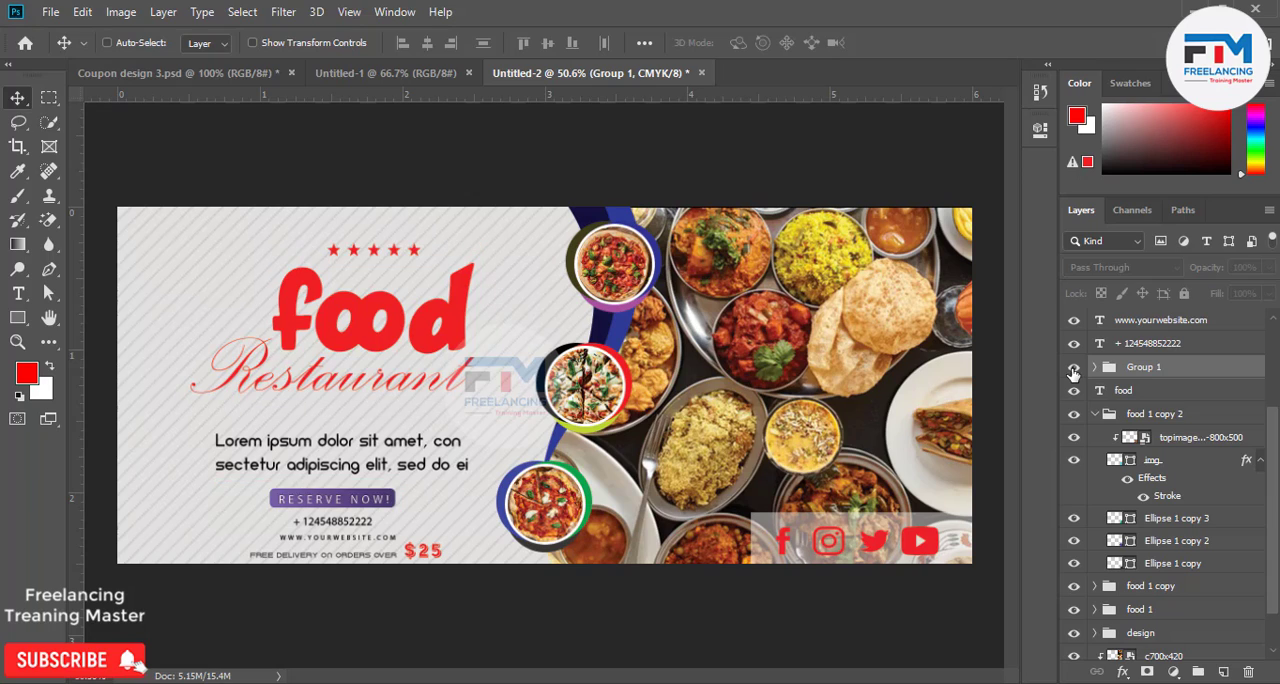
pyautogui.click(1073, 370)
pyautogui.click(1073, 370)
pyautogui.click(1073, 372)
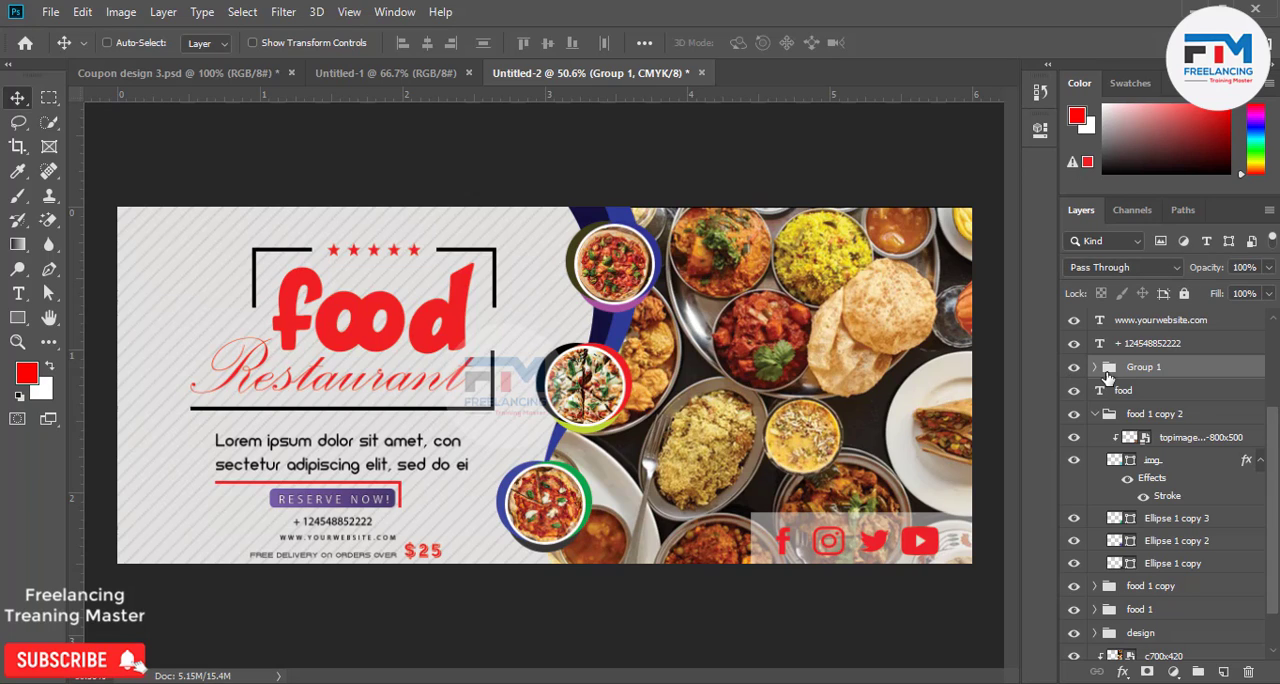
pyautogui.doubleClick(1141, 368)
pyautogui.write('Racktangle')
pyautogui.press('Return')
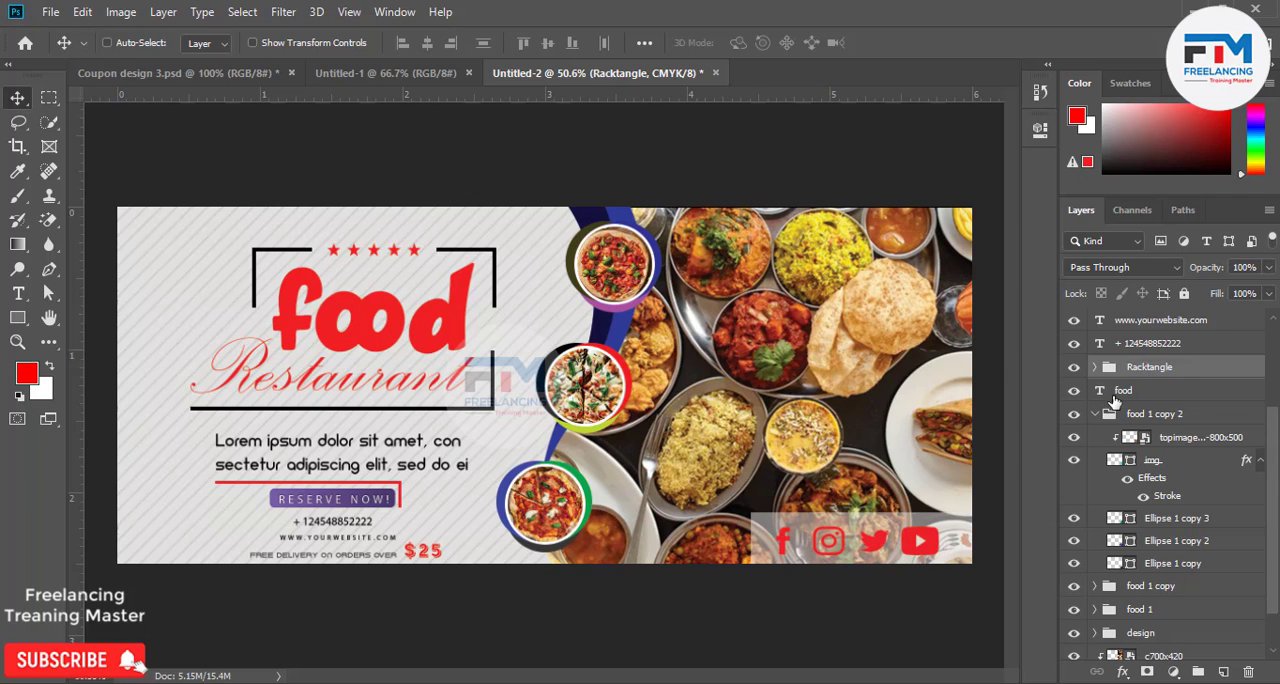
# Move the Racktangle group directly below the reseve now group and place the Restaurant text layer beneath it.
pyautogui.scroll(3, 1141, 370)
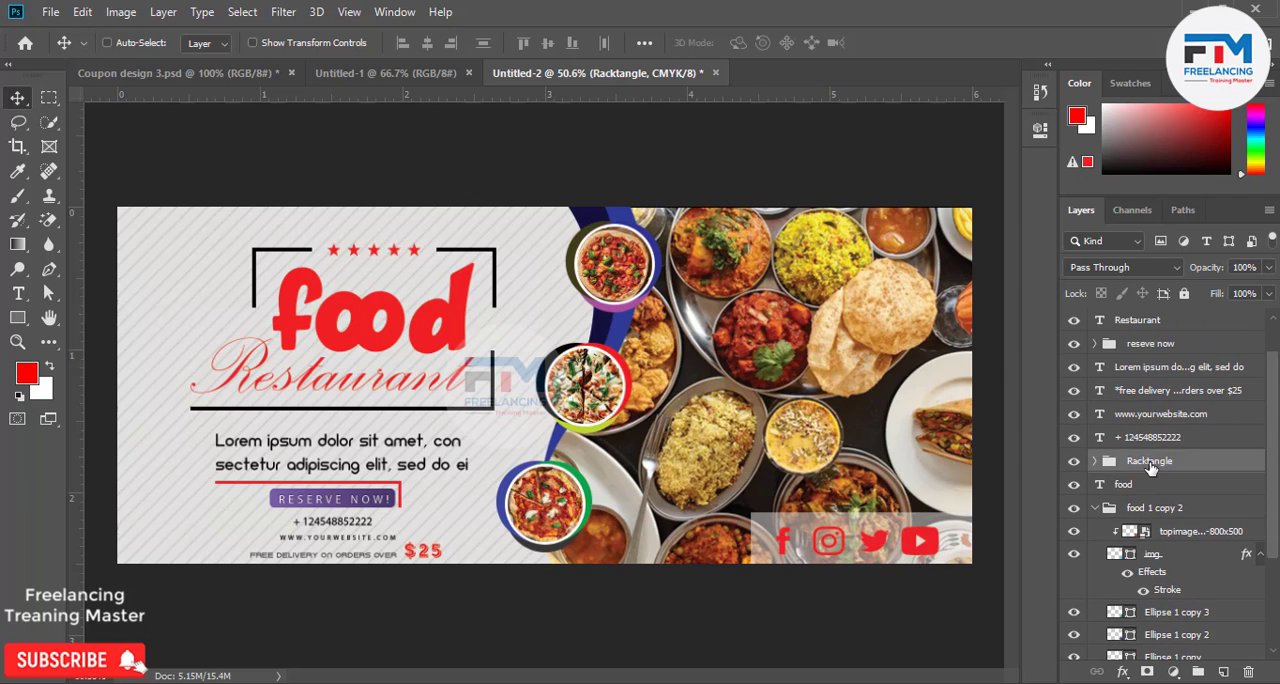
pyautogui.moveTo(1153, 469); pyautogui.dragTo(1146, 355)
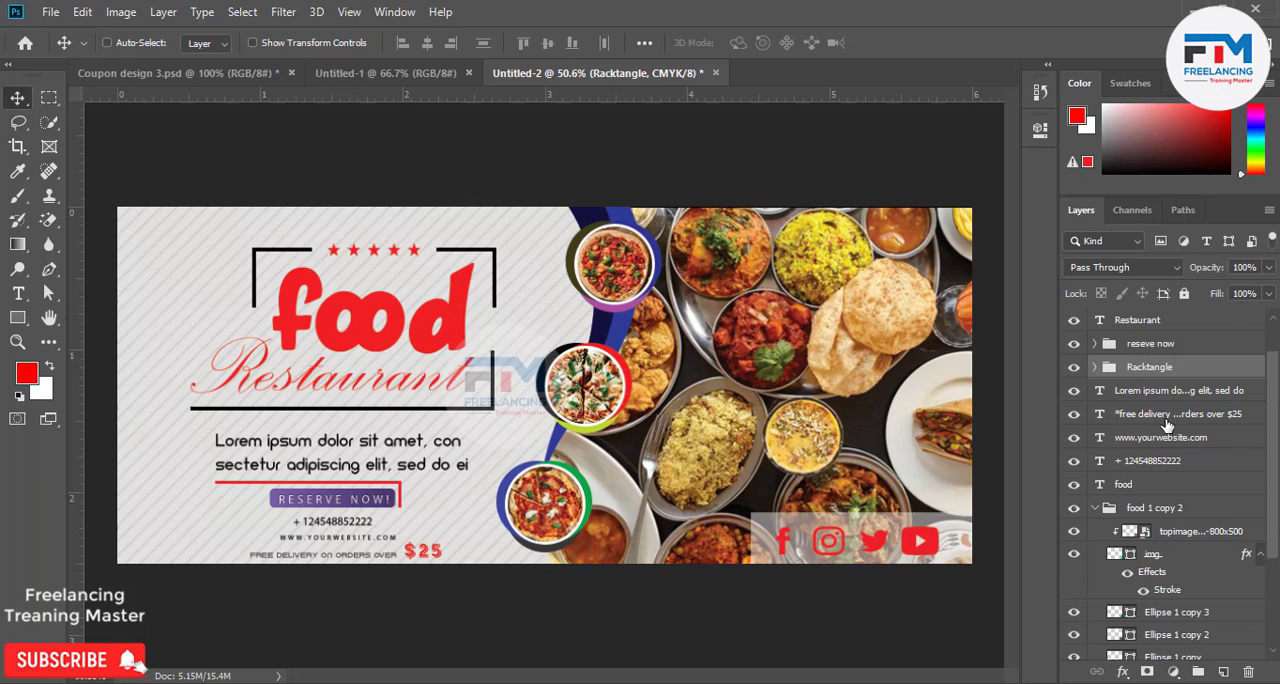
pyautogui.scroll(1, 1162, 420)
pyautogui.moveTo(1142, 345); pyautogui.dragTo(1135, 402)
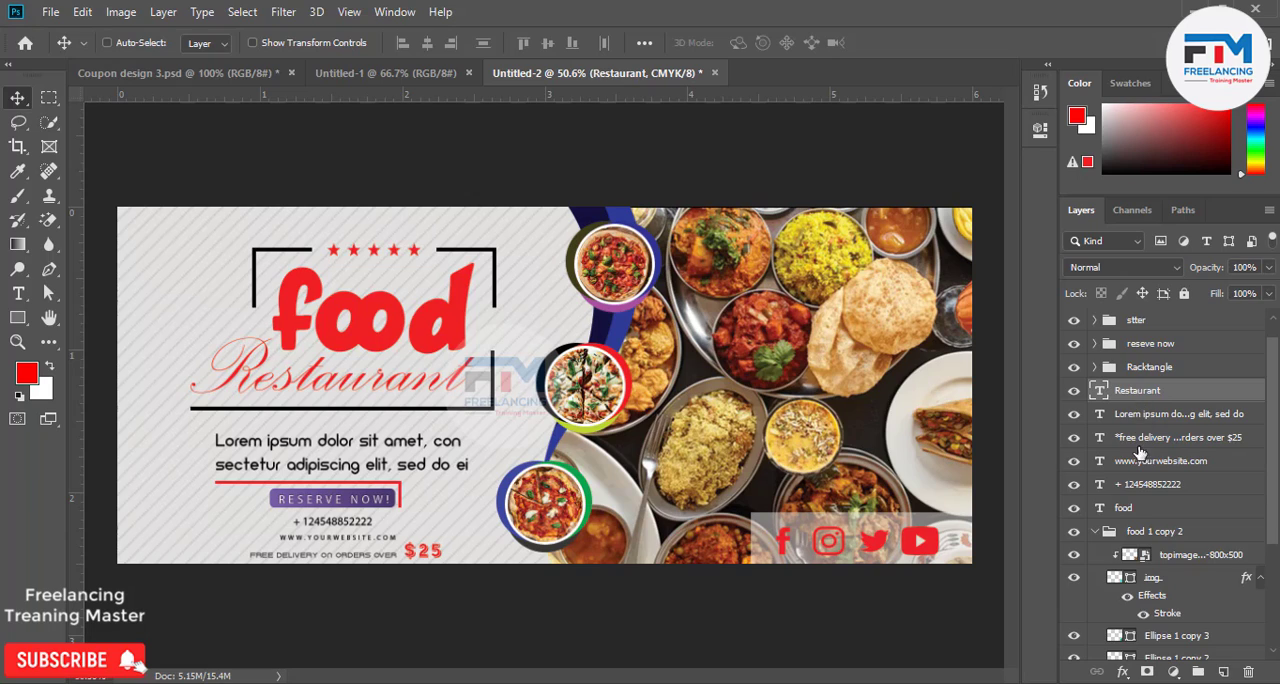
# Group the six text layers from Restaurant down to food and name the group "font".
pyautogui.scroll(-3, 1142, 455)
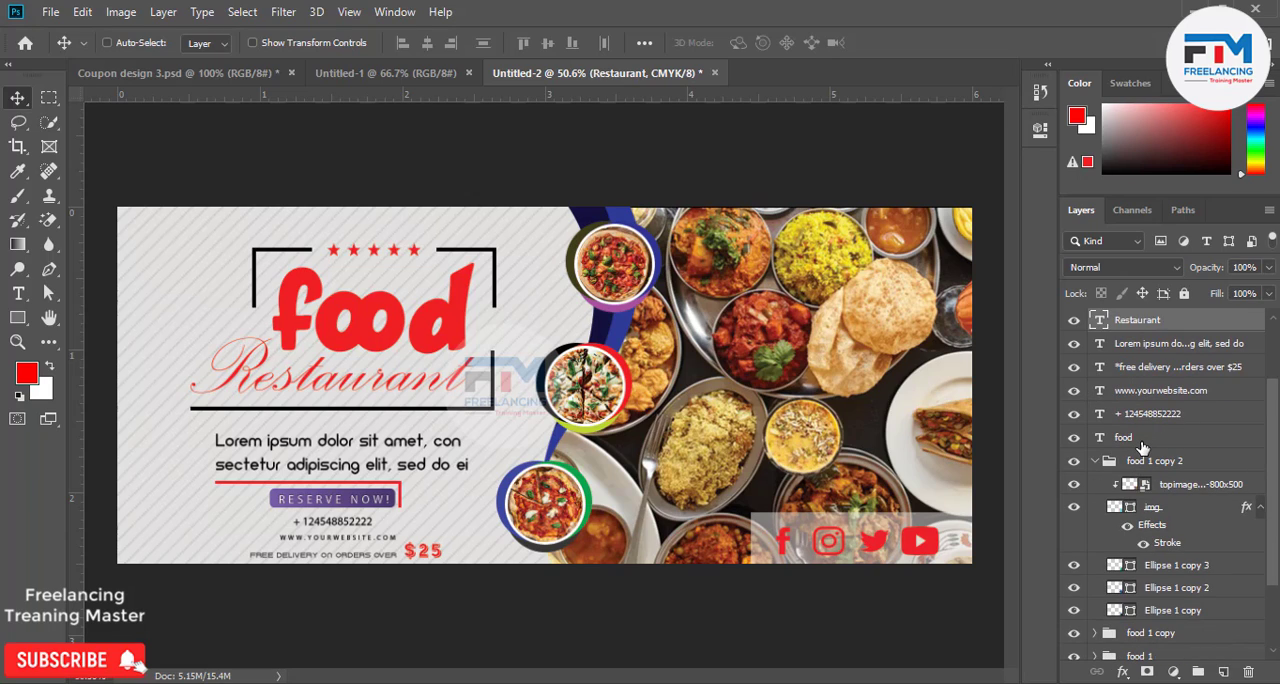
pyautogui.keyDown('shift'); pyautogui.click(1143, 440); pyautogui.keyUp('shift')
pyautogui.scroll(2, 1157, 427)
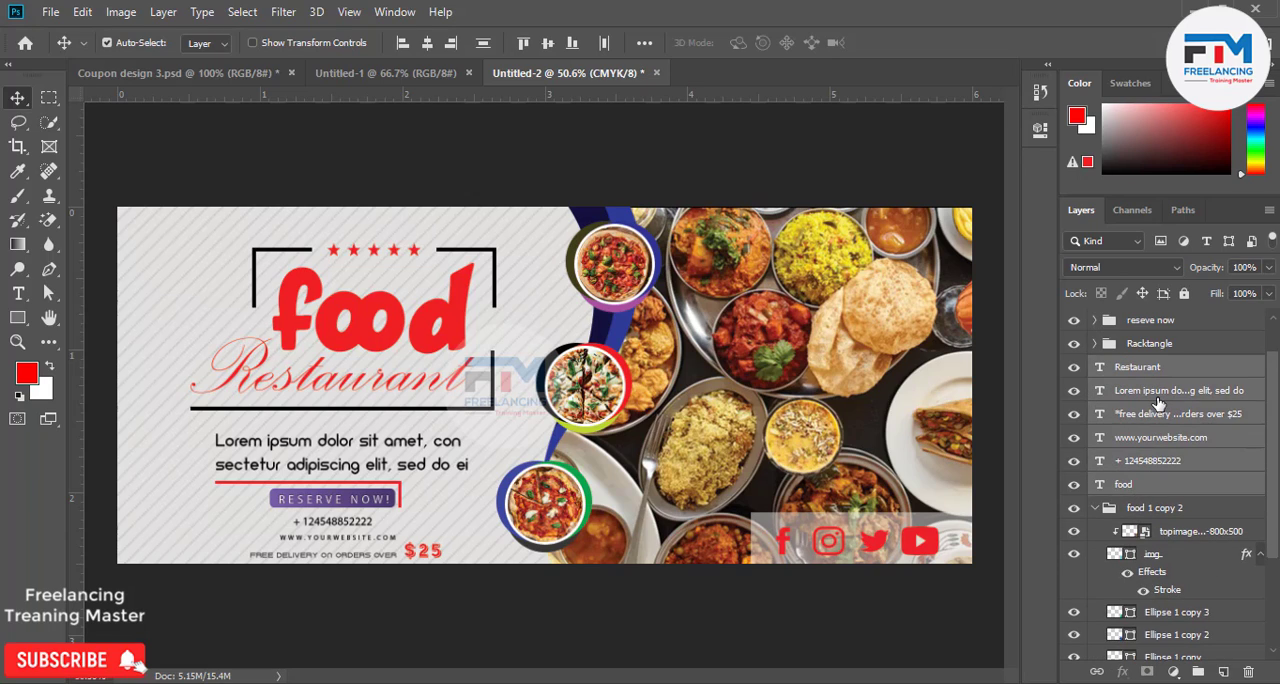
pyautogui.hotkey('ctrl', 'g')
pyautogui.doubleClick(1147, 370)
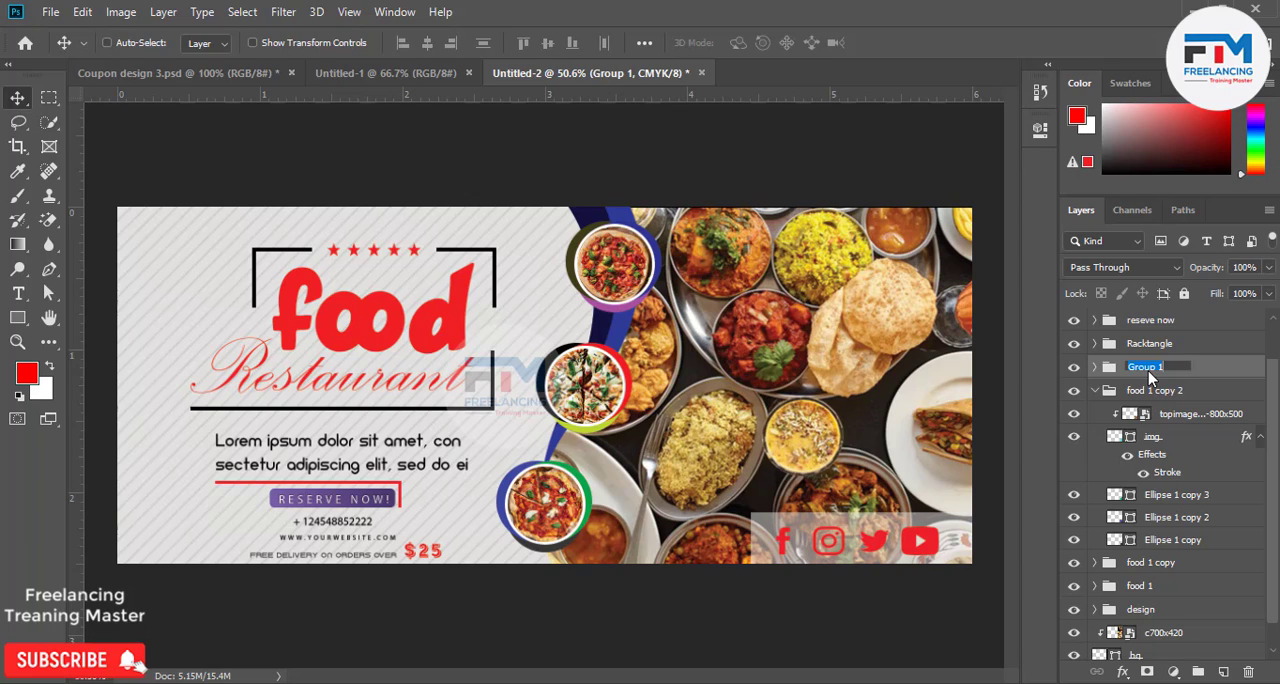
pyautogui.write('font')
pyautogui.press('Return')
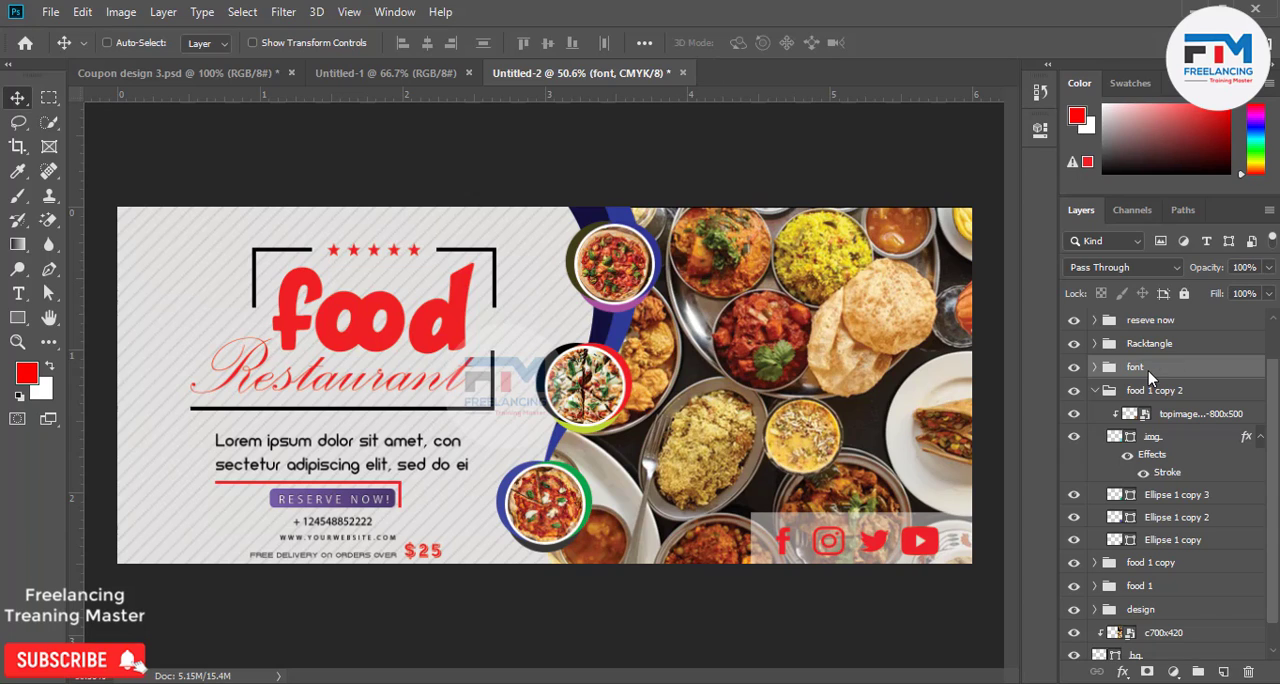
# Collapse the food 1 copy 2 group, check which badge it holds and rename it as "food 3".
pyautogui.click(1094, 392)
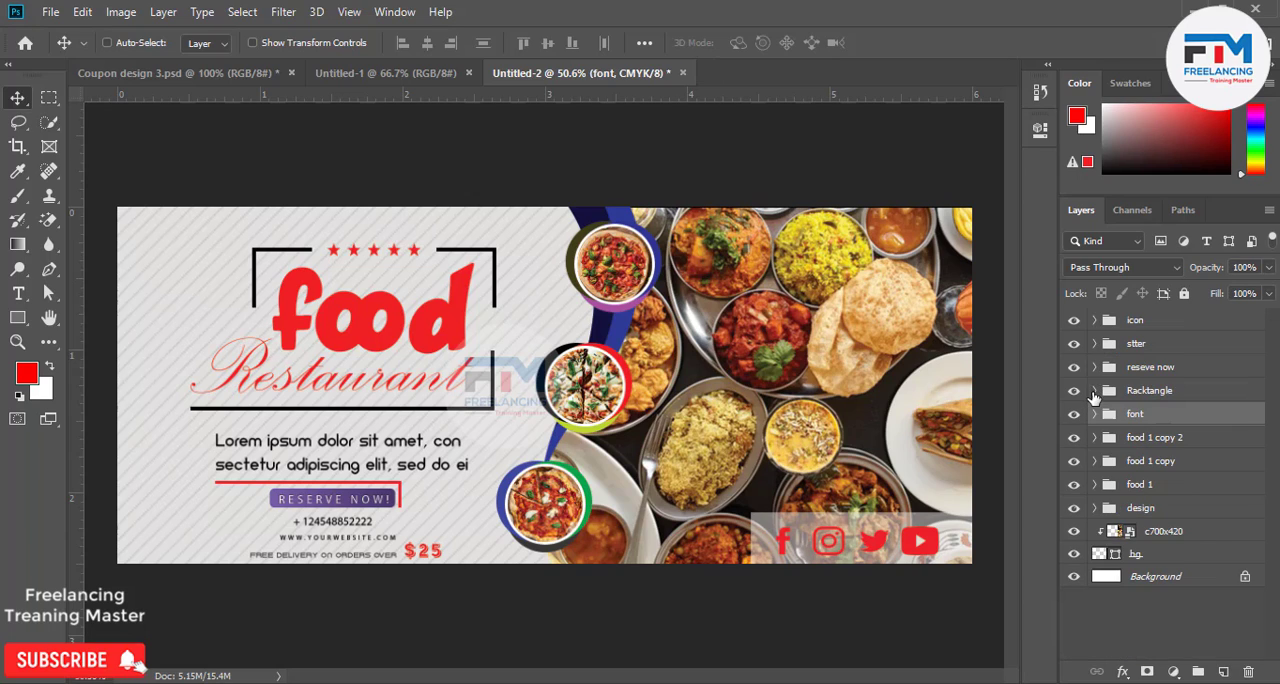
pyautogui.click(1140, 437)
pyautogui.click(1074, 438)
pyautogui.click(1074, 438)
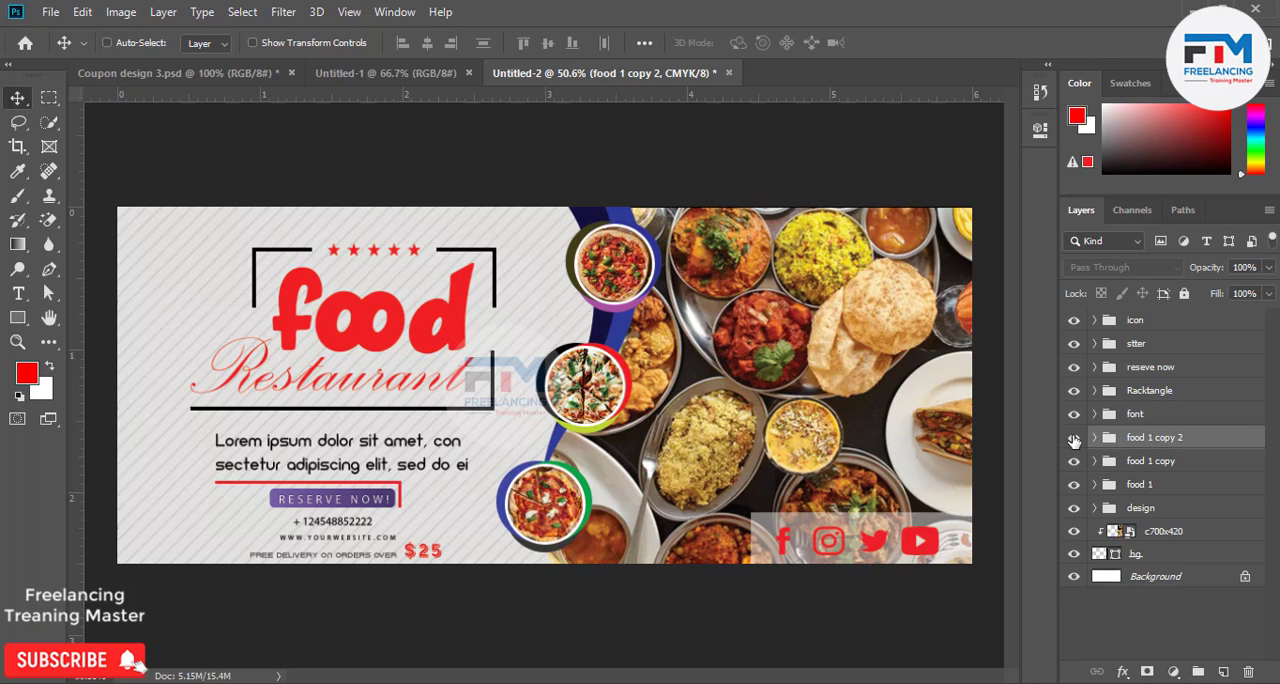
pyautogui.doubleClick(1145, 438)
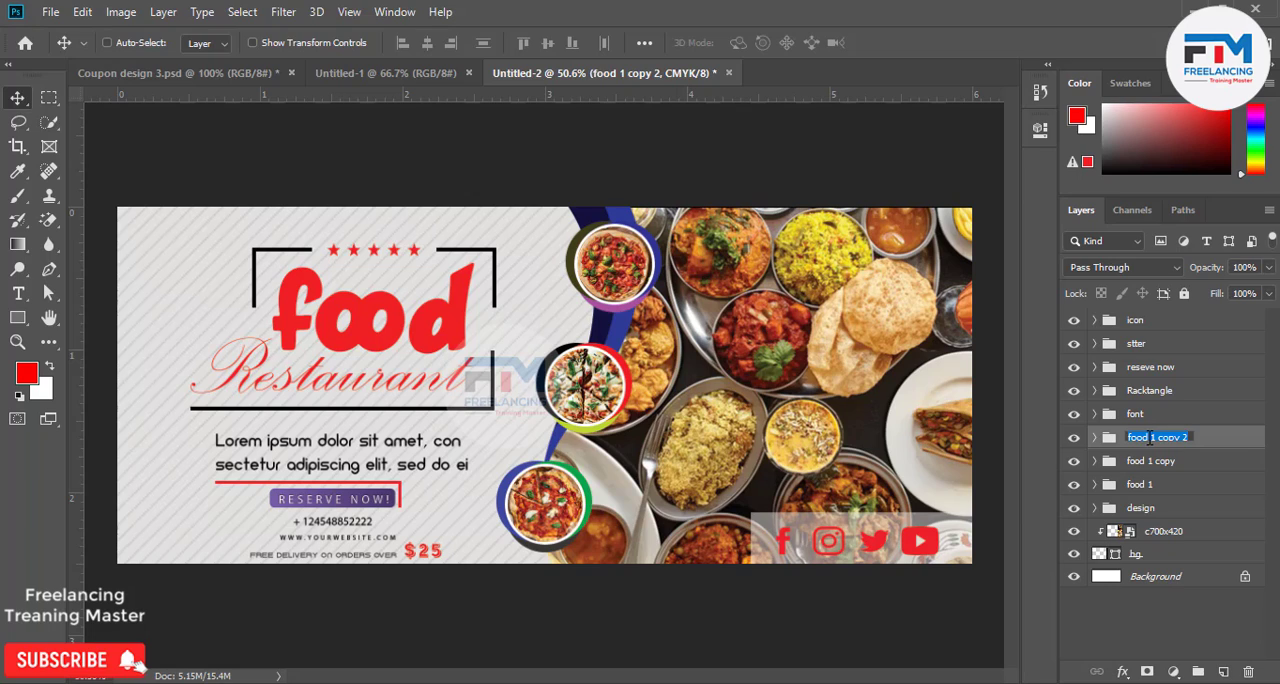
pyautogui.write('food 3')
# Rename the food 1 copy group as "food 2".
pyautogui.click(1145, 466)
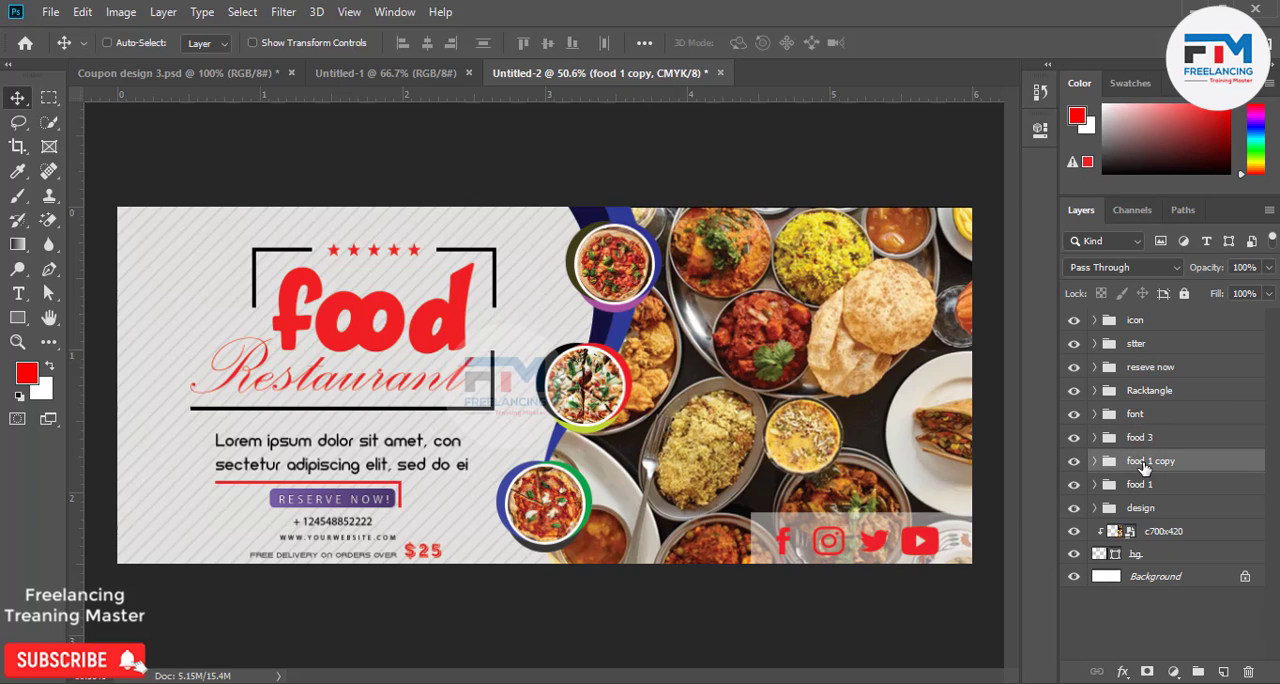
pyautogui.doubleClick(1152, 462)
pyautogui.moveTo(1152, 461); pyautogui.dragTo(1218, 451)
pyautogui.write('2')
# Reorder the badge groups as food 1, food 2, food 3 from top to bottom and check food 1's visibility.
pyautogui.moveTo(1148, 484); pyautogui.dragTo(1163, 435)
pyautogui.moveTo(1165, 485); pyautogui.dragTo(1160, 450)
pyautogui.click(1074, 439)
pyautogui.click(1074, 439)
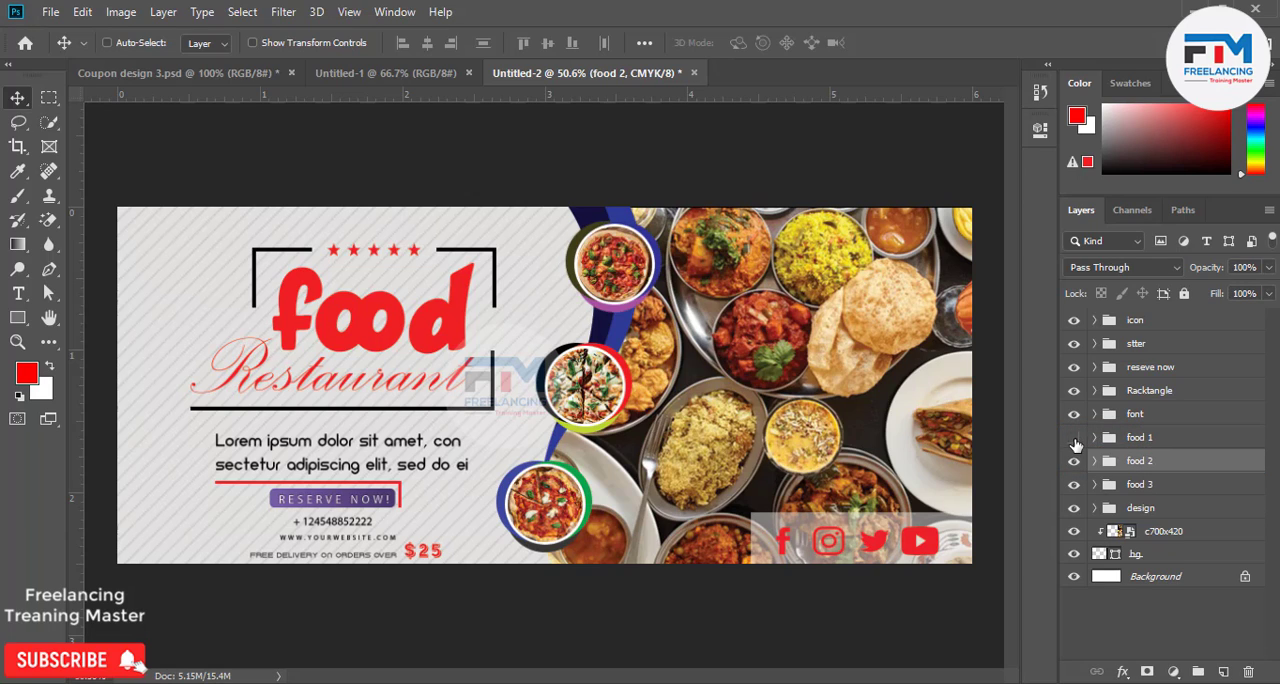
pyautogui.click(1074, 439)
pyautogui.click(1074, 439)
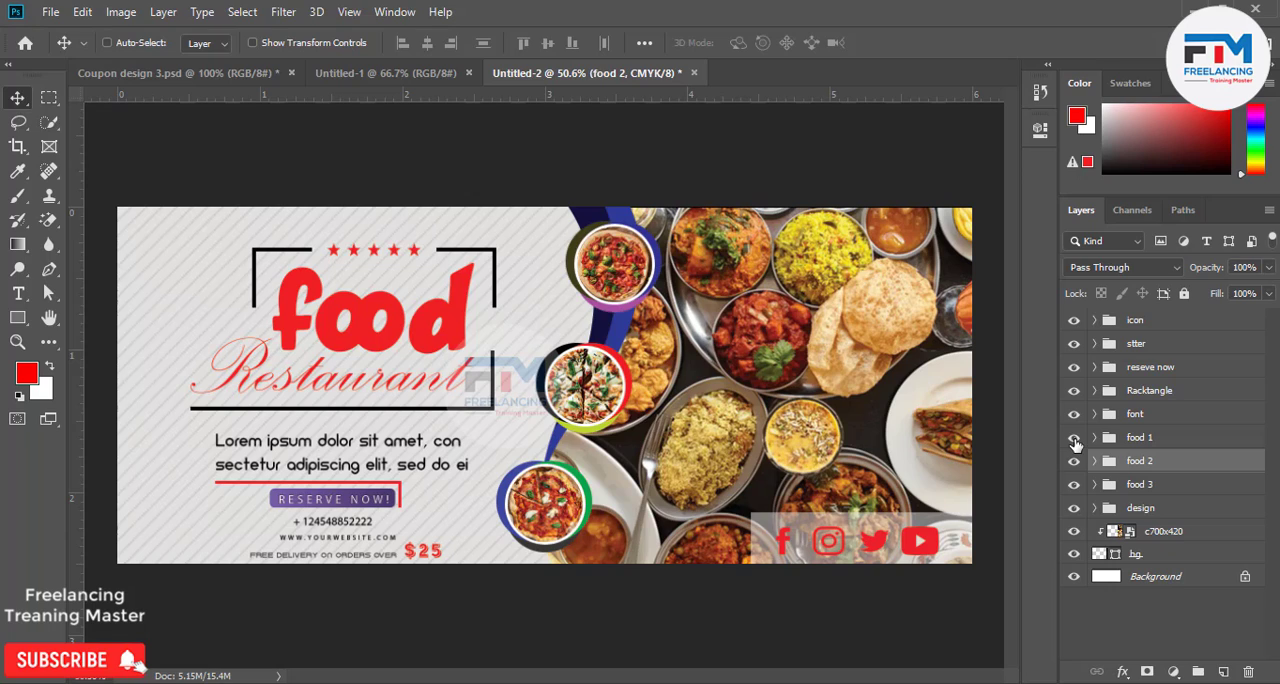
# Group the c700x420 photo layer with the bg shape layer and name the group "Backgrpond".
pyautogui.click(1168, 534)
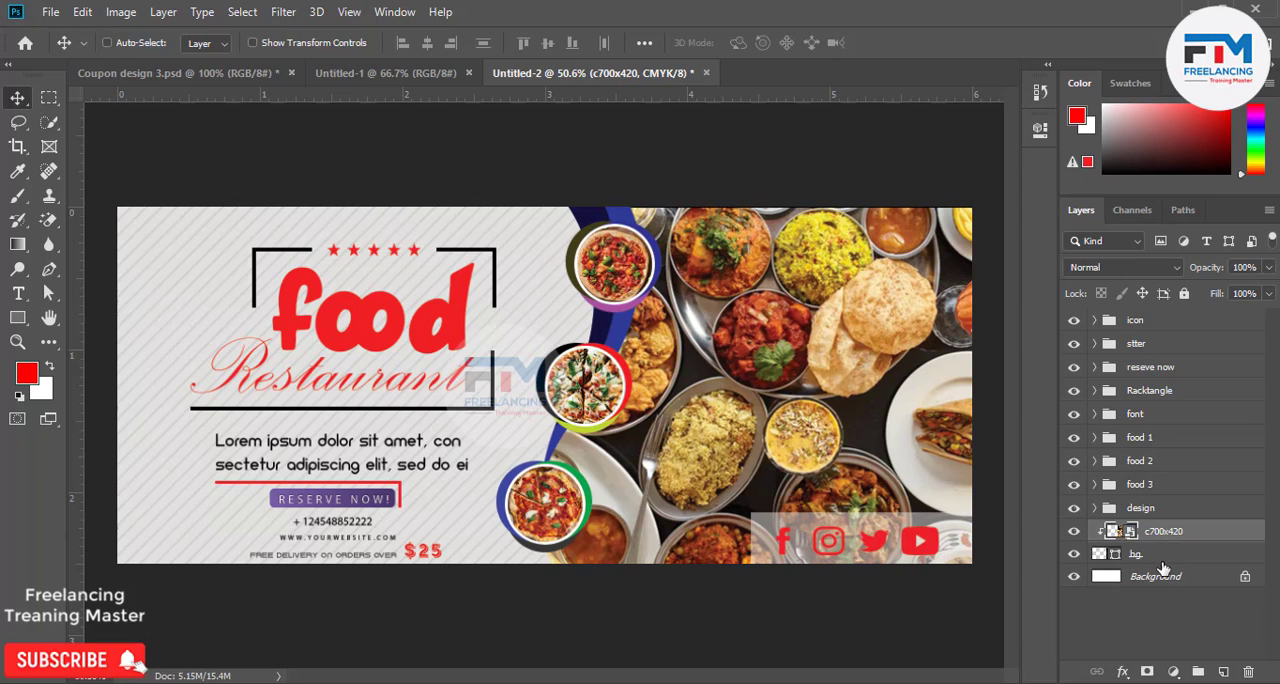
pyautogui.keyDown('shift'); pyautogui.click(1160, 563); pyautogui.keyUp('shift')
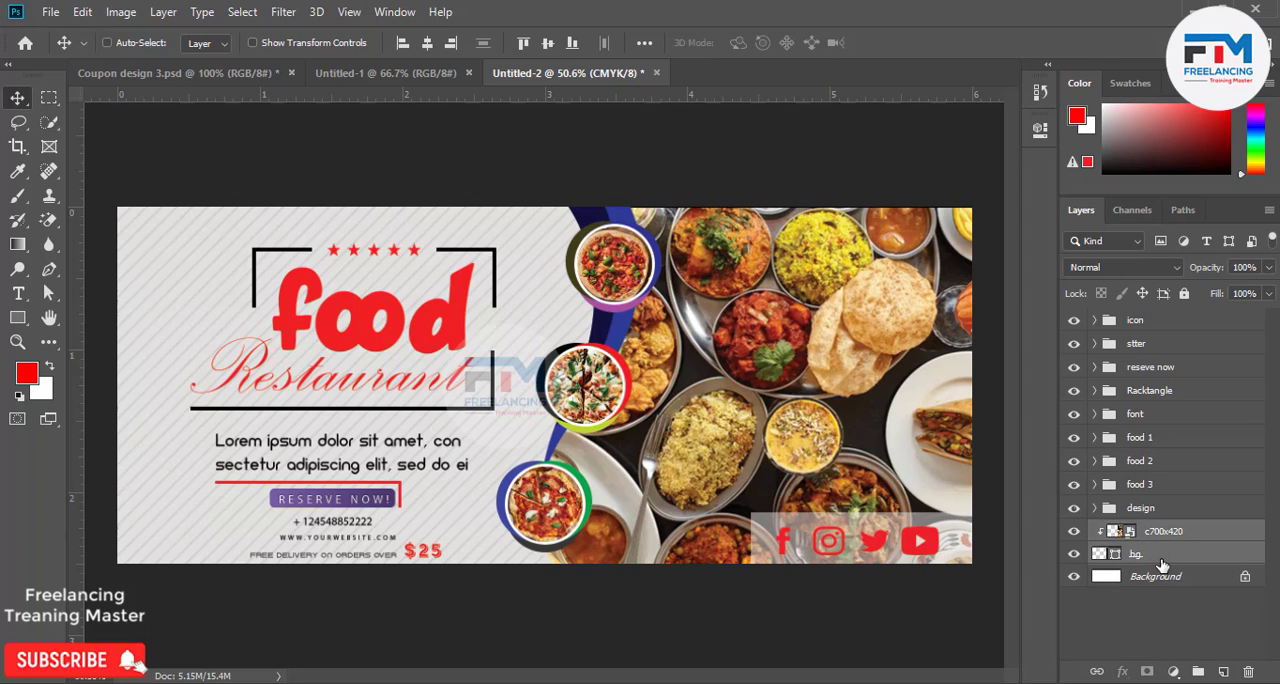
pyautogui.hotkey('ctrl', 'g')
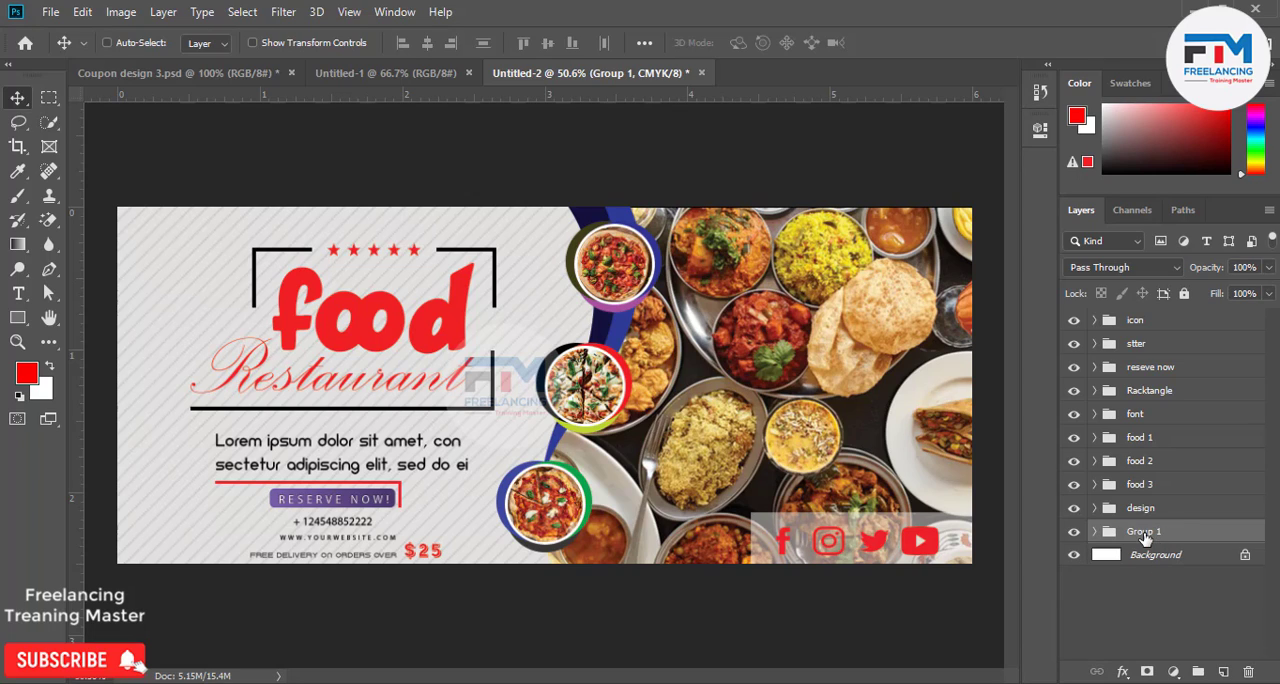
pyautogui.doubleClick(1144, 533)
pyautogui.write('Backgrpond')
pyautogui.press('Return')
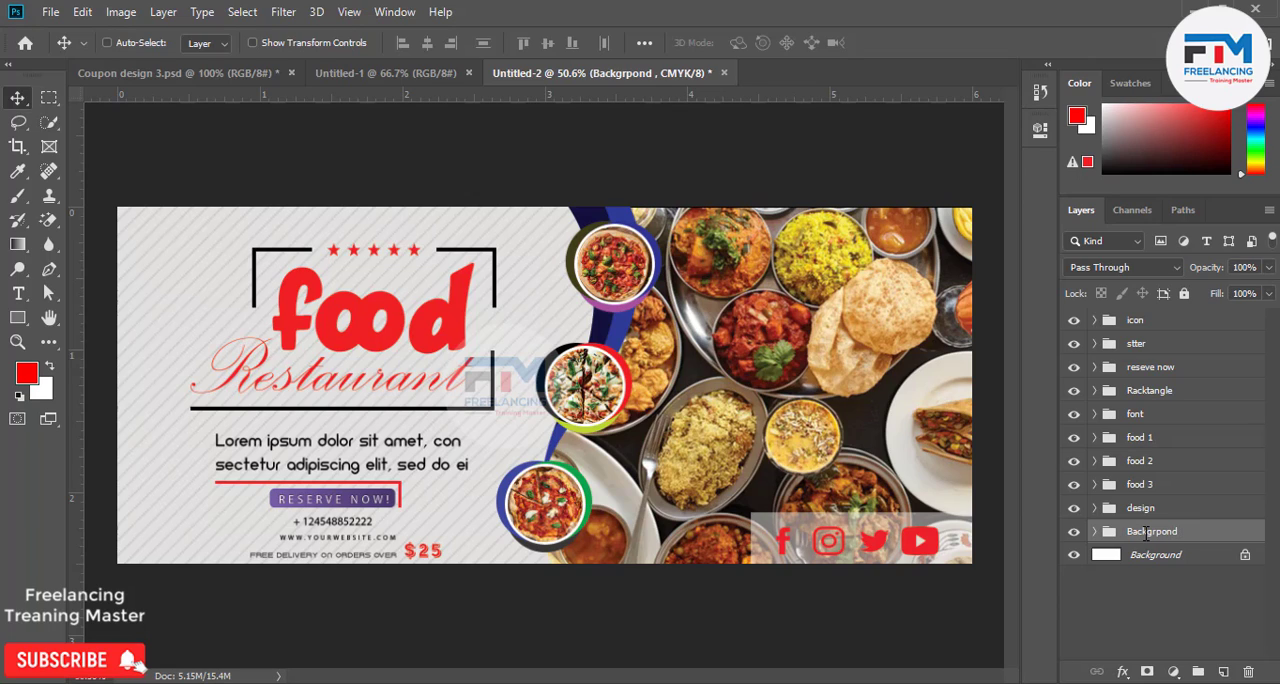
# Draw a rectangle shape of about 1854 x 802 px extending slightly past the canvas edges, directly above the Background layer.
pyautogui.click(1094, 532)
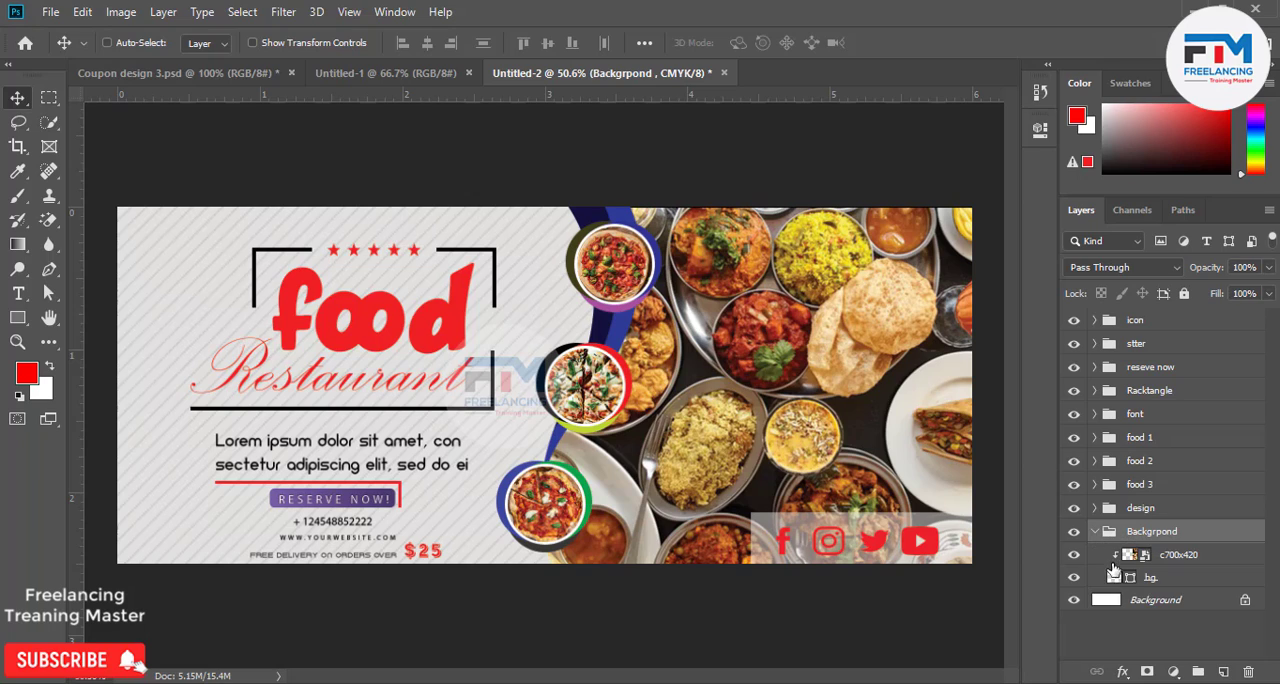
pyautogui.click(1174, 606)
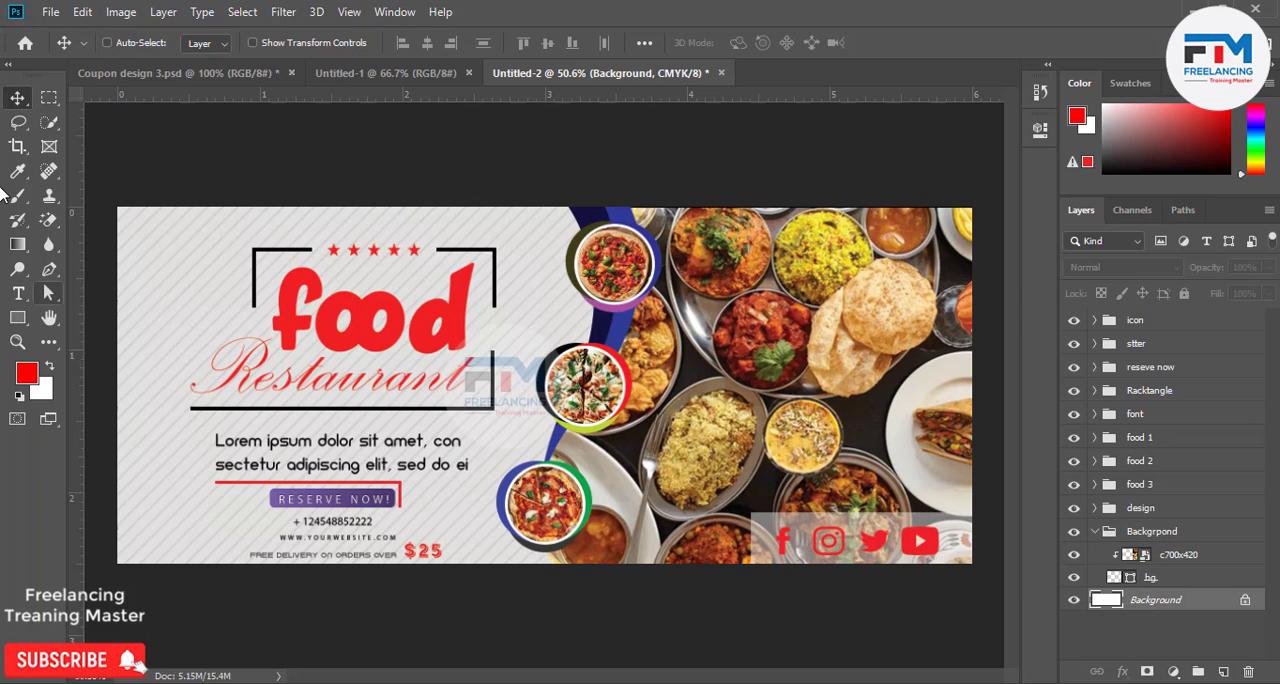
pyautogui.click(17, 318)
pyautogui.moveTo(104, 196); pyautogui.dragTo(986, 579)
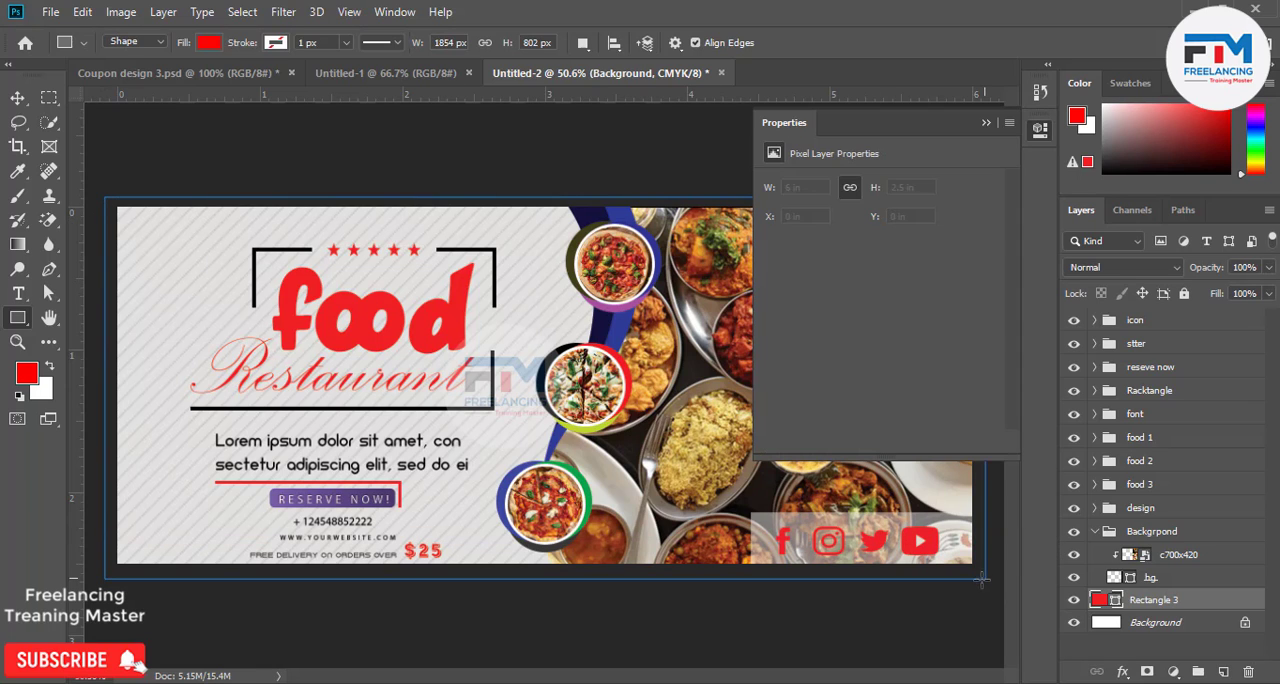
pyautogui.click(985, 123)
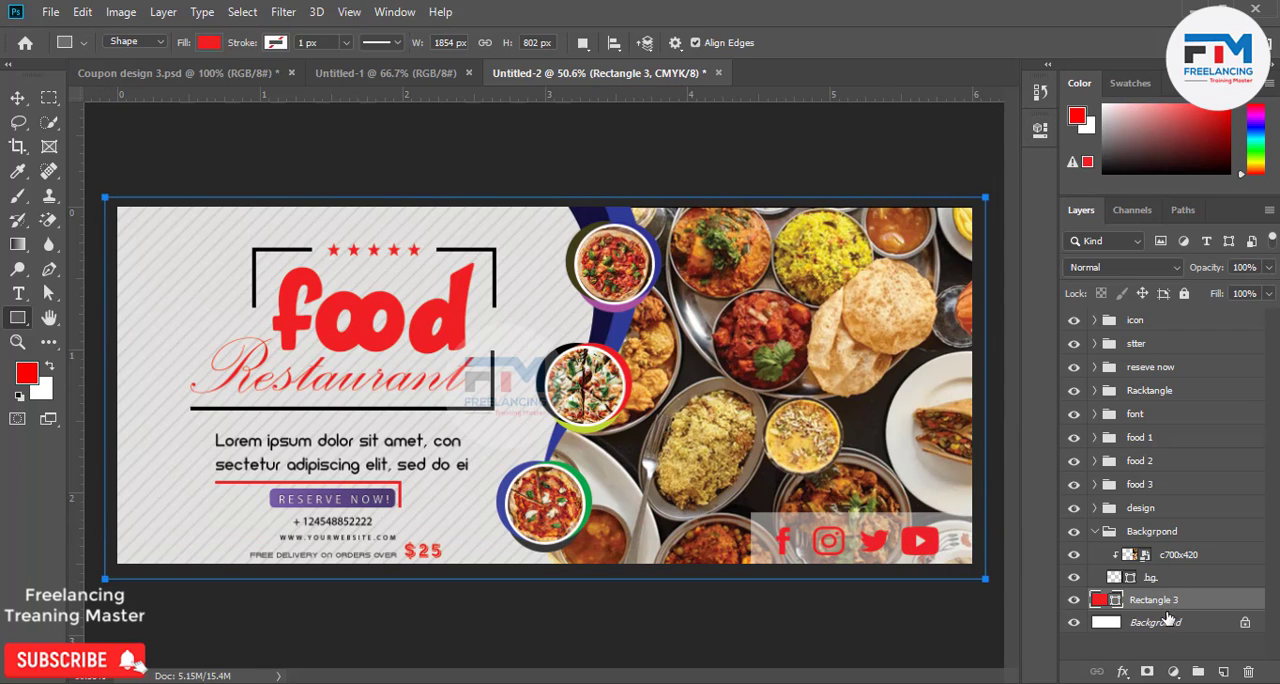
# Move the Rectangle 3 layer into the Backgrpond group below bg and set its fill to white (ffffff).
pyautogui.moveTo(1158, 600); pyautogui.dragTo(1140, 588)
pyautogui.doubleClick(1113, 599)
pyautogui.moveTo(855, 370); pyautogui.dragTo(785, 189)
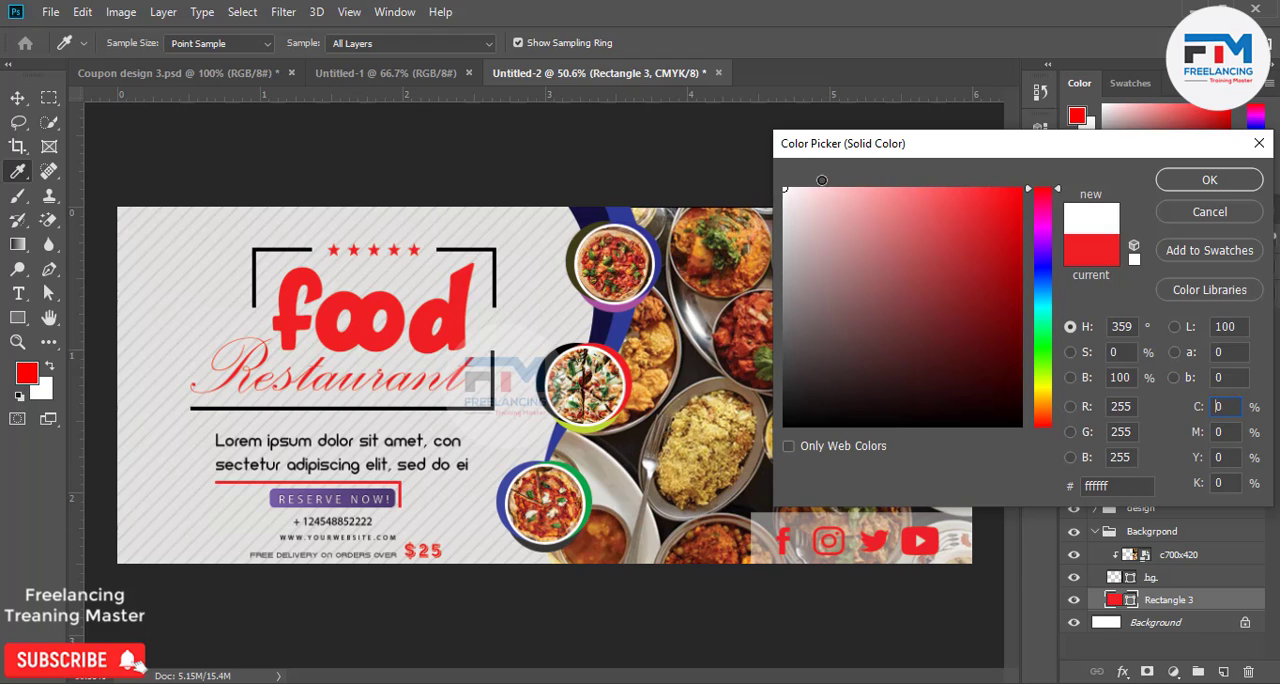
pyautogui.click(1180, 182)
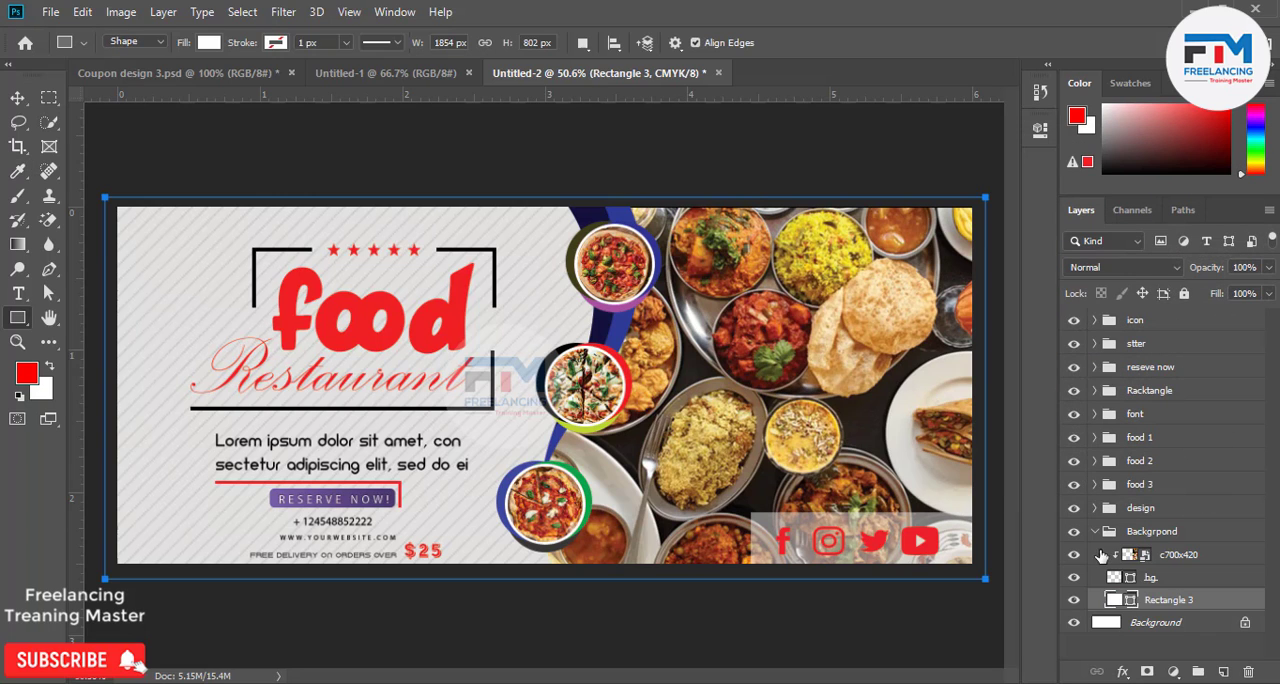
# Collapse the Backgrpond group, then unlock and delete the original Background layer.
pyautogui.click(1095, 532)
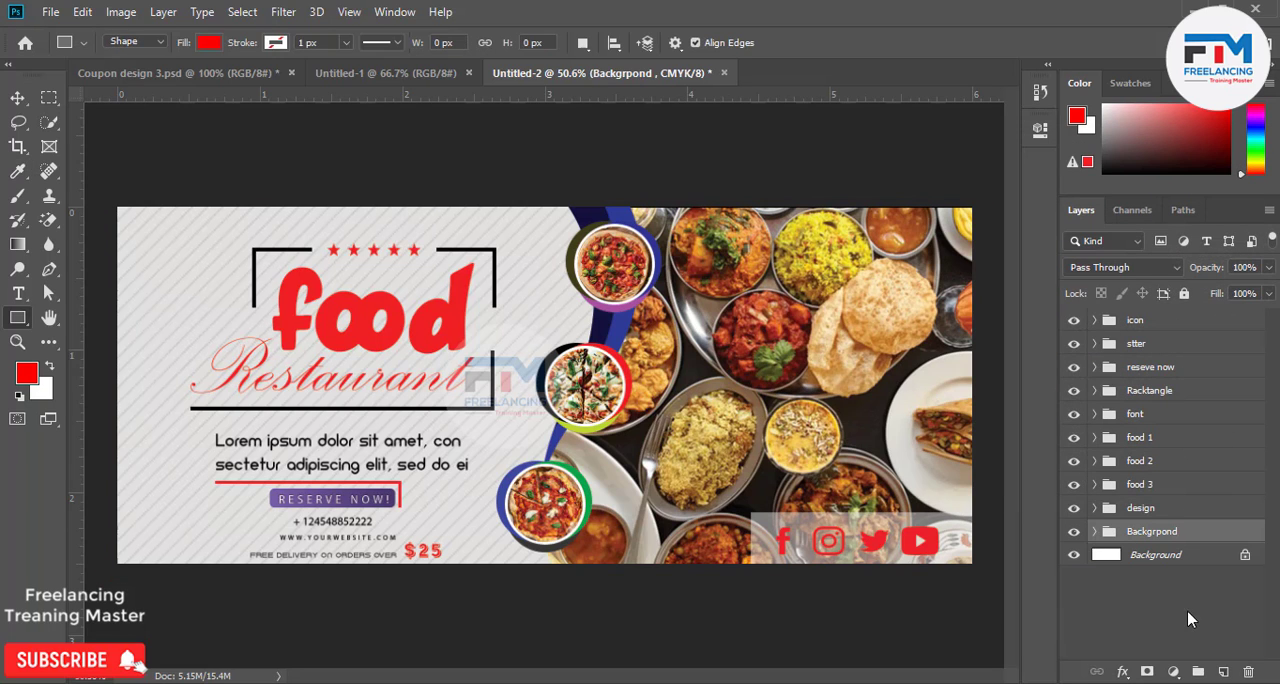
pyautogui.click(1245, 555)
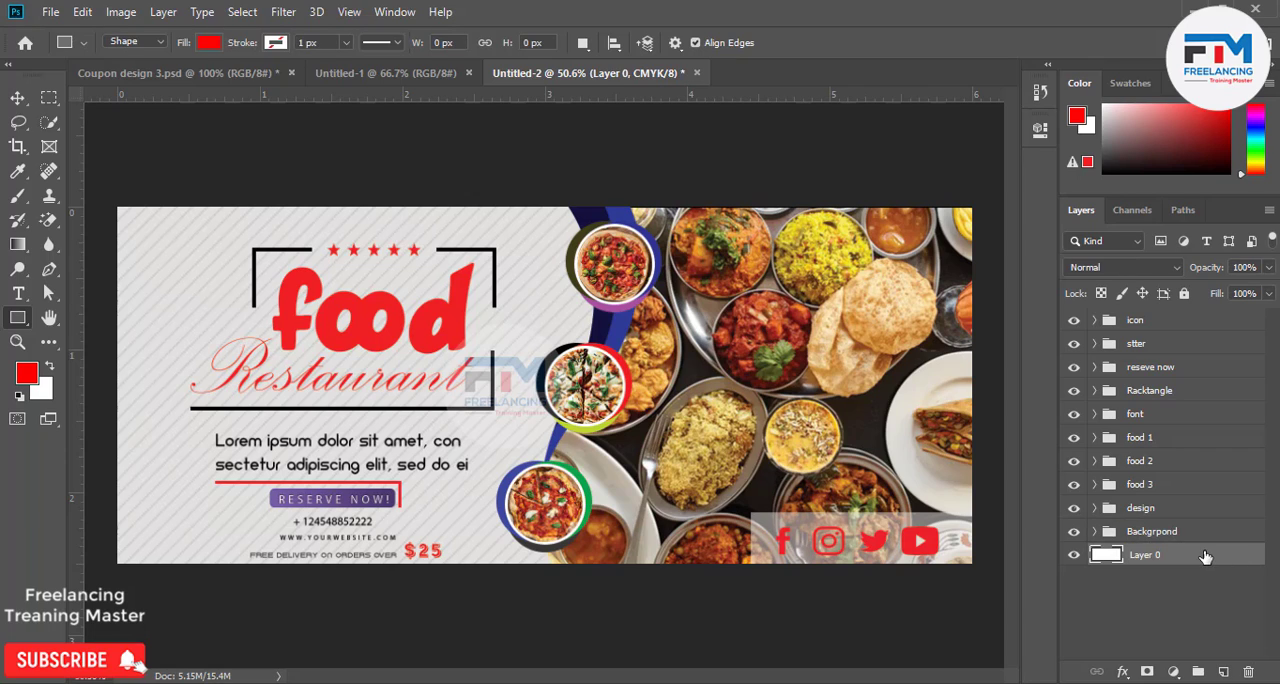
pyautogui.press('Delete')
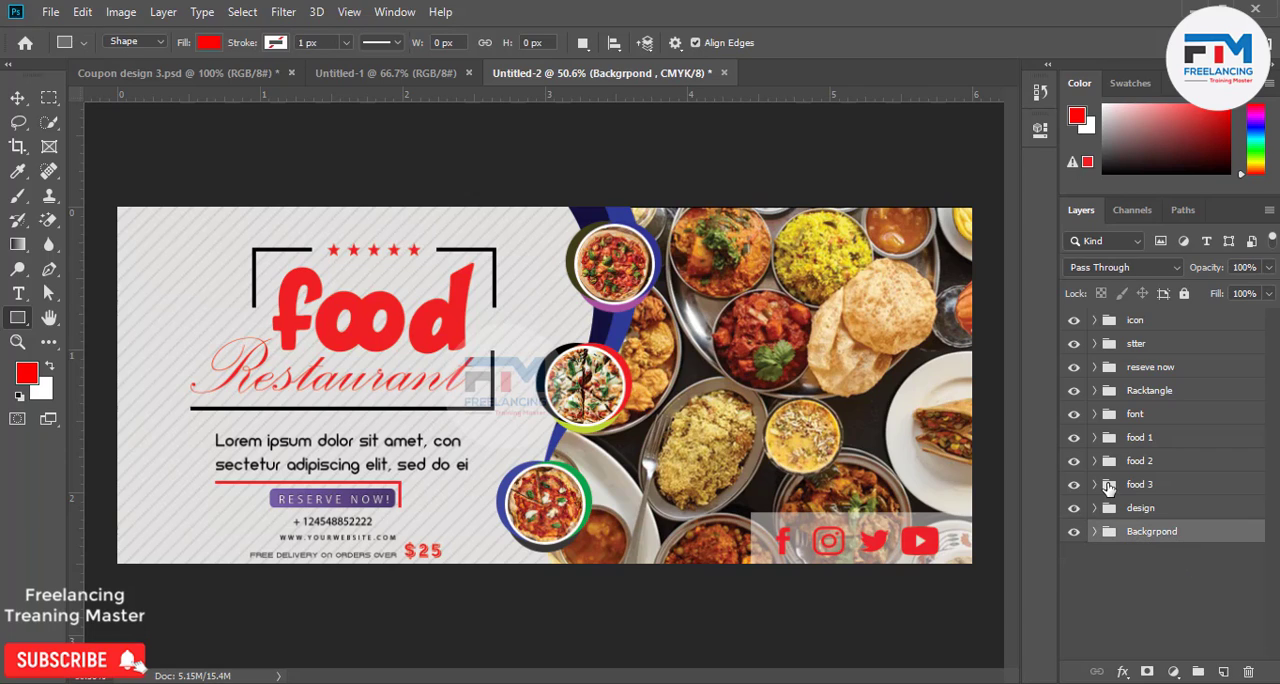
# Toggle the visibility of the icon, stter and design groups to check their contents and view the whole coupon.
pyautogui.click(1074, 320)
pyautogui.moveTo(1074, 345); pyautogui.dragTo(1074, 320)
pyautogui.click(1075, 320)
pyautogui.click(1075, 320)
pyautogui.click(1074, 508)
pyautogui.click(1074, 508)
pyautogui.scroll(-4, 694, 545)
pyautogui.scroll(3, 620, 525)
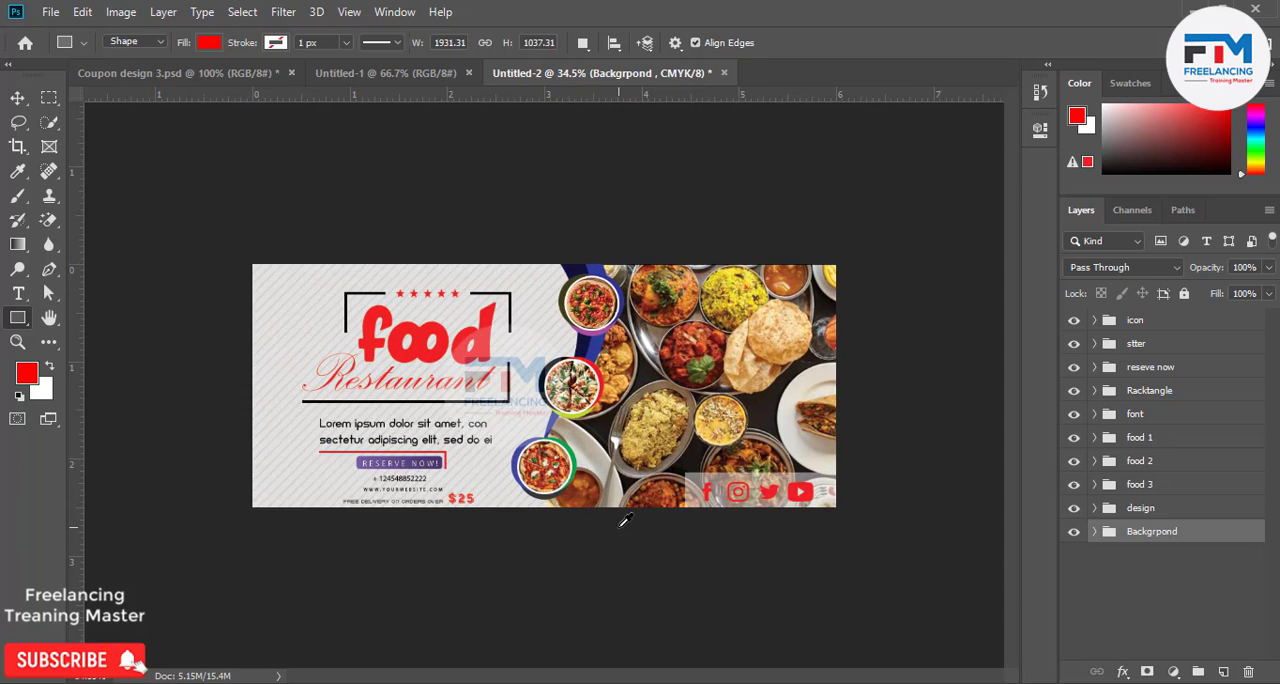